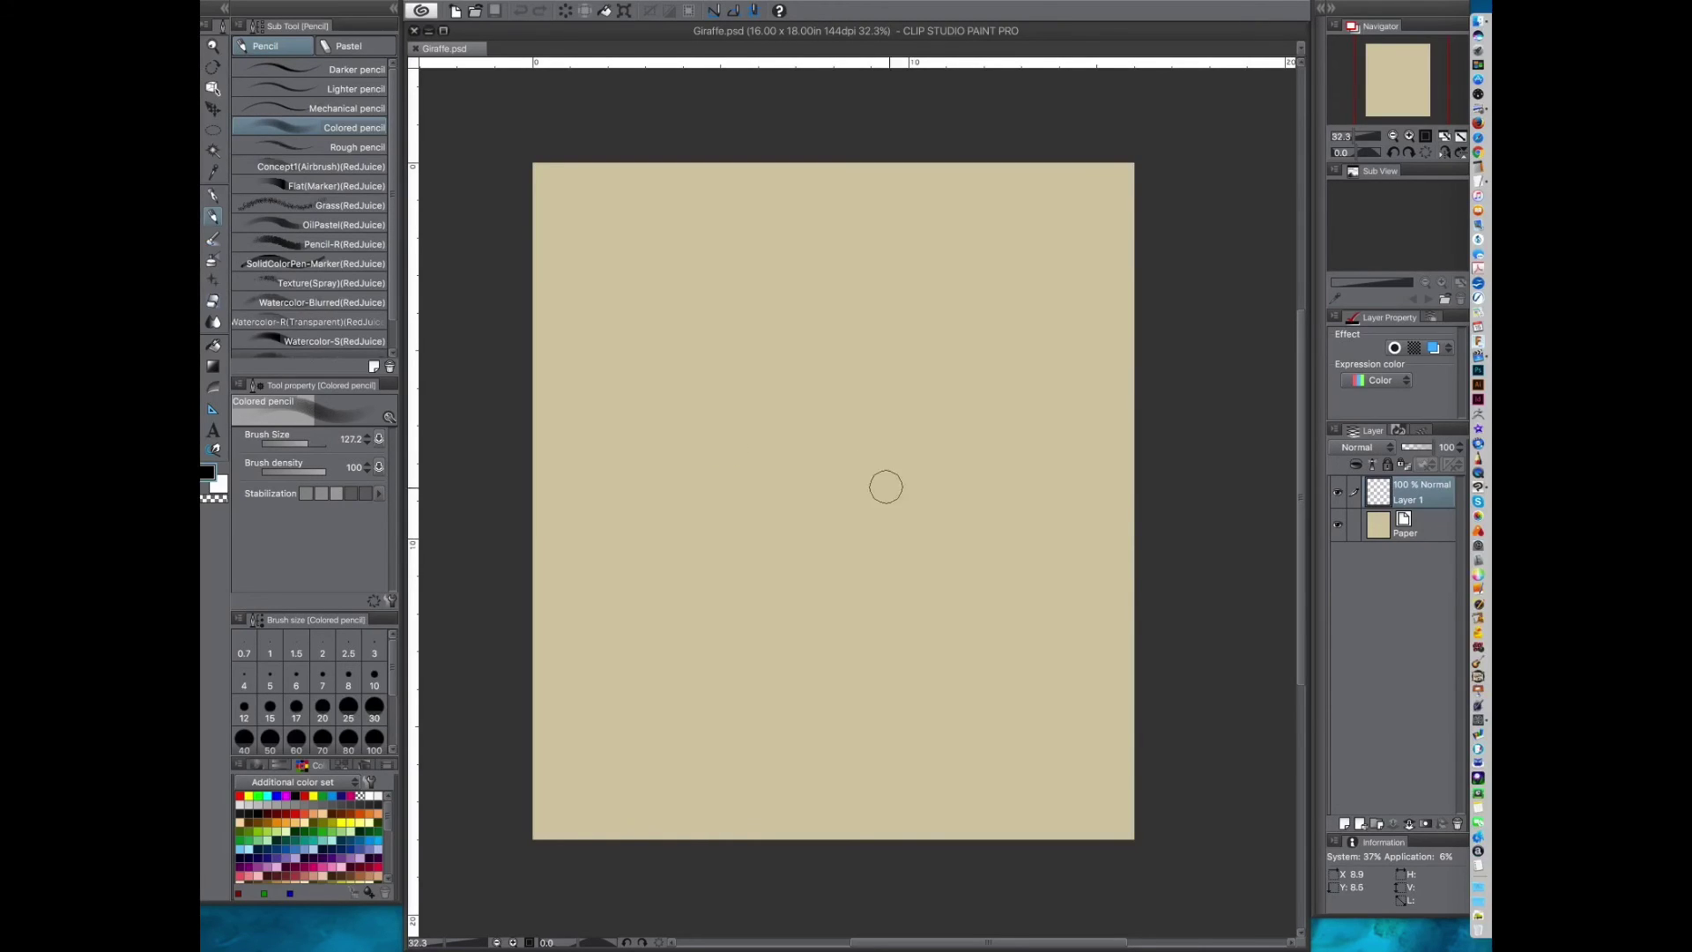
mouse_move(864, 316)
mouse_down()
mouse_move(812, 405)
mouse_move(749, 643)
mouse_up()
key(ctrl+z)
mouse_move(735, 356)
mouse_down()
mouse_move(738, 342)
mouse_move(775, 495)
mouse_up()
key(ctrl+z)
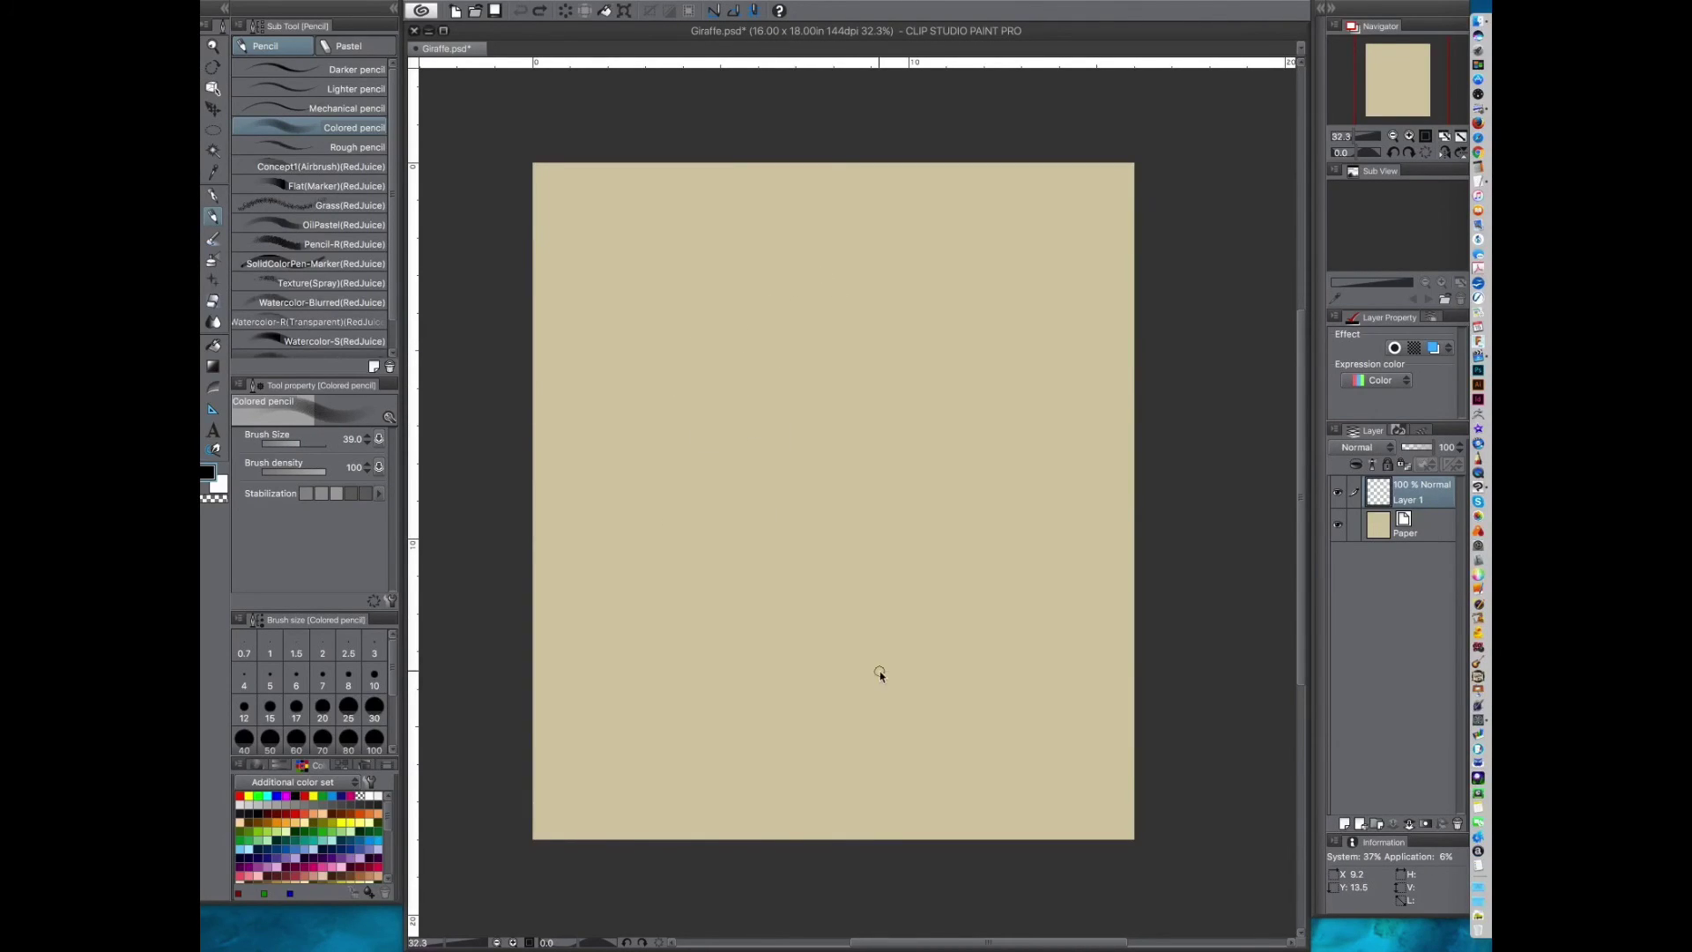
Step: Set the Colored pencil's brush size to 29.3 and choose the saved dark brown swatch as the drawing colour
drag(730, 292, 730, 292)
alt+click(772, 277)
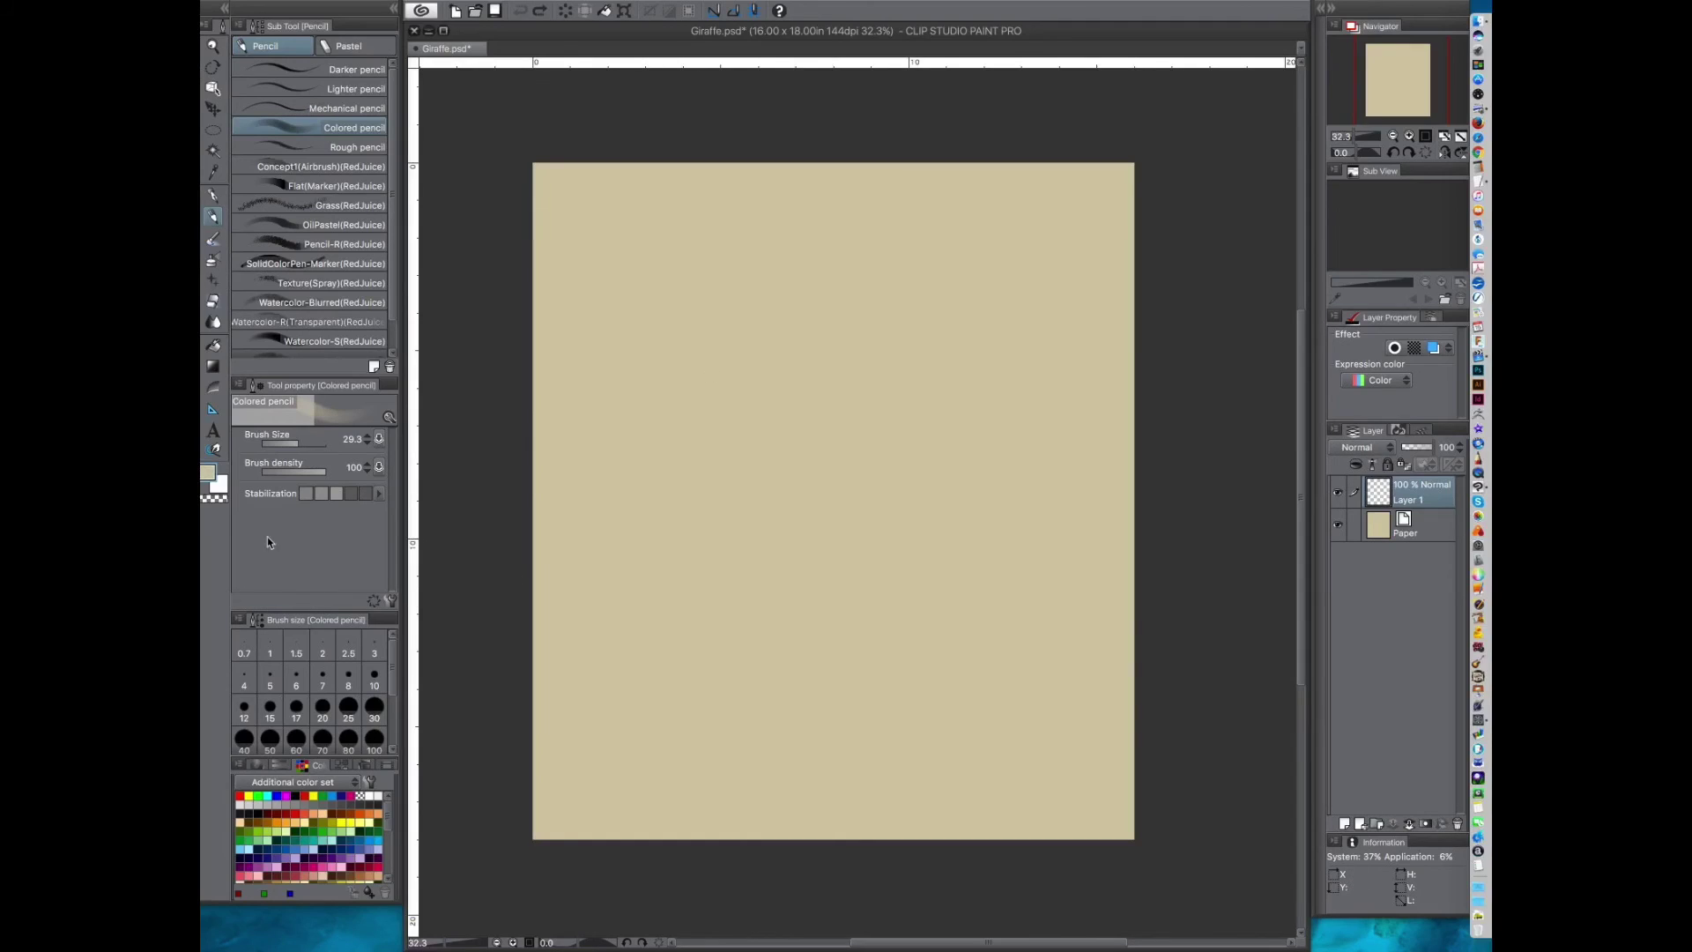
click(215, 476)
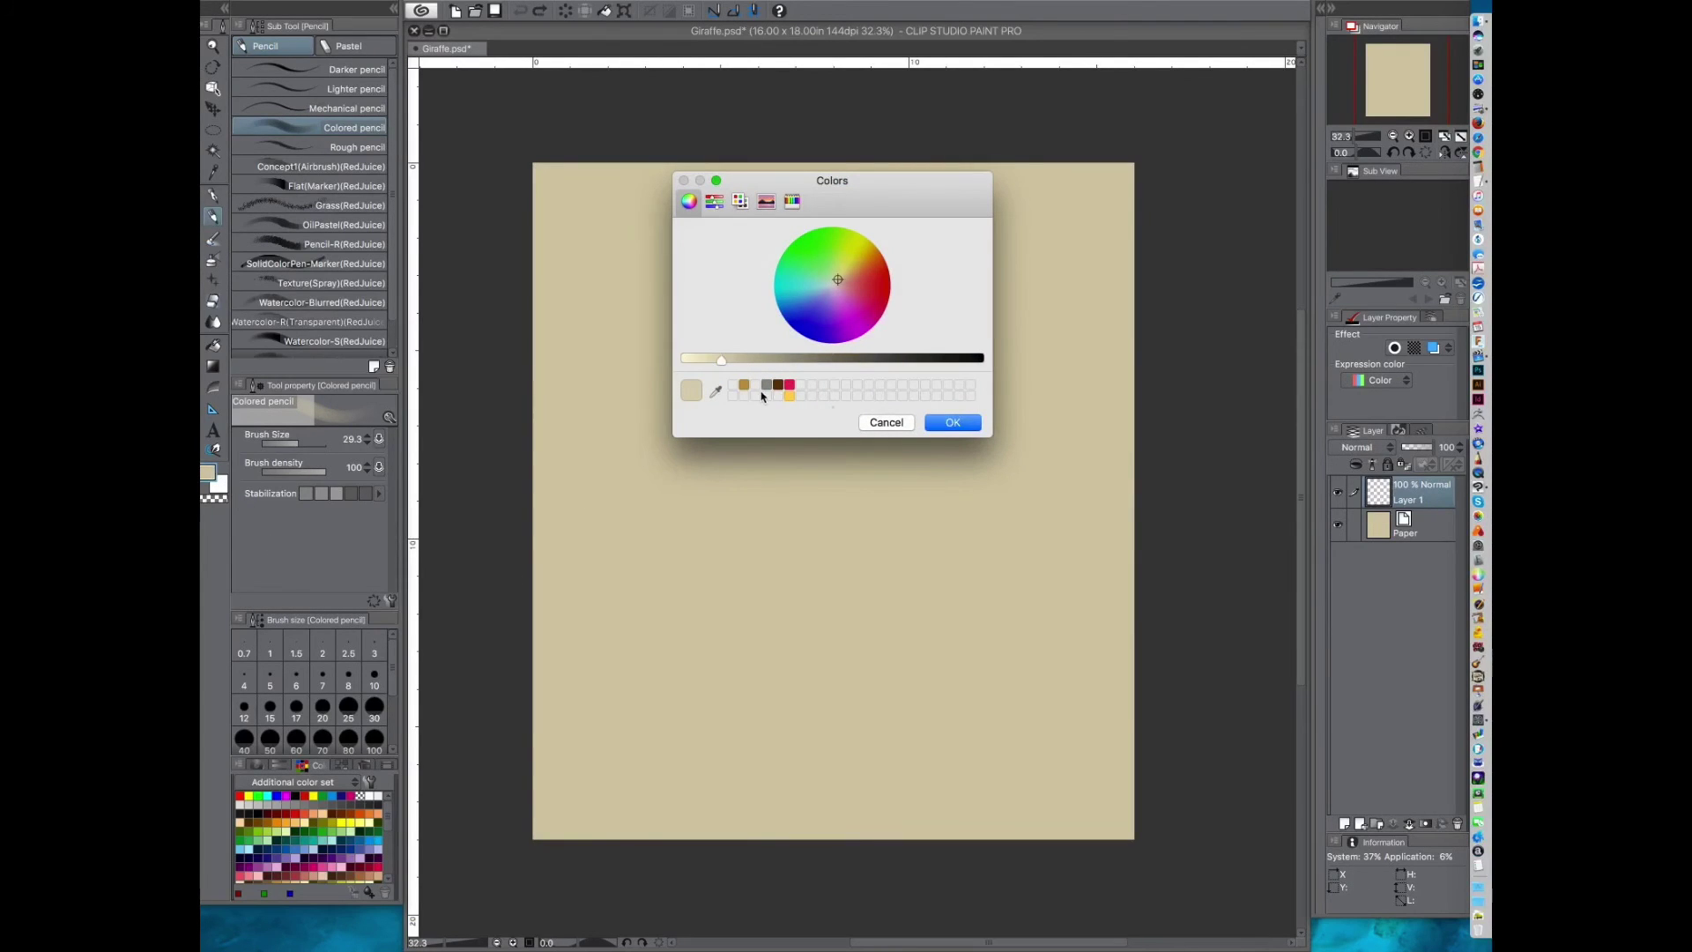
drag(720, 359, 749, 359)
drag(841, 282, 854, 283)
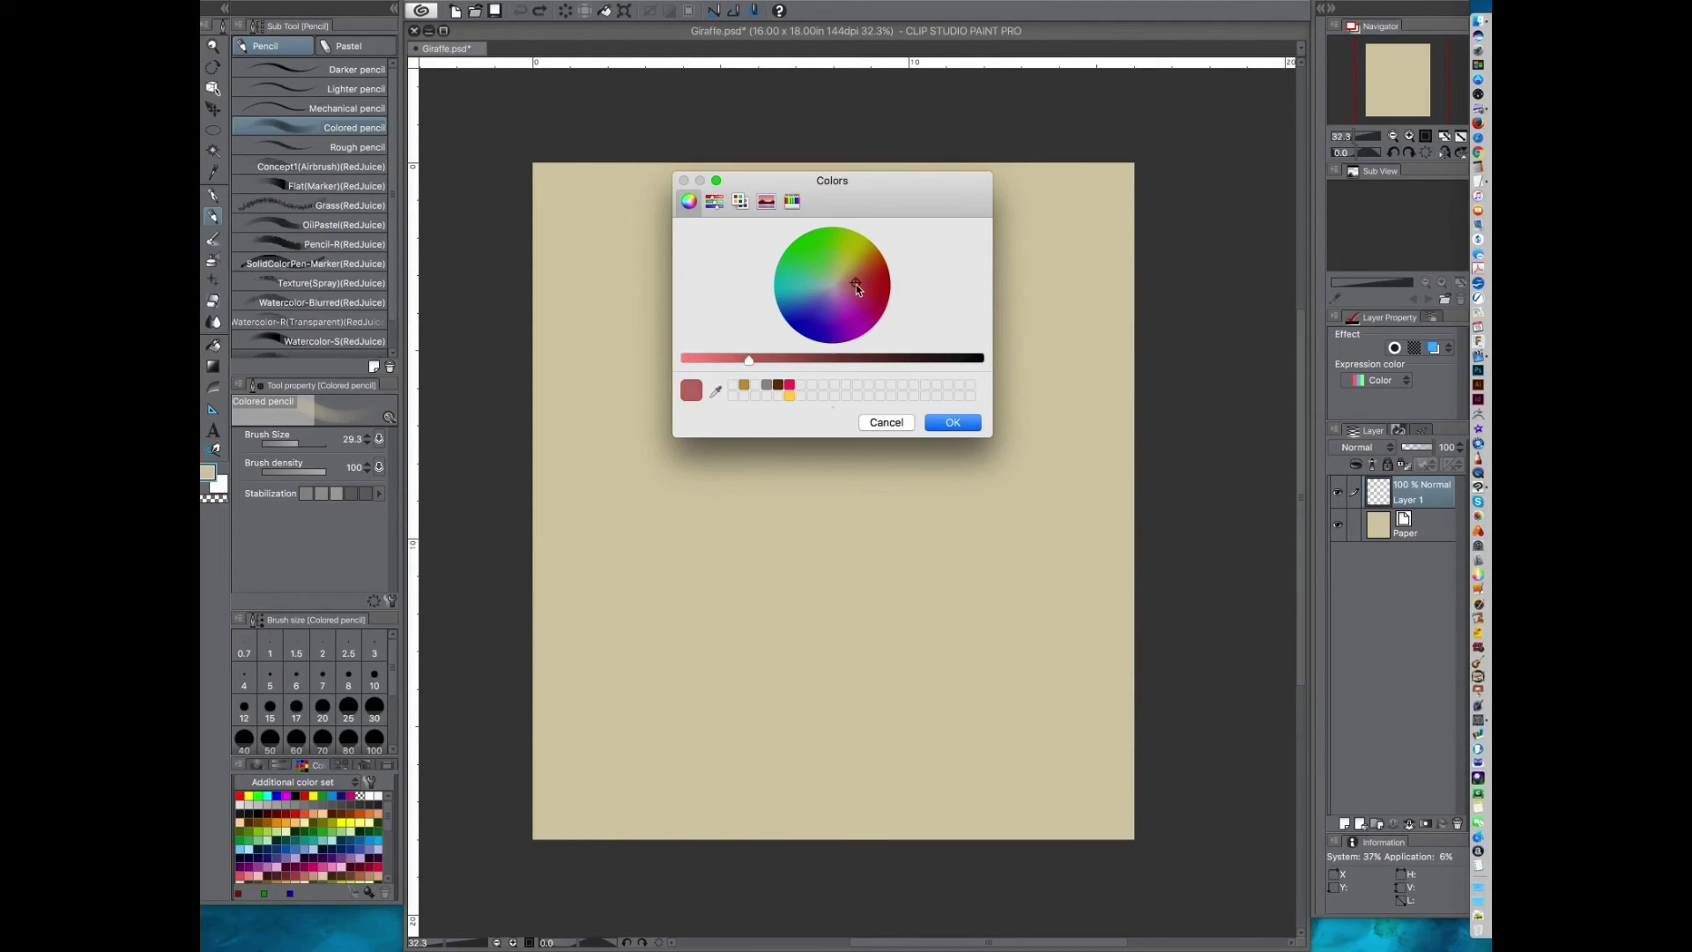
click(780, 385)
mouse_move(853, 362)
mouse_down()
mouse_move(748, 385)
mouse_move(785, 566)
mouse_up()
click(953, 422)
key(super+z)
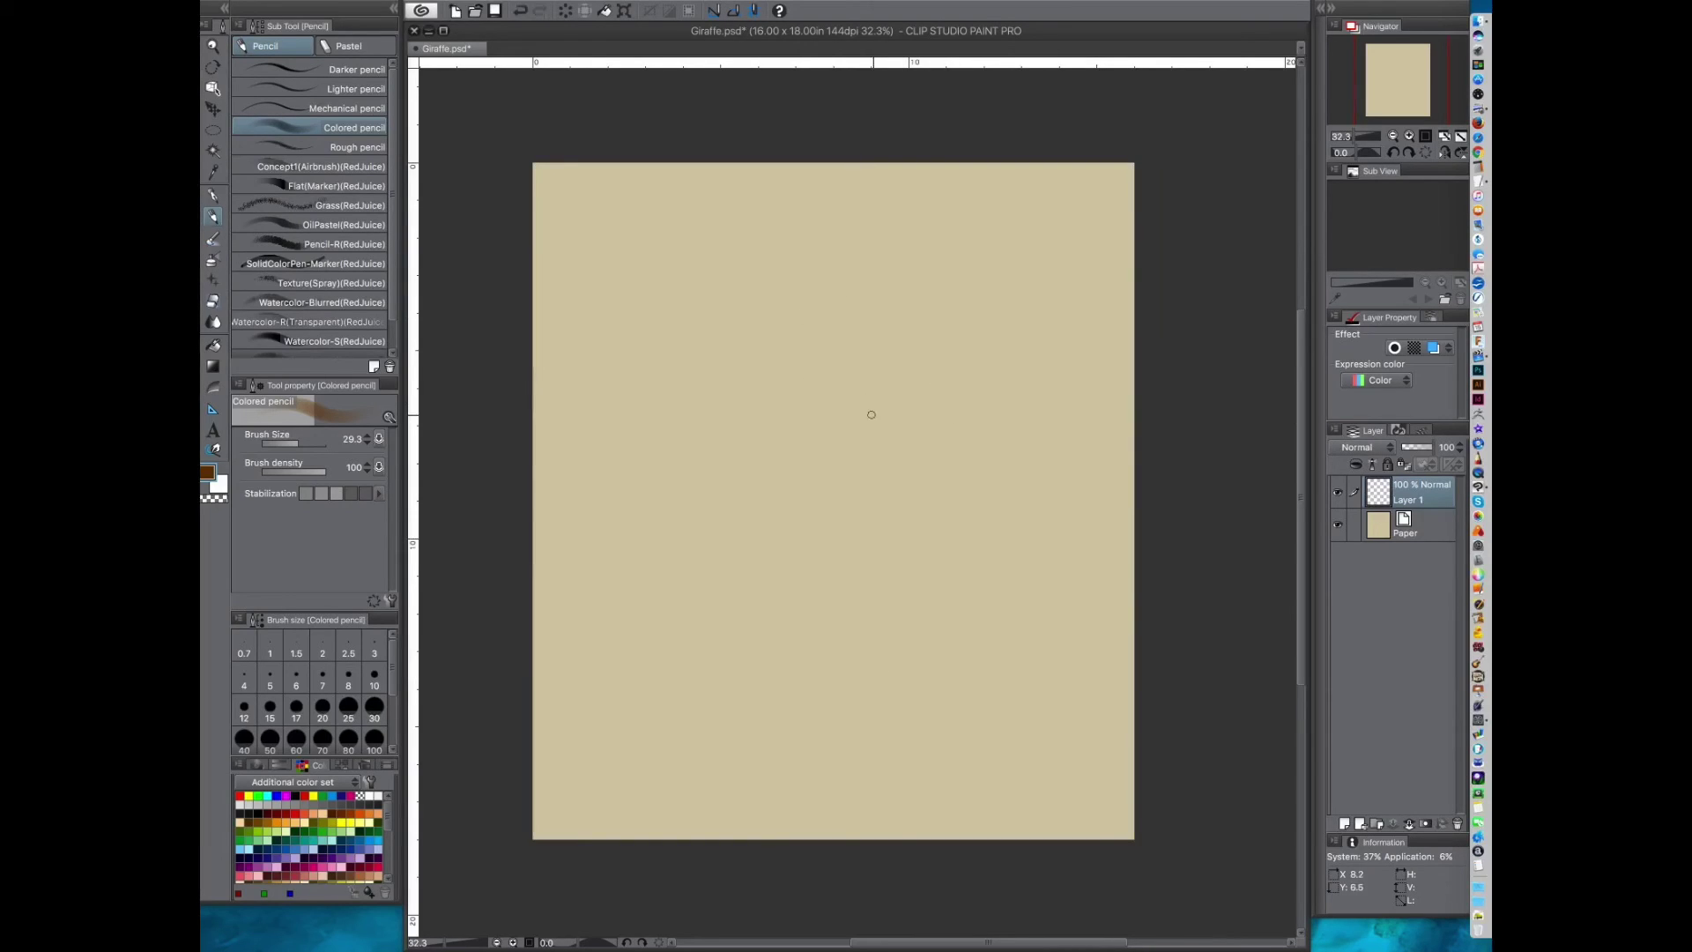
Step: Rough in a large loose circle for the giraffe's skull on the upper part of the canvas
mouse_move(1005, 328)
mouse_down()
mouse_move(809, 300)
mouse_move(825, 505)
mouse_move(1037, 300)
mouse_move(916, 566)
mouse_up()
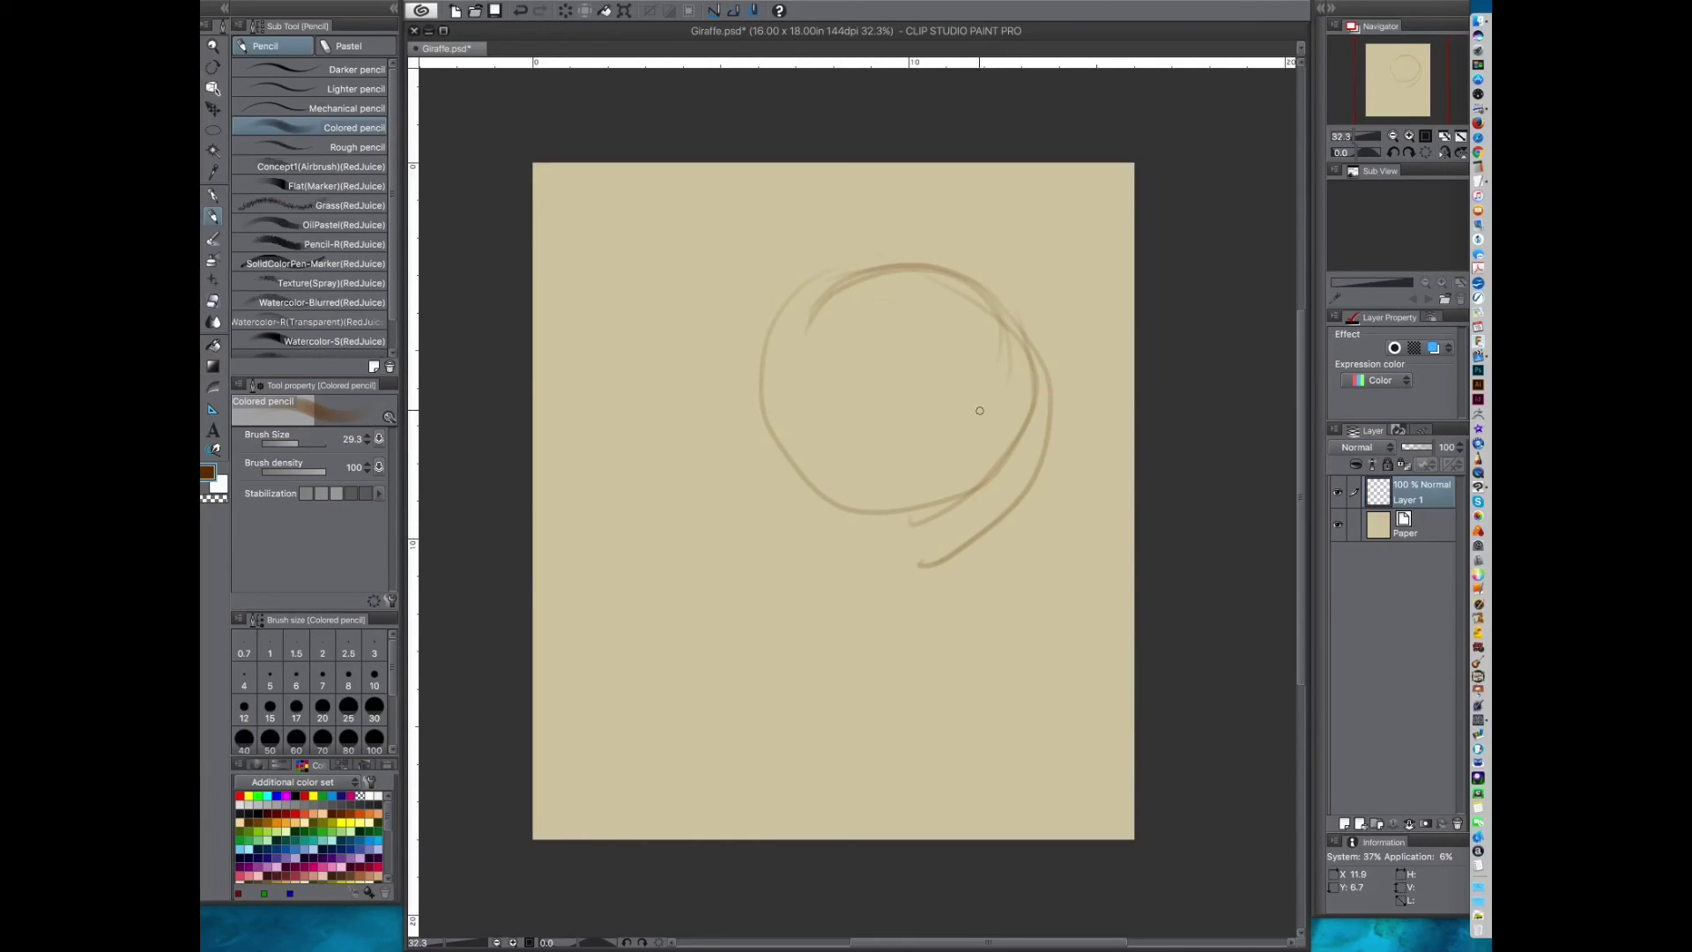
drag(1042, 483, 824, 553)
drag(989, 564, 705, 509)
mouse_move(846, 511)
mouse_down()
mouse_move(750, 546)
mouse_move(621, 563)
mouse_up()
Step: Sketch a smaller muzzle circle below the skull and connect the two with the nose bridge and jaw lines
drag(677, 417, 805, 533)
mouse_move(776, 379)
mouse_down()
mouse_move(632, 495)
mouse_move(592, 555)
mouse_up()
drag(754, 421, 747, 586)
mouse_move(617, 449)
mouse_down()
mouse_move(665, 597)
mouse_move(776, 565)
mouse_up()
mouse_move(803, 477)
mouse_down()
mouse_move(681, 617)
mouse_move(871, 610)
mouse_up()
drag(672, 595, 864, 348)
mouse_move(622, 483)
mouse_down()
mouse_move(762, 437)
mouse_move(643, 485)
mouse_move(798, 260)
mouse_up()
mouse_move(815, 350)
mouse_down()
mouse_move(886, 256)
mouse_move(744, 352)
mouse_up()
Step: Sketch the two blunt horns rising from the top of the skull
mouse_move(868, 275)
mouse_down()
mouse_move(970, 322)
mouse_move(938, 282)
mouse_up()
drag(899, 264, 925, 231)
drag(879, 317, 912, 187)
drag(908, 260, 1003, 201)
drag(882, 201, 907, 265)
mouse_move(841, 192)
mouse_down()
mouse_move(934, 219)
mouse_move(857, 258)
mouse_move(1018, 196)
mouse_move(924, 377)
mouse_move(784, 350)
mouse_move(1021, 231)
mouse_up()
mouse_move(908, 257)
mouse_down()
mouse_move(994, 214)
mouse_move(1053, 254)
mouse_up()
mouse_move(1014, 190)
mouse_down()
mouse_move(1051, 255)
mouse_move(864, 357)
mouse_up()
drag(1068, 235, 971, 363)
drag(1022, 291, 979, 427)
Step: Scale the whole head sketch down slightly to leave more room on the canvas
key(ctrl+t)
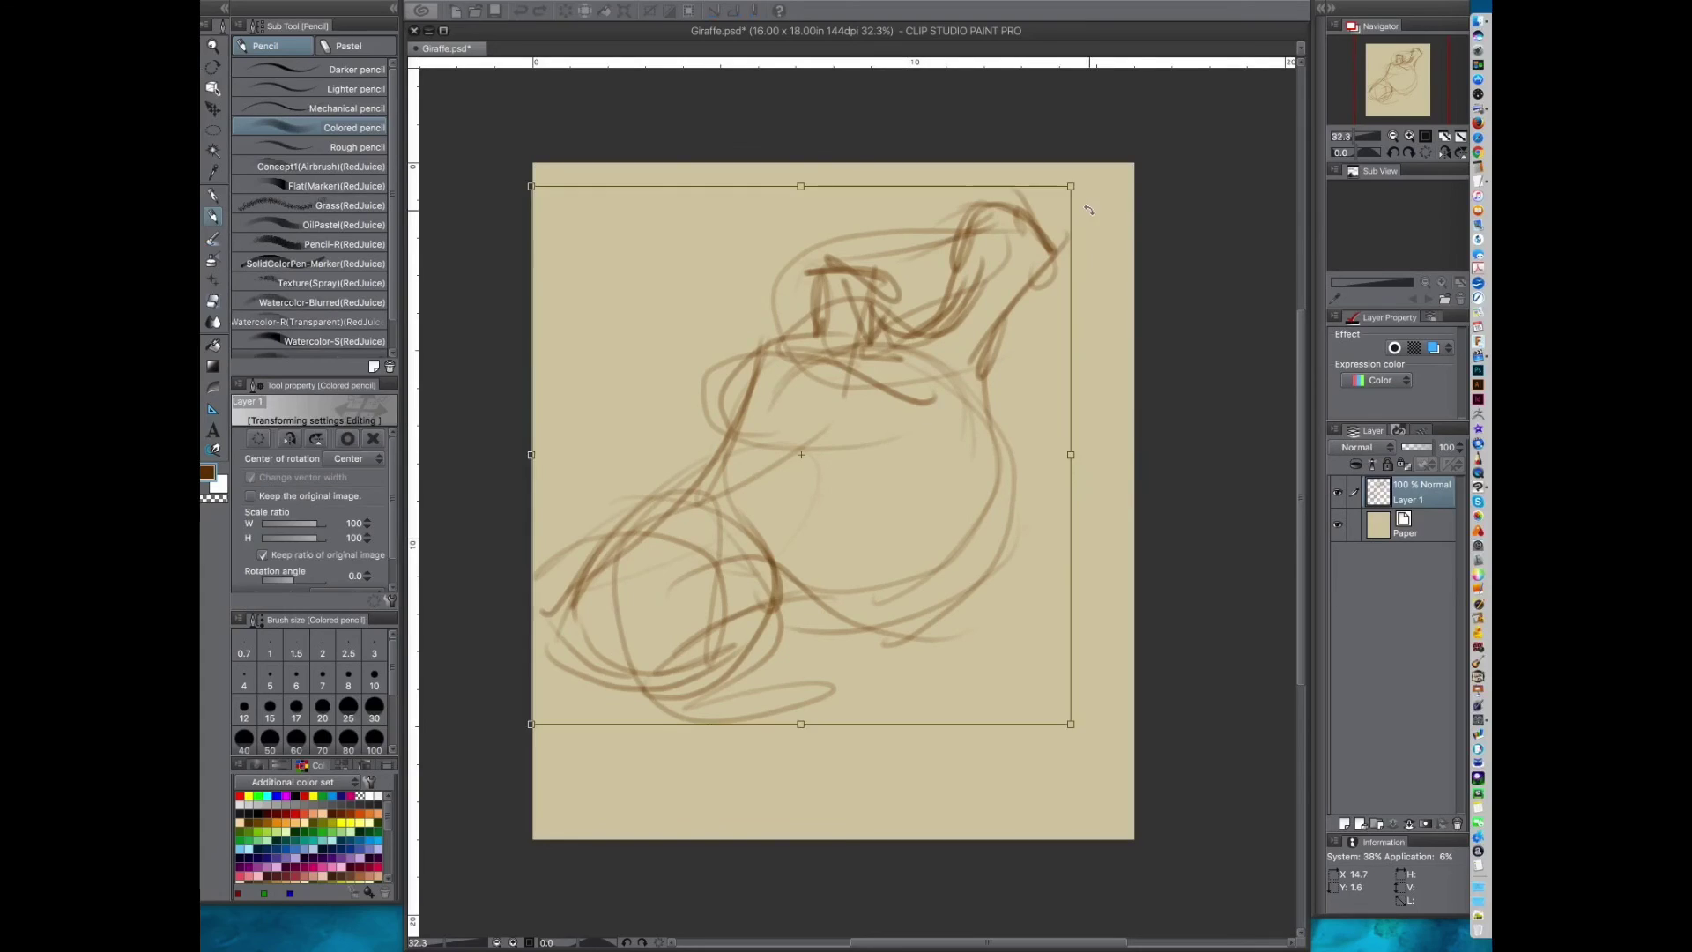
mouse_move(1015, 272)
mouse_down()
mouse_move(1002, 328)
mouse_move(976, 343)
mouse_up()
key(Return)
Step: Sketch the back of the head and the curved cheek line beneath the skull
drag(914, 451, 885, 463)
drag(991, 251, 945, 430)
mouse_move(932, 311)
mouse_down()
mouse_move(945, 377)
mouse_move(1006, 490)
mouse_up()
drag(921, 339, 985, 627)
mouse_move(952, 412)
mouse_down()
mouse_move(889, 792)
mouse_move(842, 612)
mouse_move(907, 423)
mouse_move(900, 440)
mouse_up()
mouse_move(799, 222)
mouse_down()
mouse_move(745, 299)
mouse_move(597, 419)
mouse_move(722, 489)
mouse_move(1000, 456)
mouse_up()
drag(1012, 335, 884, 510)
Step: Sketch the front and back lines of the neck and close them with a curved base
drag(717, 339, 806, 624)
mouse_move(812, 474)
mouse_down()
mouse_move(819, 538)
mouse_move(765, 658)
mouse_up()
drag(825, 610, 814, 622)
drag(1044, 457, 800, 619)
drag(1049, 431, 873, 674)
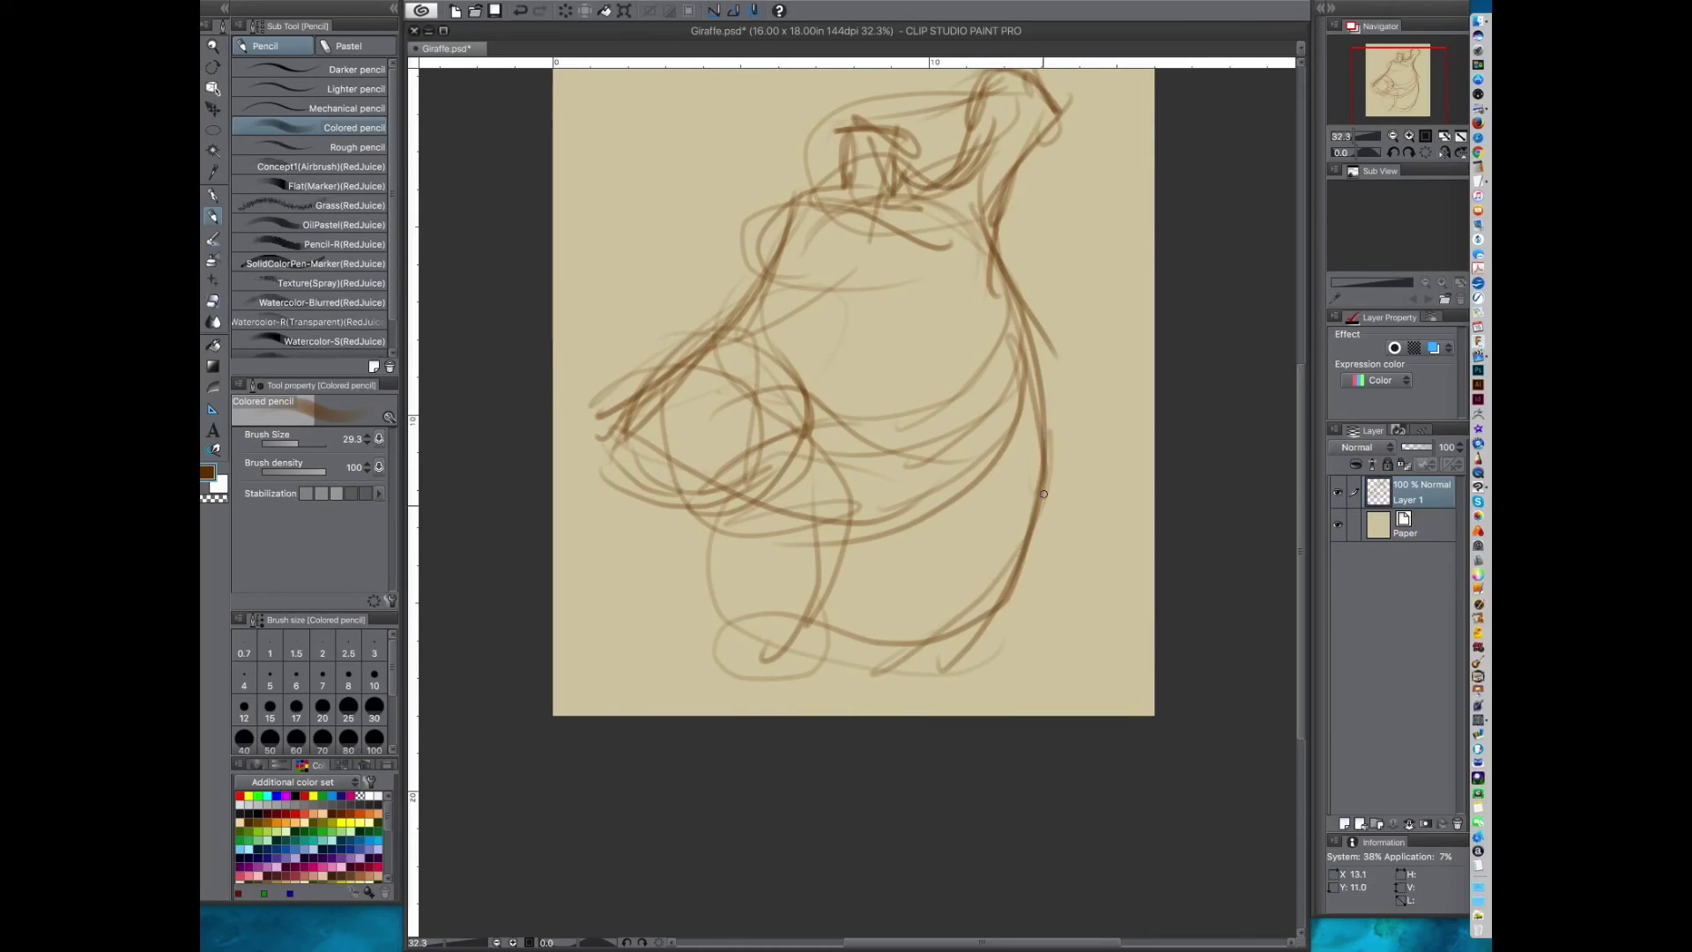
drag(1045, 480, 939, 709)
mouse_move(844, 503)
mouse_down()
mouse_move(724, 679)
mouse_move(872, 621)
mouse_up()
drag(1054, 440, 879, 669)
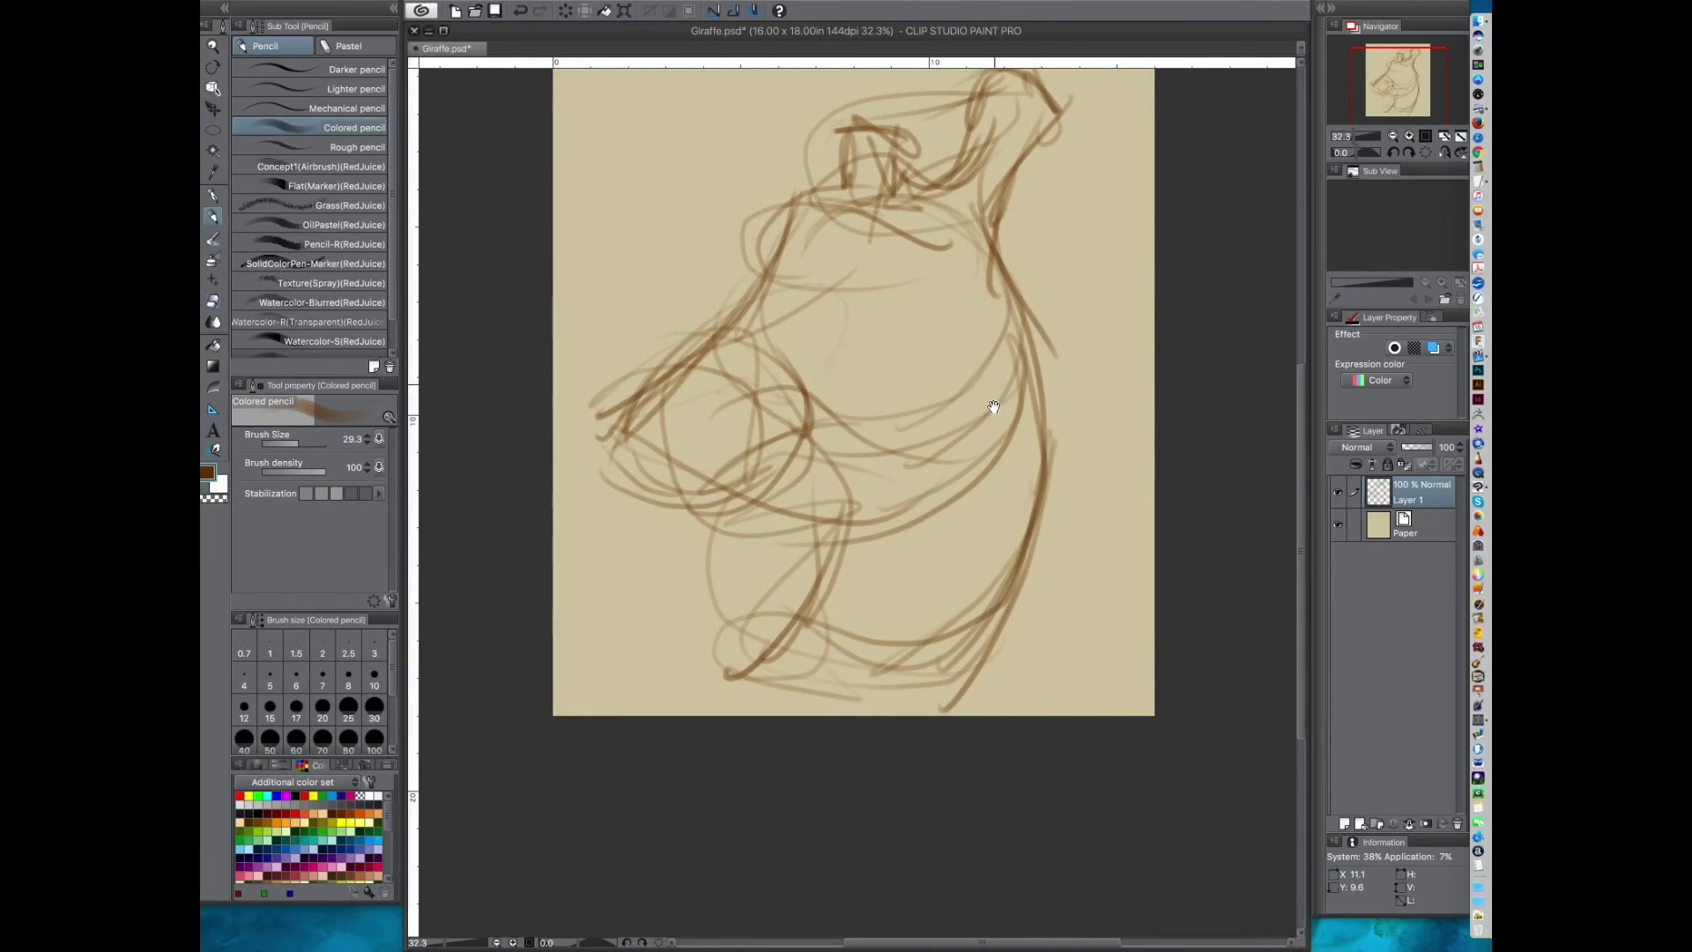
Step: Sketch a curved brow line across the forehead with a small pointed bump at each end
drag(996, 386, 903, 392)
drag(803, 433, 866, 454)
drag(867, 491, 809, 647)
mouse_move(877, 308)
mouse_down()
mouse_move(718, 328)
mouse_move(663, 434)
mouse_up()
mouse_move(712, 364)
mouse_down()
mouse_move(683, 390)
mouse_move(714, 363)
mouse_move(697, 382)
mouse_move(802, 346)
mouse_move(1019, 333)
mouse_up()
drag(983, 342, 1003, 382)
drag(960, 317, 1058, 352)
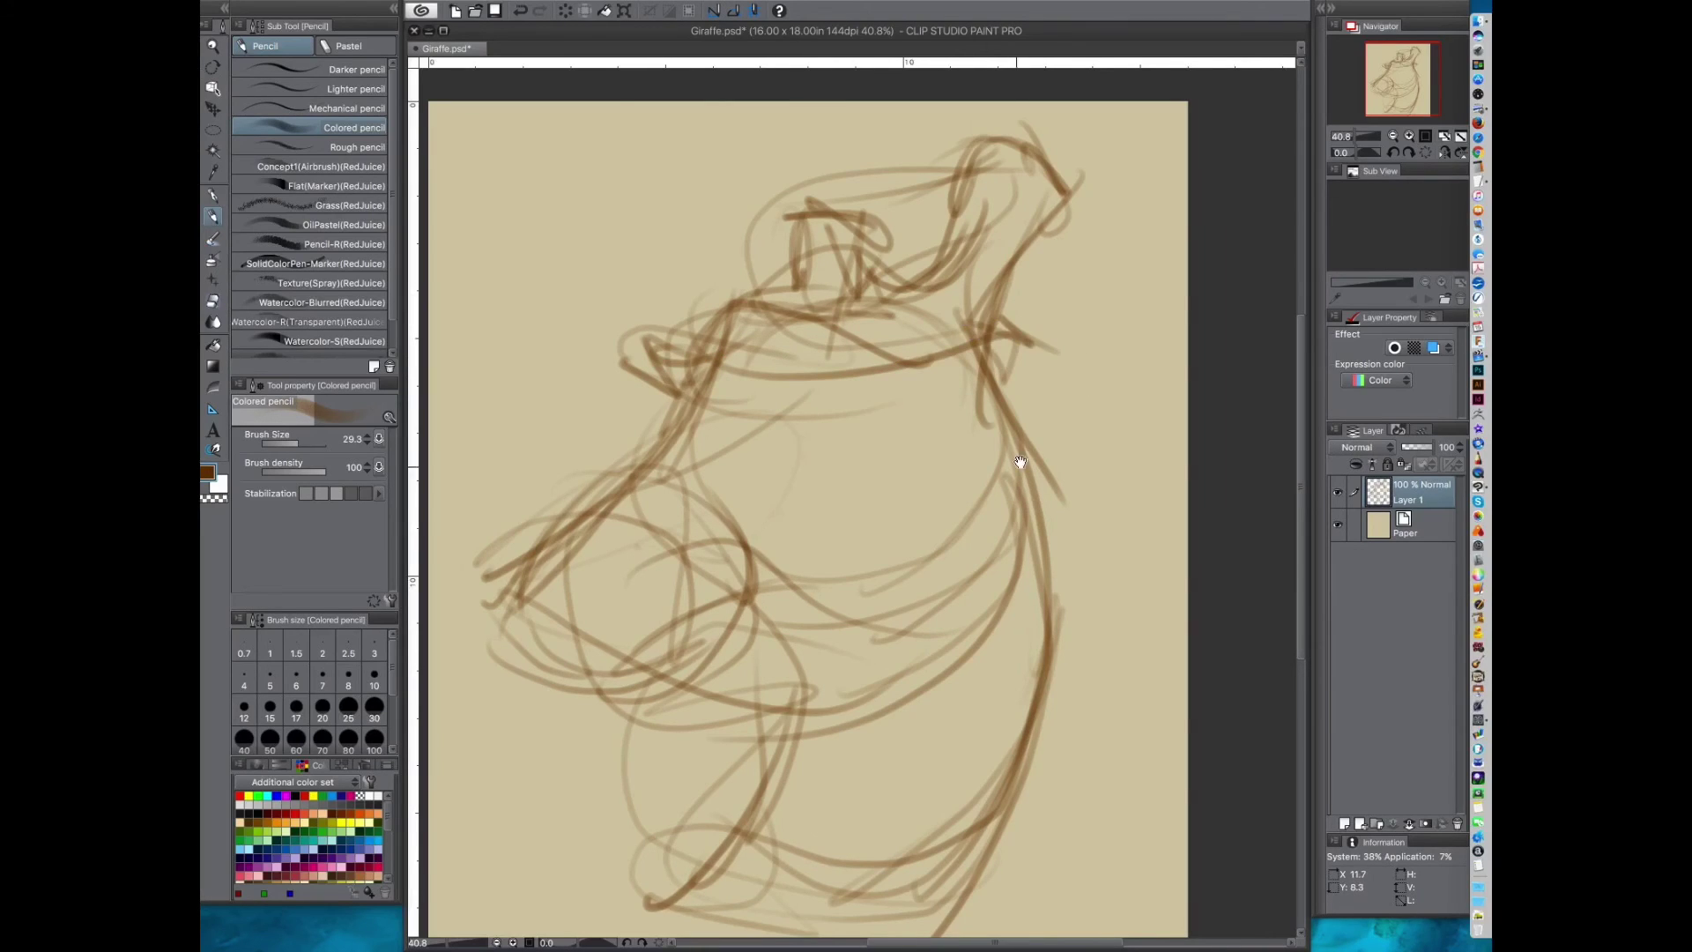
Step: Draw the pointed leaf-shaped ear behind the near horn and join its base to the head
drag(1012, 472, 971, 456)
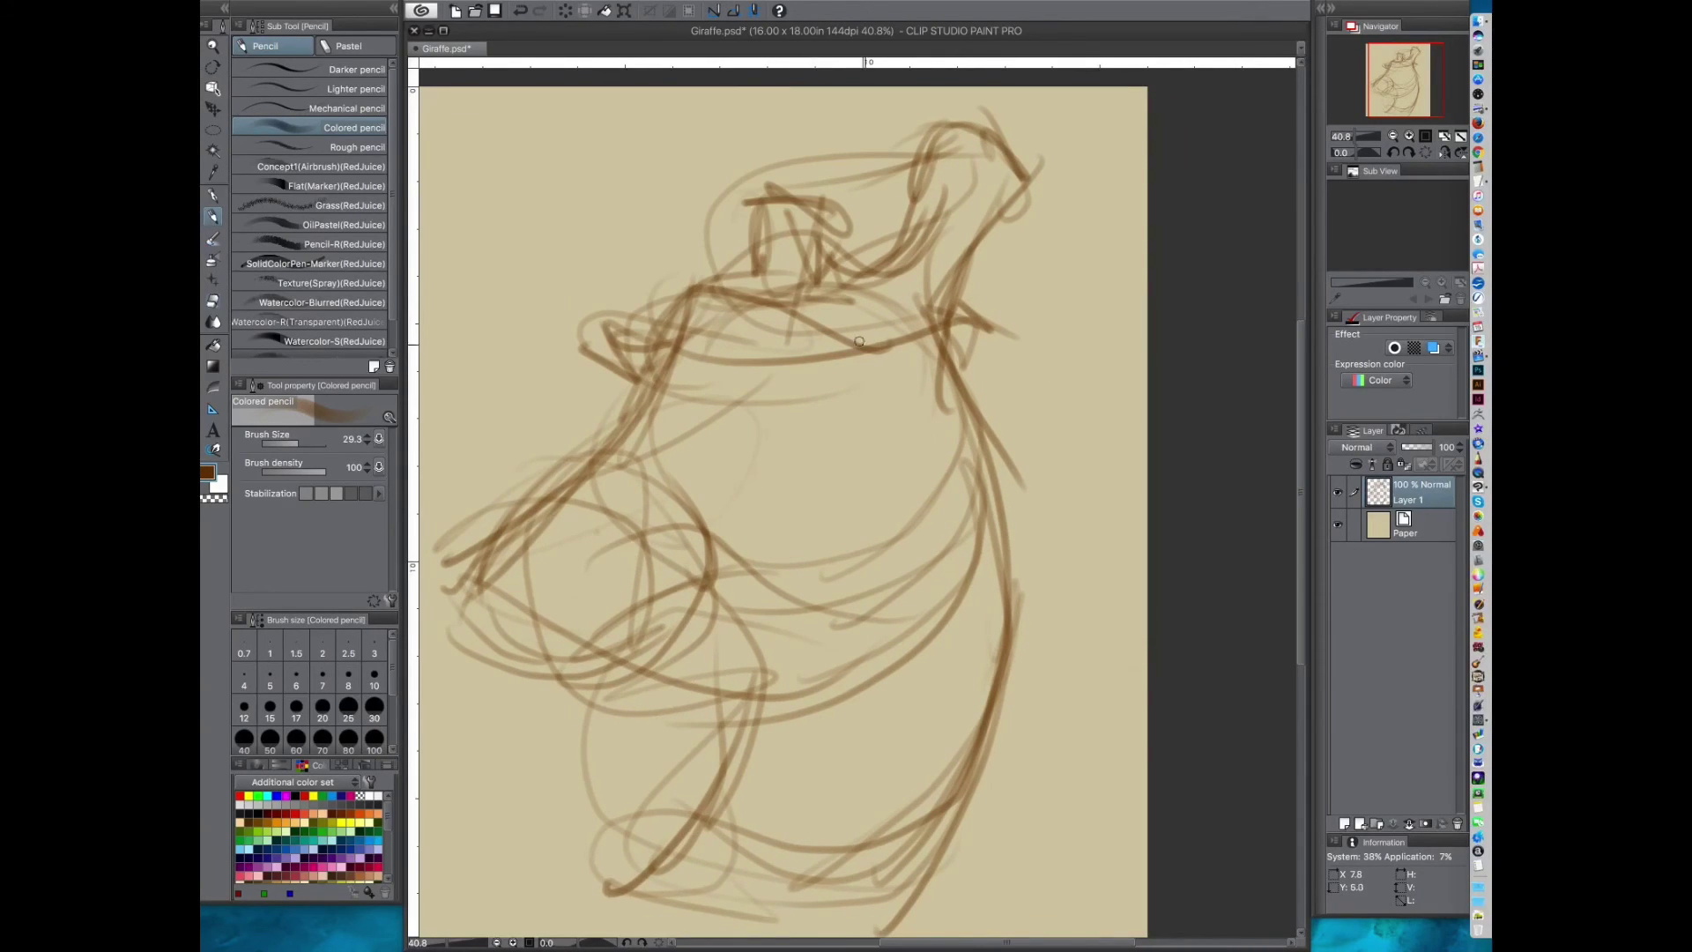
mouse_move(952, 433)
mouse_down()
mouse_move(1002, 399)
mouse_move(1070, 273)
mouse_move(1030, 366)
mouse_up()
drag(1097, 185, 1030, 278)
mouse_move(1093, 221)
mouse_down()
mouse_move(1031, 283)
mouse_move(1022, 396)
mouse_up()
drag(1028, 265, 1040, 421)
mouse_move(1097, 198)
mouse_down()
mouse_move(1115, 291)
mouse_move(1031, 427)
mouse_move(1044, 440)
mouse_move(1004, 466)
mouse_up()
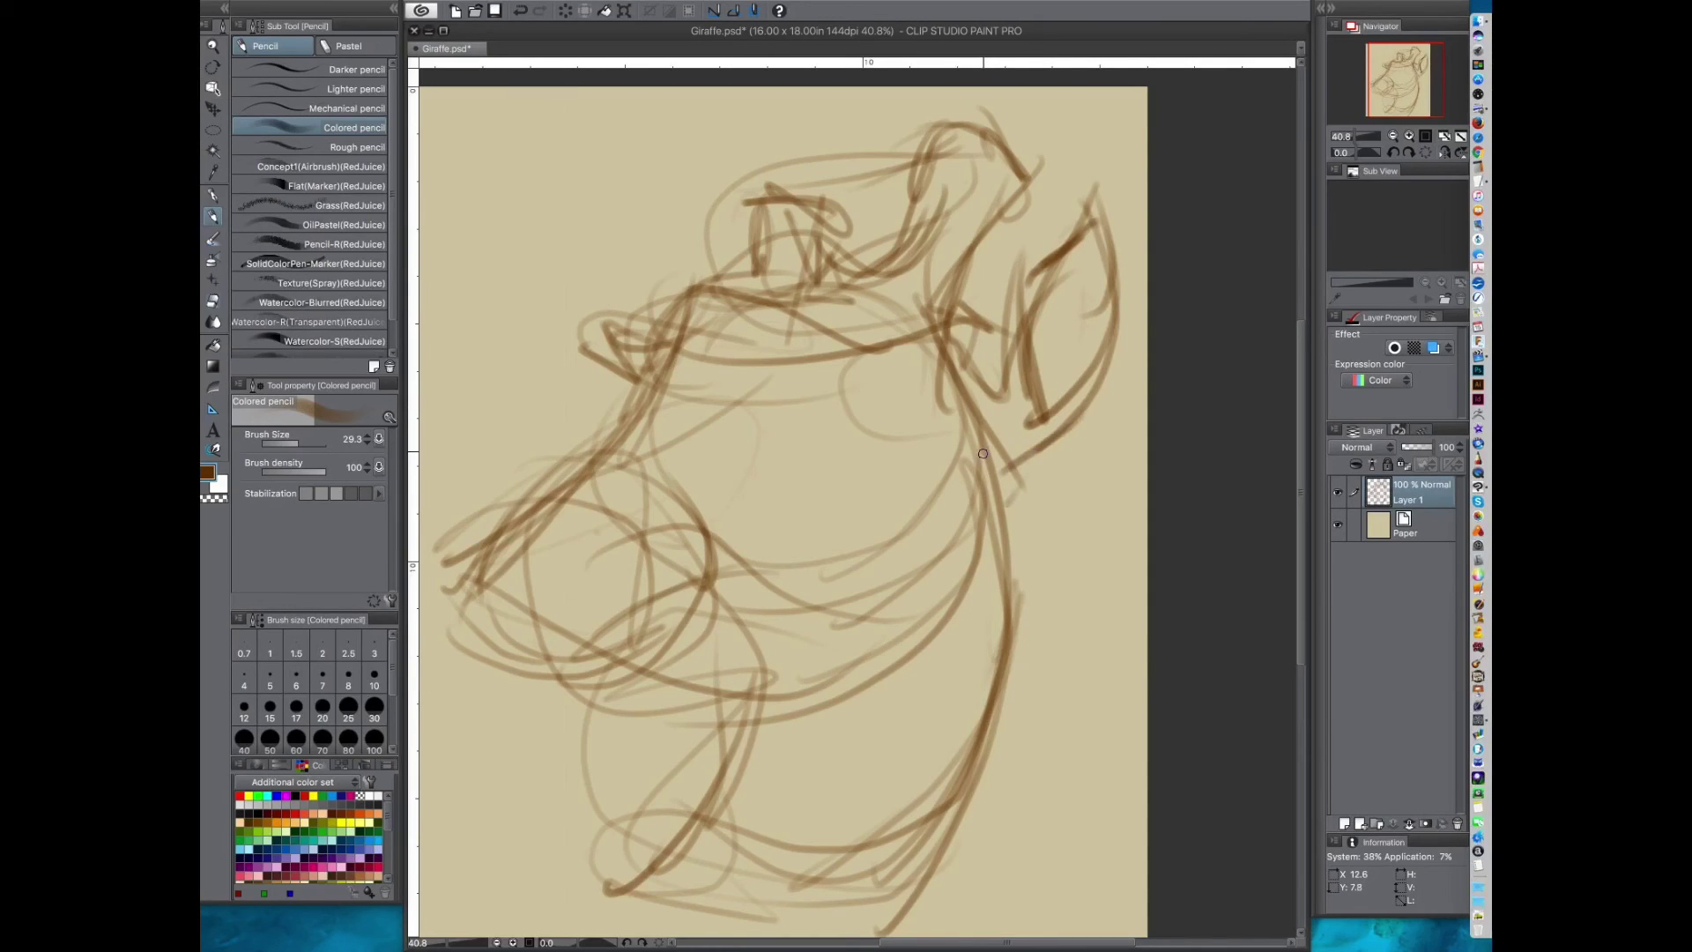
drag(1106, 370, 1010, 463)
mouse_move(1071, 415)
mouse_down()
mouse_move(1005, 492)
mouse_move(1002, 378)
mouse_move(974, 488)
mouse_up()
Step: Add outer contour strokes down the back of the neck below the ear
drag(987, 363, 1043, 496)
drag(1011, 342, 1051, 575)
mouse_move(1004, 509)
mouse_down()
mouse_move(1034, 260)
mouse_move(943, 661)
mouse_up()
Step: Sketch the round near eye with its eyelids and inner corner, plus the far eye socket on the nose bridge
drag(845, 297, 915, 494)
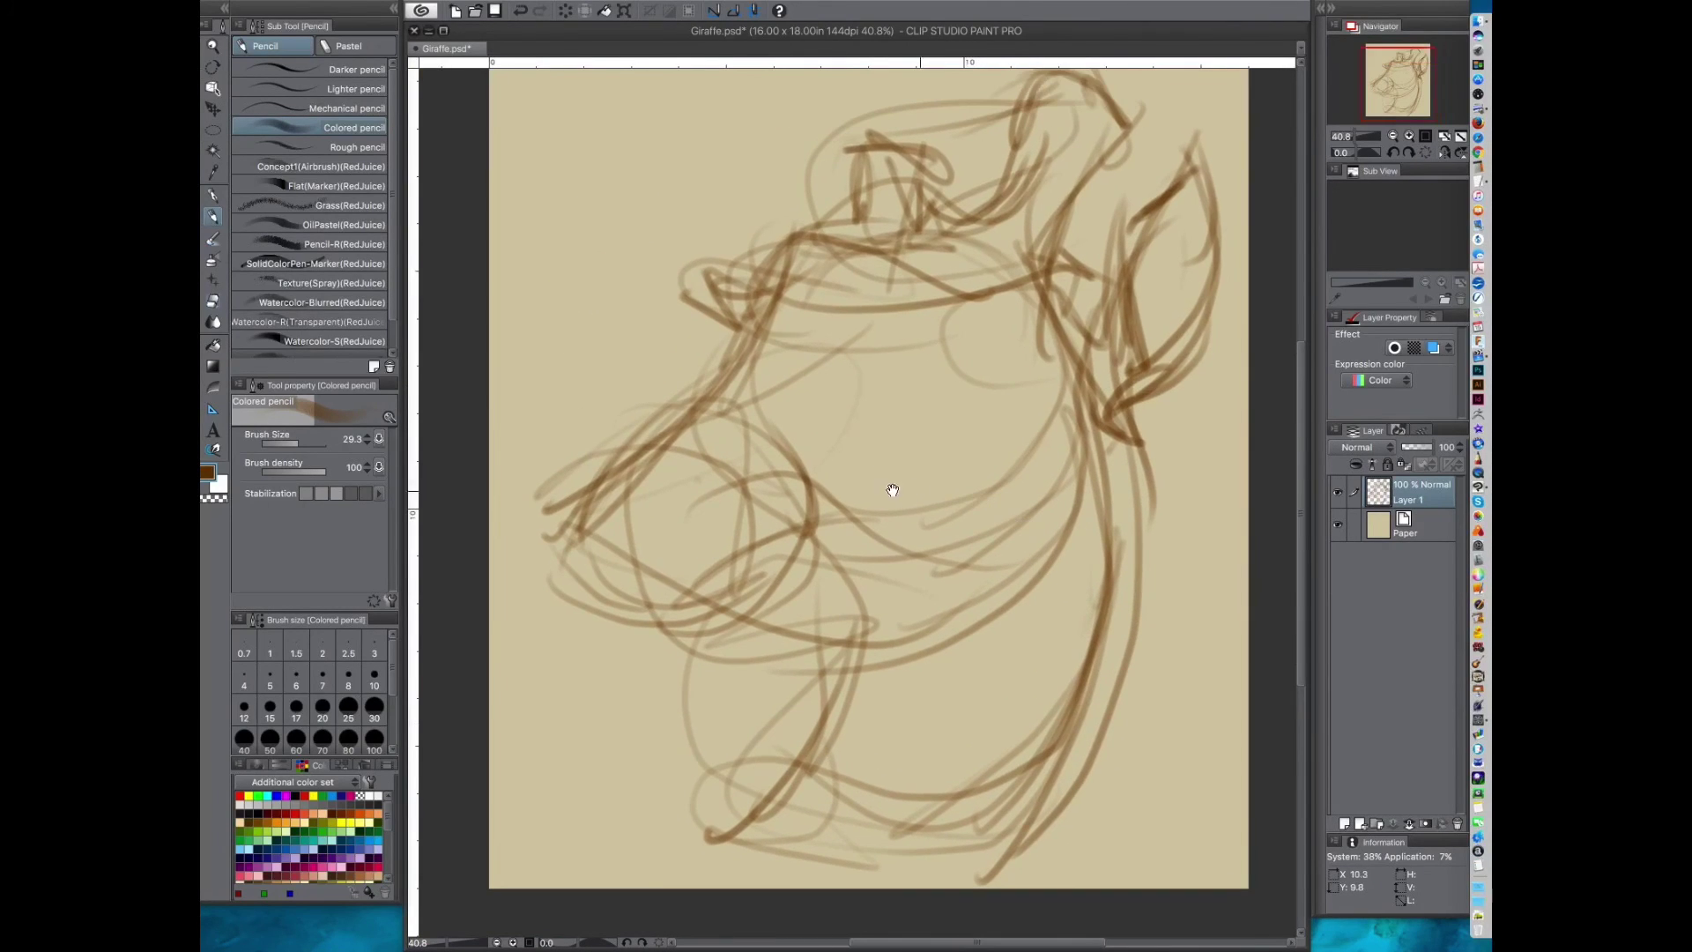
drag(670, 406, 902, 415)
drag(802, 349, 1105, 370)
drag(1057, 404, 961, 437)
mouse_move(1072, 385)
mouse_down()
mouse_move(877, 412)
mouse_move(934, 357)
mouse_move(1005, 458)
mouse_move(914, 451)
mouse_move(933, 375)
mouse_move(921, 487)
mouse_up()
drag(878, 432, 955, 399)
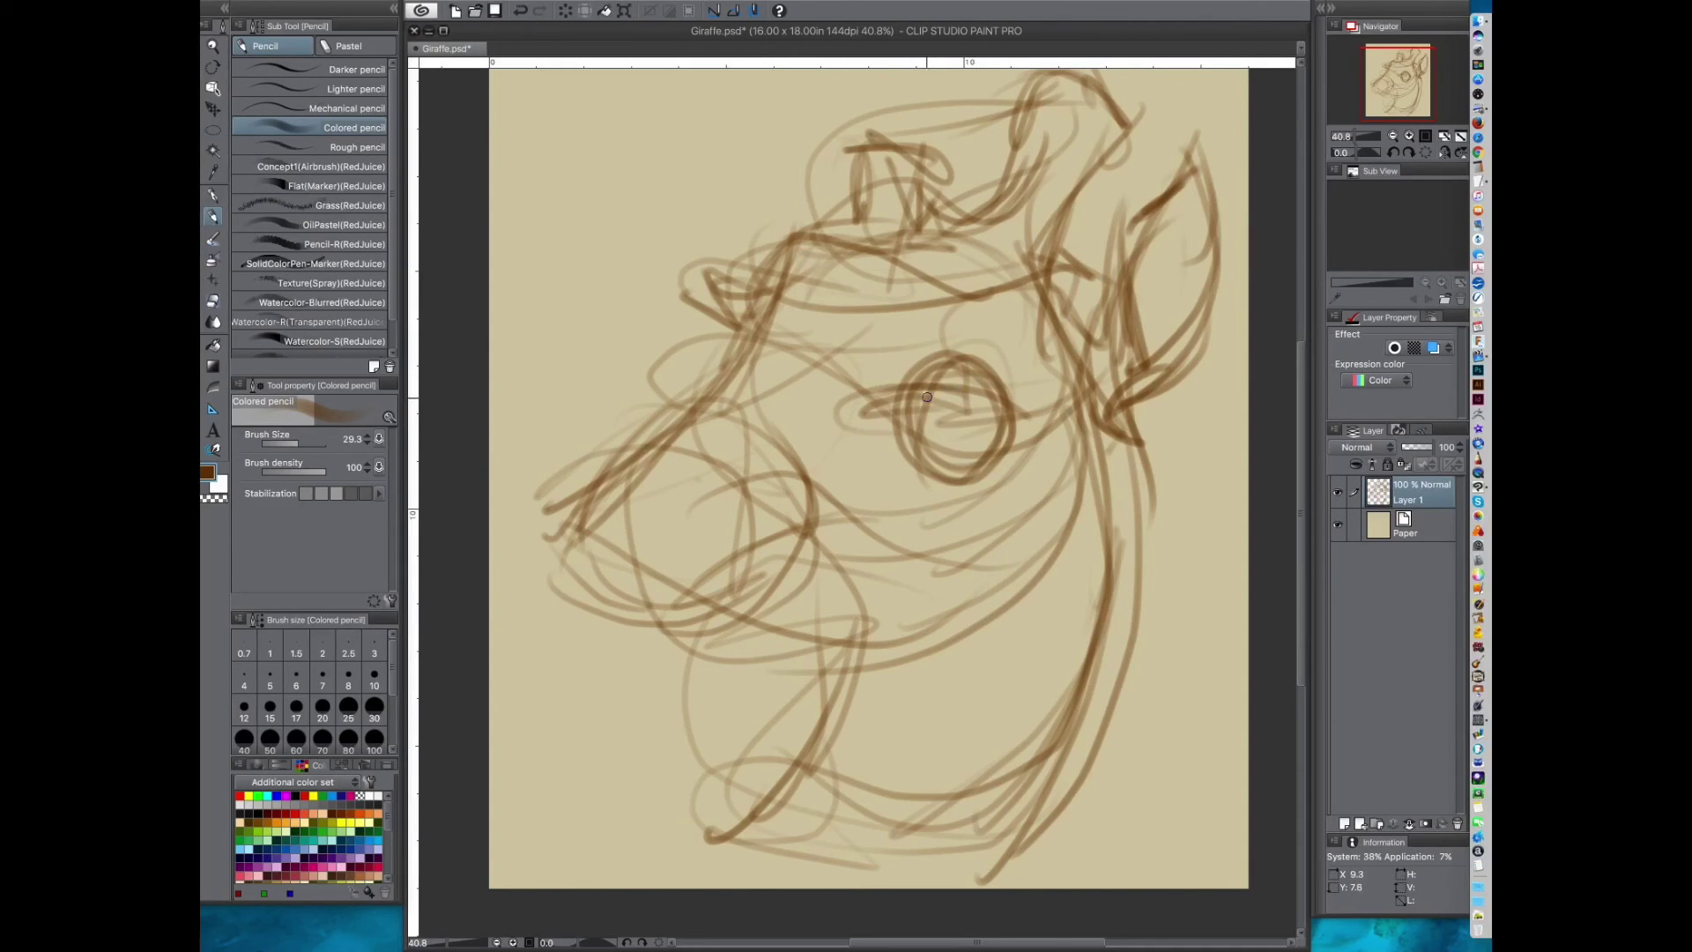
mouse_move(859, 421)
mouse_down()
mouse_move(925, 389)
mouse_move(912, 399)
mouse_move(1031, 407)
mouse_move(1013, 379)
mouse_move(906, 376)
mouse_move(842, 423)
mouse_move(956, 436)
mouse_move(912, 441)
mouse_up()
Step: Redefine the outlines of both horns with darker strokes and raise the far horn's top
drag(1000, 474, 902, 504)
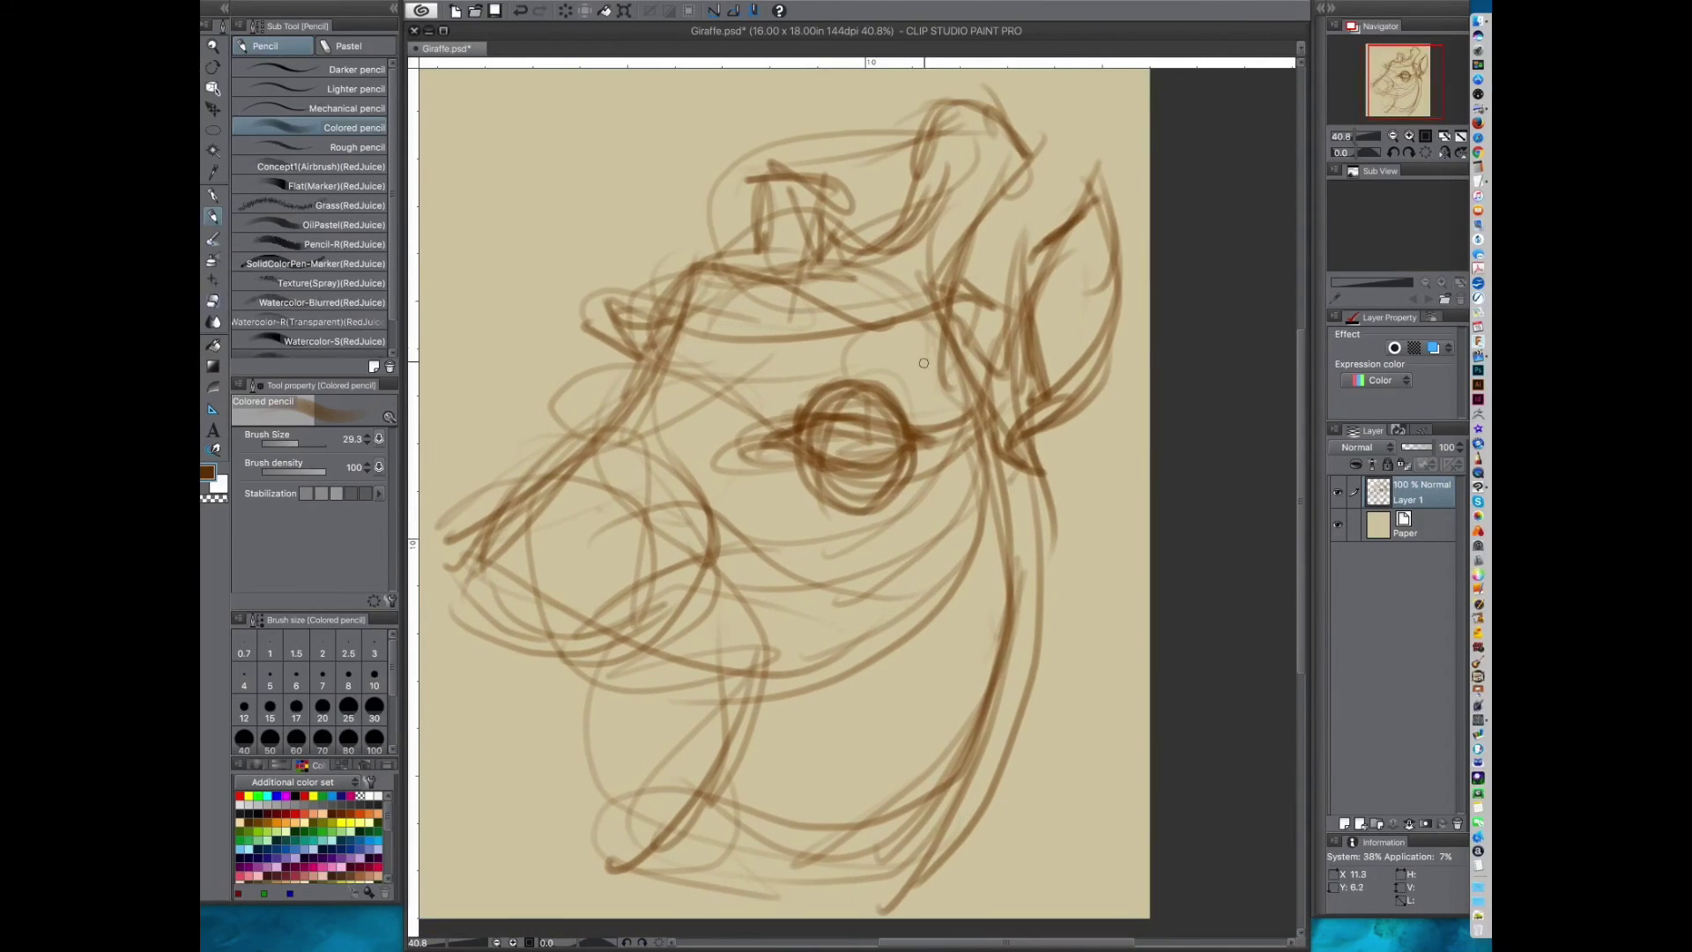
drag(998, 187, 963, 348)
drag(998, 236, 956, 366)
mouse_move(1042, 150)
mouse_down()
mouse_move(969, 260)
mouse_move(1038, 157)
mouse_move(950, 88)
mouse_move(916, 198)
mouse_move(819, 242)
mouse_move(824, 212)
mouse_up()
drag(829, 248, 826, 211)
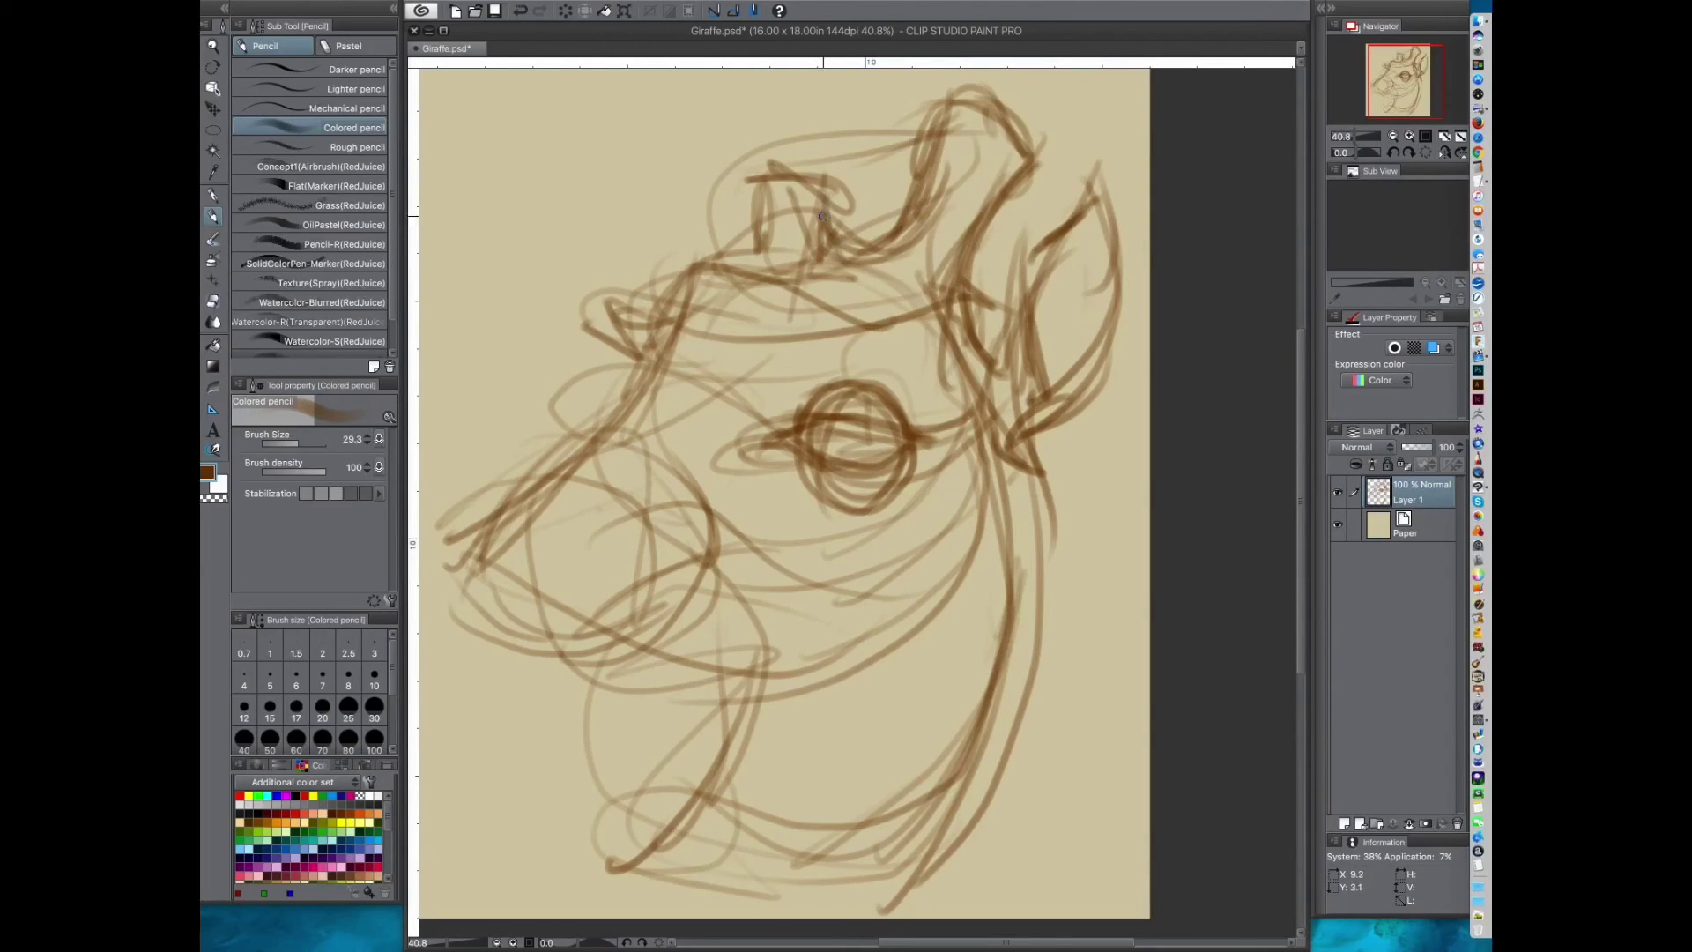
mouse_move(920, 179)
mouse_down()
mouse_move(853, 240)
mouse_move(838, 203)
mouse_move(857, 130)
mouse_move(933, 62)
mouse_move(1058, 133)
mouse_move(1041, 153)
mouse_up()
drag(851, 225, 862, 144)
Step: Strengthen the top contour of the skull under the horns and the area near the ear's base
mouse_move(836, 229)
mouse_down()
mouse_move(852, 123)
mouse_move(786, 121)
mouse_move(745, 256)
mouse_move(688, 291)
mouse_move(916, 246)
mouse_move(668, 287)
mouse_up()
mouse_move(751, 414)
mouse_down()
mouse_move(767, 355)
mouse_move(778, 400)
mouse_up()
mouse_move(877, 257)
mouse_down()
mouse_move(782, 283)
mouse_move(732, 234)
mouse_move(691, 277)
mouse_move(674, 340)
mouse_up()
drag(716, 249, 841, 255)
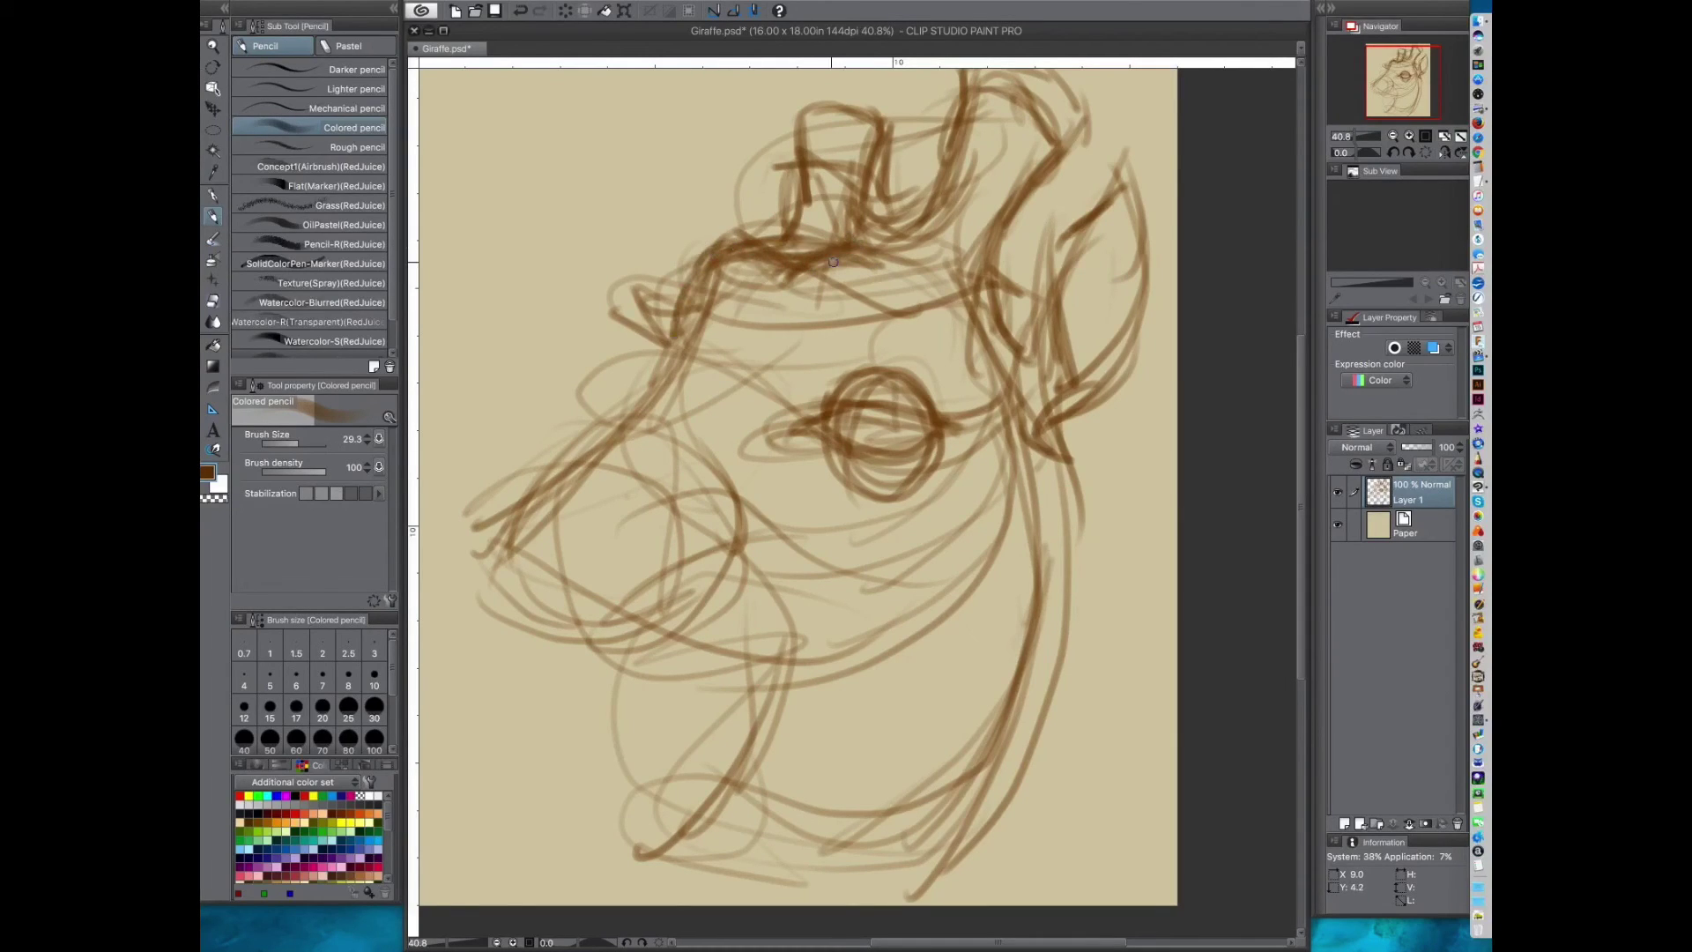
drag(742, 293, 888, 265)
mouse_move(802, 297)
mouse_down()
mouse_move(883, 260)
mouse_move(946, 259)
mouse_up()
drag(993, 344, 969, 398)
Step: Darken the far brow bump and add guide lines down the forehead to the near eye
mouse_move(733, 237)
mouse_down()
mouse_move(656, 349)
mouse_move(751, 343)
mouse_up()
mouse_move(689, 260)
mouse_down()
mouse_move(704, 305)
mouse_move(722, 297)
mouse_up()
mouse_move(738, 370)
mouse_down()
mouse_move(740, 343)
mouse_move(738, 358)
mouse_up()
mouse_move(742, 219)
mouse_down()
mouse_move(644, 375)
mouse_move(817, 403)
mouse_up()
drag(719, 326, 863, 382)
drag(862, 215, 869, 445)
Step: Add sweeping construction lines across the forehead and eye socket and down along the nose bridge
drag(985, 207, 919, 279)
mouse_move(908, 283)
mouse_down()
mouse_move(809, 410)
mouse_move(841, 394)
mouse_up()
drag(819, 370, 920, 284)
drag(808, 367, 1040, 304)
drag(922, 296, 1062, 352)
drag(831, 363, 889, 310)
mouse_move(749, 269)
mouse_down()
mouse_move(793, 226)
mouse_move(629, 410)
mouse_move(626, 449)
mouse_move(802, 340)
mouse_up()
mouse_move(676, 388)
mouse_down()
mouse_move(773, 356)
mouse_move(901, 176)
mouse_move(761, 381)
mouse_up()
drag(944, 185, 787, 357)
mouse_move(946, 185)
mouse_down()
mouse_move(901, 256)
mouse_move(751, 373)
mouse_up()
Step: Sketch the nostril and the rounded tip of the nose at the end of the muzzle
mouse_move(865, 505)
mouse_down()
mouse_move(858, 528)
mouse_move(812, 368)
mouse_up()
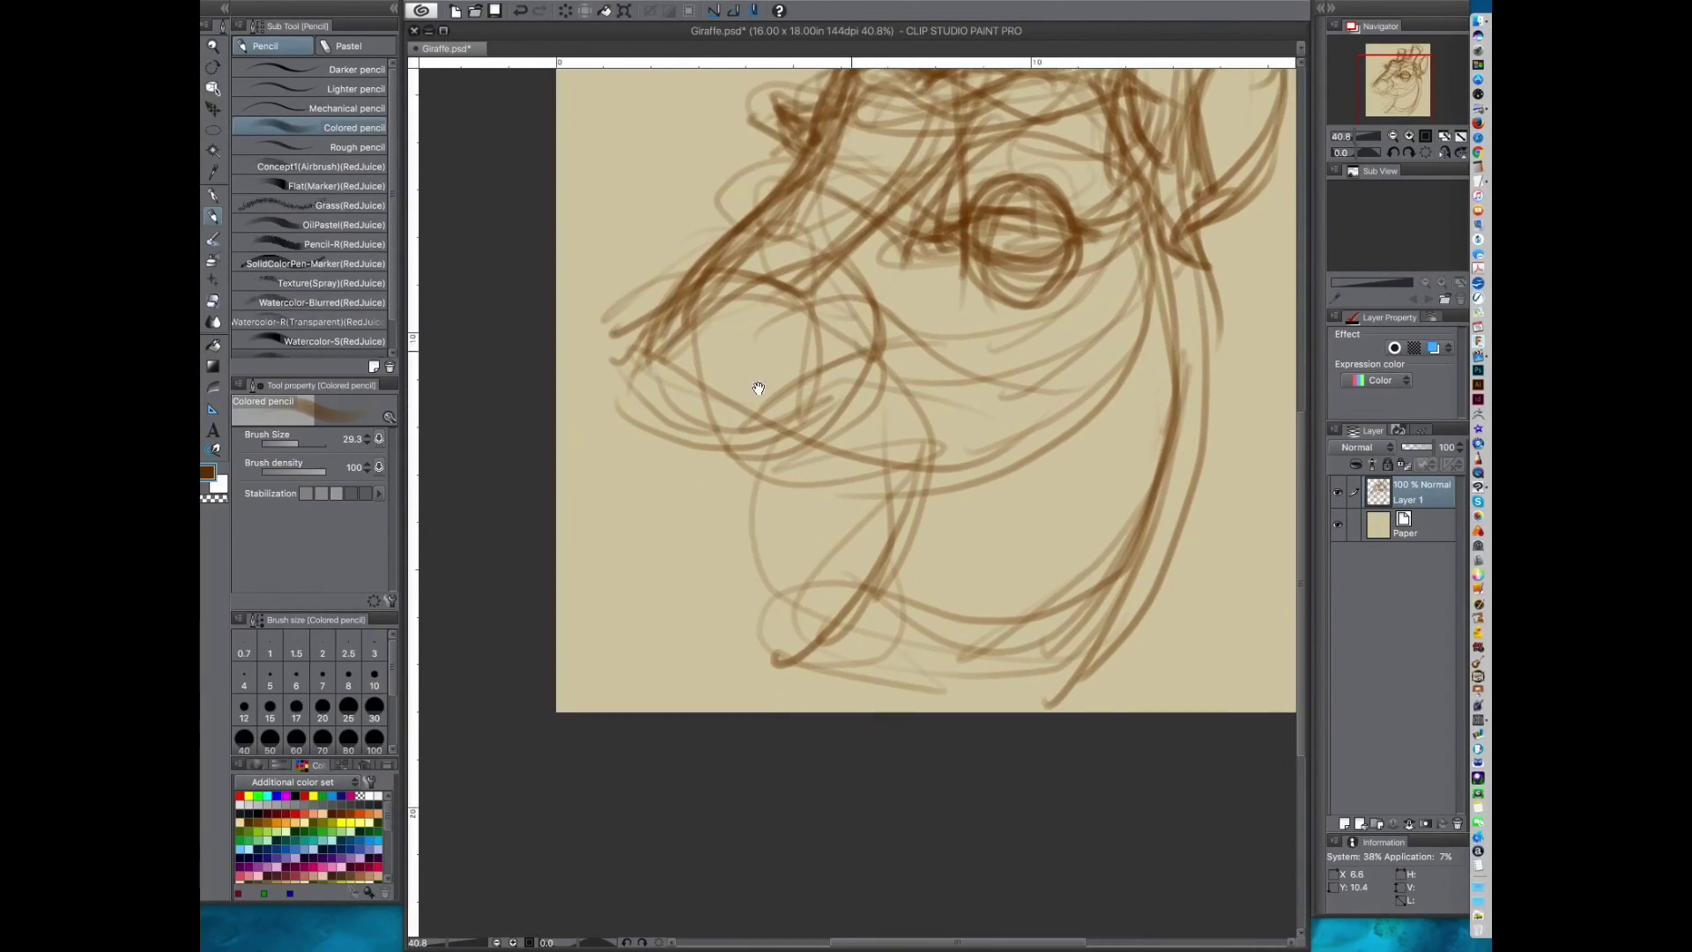
drag(677, 306, 621, 371)
drag(779, 205, 595, 374)
mouse_move(702, 274)
mouse_down()
mouse_move(584, 354)
mouse_move(592, 386)
mouse_up()
mouse_move(582, 379)
mouse_down()
mouse_move(627, 346)
mouse_move(685, 375)
mouse_move(700, 344)
mouse_up()
mouse_move(723, 311)
mouse_down()
mouse_move(689, 322)
mouse_move(740, 336)
mouse_move(677, 332)
mouse_move(710, 381)
mouse_move(658, 363)
mouse_move(544, 490)
mouse_up()
drag(584, 354, 557, 479)
Step: Scale the giraffe sketch down again so that it sits inside the canvas with margins around it
drag(901, 492, 822, 650)
scroll(868, 456, down, 2)
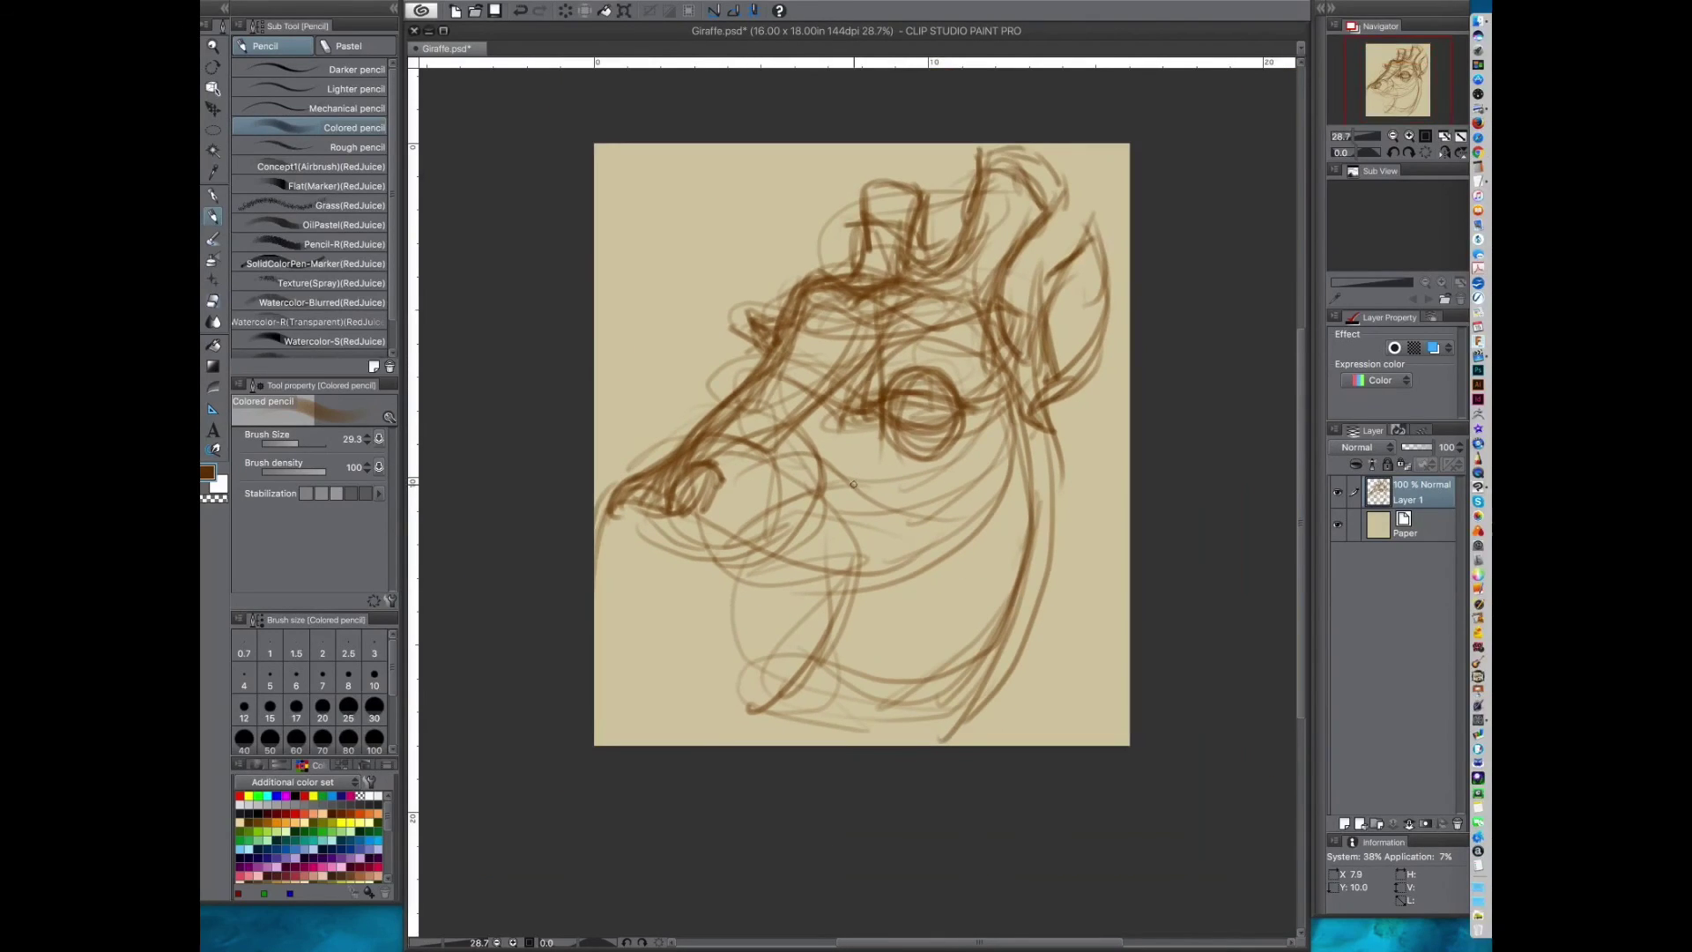
key(ctrl+shift+t)
drag(1112, 142, 1054, 244)
key(Return)
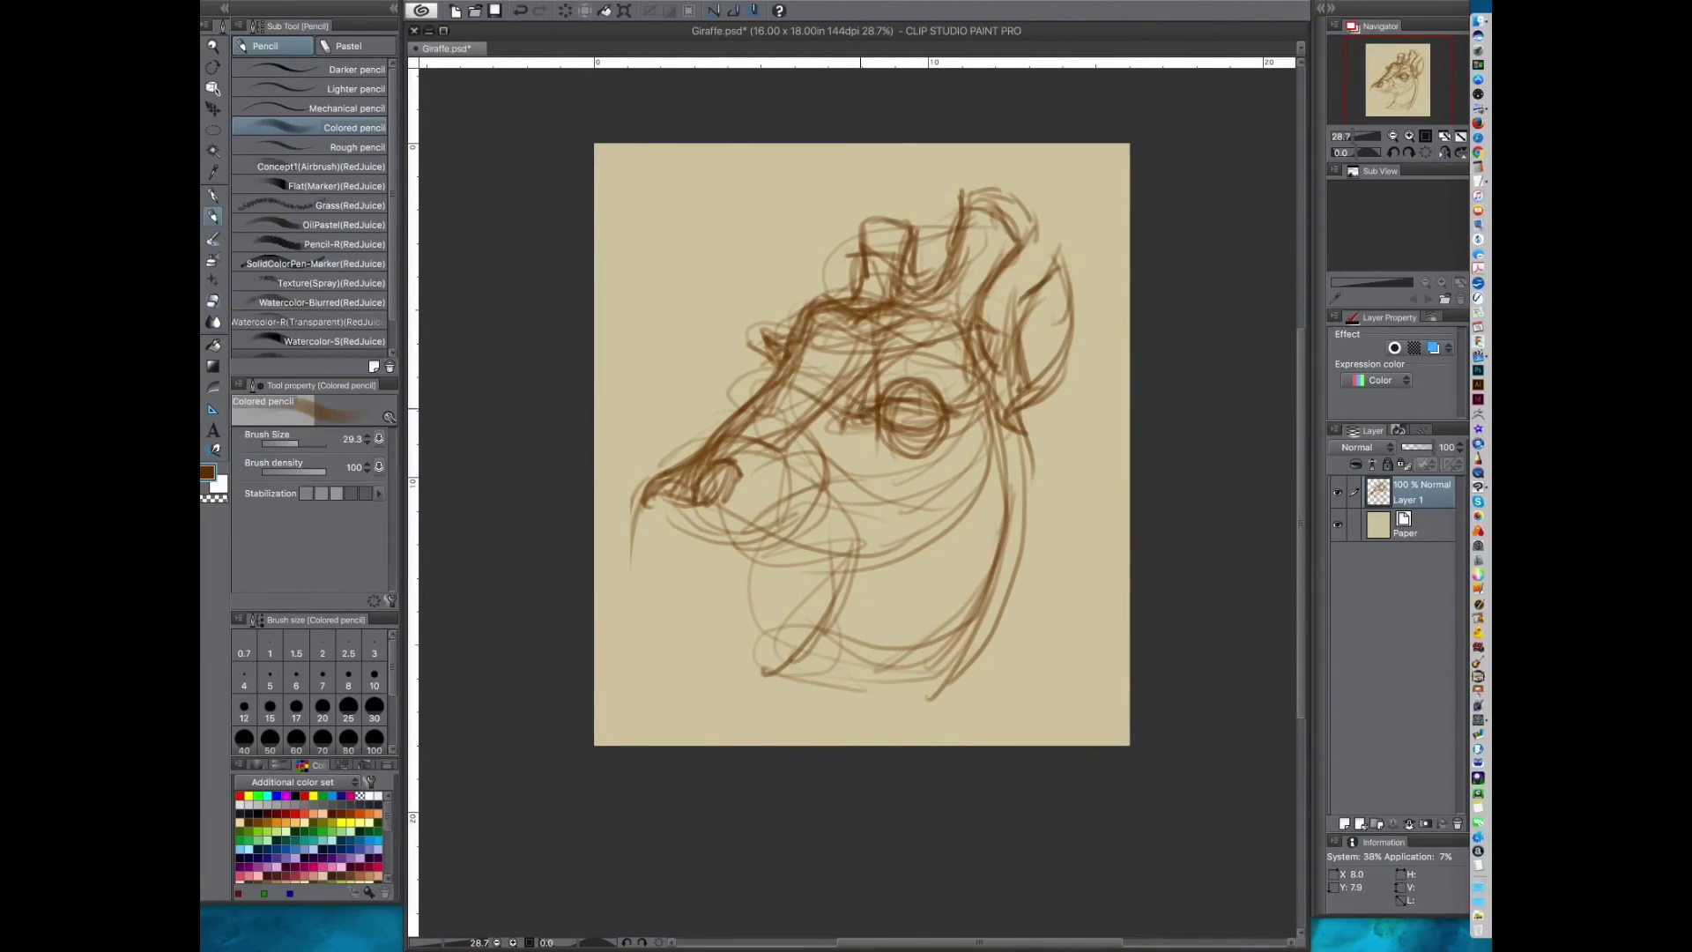
Step: Draw the front of the muzzle, the mouth line and the drooping lower lip with firm strokes
mouse_move(741, 464)
mouse_down()
mouse_move(820, 497)
mouse_move(758, 449)
mouse_up()
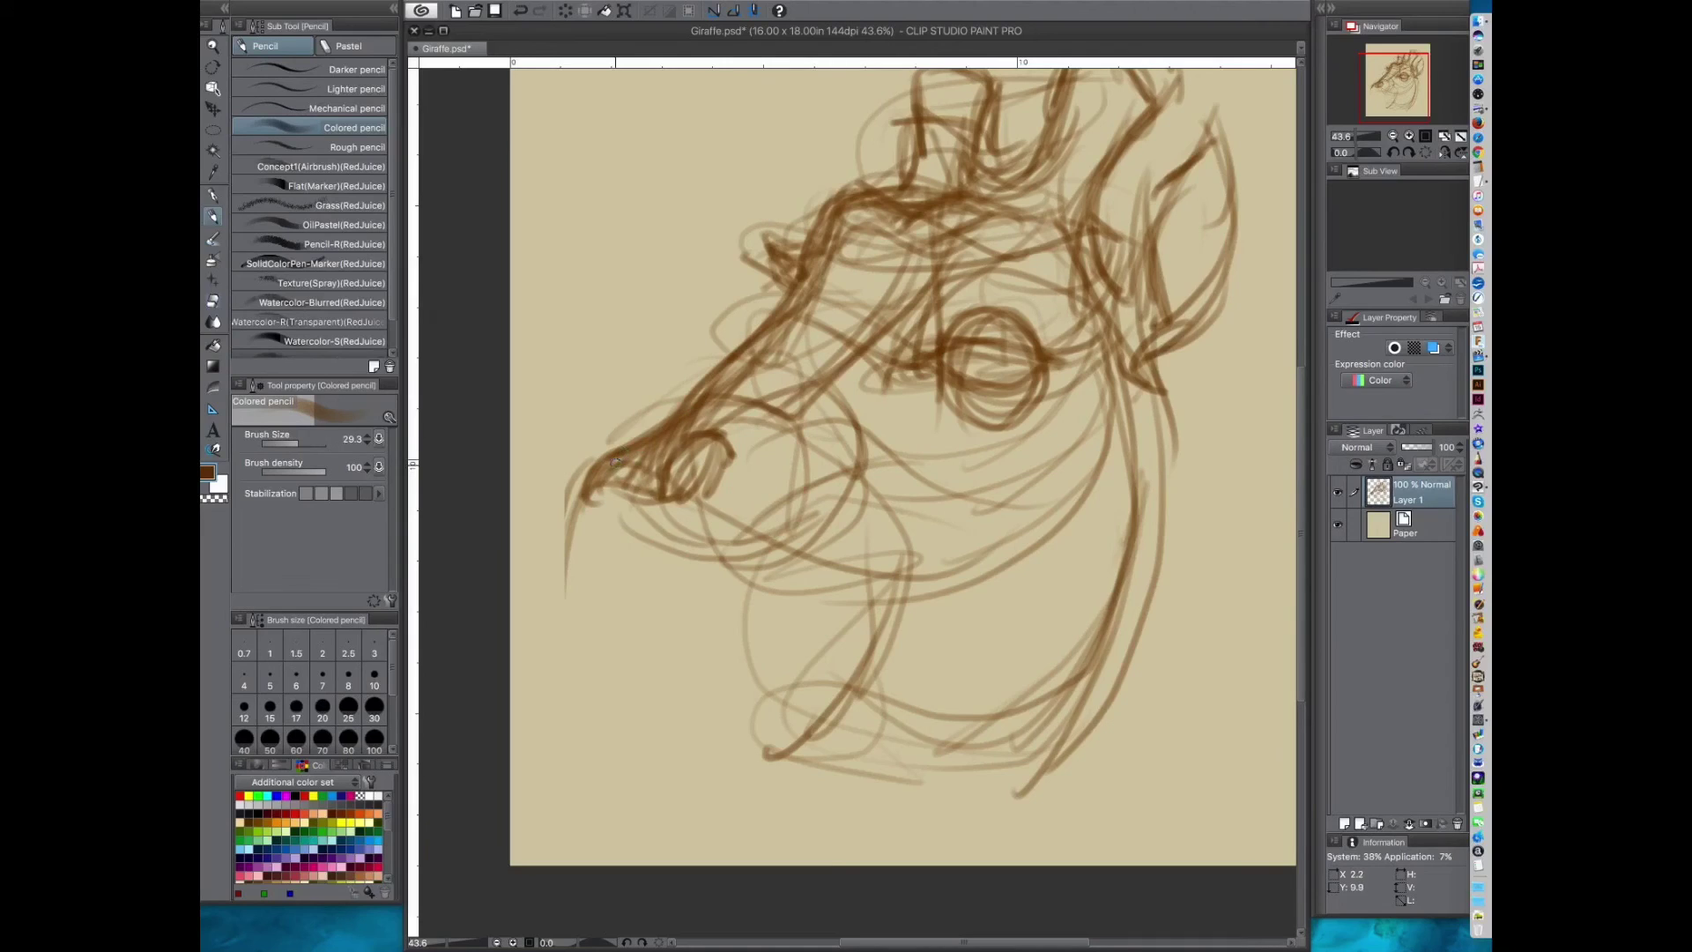
drag(580, 479, 582, 624)
mouse_move(732, 454)
mouse_down()
mouse_move(769, 527)
mouse_move(698, 643)
mouse_up()
drag(668, 648, 649, 584)
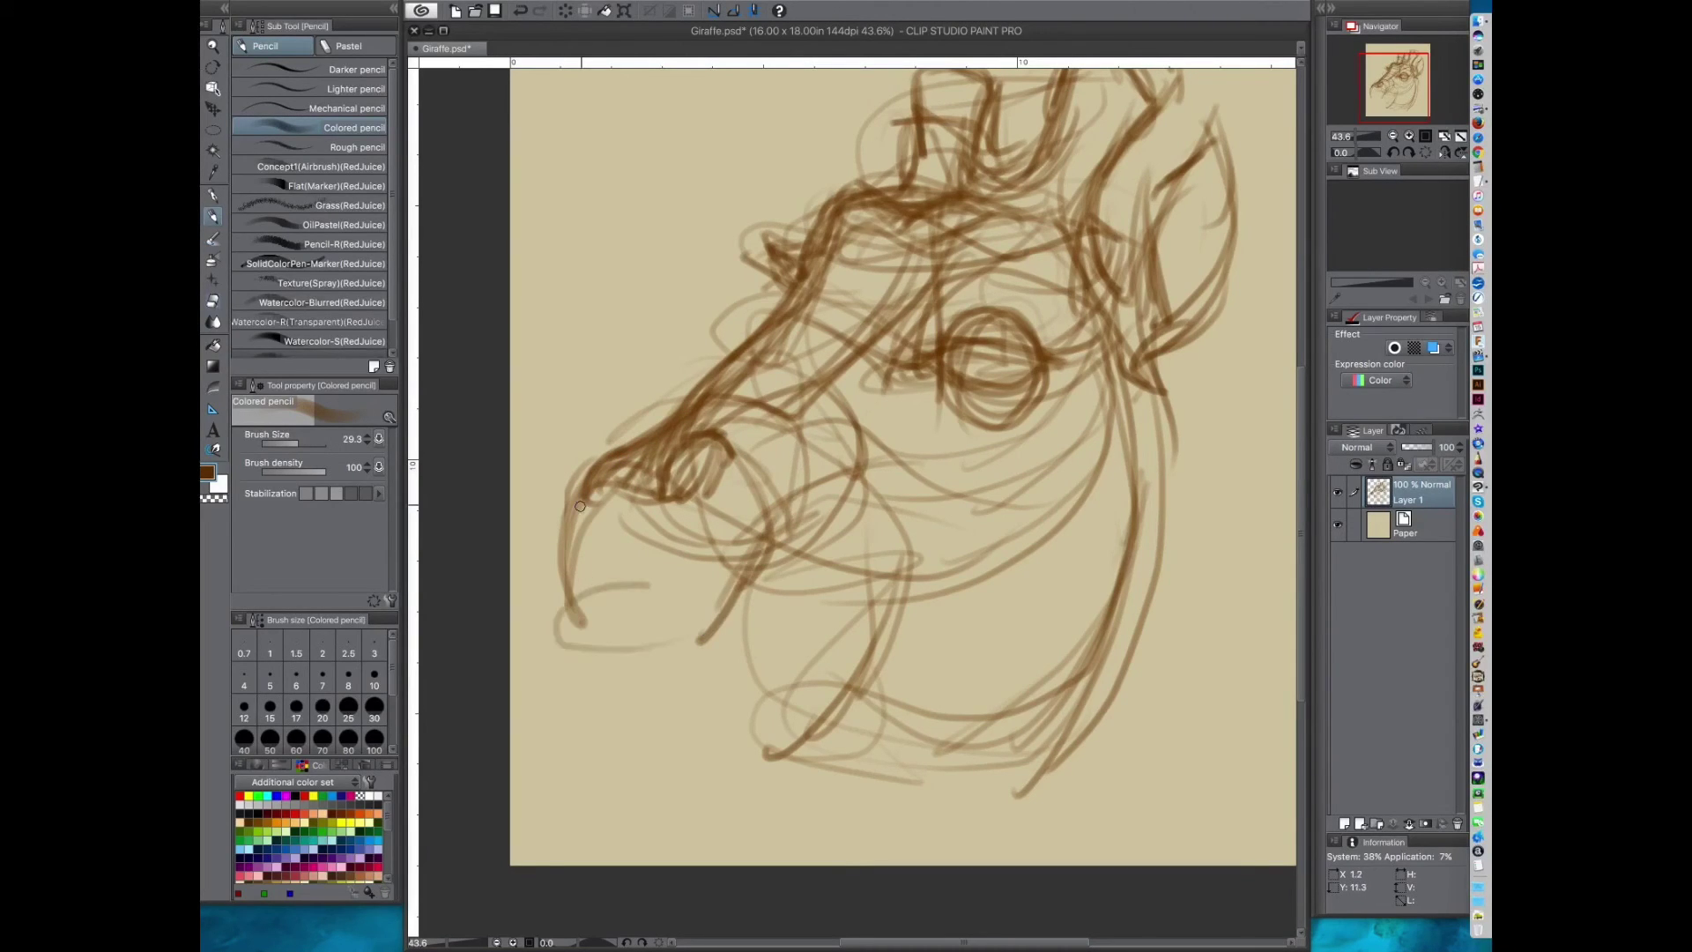
drag(597, 458, 547, 580)
mouse_move(589, 484)
mouse_down()
mouse_move(556, 556)
mouse_move(586, 584)
mouse_move(565, 579)
mouse_move(556, 566)
mouse_move(621, 582)
mouse_move(766, 555)
mouse_move(773, 572)
mouse_move(750, 589)
mouse_move(574, 571)
mouse_move(662, 560)
mouse_move(742, 606)
mouse_up()
mouse_move(768, 529)
mouse_down()
mouse_move(749, 608)
mouse_move(718, 636)
mouse_move(617, 651)
mouse_move(586, 608)
mouse_move(652, 660)
mouse_move(732, 657)
mouse_move(767, 539)
mouse_up()
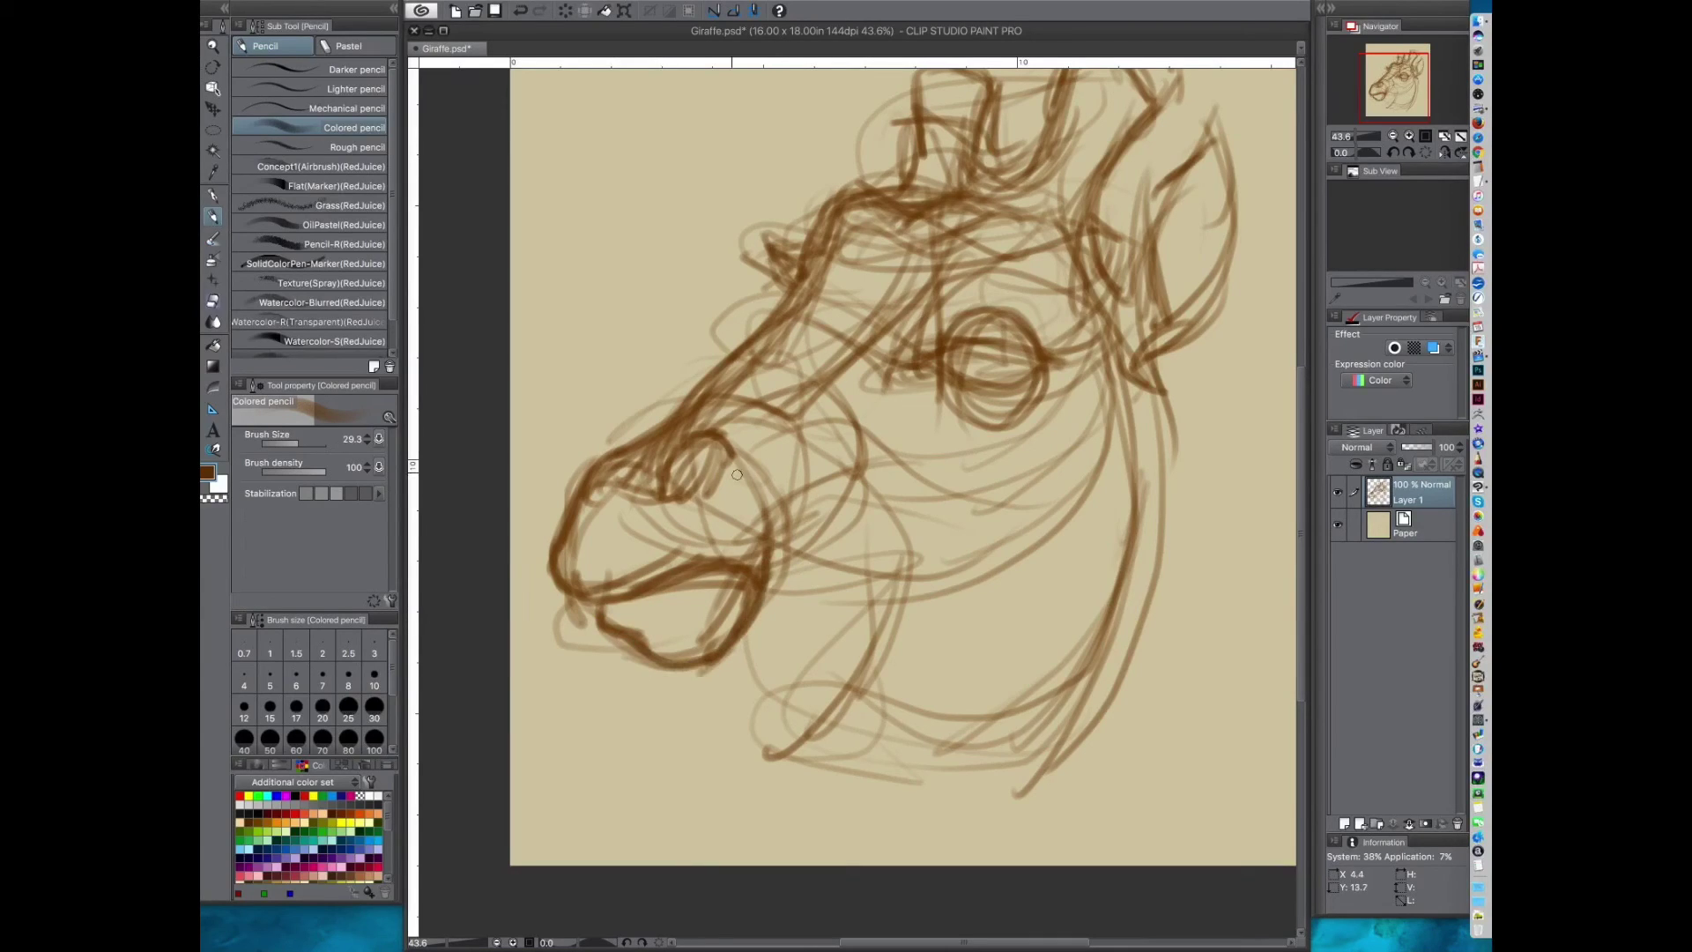
Step: Sketch the lower jaw line from behind the lower lip back towards the cheek
mouse_move(680, 640)
mouse_down()
mouse_move(804, 598)
mouse_move(941, 605)
mouse_up()
drag(918, 639, 873, 646)
drag(722, 606, 904, 615)
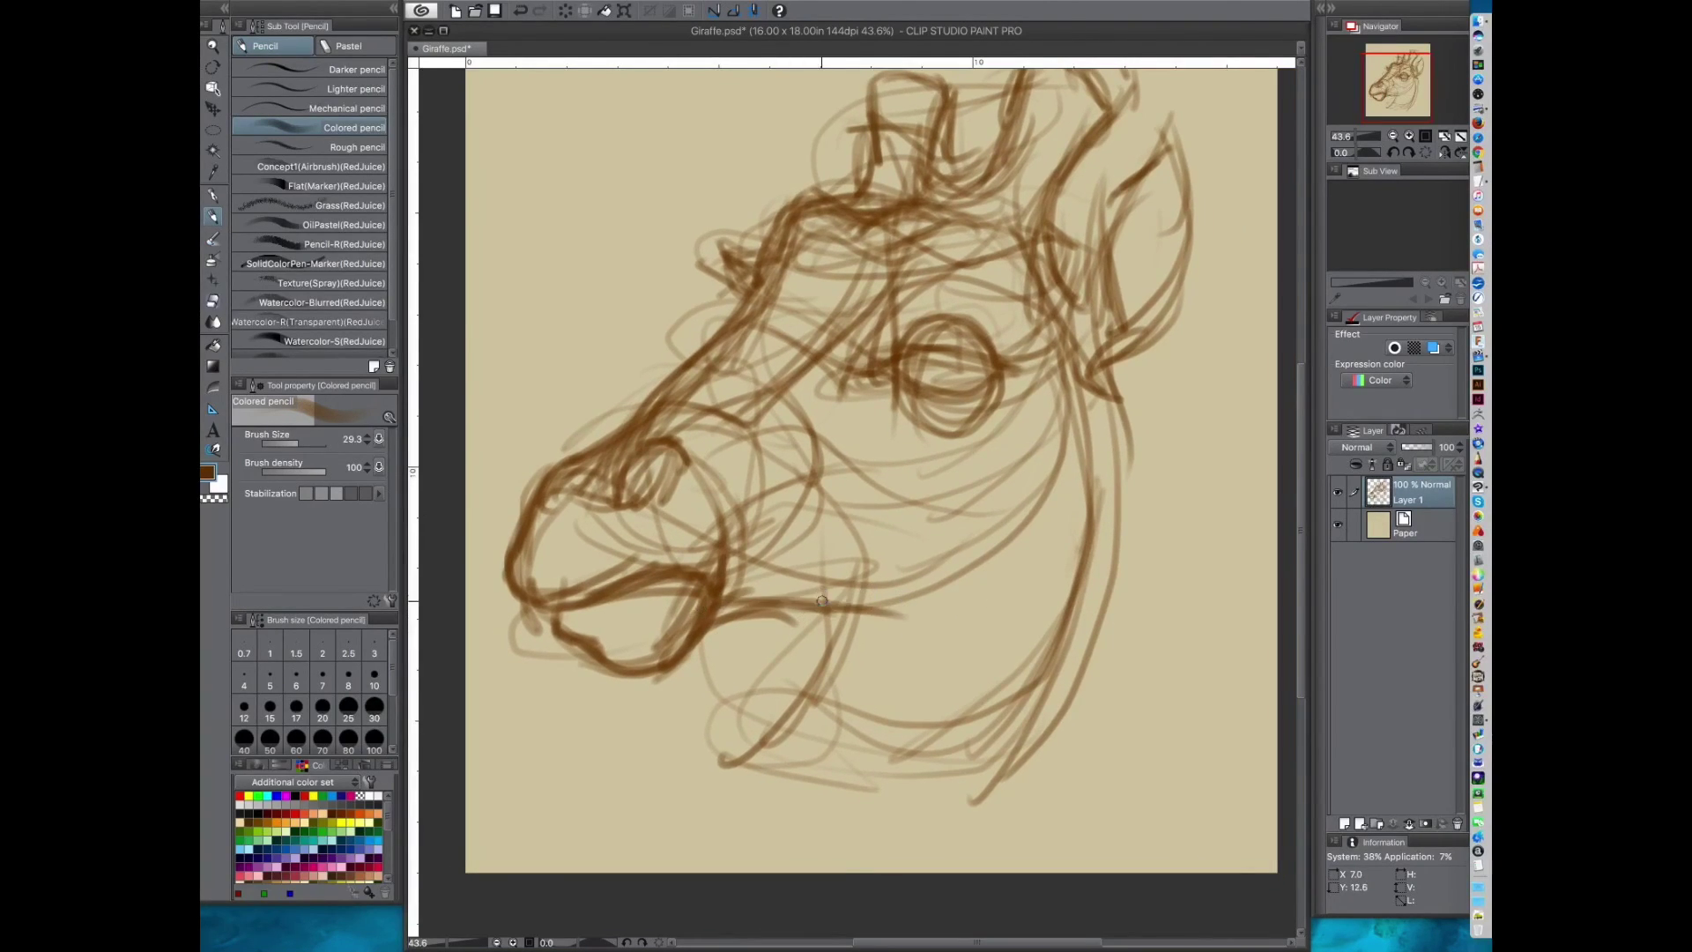
mouse_move(691, 614)
mouse_down()
mouse_move(902, 635)
mouse_move(991, 597)
mouse_up()
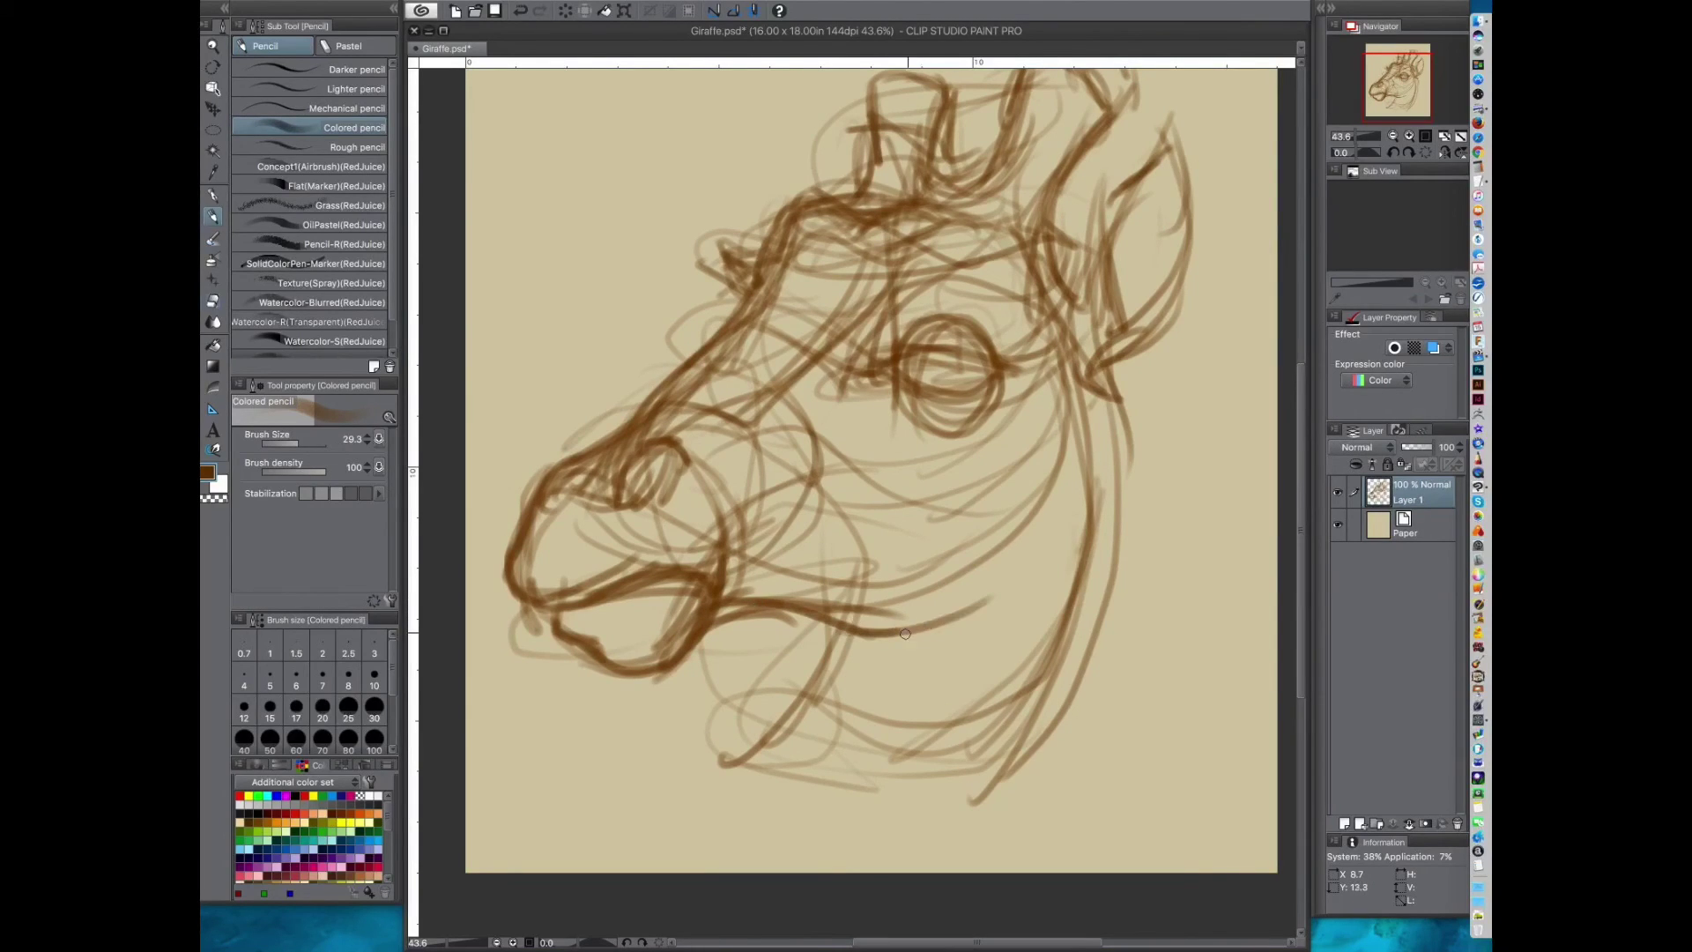
drag(888, 632, 1001, 549)
drag(927, 627, 1002, 542)
Step: Darken the jaw contour and continue it up around the cheek towards the ear
drag(985, 604, 782, 641)
drag(728, 571, 904, 599)
drag(726, 571, 961, 580)
mouse_move(763, 588)
mouse_down()
mouse_move(982, 564)
mouse_move(1008, 513)
mouse_up()
mouse_move(948, 588)
mouse_down()
mouse_move(1003, 539)
mouse_move(853, 585)
mouse_move(794, 582)
mouse_move(858, 572)
mouse_move(851, 598)
mouse_move(1009, 564)
mouse_move(991, 580)
mouse_move(1027, 498)
mouse_move(1066, 467)
mouse_move(1070, 375)
mouse_up()
Step: Sketch the throat under the jaw and lengthen the front line of the neck downwards
drag(798, 689, 827, 496)
drag(808, 397, 779, 578)
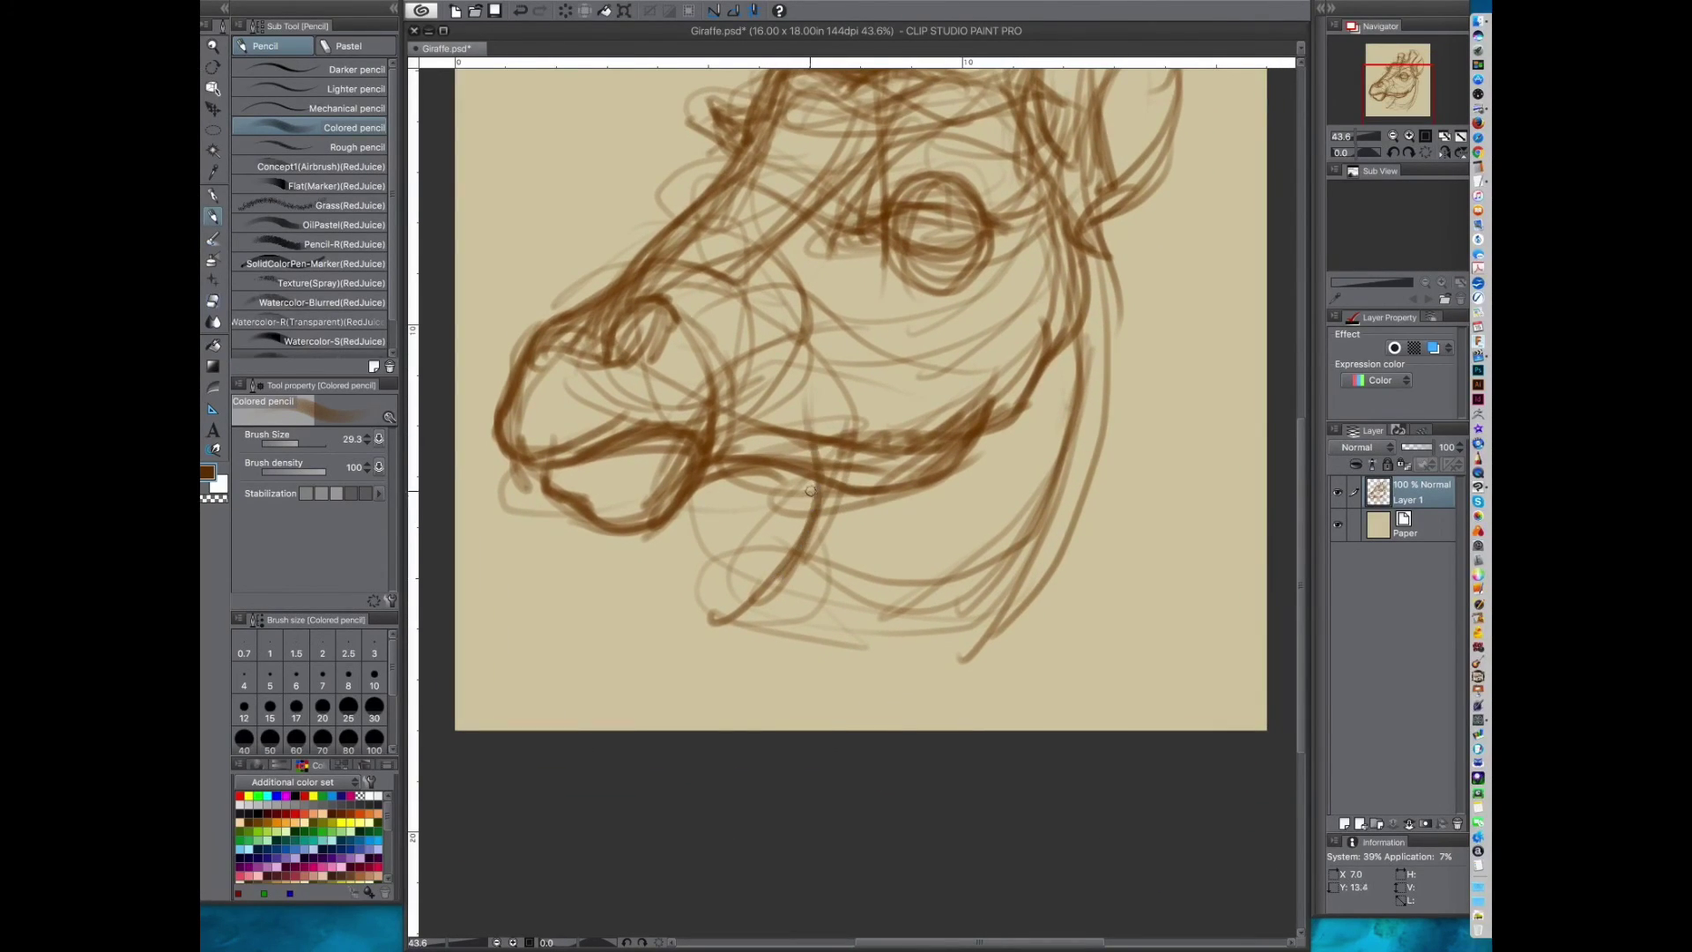
mouse_move(829, 492)
mouse_down()
mouse_move(871, 490)
mouse_move(889, 541)
mouse_move(868, 627)
mouse_up()
drag(740, 639, 844, 562)
mouse_move(798, 503)
mouse_down()
mouse_move(804, 592)
mouse_move(757, 646)
mouse_up()
drag(802, 553, 699, 659)
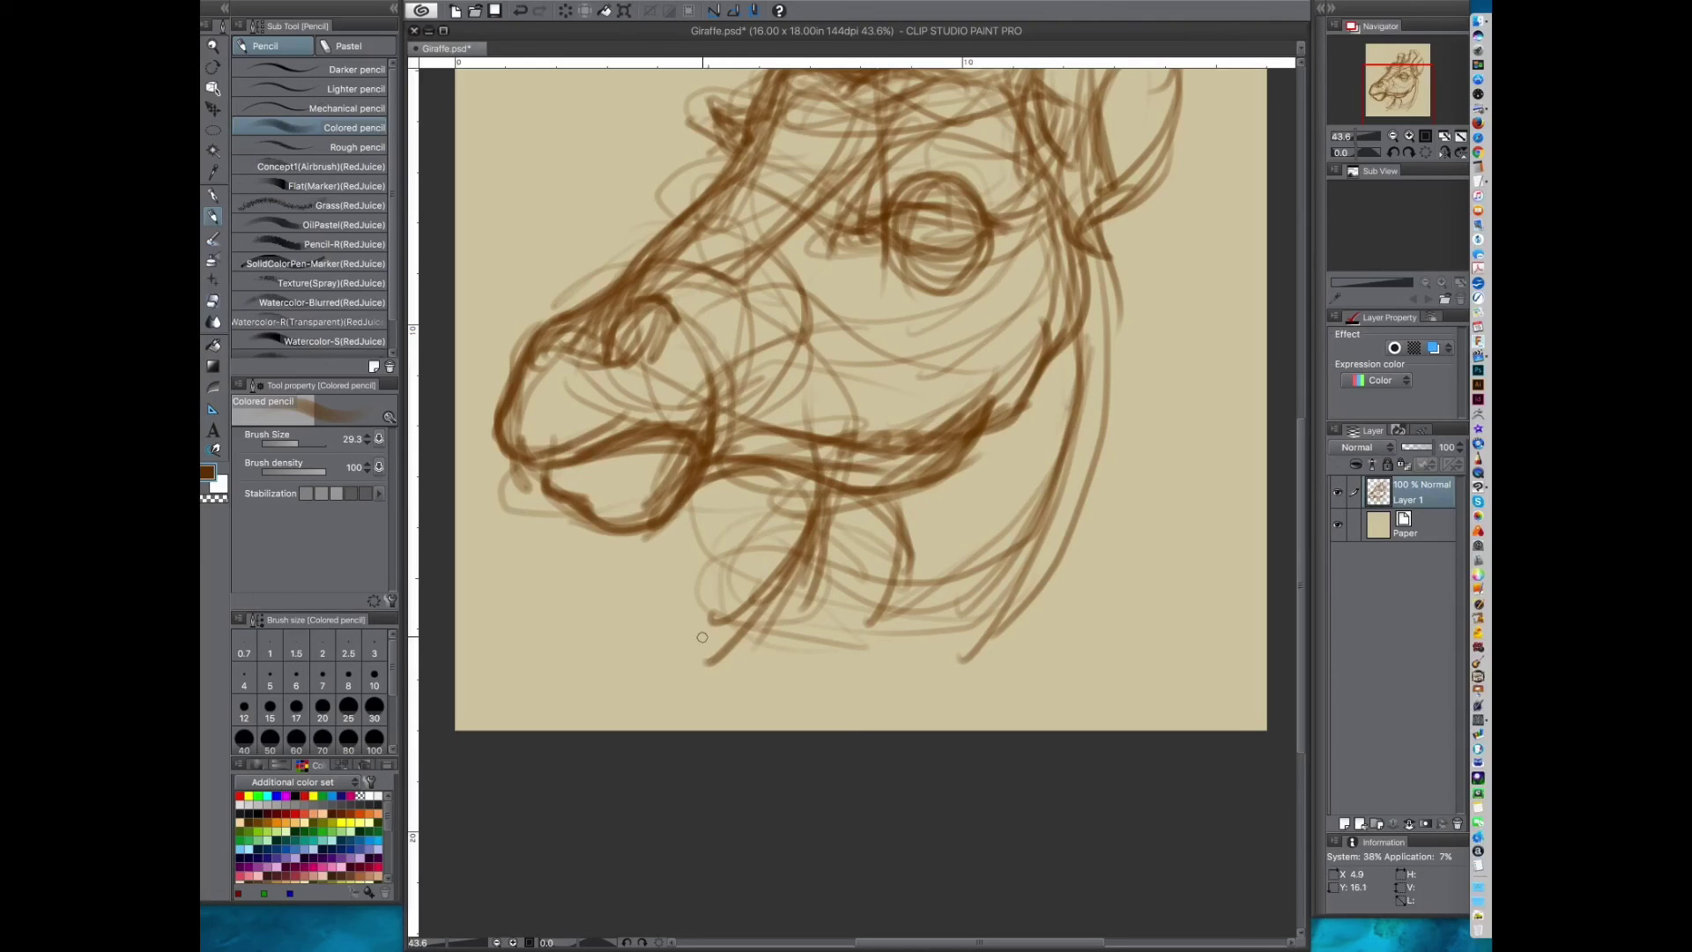
drag(793, 550, 671, 702)
Step: Draw a curved base for the lengthened neck and reinforce the lower back of the neck
mouse_move(736, 680)
mouse_down()
mouse_move(631, 669)
mouse_move(967, 659)
mouse_up()
drag(1041, 473, 967, 642)
drag(1069, 556, 932, 607)
drag(950, 329, 964, 471)
drag(848, 321, 933, 471)
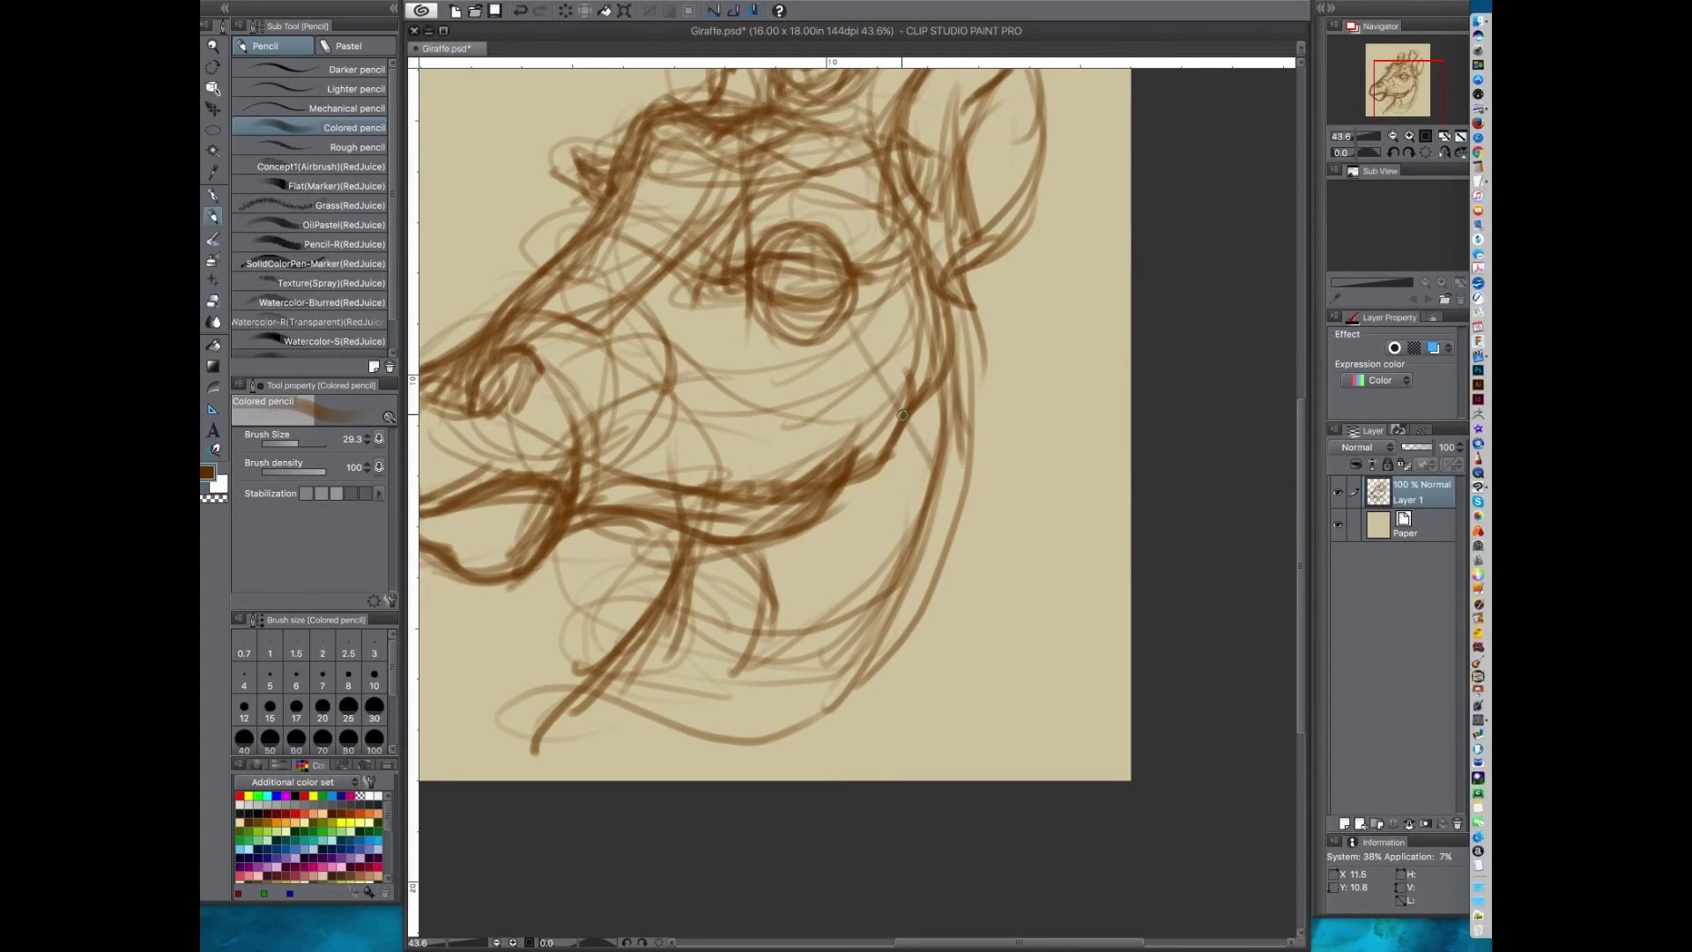
Step: Reinforce the back of the head and upper neck below the ear with overlapping contour strokes
drag(872, 308, 991, 469)
drag(906, 350, 1002, 490)
drag(962, 412, 963, 517)
drag(980, 449, 952, 520)
drag(982, 461, 946, 536)
mouse_move(954, 306)
mouse_down()
mouse_move(975, 423)
mouse_move(956, 405)
mouse_up()
drag(950, 323, 976, 437)
drag(953, 372, 986, 468)
drag(794, 314, 957, 566)
drag(951, 416, 969, 529)
drag(952, 513, 986, 419)
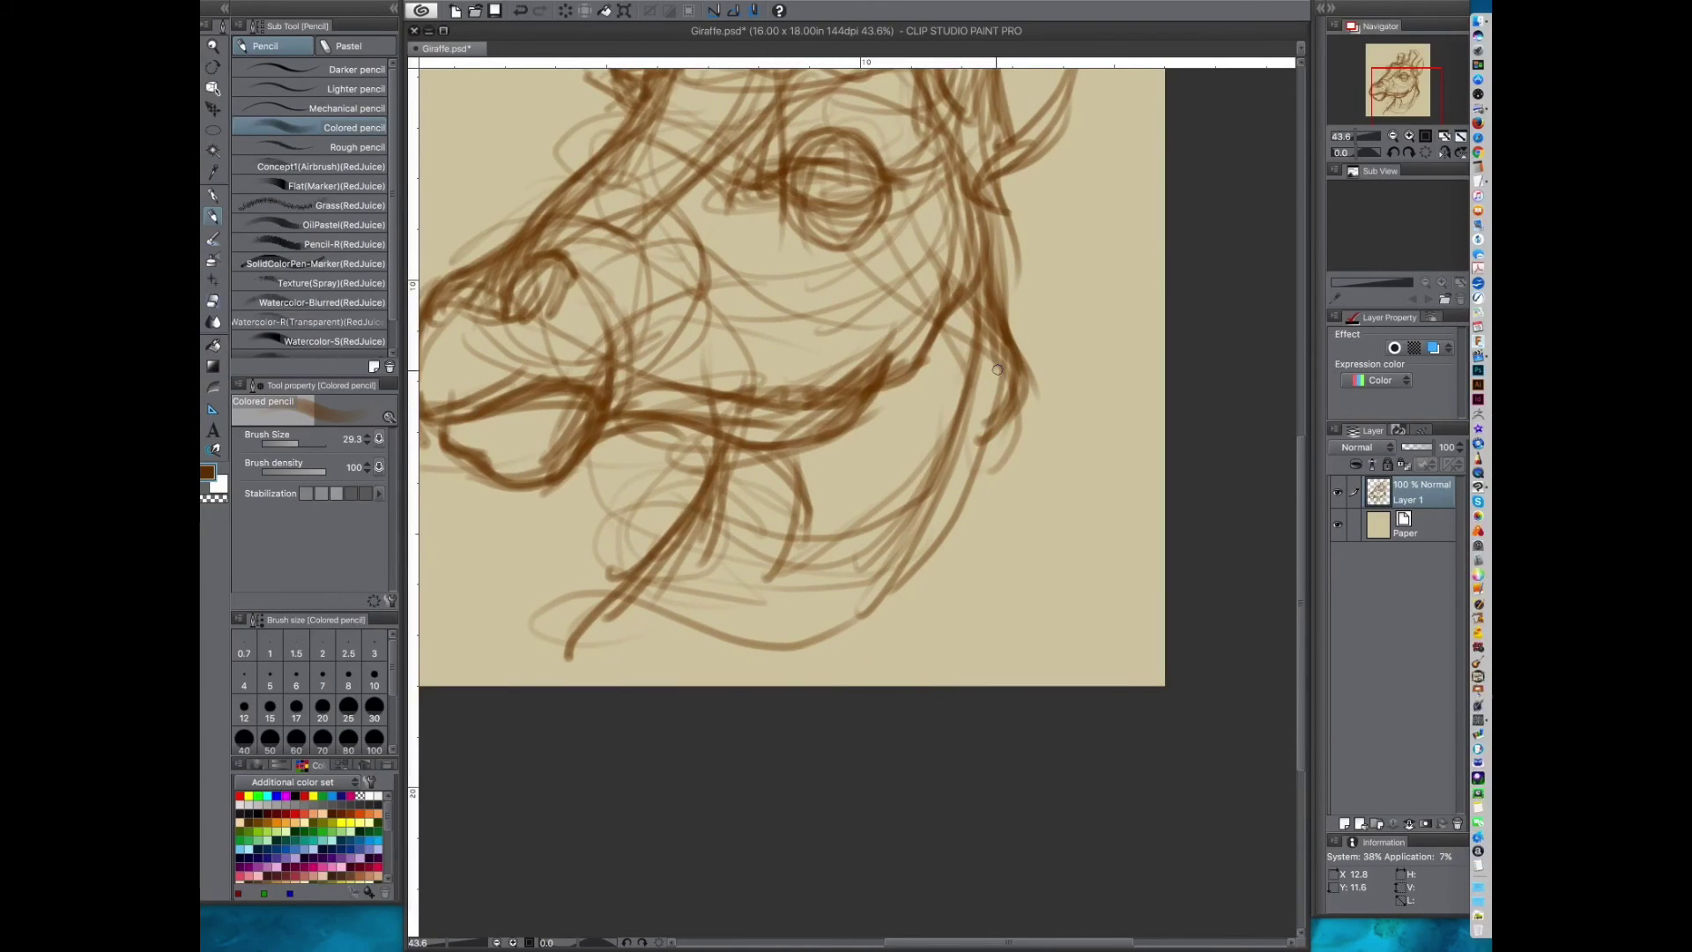
Step: Thicken the rear neck contour and carry it down to the base of the neck
drag(984, 286, 978, 419)
mouse_move(998, 324)
mouse_down()
mouse_move(934, 557)
mouse_move(884, 634)
mouse_up()
mouse_move(975, 480)
mouse_down()
mouse_move(1000, 430)
mouse_move(987, 518)
mouse_up()
drag(1003, 416, 932, 603)
drag(981, 500, 904, 655)
drag(968, 536, 929, 661)
drag(924, 667, 935, 569)
mouse_move(983, 402)
mouse_down()
mouse_move(1015, 596)
mouse_move(1001, 611)
mouse_up()
drag(967, 371, 908, 464)
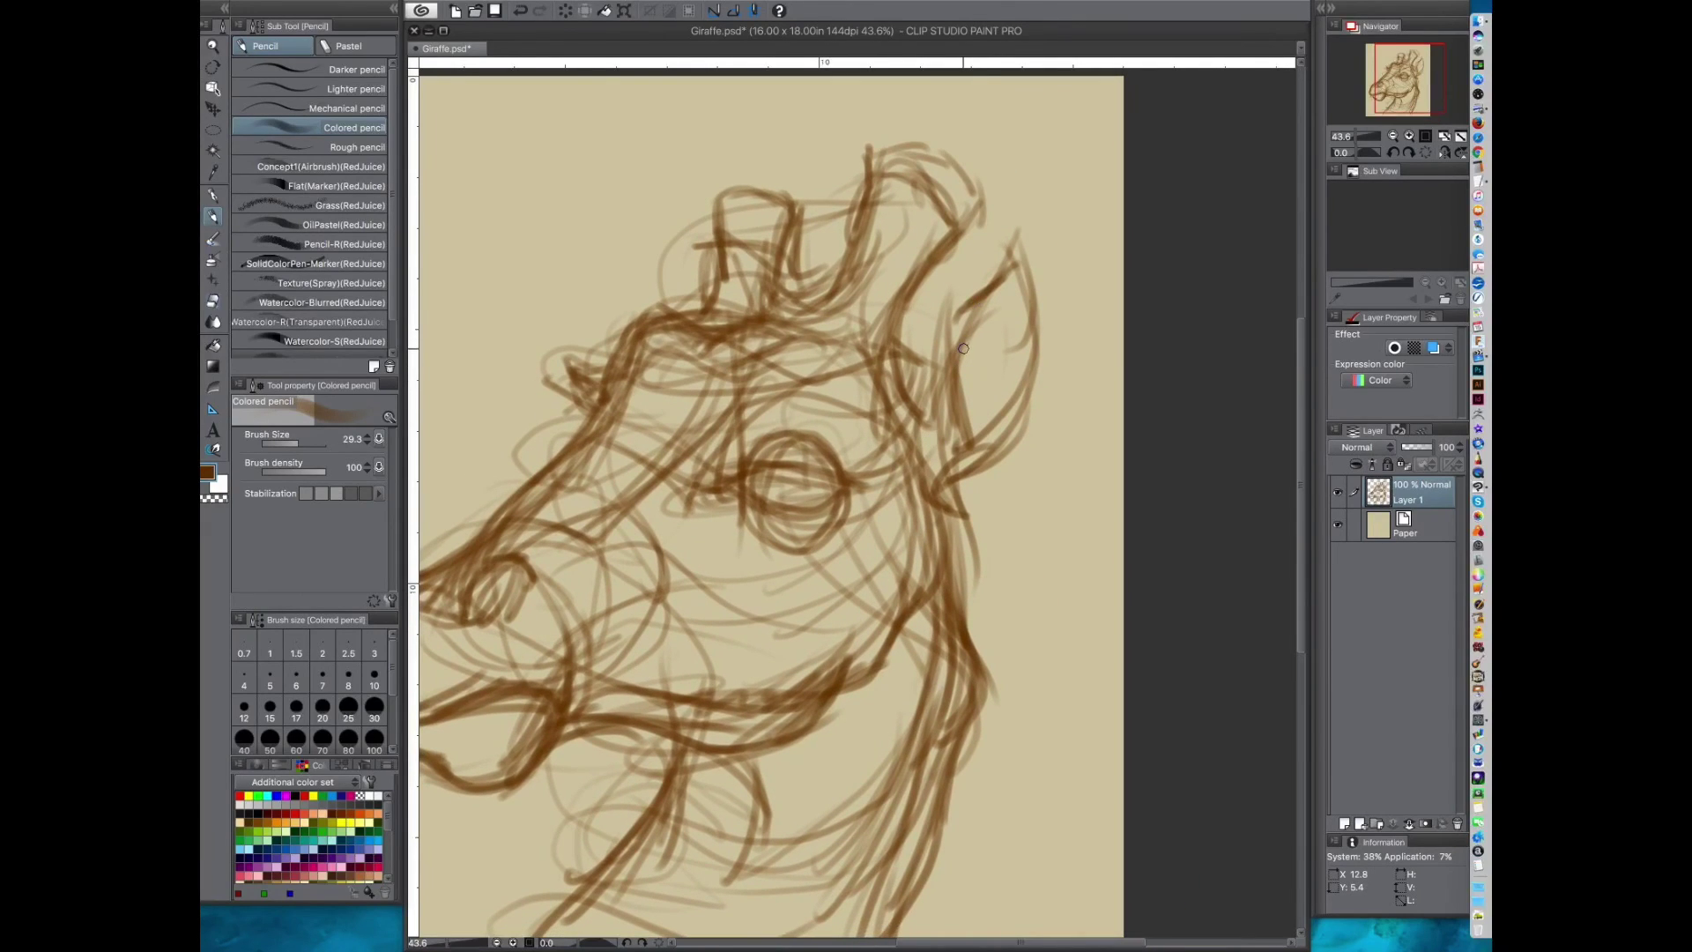
Step: Darken the pointed outline of the inner ear and hatch lightly inside it
drag(959, 321, 964, 393)
drag(1014, 244, 959, 335)
mouse_move(1028, 229)
mouse_down()
mouse_move(952, 319)
mouse_move(950, 380)
mouse_move(1017, 254)
mouse_move(969, 431)
mouse_up()
drag(973, 304, 958, 432)
mouse_move(1022, 273)
mouse_down()
mouse_move(966, 346)
mouse_move(970, 388)
mouse_up()
mouse_move(1022, 335)
mouse_down()
mouse_move(969, 406)
mouse_move(991, 432)
mouse_up()
drag(1042, 304, 1002, 296)
mouse_move(984, 231)
mouse_down()
mouse_move(949, 264)
mouse_move(966, 256)
mouse_move(991, 333)
mouse_move(924, 433)
mouse_up()
drag(927, 289, 926, 394)
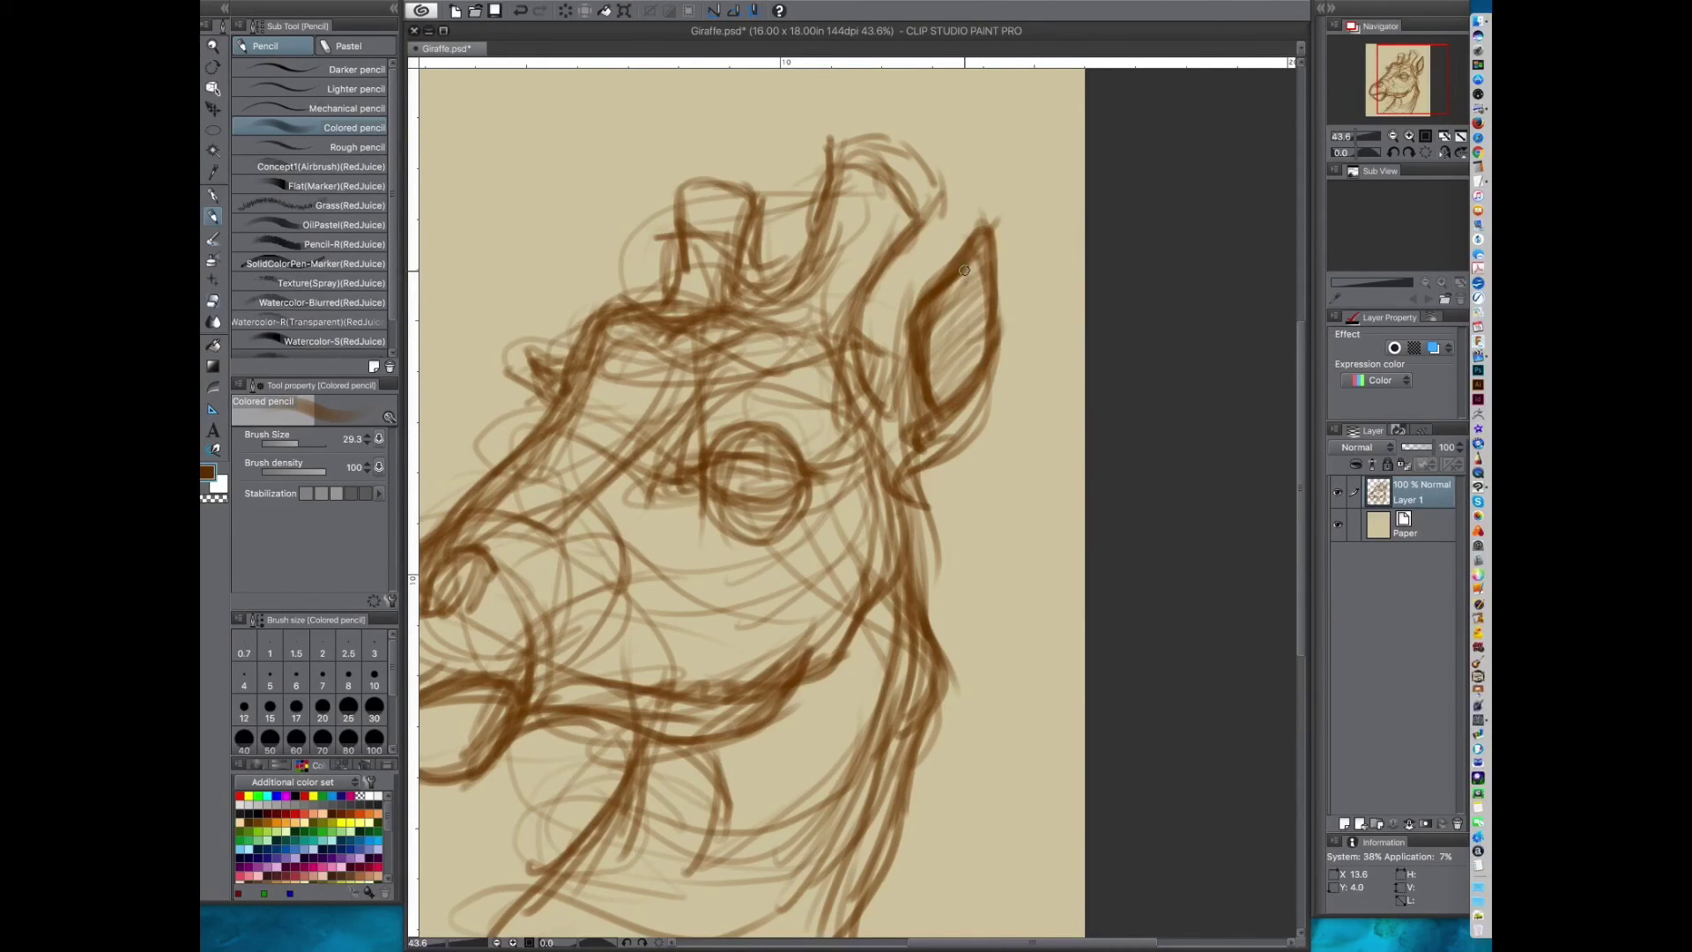
Step: Darken the ear's base and redraw the rear edge of the back horn
mouse_move(949, 288)
mouse_down()
mouse_move(903, 357)
mouse_move(908, 415)
mouse_move(895, 351)
mouse_move(910, 348)
mouse_up()
drag(860, 330, 906, 352)
drag(859, 326, 937, 217)
mouse_move(860, 297)
mouse_down()
mouse_move(954, 201)
mouse_move(946, 184)
mouse_up()
Step: Shade the inside of the ear and strengthen its lower outer edge
mouse_move(948, 357)
mouse_down()
mouse_move(968, 381)
mouse_move(999, 327)
mouse_up()
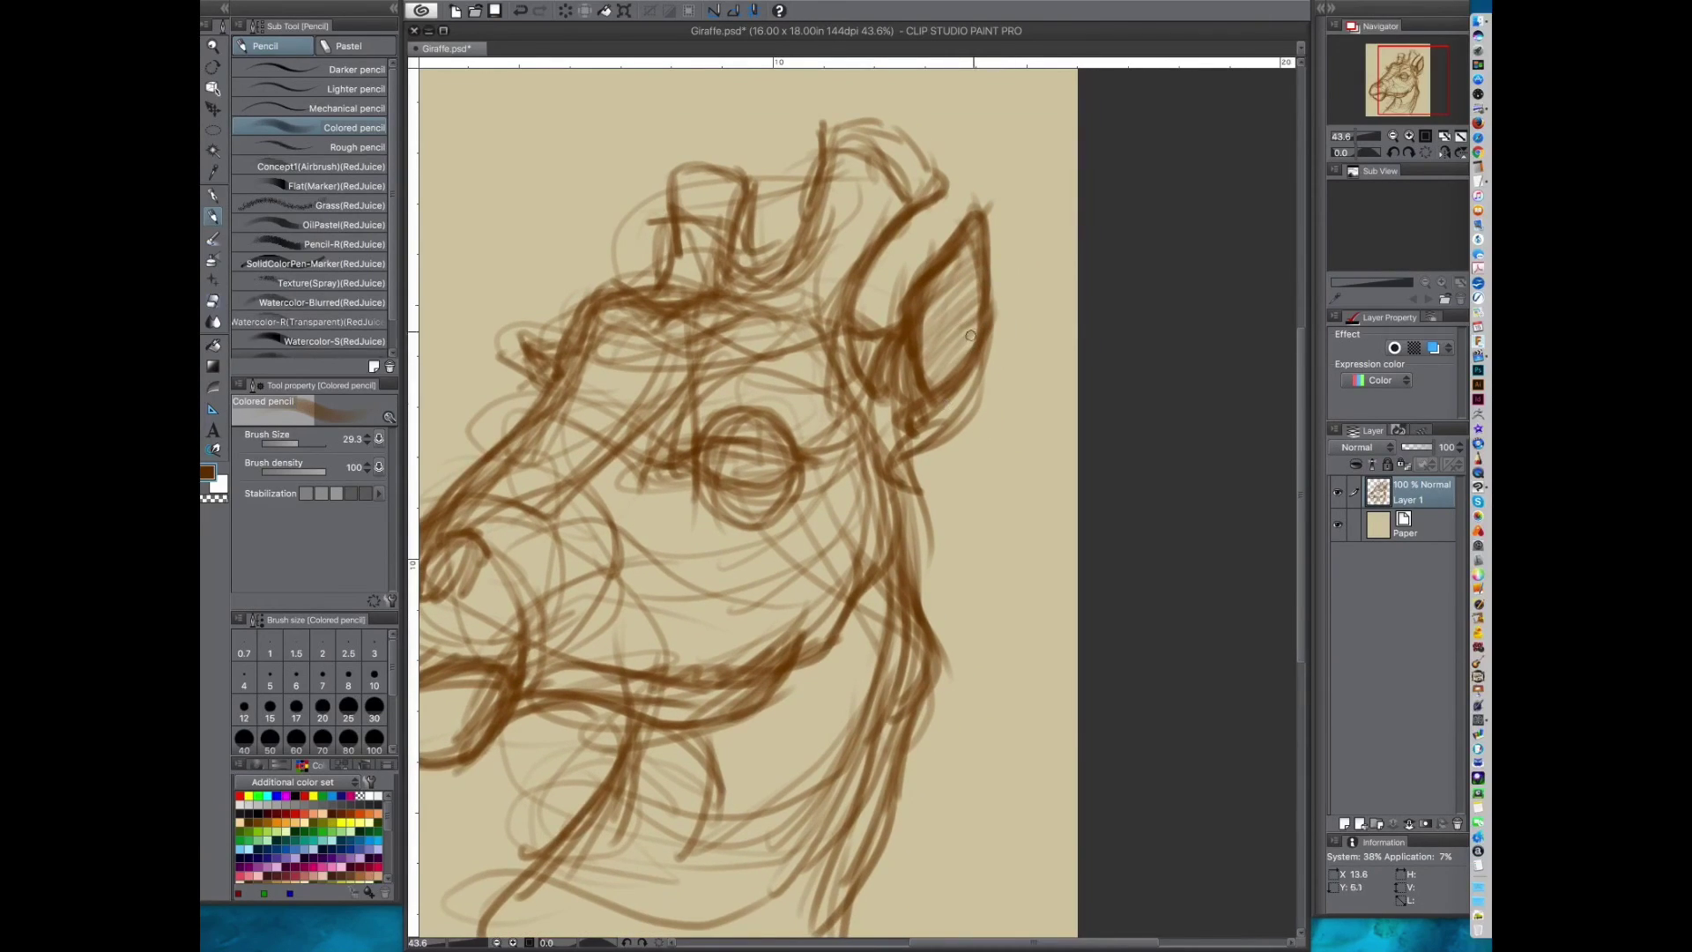
drag(963, 412, 950, 348)
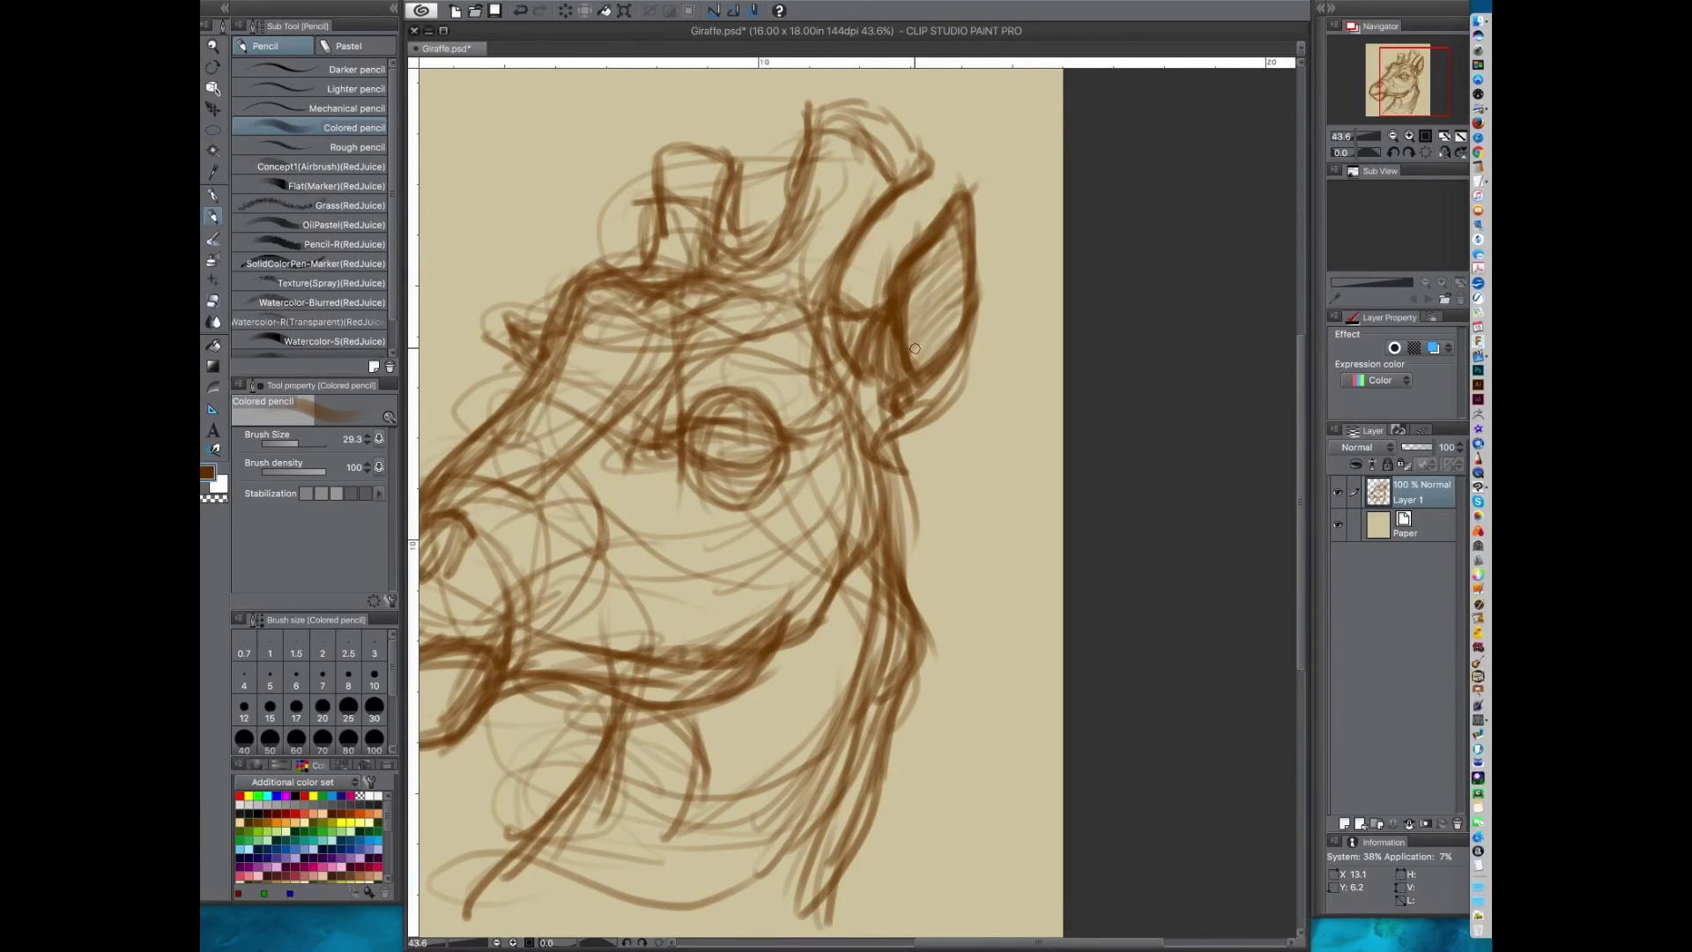
drag(883, 454, 877, 419)
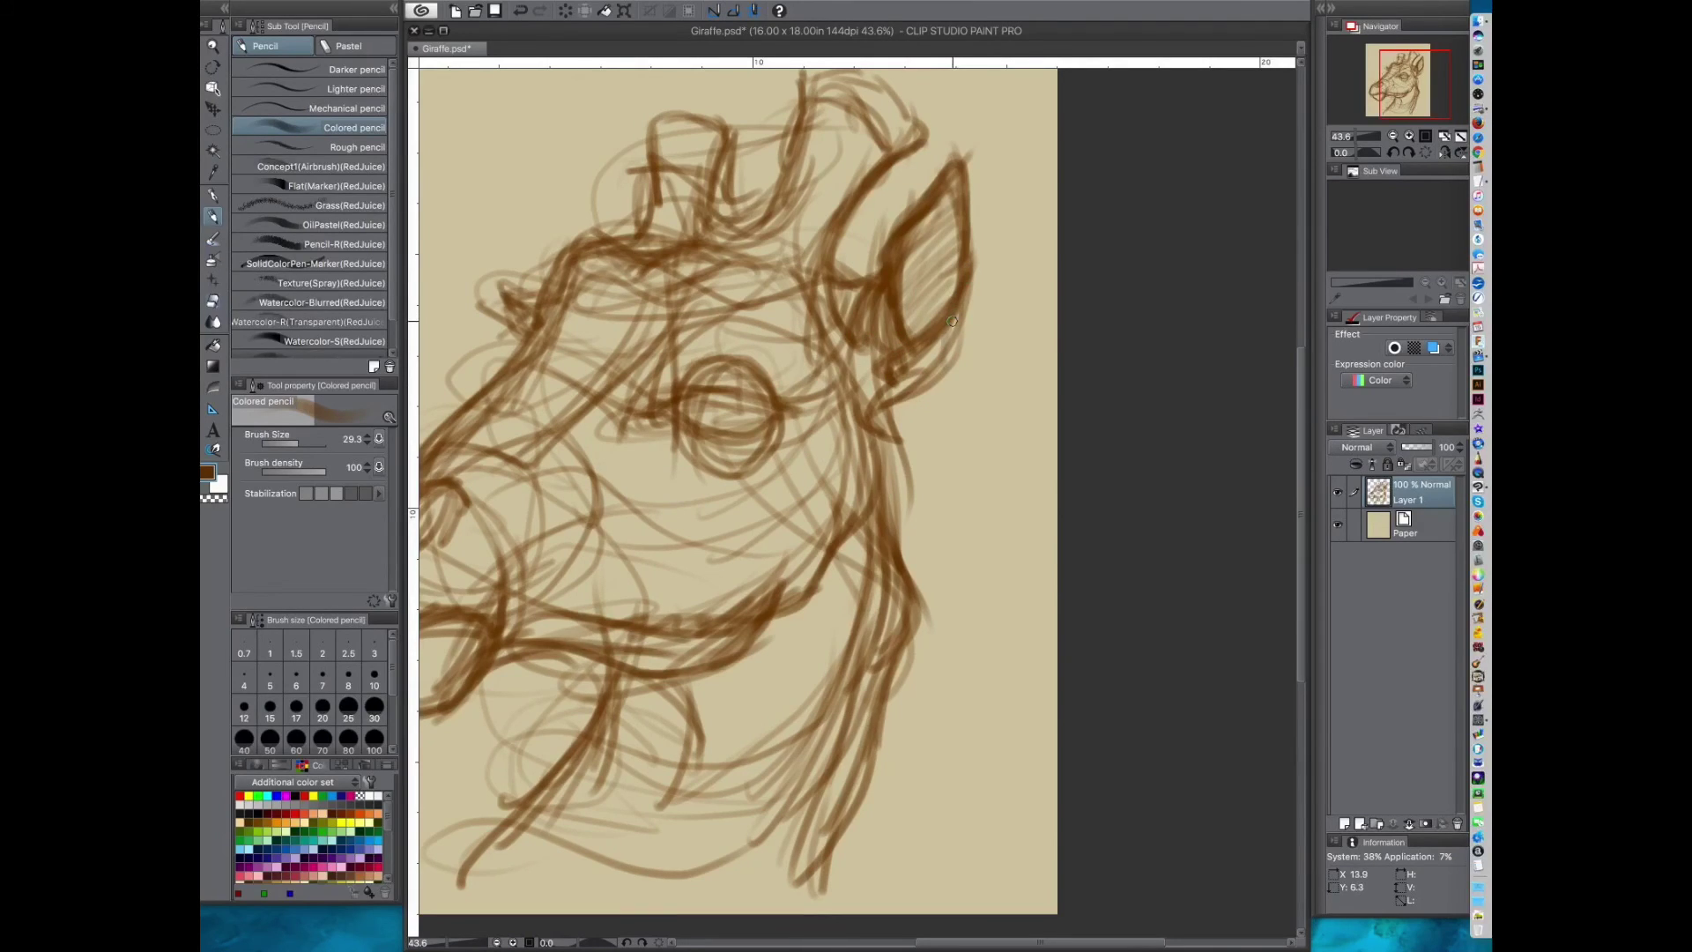
mouse_move(955, 314)
mouse_down()
mouse_move(927, 392)
mouse_move(863, 428)
mouse_move(896, 421)
mouse_move(916, 564)
mouse_move(845, 751)
mouse_up()
mouse_move(808, 458)
mouse_down()
mouse_move(903, 431)
mouse_move(972, 491)
mouse_move(938, 505)
mouse_up()
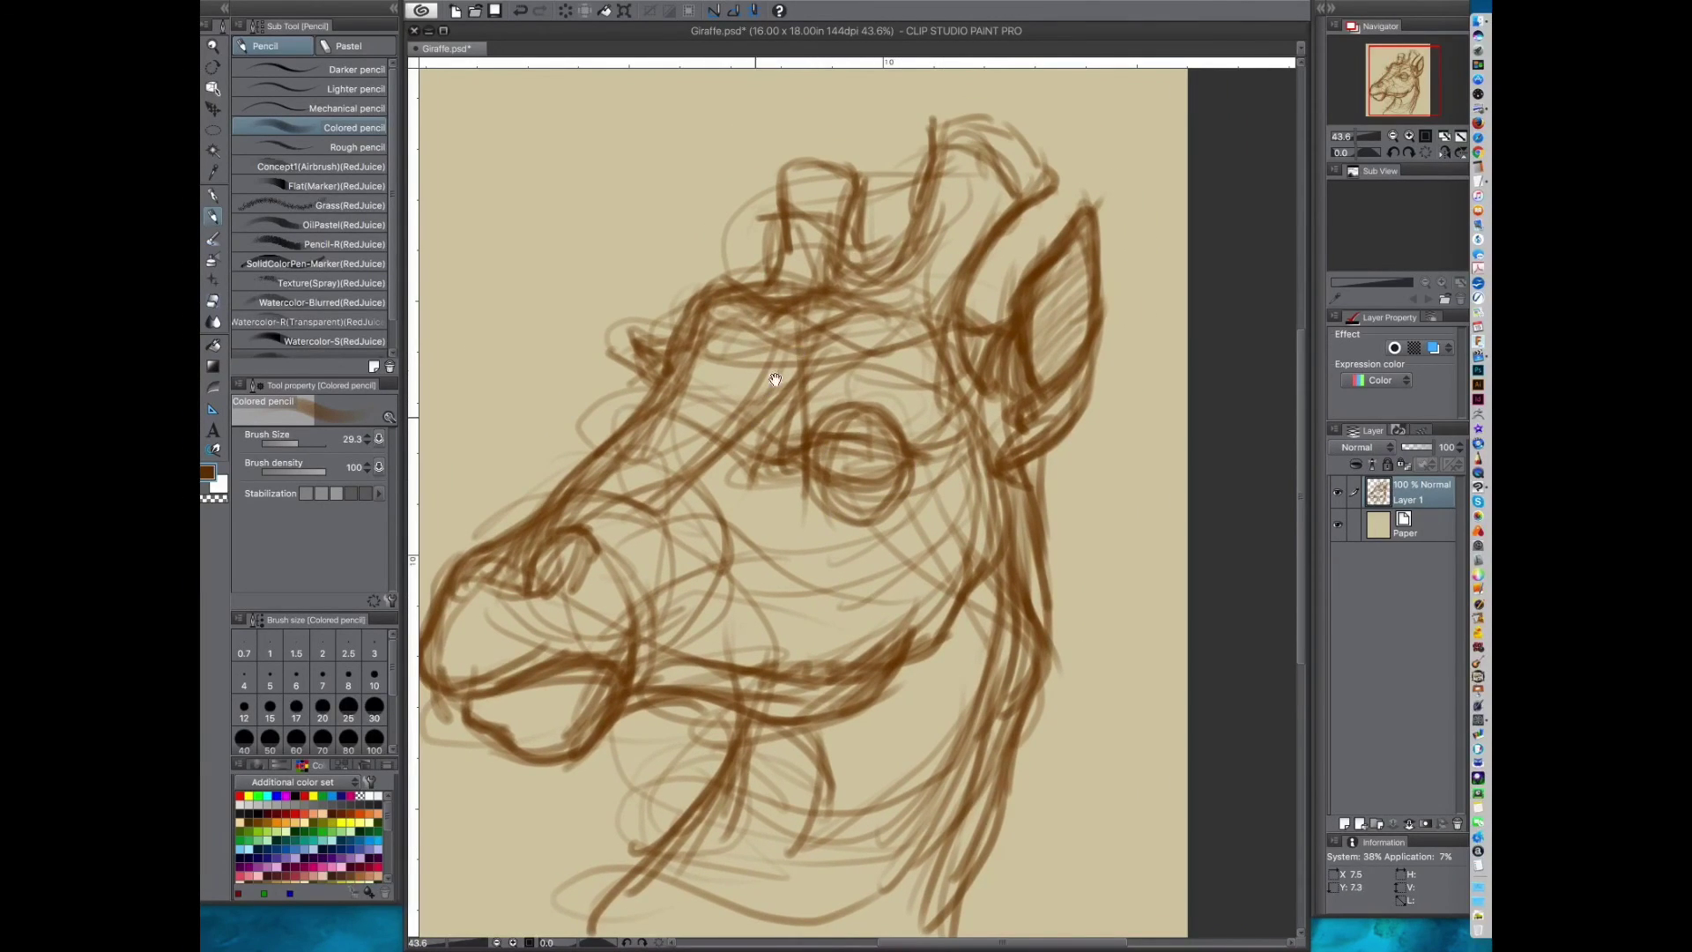
Step: Darken the front horn's sides and the crown line running from the forehead to the back horn
drag(756, 419, 743, 477)
mouse_move(852, 340)
mouse_down()
mouse_move(849, 251)
mouse_move(793, 204)
mouse_move(758, 227)
mouse_move(763, 310)
mouse_up()
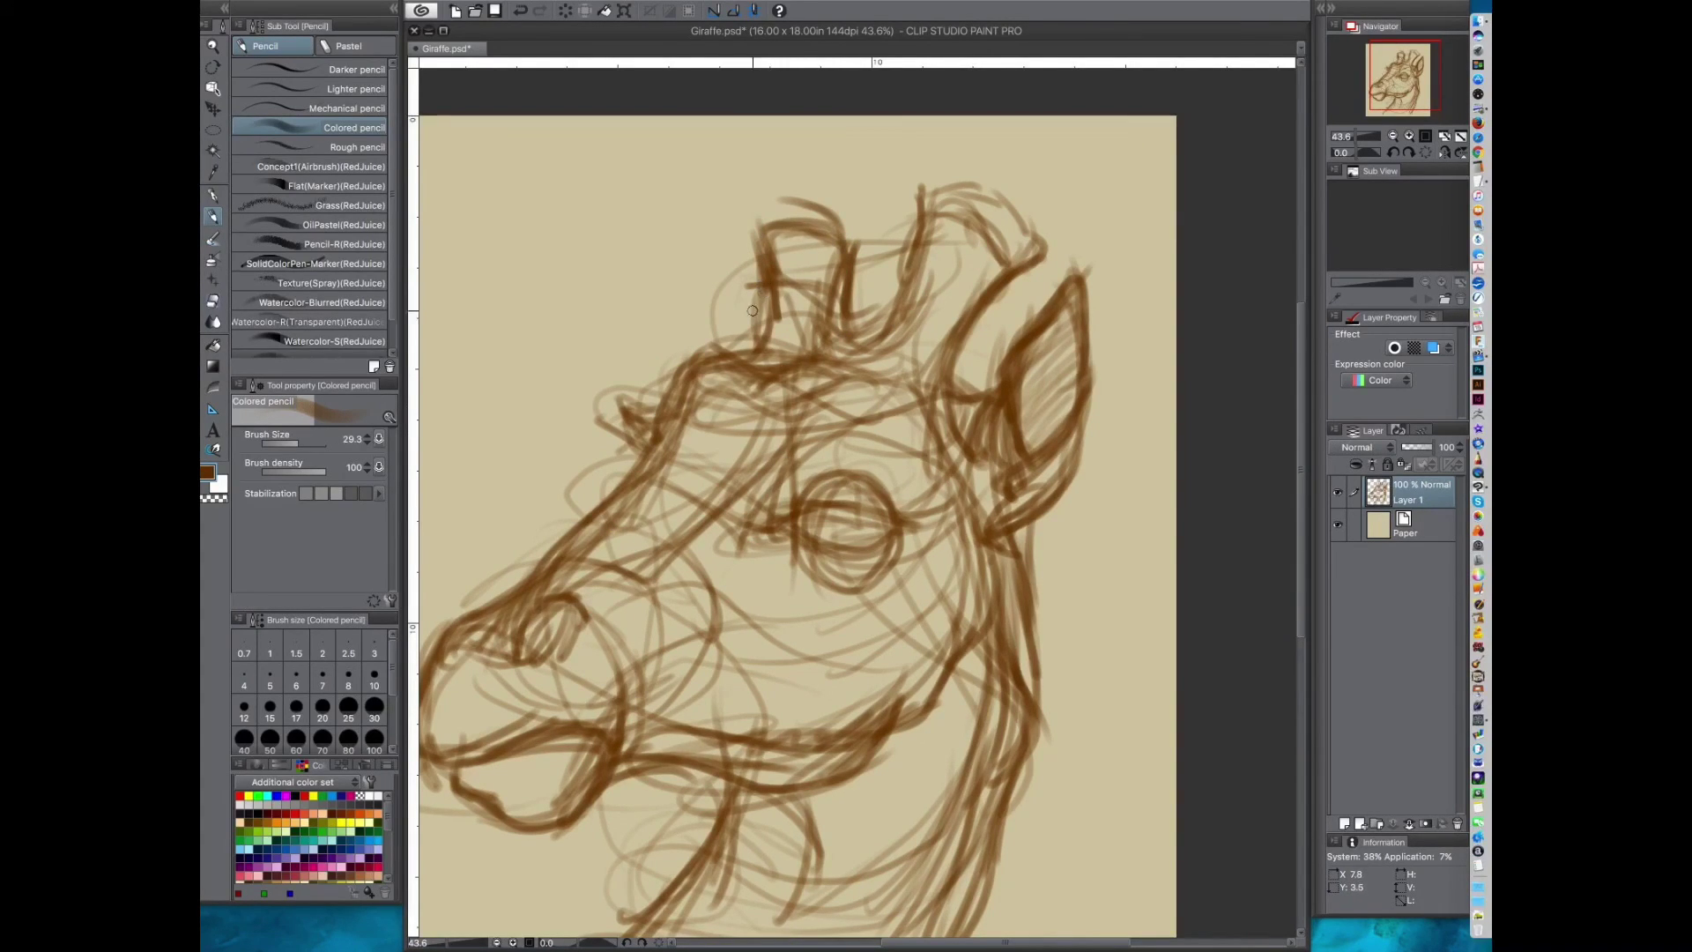
mouse_move(712, 360)
mouse_down()
mouse_move(856, 339)
mouse_move(831, 351)
mouse_move(920, 282)
mouse_up()
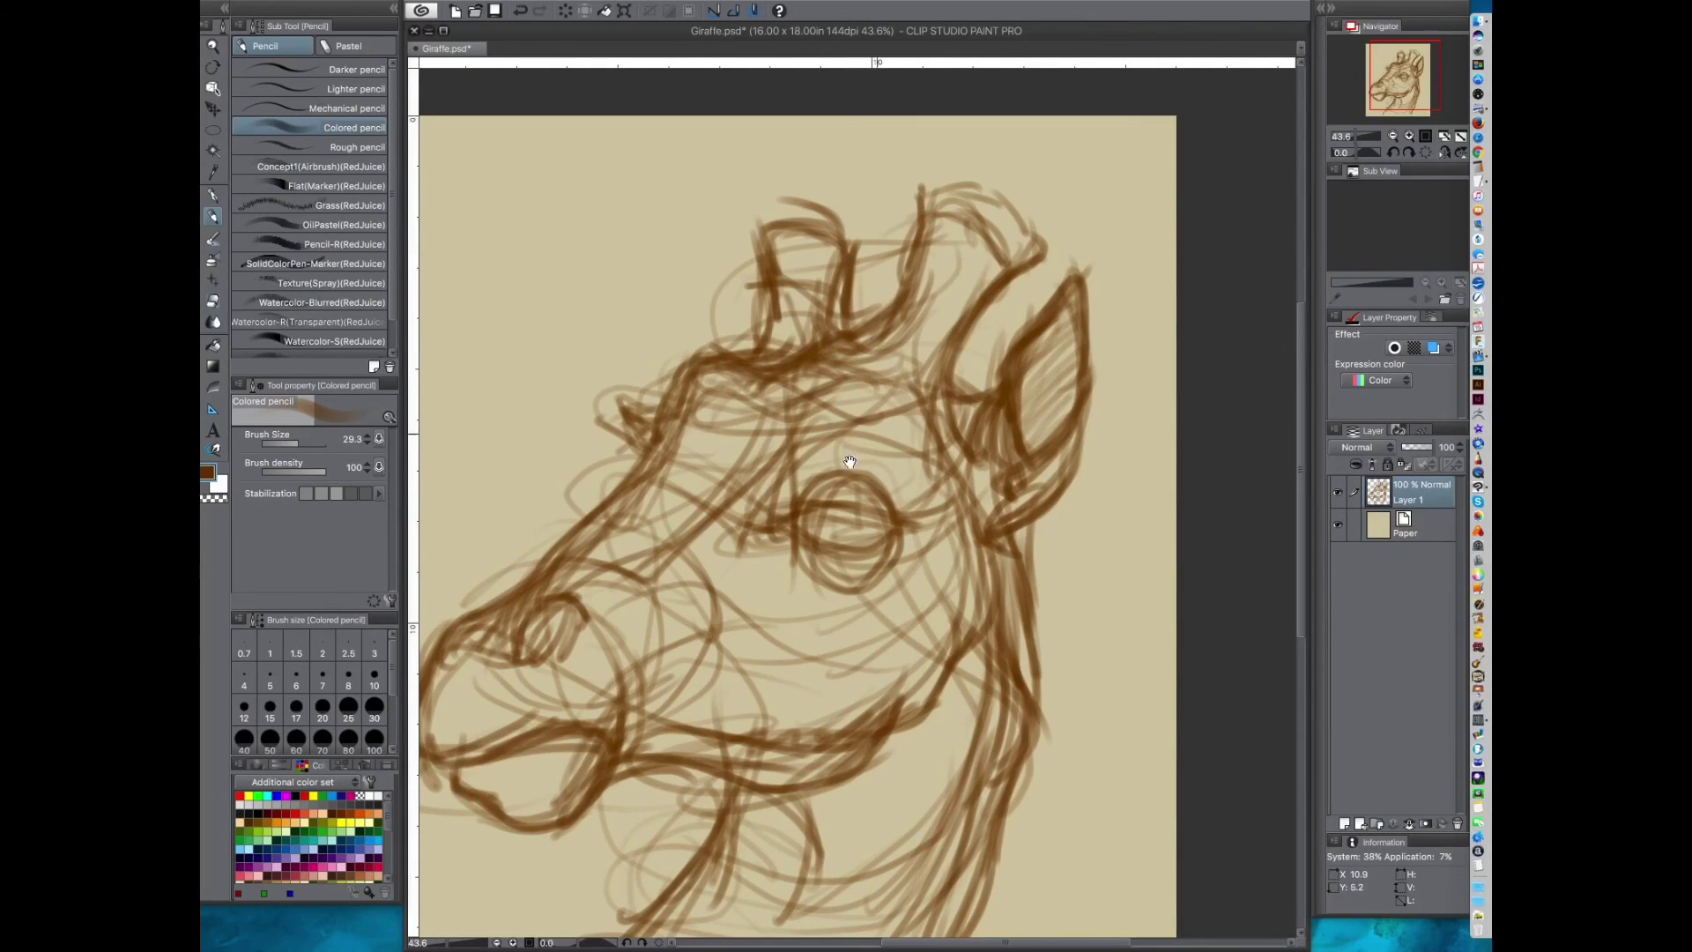
Step: Redraw the back horn with a rounded, shaded tip and close the front horn with a heavier curved top
drag(883, 379, 1001, 181)
mouse_move(930, 308)
mouse_down()
mouse_move(890, 349)
mouse_move(934, 197)
mouse_move(985, 205)
mouse_move(1003, 258)
mouse_move(878, 278)
mouse_move(1012, 233)
mouse_move(1008, 255)
mouse_move(987, 216)
mouse_move(1023, 251)
mouse_move(994, 301)
mouse_move(907, 374)
mouse_up()
drag(891, 258, 800, 399)
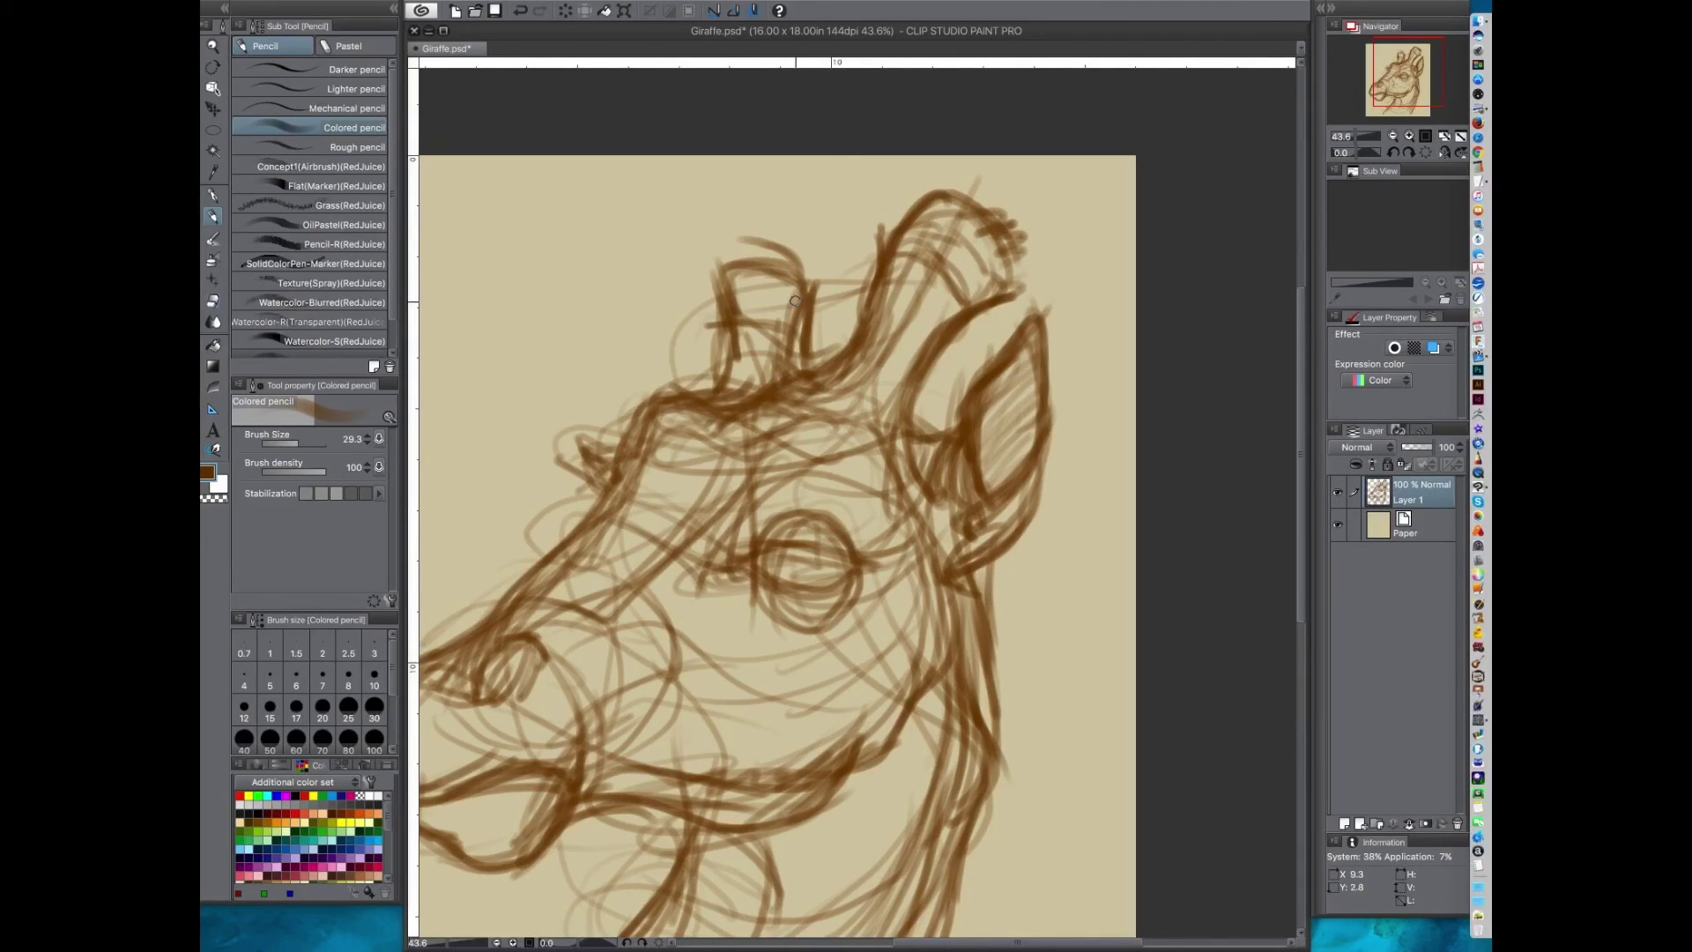
mouse_move(815, 278)
mouse_down()
mouse_move(809, 291)
mouse_move(769, 241)
mouse_move(718, 256)
mouse_move(729, 351)
mouse_up()
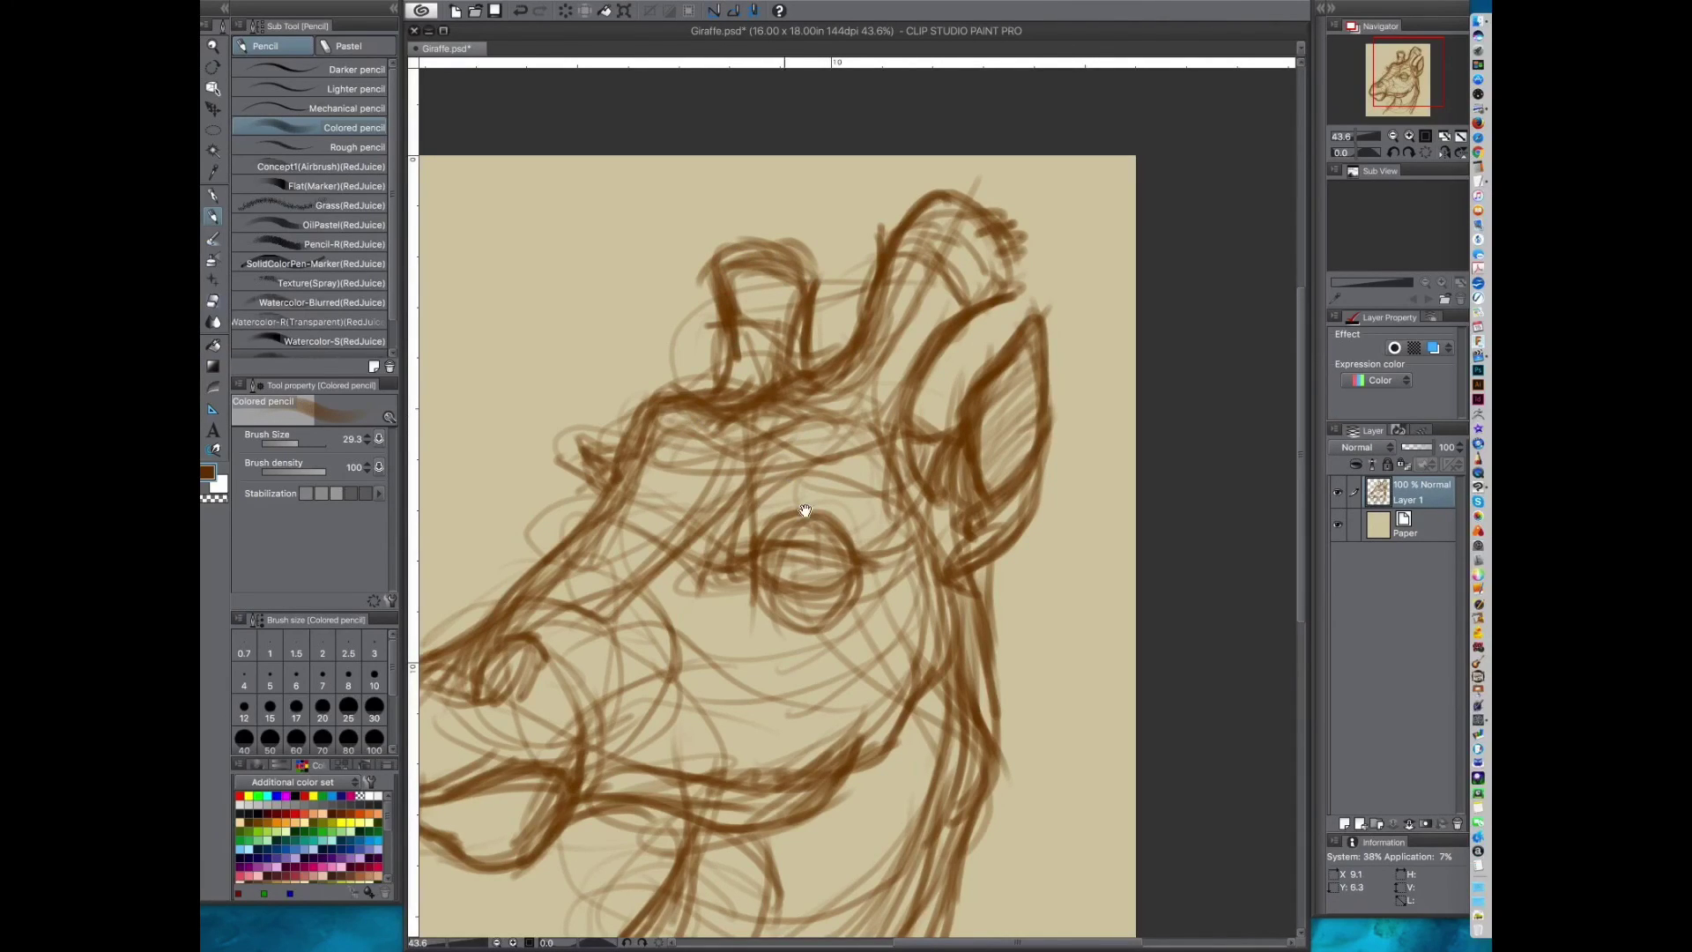
drag(801, 515, 793, 533)
Step: Sketch a guide arc across the horn tops and redraw the ear longer with a sharper tip
drag(768, 257, 1006, 236)
mouse_move(923, 521)
mouse_down()
mouse_move(896, 392)
mouse_move(848, 407)
mouse_move(884, 371)
mouse_move(884, 392)
mouse_move(941, 227)
mouse_move(962, 216)
mouse_move(925, 204)
mouse_move(946, 244)
mouse_up()
mouse_move(917, 327)
mouse_down()
mouse_move(987, 249)
mouse_move(999, 204)
mouse_move(929, 248)
mouse_move(978, 280)
mouse_move(992, 231)
mouse_move(899, 392)
mouse_move(929, 263)
mouse_move(902, 385)
mouse_up()
mouse_move(999, 187)
mouse_down()
mouse_move(958, 345)
mouse_move(871, 458)
mouse_move(899, 408)
mouse_move(953, 380)
mouse_up()
drag(977, 315, 863, 487)
drag(997, 238, 974, 291)
mouse_move(873, 338)
mouse_down()
mouse_move(877, 370)
mouse_move(816, 269)
mouse_move(913, 211)
mouse_up()
drag(923, 147, 915, 203)
drag(872, 351, 948, 329)
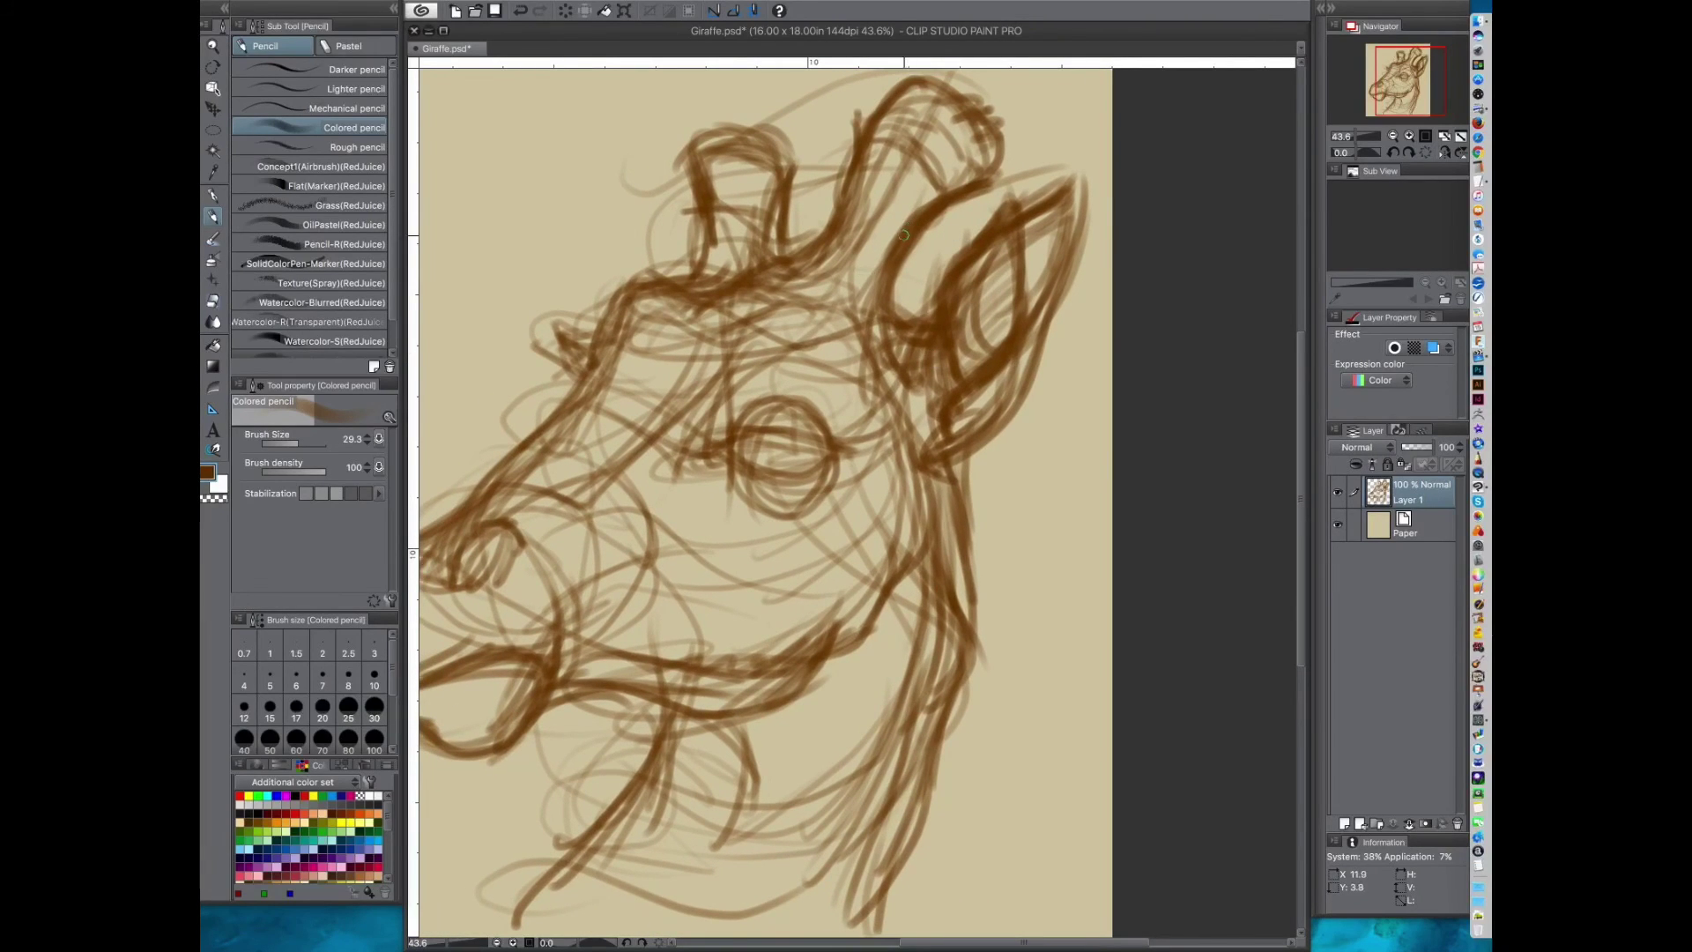
Step: Sketch the temple between the eye and ear, and a fold from the inner eye corner towards the muzzle
drag(879, 211, 838, 263)
mouse_move(810, 214)
mouse_down()
mouse_move(819, 271)
mouse_move(881, 284)
mouse_up()
mouse_move(812, 289)
mouse_down()
mouse_move(895, 309)
mouse_move(863, 304)
mouse_move(874, 292)
mouse_up()
mouse_move(842, 368)
mouse_down()
mouse_move(872, 300)
mouse_move(919, 344)
mouse_up()
mouse_move(864, 292)
mouse_down()
mouse_move(934, 391)
mouse_move(841, 472)
mouse_up()
mouse_move(934, 426)
mouse_down()
mouse_move(928, 479)
mouse_move(1029, 384)
mouse_up()
drag(904, 375, 743, 426)
mouse_move(751, 415)
mouse_down()
mouse_move(837, 384)
mouse_move(864, 415)
mouse_move(910, 373)
mouse_up()
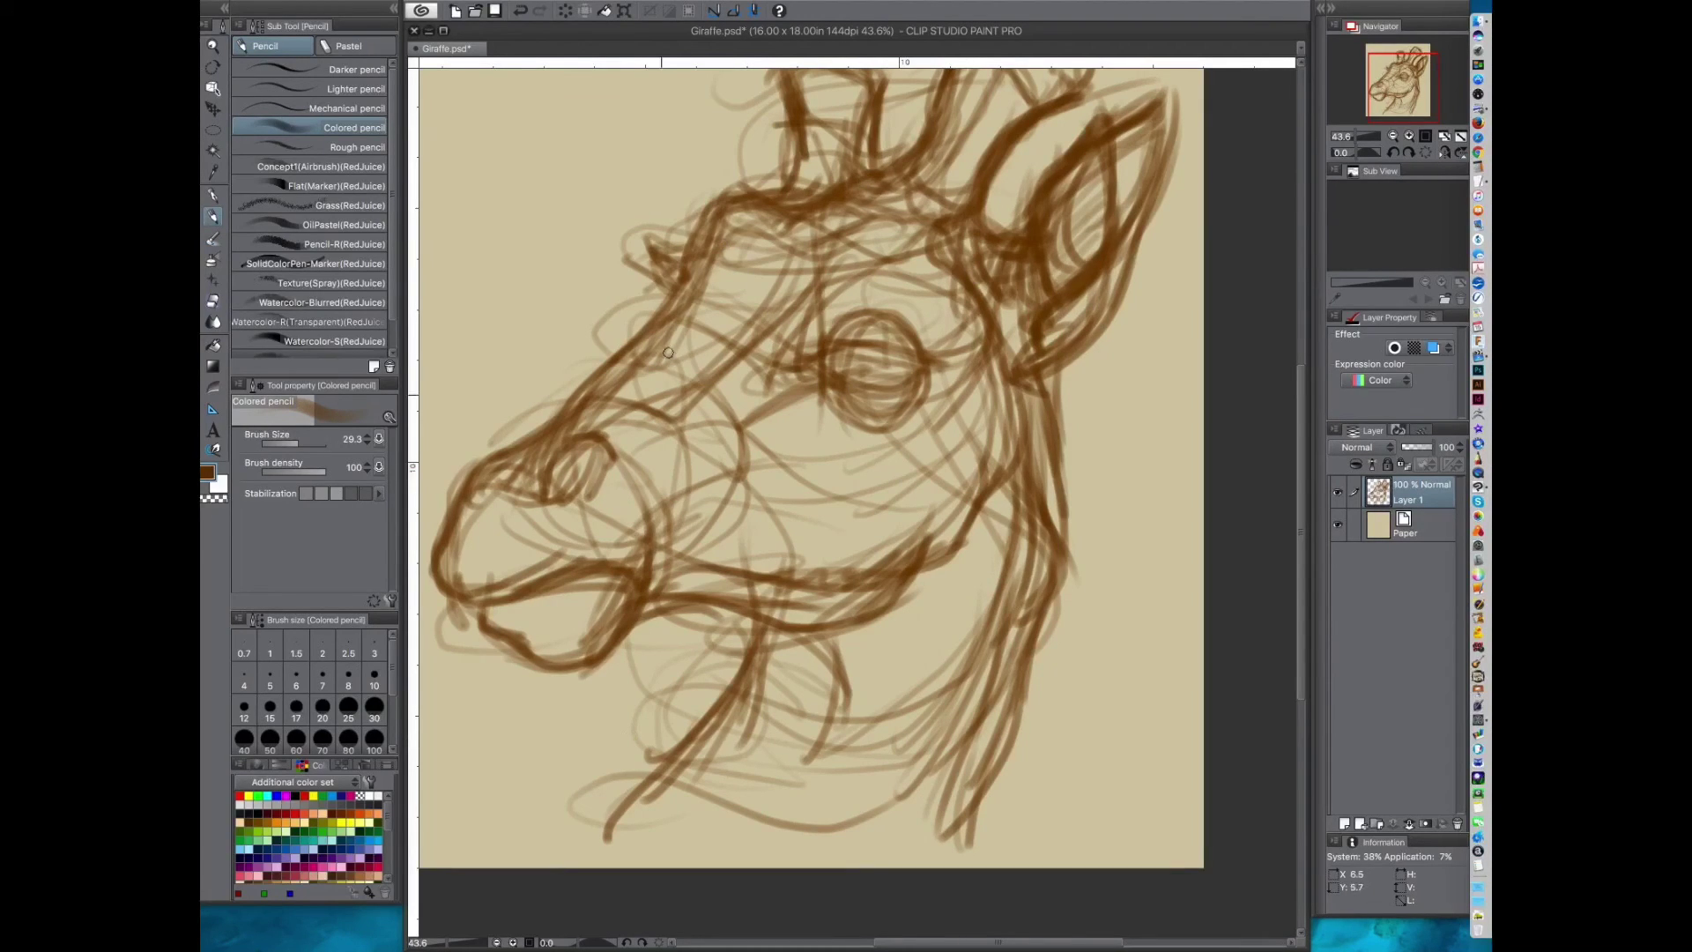
Step: Redraw the mouth line and lower lip with heavier strokes up to the front of the muzzle
drag(908, 490, 881, 524)
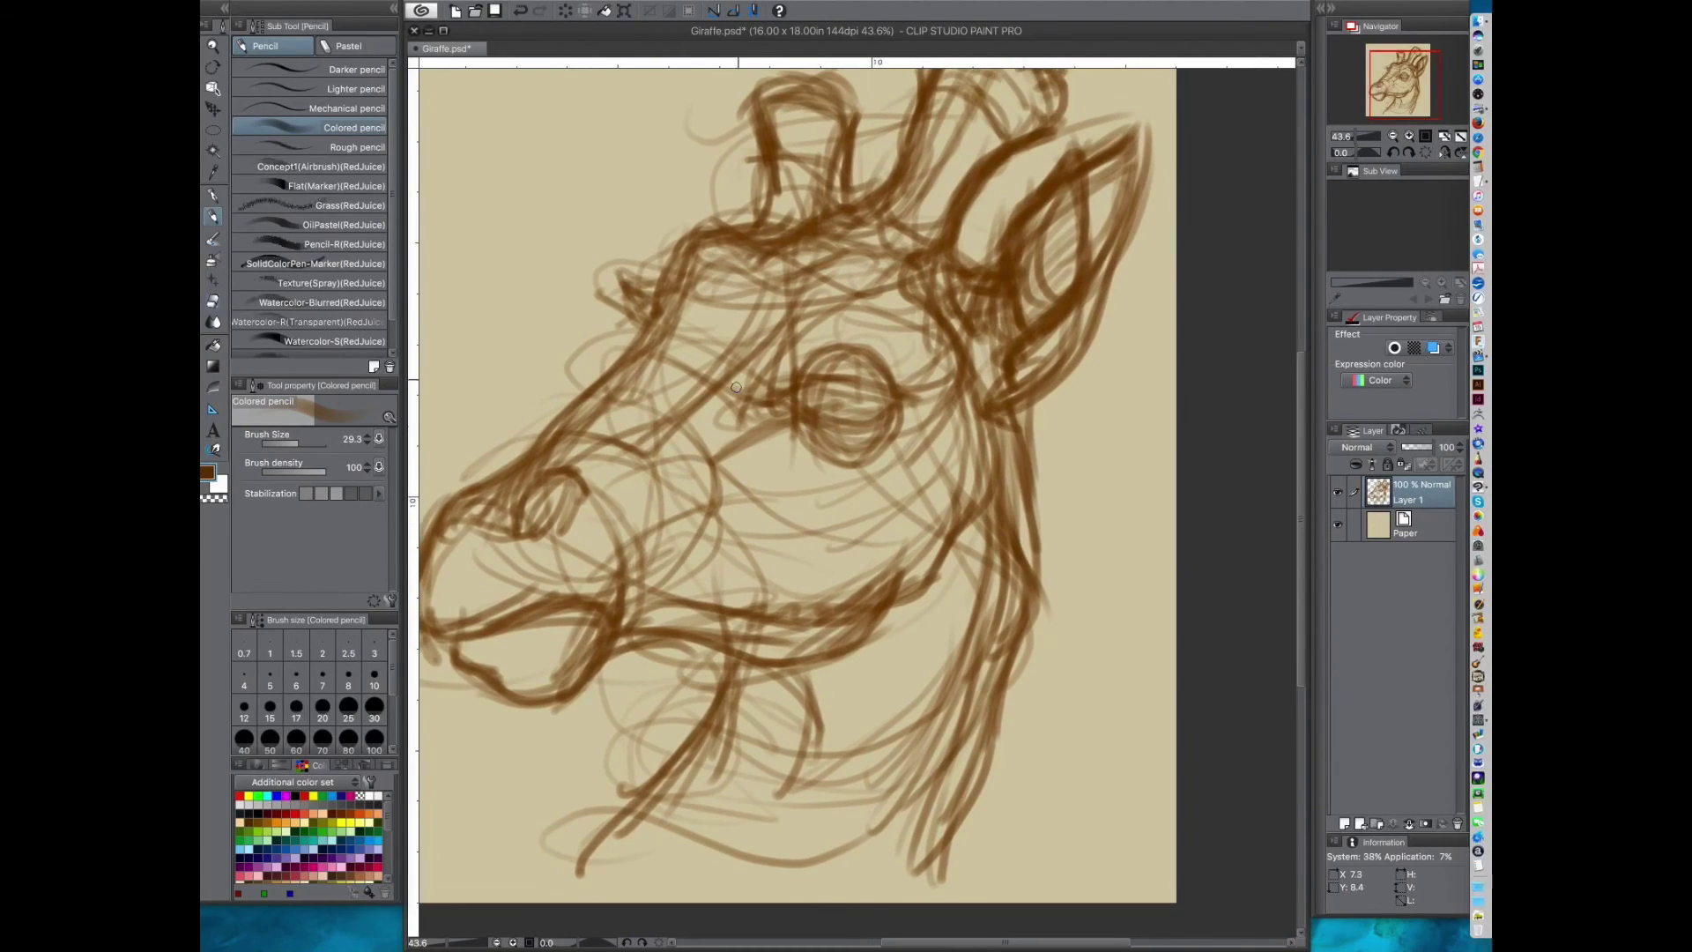
drag(598, 531, 686, 439)
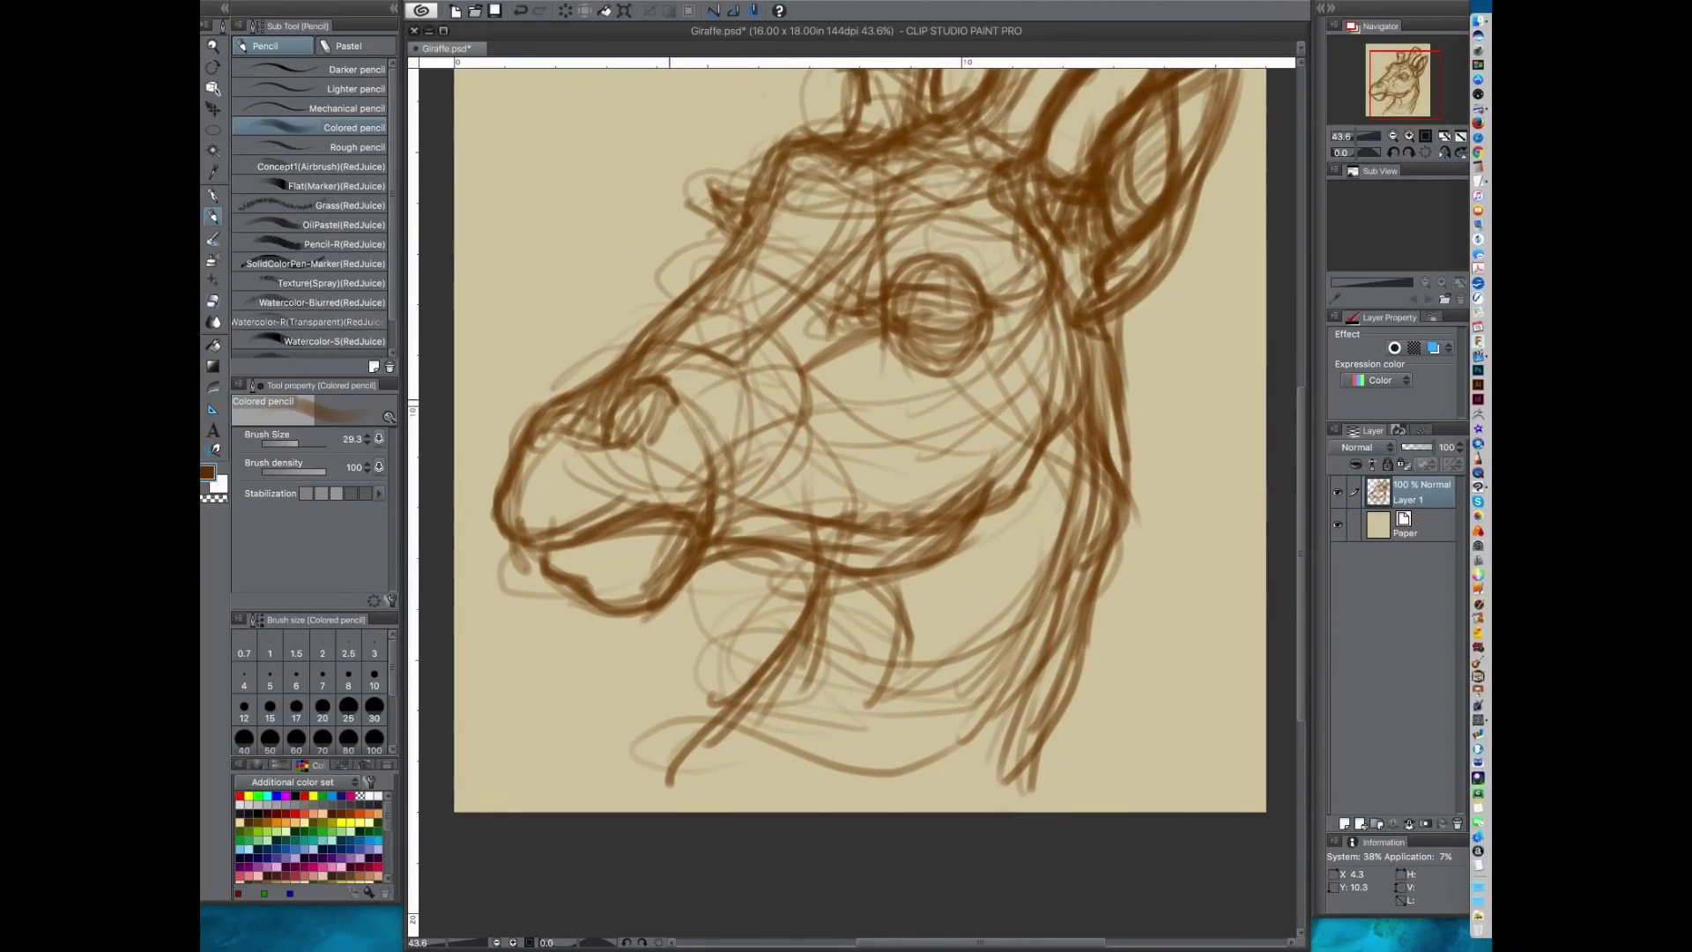
mouse_move(530, 463)
mouse_down()
mouse_move(515, 428)
mouse_move(476, 546)
mouse_move(524, 527)
mouse_move(573, 550)
mouse_move(527, 576)
mouse_move(634, 577)
mouse_move(705, 539)
mouse_move(616, 582)
mouse_move(535, 575)
mouse_move(633, 571)
mouse_move(696, 529)
mouse_up()
mouse_move(590, 598)
mouse_down()
mouse_move(696, 569)
mouse_move(635, 636)
mouse_up()
mouse_move(826, 585)
mouse_down()
mouse_move(705, 529)
mouse_move(890, 539)
mouse_up()
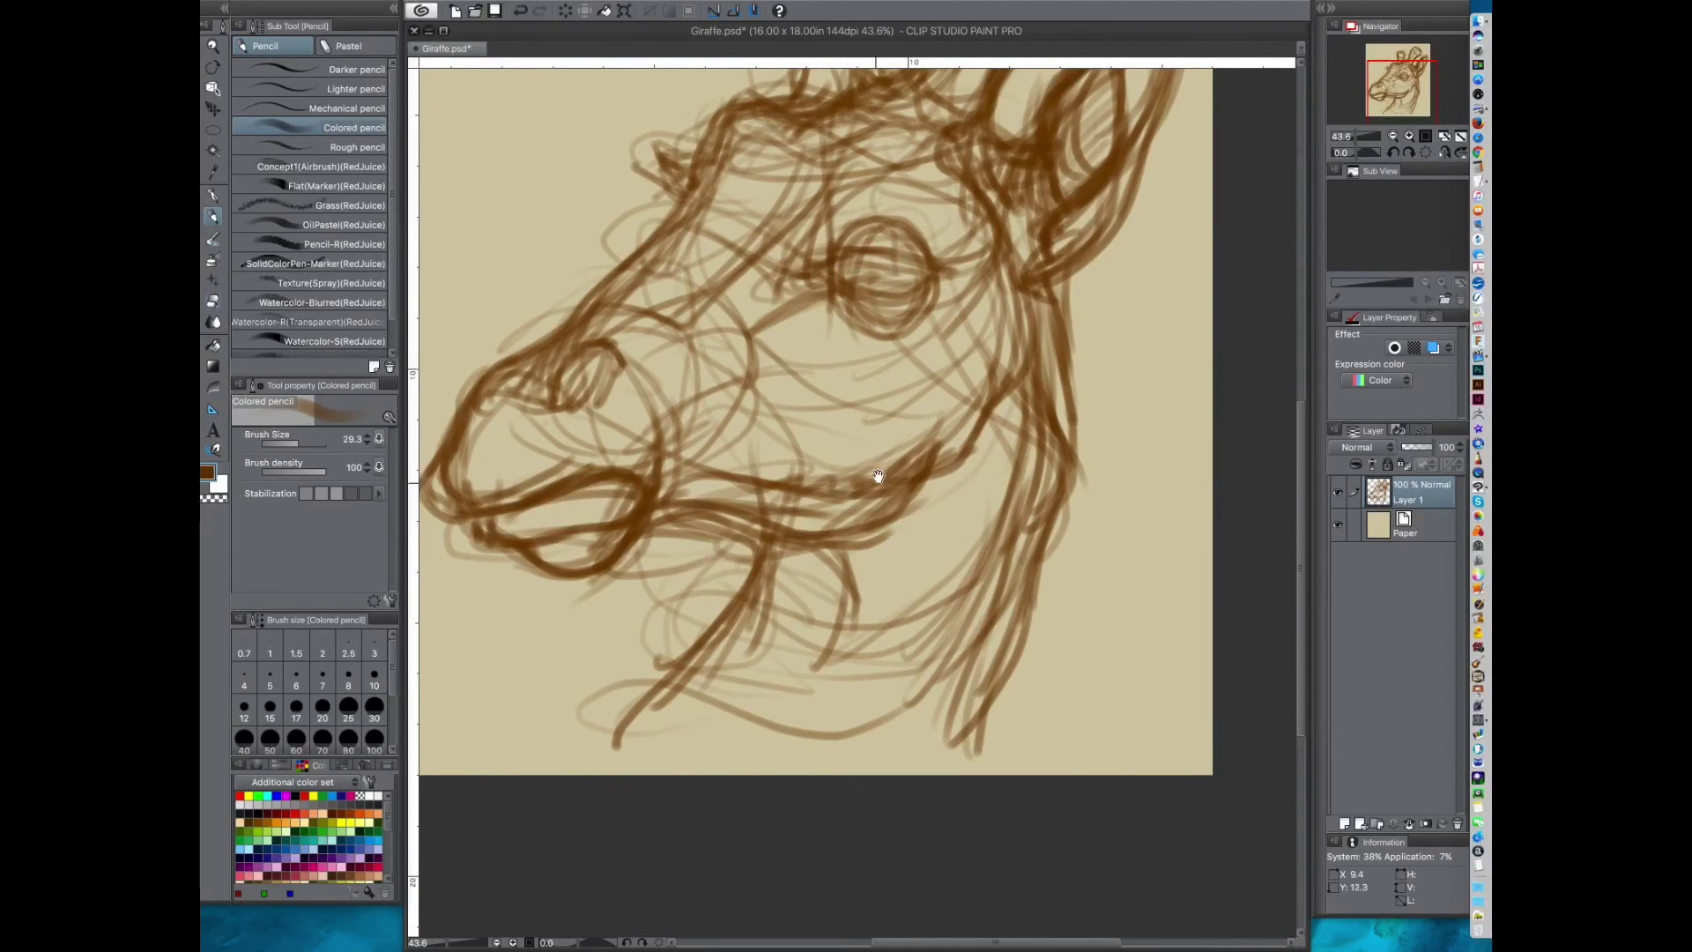
Step: Reinforce the underside of the jaw and add light vertical construction lines from the eye down the cheek
drag(769, 552, 967, 458)
drag(847, 545, 980, 434)
drag(781, 556, 951, 472)
mouse_move(778, 552)
mouse_down()
mouse_move(938, 506)
mouse_move(981, 464)
mouse_up()
drag(921, 200, 915, 583)
drag(939, 282, 931, 435)
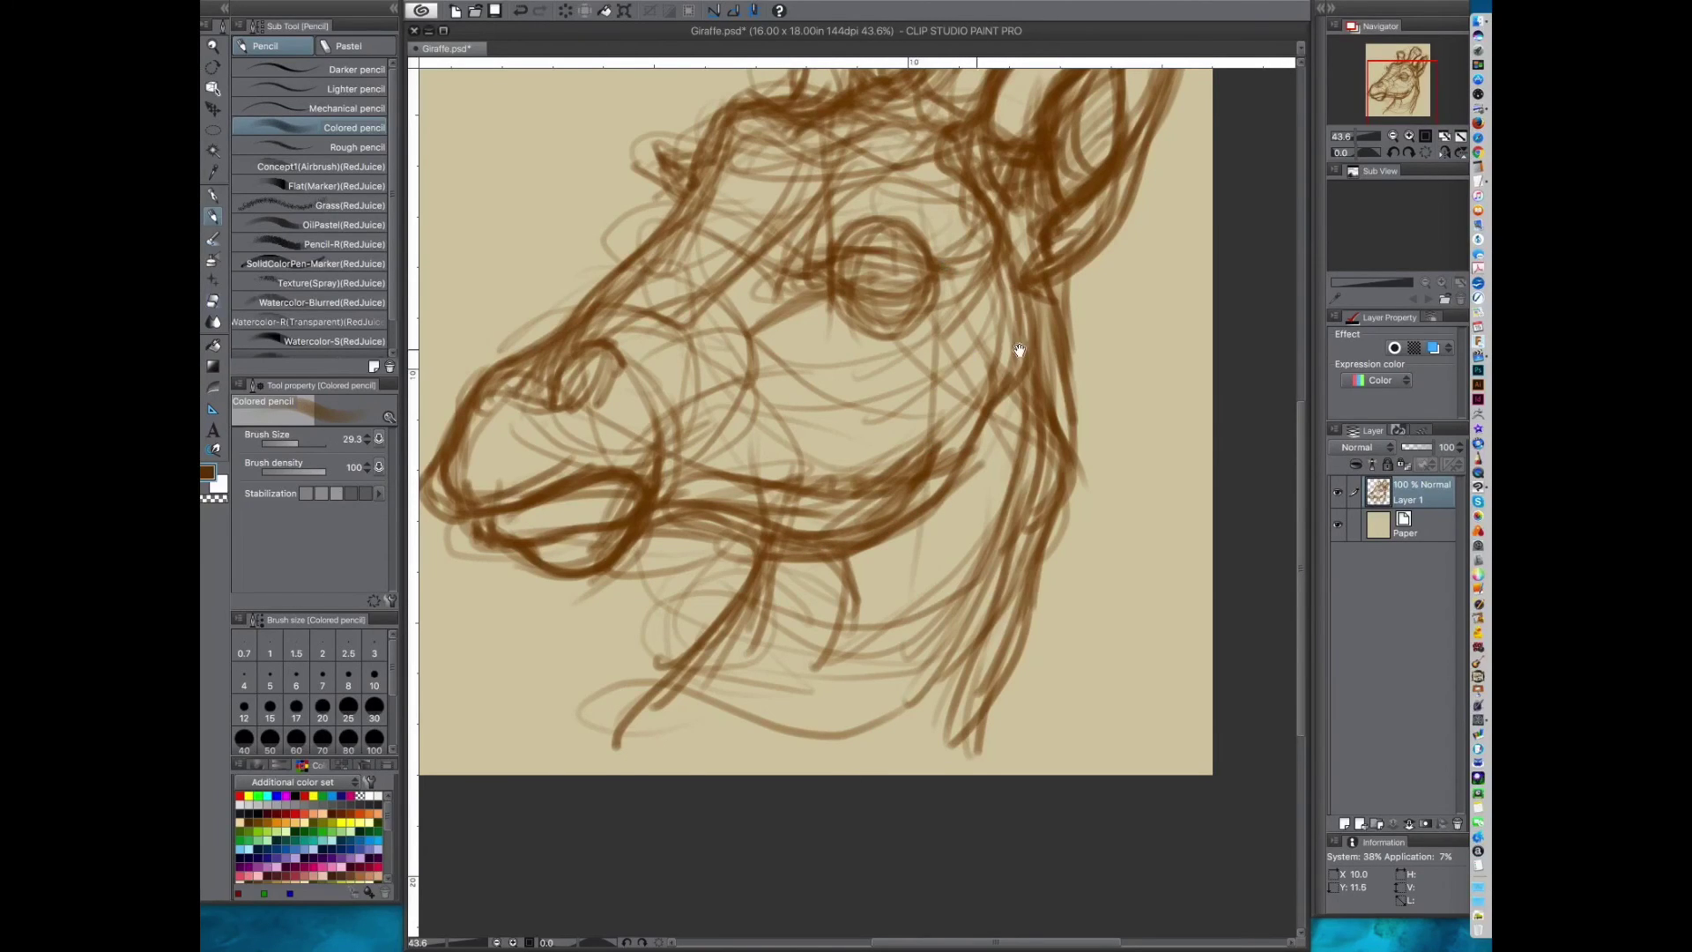
Step: Sketch light construction lines linking the eye to the base of the ear
drag(1061, 254, 1027, 352)
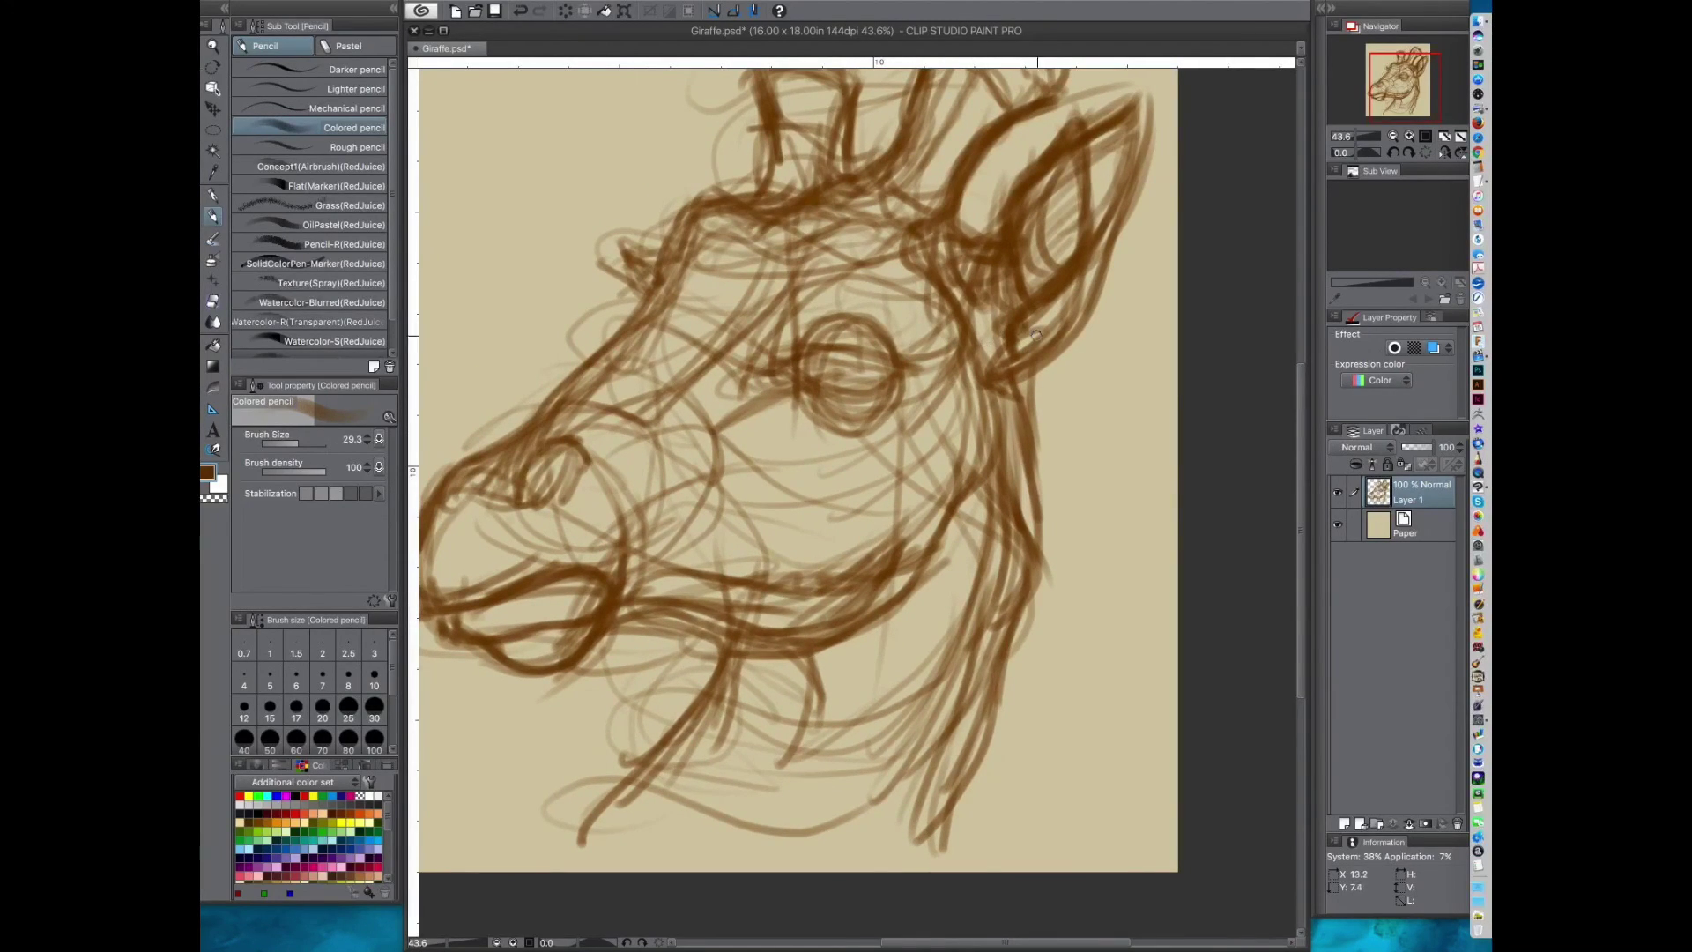
drag(818, 345, 1107, 327)
drag(891, 389, 1062, 312)
drag(820, 388, 1007, 353)
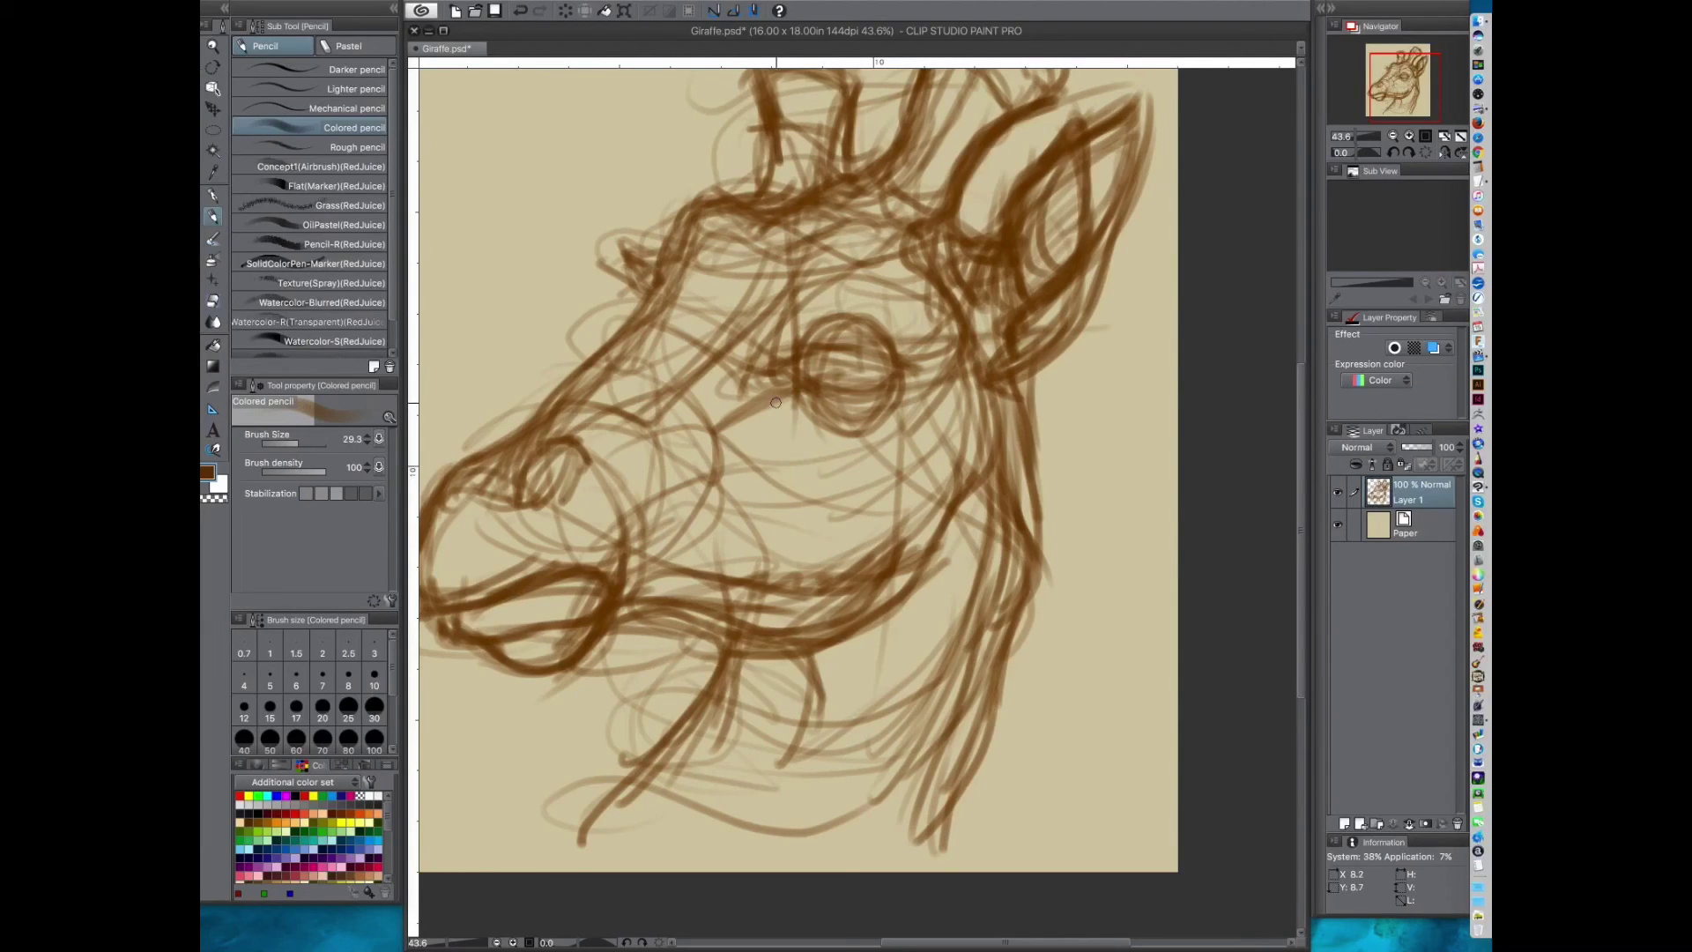
Step: Strengthen the fold below the inner eye corner and extend it down across the front of the cheek
drag(792, 397, 728, 464)
drag(773, 403, 657, 571)
mouse_move(765, 402)
mouse_down()
mouse_move(697, 569)
mouse_move(883, 520)
mouse_move(831, 446)
mouse_move(795, 475)
mouse_move(746, 630)
mouse_up()
mouse_move(951, 421)
mouse_down()
mouse_move(938, 428)
mouse_move(950, 298)
mouse_up()
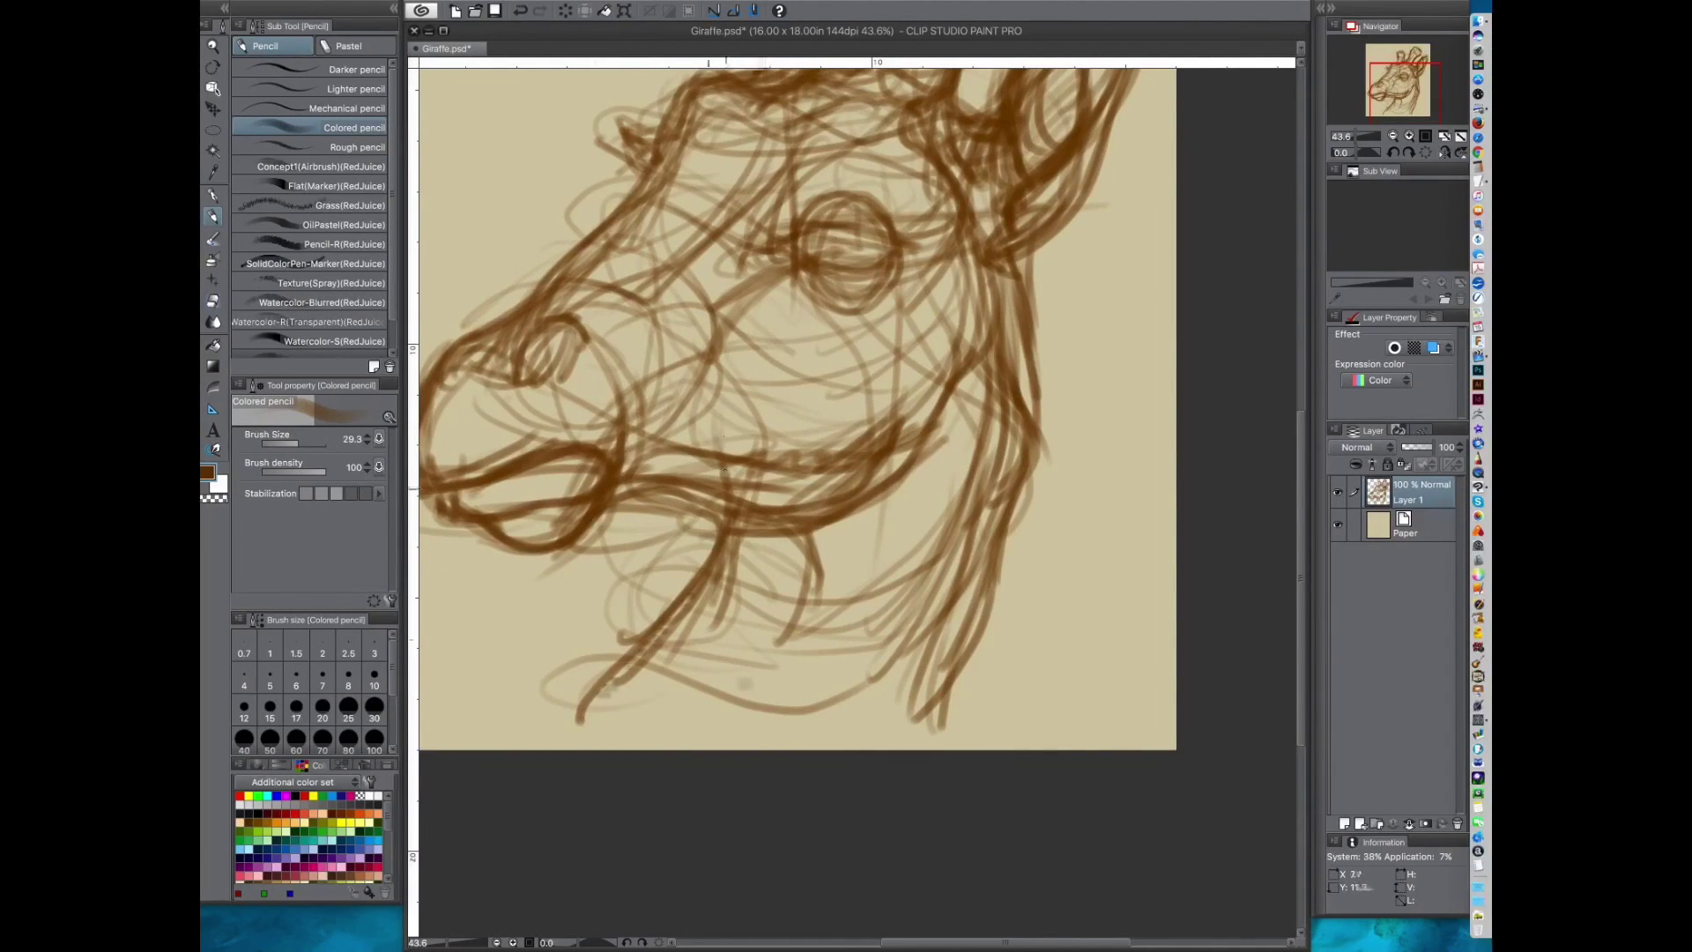
Step: Sketch curved muscle lines on the neck beneath the jaw, down towards the neck's base
drag(1038, 488, 1036, 544)
mouse_move(751, 517)
mouse_down()
mouse_move(782, 424)
mouse_move(866, 525)
mouse_up()
drag(881, 310, 852, 653)
drag(882, 385, 832, 679)
mouse_move(797, 484)
mouse_down()
mouse_move(873, 545)
mouse_move(908, 543)
mouse_move(989, 402)
mouse_up()
mouse_move(893, 543)
mouse_down()
mouse_move(986, 437)
mouse_move(894, 697)
mouse_up()
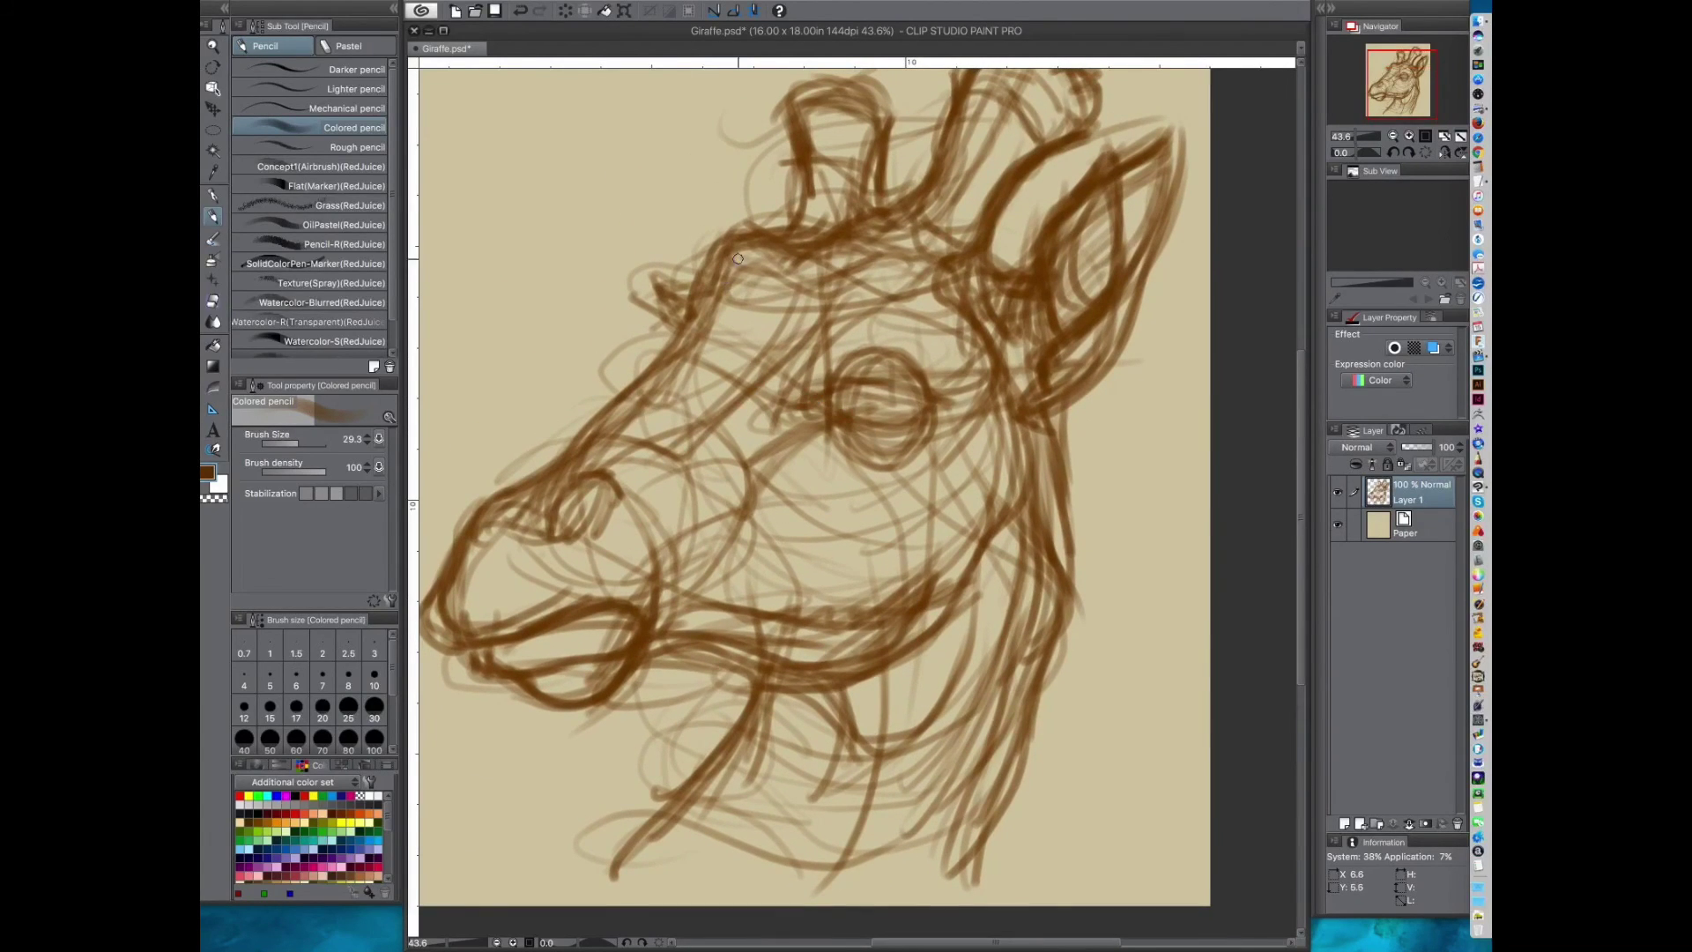
Step: Darken the contour of the forehead and the bridge of the nose
mouse_move(796, 240)
mouse_down()
mouse_move(745, 239)
mouse_move(652, 380)
mouse_up()
drag(580, 430, 620, 411)
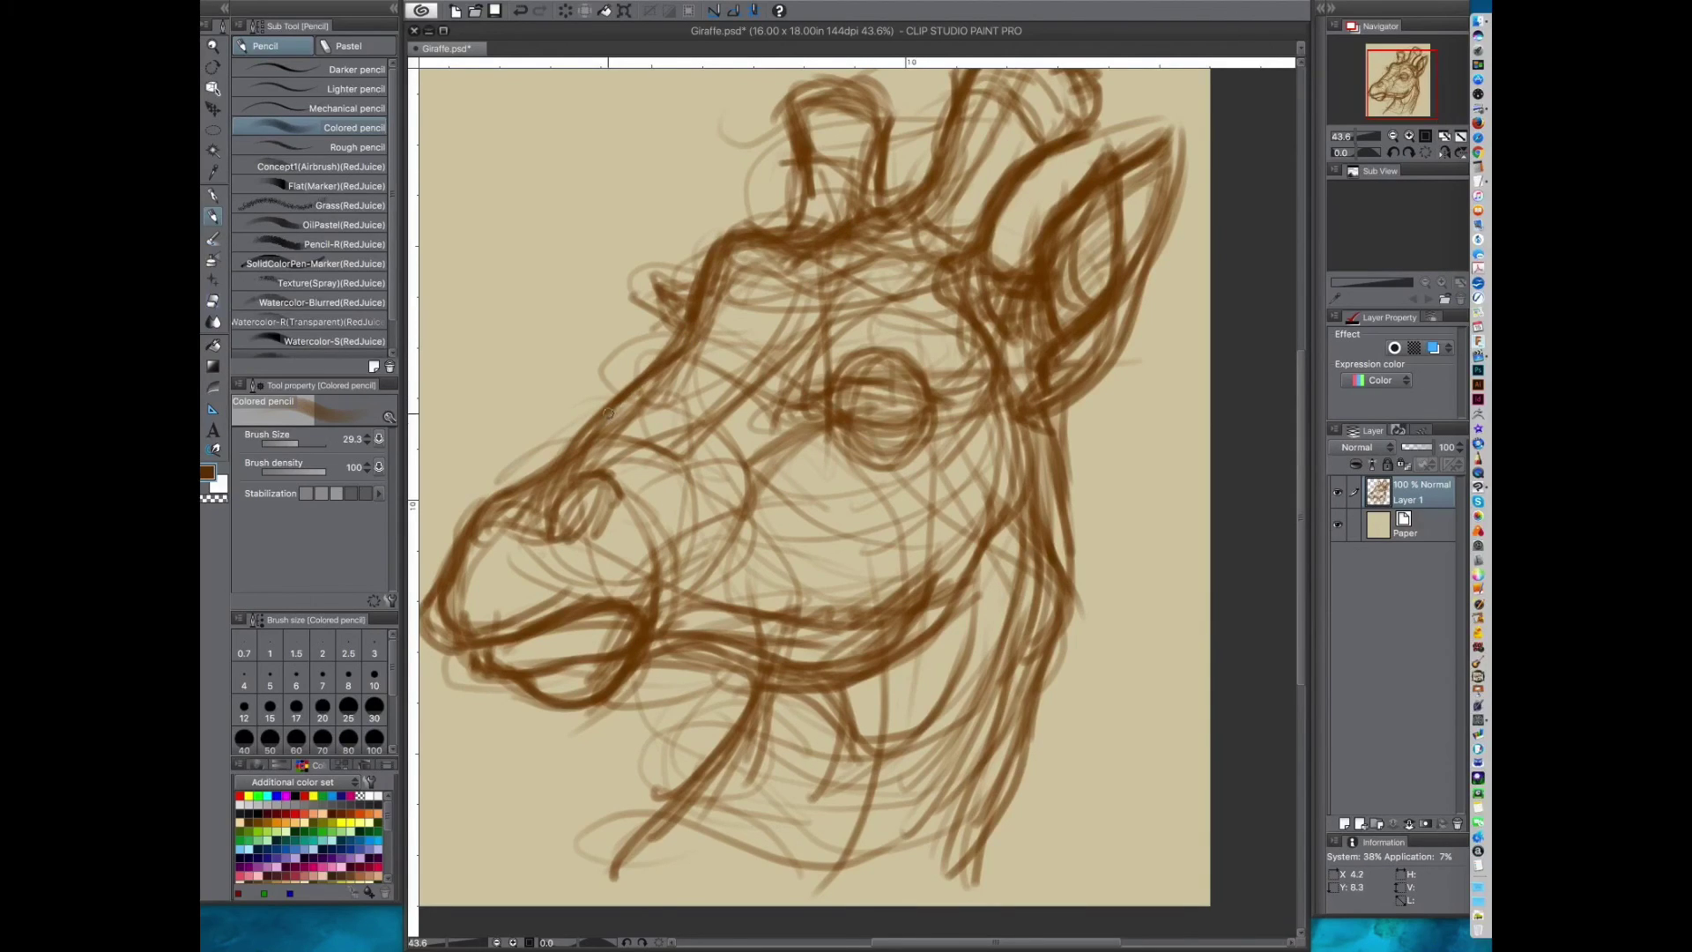
Step: Draw heavier eyelids around the eye and shade the eyeball dark
mouse_move(789, 281)
mouse_down()
mouse_move(801, 441)
mouse_move(850, 400)
mouse_move(834, 403)
mouse_move(840, 387)
mouse_move(829, 407)
mouse_move(882, 373)
mouse_move(821, 408)
mouse_move(873, 406)
mouse_move(852, 385)
mouse_move(905, 388)
mouse_move(867, 380)
mouse_move(983, 373)
mouse_move(925, 398)
mouse_move(932, 361)
mouse_move(885, 330)
mouse_move(870, 391)
mouse_move(887, 348)
mouse_move(845, 371)
mouse_move(842, 334)
mouse_move(936, 372)
mouse_move(852, 350)
mouse_move(876, 339)
mouse_move(851, 355)
mouse_move(884, 334)
mouse_move(925, 357)
mouse_move(922, 320)
mouse_move(870, 360)
mouse_up()
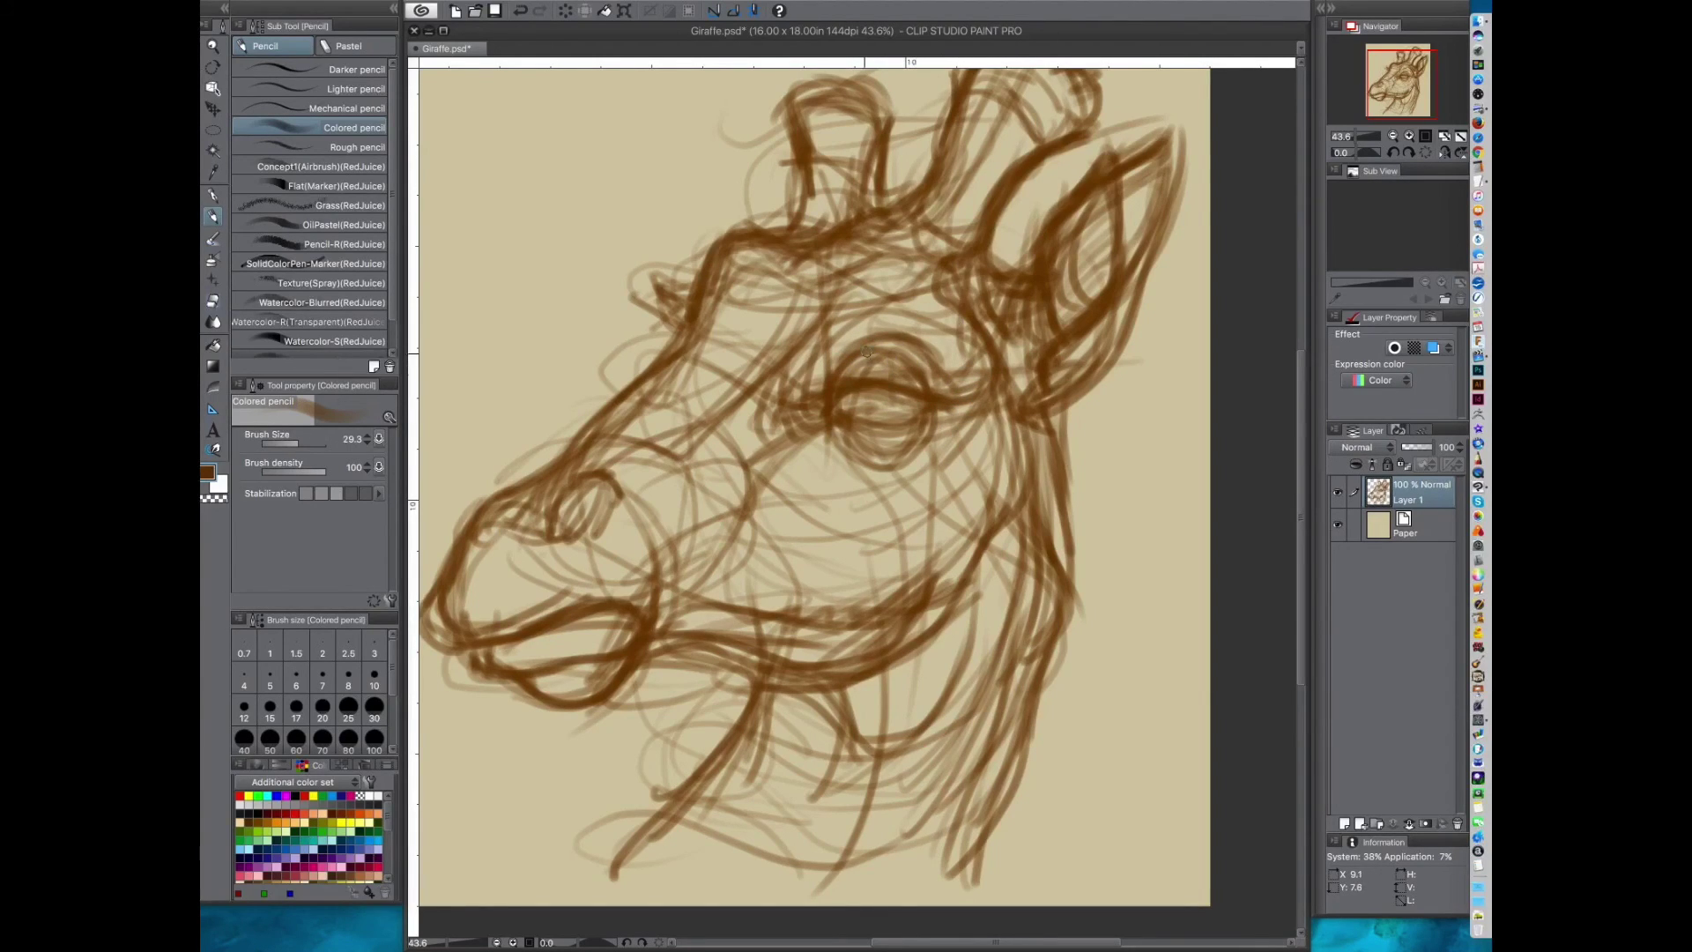
drag(815, 491, 802, 442)
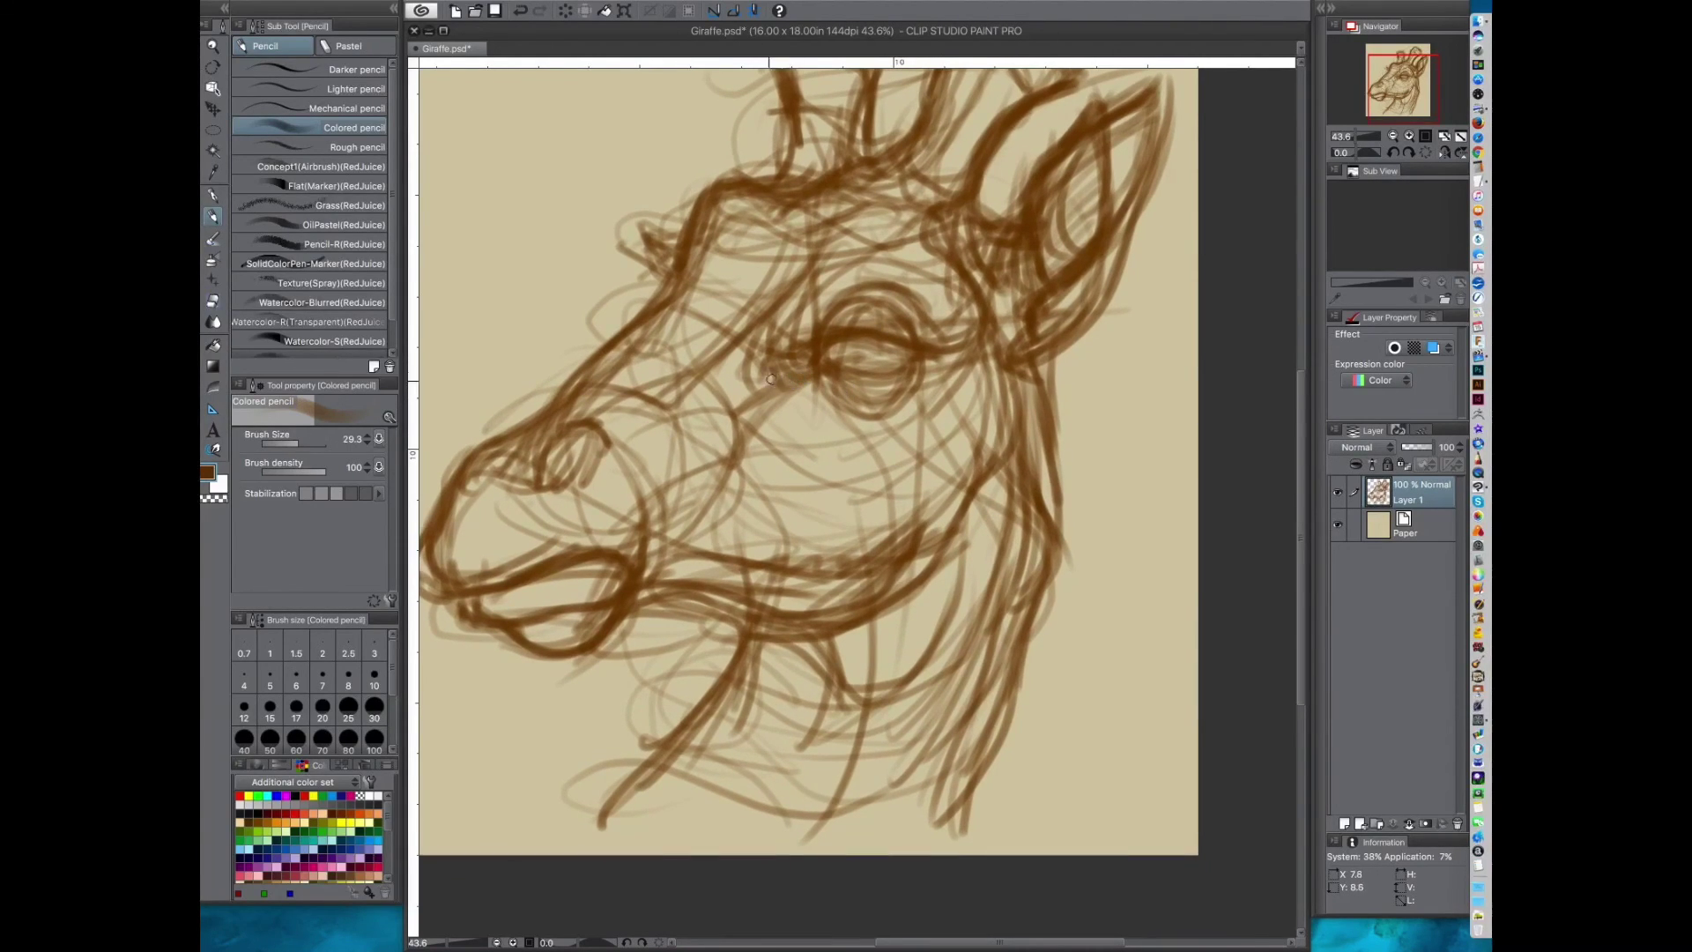
mouse_move(833, 368)
mouse_down()
mouse_move(869, 392)
mouse_move(852, 370)
mouse_move(923, 343)
mouse_move(884, 389)
mouse_move(926, 355)
mouse_move(819, 366)
mouse_move(878, 347)
mouse_move(850, 375)
mouse_move(859, 320)
mouse_move(851, 362)
mouse_move(890, 370)
mouse_move(911, 350)
mouse_move(888, 362)
mouse_move(831, 336)
mouse_move(868, 335)
mouse_move(843, 368)
mouse_move(911, 350)
mouse_up()
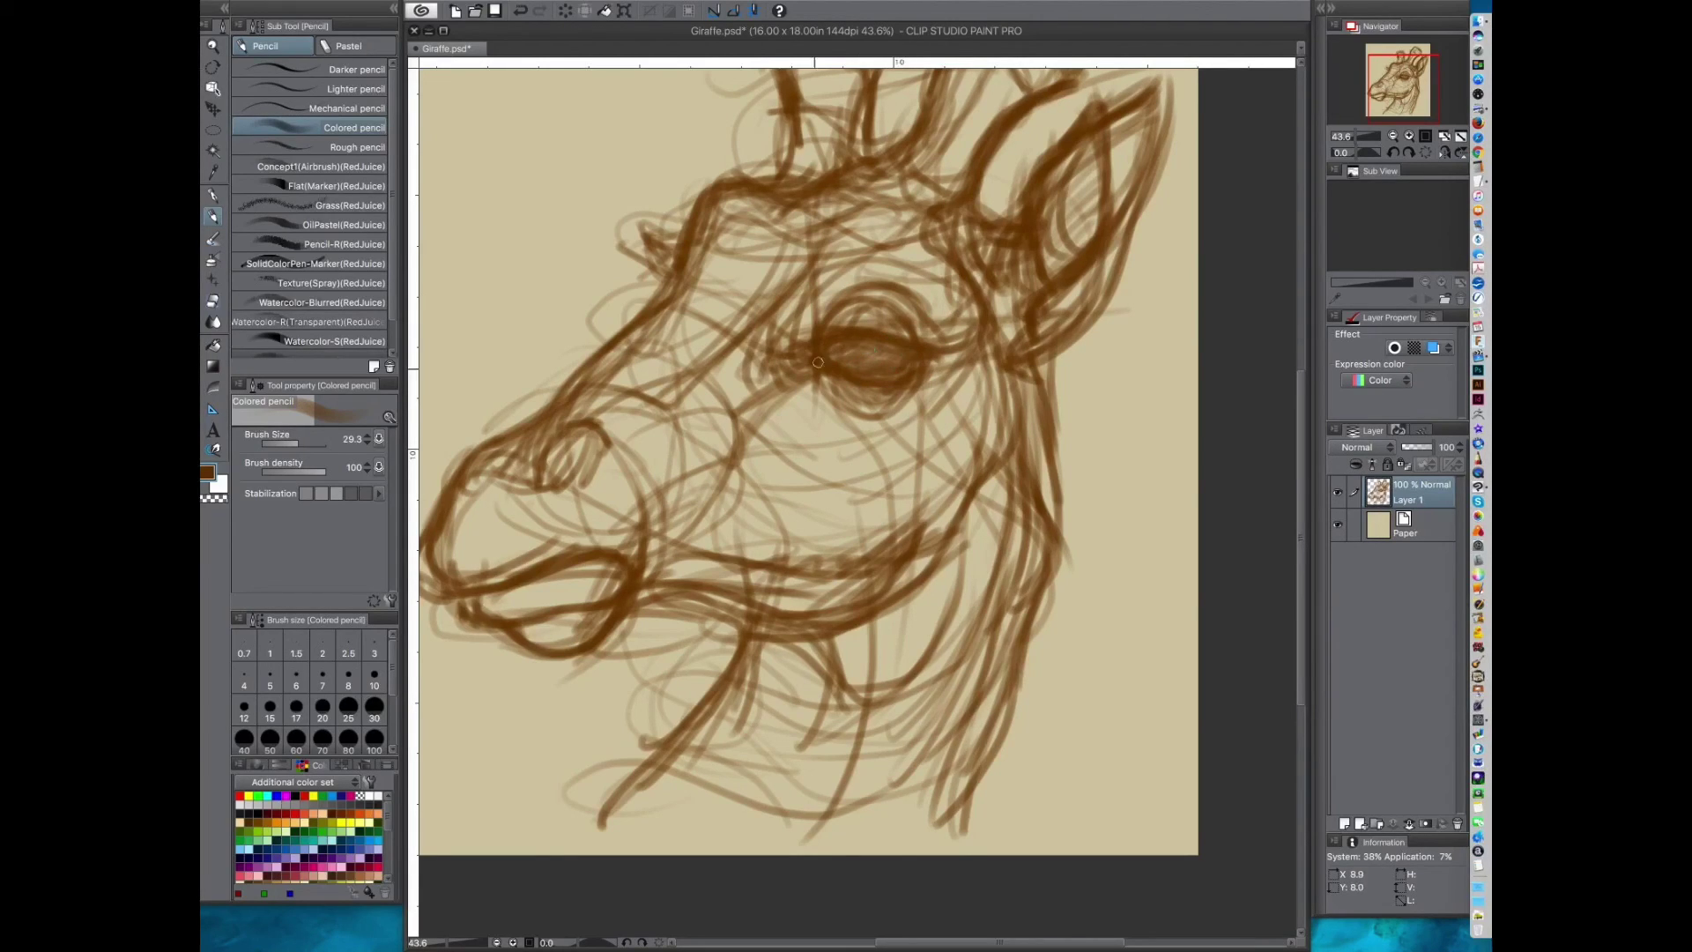
Step: Define the cheekbone with contour lines below the eye and thicken the far ear beside the forehead
mouse_move(851, 432)
mouse_down()
mouse_move(794, 376)
mouse_move(732, 417)
mouse_move(790, 402)
mouse_move(775, 401)
mouse_move(815, 356)
mouse_move(782, 374)
mouse_move(771, 462)
mouse_move(739, 442)
mouse_move(915, 489)
mouse_move(948, 447)
mouse_move(928, 392)
mouse_move(853, 510)
mouse_up()
drag(821, 417, 820, 489)
drag(955, 236, 652, 244)
mouse_move(905, 294)
mouse_down()
mouse_move(882, 391)
mouse_move(865, 375)
mouse_up()
mouse_move(1101, 292)
mouse_down()
mouse_move(629, 345)
mouse_move(645, 346)
mouse_move(622, 334)
mouse_move(634, 399)
mouse_move(661, 378)
mouse_move(628, 356)
mouse_move(646, 397)
mouse_up()
drag(846, 498, 805, 483)
Step: Shade the back horn's tip and rework the front horn with a flared top
mouse_move(722, 332)
mouse_down()
mouse_move(874, 307)
mouse_move(987, 143)
mouse_move(1005, 180)
mouse_move(974, 194)
mouse_move(952, 174)
mouse_move(925, 88)
mouse_up()
drag(797, 227, 776, 298)
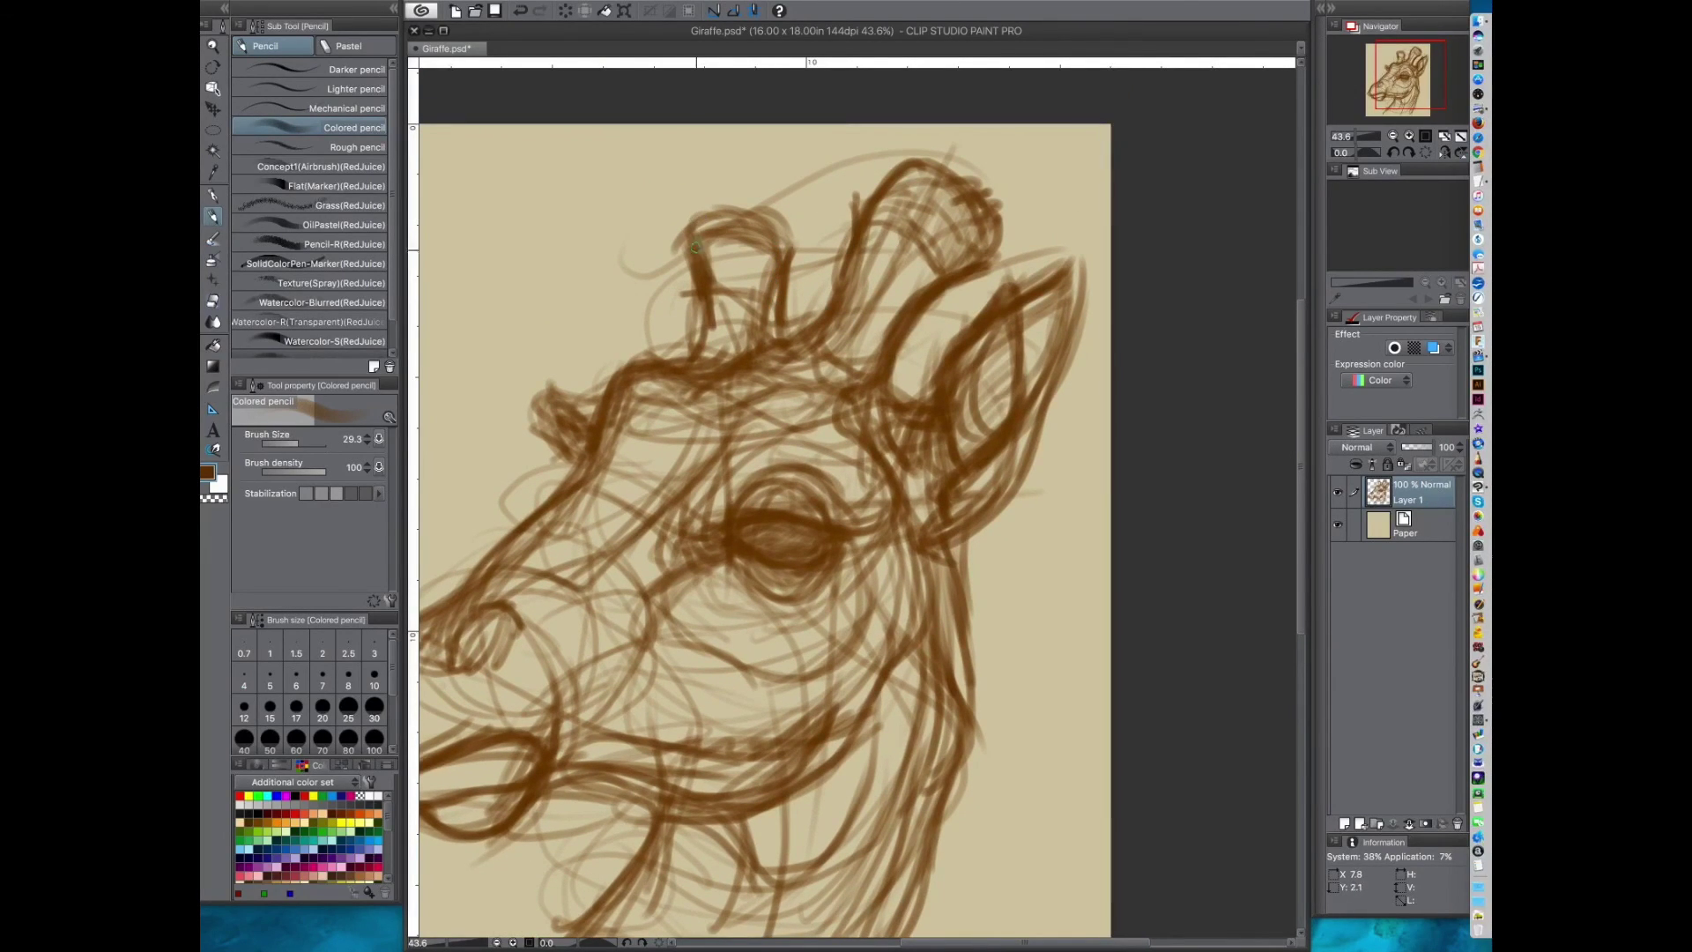
mouse_move(702, 200)
mouse_down()
mouse_move(709, 277)
mouse_move(687, 231)
mouse_move(706, 193)
mouse_move(797, 226)
mouse_move(769, 347)
mouse_up()
mouse_move(865, 641)
mouse_down()
mouse_move(980, 418)
mouse_move(973, 459)
mouse_up()
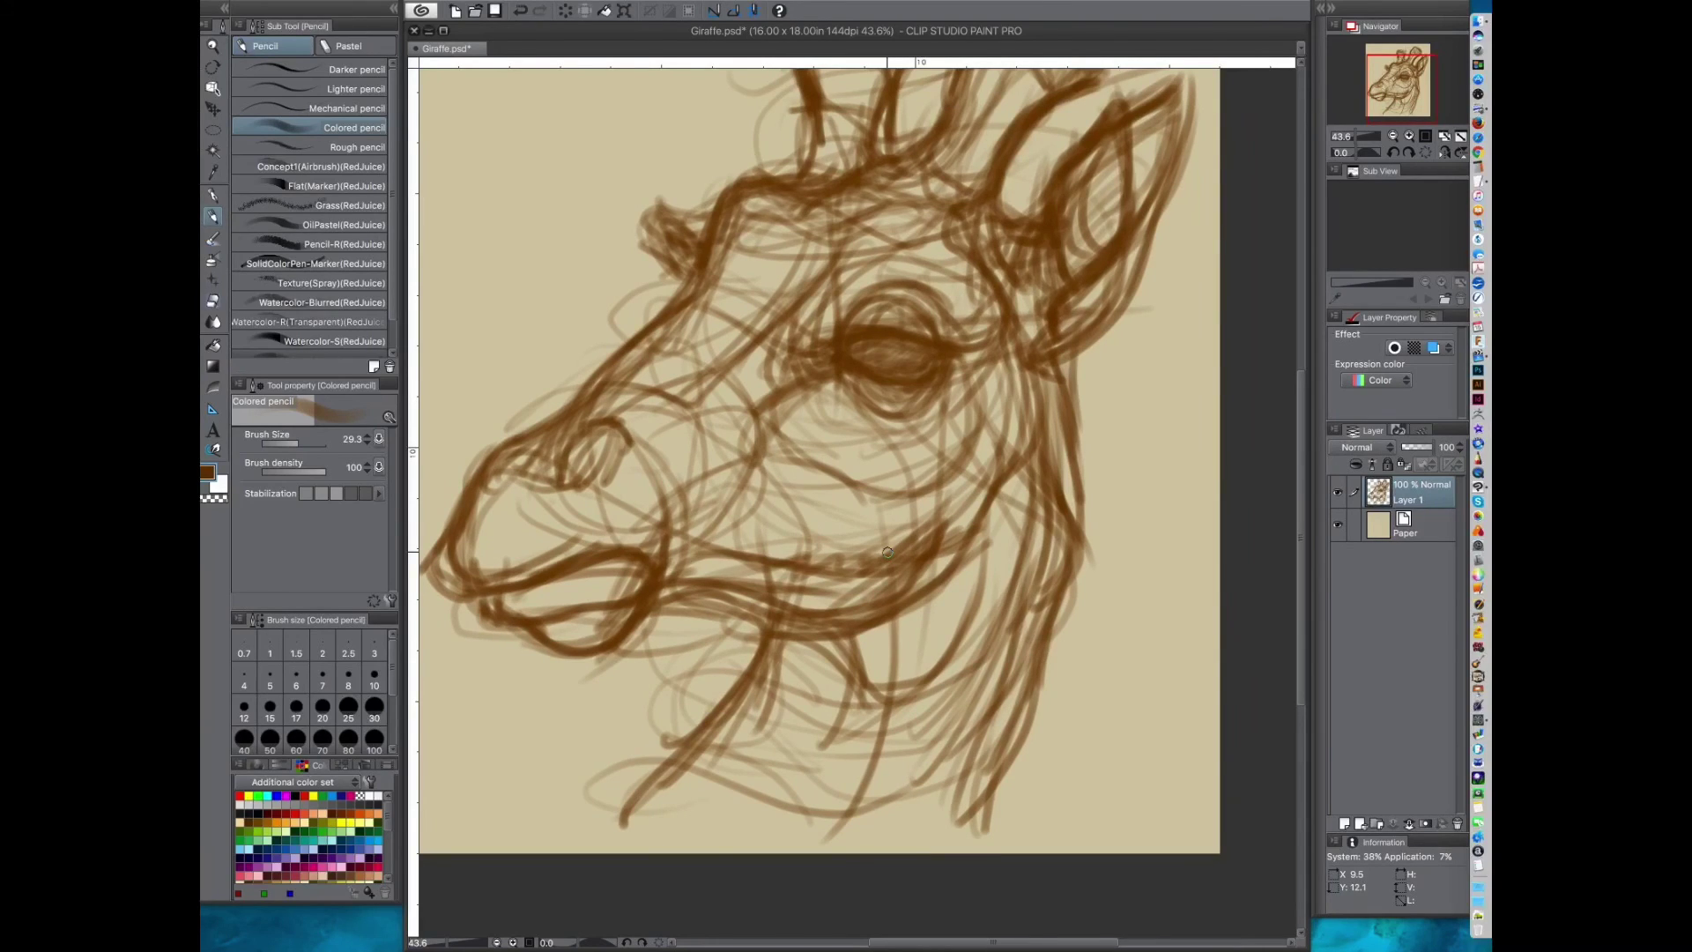
Step: Darken the nostril and reinforce the muzzle contour around it to the corner of the mouth
mouse_move(599, 445)
mouse_down()
mouse_move(563, 486)
mouse_move(573, 443)
mouse_move(607, 437)
mouse_move(605, 466)
mouse_move(544, 497)
mouse_move(626, 431)
mouse_move(592, 473)
mouse_move(595, 439)
mouse_up()
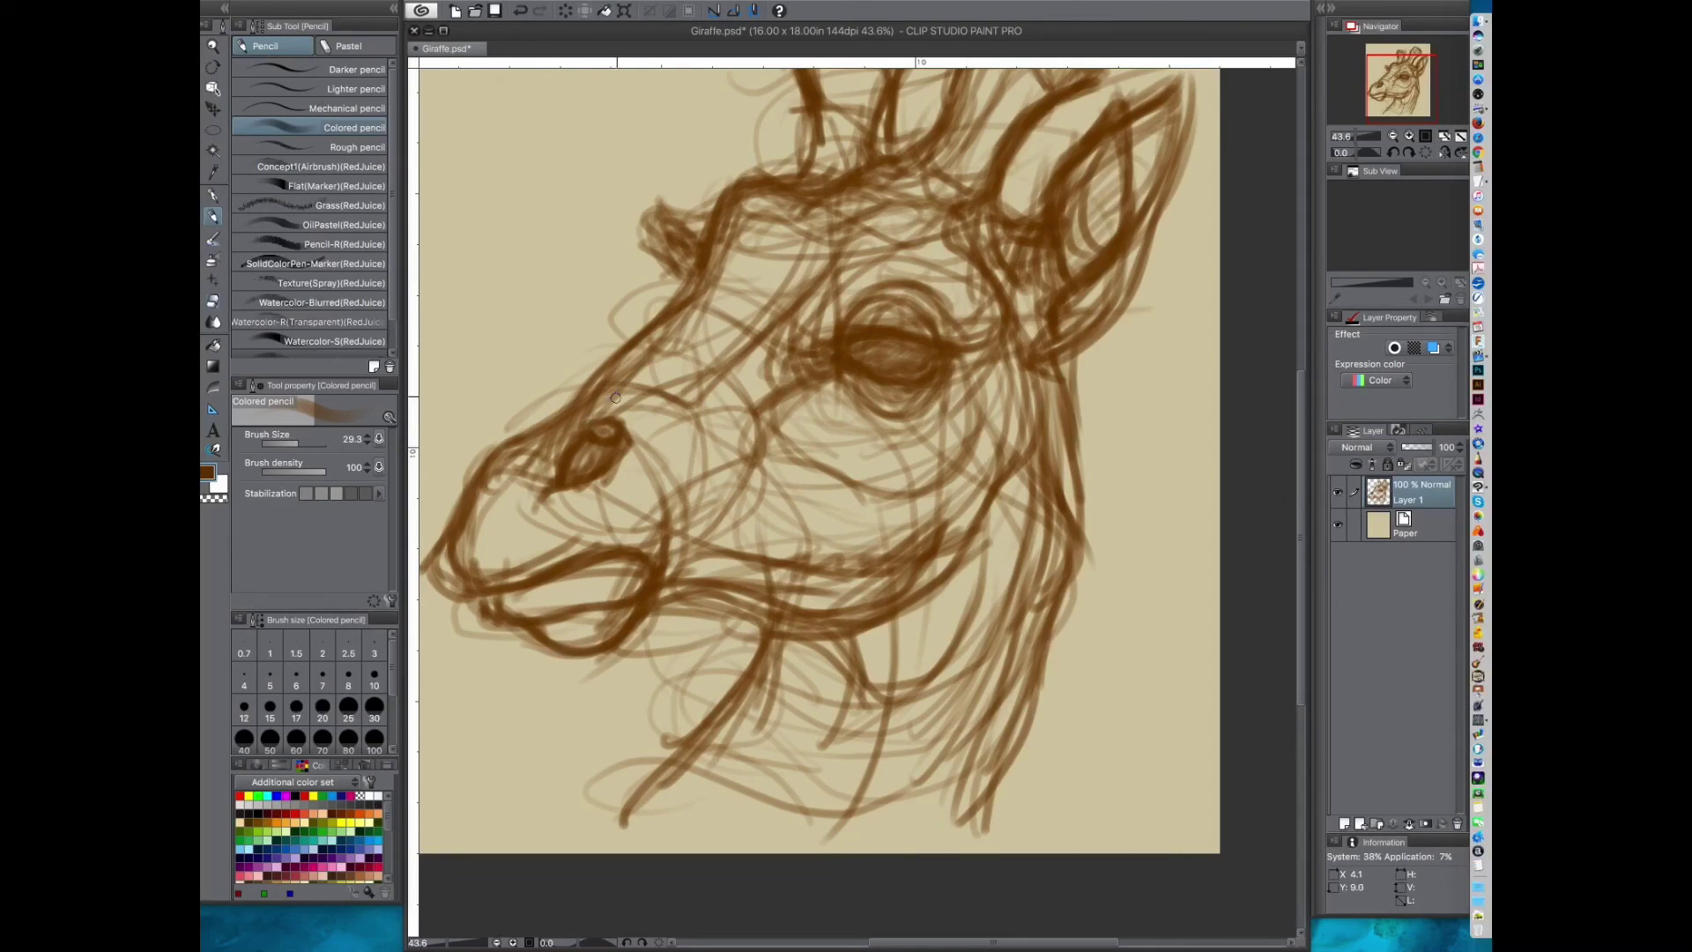
mouse_move(588, 413)
mouse_down()
mouse_move(541, 473)
mouse_move(564, 417)
mouse_move(603, 412)
mouse_move(637, 434)
mouse_move(575, 500)
mouse_move(547, 436)
mouse_move(567, 407)
mouse_move(476, 499)
mouse_move(505, 488)
mouse_move(491, 481)
mouse_move(473, 490)
mouse_move(533, 491)
mouse_move(630, 451)
mouse_move(606, 486)
mouse_move(678, 525)
mouse_move(649, 596)
mouse_up()
mouse_move(534, 449)
mouse_down()
mouse_move(589, 436)
mouse_move(529, 453)
mouse_move(522, 466)
mouse_move(541, 439)
mouse_move(505, 573)
mouse_move(490, 552)
mouse_move(510, 585)
mouse_move(662, 547)
mouse_move(592, 564)
mouse_up()
mouse_move(513, 503)
mouse_down()
mouse_move(504, 536)
mouse_move(586, 575)
mouse_up()
drag(978, 543, 909, 642)
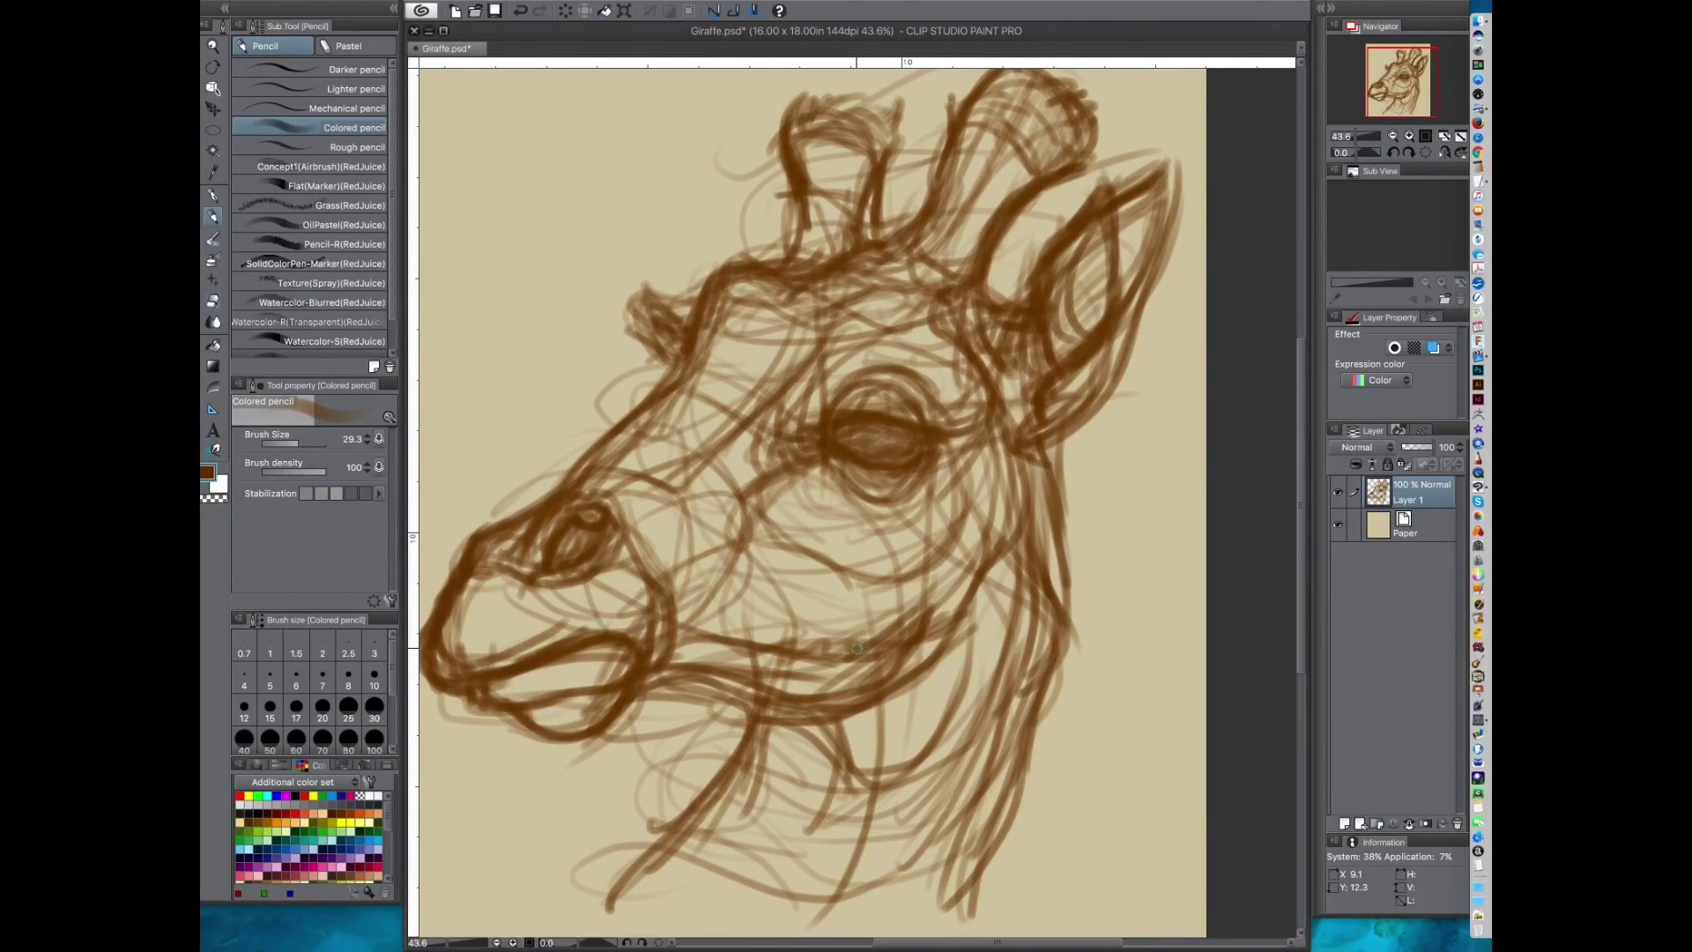
Step: Add short fur strokes along the front edge of the throat
drag(997, 674, 998, 576)
drag(838, 703, 857, 608)
mouse_move(765, 548)
mouse_down()
mouse_move(699, 655)
mouse_move(766, 545)
mouse_move(644, 691)
mouse_move(768, 536)
mouse_move(736, 541)
mouse_move(673, 620)
mouse_move(649, 710)
mouse_move(592, 709)
mouse_up()
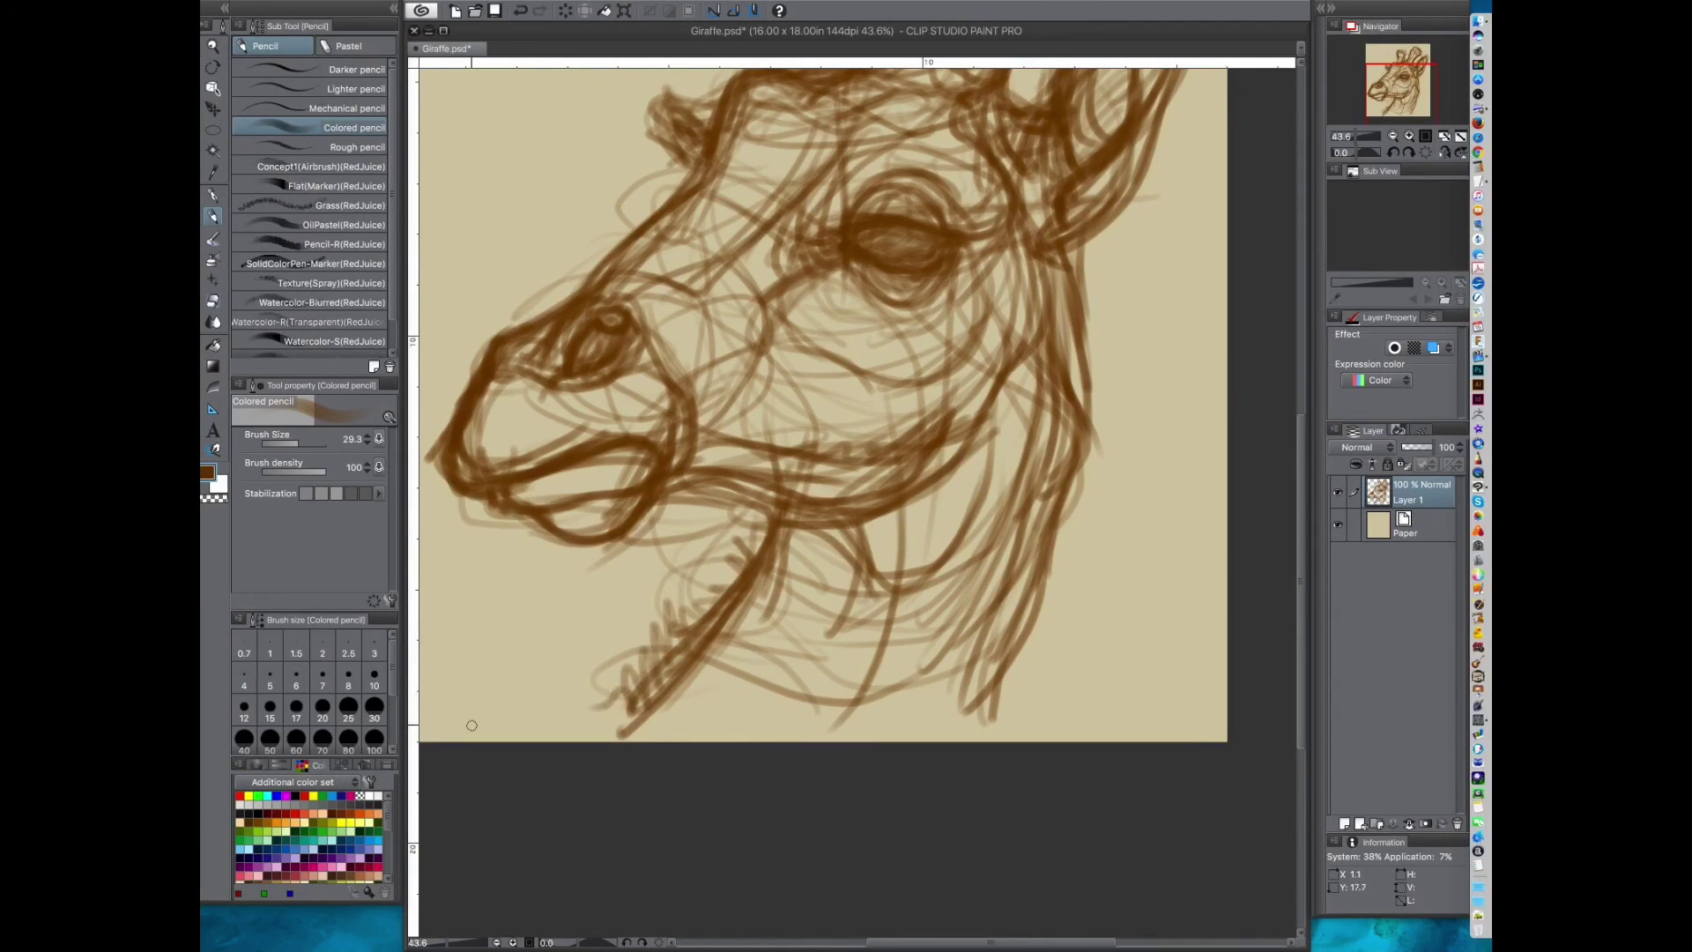
drag(907, 432, 829, 566)
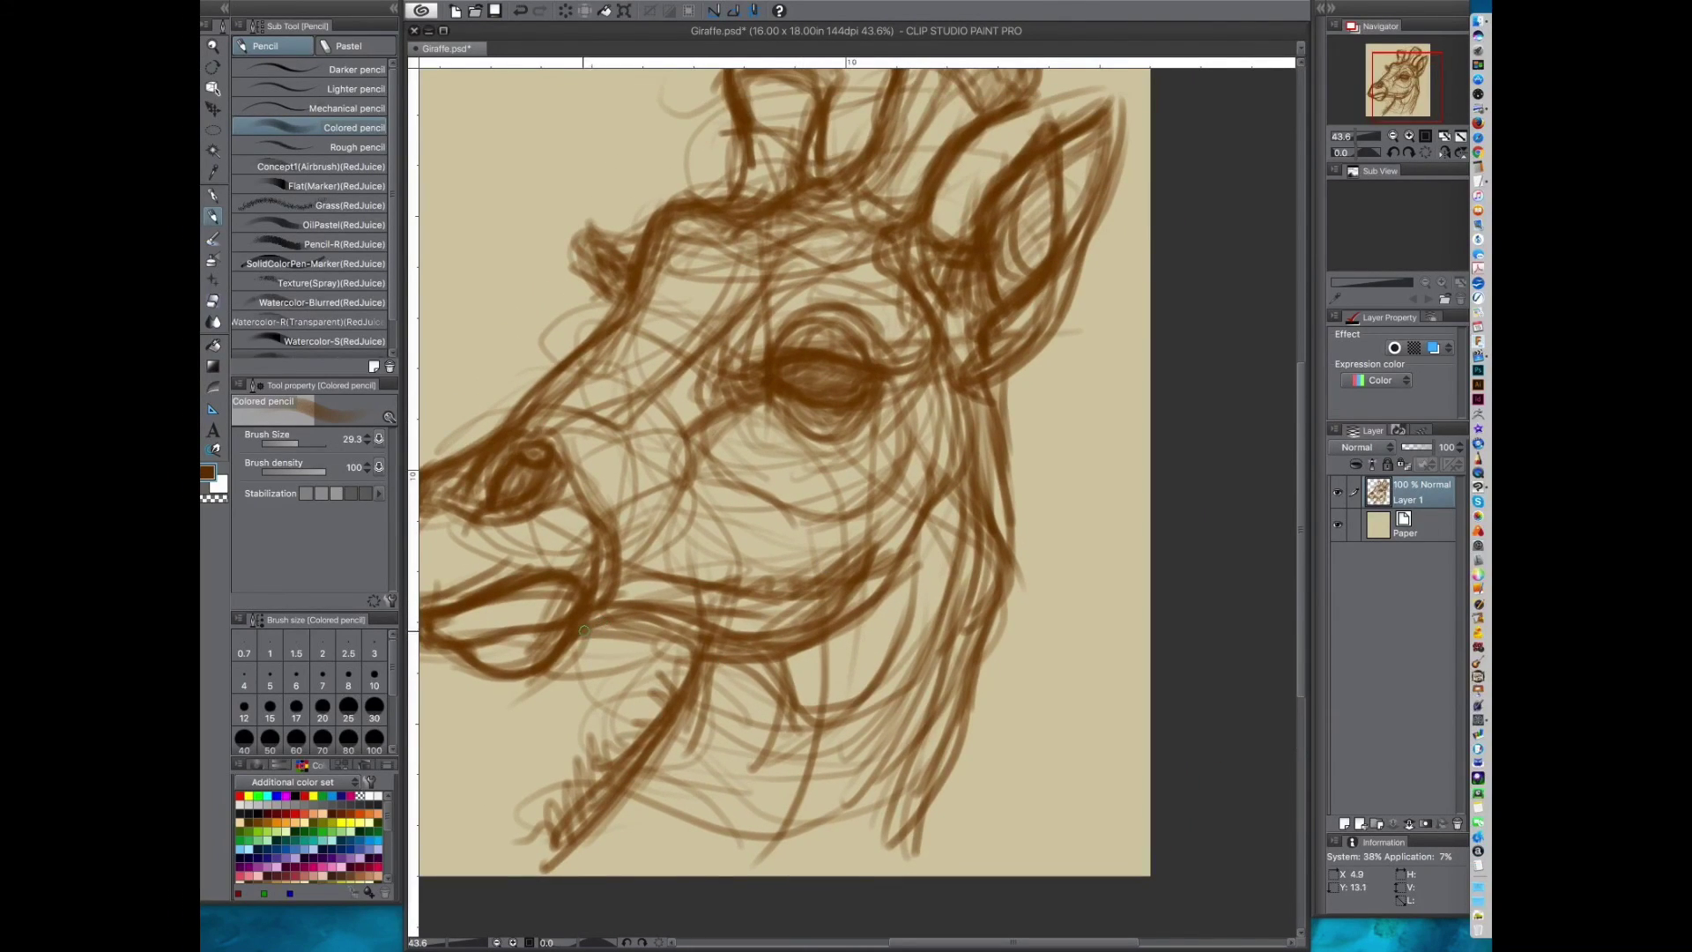
Step: Strengthen the lower jaw line from behind the mouth up towards the back of the cheek
mouse_move(582, 654)
mouse_down()
mouse_move(696, 632)
mouse_move(740, 668)
mouse_move(868, 652)
mouse_move(851, 646)
mouse_move(836, 560)
mouse_up()
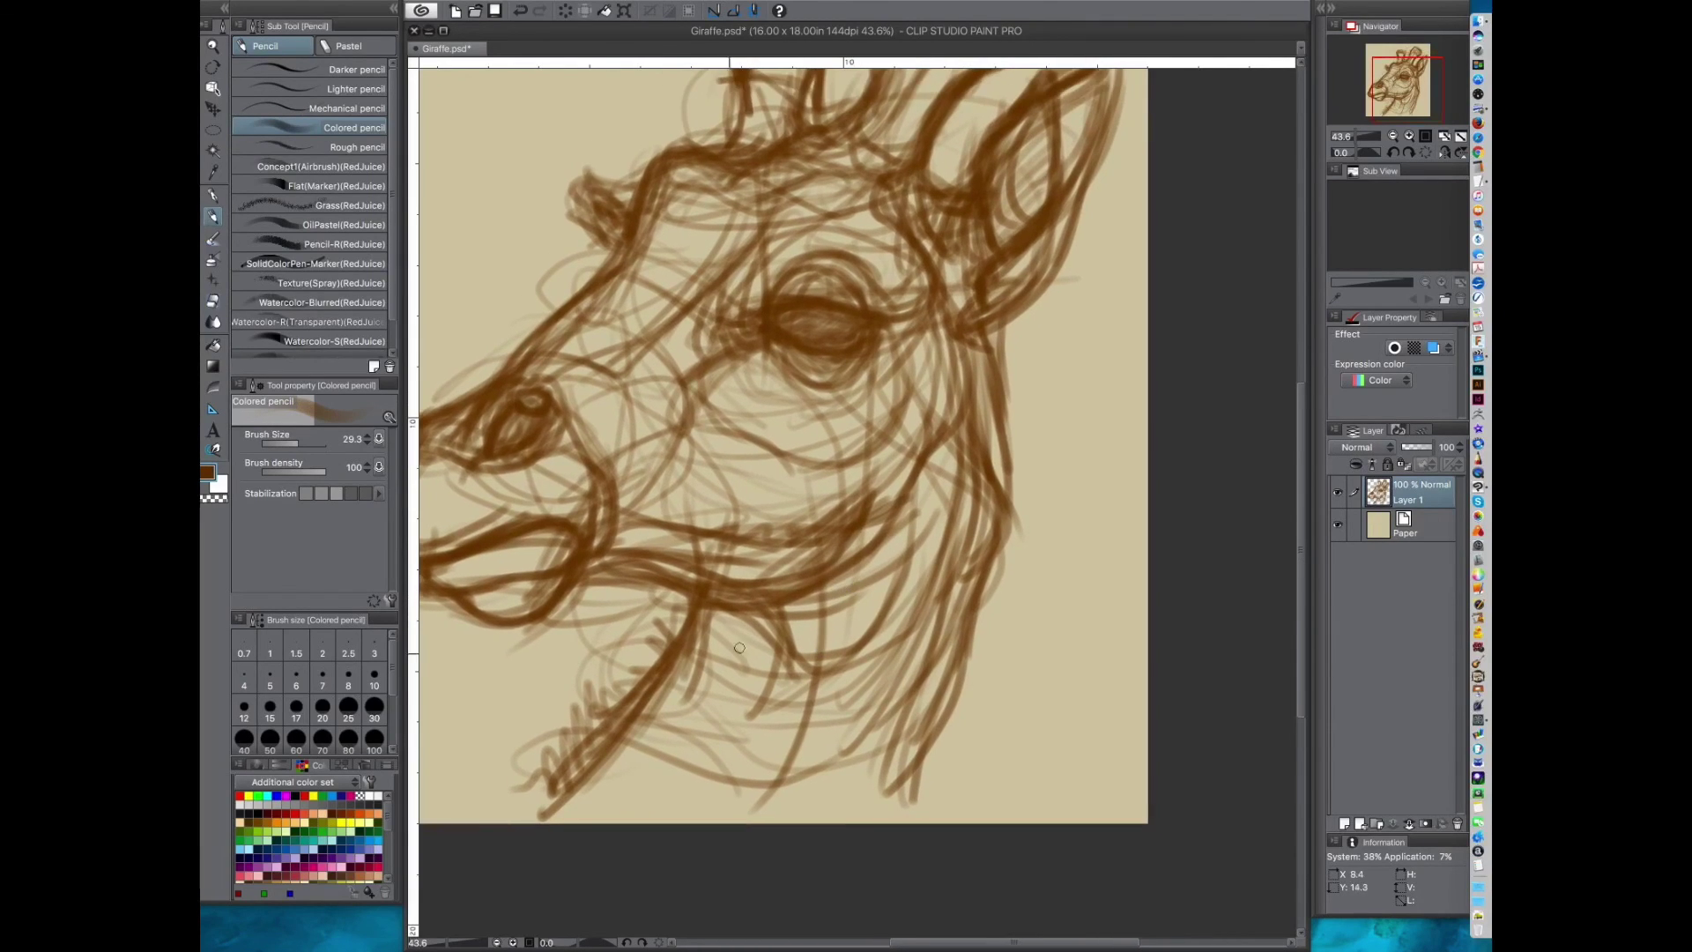
drag(683, 600, 847, 547)
mouse_move(781, 595)
mouse_down()
mouse_move(926, 498)
mouse_move(936, 423)
mouse_up()
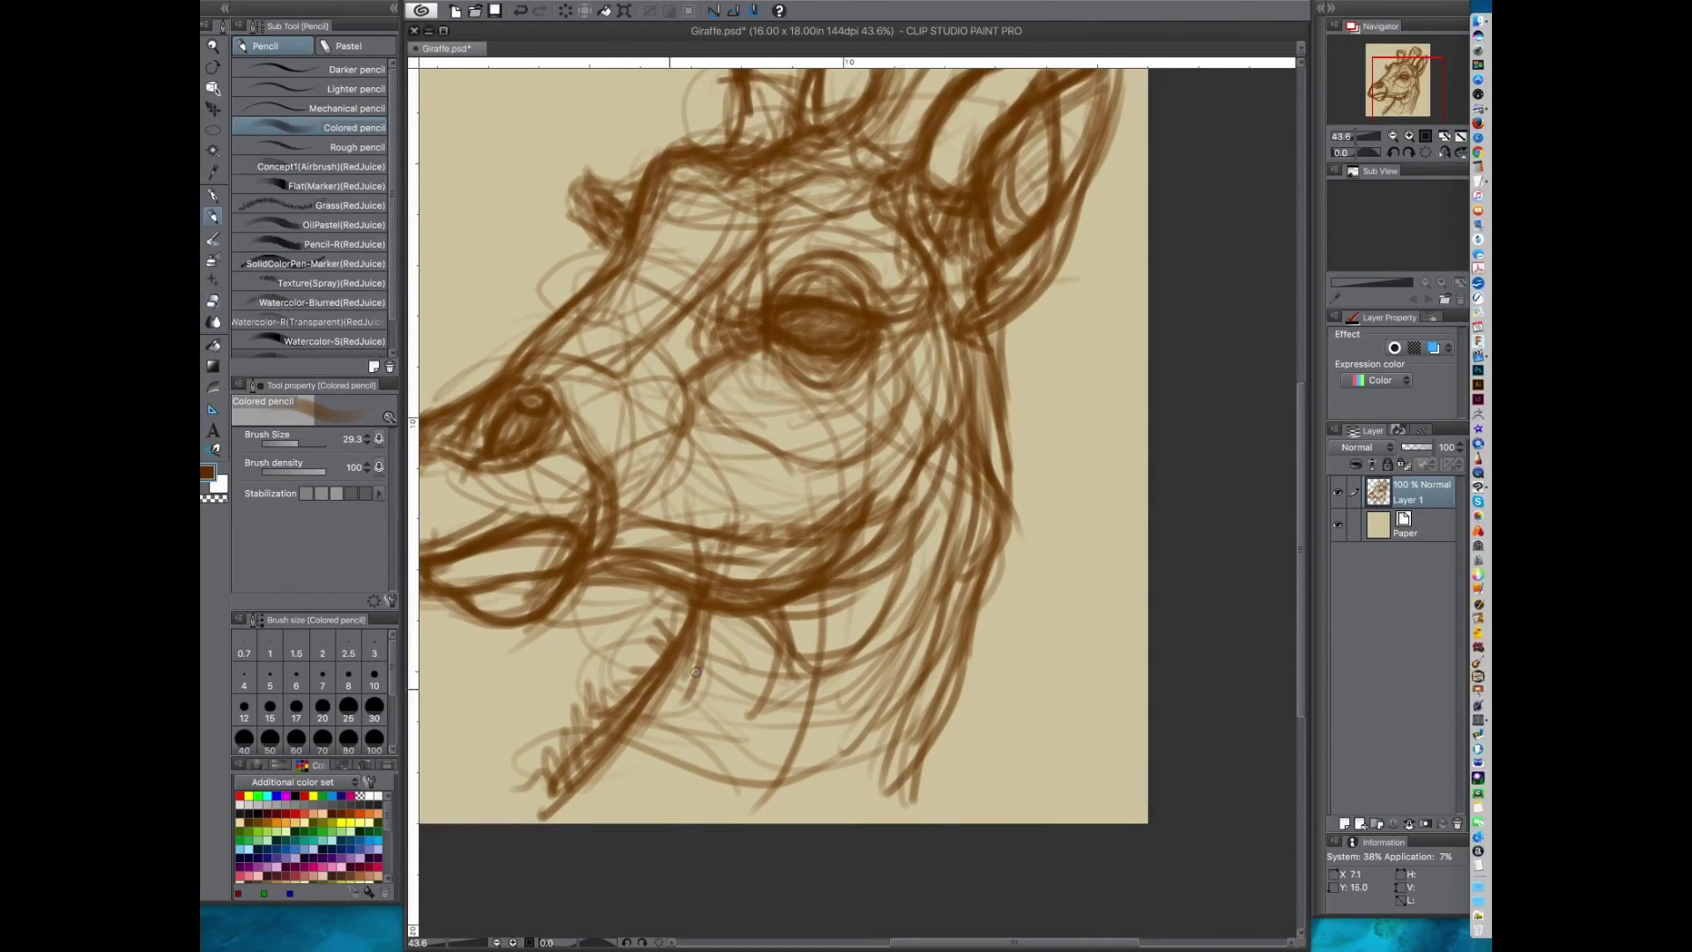
Step: Darken the muscle lines under the jaw and curve them down and back across the lower neck
scroll(881, 427, down, 3)
drag(739, 485, 765, 571)
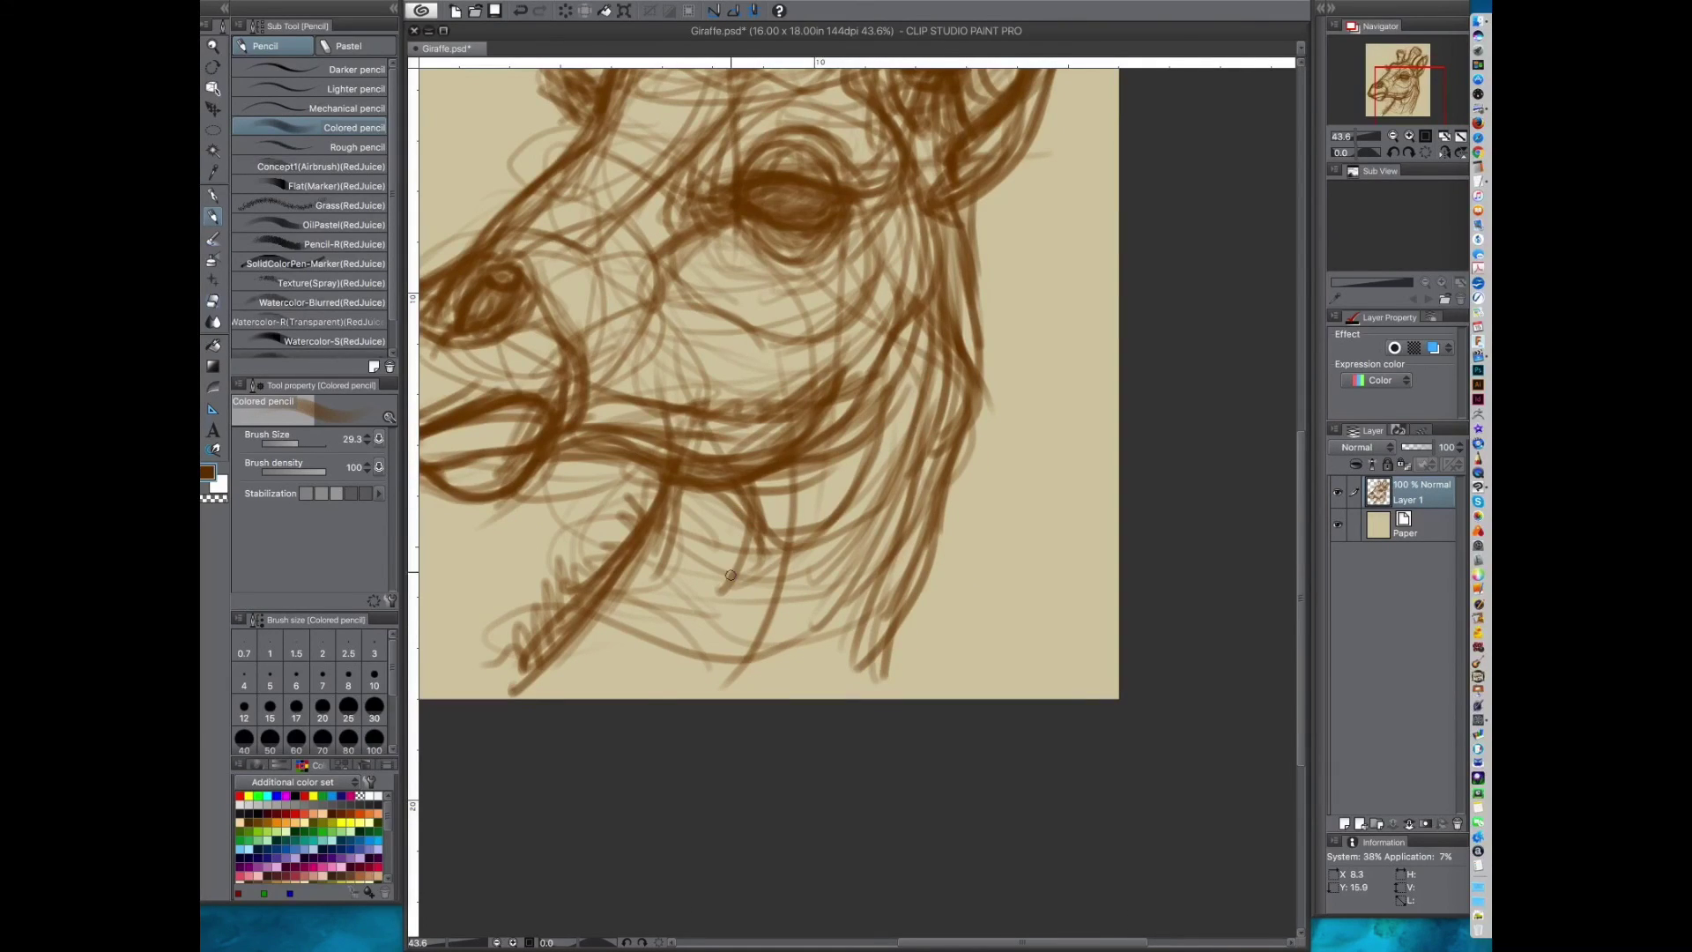
drag(738, 490, 777, 608)
drag(739, 496, 776, 599)
mouse_move(761, 532)
mouse_down()
mouse_move(761, 622)
mouse_move(868, 494)
mouse_move(878, 411)
mouse_up()
mouse_move(897, 355)
mouse_down()
mouse_move(843, 569)
mouse_move(781, 650)
mouse_up()
drag(847, 582, 731, 659)
drag(869, 613, 806, 641)
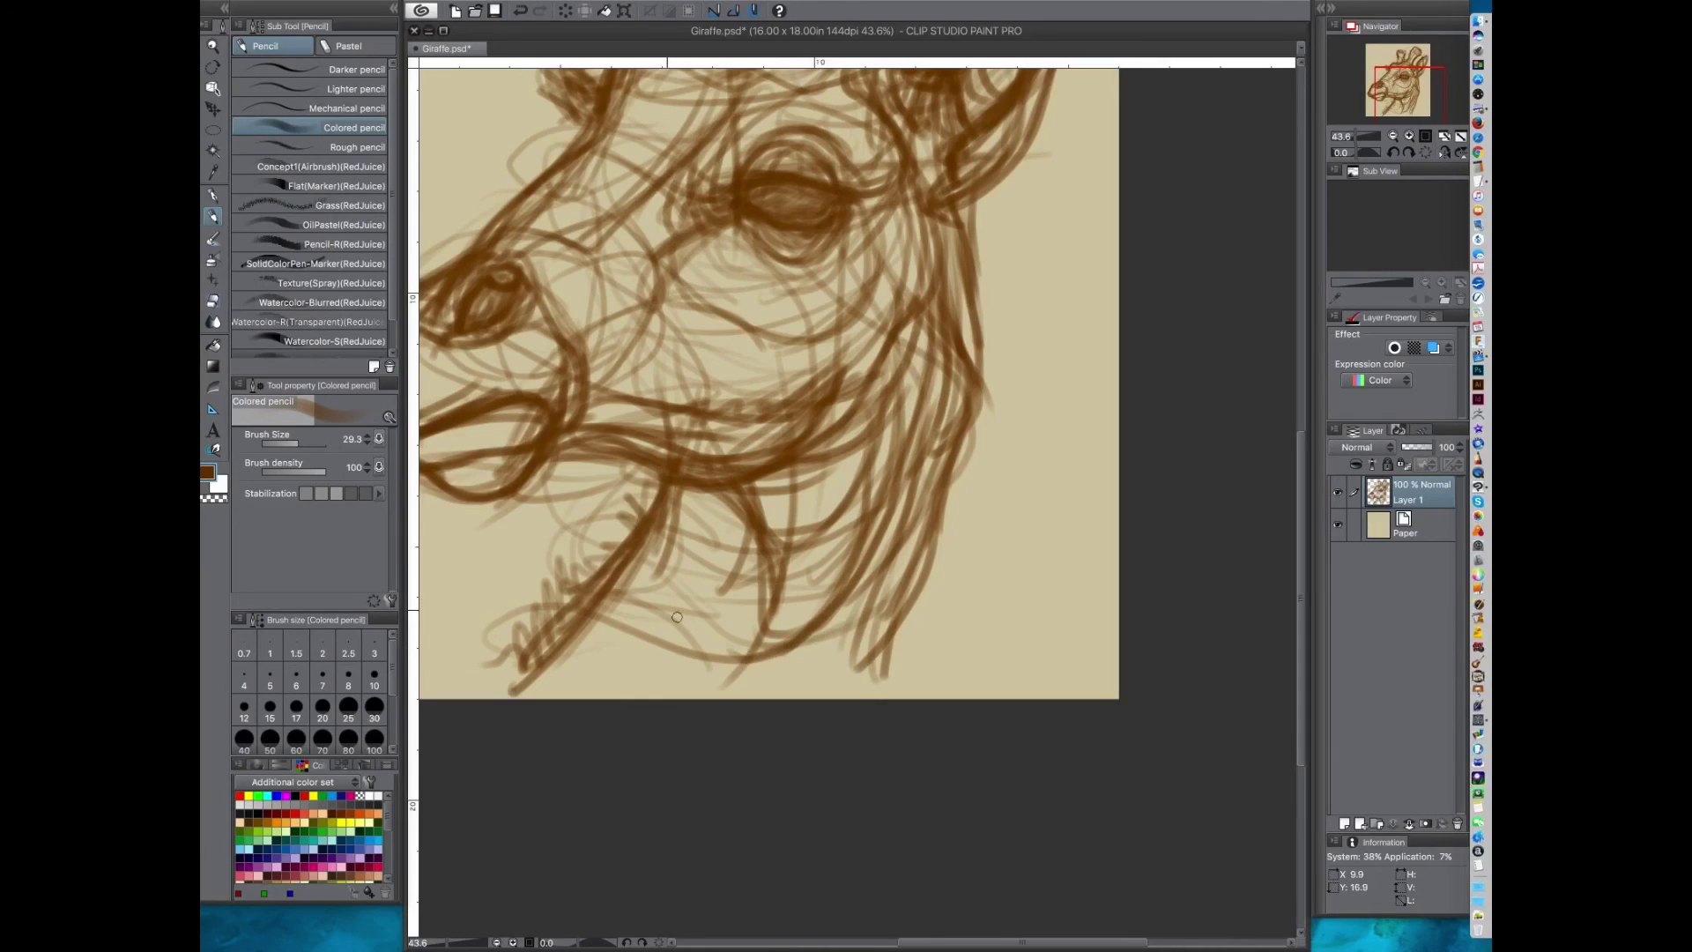
Step: Add curved muscle lines across the upper neck, sweeping from beneath the jaw toward the back of the neck
mouse_move(777, 552)
mouse_down()
mouse_move(878, 491)
mouse_move(848, 560)
mouse_up()
drag(779, 596, 858, 569)
mouse_move(760, 499)
mouse_down()
mouse_move(884, 502)
mouse_move(905, 462)
mouse_up()
mouse_move(762, 573)
mouse_down()
mouse_move(659, 569)
mouse_move(654, 617)
mouse_move(780, 641)
mouse_move(947, 531)
mouse_up()
drag(993, 539, 932, 632)
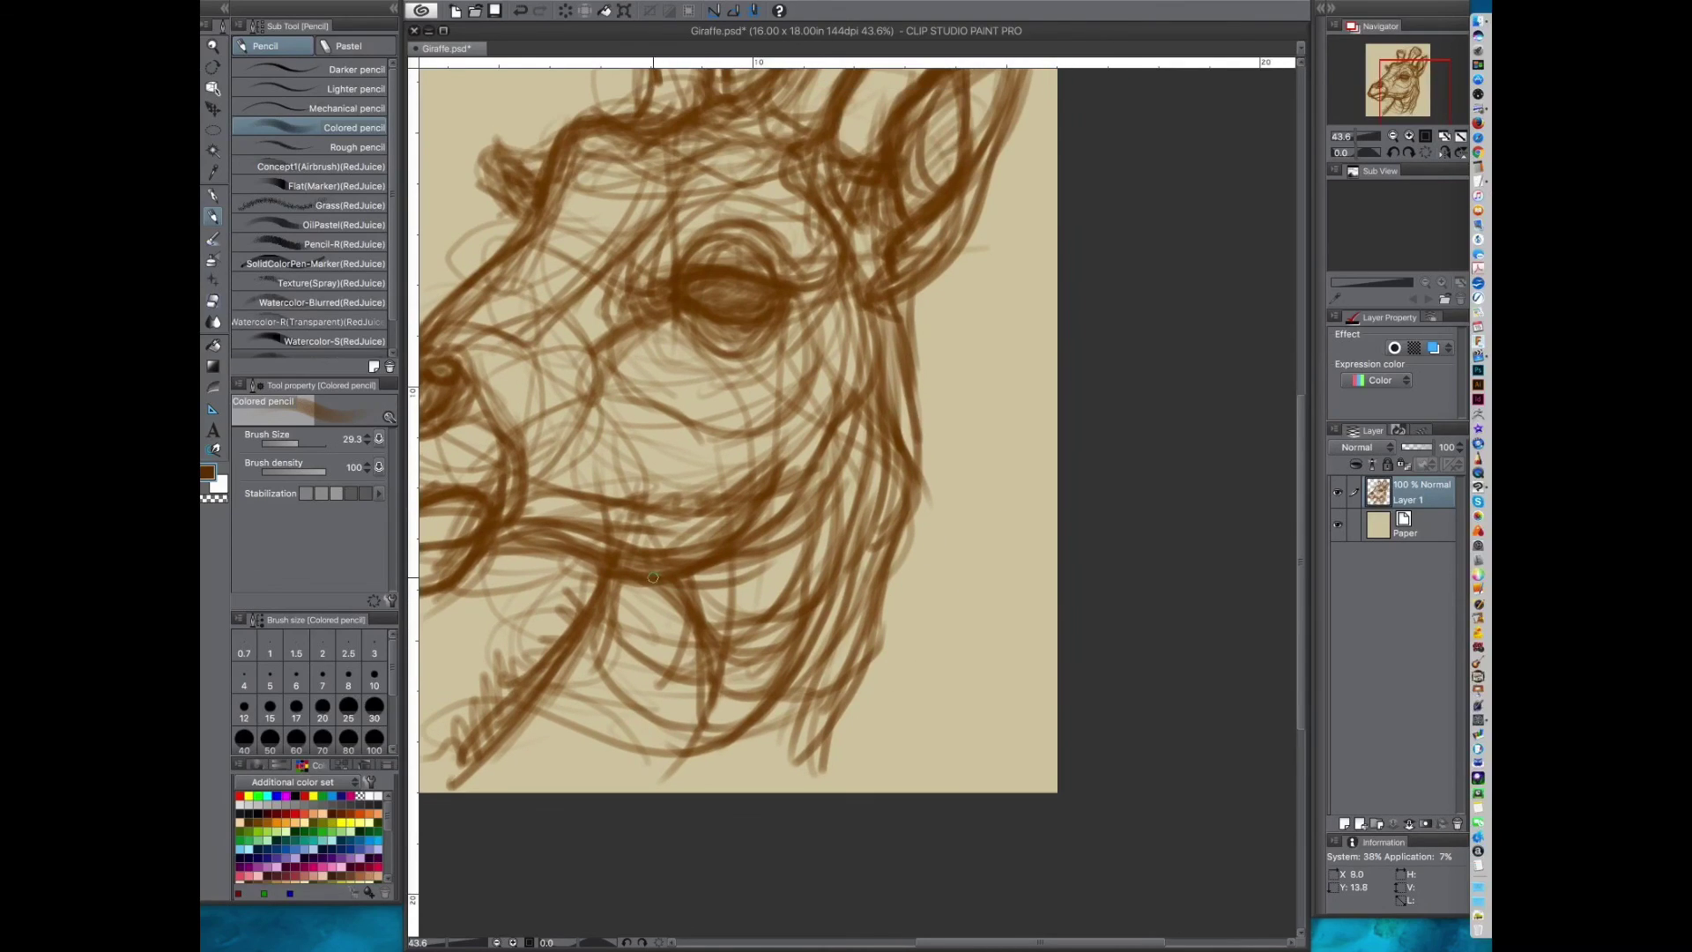
Step: Reinforce the underside of the jaw and the back contour of the neck below the ear
drag(538, 564, 621, 599)
mouse_move(619, 590)
mouse_down()
mouse_move(668, 588)
mouse_move(827, 470)
mouse_move(894, 560)
mouse_up()
mouse_move(901, 428)
mouse_down()
mouse_move(957, 489)
mouse_move(915, 430)
mouse_move(927, 516)
mouse_move(864, 581)
mouse_move(848, 522)
mouse_move(889, 467)
mouse_up()
drag(920, 530, 877, 313)
mouse_move(826, 443)
mouse_down()
mouse_move(1019, 498)
mouse_move(1030, 575)
mouse_up()
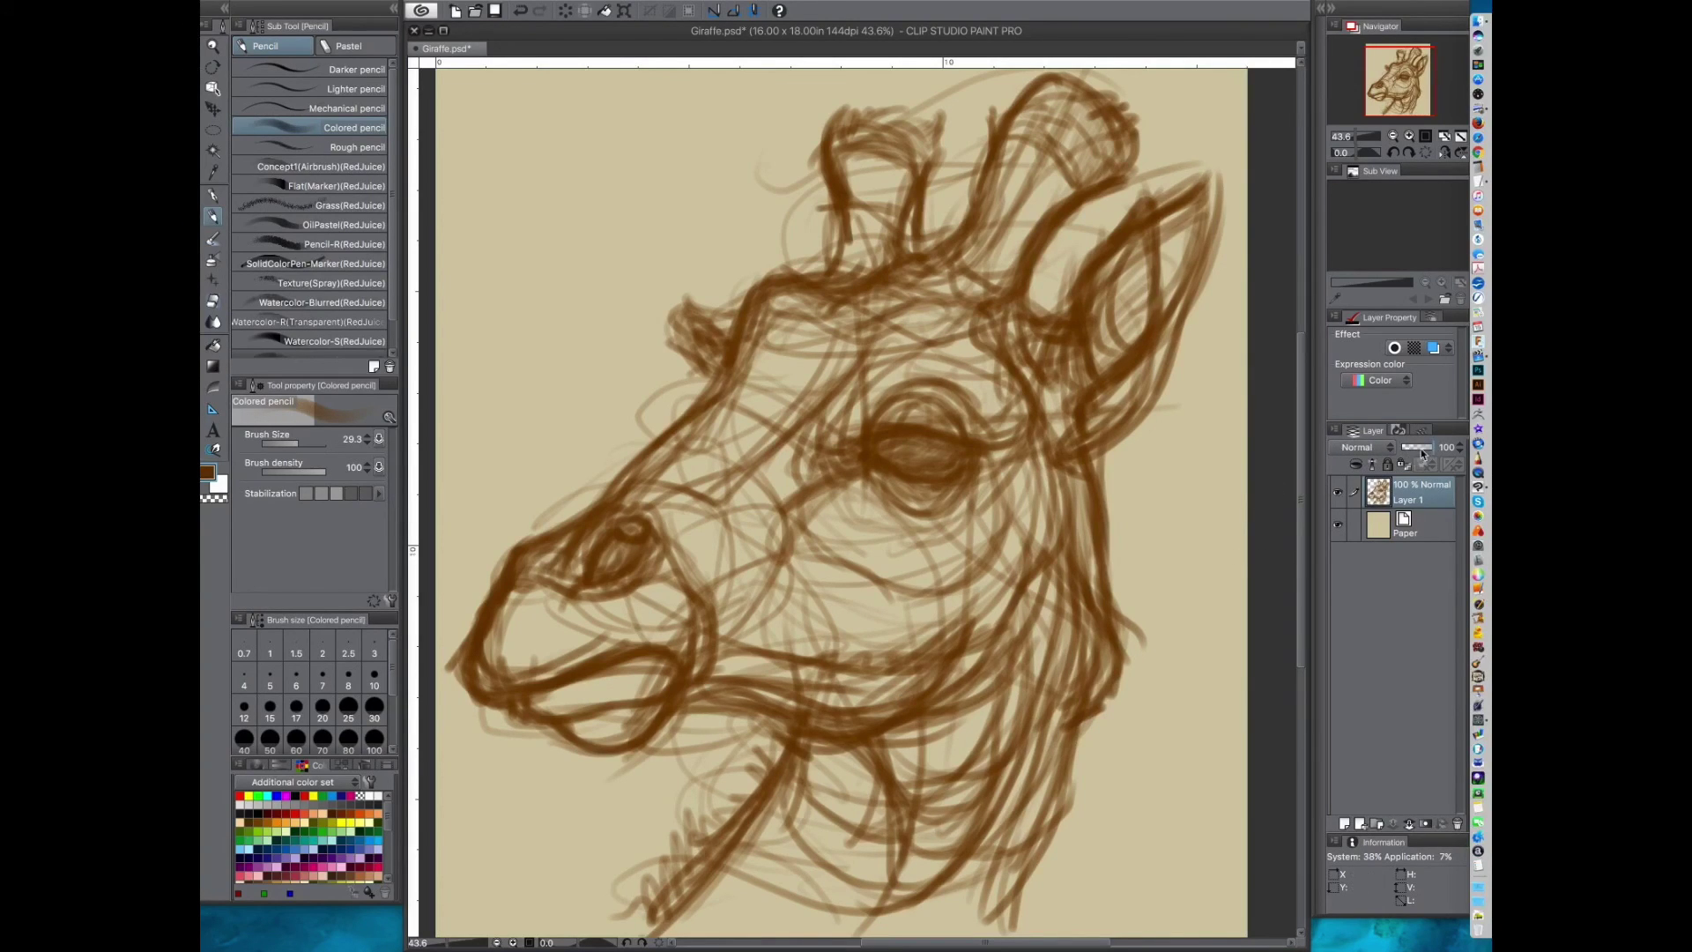
Step: Lower the sketch layer's opacity to 30% and add a new raster layer above it
drag(1431, 451, 1414, 456)
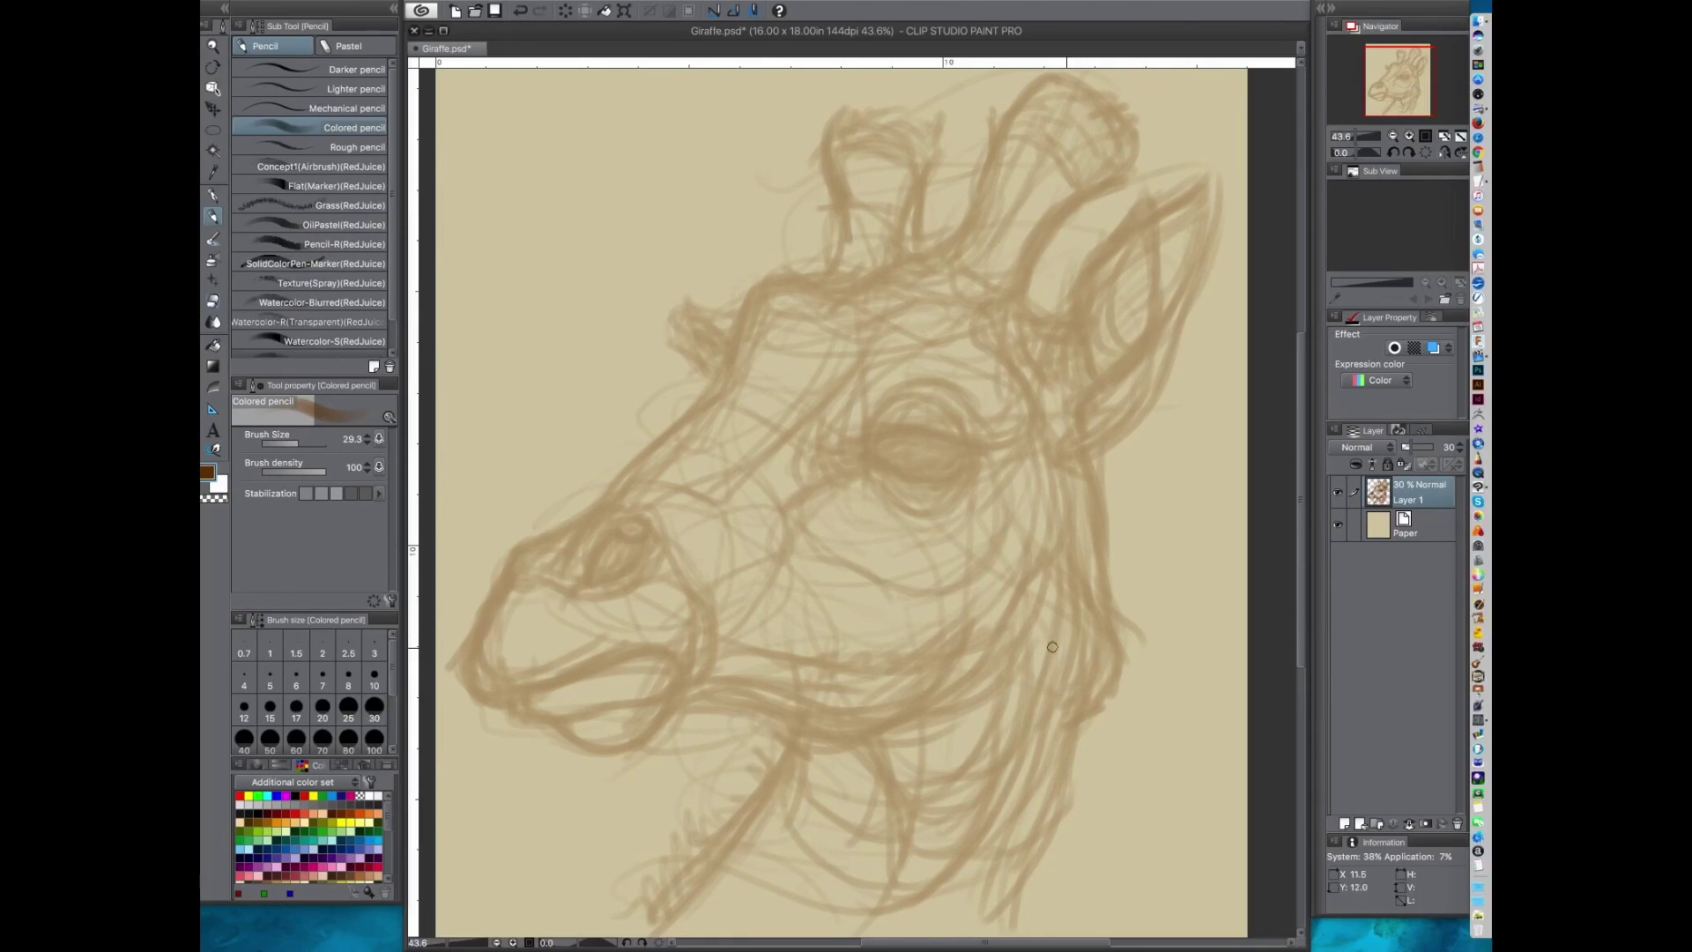
click(1345, 823)
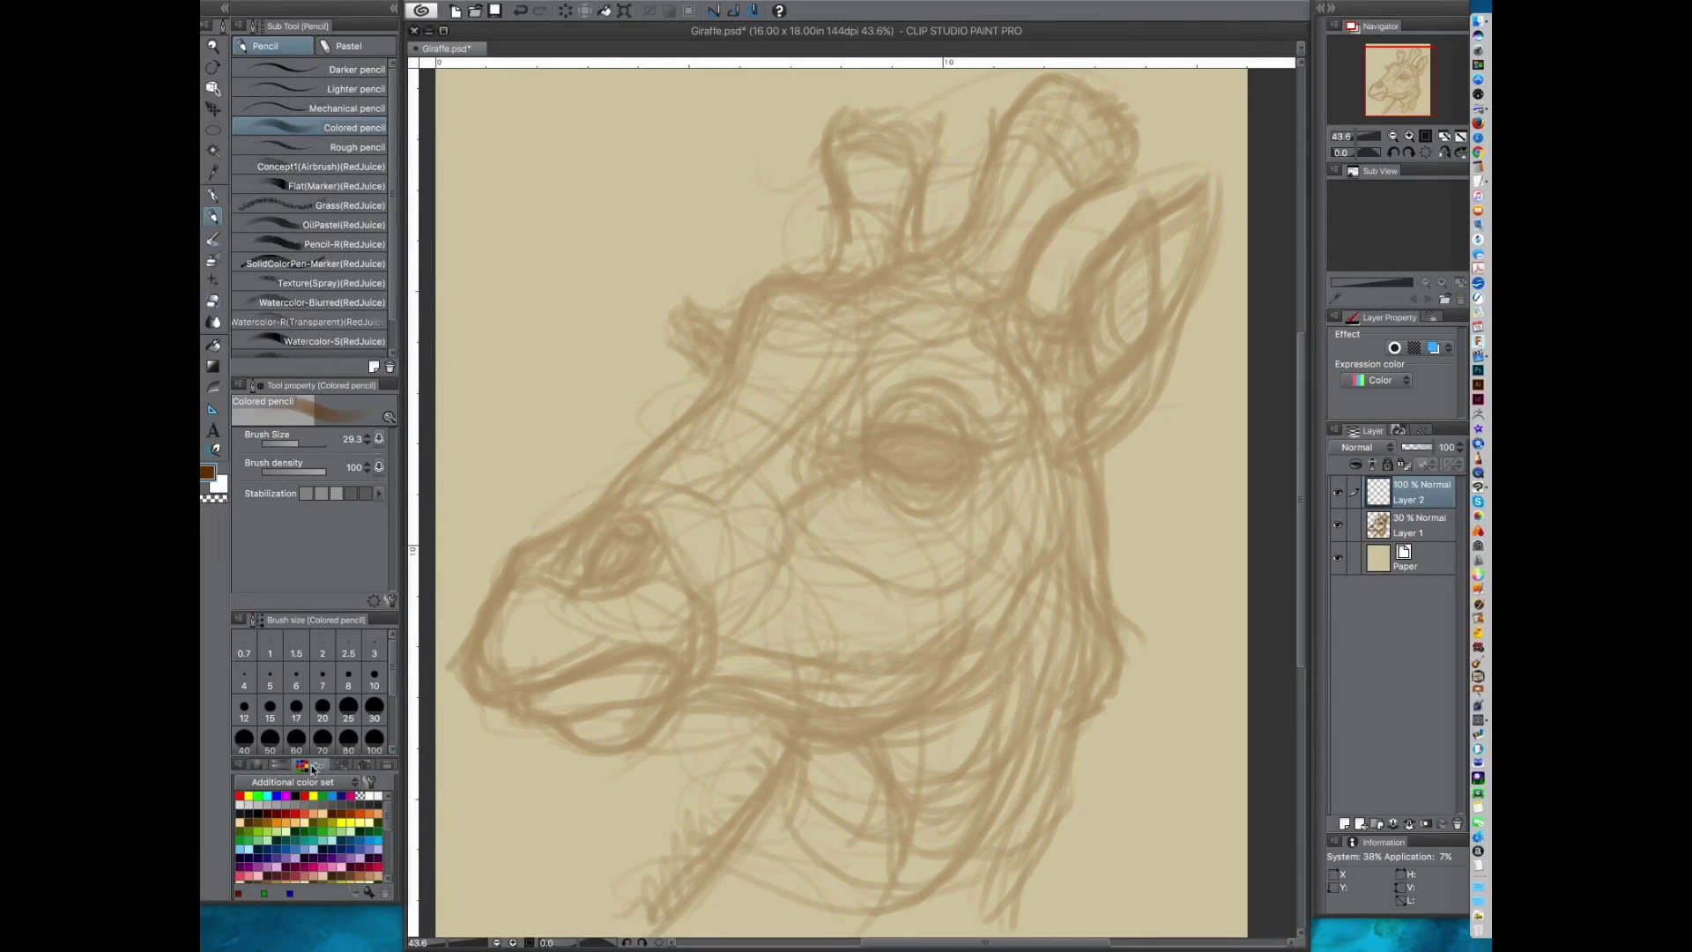
Step: Change the drawing colour to a darker shade of the current brown
click(209, 473)
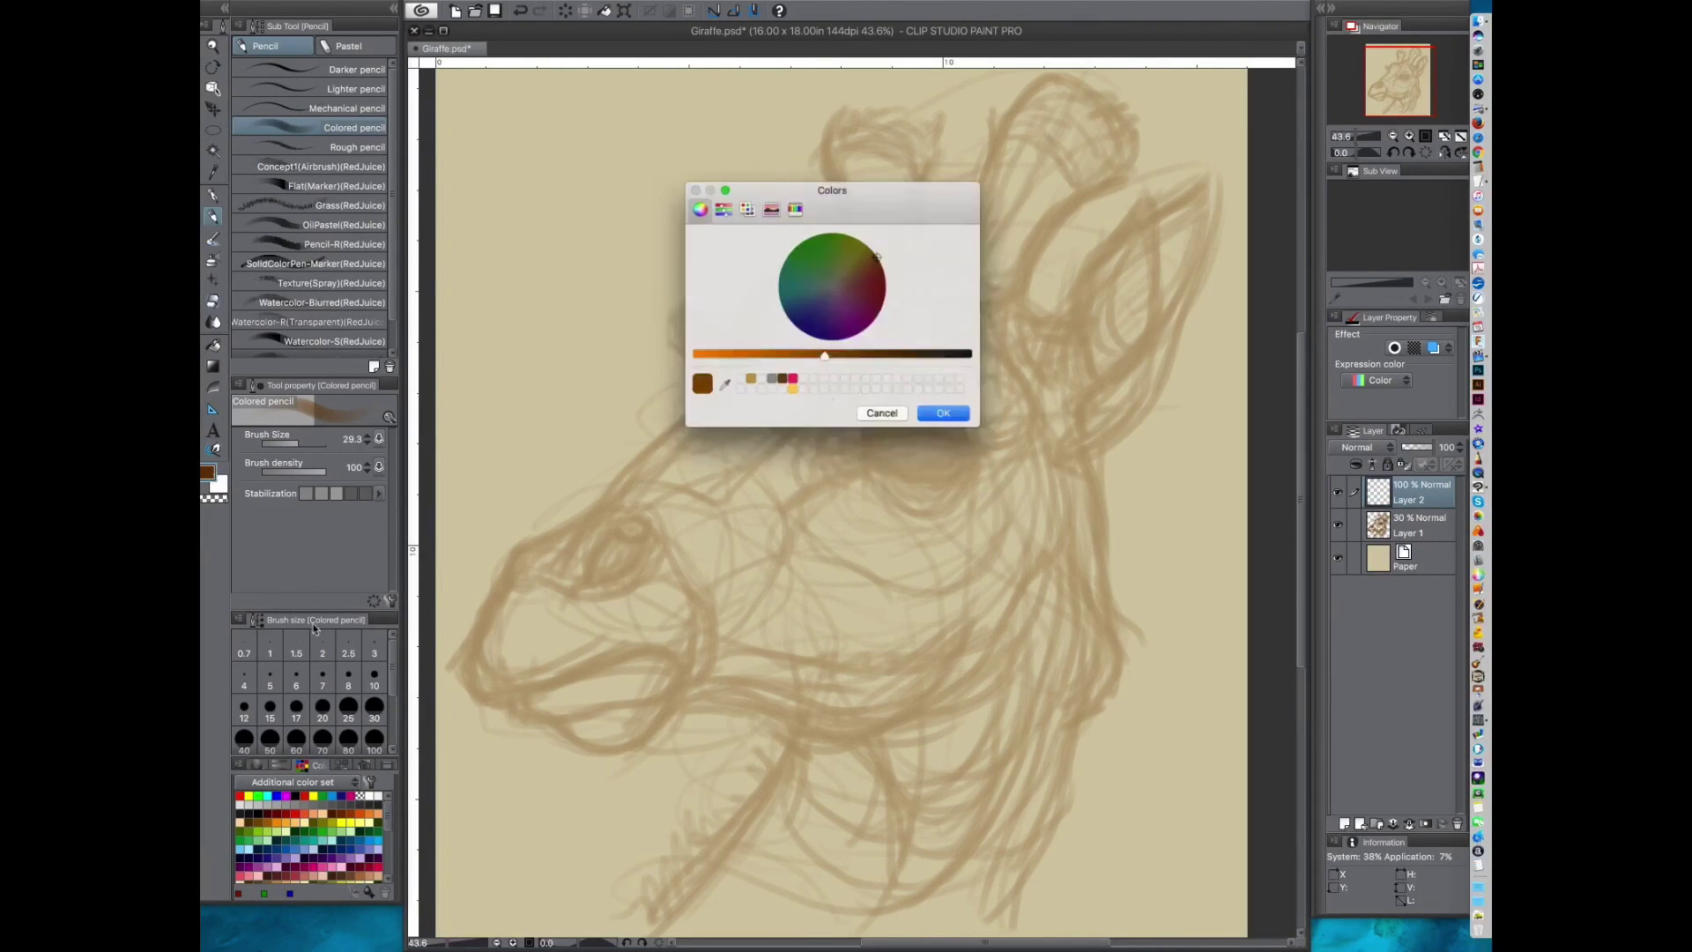
drag(833, 361, 877, 367)
click(953, 423)
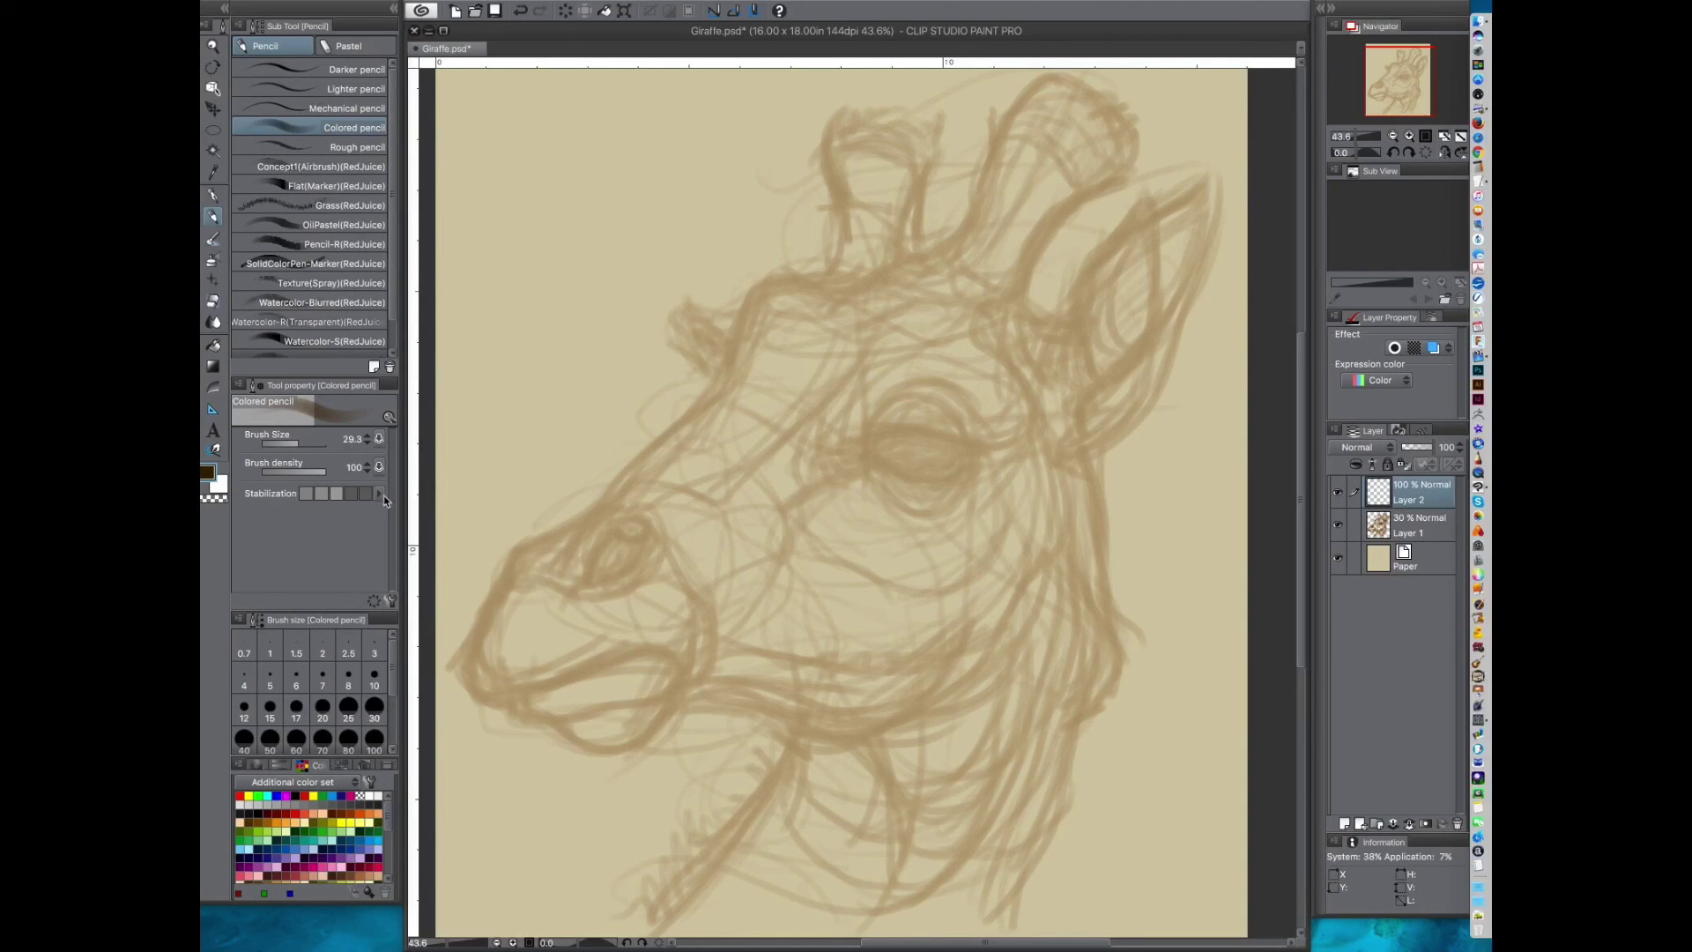
Step: In the Colored pencil's ink settings, keep pen pressure enabled for opacity and adjust its pressure curve slightly
click(374, 602)
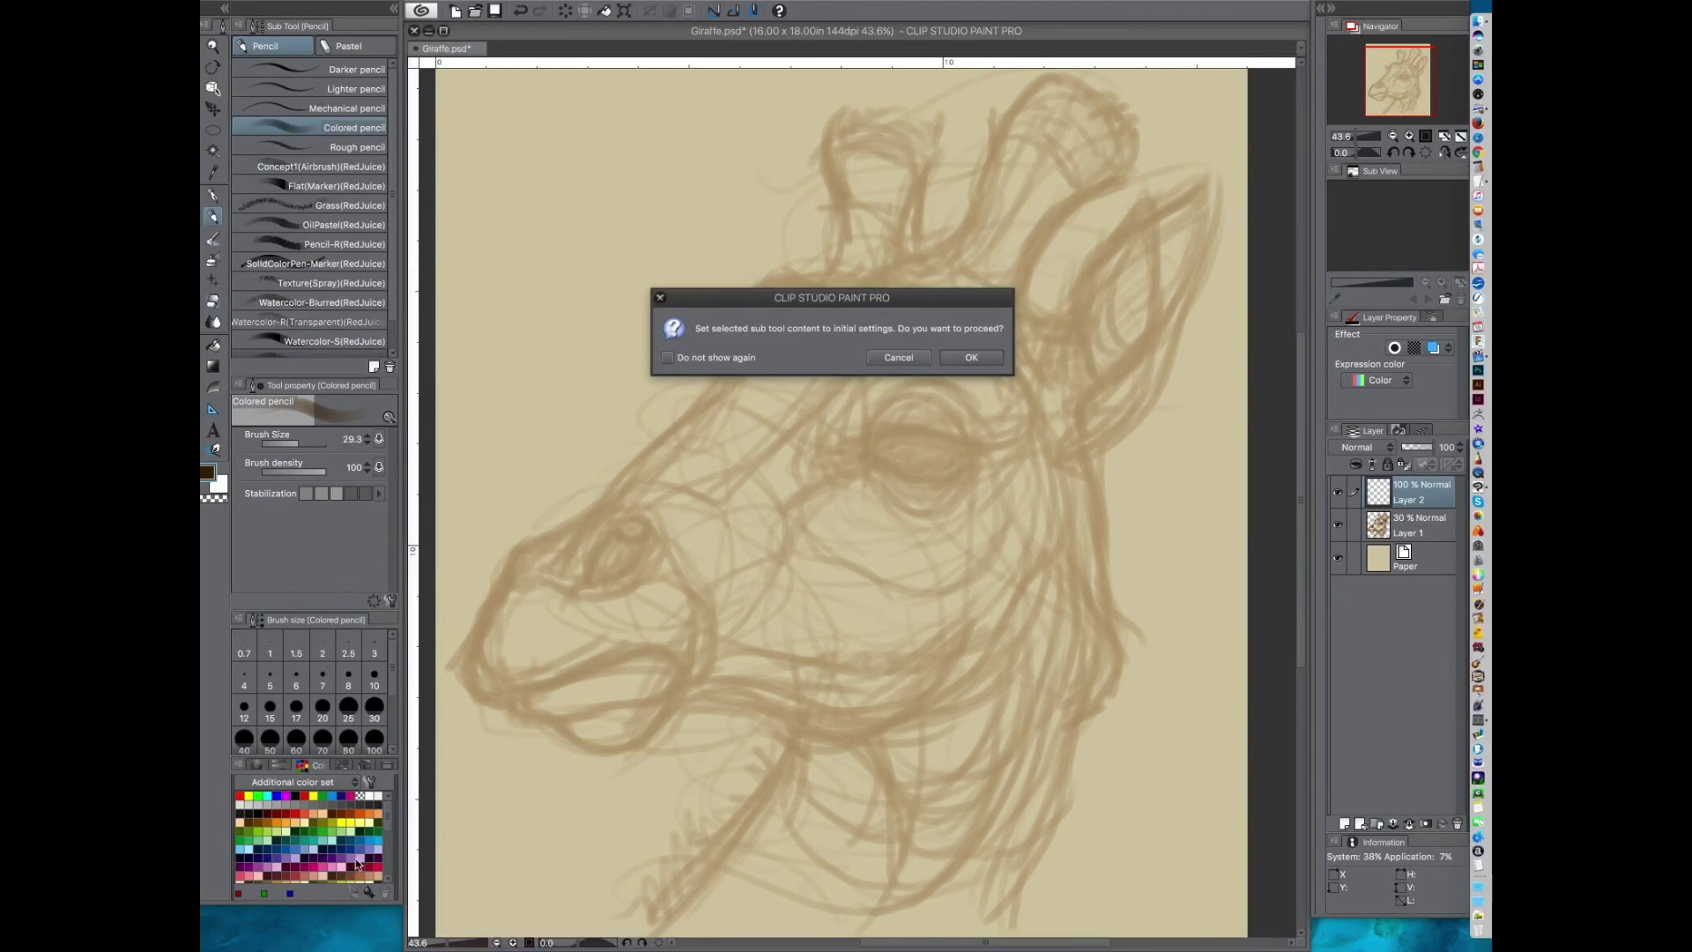
click(944, 362)
click(392, 600)
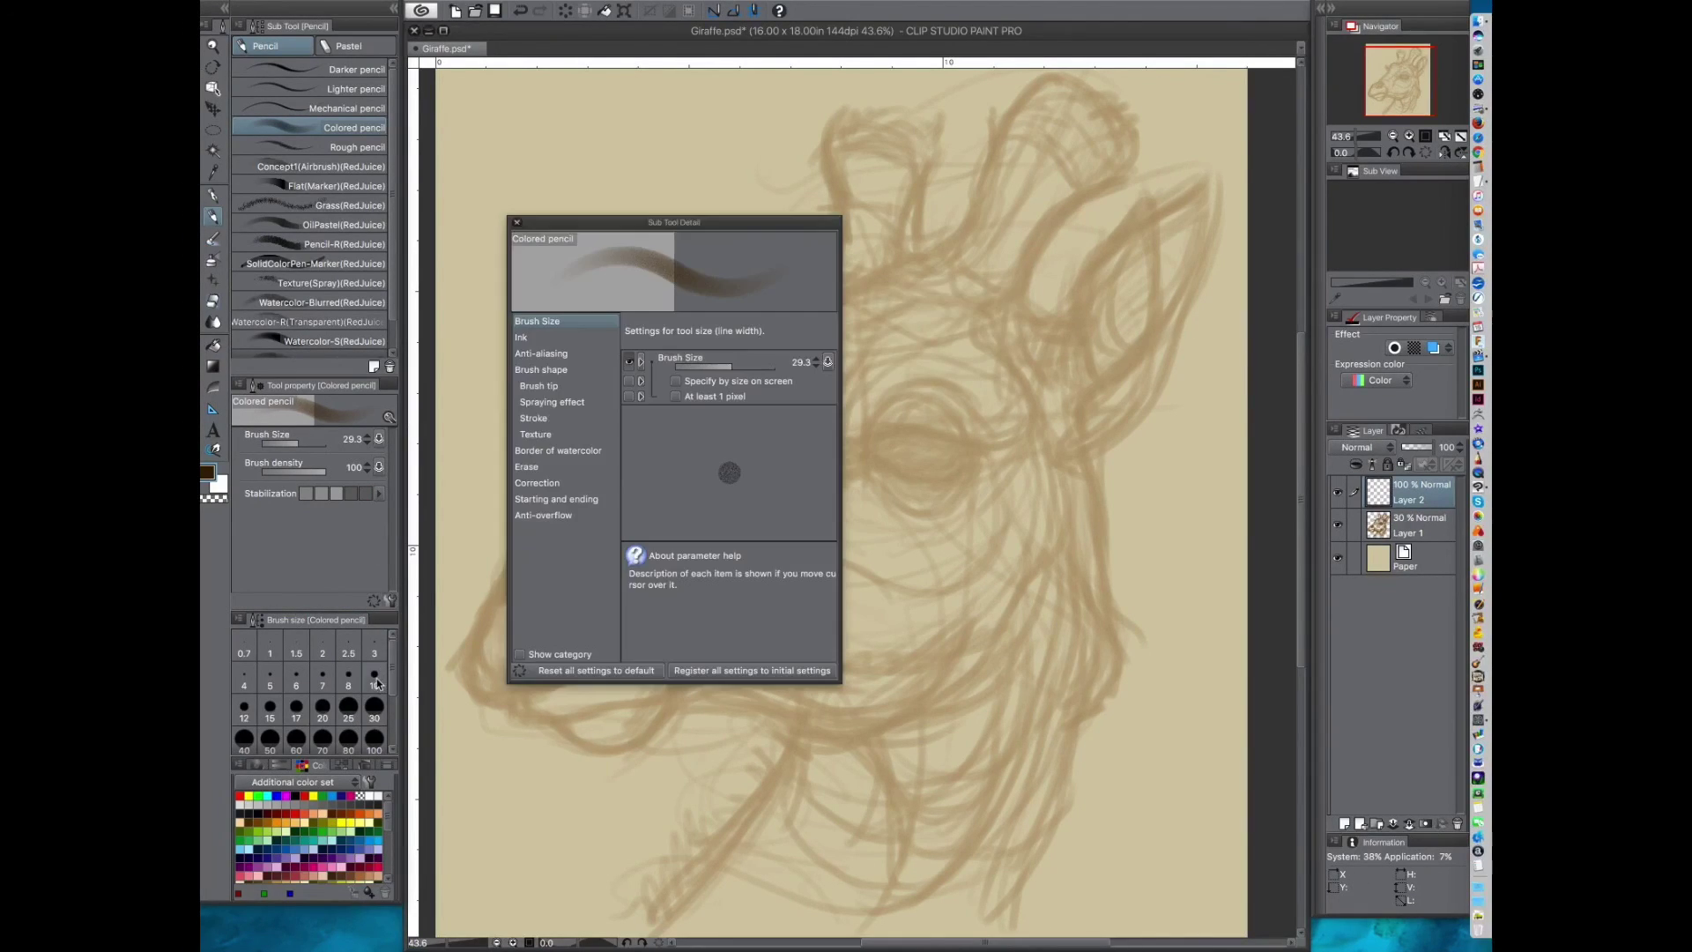
drag(674, 223, 840, 175)
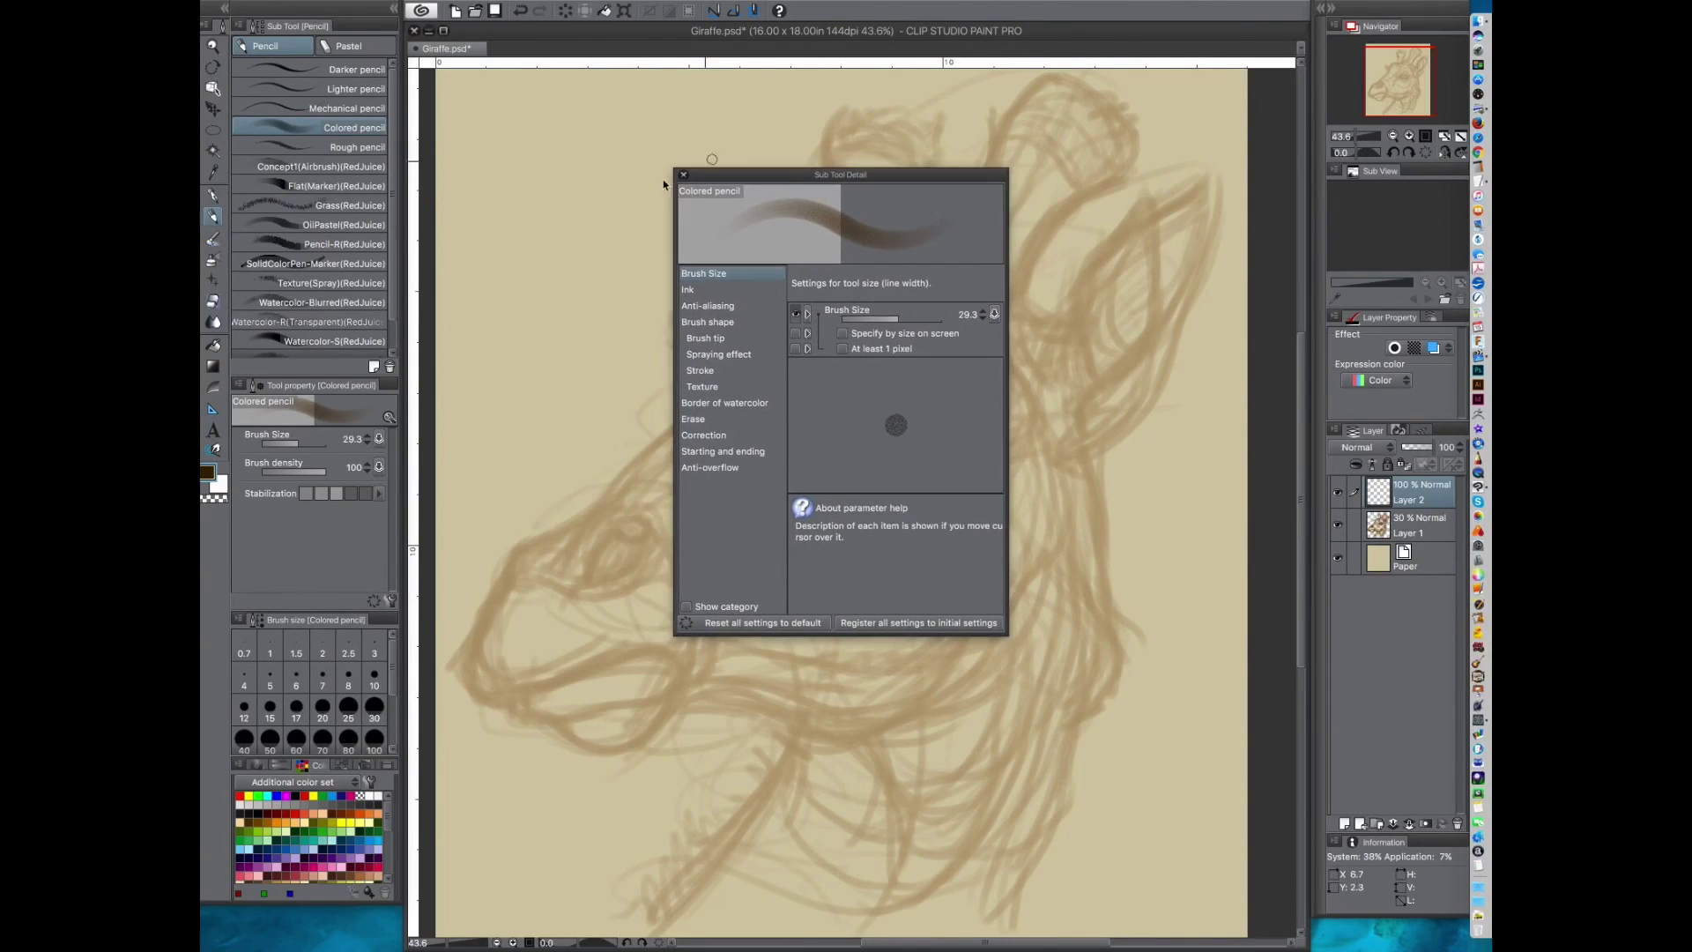
click(698, 293)
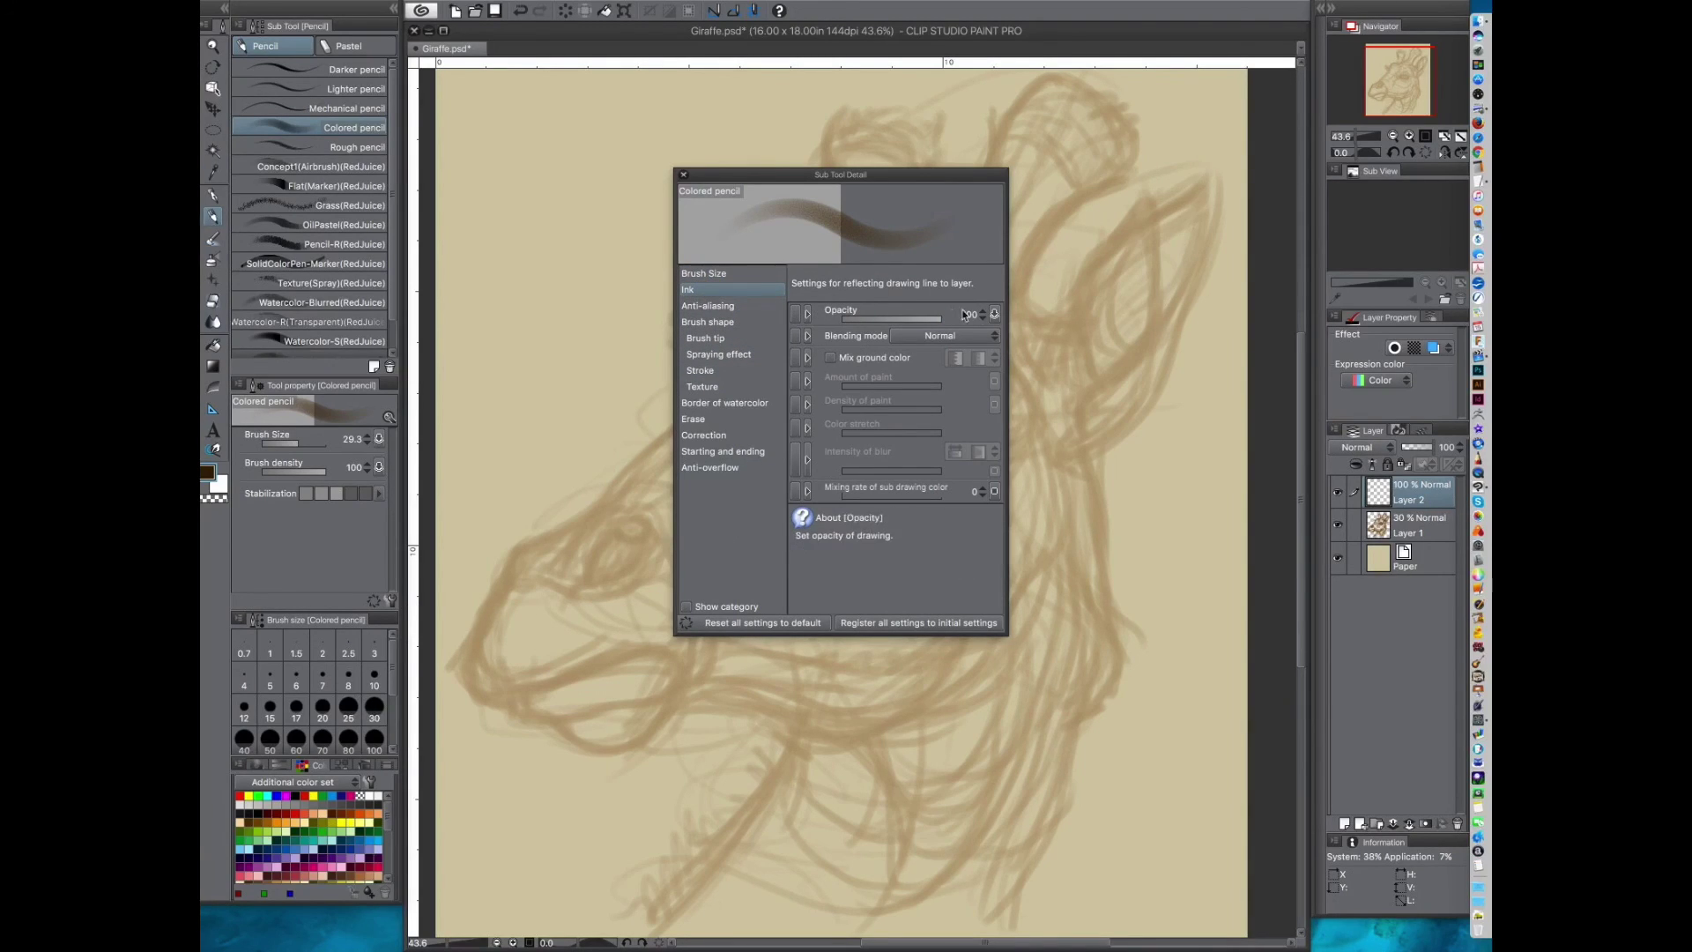
click(995, 314)
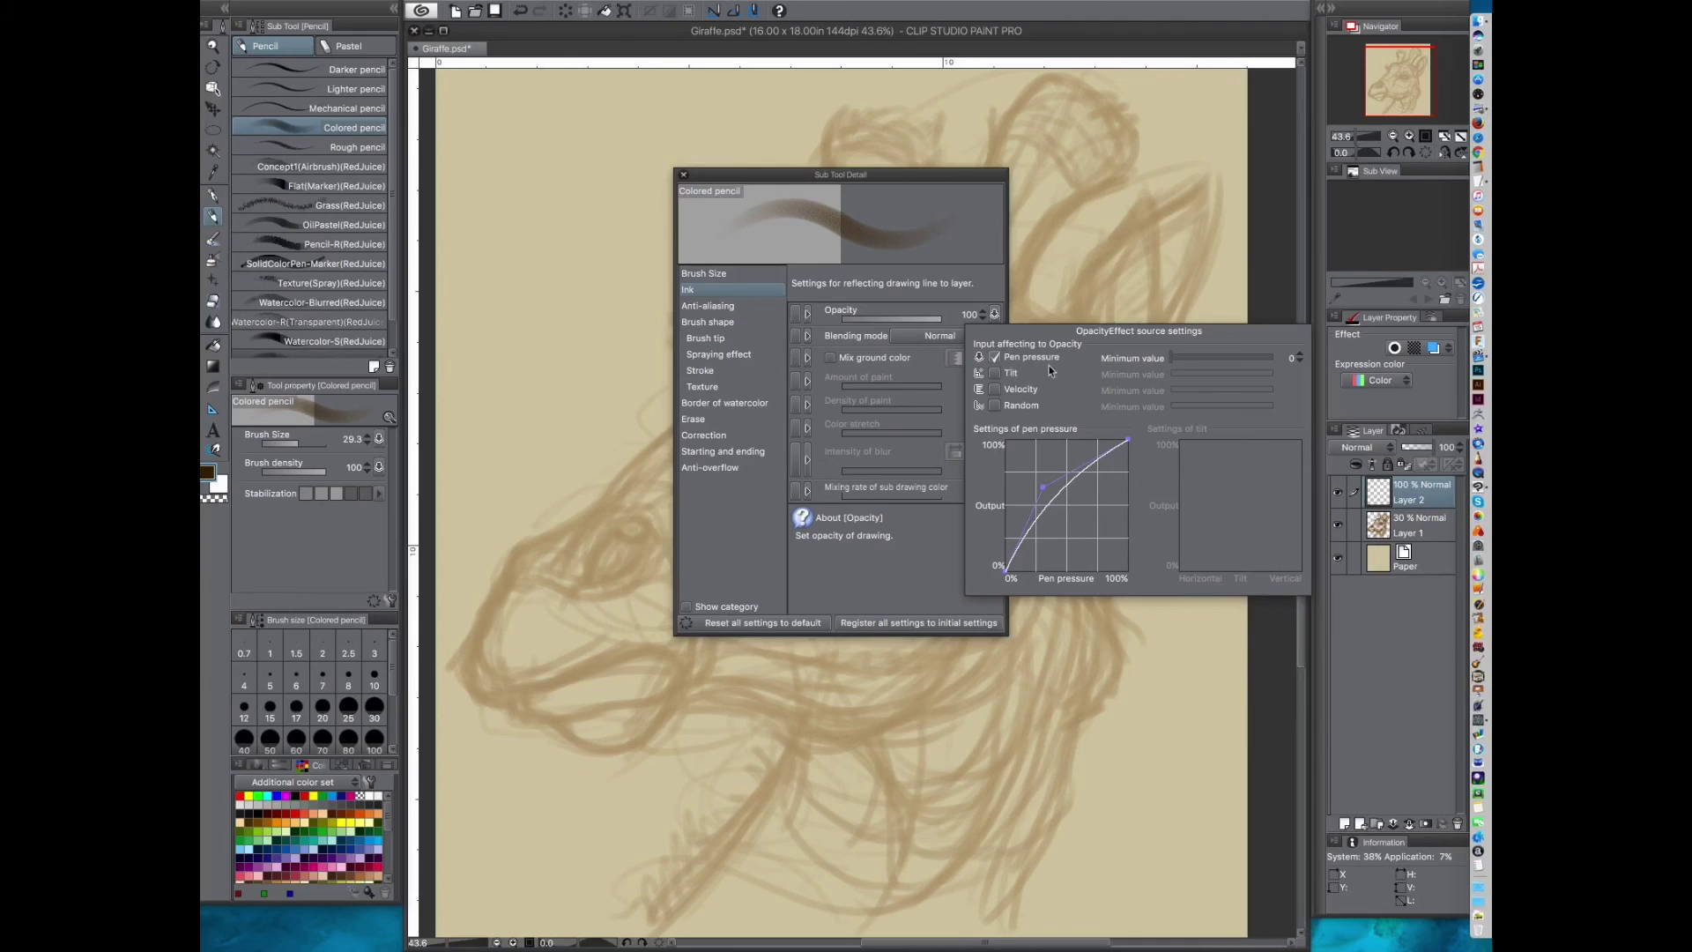
click(996, 357)
click(996, 357)
click(996, 357)
click(996, 357)
click(996, 358)
click(995, 357)
mouse_move(1042, 486)
mouse_down()
mouse_move(1083, 536)
mouse_move(1030, 493)
mouse_up()
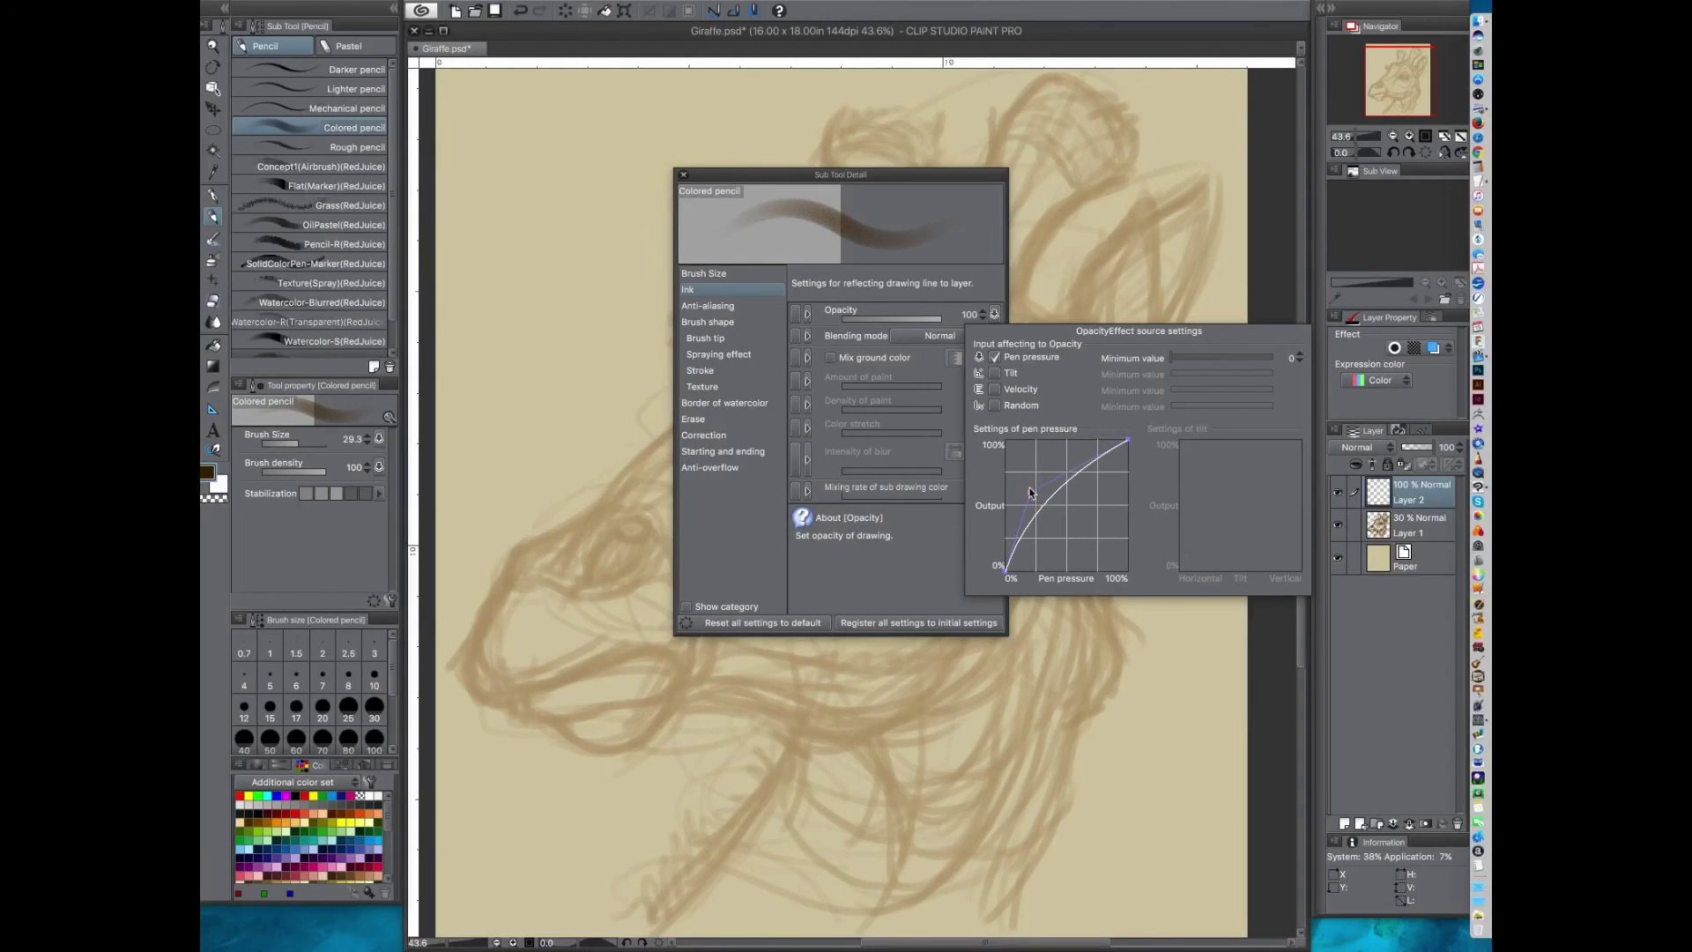
click(975, 240)
Step: Check the Colored pencil's brush tip settings, then try a test stroke on the canvas and undo it
click(718, 340)
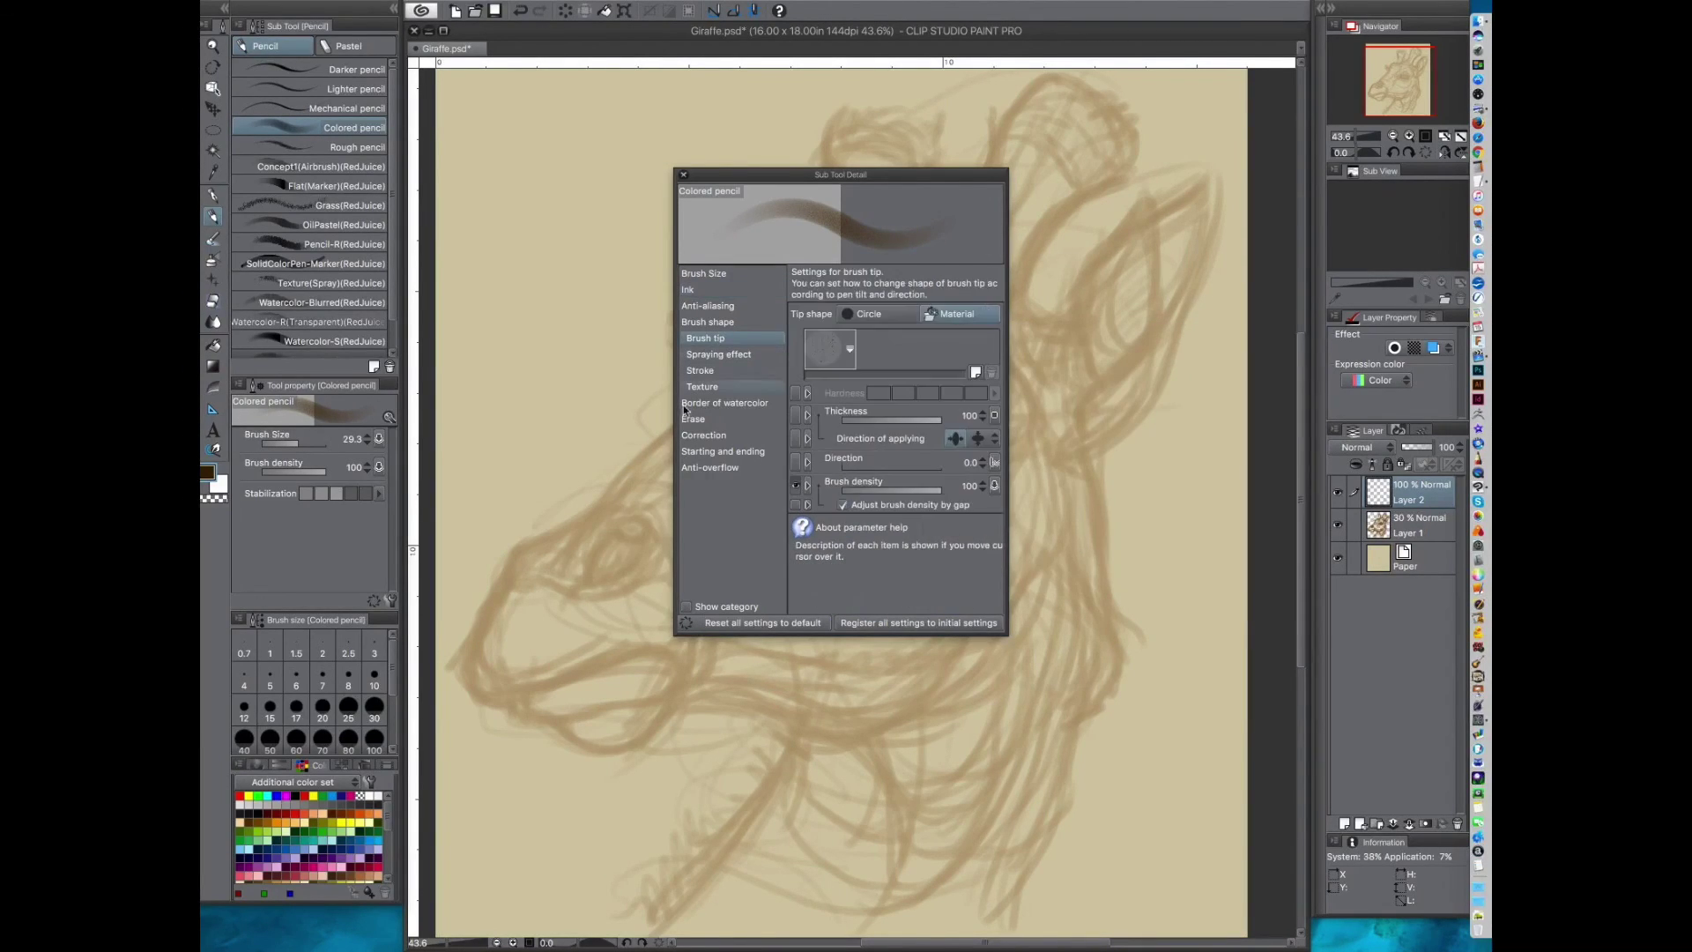
mouse_move(931, 424)
mouse_down()
mouse_move(865, 423)
mouse_move(976, 429)
mouse_up()
drag(780, 174, 719, 196)
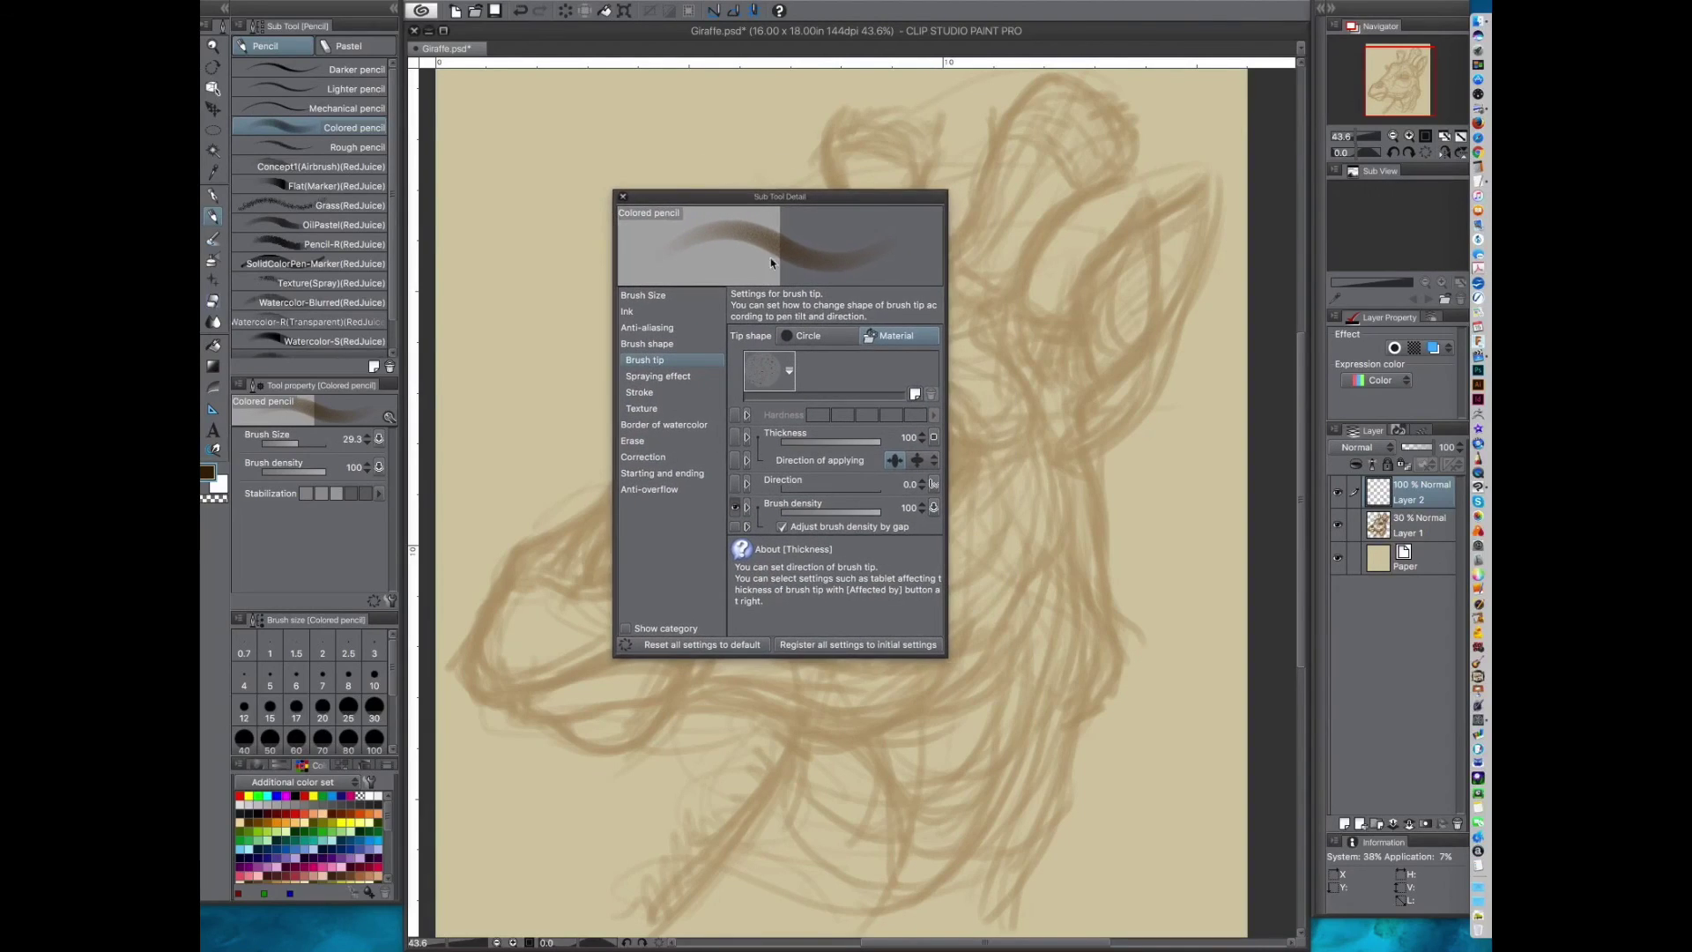
click(623, 196)
mouse_move(661, 282)
mouse_down()
mouse_move(605, 403)
mouse_move(600, 539)
mouse_up()
key(ctrl+z)
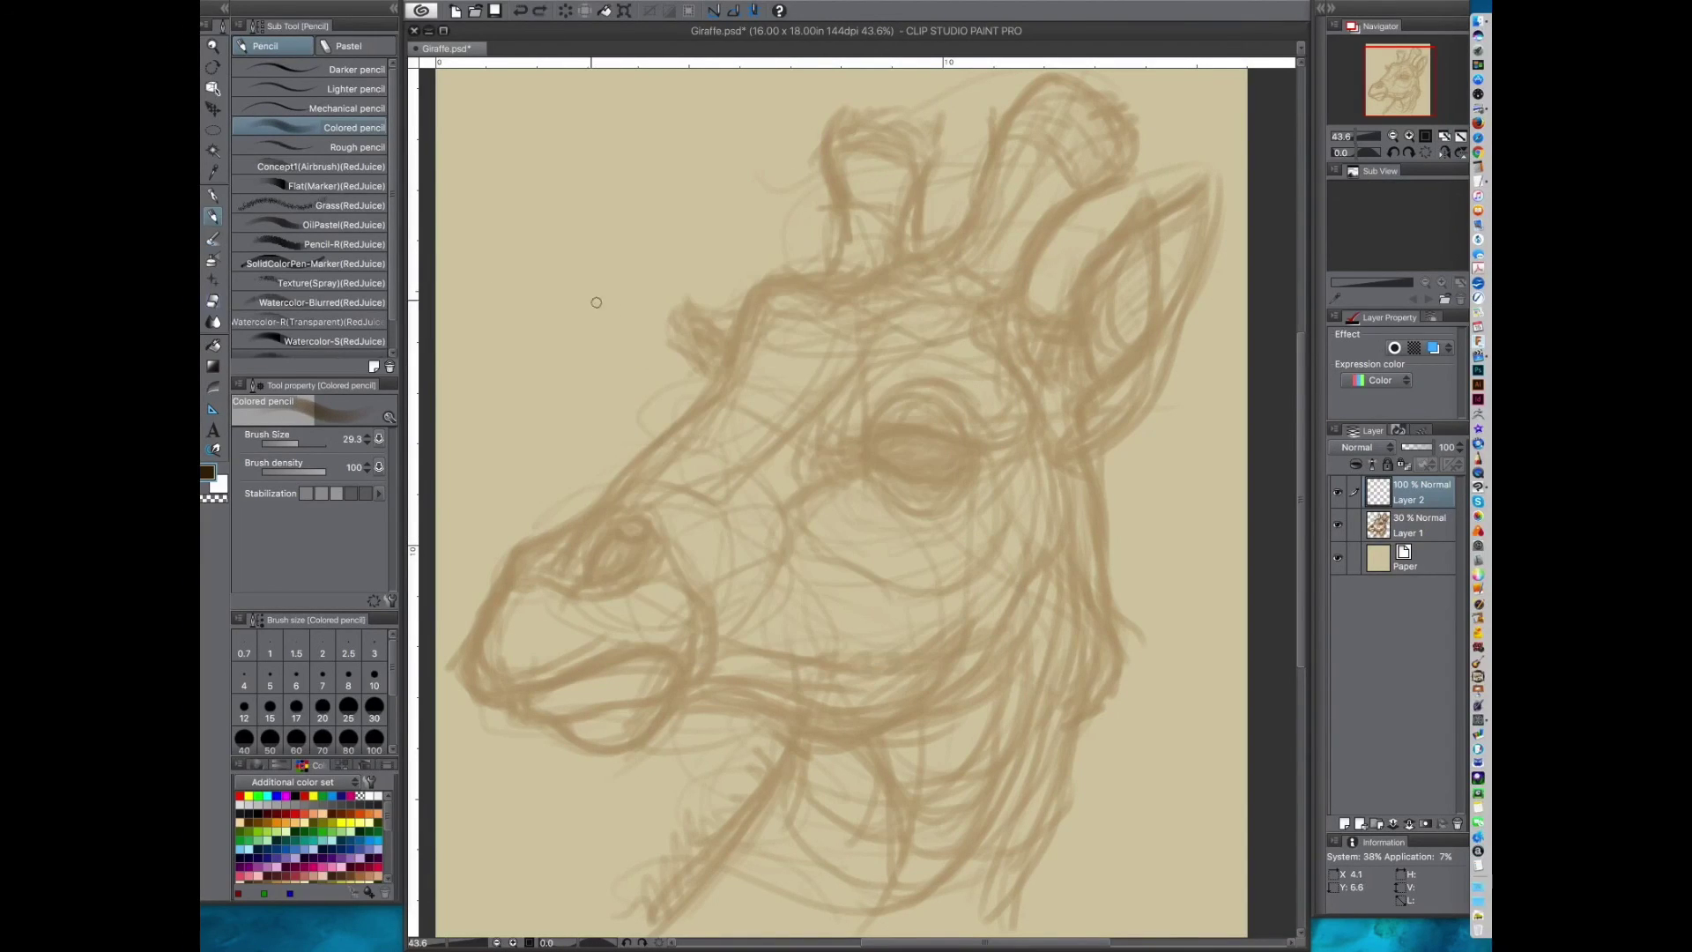
Step: Try the Rough pencil with test strokes, enlarging its brush size to 41.3, and undo the strokes
click(341, 150)
drag(546, 358, 608, 431)
key(ctrl+z)
key(bracketright)
mouse_move(617, 227)
mouse_down()
mouse_move(551, 388)
mouse_move(537, 529)
mouse_up()
key(ctrl+z)
Step: Try the Rough pencil Thicker tip brush with two test strokes and undo both
scroll(387, 214, down, 1)
click(352, 352)
mouse_move(508, 388)
mouse_down()
mouse_move(586, 392)
mouse_move(566, 574)
mouse_up()
key(ctrl+z)
mouse_move(696, 259)
mouse_down()
mouse_move(595, 430)
mouse_move(626, 625)
mouse_up()
key(ctrl+z)
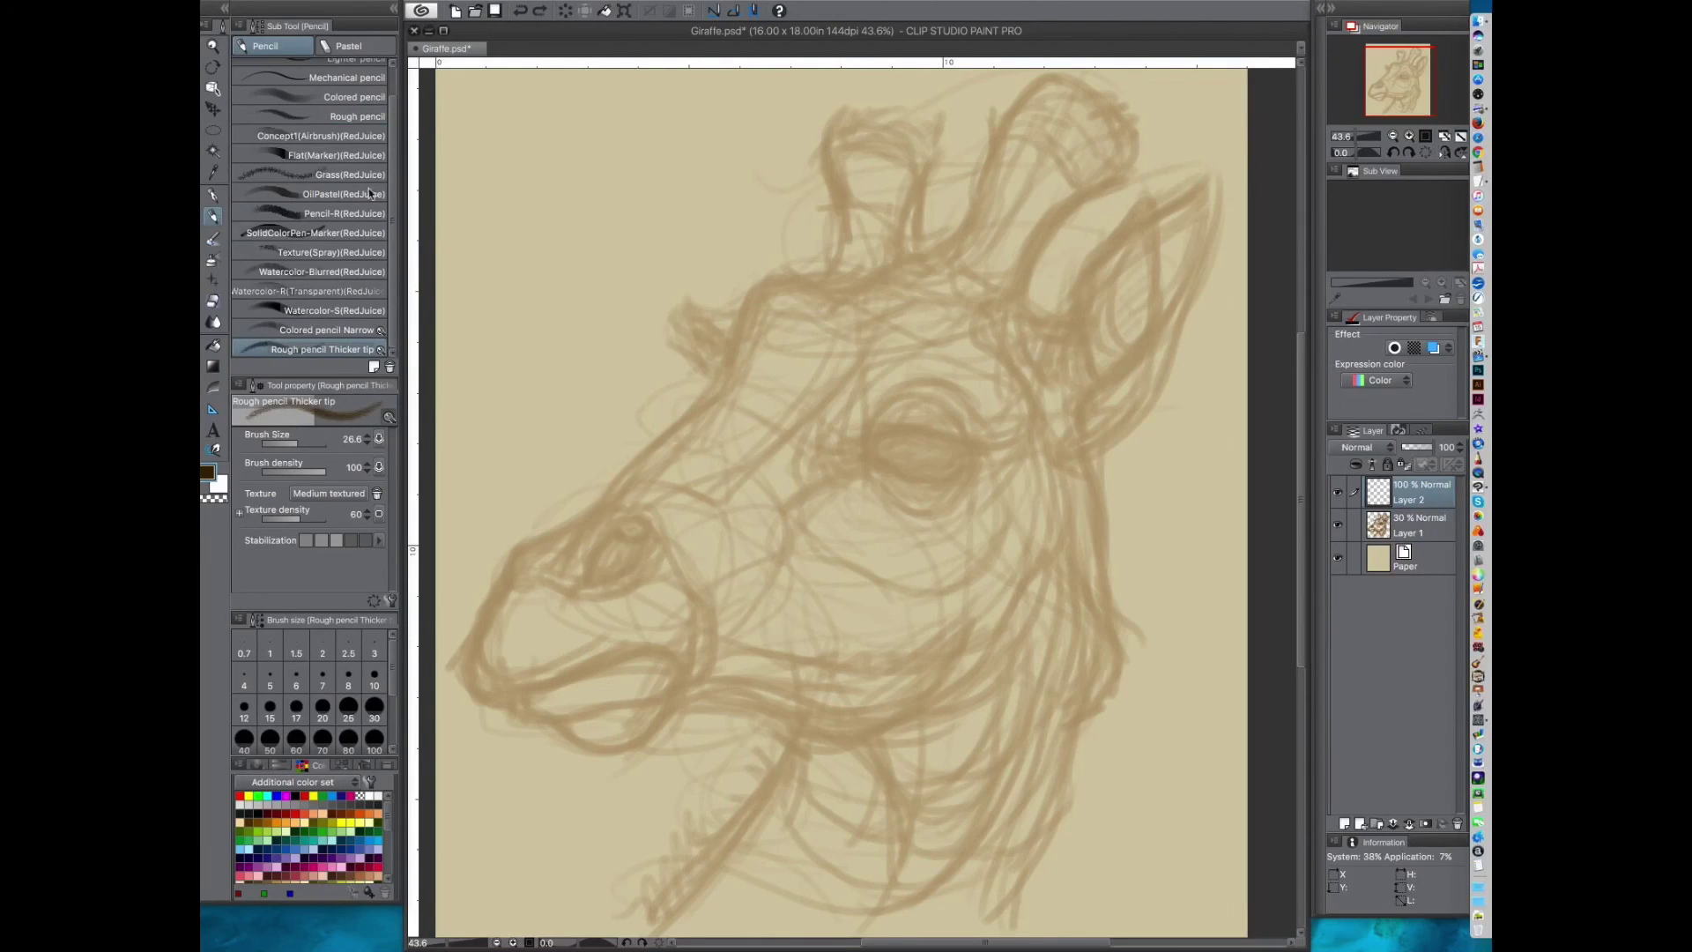
Step: Return to the Rough pencil and make one test stroke, undoing it
click(364, 119)
mouse_move(516, 250)
mouse_down()
mouse_move(593, 336)
mouse_move(585, 565)
mouse_up()
key(ctrl+z)
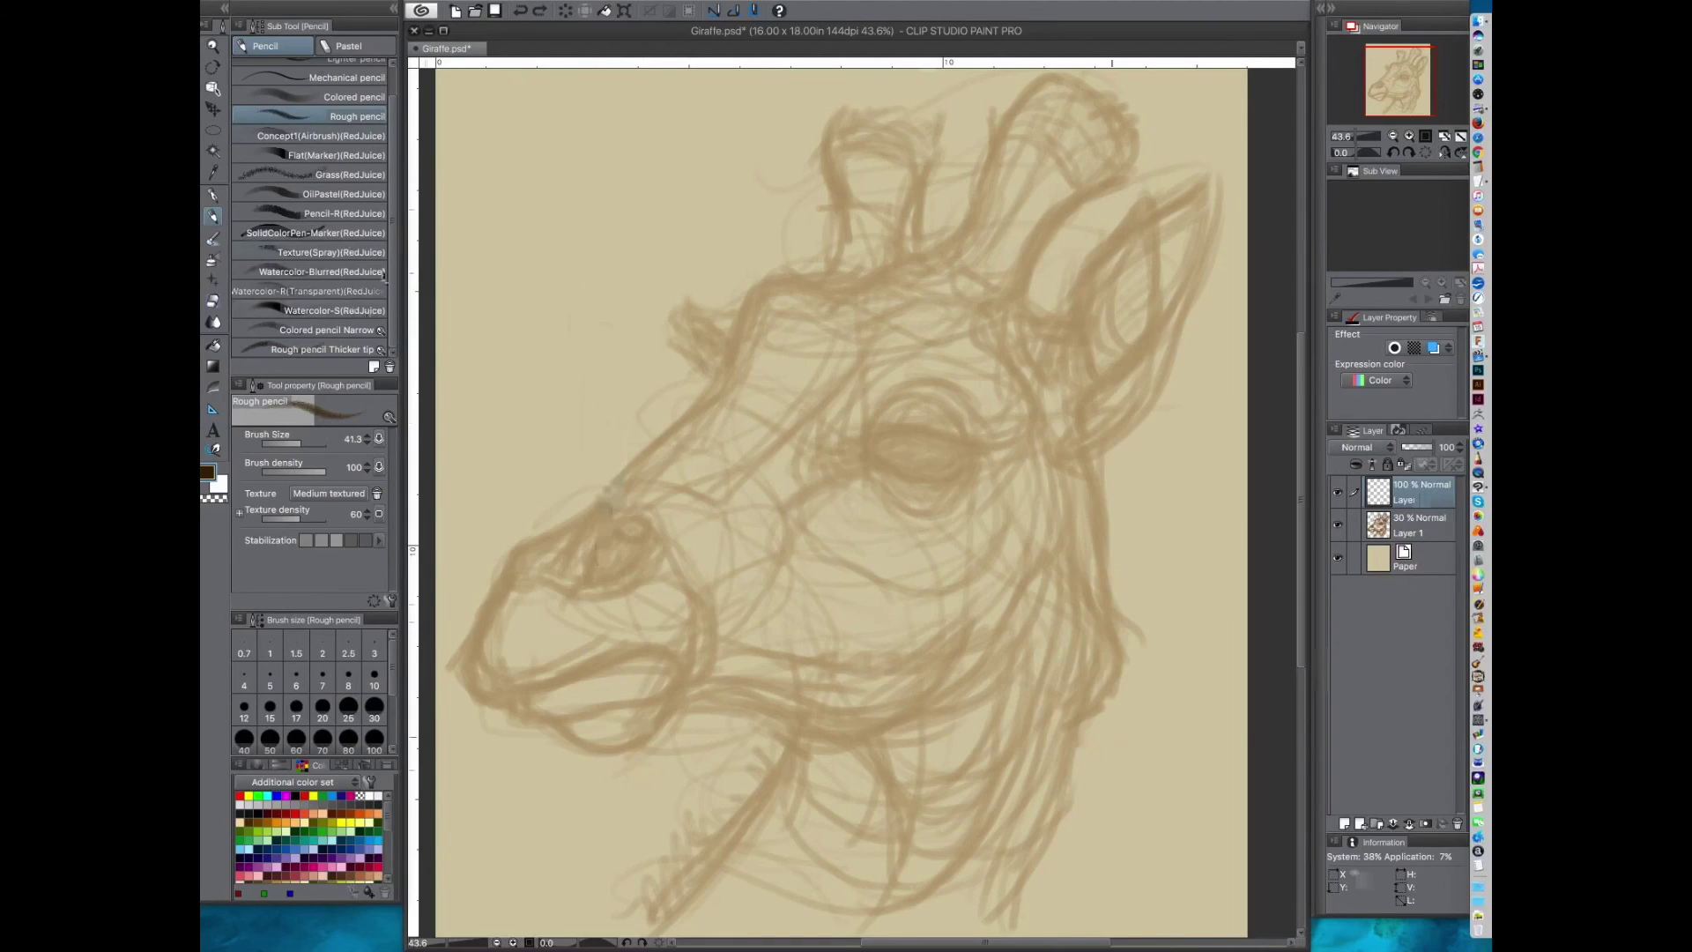
Step: Draw the crown line in front of the horns with short hair tufts, and a curved brow line beneath it
mouse_move(768, 672)
mouse_down()
mouse_move(823, 593)
mouse_move(776, 636)
mouse_up()
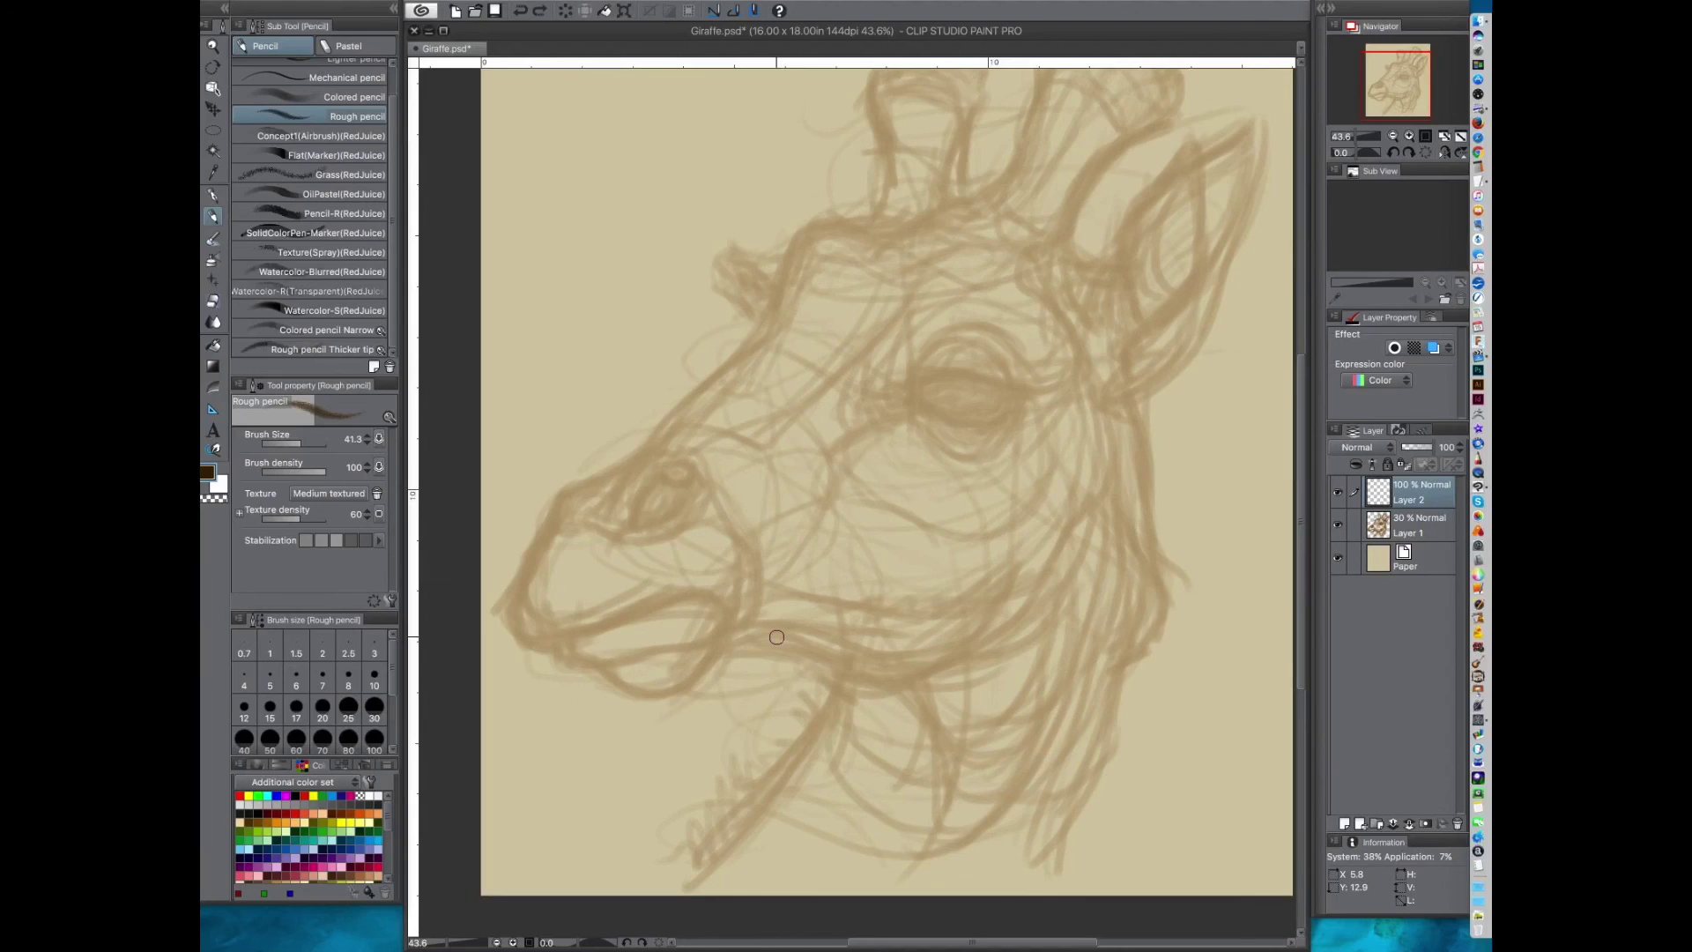
drag(922, 279, 861, 352)
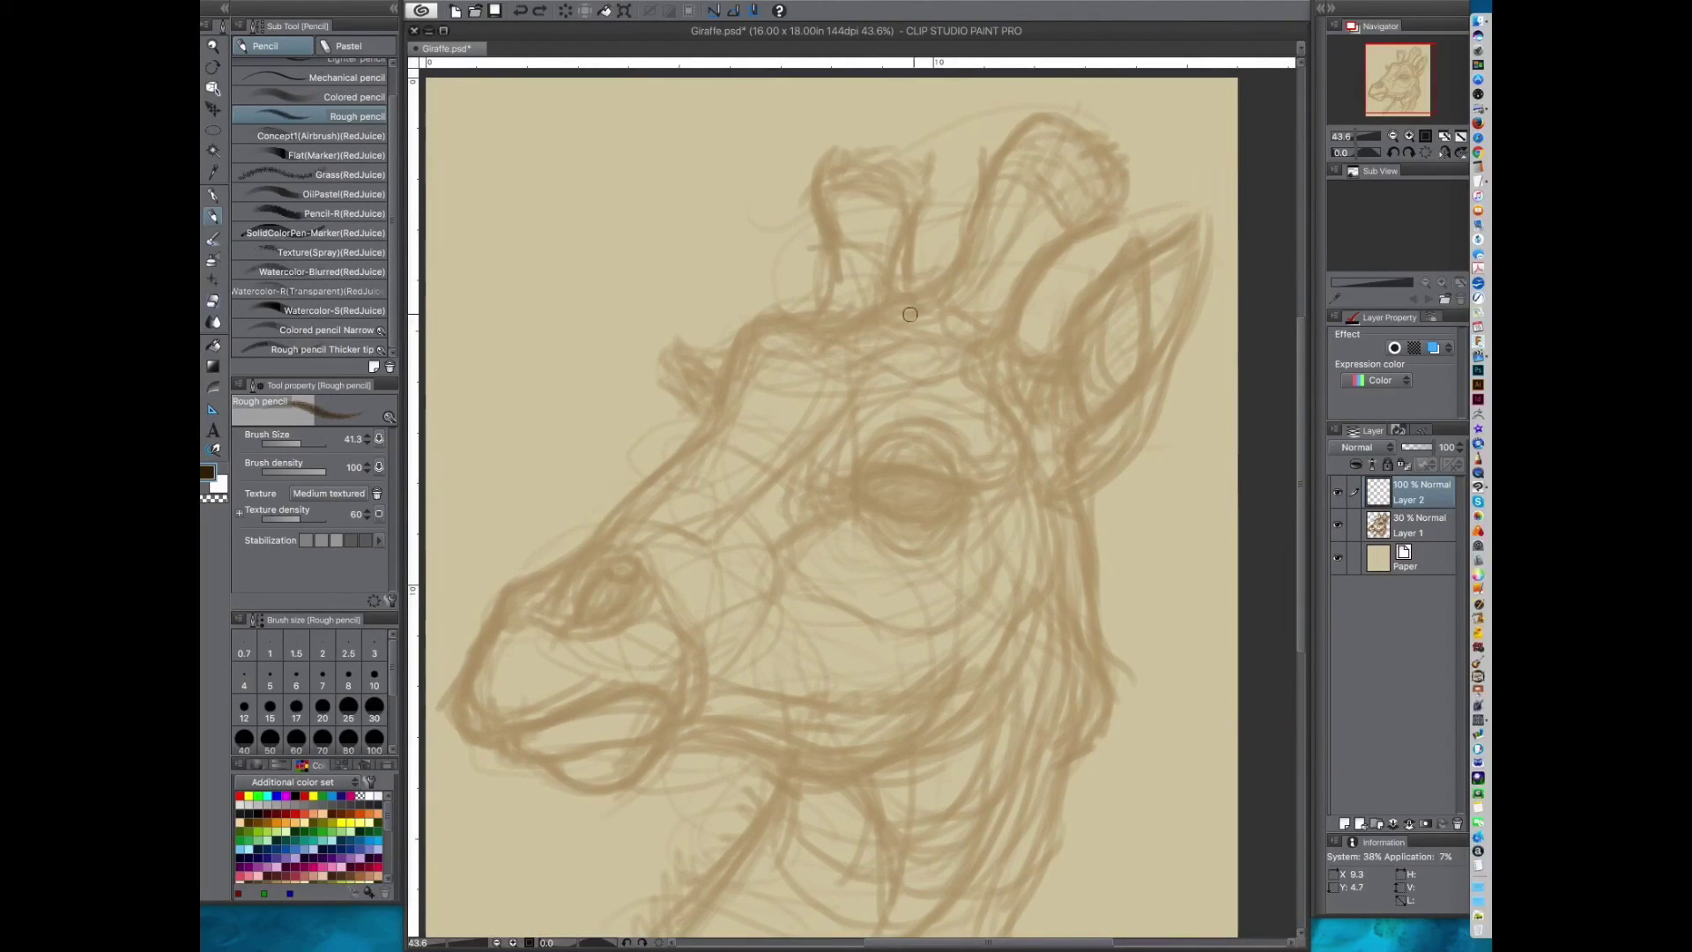
drag(904, 312, 749, 323)
drag(711, 513, 681, 526)
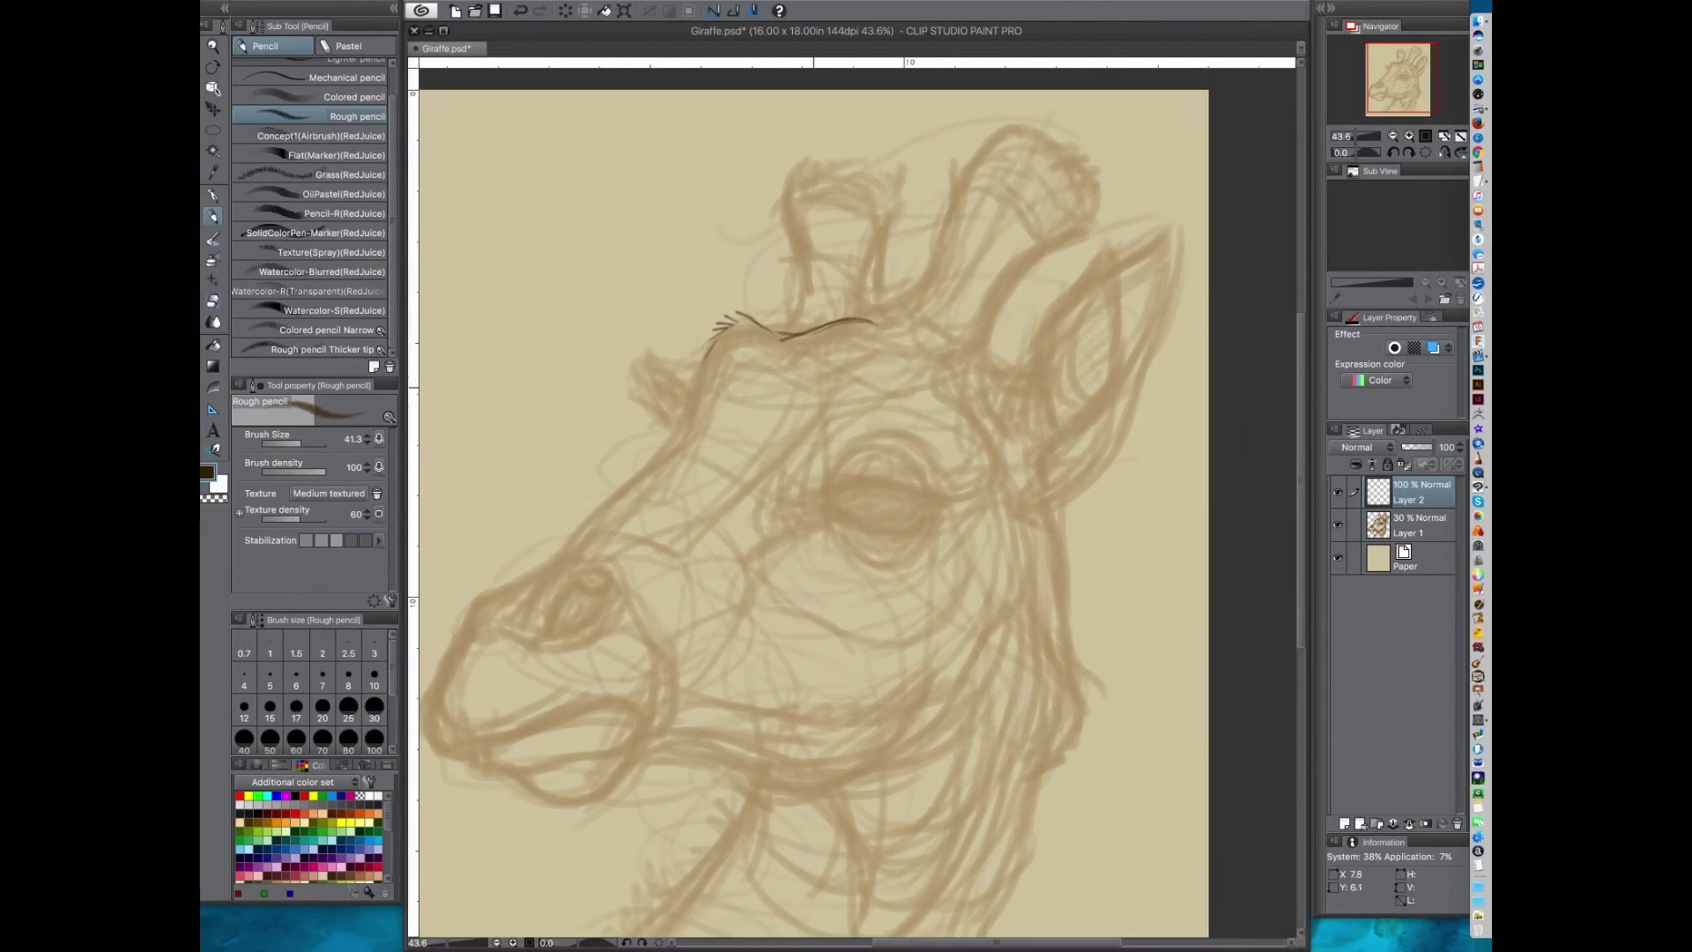
mouse_move(899, 342)
mouse_down()
mouse_move(803, 370)
mouse_move(930, 356)
mouse_move(818, 333)
mouse_move(825, 367)
mouse_up()
mouse_move(1081, 36)
mouse_down()
mouse_move(999, 241)
mouse_move(1084, 33)
mouse_up()
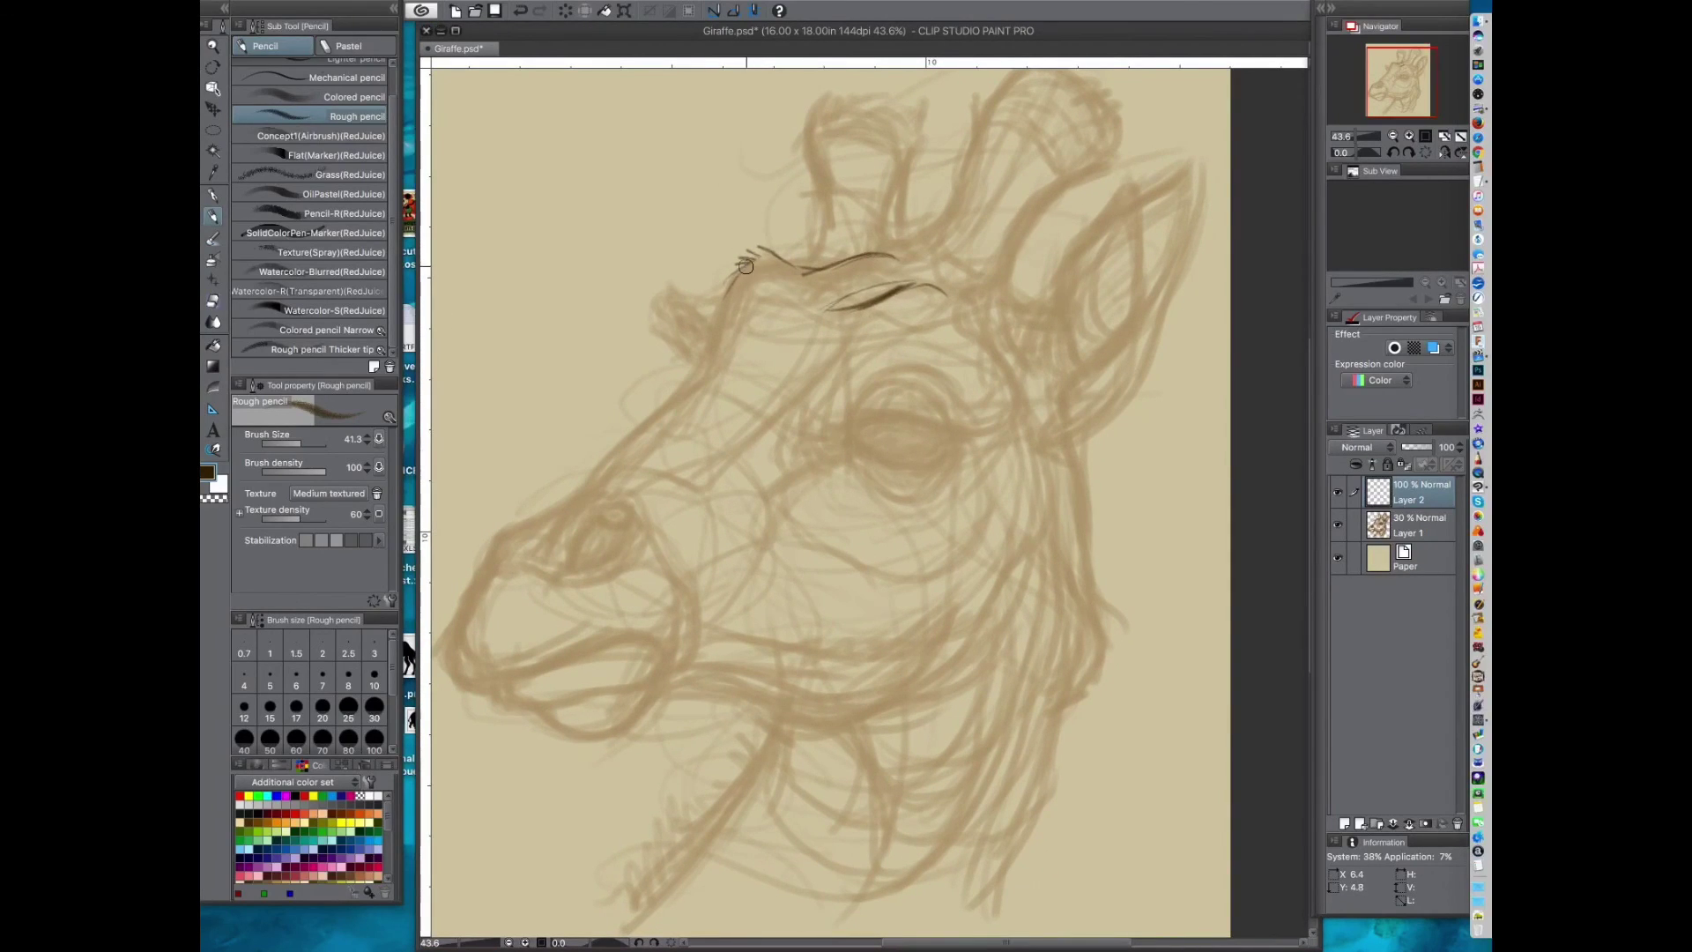
Step: Draw the forehead slope, the small protrusion on its far side, and the nose bridge down toward the nostril
mouse_move(750, 260)
mouse_down()
mouse_move(718, 295)
mouse_move(743, 262)
mouse_move(689, 386)
mouse_up()
mouse_move(734, 273)
mouse_down()
mouse_move(698, 305)
mouse_move(702, 344)
mouse_up()
drag(779, 456, 856, 415)
mouse_move(783, 329)
mouse_down()
mouse_move(707, 382)
mouse_move(659, 454)
mouse_up()
Step: Draw dark strokes on both sides of the front horn's base
drag(845, 544, 733, 684)
drag(873, 468, 838, 507)
mouse_move(712, 400)
mouse_down()
mouse_move(747, 372)
mouse_move(829, 357)
mouse_move(849, 372)
mouse_move(832, 321)
mouse_move(747, 374)
mouse_move(747, 334)
mouse_up()
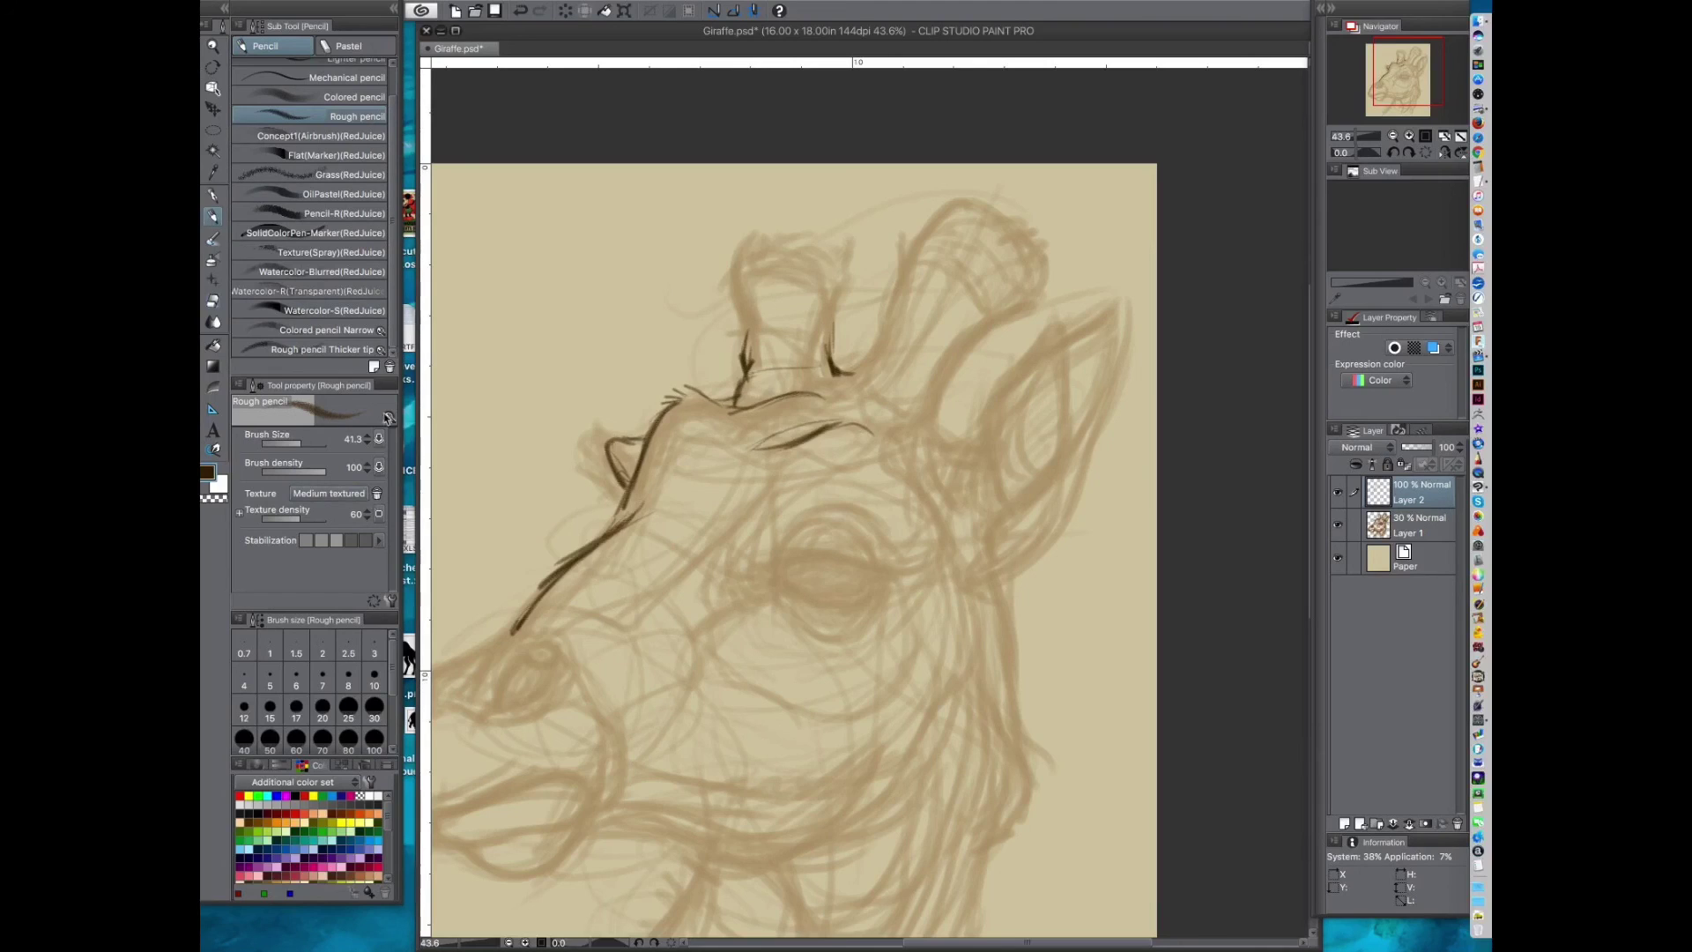
Step: Make the Rough pencil's ink opacity follow pen pressure with a lowered curve, and test it with a stroke that is undone
click(376, 602)
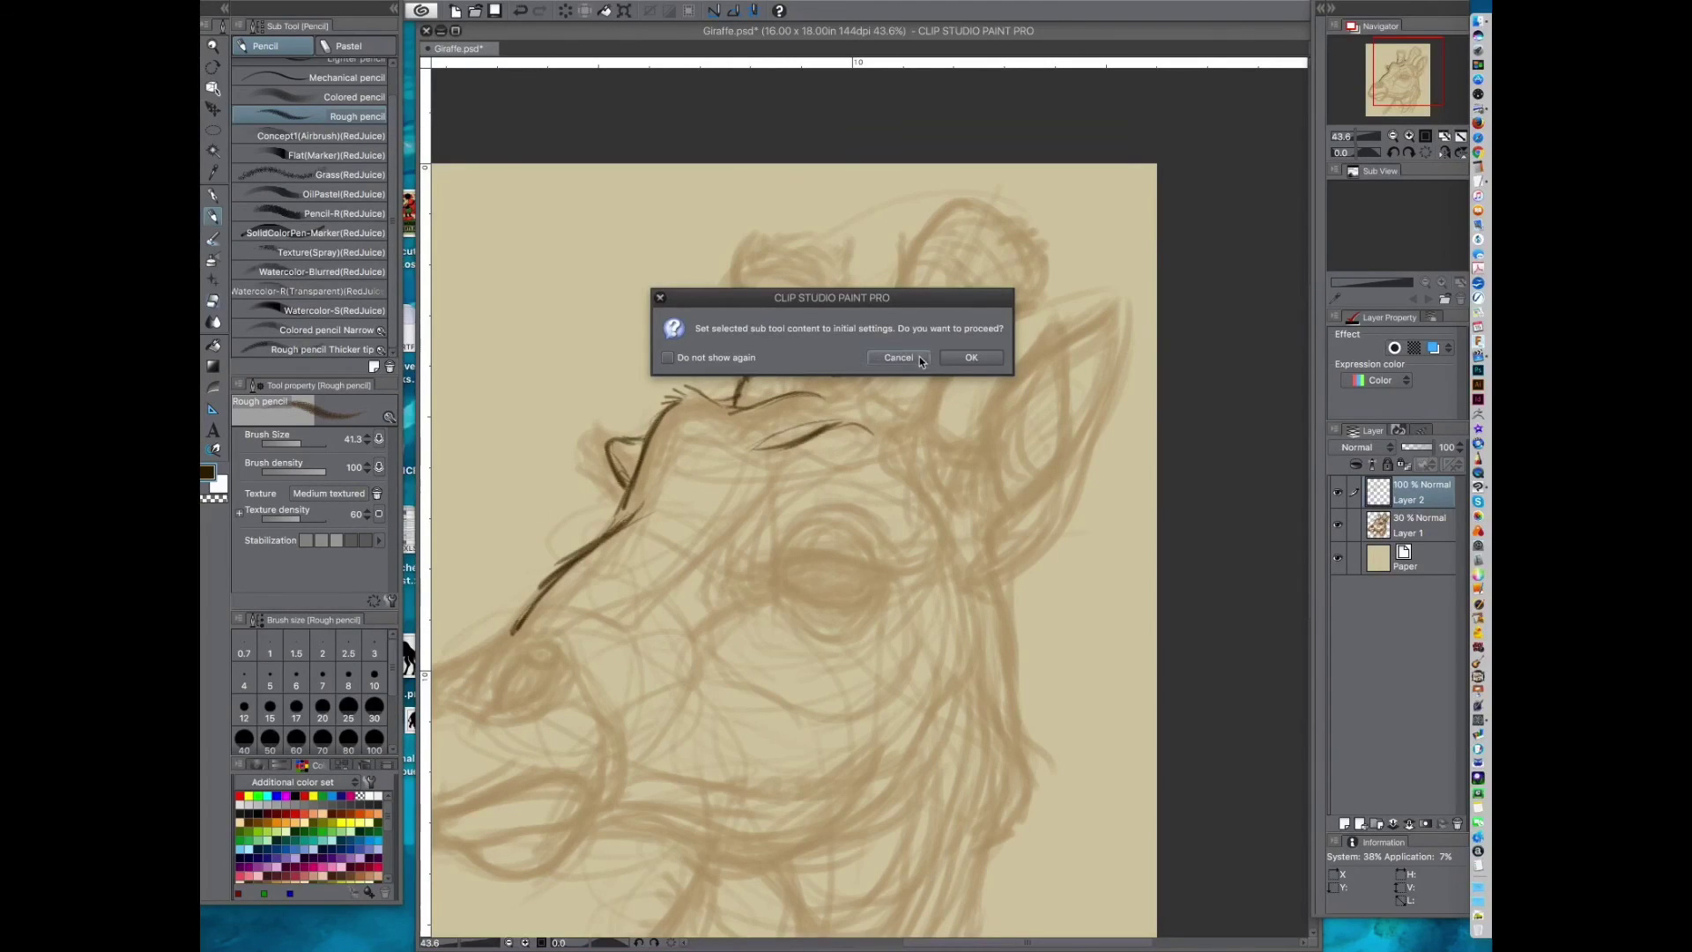
click(970, 357)
click(392, 600)
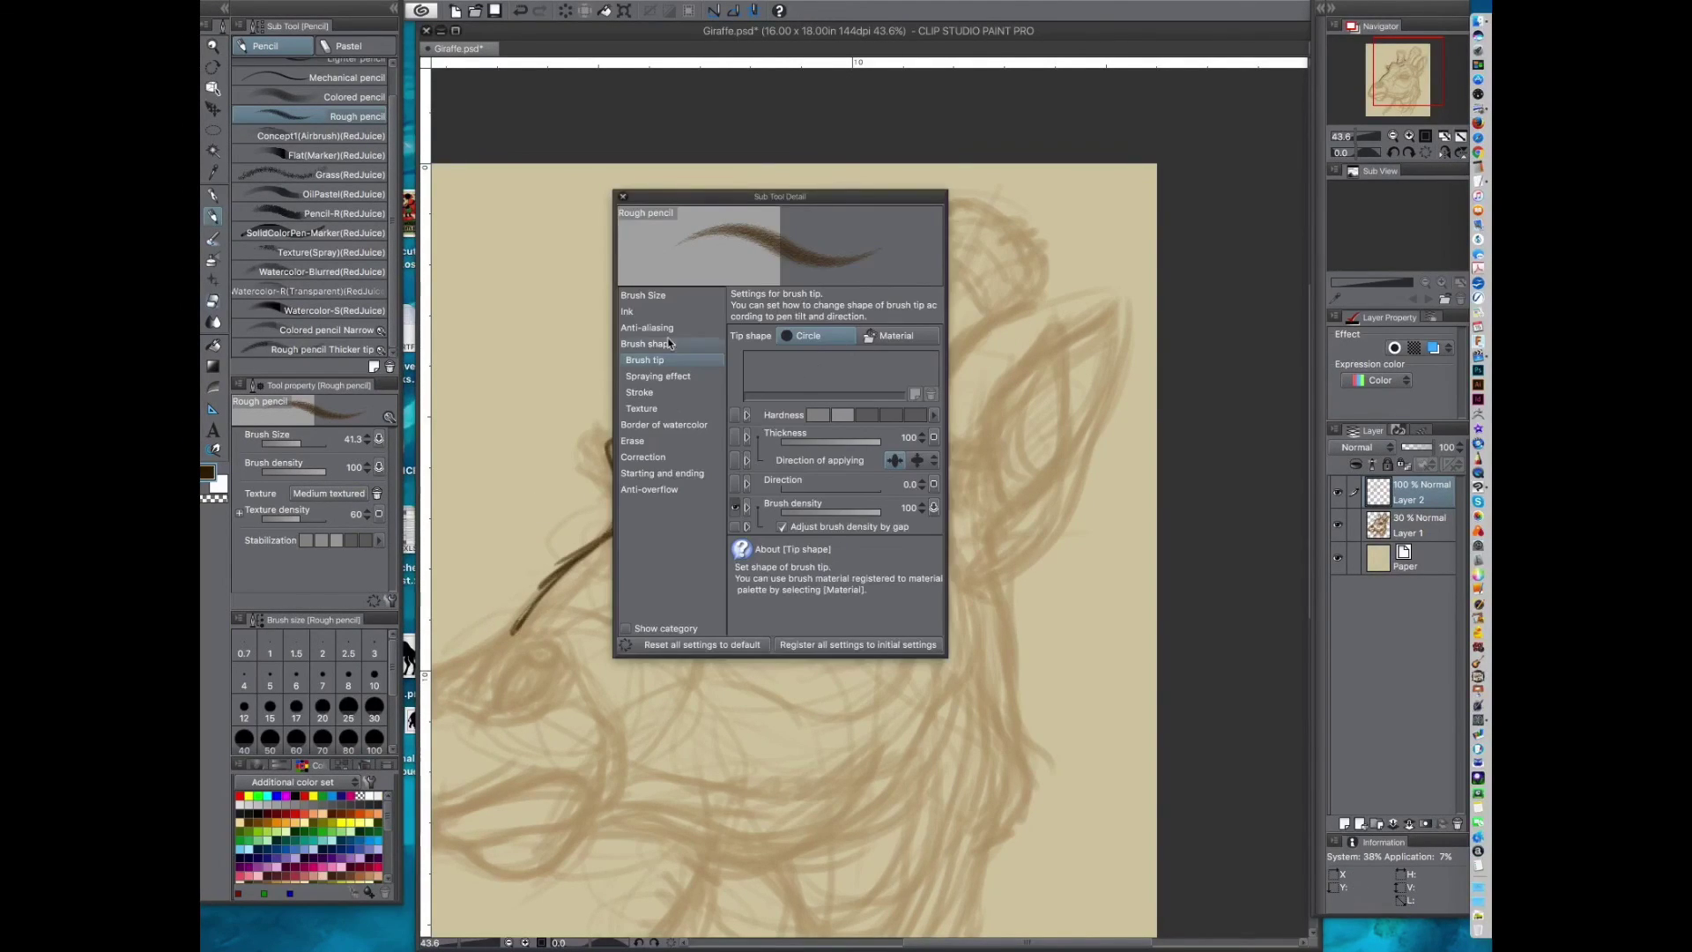
click(634, 311)
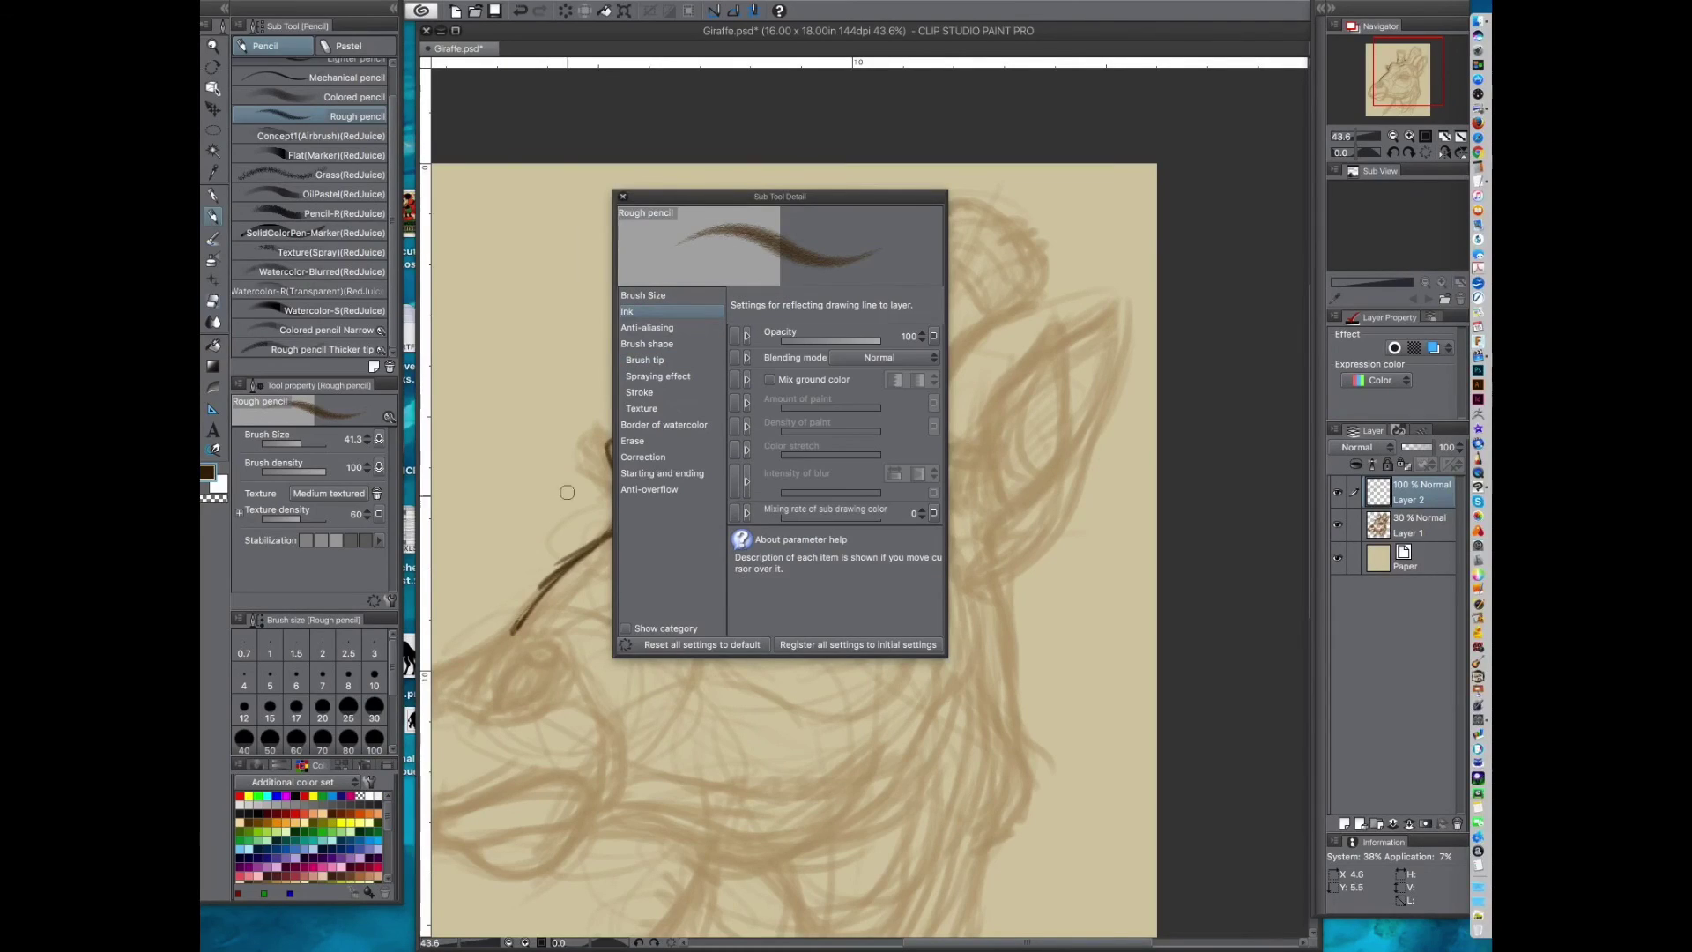
click(933, 335)
click(934, 379)
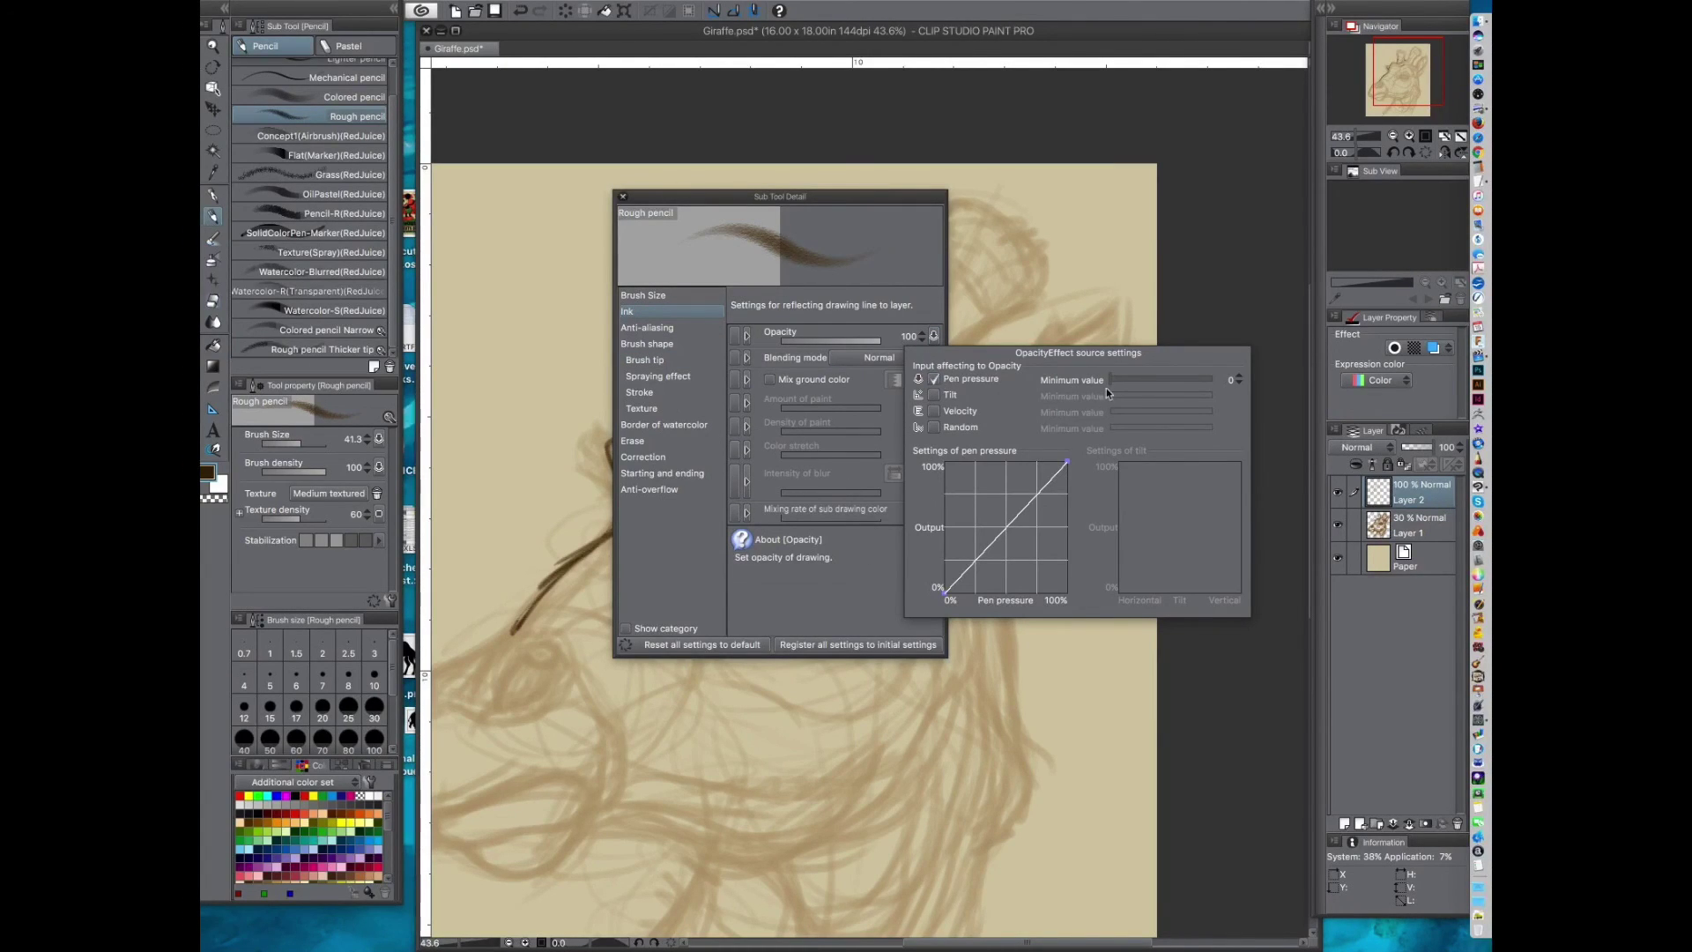
mouse_move(1009, 524)
mouse_down()
mouse_move(993, 525)
mouse_move(1011, 554)
mouse_up()
click(622, 197)
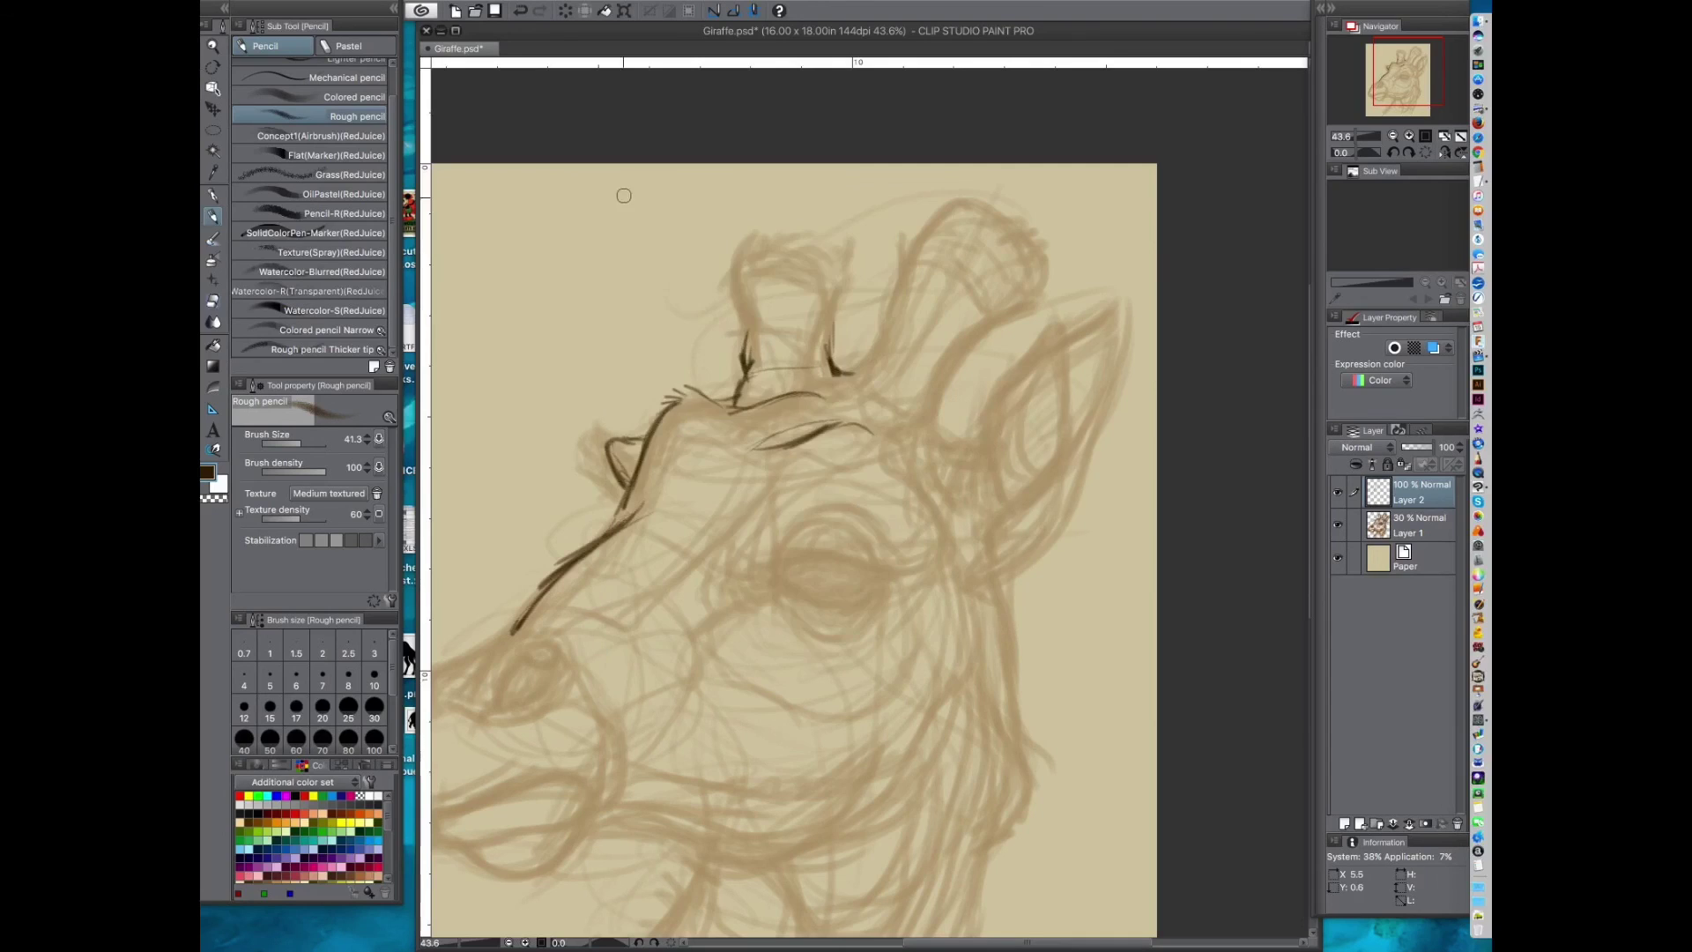
mouse_move(630, 302)
mouse_down()
mouse_move(533, 419)
mouse_move(538, 474)
mouse_up()
key(ctrl+z)
Step: Outline the front horn with dark strokes and a ragged tufted top, adding light shading inside and at its base
scroll(788, 524, up, 2)
mouse_move(728, 435)
mouse_down()
mouse_move(728, 306)
mouse_move(729, 323)
mouse_move(778, 294)
mouse_move(732, 341)
mouse_move(735, 299)
mouse_move(747, 386)
mouse_up()
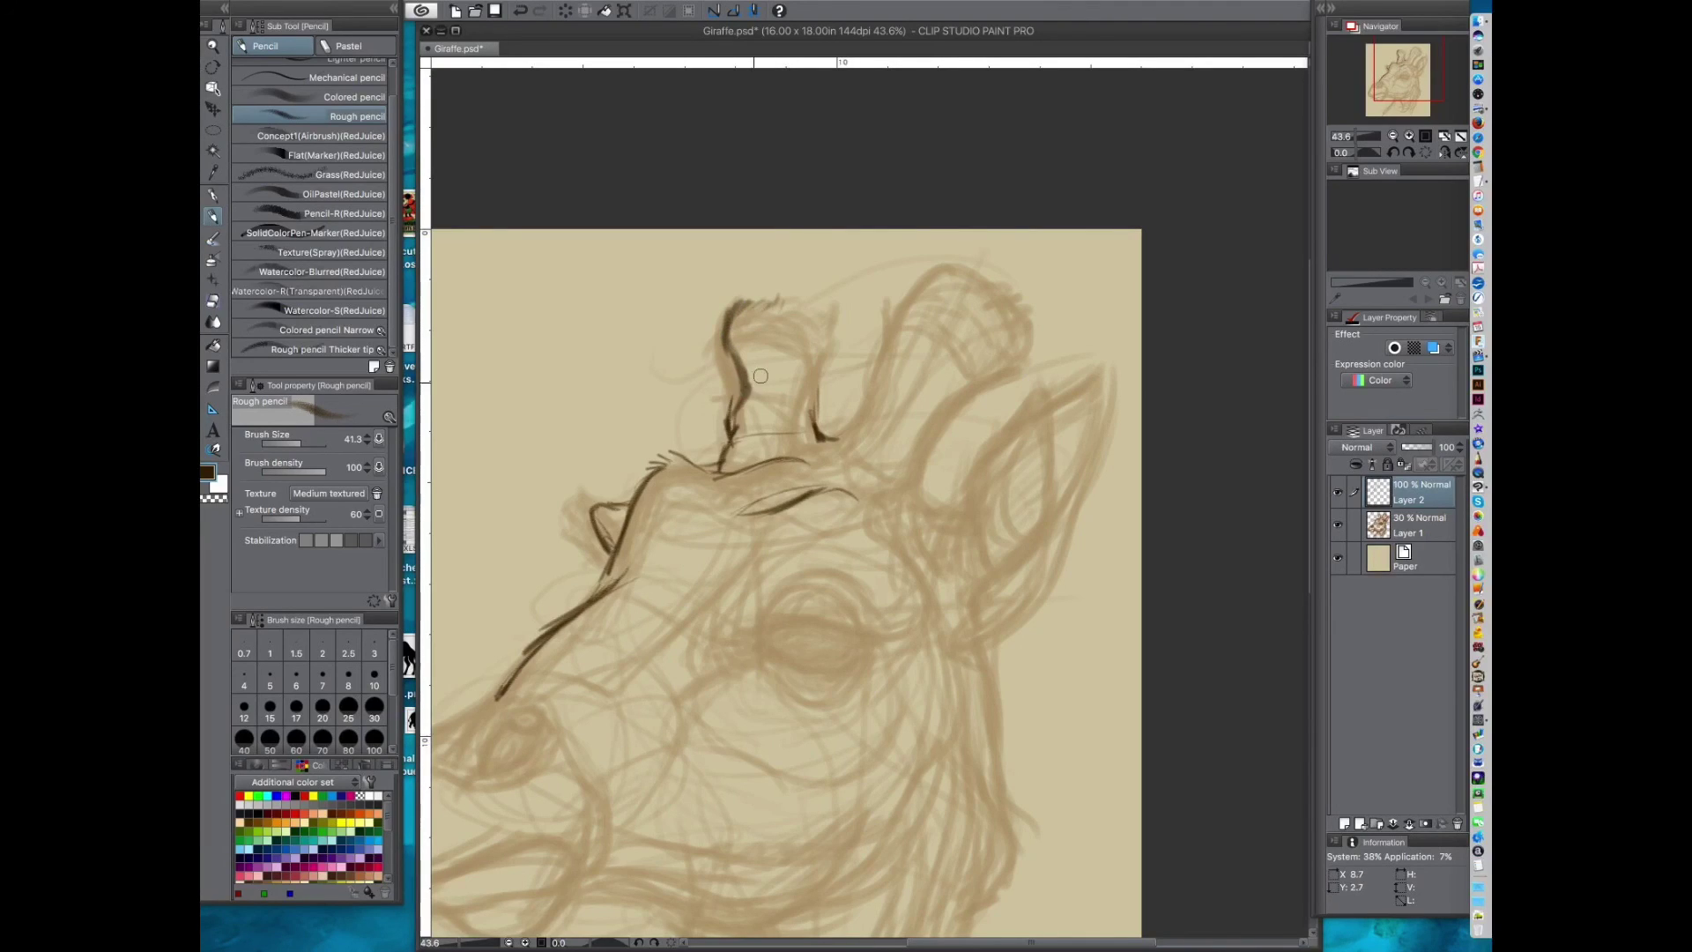
mouse_move(761, 301)
mouse_down()
mouse_move(845, 316)
mouse_move(816, 436)
mouse_up()
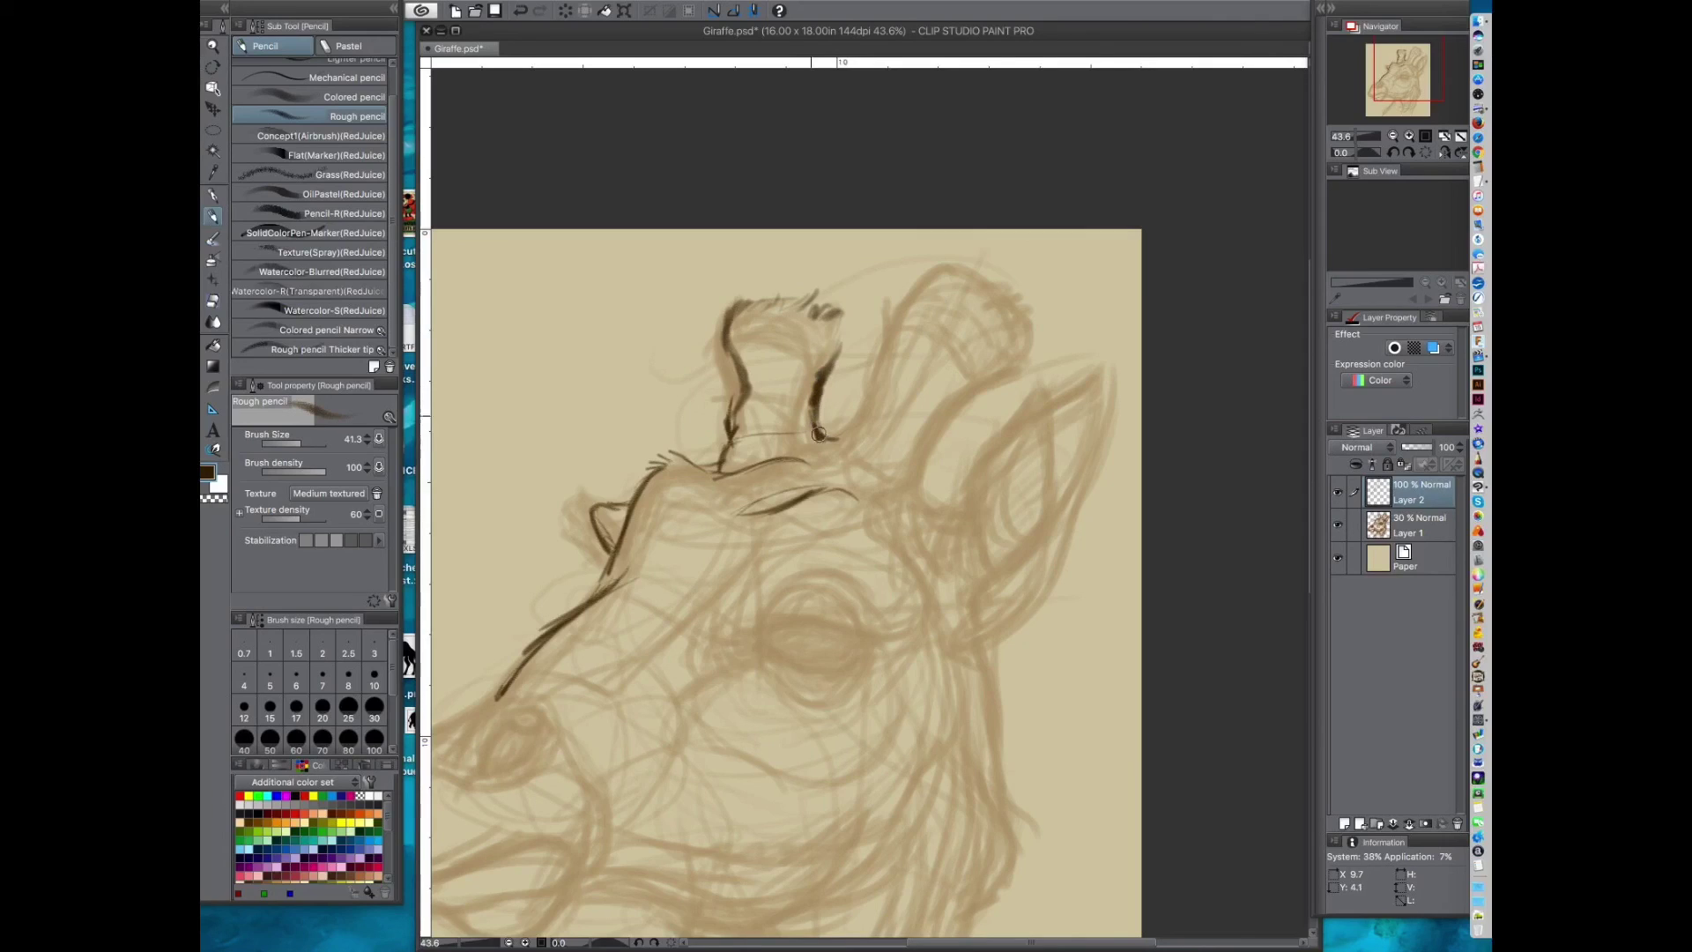
mouse_move(812, 374)
mouse_down()
mouse_move(843, 318)
mouse_move(834, 343)
mouse_up()
mouse_move(724, 327)
mouse_down()
mouse_move(755, 374)
mouse_move(730, 453)
mouse_move(762, 469)
mouse_move(824, 403)
mouse_move(757, 407)
mouse_move(721, 437)
mouse_up()
drag(858, 450, 837, 473)
mouse_move(742, 336)
mouse_down()
mouse_move(780, 381)
mouse_move(821, 320)
mouse_move(781, 349)
mouse_up()
Step: Outline the rear horn from its base around the tufted tip and down its back edge to the head
mouse_move(708, 609)
mouse_down()
mouse_move(820, 517)
mouse_move(681, 558)
mouse_up()
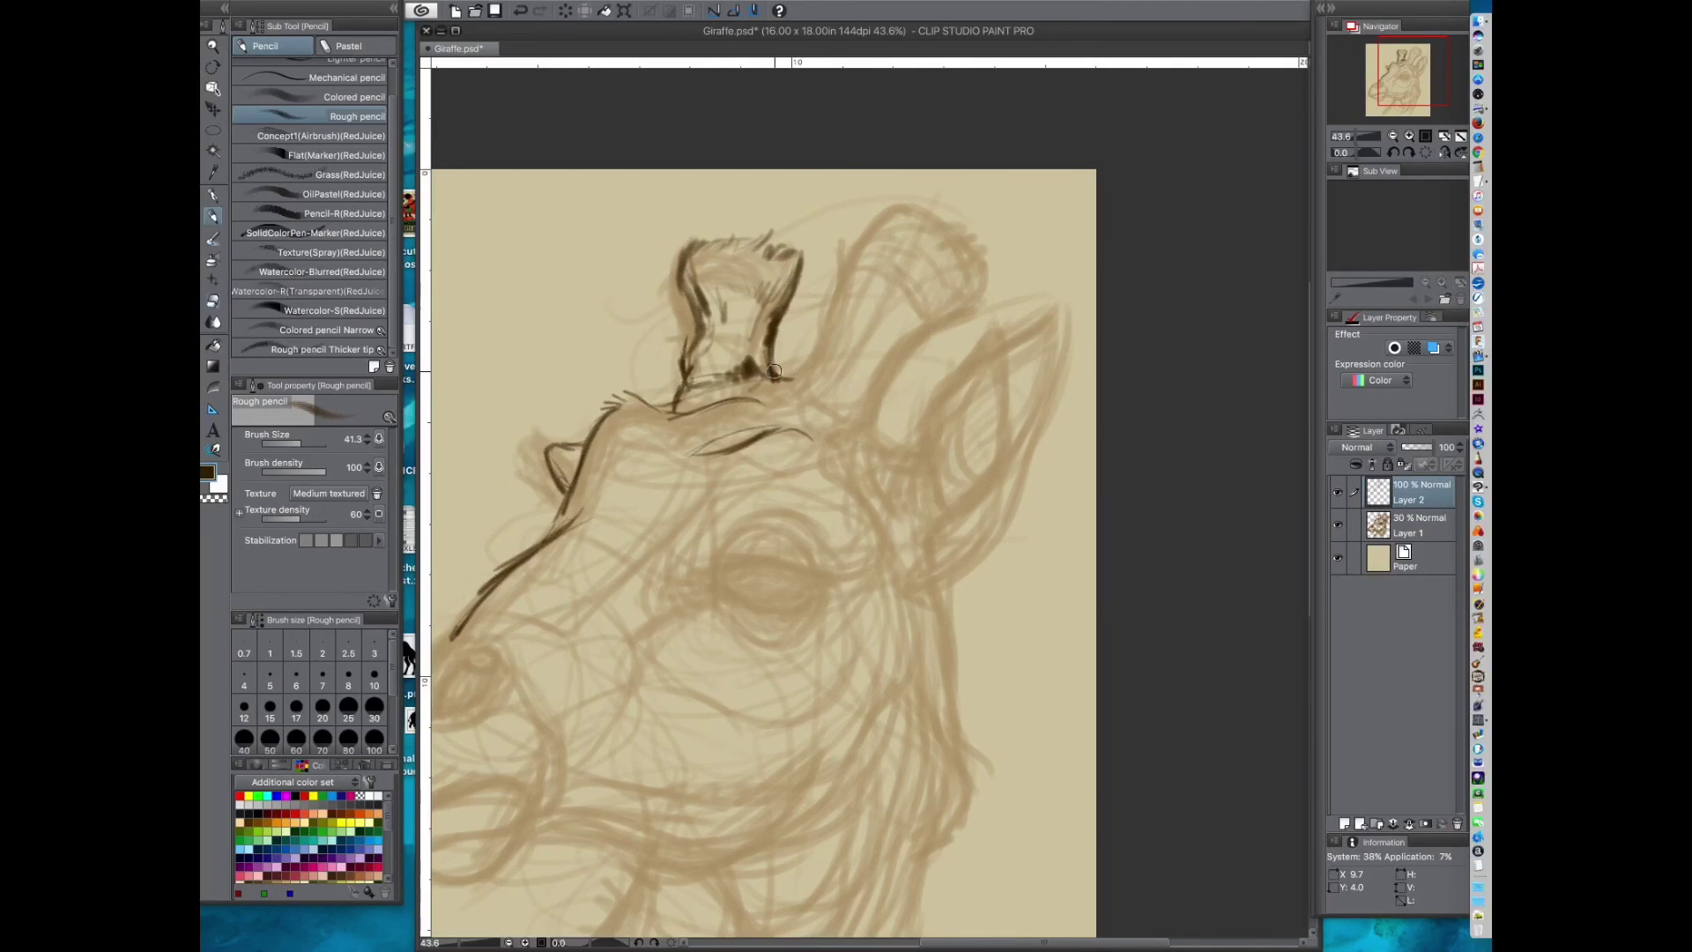
mouse_move(770, 373)
mouse_down()
mouse_move(838, 312)
mouse_move(849, 374)
mouse_move(817, 400)
mouse_move(793, 346)
mouse_move(821, 286)
mouse_move(873, 277)
mouse_up()
drag(885, 364, 895, 323)
drag(841, 392, 910, 346)
mouse_move(831, 274)
mouse_down()
mouse_move(855, 254)
mouse_move(888, 287)
mouse_up()
mouse_move(881, 289)
mouse_down()
mouse_move(914, 313)
mouse_move(877, 381)
mouse_move(804, 405)
mouse_up()
drag(786, 310, 779, 342)
drag(794, 324, 786, 338)
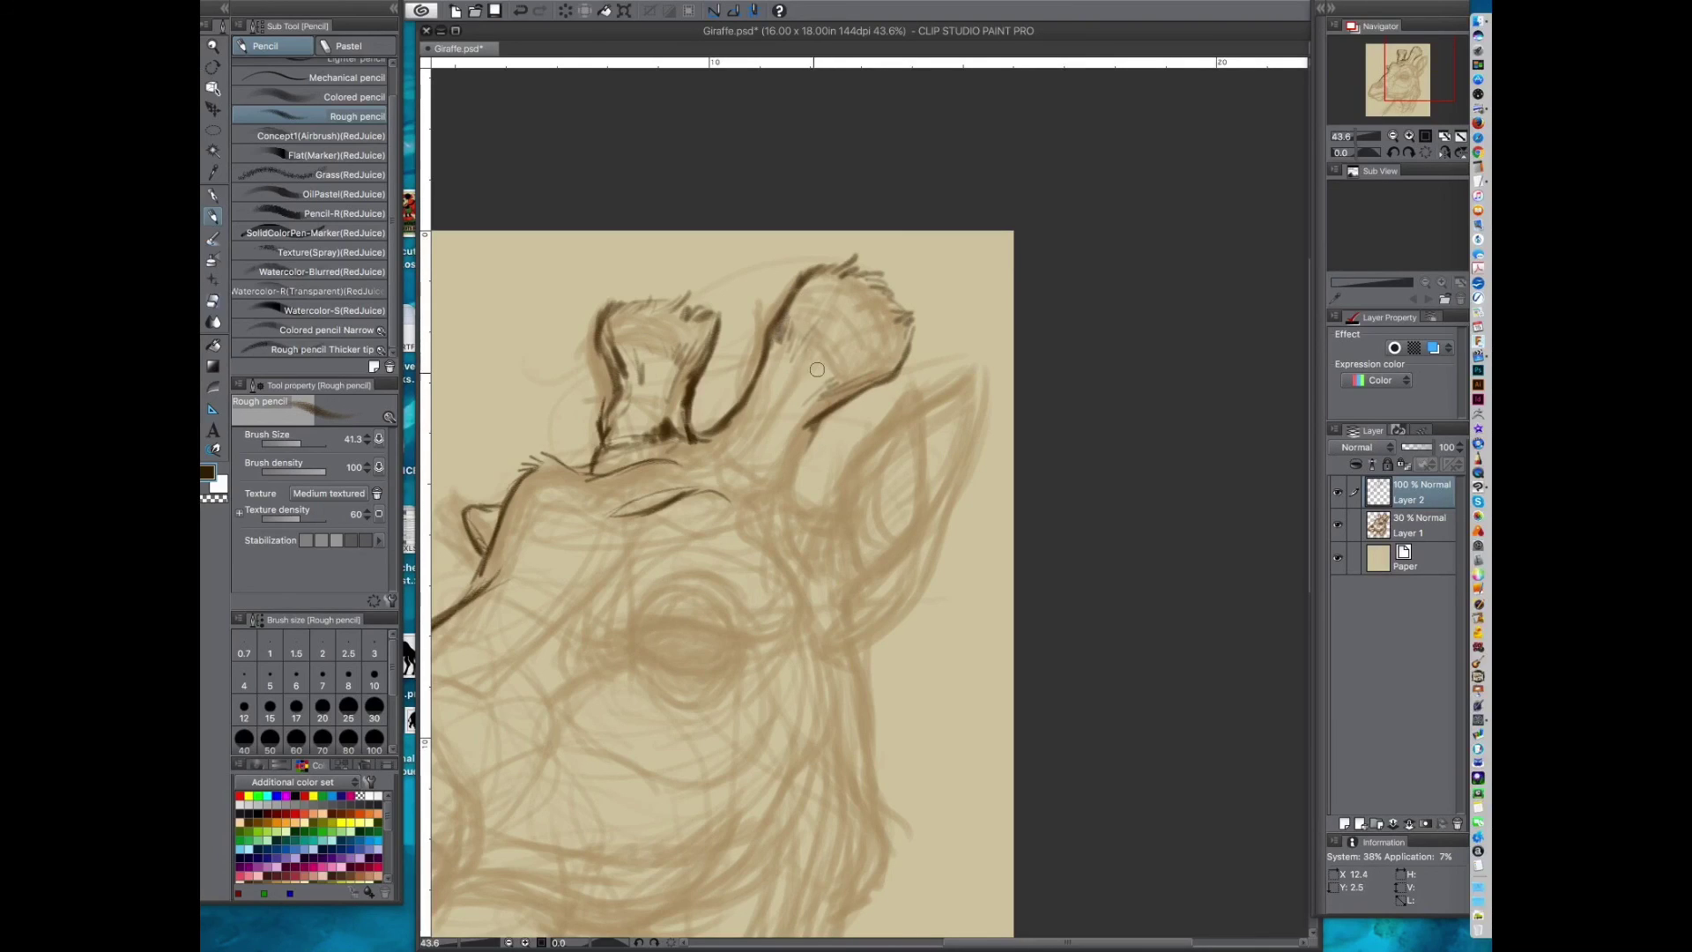
mouse_move(826, 453)
mouse_down()
mouse_move(832, 380)
mouse_move(811, 319)
mouse_move(800, 359)
mouse_move(835, 420)
mouse_up()
Step: Shade the base of the rear horn and add hair strokes inside the front horn's tufted top
mouse_move(837, 614)
mouse_down()
mouse_move(955, 604)
mouse_move(1048, 529)
mouse_up()
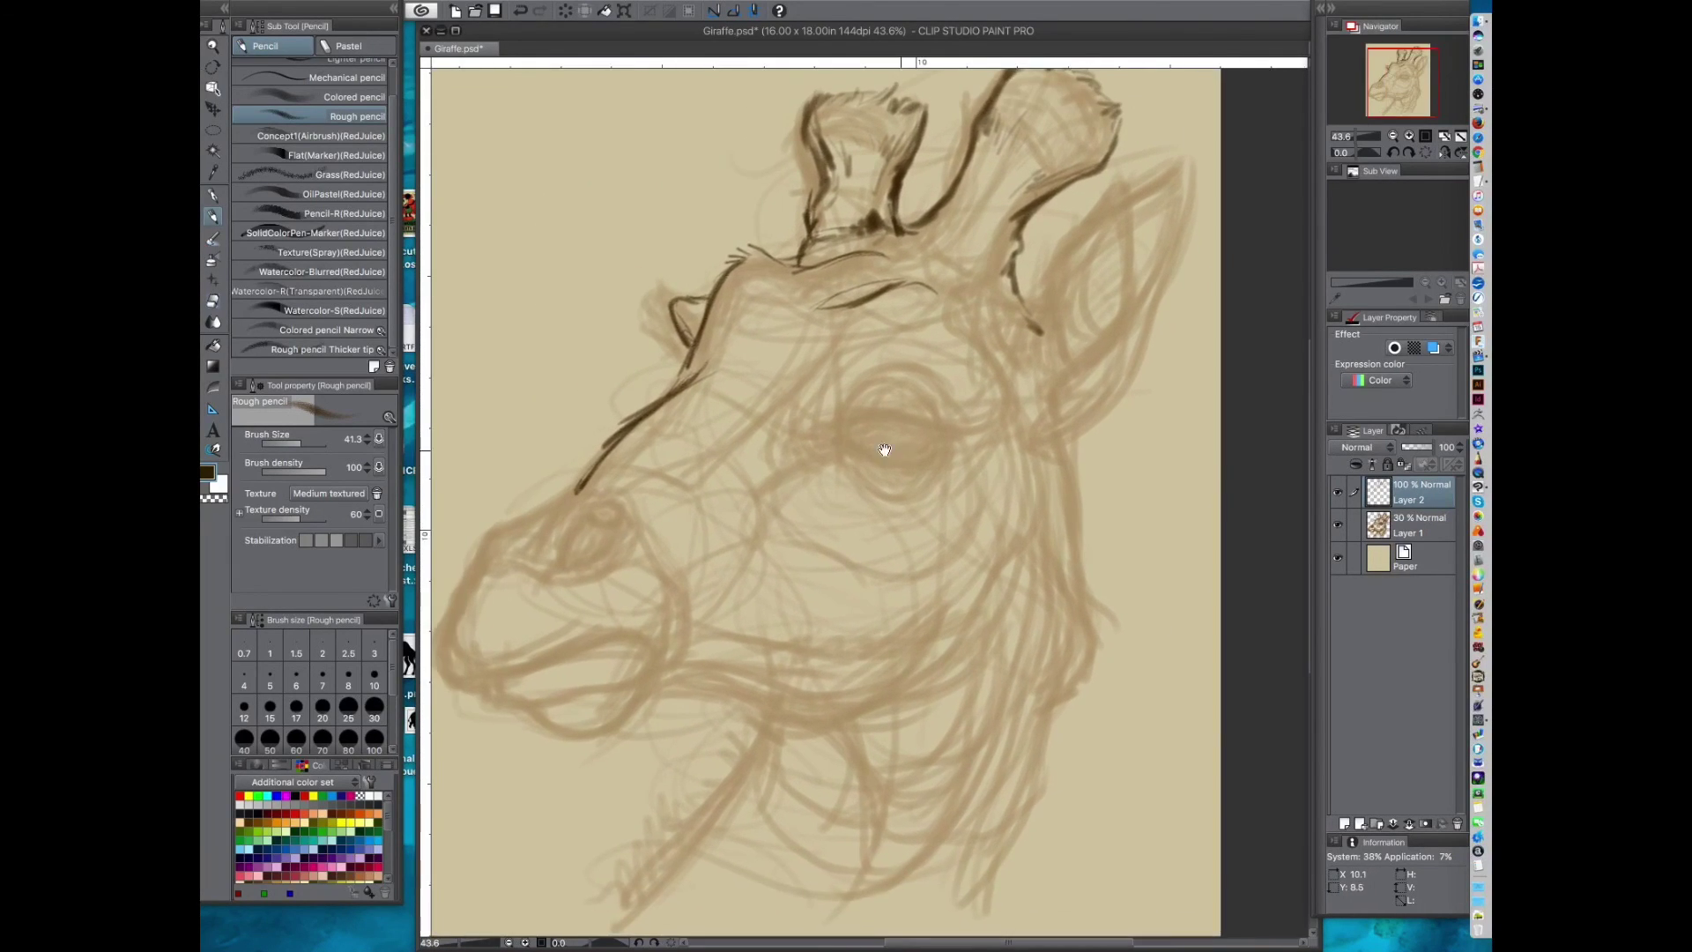
drag(853, 442, 808, 484)
mouse_move(908, 283)
mouse_down()
mouse_move(868, 308)
mouse_move(927, 224)
mouse_move(892, 278)
mouse_move(832, 310)
mouse_up()
drag(803, 496, 807, 523)
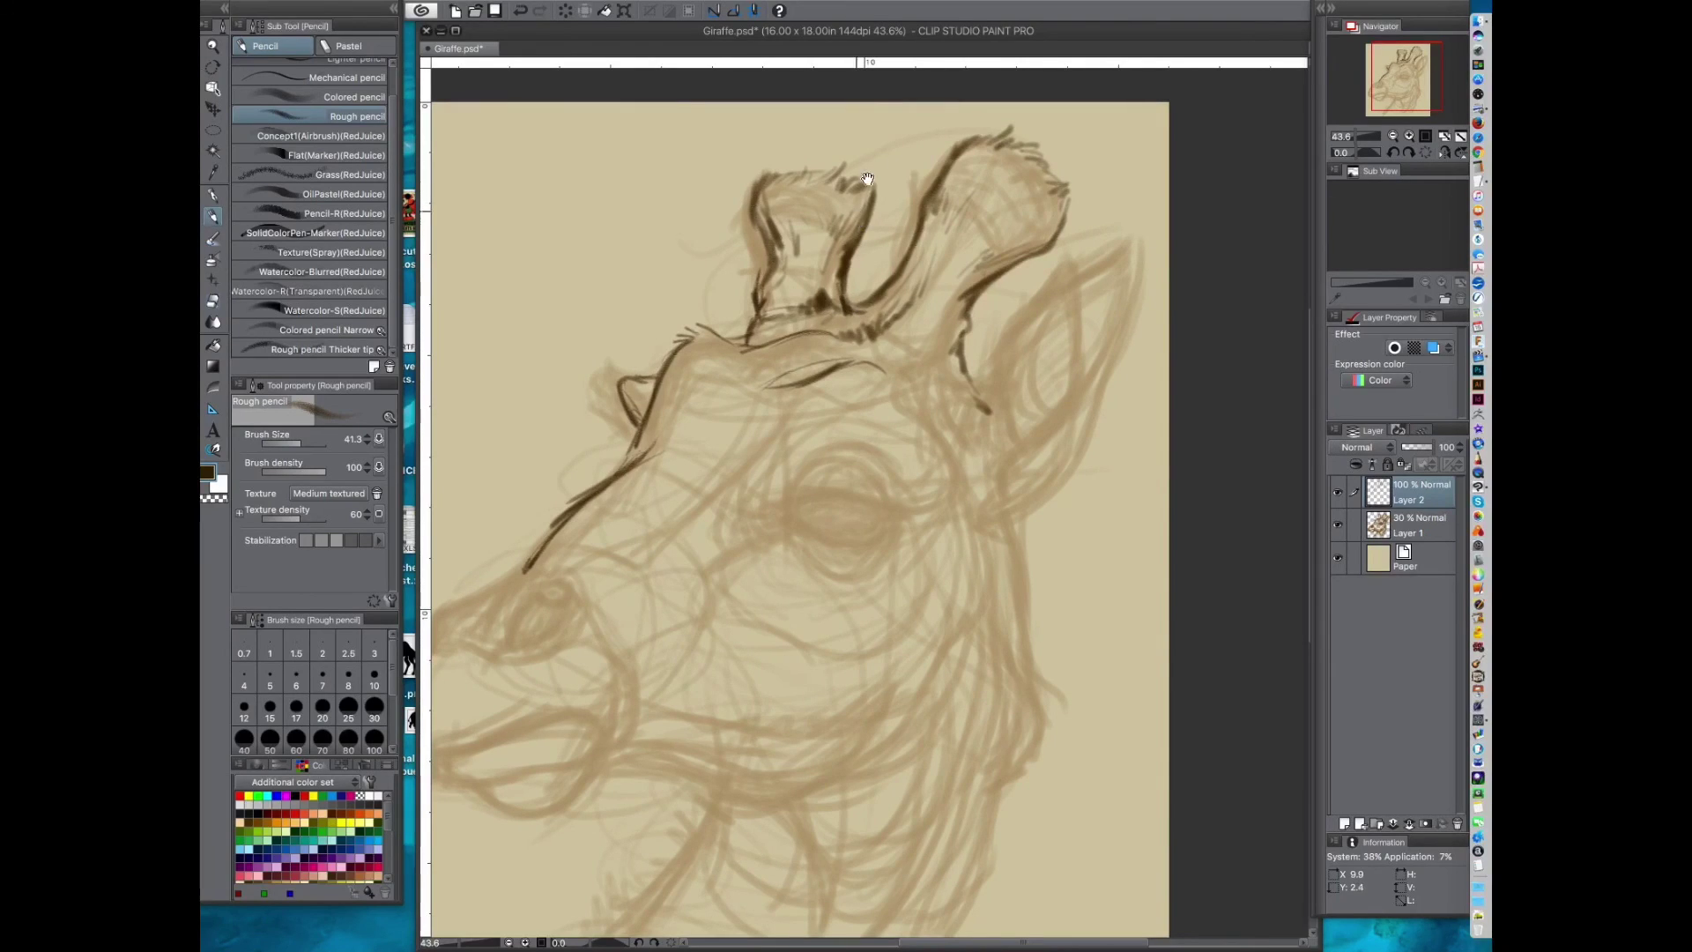
mouse_move(868, 209)
mouse_down()
mouse_move(844, 240)
mouse_move(795, 201)
mouse_move(761, 209)
mouse_move(768, 252)
mouse_up()
mouse_move(872, 325)
mouse_down()
mouse_move(856, 375)
mouse_move(920, 252)
mouse_up()
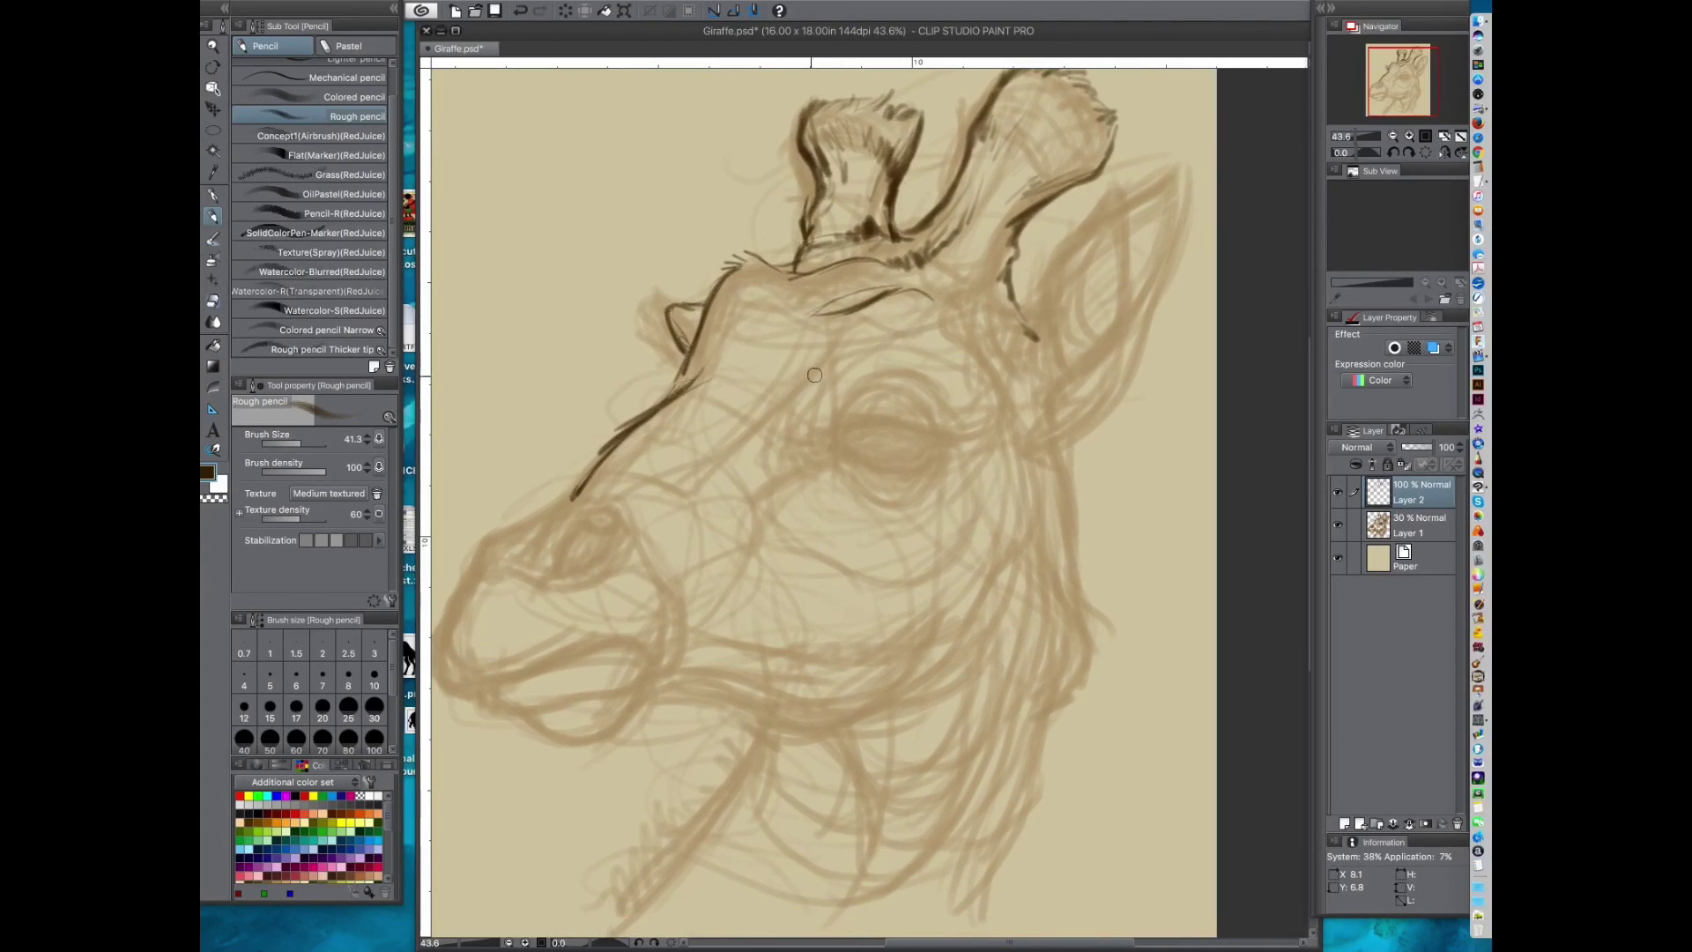
Step: Darken the top of the head beneath the front horn and the brow ridge above the eye
mouse_move(763, 263)
mouse_down()
mouse_move(731, 275)
mouse_move(682, 378)
mouse_move(719, 330)
mouse_move(781, 300)
mouse_up()
drag(810, 368, 786, 382)
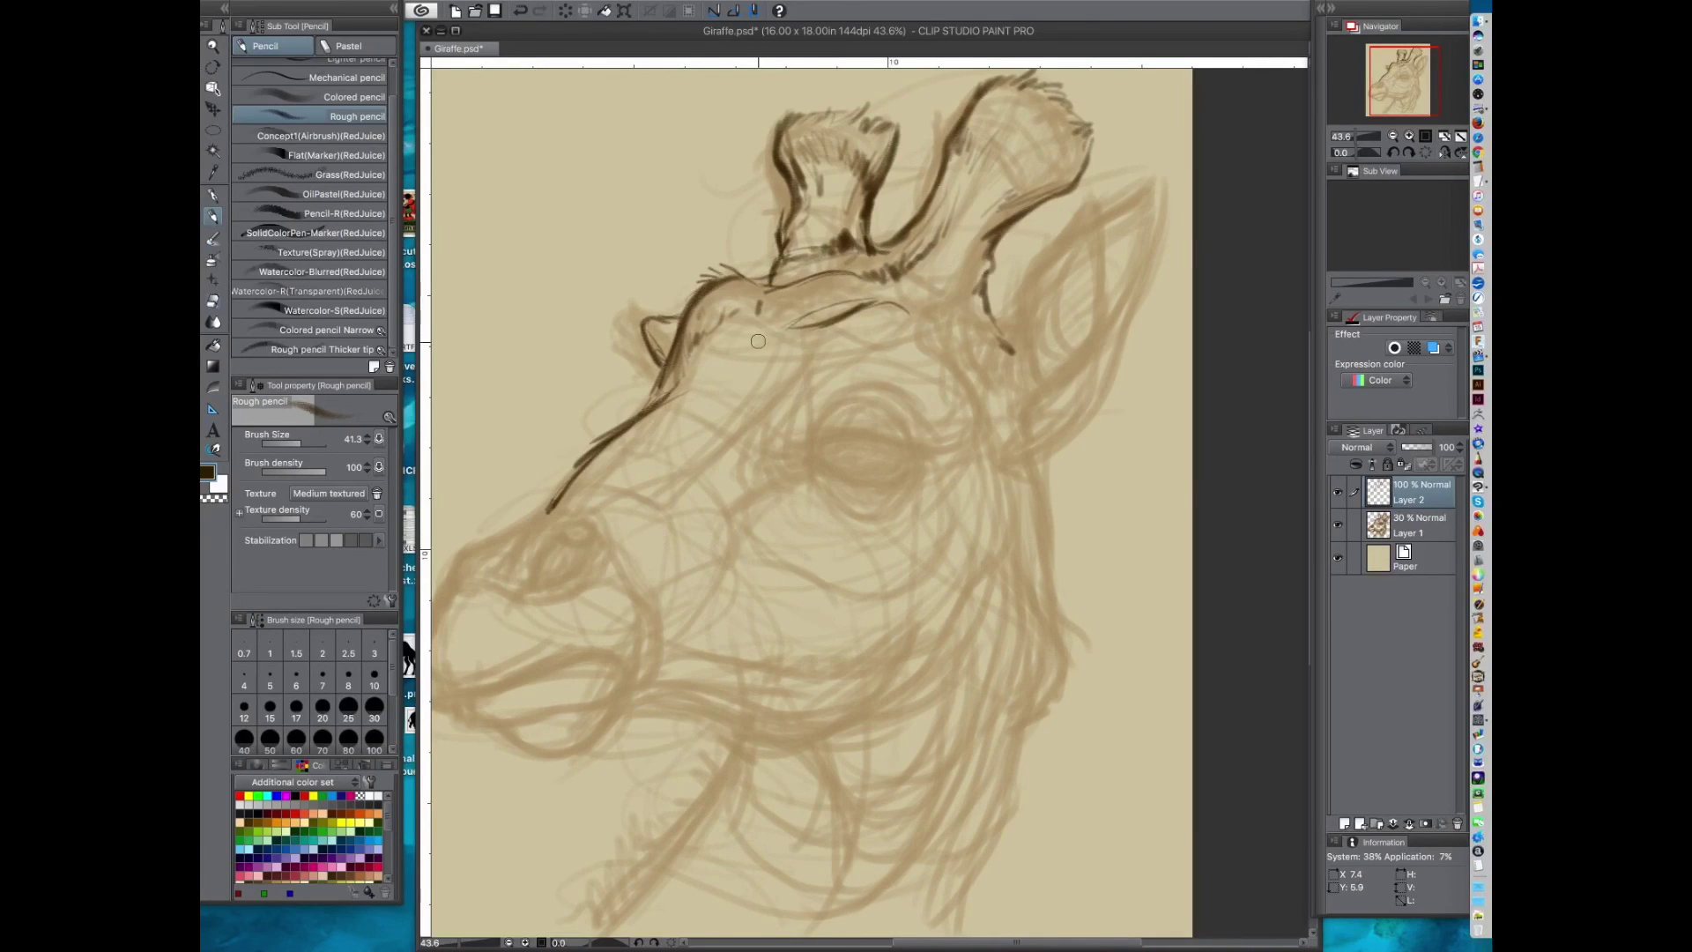
key(ctrl+z)
mouse_move(738, 264)
mouse_down()
mouse_move(868, 268)
mouse_move(842, 276)
mouse_up()
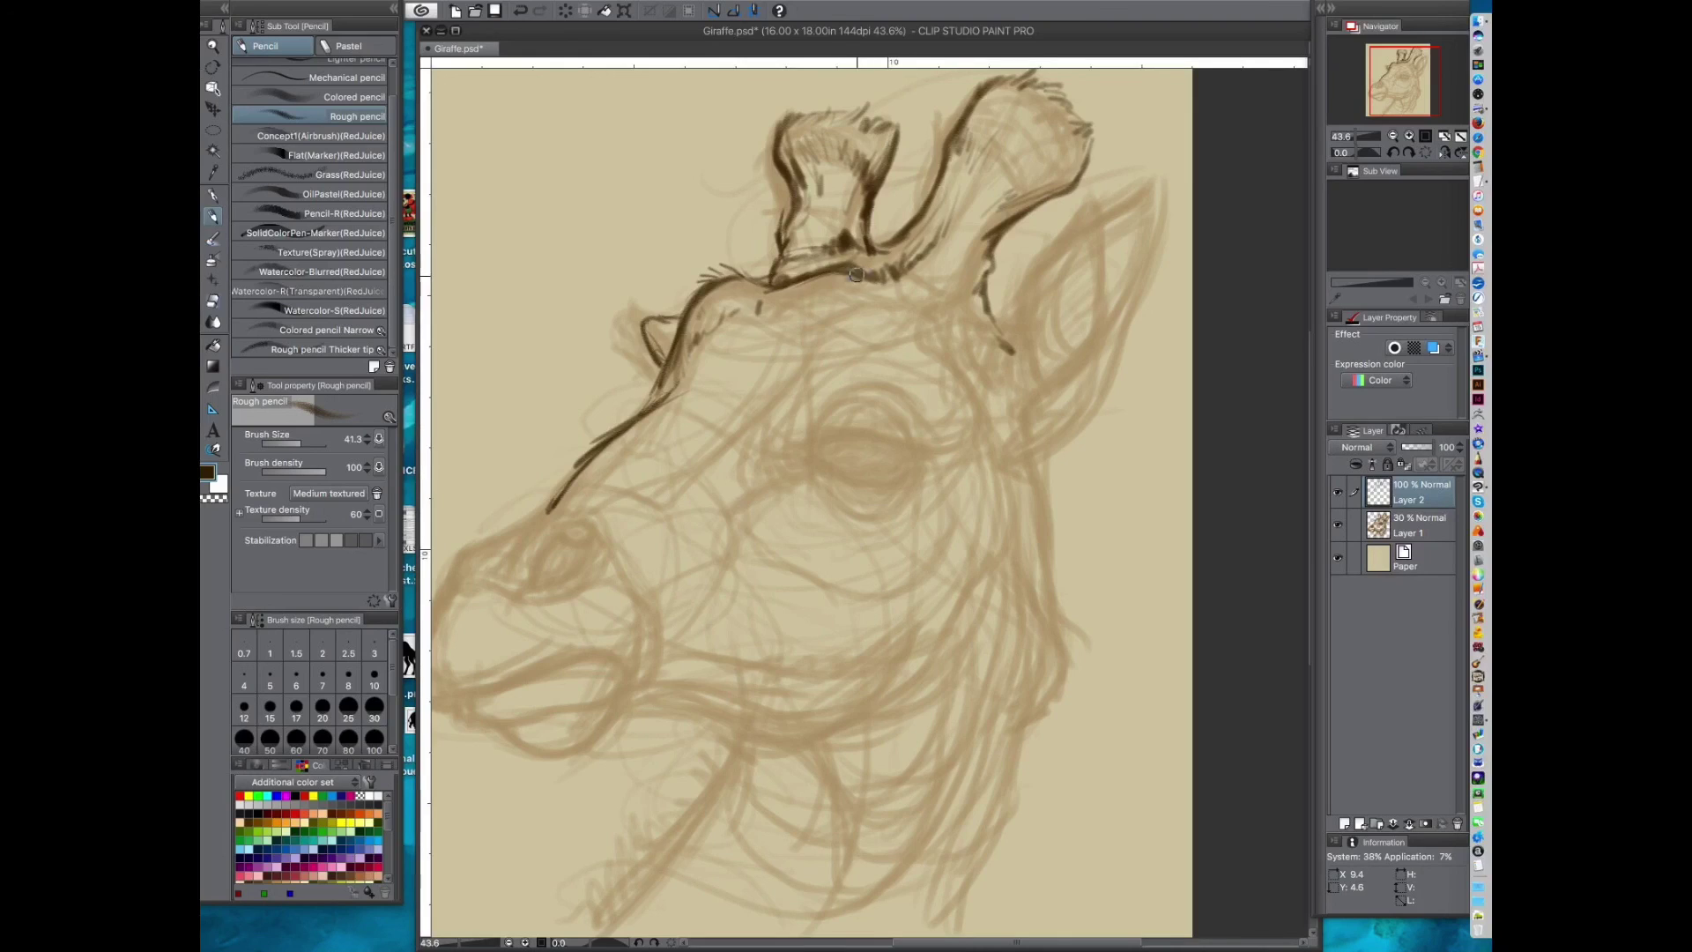
drag(902, 304, 747, 354)
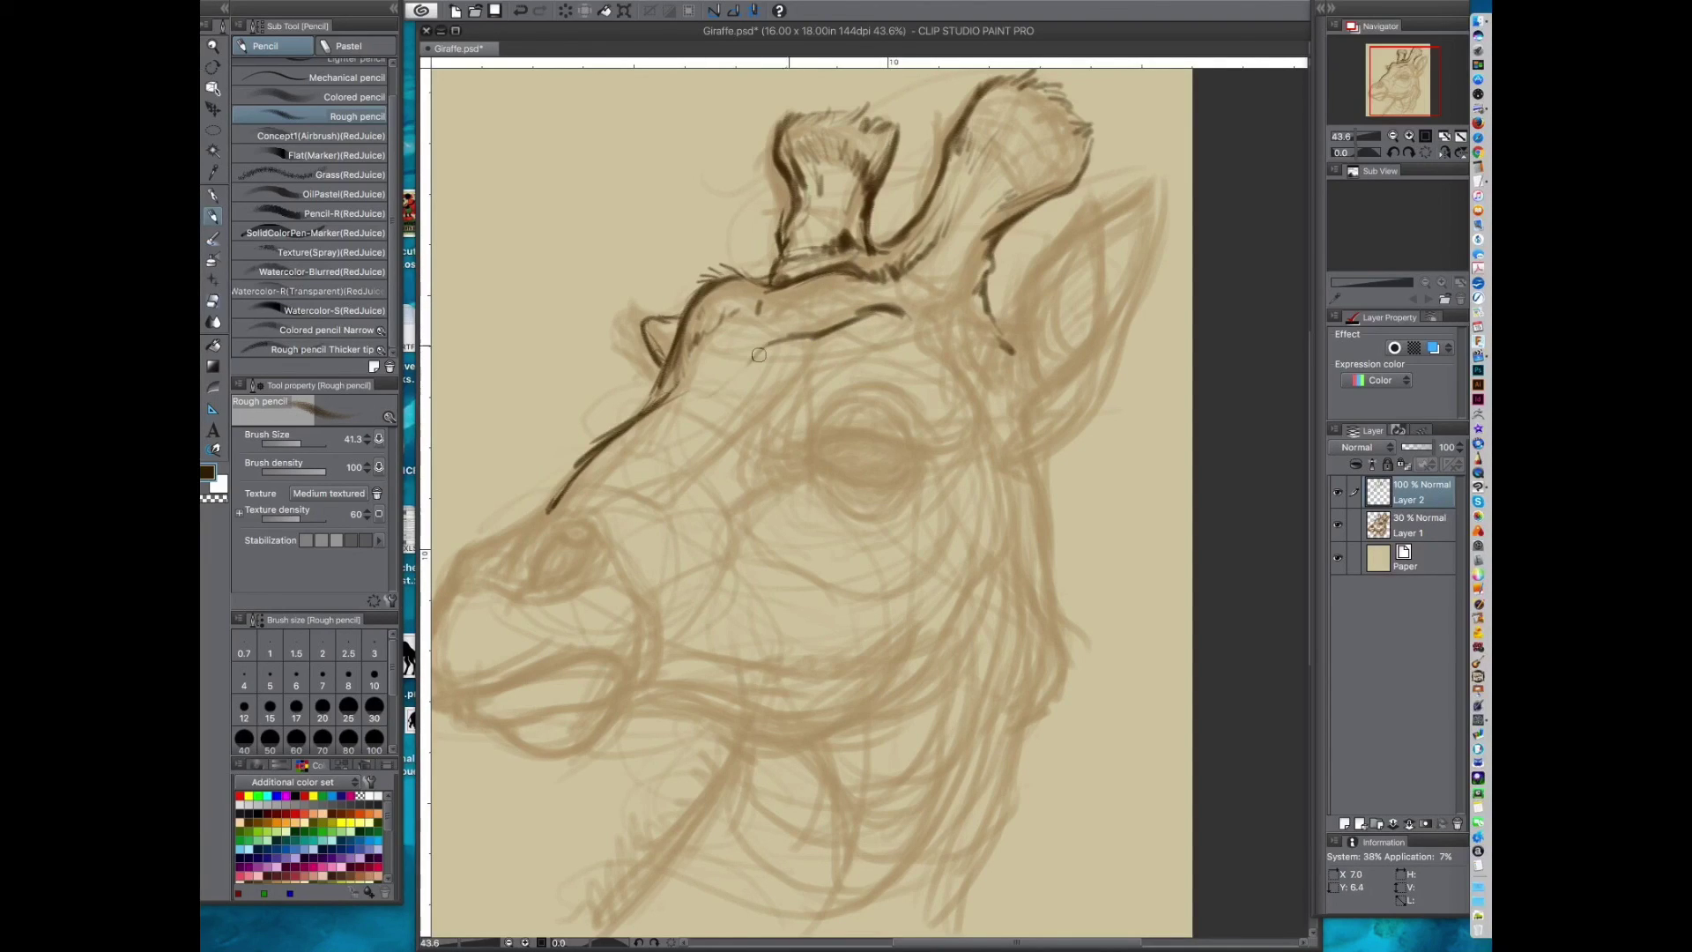
Step: Strengthen the nose bridge outline, hatch the forehead lightly, and curve the brow line down in front of the eye
drag(869, 585, 982, 514)
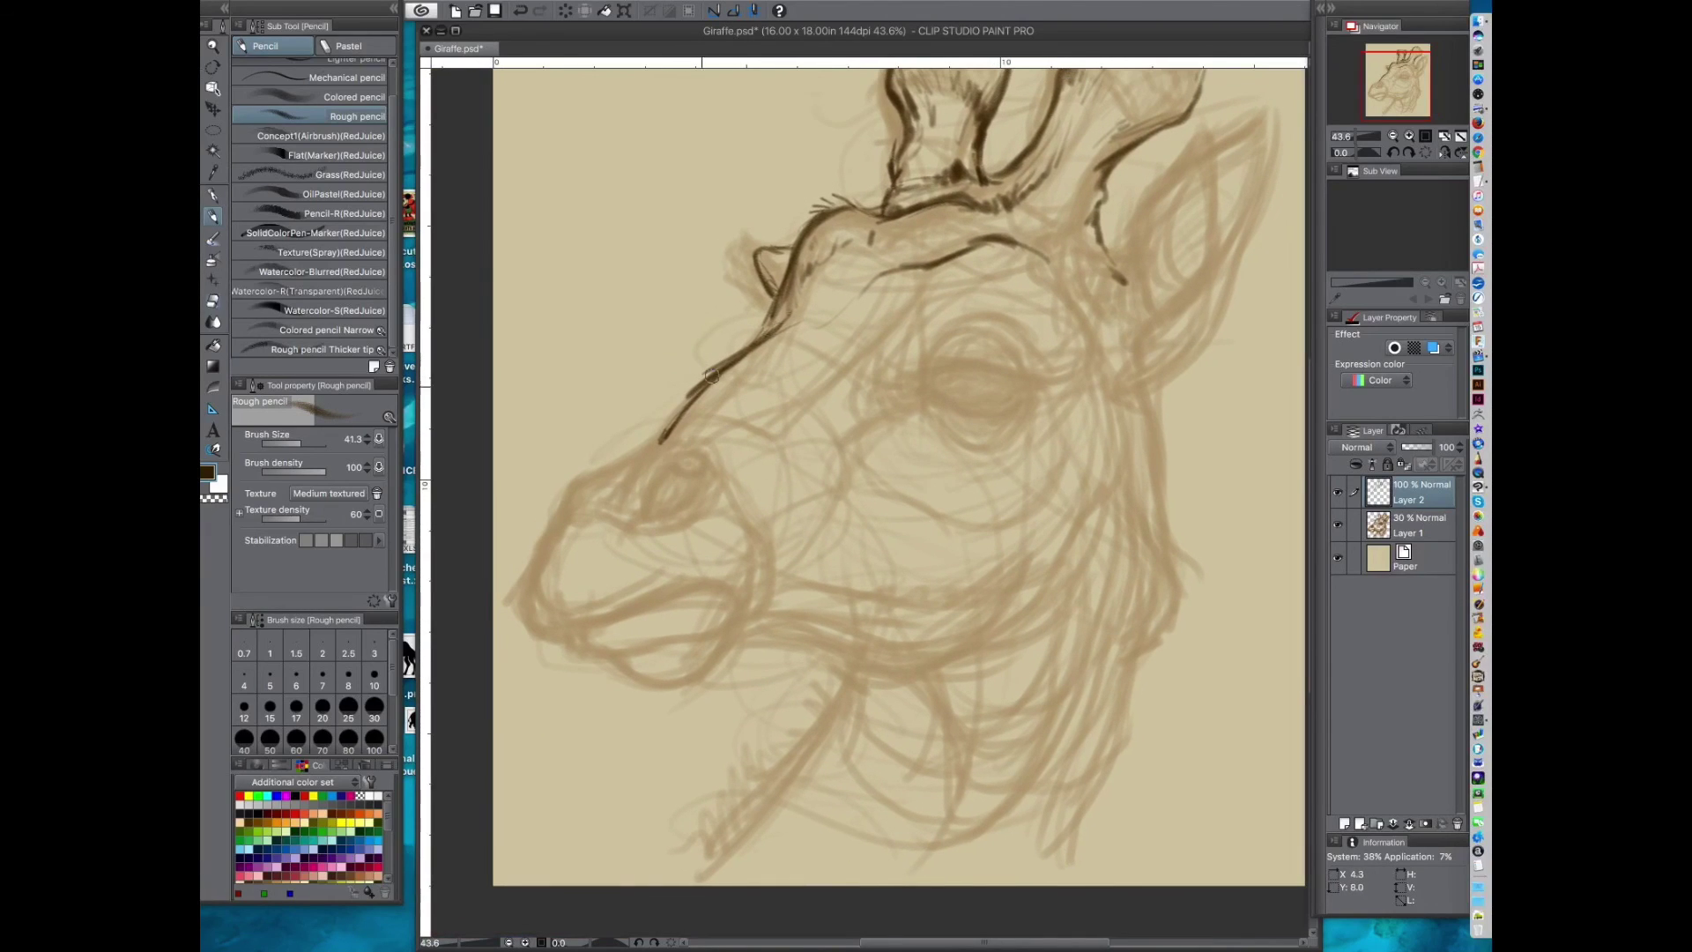
drag(697, 459, 730, 401)
drag(741, 328, 659, 413)
drag(743, 373, 717, 407)
mouse_move(749, 333)
mouse_down()
mouse_move(788, 267)
mouse_move(755, 330)
mouse_move(833, 242)
mouse_move(781, 303)
mouse_move(808, 302)
mouse_move(842, 277)
mouse_up()
mouse_move(895, 224)
mouse_down()
mouse_move(872, 242)
mouse_move(897, 236)
mouse_move(848, 321)
mouse_move(831, 417)
mouse_move(756, 474)
mouse_up()
drag(936, 405, 996, 376)
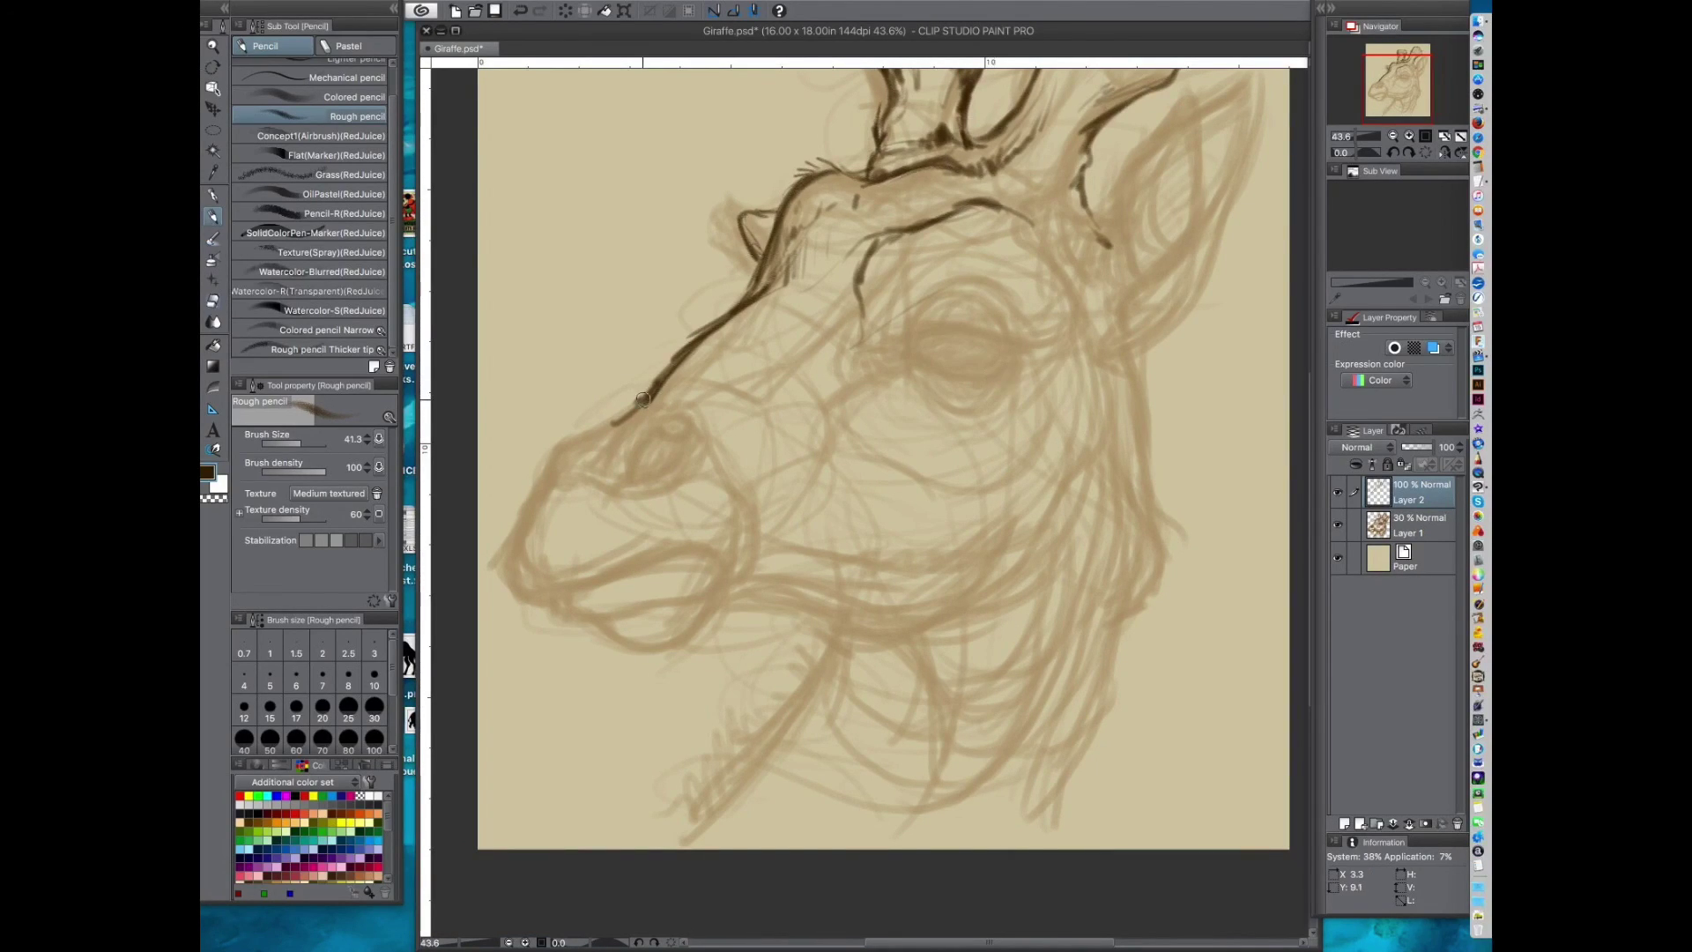
Step: Outline the top of the nose and the nostril with its surrounding rim, and start the muzzle's rear edge
mouse_move(652, 392)
mouse_down()
mouse_move(554, 453)
mouse_move(544, 478)
mouse_move(668, 422)
mouse_move(633, 434)
mouse_move(651, 424)
mouse_move(624, 474)
mouse_move(681, 451)
mouse_move(658, 471)
mouse_move(643, 442)
mouse_move(688, 427)
mouse_move(644, 435)
mouse_move(674, 455)
mouse_move(689, 432)
mouse_move(664, 480)
mouse_up()
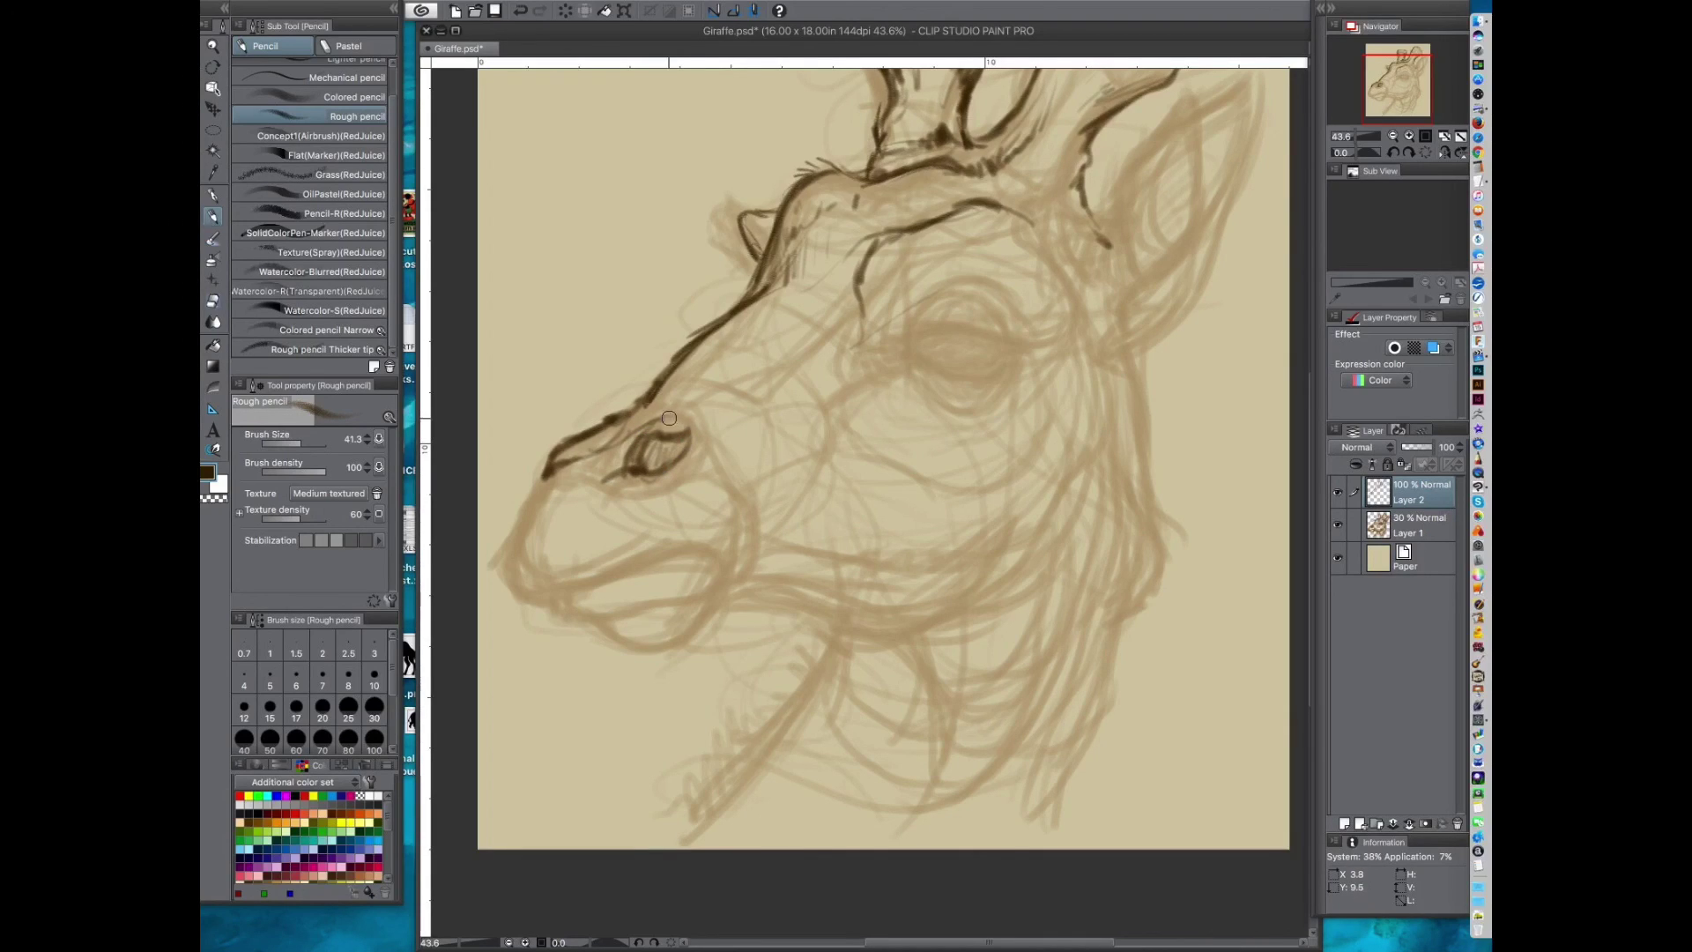
mouse_move(672, 415)
mouse_down()
mouse_move(690, 466)
mouse_move(645, 487)
mouse_move(699, 460)
mouse_move(671, 480)
mouse_move(709, 466)
mouse_move(739, 511)
mouse_move(688, 459)
mouse_move(627, 457)
mouse_up()
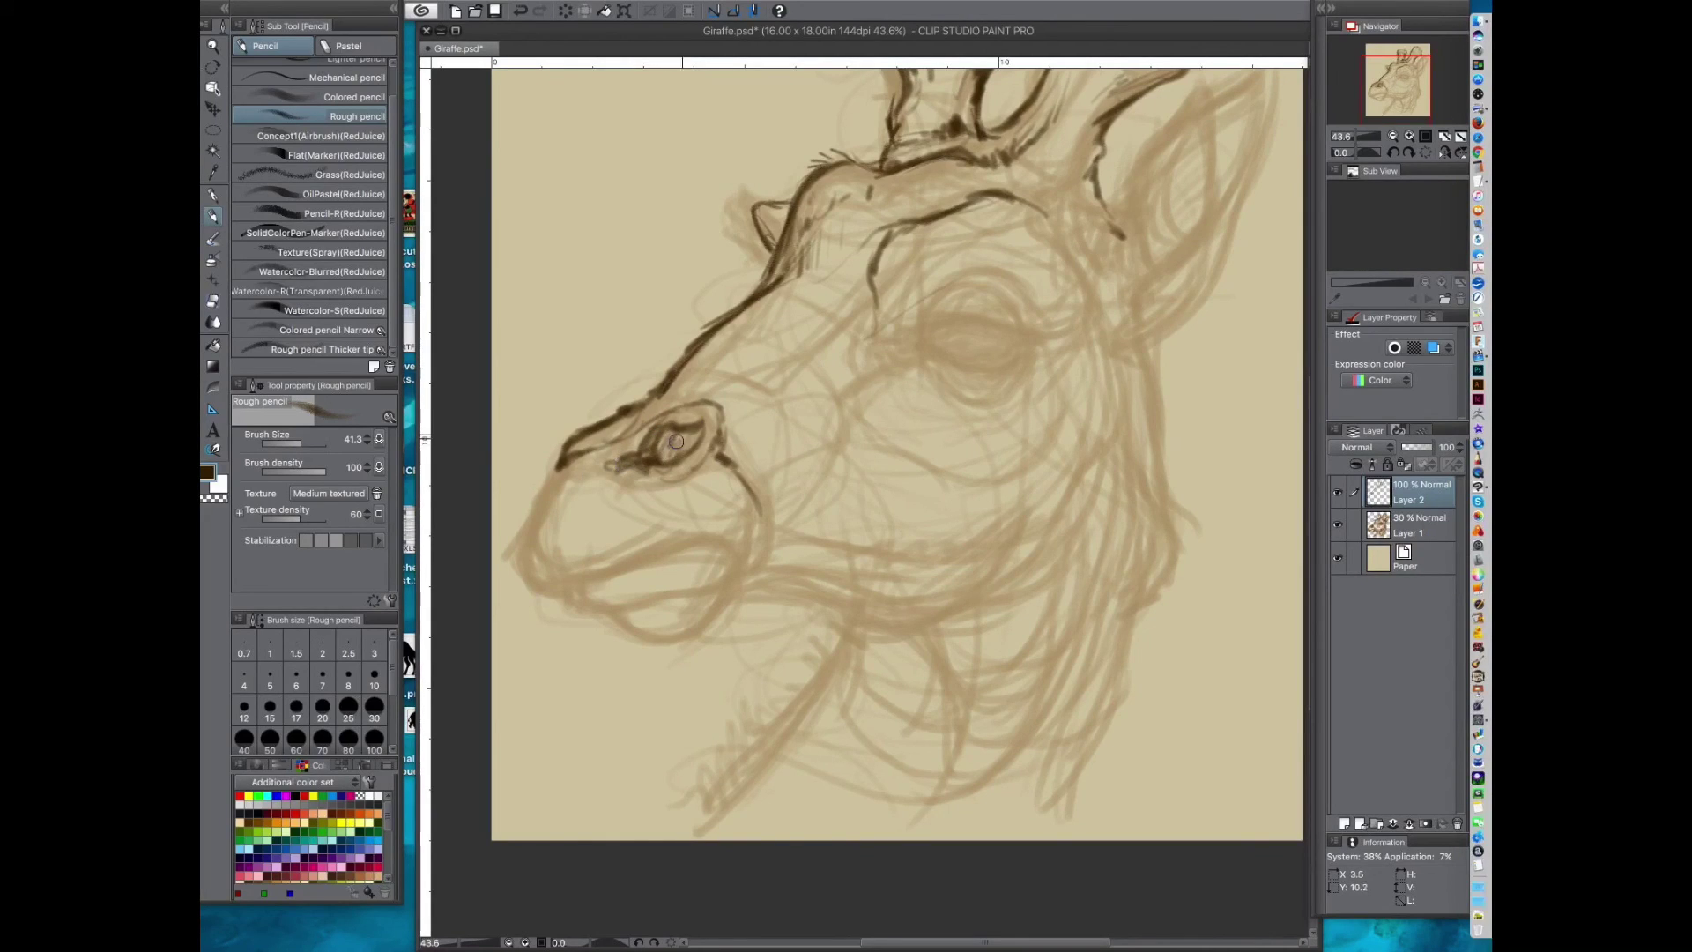
mouse_move(615, 439)
mouse_down()
mouse_move(648, 418)
mouse_move(586, 448)
mouse_up()
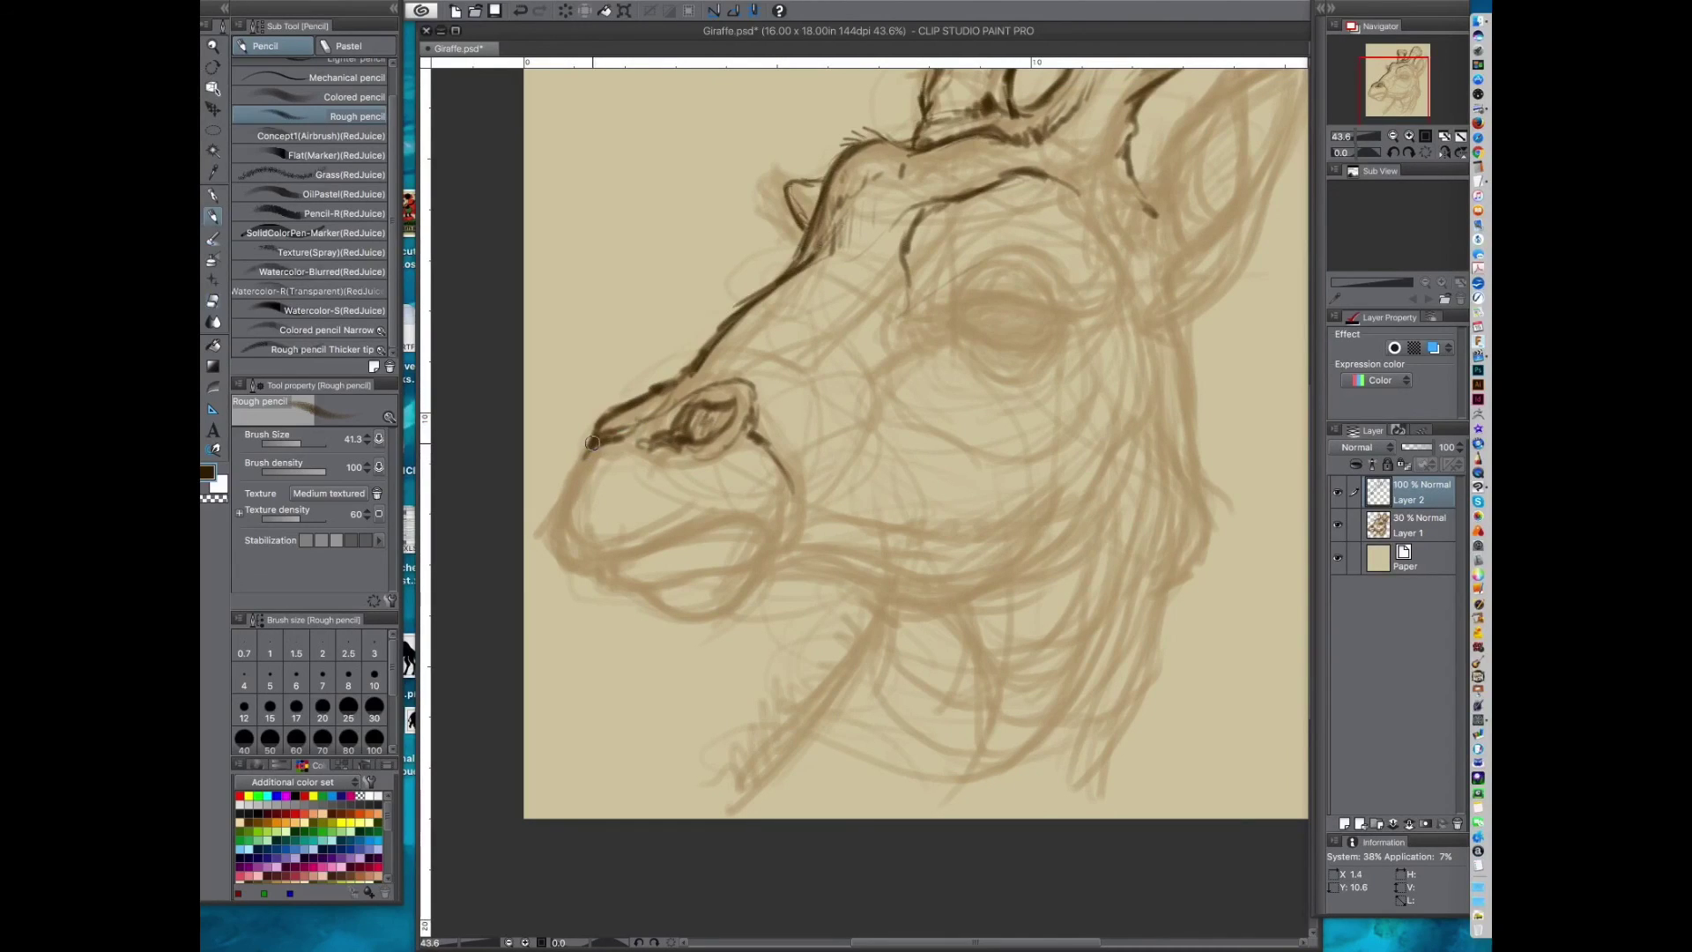
Step: Outline the front of the muzzle and the upper lip back to the corner of the mouth
drag(637, 453, 605, 460)
drag(777, 468, 827, 414)
drag(628, 409, 596, 470)
mouse_move(631, 405)
mouse_down()
mouse_move(683, 507)
mouse_move(793, 467)
mouse_move(833, 482)
mouse_up()
mouse_move(831, 314)
mouse_down()
mouse_move(804, 378)
mouse_move(829, 272)
mouse_up()
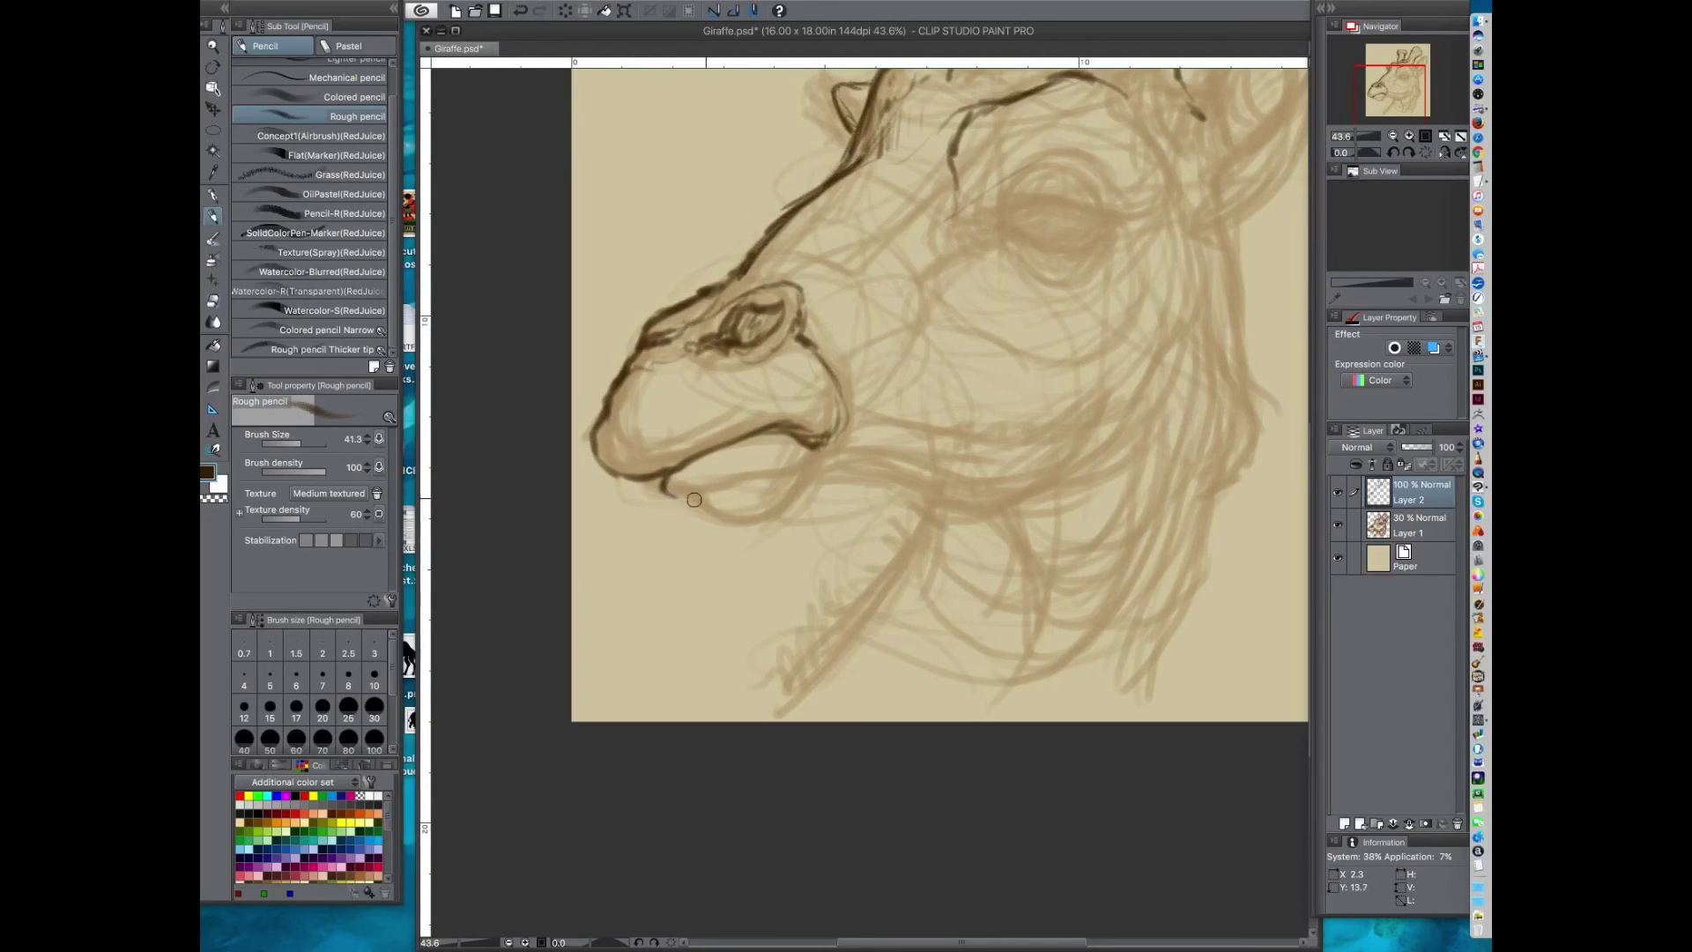
Step: Outline the lower lip and chin, and reinforce the muzzle with a small crease below the nostril
mouse_move(672, 497)
mouse_down()
mouse_move(748, 529)
mouse_move(781, 514)
mouse_up()
drag(840, 442, 845, 467)
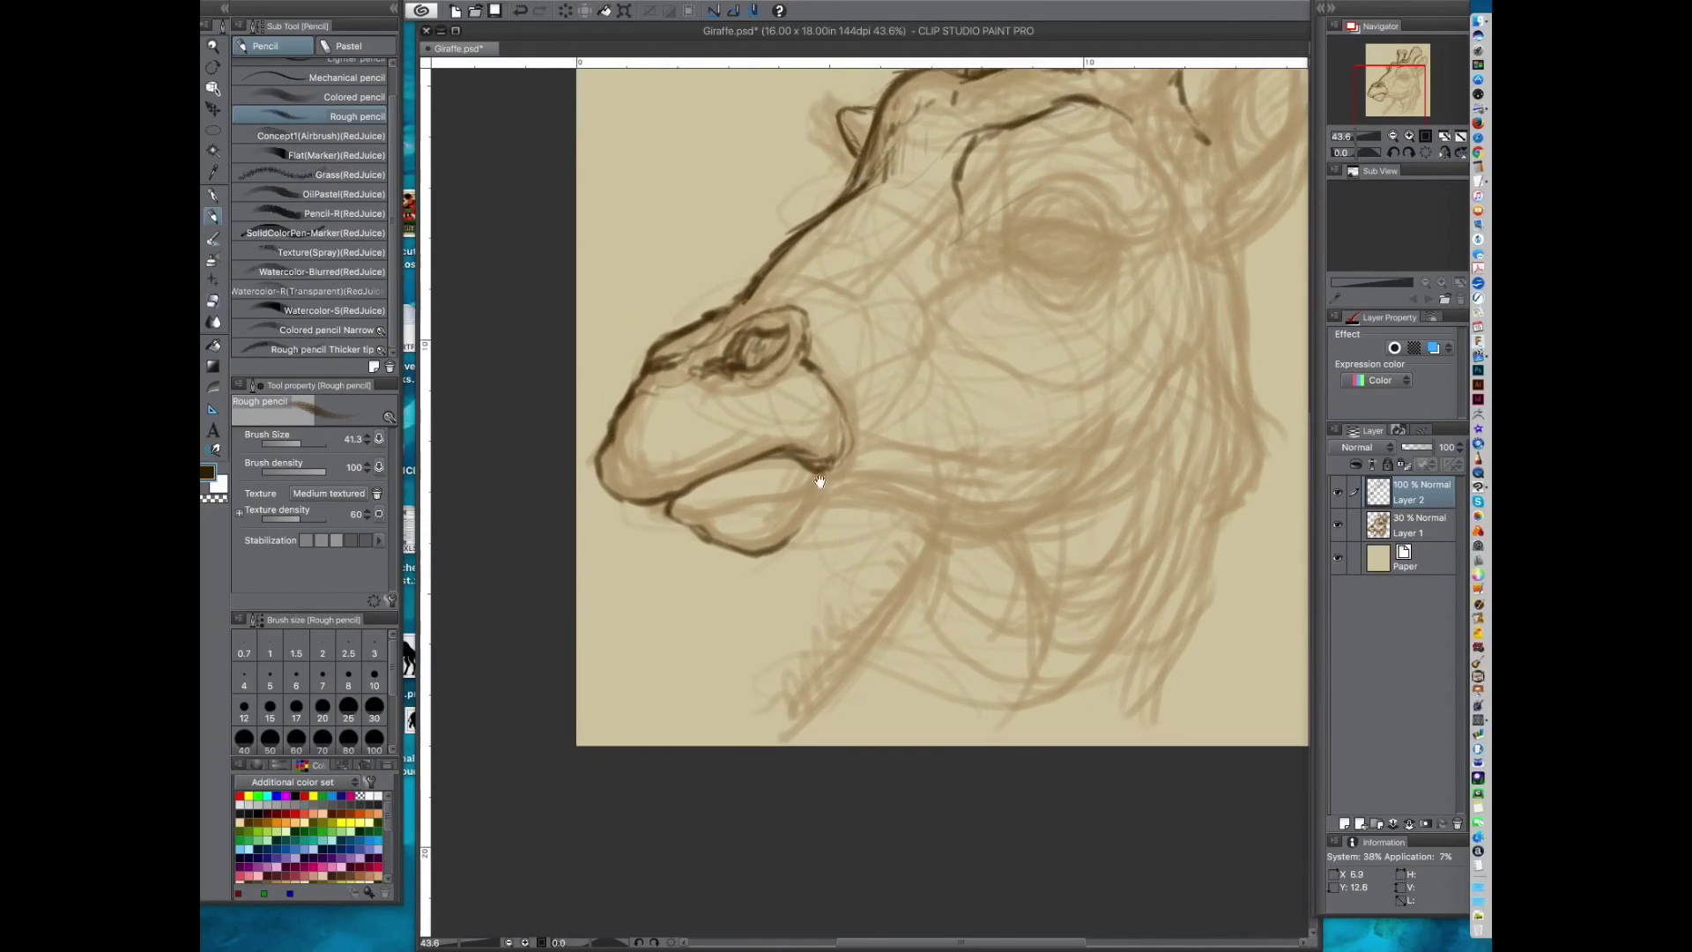
mouse_move(799, 534)
mouse_down()
mouse_move(844, 442)
mouse_move(827, 500)
mouse_move(790, 515)
mouse_up()
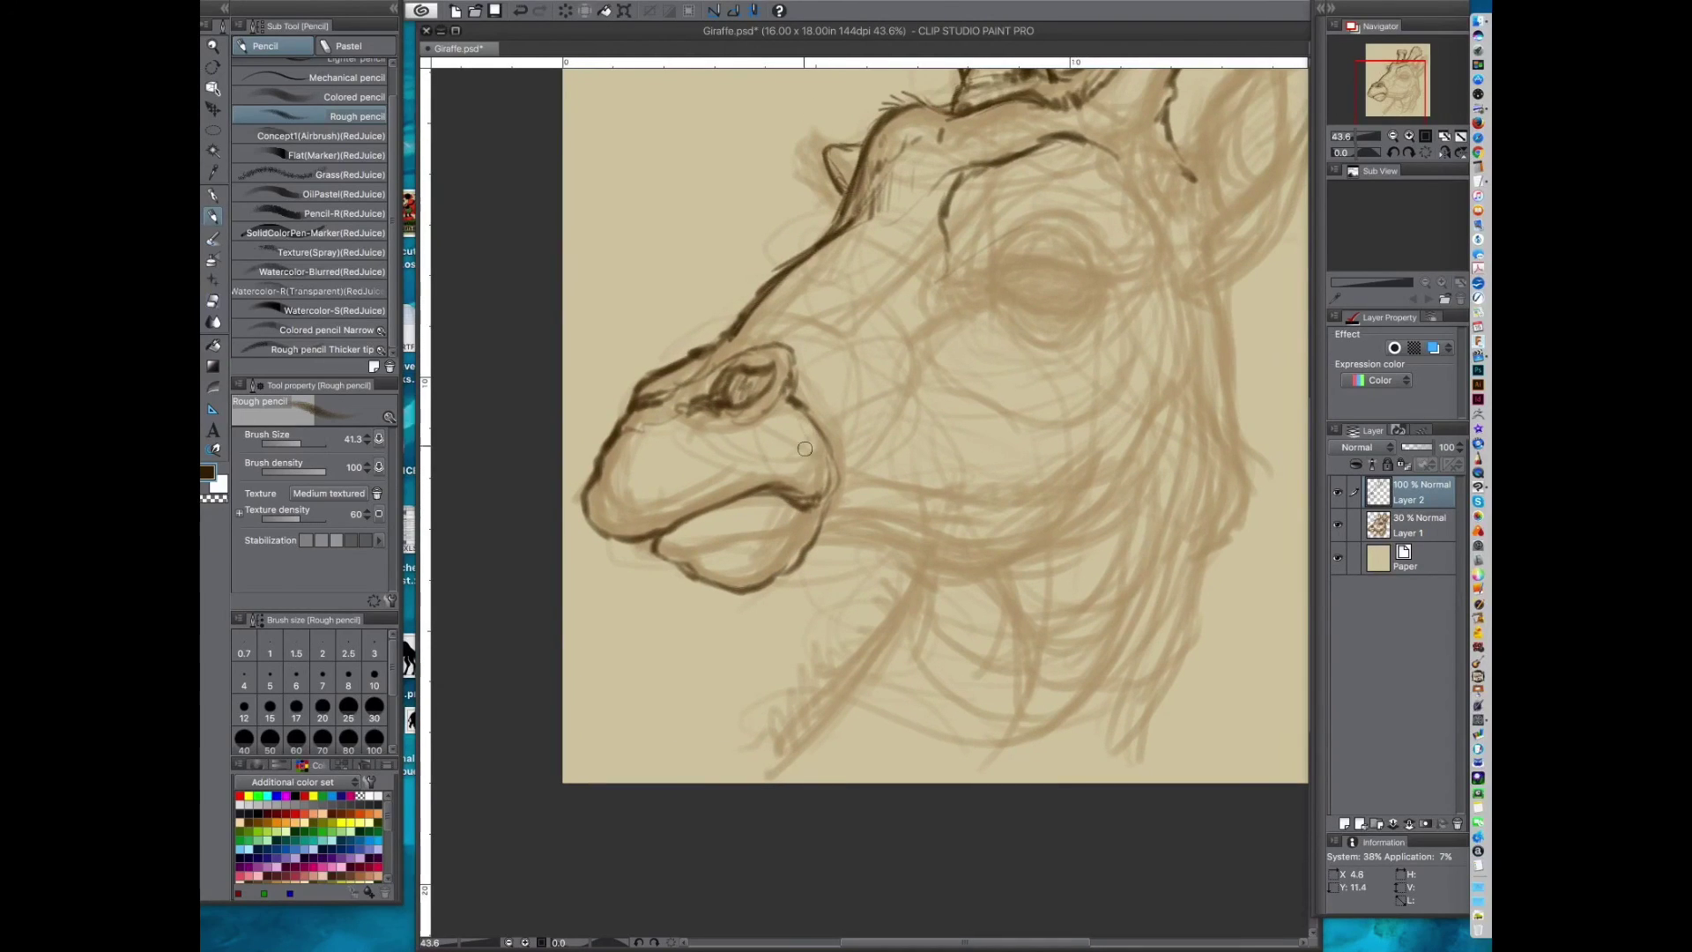
mouse_move(809, 409)
mouse_down()
mouse_move(840, 447)
mouse_move(820, 507)
mouse_move(875, 577)
mouse_move(896, 527)
mouse_up()
mouse_move(739, 454)
mouse_down()
mouse_move(772, 418)
mouse_move(737, 449)
mouse_move(746, 418)
mouse_move(721, 472)
mouse_move(742, 475)
mouse_move(730, 460)
mouse_move(702, 482)
mouse_move(780, 456)
mouse_move(688, 514)
mouse_move(786, 501)
mouse_move(717, 507)
mouse_move(592, 561)
mouse_up()
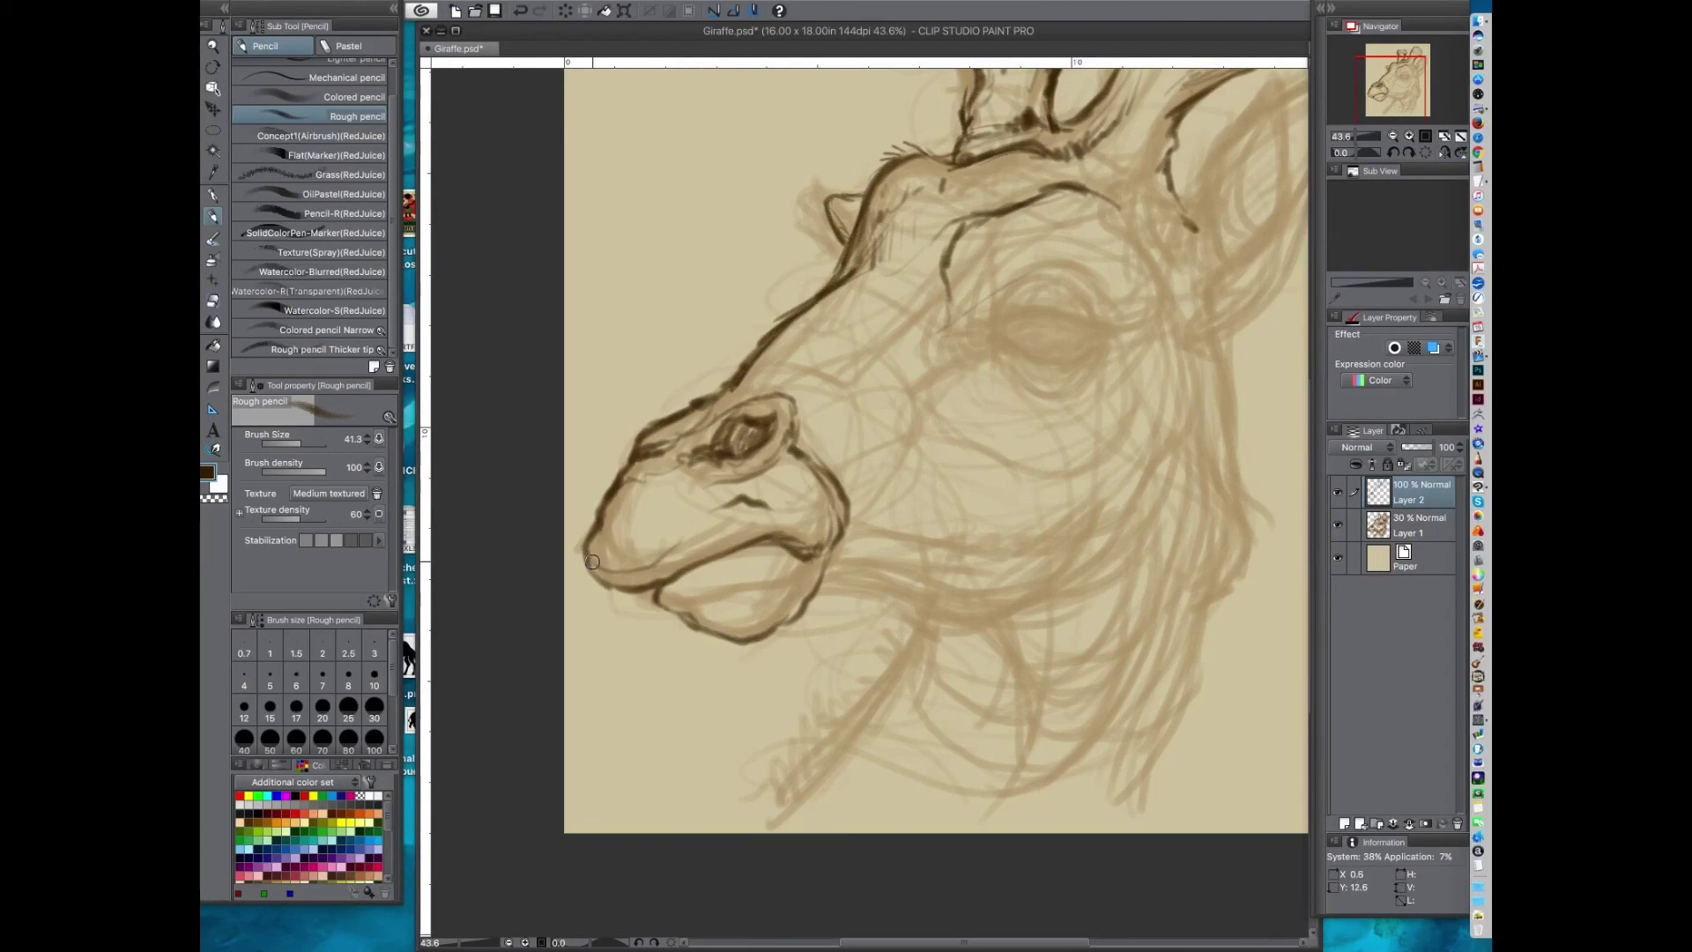
Step: Draw the underside of the jaw from the corner of the mouth back toward the cheek
mouse_move(971, 565)
mouse_down()
mouse_move(908, 671)
mouse_move(825, 579)
mouse_up()
mouse_move(711, 619)
mouse_down()
mouse_move(764, 586)
mouse_move(748, 579)
mouse_move(732, 600)
mouse_move(904, 600)
mouse_up()
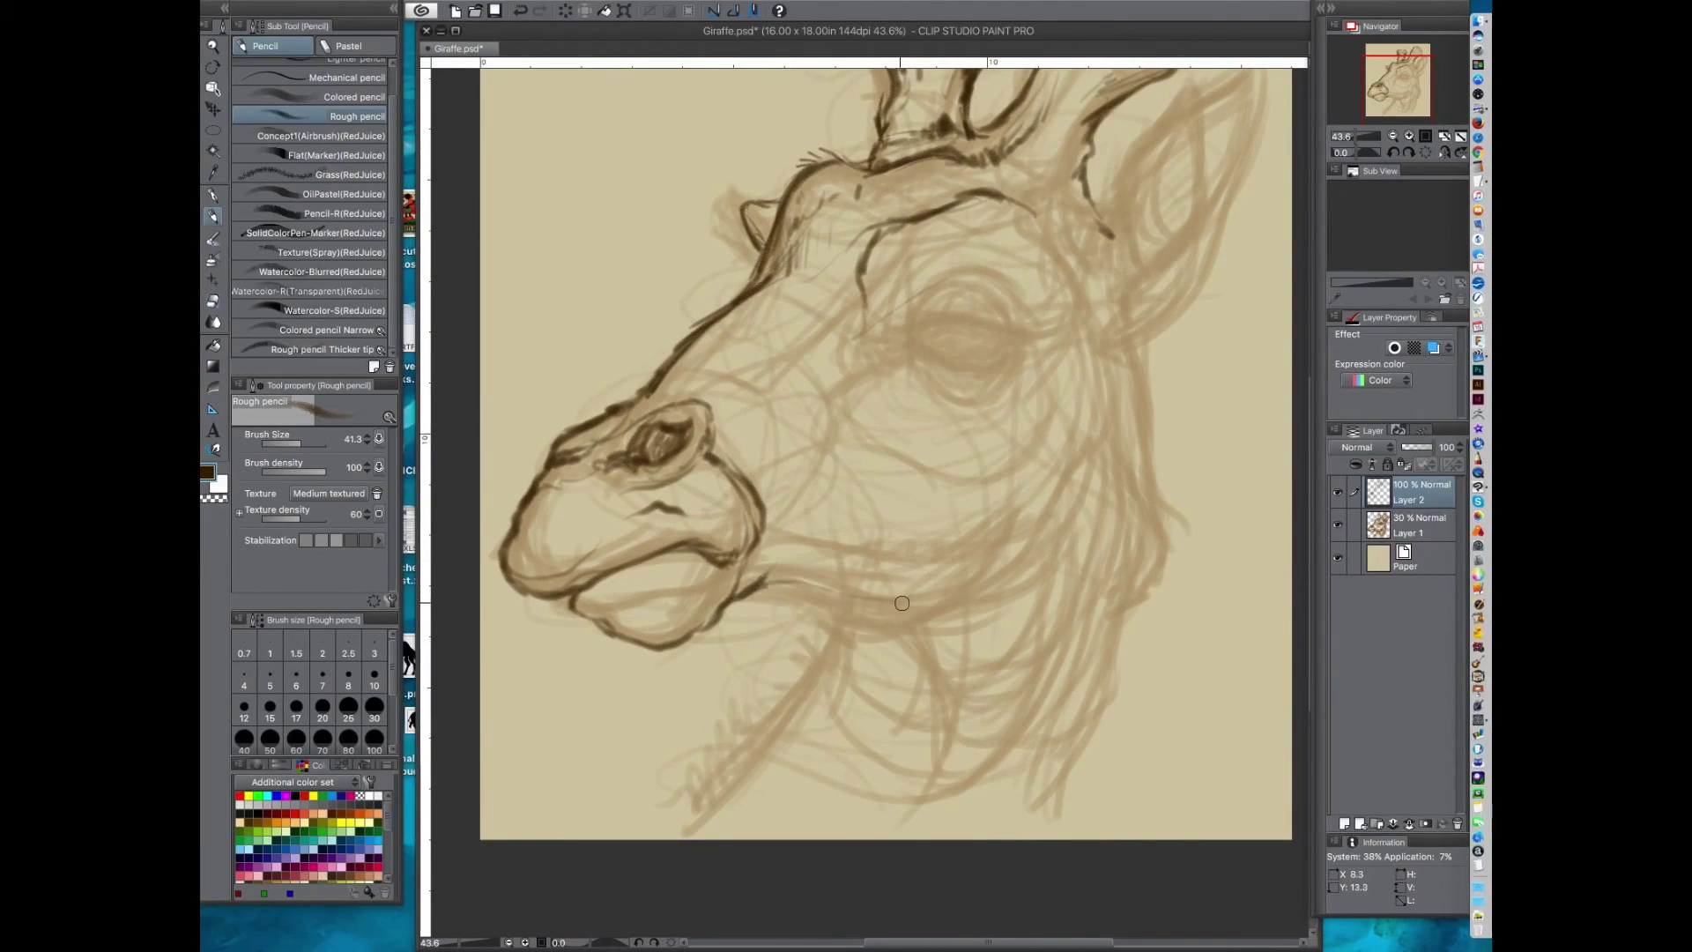
mouse_move(733, 600)
mouse_down()
mouse_move(913, 629)
mouse_move(962, 604)
mouse_up()
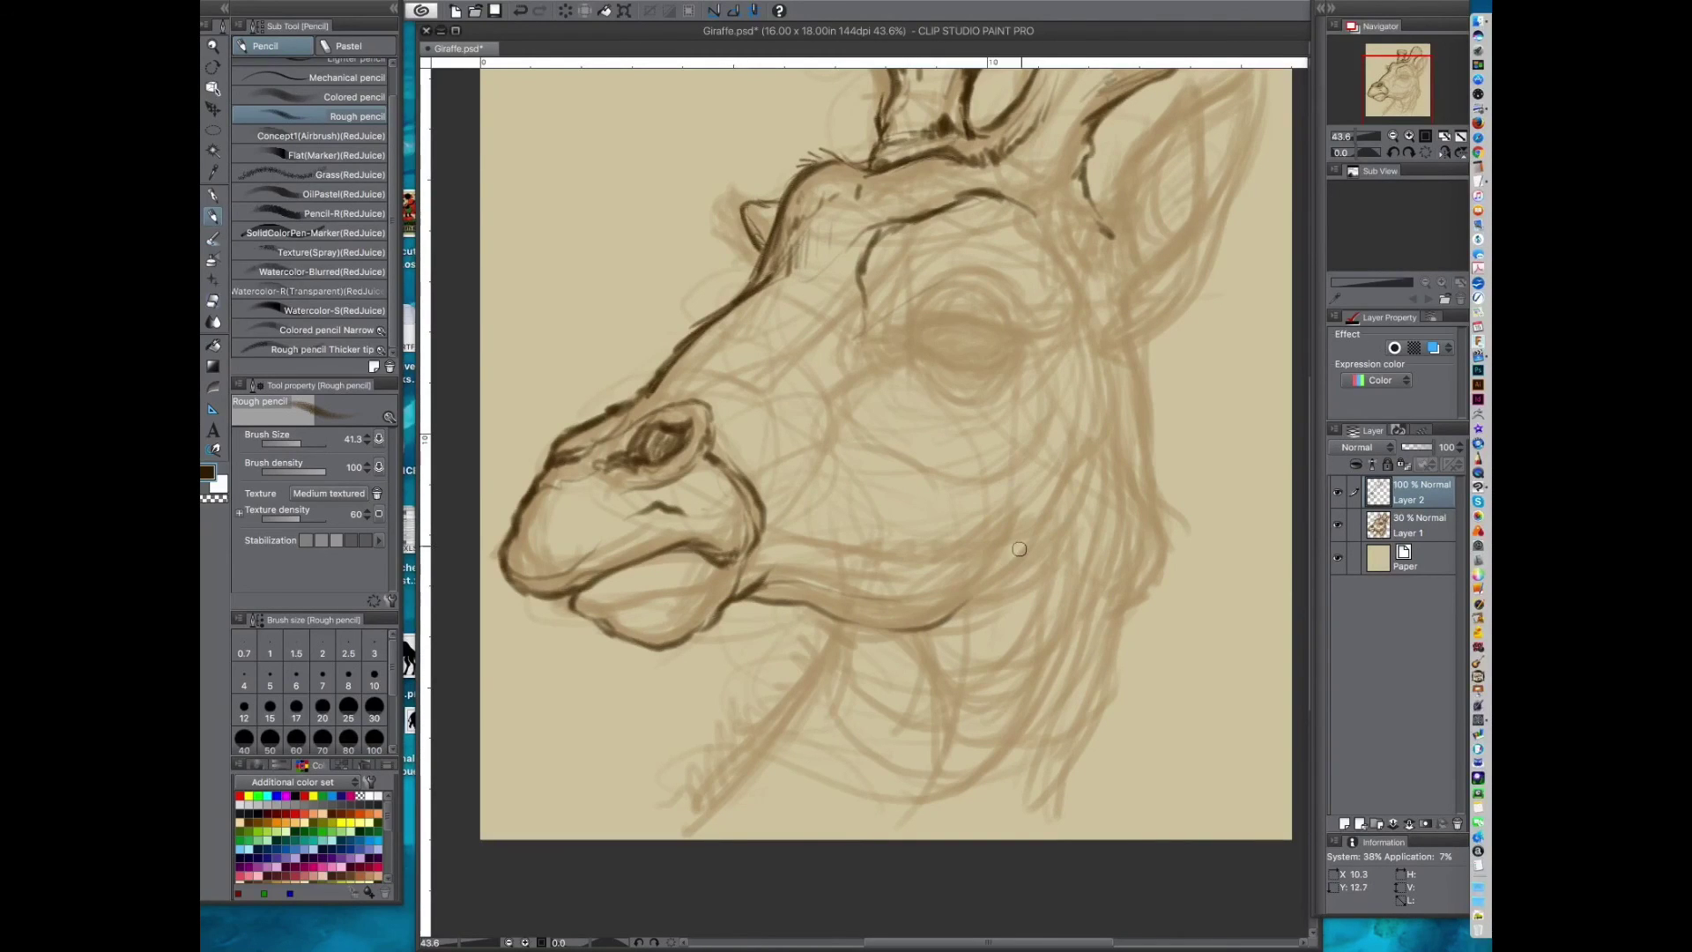
drag(591, 849, 578, 951)
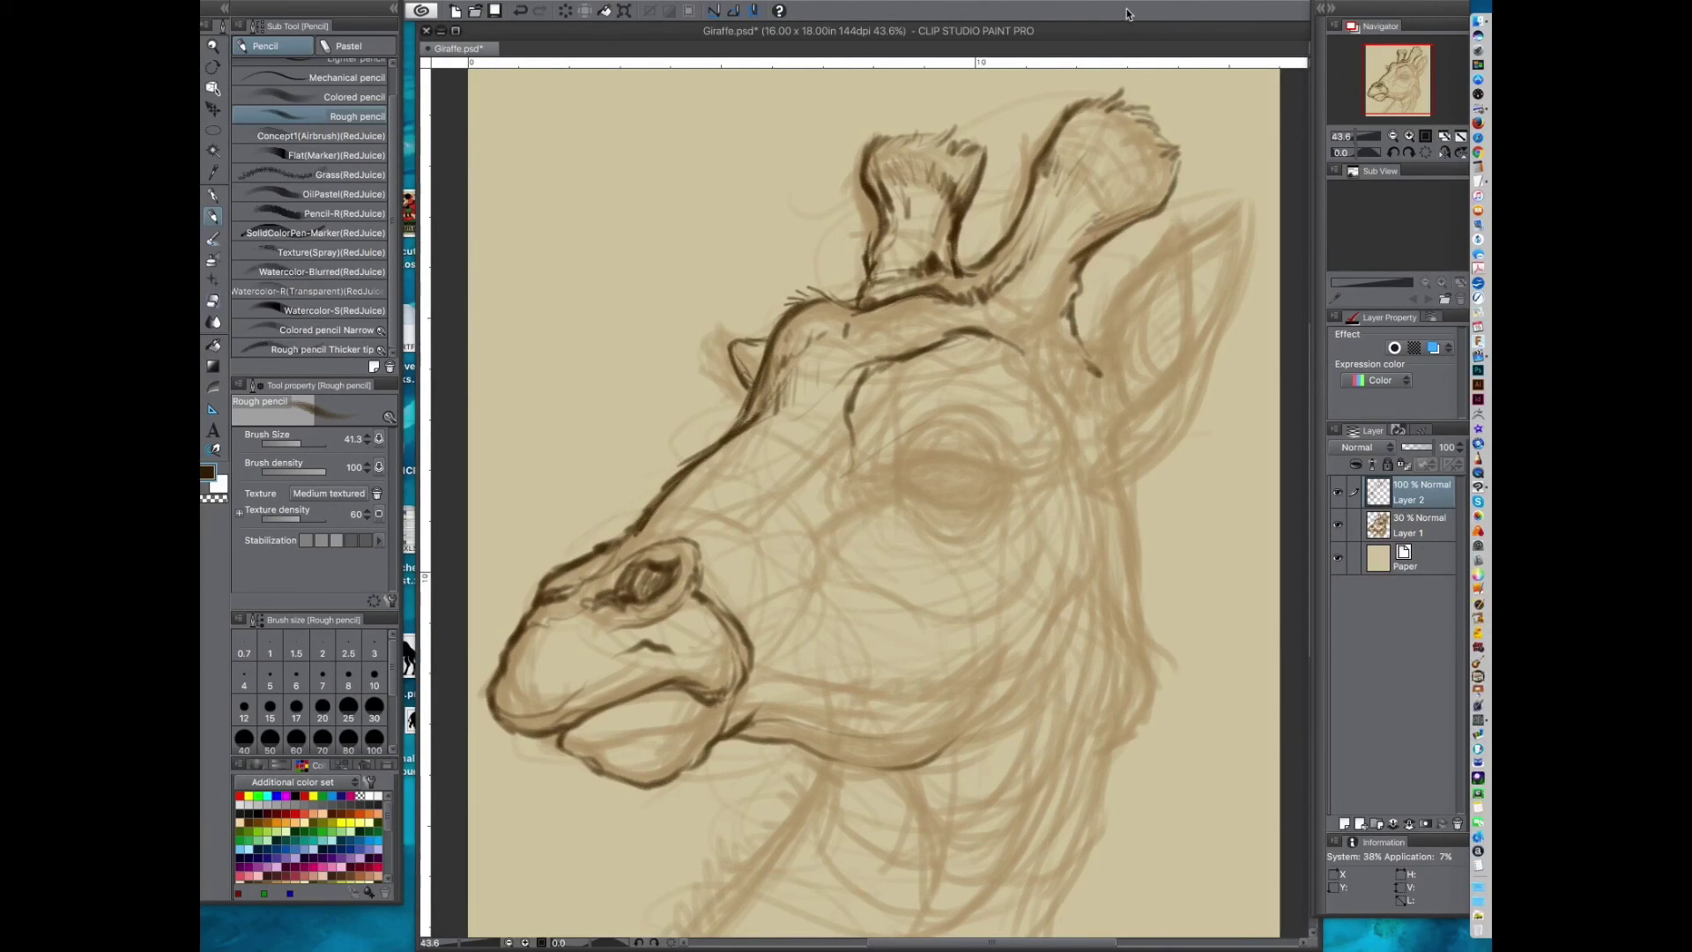
drag(1107, 30, 1135, 5)
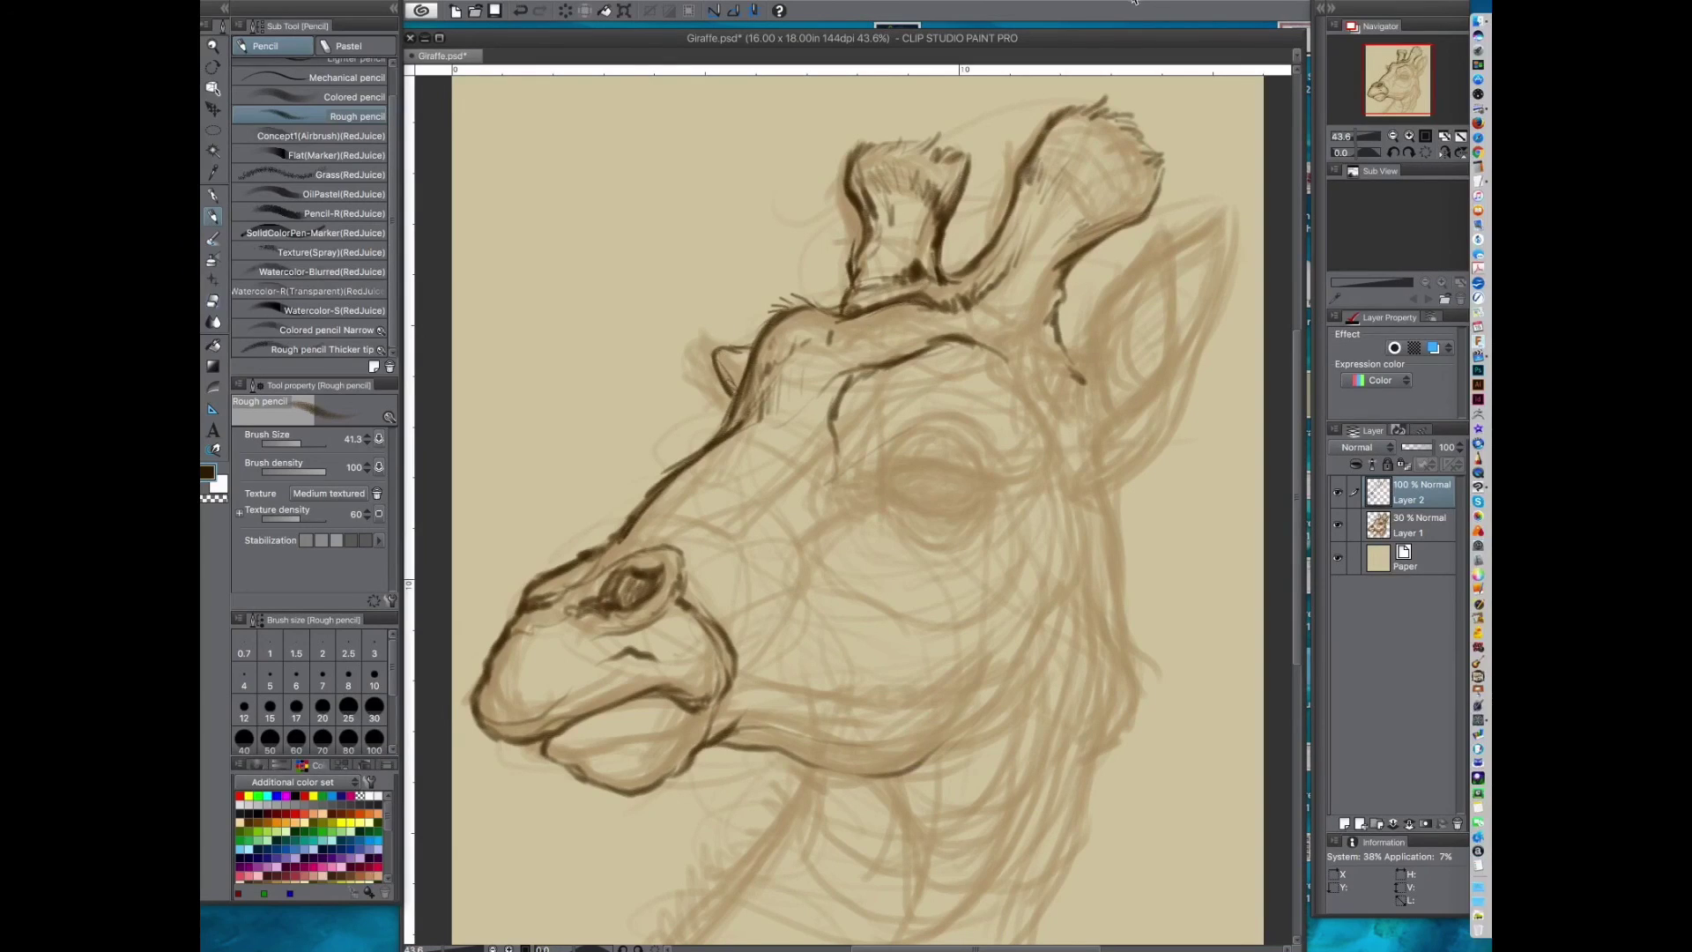
click(1136, 2)
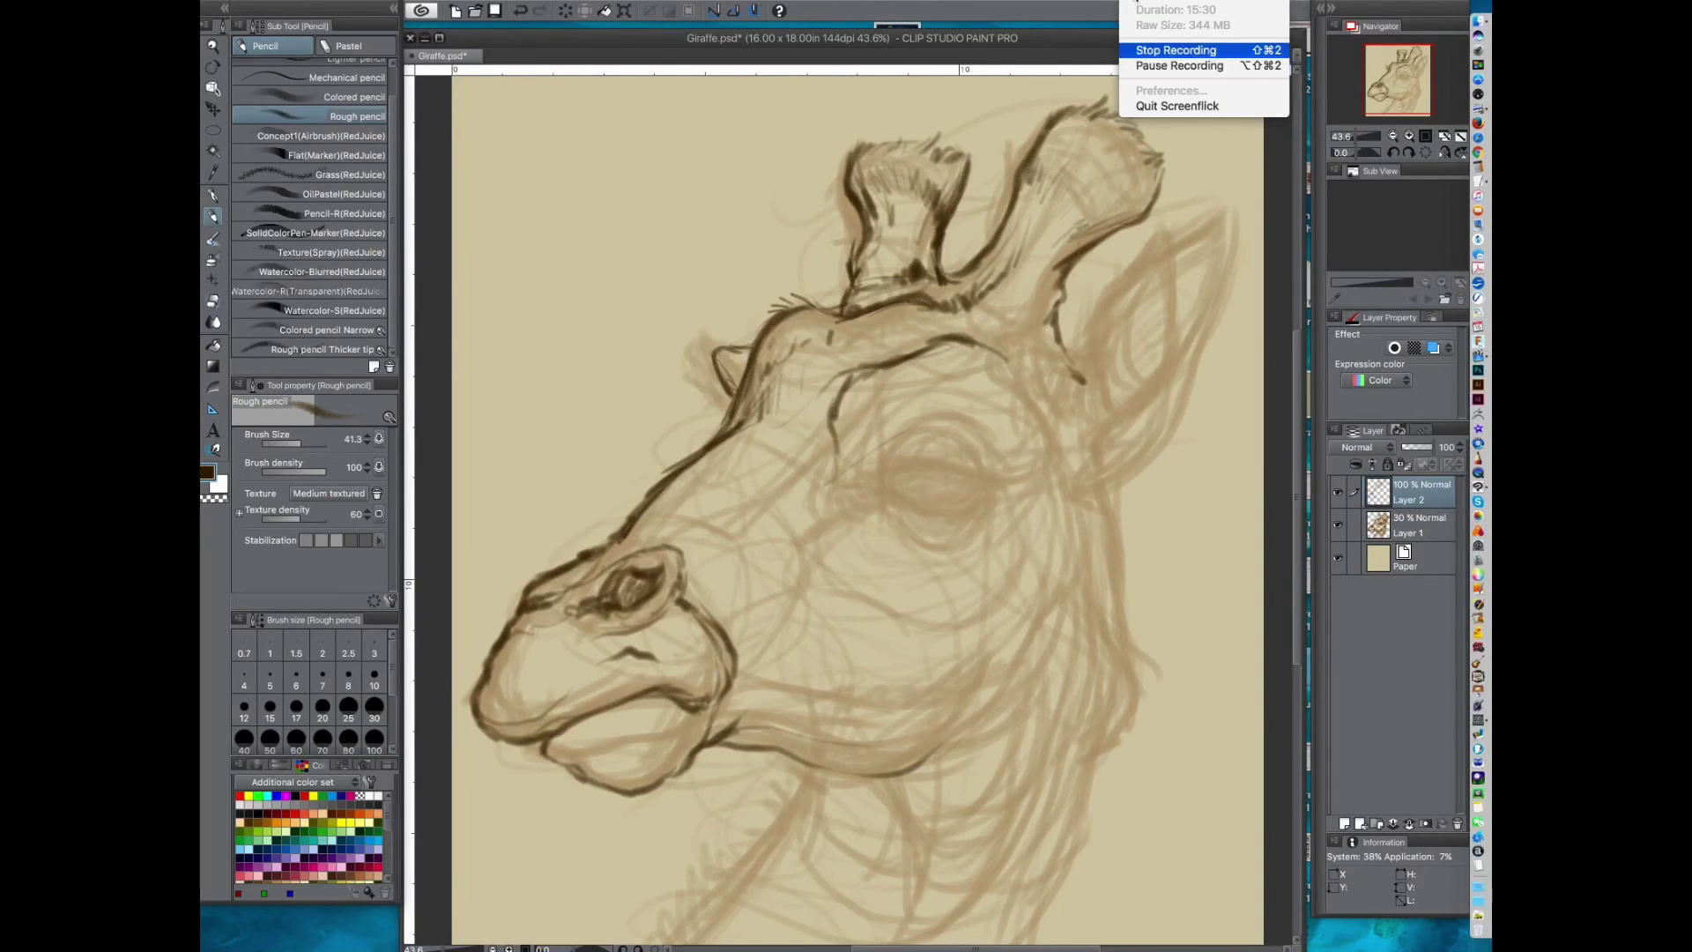
click(1181, 65)
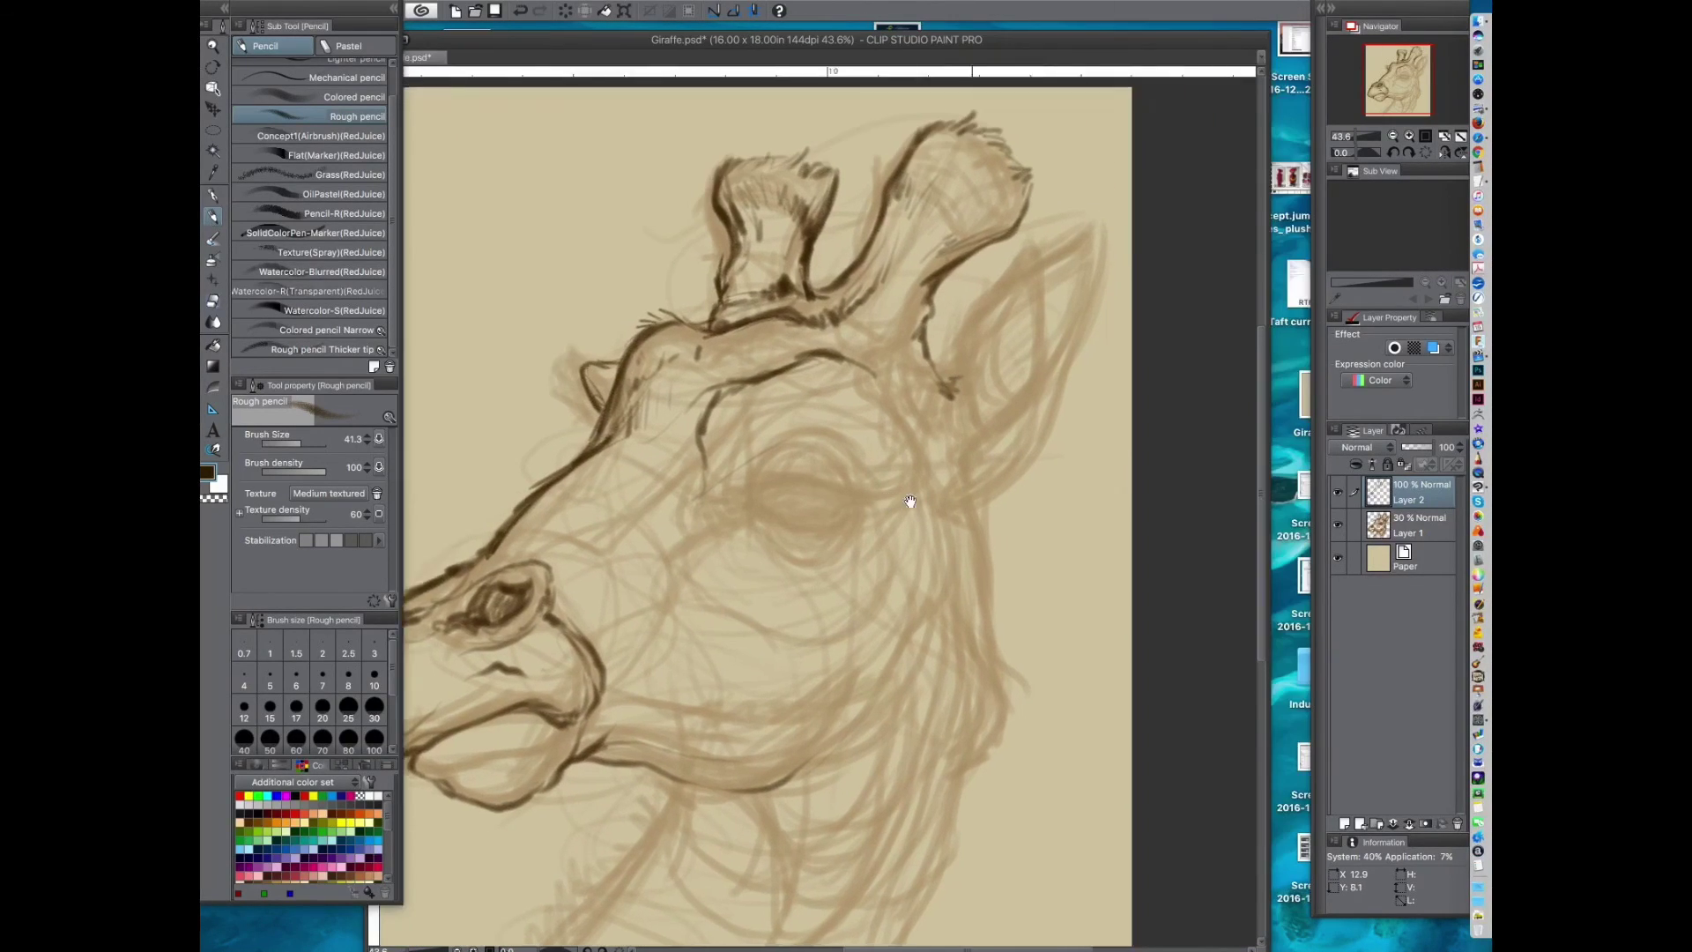
Step: Outline the ear from its base beside the rear horn around the pointed tip and down the back edge
scroll(891, 409, right, 3)
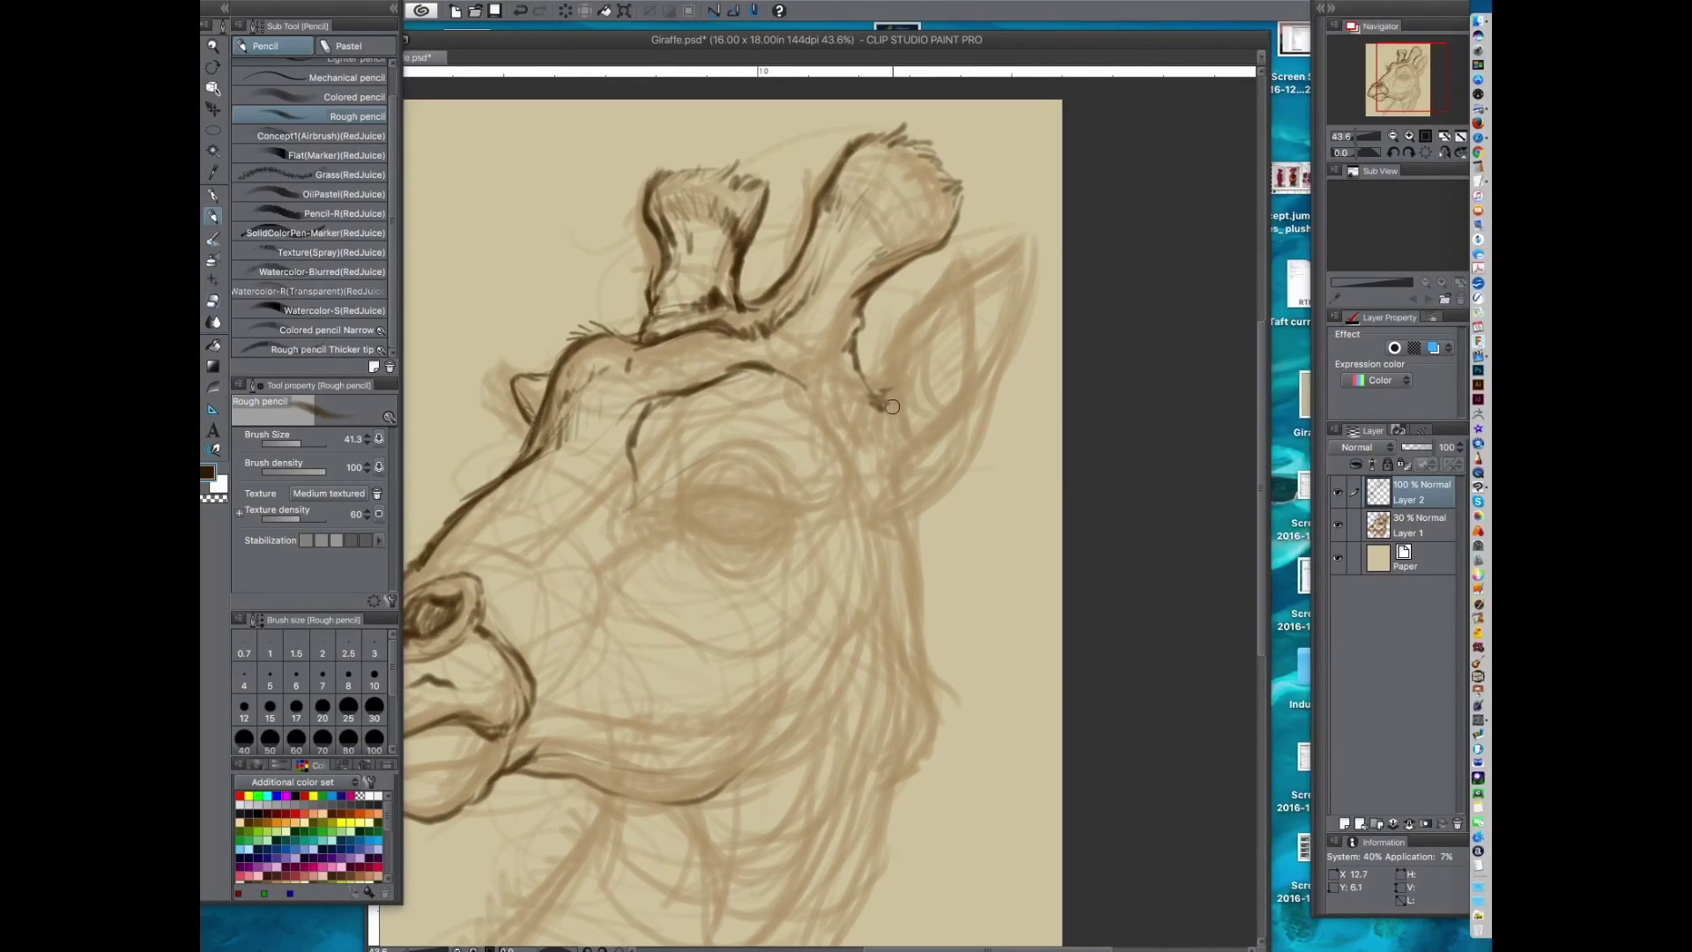
drag(910, 386, 892, 480)
scroll(881, 396, right, 3)
mouse_move(885, 398)
mouse_down()
mouse_move(885, 451)
mouse_move(886, 389)
mouse_move(1002, 256)
mouse_move(1011, 281)
mouse_move(889, 366)
mouse_move(998, 254)
mouse_move(1014, 262)
mouse_move(975, 379)
mouse_up()
mouse_move(1009, 266)
mouse_down()
mouse_move(994, 359)
mouse_move(940, 467)
mouse_move(907, 485)
mouse_up()
drag(978, 392, 890, 504)
drag(960, 454, 870, 536)
Step: Define the ear's inner fold and lower rim with dark strokes, and hatch shading inside it
mouse_move(885, 449)
mouse_down()
mouse_move(926, 480)
mouse_move(977, 418)
mouse_move(939, 339)
mouse_up()
mouse_move(976, 258)
mouse_down()
mouse_move(943, 373)
mouse_move(940, 350)
mouse_up()
mouse_move(947, 372)
mouse_down()
mouse_move(936, 453)
mouse_move(891, 499)
mouse_up()
mouse_move(924, 493)
mouse_down()
mouse_move(976, 420)
mouse_move(1002, 412)
mouse_up()
drag(1028, 298, 994, 411)
mouse_move(1018, 356)
mouse_down()
mouse_move(923, 452)
mouse_move(1036, 265)
mouse_move(940, 533)
mouse_up()
mouse_move(1007, 265)
mouse_down()
mouse_move(926, 441)
mouse_move(1006, 248)
mouse_up()
drag(935, 412, 843, 275)
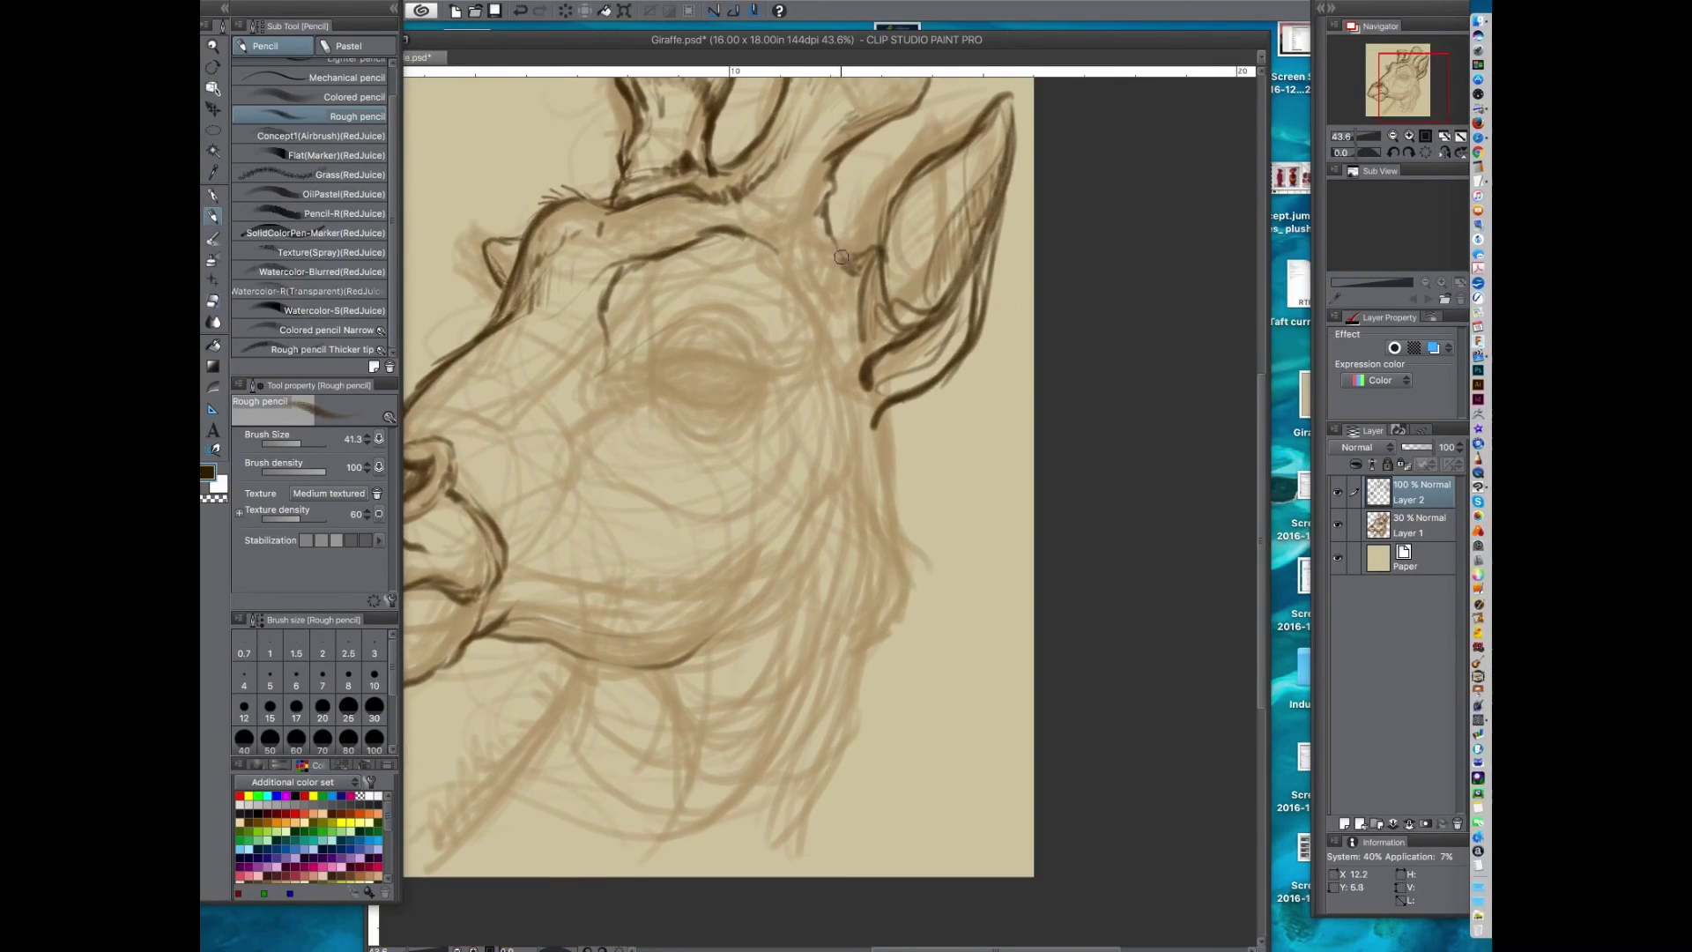
Step: Outline the back of the neck from beneath the ear downward, and draw the rear edge of the cheek
mouse_move(904, 433)
mouse_down()
mouse_move(928, 377)
mouse_move(916, 557)
mouse_up()
drag(908, 389, 891, 564)
drag(920, 545, 1003, 372)
drag(1010, 325, 957, 405)
drag(980, 280, 944, 492)
mouse_move(980, 359)
mouse_down()
mouse_move(987, 499)
mouse_move(977, 406)
mouse_up()
drag(1001, 412, 890, 602)
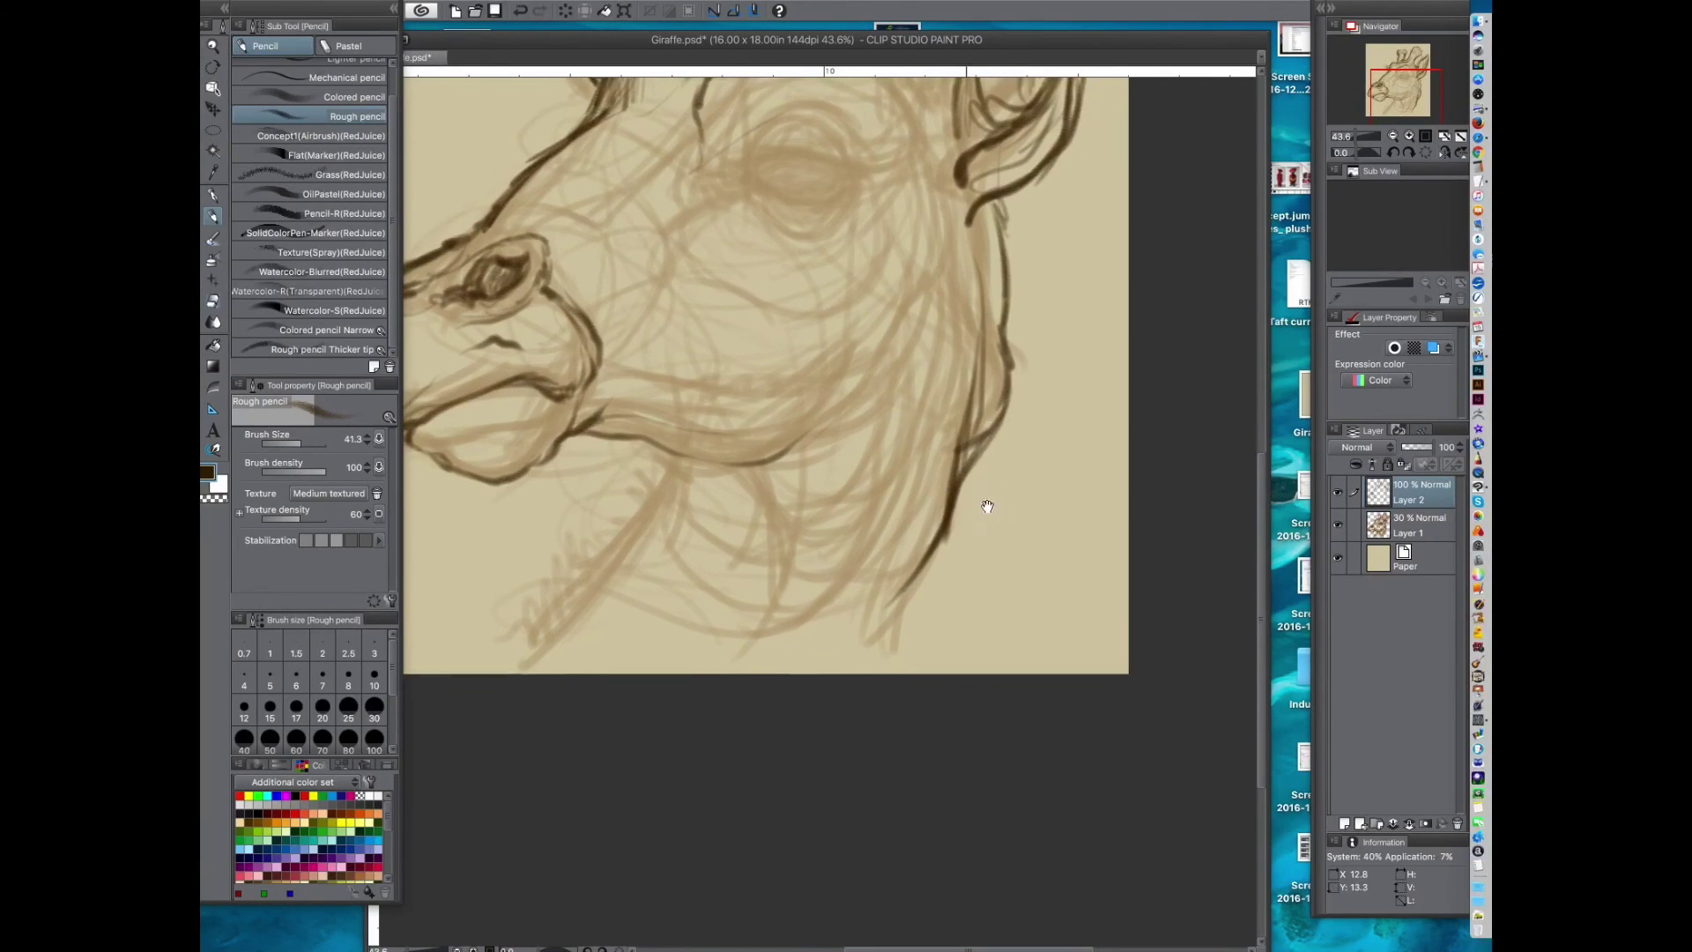
drag(975, 479, 1028, 541)
drag(990, 273, 926, 445)
Step: Draw the upper eyelid line and the creases above and in front of the eye
mouse_move(784, 353)
mouse_down()
mouse_move(861, 408)
mouse_move(828, 521)
mouse_up()
mouse_move(822, 402)
mouse_down()
mouse_move(870, 380)
mouse_move(957, 399)
mouse_move(1001, 386)
mouse_up()
drag(868, 381, 945, 390)
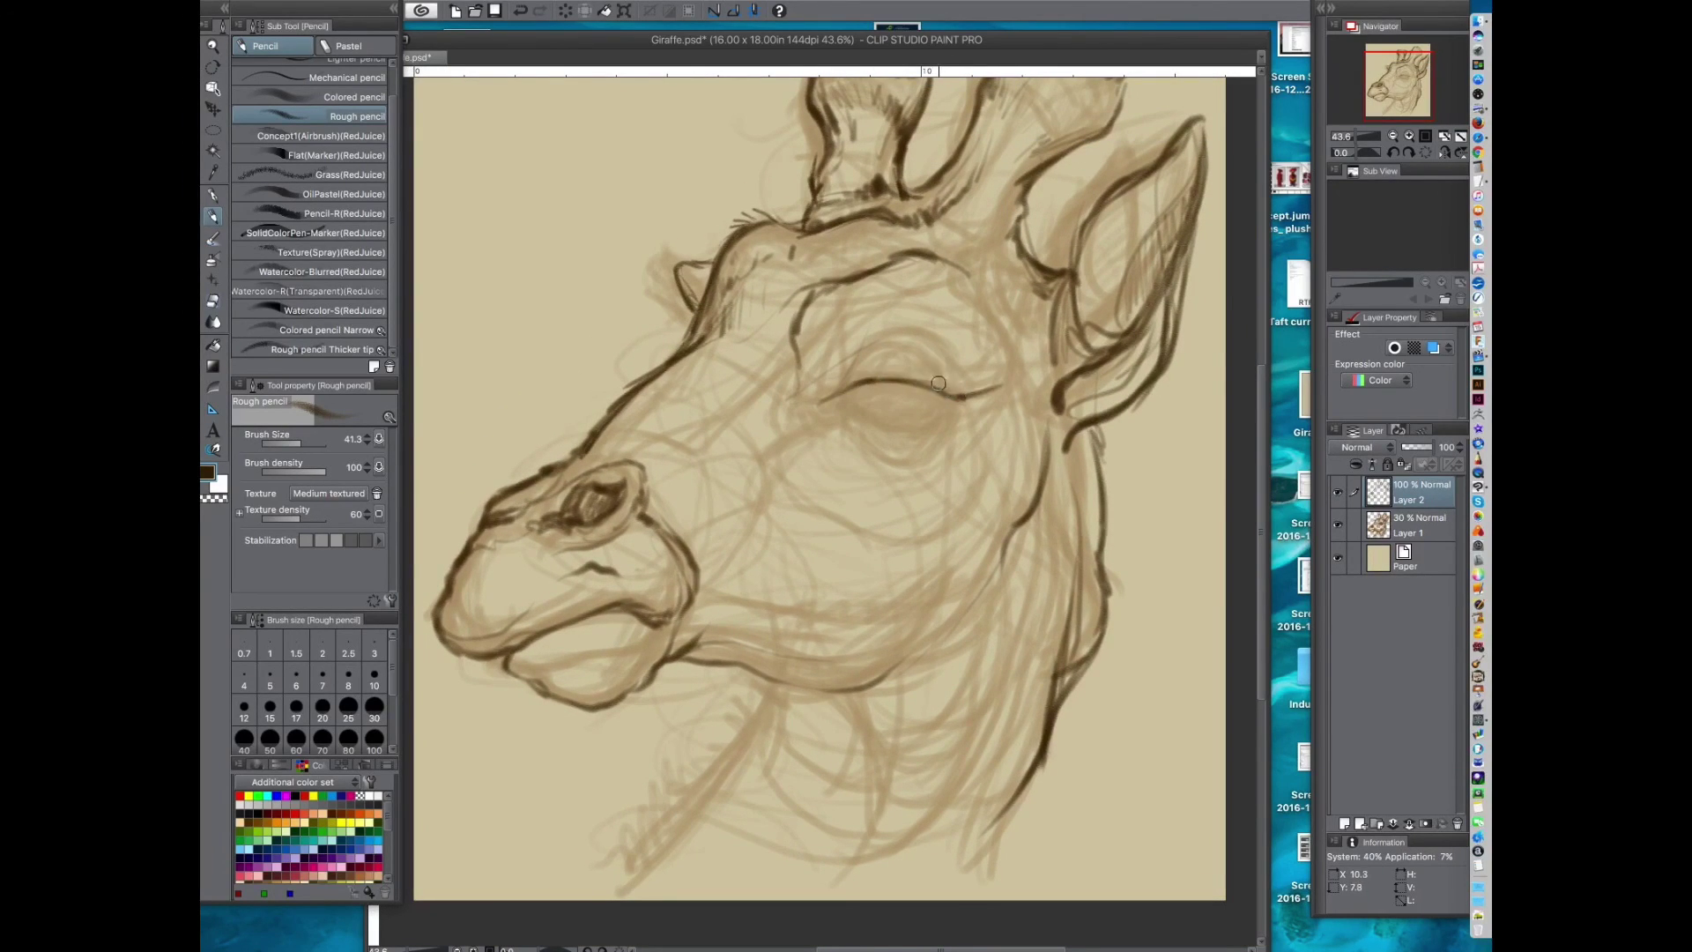
drag(868, 345, 967, 366)
drag(879, 263, 841, 374)
drag(868, 298, 797, 400)
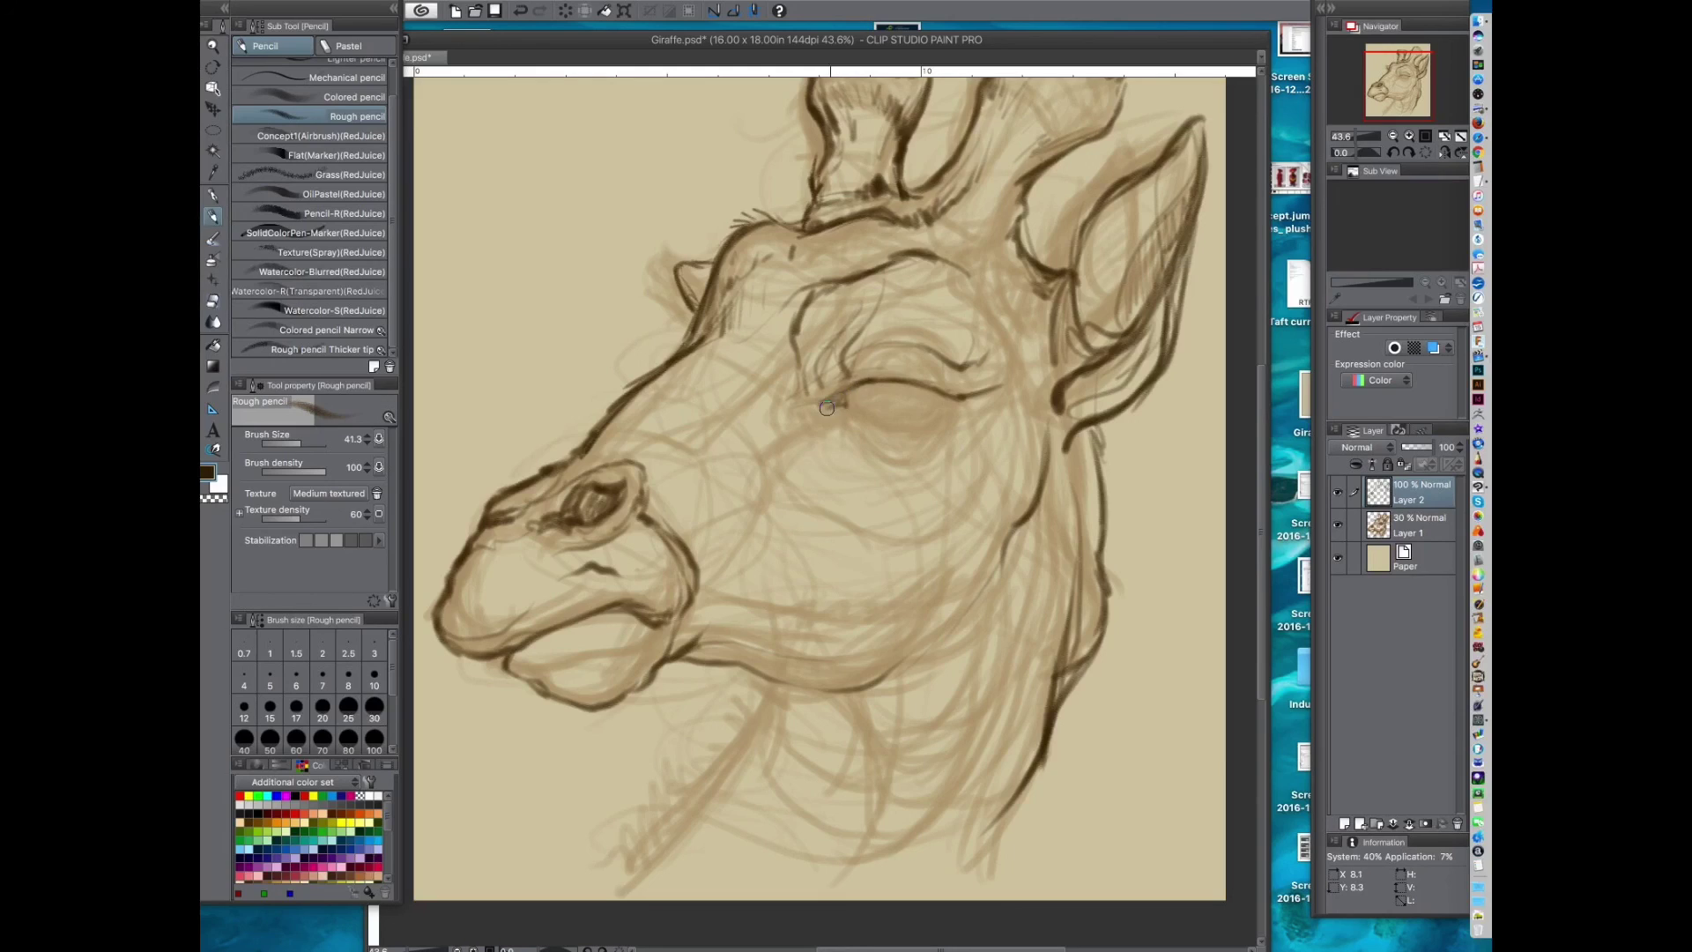
Step: Draw the lower eyelid, redoing the first stroke, and add folds beneath the eye and at its front corner
mouse_move(864, 405)
mouse_down()
mouse_move(897, 427)
mouse_move(963, 398)
mouse_up()
key(ctrl+z)
mouse_move(847, 390)
mouse_down()
mouse_move(912, 445)
mouse_move(965, 392)
mouse_move(883, 451)
mouse_move(940, 456)
mouse_move(878, 444)
mouse_move(949, 426)
mouse_up()
mouse_move(881, 418)
mouse_down()
mouse_move(936, 445)
mouse_move(968, 402)
mouse_up()
mouse_move(872, 419)
mouse_down()
mouse_move(825, 389)
mouse_move(786, 393)
mouse_up()
mouse_move(784, 415)
mouse_down()
mouse_move(808, 400)
mouse_move(733, 511)
mouse_move(712, 463)
mouse_move(817, 457)
mouse_move(1027, 402)
mouse_up()
Step: Draw the light cheek folds running from below the eye toward the muzzle
mouse_move(863, 581)
mouse_down()
mouse_move(853, 596)
mouse_move(838, 499)
mouse_move(861, 364)
mouse_move(665, 603)
mouse_up()
drag(800, 443, 774, 475)
mouse_move(926, 435)
mouse_down()
mouse_move(801, 657)
mouse_move(907, 540)
mouse_move(940, 546)
mouse_up()
drag(698, 523, 693, 509)
drag(696, 534, 751, 542)
Step: Draw the lower cheek line along the jaw and the front of the throat with short hair tufts
mouse_move(756, 578)
mouse_down()
mouse_move(717, 557)
mouse_move(820, 559)
mouse_move(947, 516)
mouse_up()
drag(921, 423, 862, 500)
mouse_move(735, 577)
mouse_down()
mouse_move(841, 523)
mouse_move(934, 401)
mouse_up()
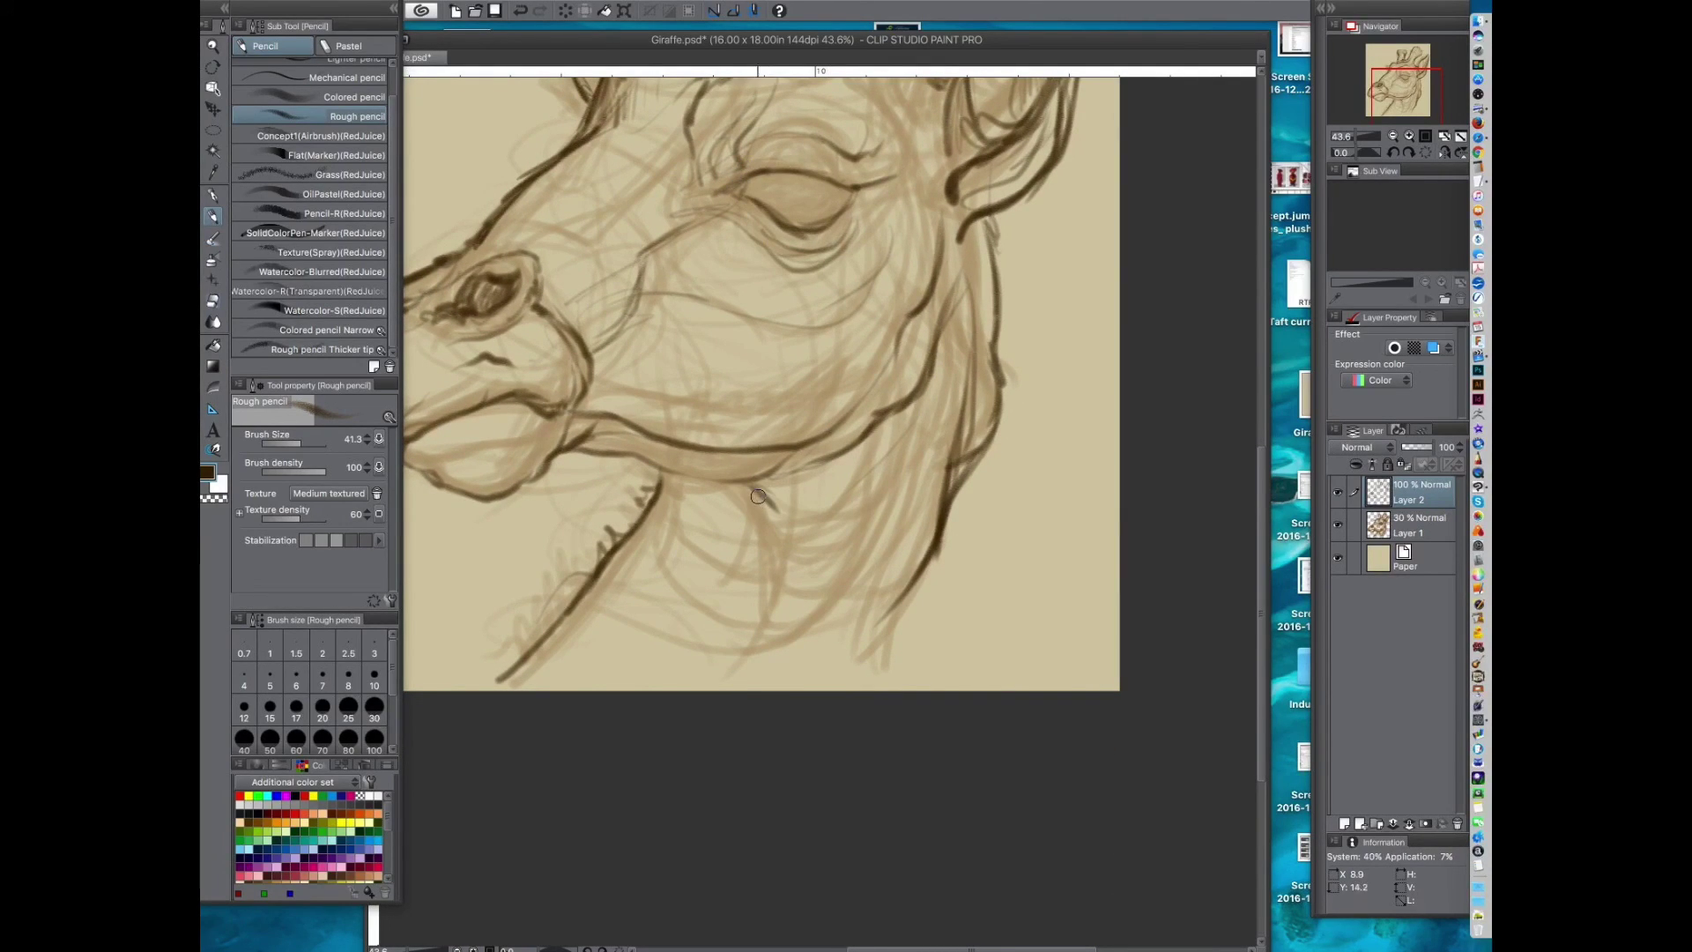
Step: Add fold lines down the neck beneath the jaw, undoing one stray stroke
drag(765, 502, 794, 580)
mouse_move(900, 525)
mouse_down()
mouse_move(765, 620)
mouse_move(784, 635)
mouse_up()
mouse_move(950, 482)
mouse_down()
mouse_move(891, 573)
mouse_move(973, 427)
mouse_up()
mouse_move(810, 499)
mouse_down()
mouse_move(854, 353)
mouse_move(779, 479)
mouse_up()
key(ctrl+z)
drag(933, 394, 883, 475)
Step: Darken and round the eye's outline, and add a thin crease curving down behind the brow
mouse_move(1005, 325)
mouse_down()
mouse_move(909, 391)
mouse_move(870, 288)
mouse_move(863, 355)
mouse_up()
mouse_move(881, 272)
mouse_down()
mouse_move(846, 407)
mouse_move(812, 437)
mouse_up()
mouse_move(883, 456)
mouse_down()
mouse_move(982, 631)
mouse_move(980, 812)
mouse_up()
mouse_move(928, 551)
mouse_down()
mouse_move(959, 601)
mouse_move(953, 682)
mouse_up()
scroll(859, 452, up, 3)
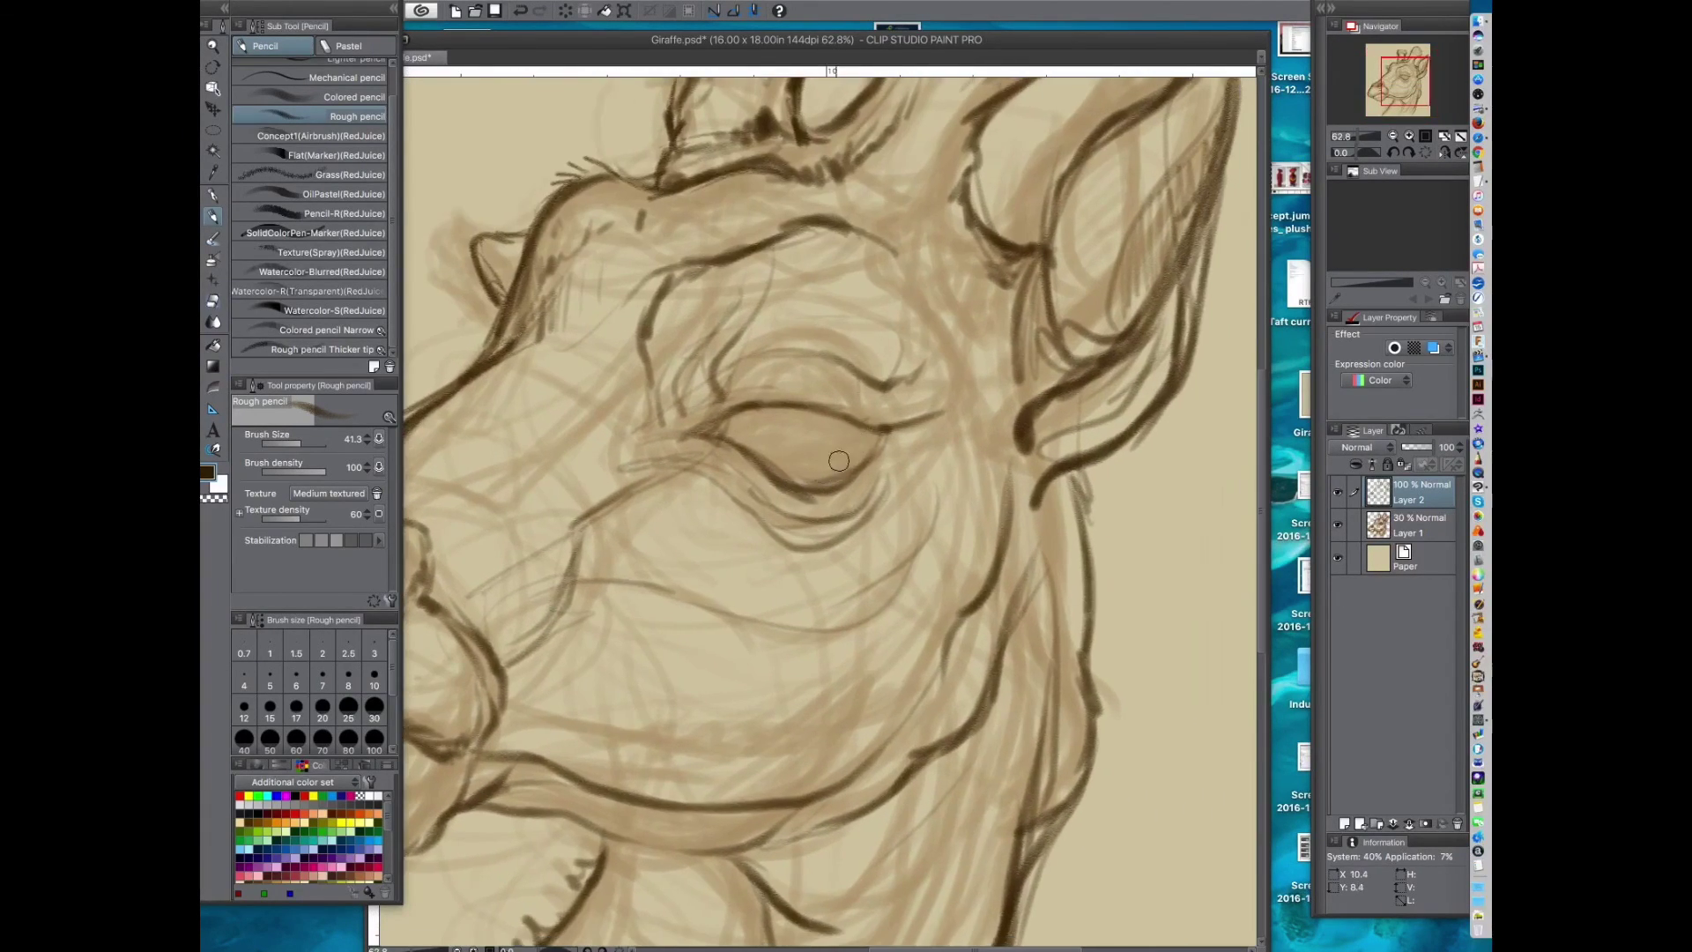
mouse_move(864, 442)
mouse_down()
mouse_move(804, 483)
mouse_move(827, 481)
mouse_move(717, 438)
mouse_up()
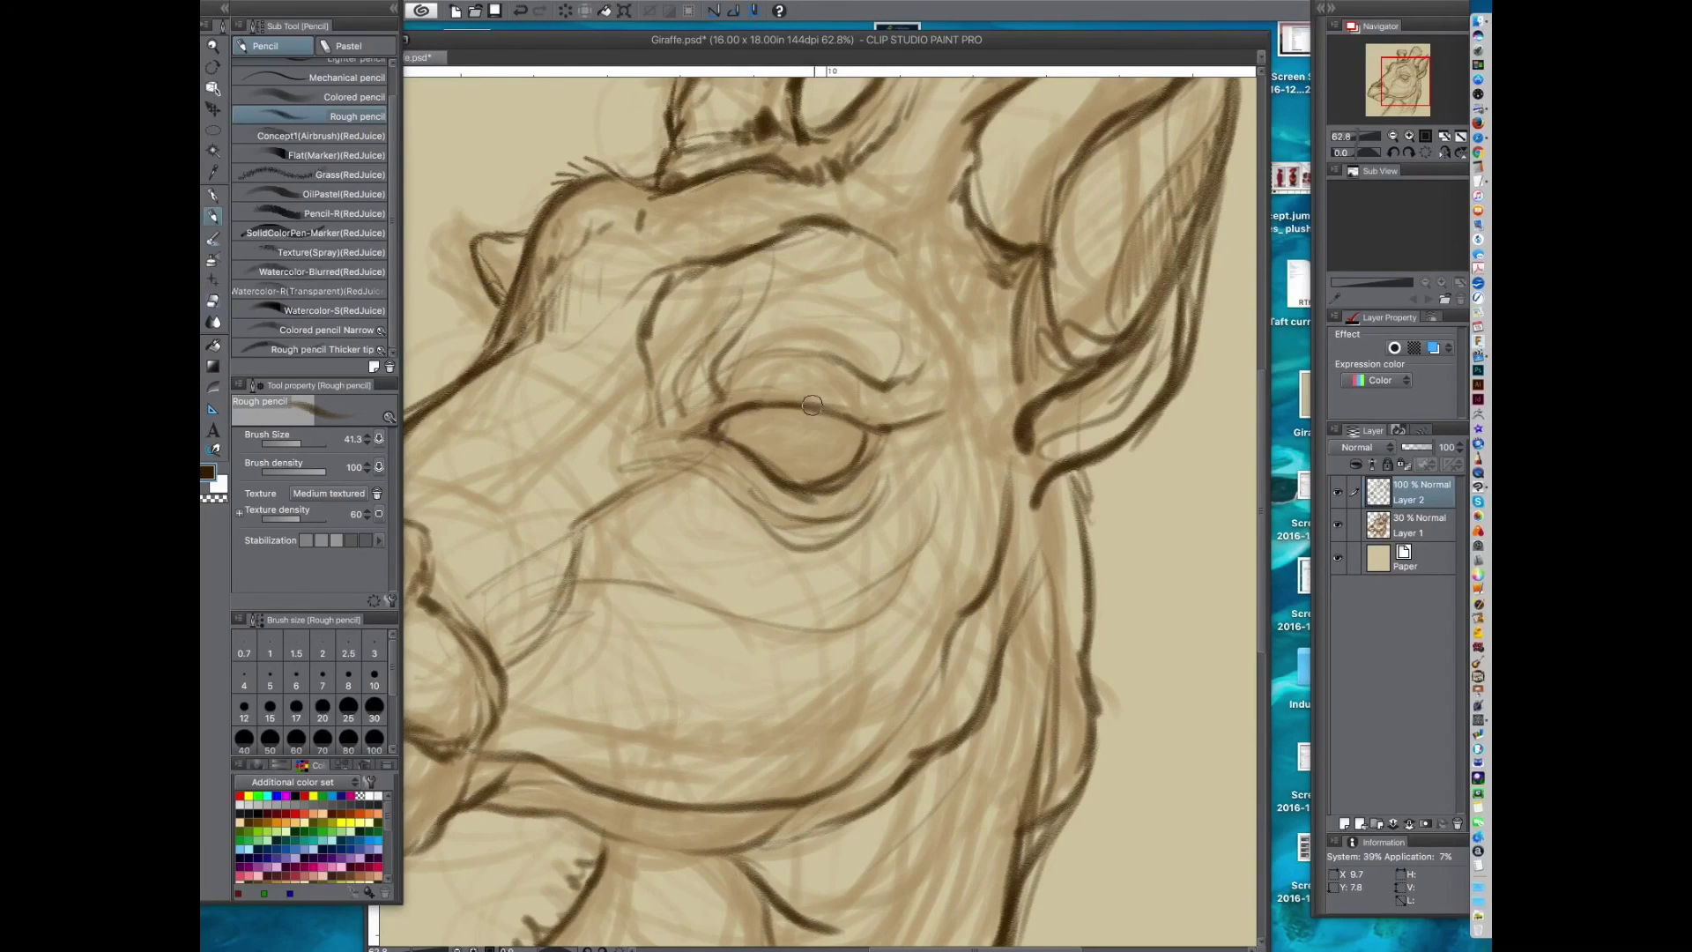
drag(821, 456, 803, 453)
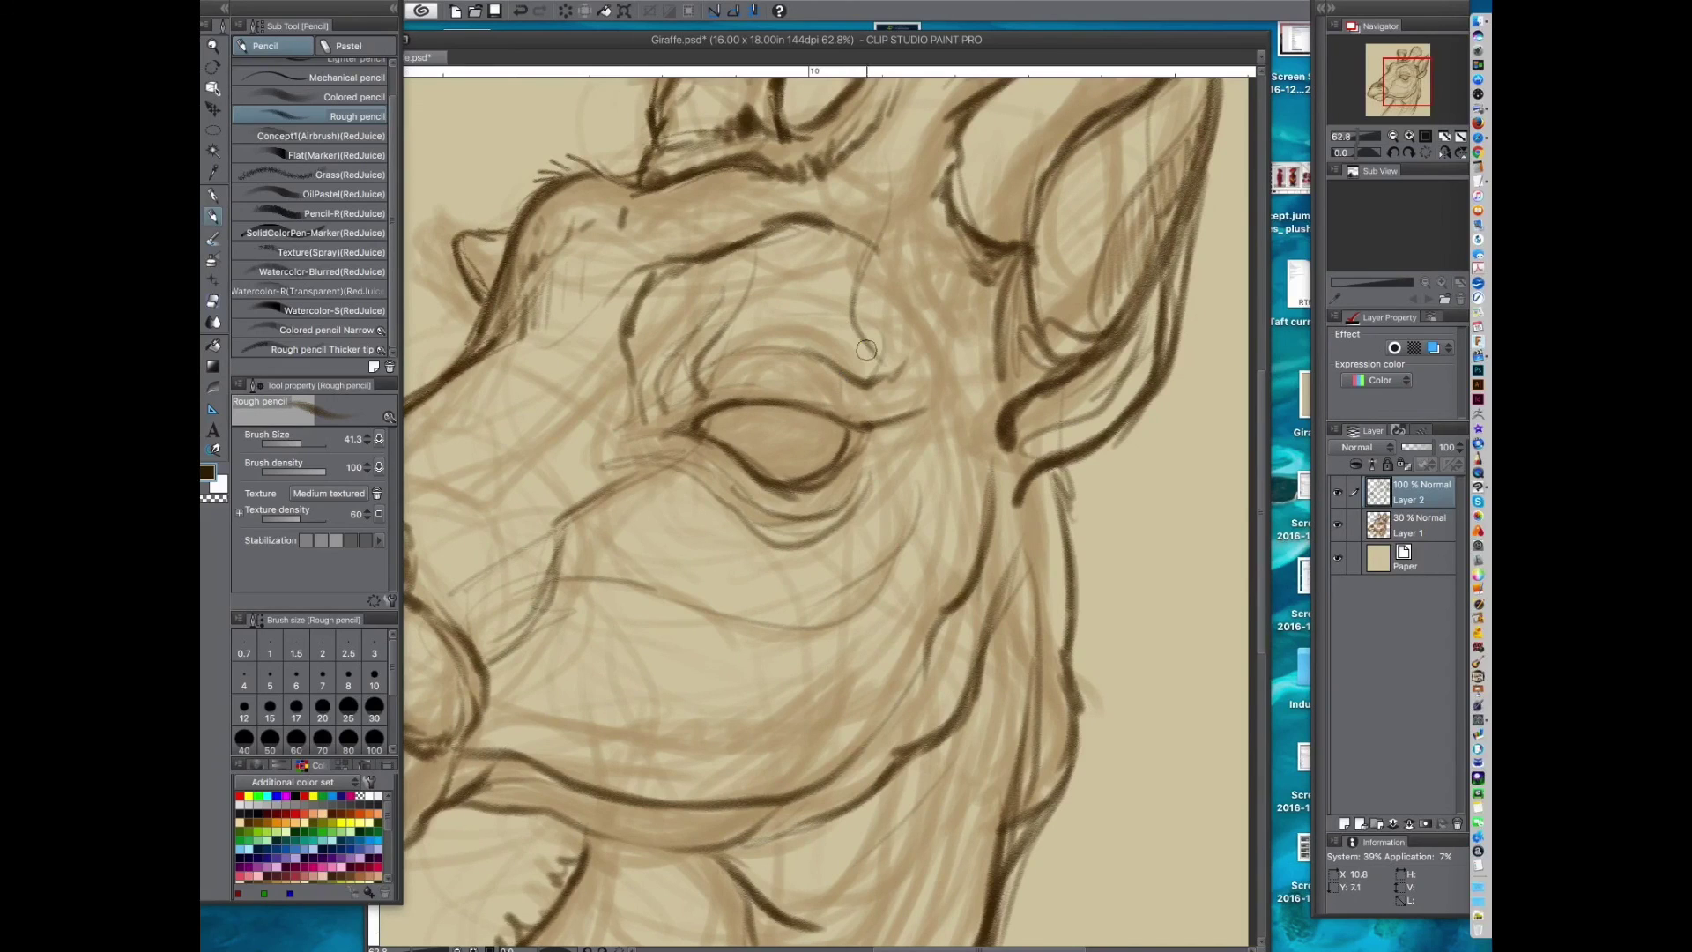
drag(737, 392, 852, 445)
Step: Add contour lines along the side of the snout, darken the nostril, and hatch the area below it
drag(619, 588, 710, 516)
mouse_move(759, 269)
mouse_down()
mouse_move(720, 420)
mouse_move(892, 345)
mouse_move(759, 393)
mouse_up()
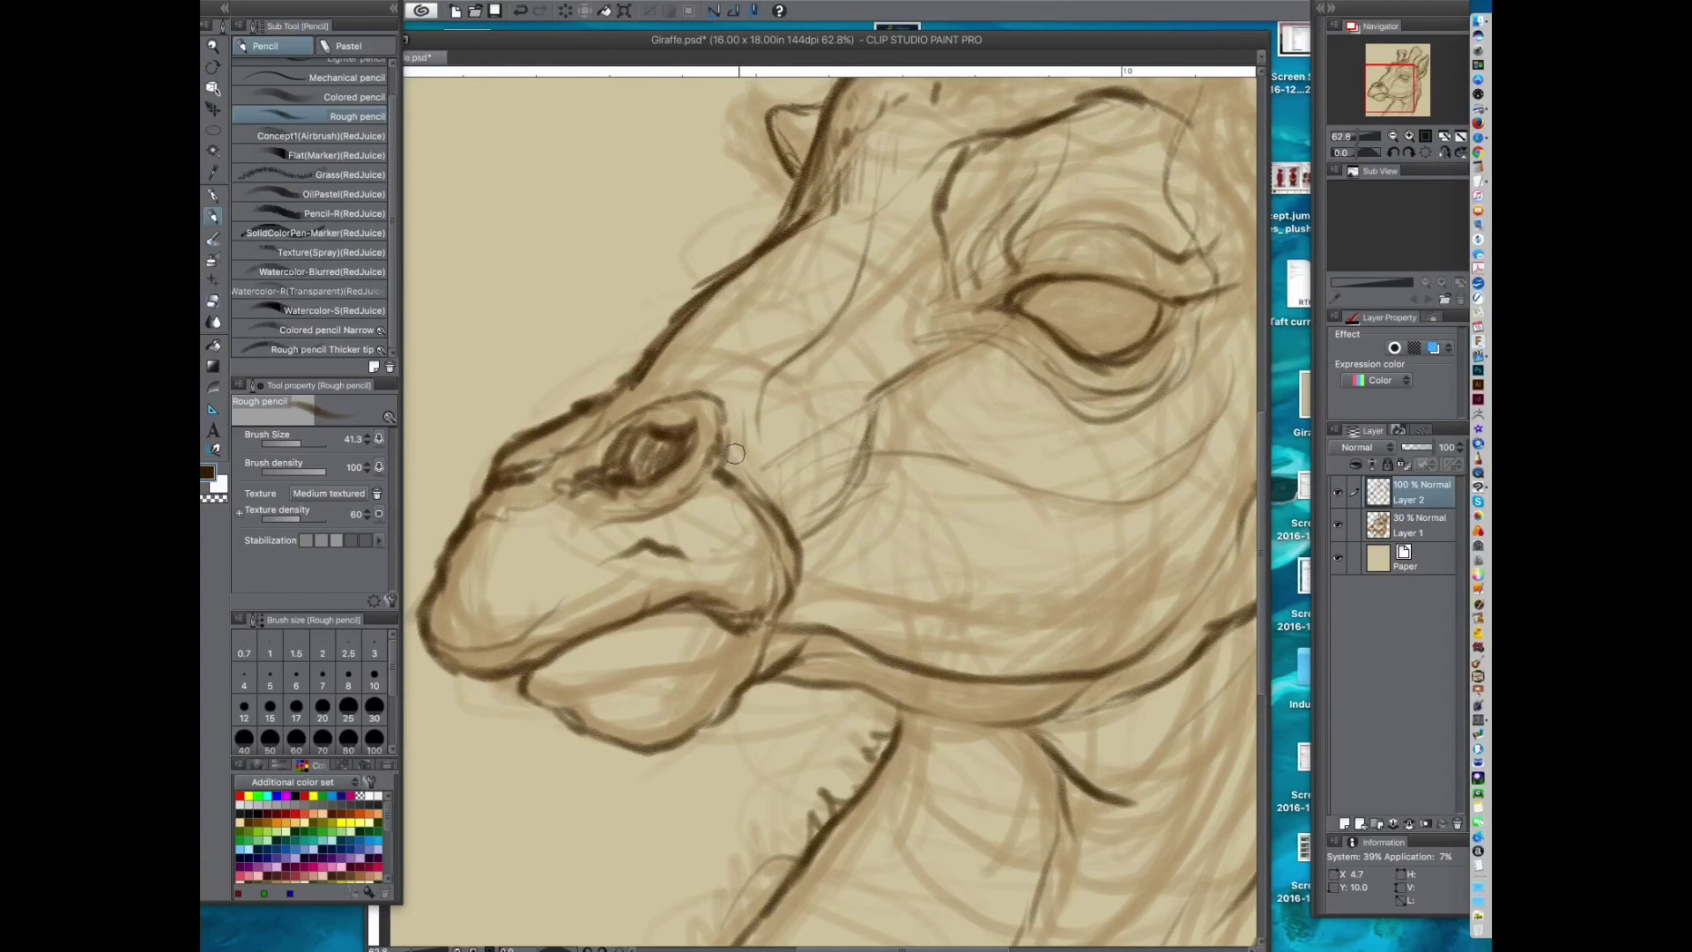
drag(695, 454, 728, 434)
mouse_move(745, 360)
mouse_down()
mouse_move(862, 306)
mouse_move(809, 314)
mouse_move(764, 339)
mouse_move(851, 314)
mouse_up()
mouse_move(829, 367)
mouse_down()
mouse_move(855, 370)
mouse_move(819, 412)
mouse_up()
mouse_move(874, 483)
mouse_down()
mouse_move(790, 446)
mouse_move(798, 405)
mouse_up()
mouse_move(815, 335)
mouse_down()
mouse_move(828, 359)
mouse_move(790, 387)
mouse_move(865, 369)
mouse_up()
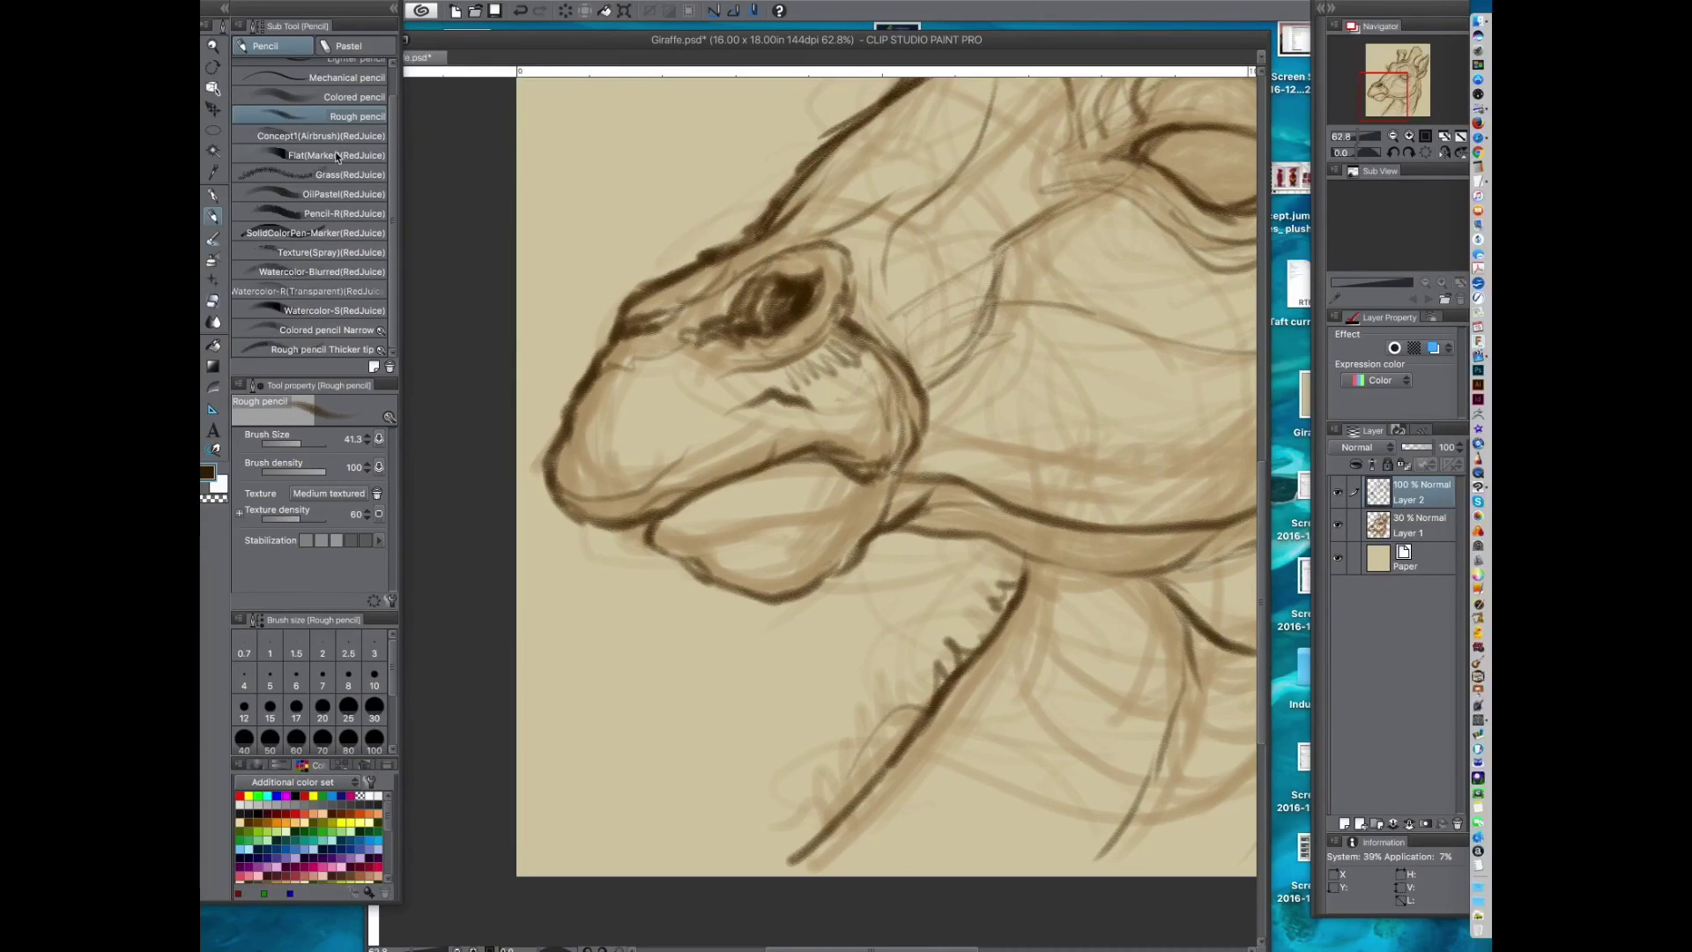
Step: Shade the front of the muzzle and upper lip with the Colored pencil, undoing the last stroke
click(352, 97)
drag(576, 489, 663, 490)
mouse_move(704, 471)
mouse_down()
mouse_move(702, 415)
mouse_move(801, 427)
mouse_up()
key(bracketleft)
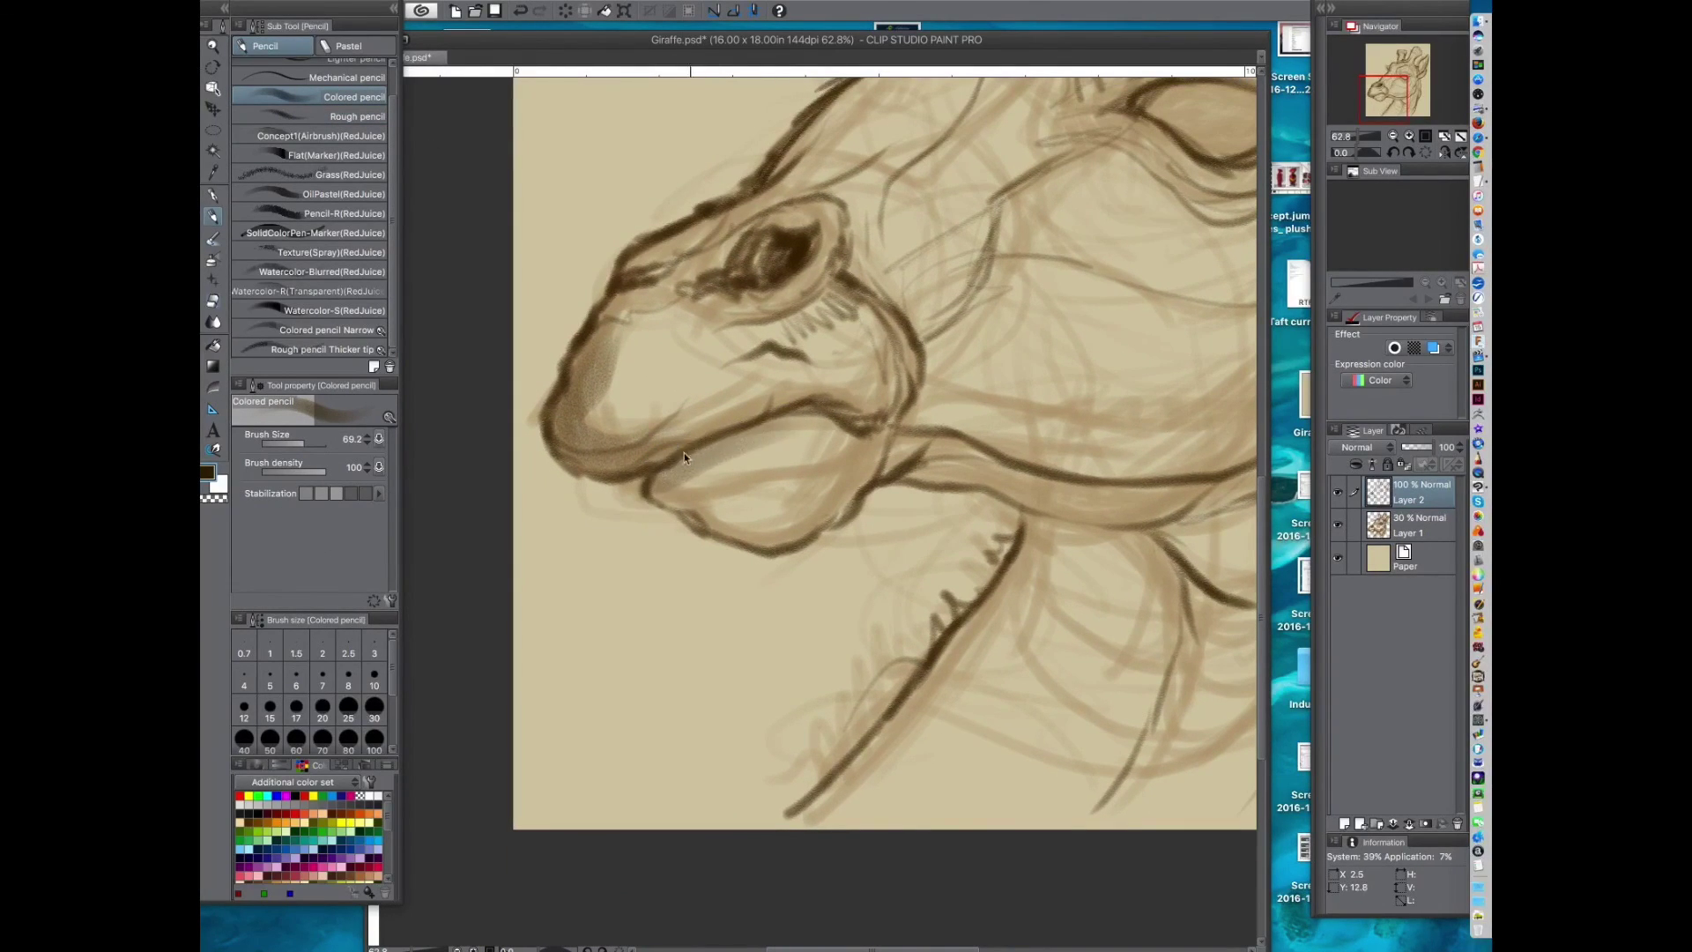
key(ctrl+z)
Step: Return to the Rough pencil and add contour strokes to the lips, undoing the last one
click(326, 116)
mouse_move(554, 438)
mouse_down()
mouse_move(642, 449)
mouse_move(618, 484)
mouse_move(665, 527)
mouse_move(739, 484)
mouse_move(669, 503)
mouse_move(732, 477)
mouse_move(784, 482)
mouse_move(718, 493)
mouse_up()
mouse_move(922, 458)
mouse_down()
mouse_move(755, 593)
mouse_move(626, 613)
mouse_move(555, 648)
mouse_up()
key(super+z)
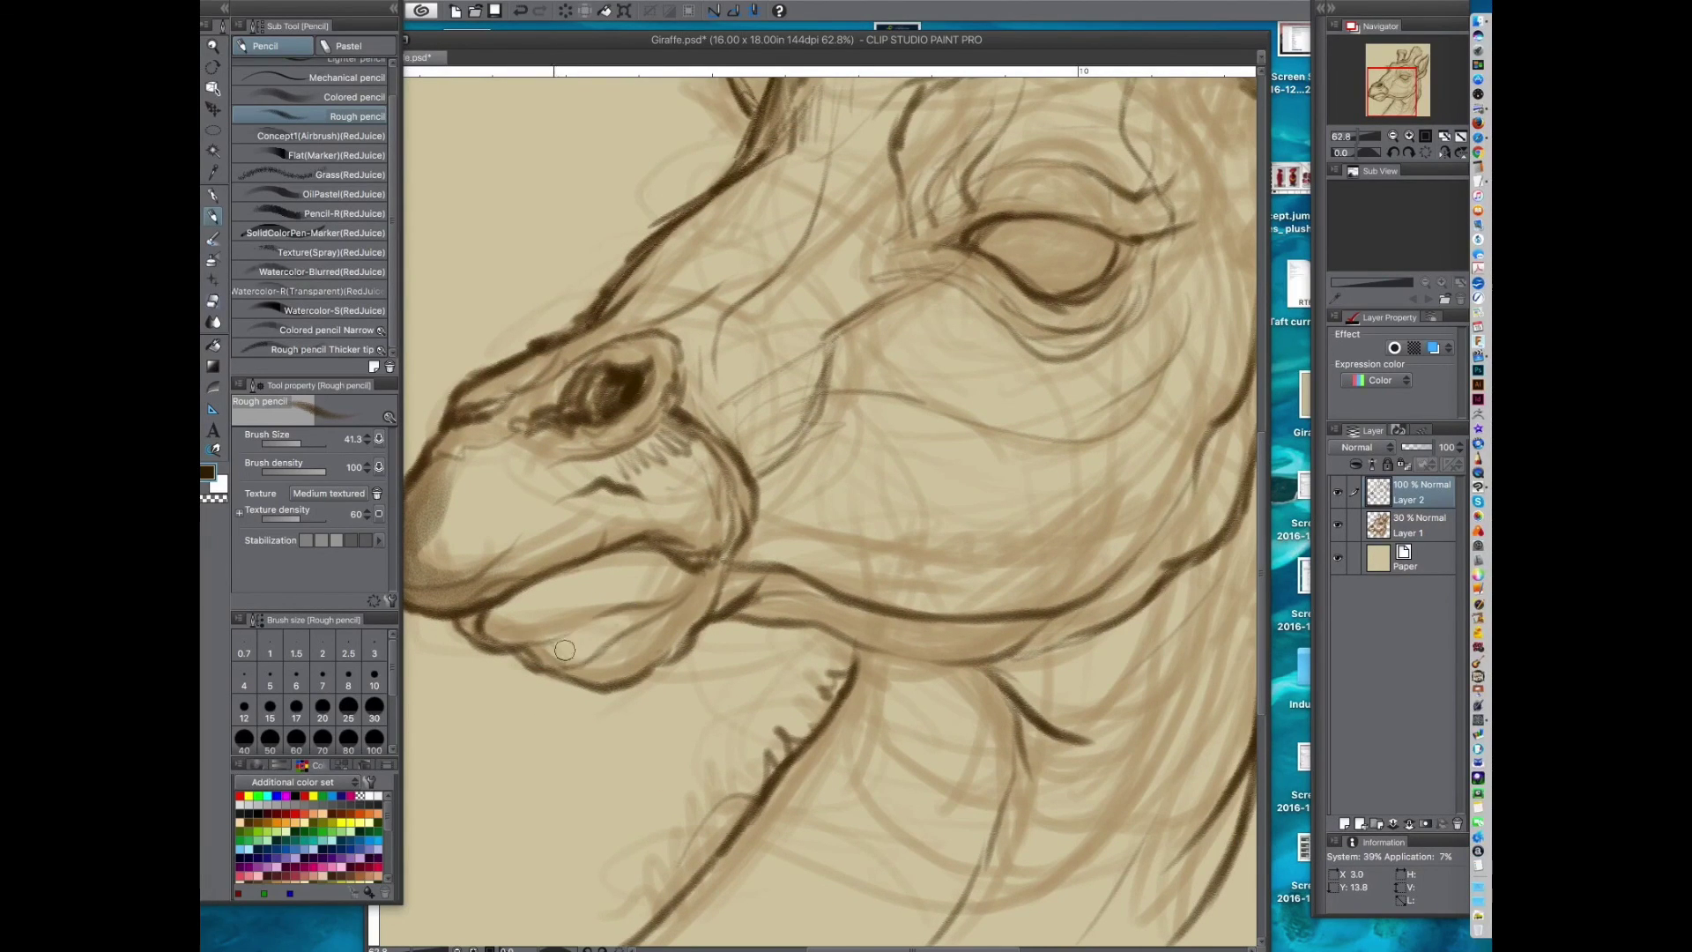
Step: Darken the base of the front horn and add shading strokes along its front edge and tufted top
scroll(910, 599, down, 4)
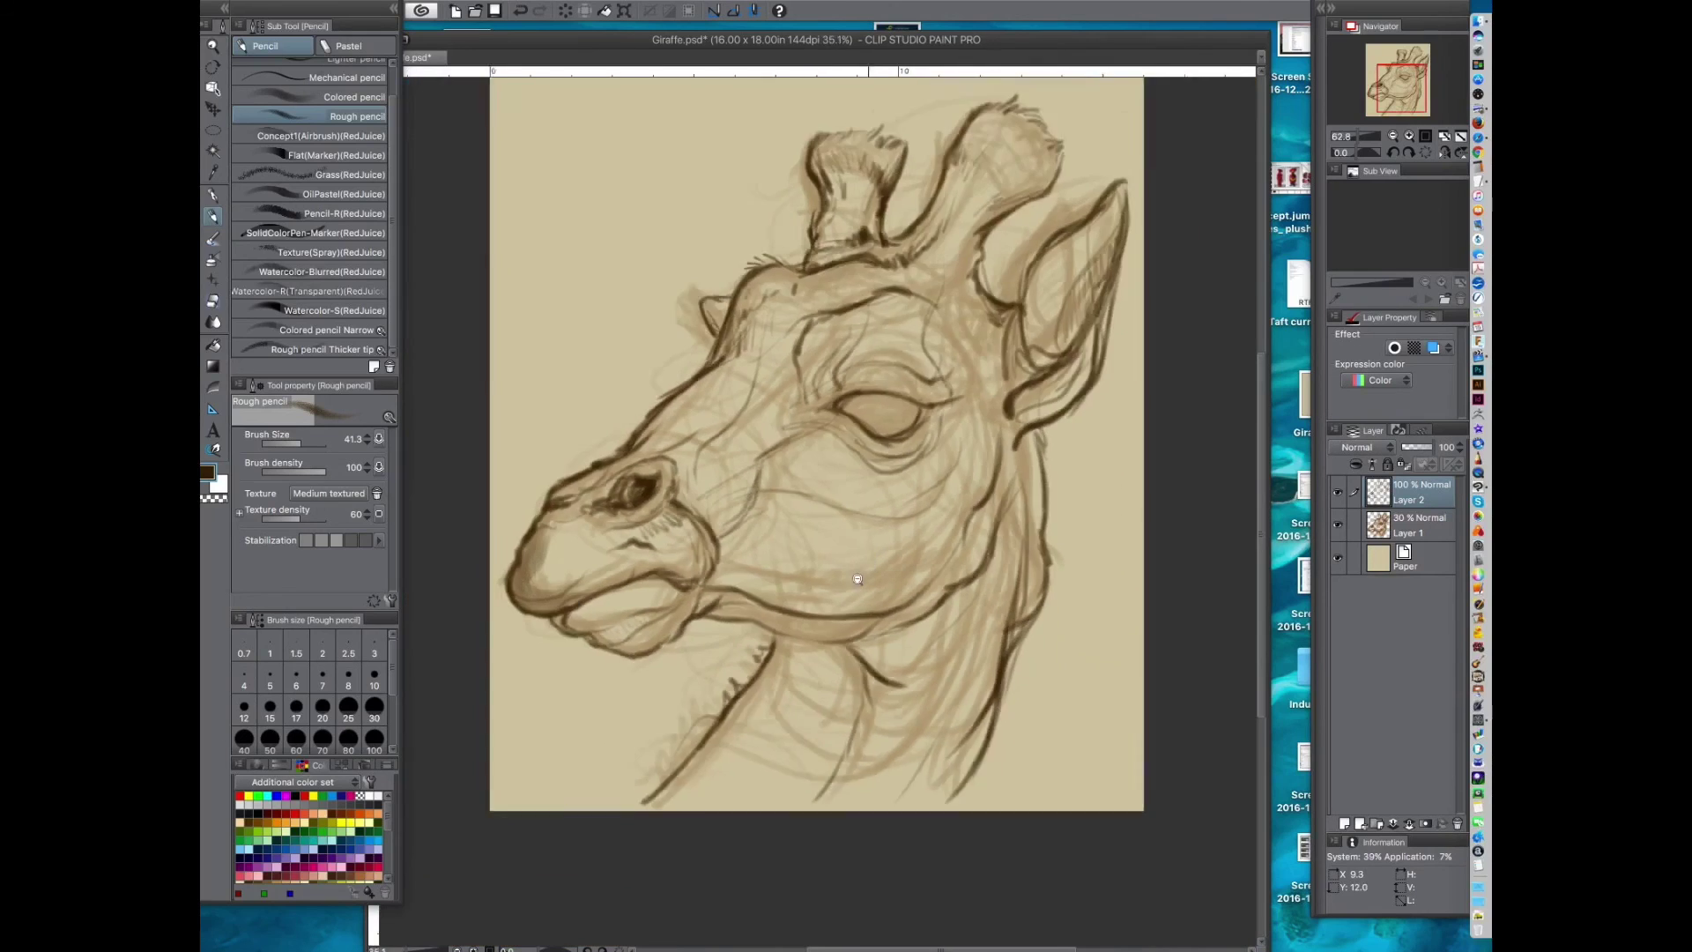
scroll(914, 513, up, 3)
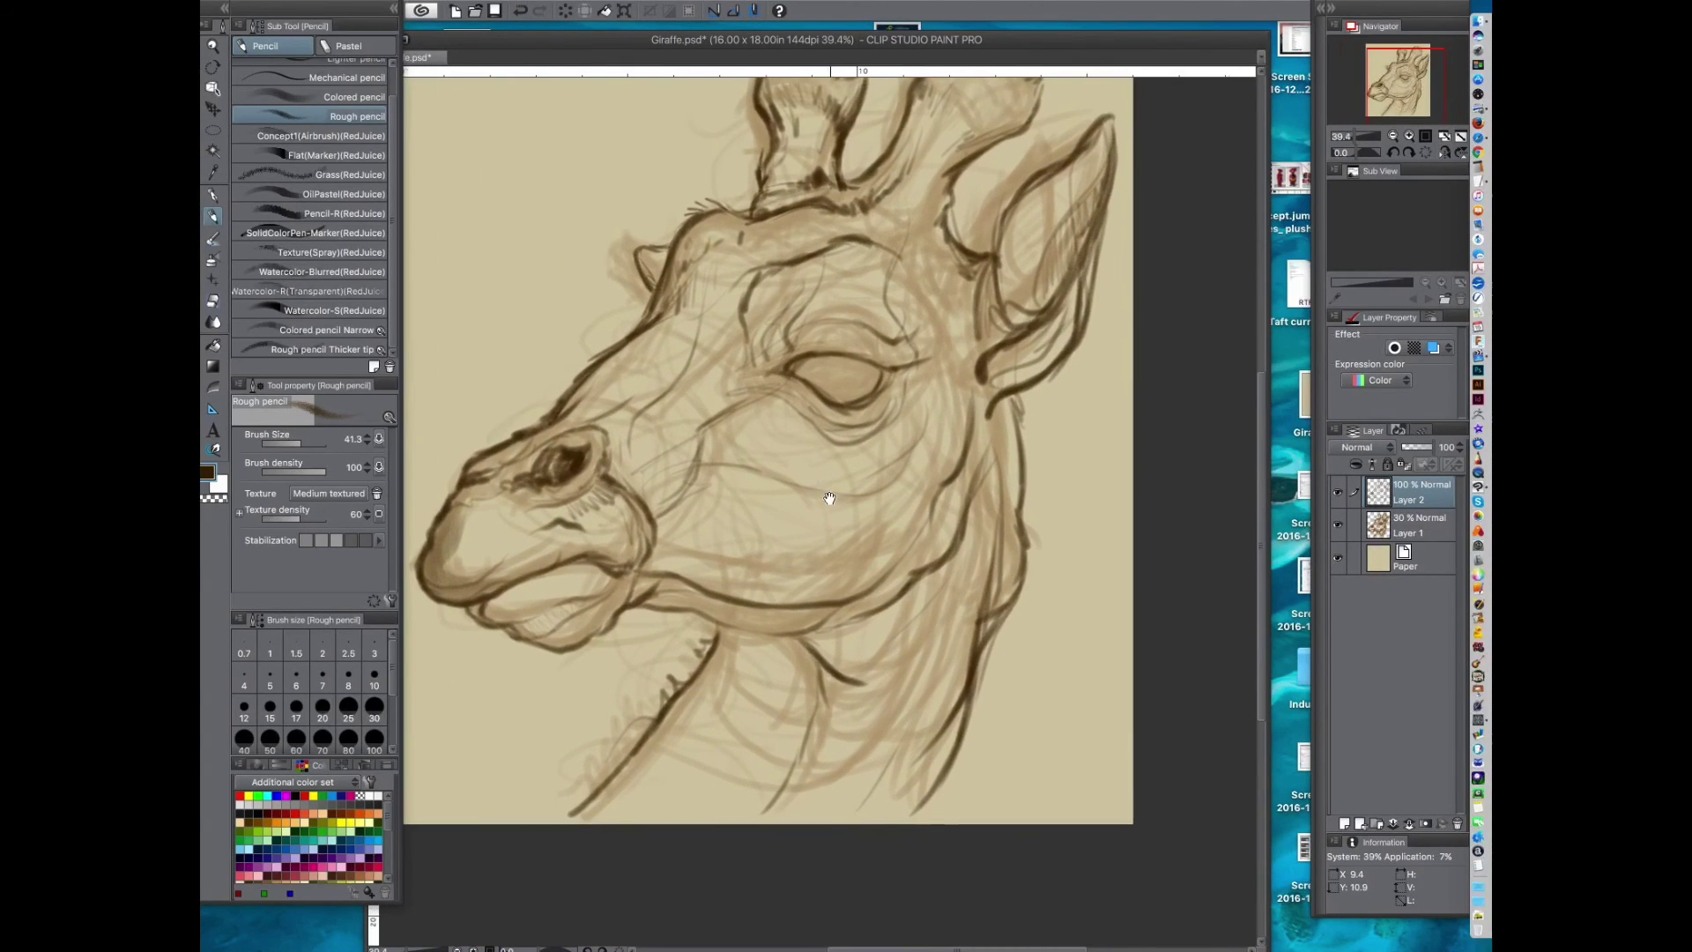
scroll(735, 493, up, 2)
drag(735, 492, 725, 548)
mouse_move(687, 276)
mouse_down()
mouse_move(776, 286)
mouse_move(764, 294)
mouse_up()
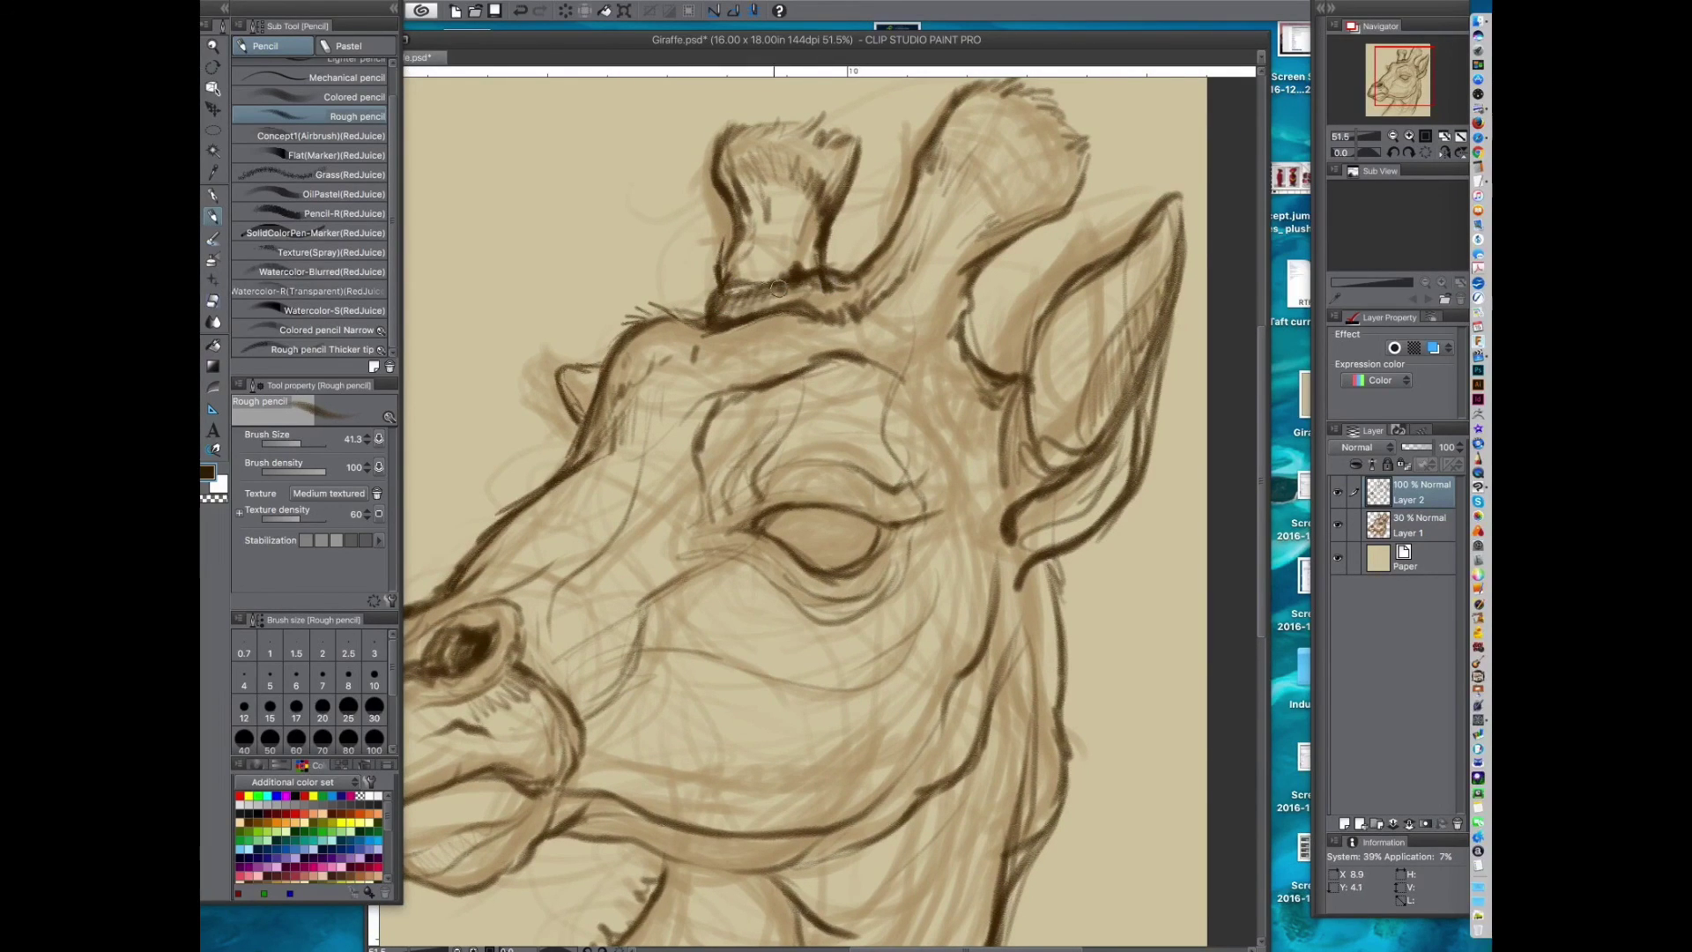
drag(826, 296, 723, 256)
drag(660, 166, 664, 256)
mouse_move(658, 188)
mouse_down()
mouse_move(666, 139)
mouse_move(700, 144)
mouse_up()
drag(741, 214, 682, 228)
Step: Hatch shading strokes along the rear horn's shaft down to its base
drag(796, 172, 767, 349)
mouse_move(842, 270)
mouse_down()
mouse_move(800, 340)
mouse_move(770, 353)
mouse_move(778, 339)
mouse_up()
drag(789, 270, 812, 328)
mouse_move(801, 263)
mouse_down()
mouse_move(827, 389)
mouse_move(773, 345)
mouse_move(703, 361)
mouse_up()
drag(832, 332, 801, 367)
drag(769, 201, 746, 234)
drag(780, 194, 751, 262)
mouse_move(793, 208)
mouse_down()
mouse_move(745, 260)
mouse_move(806, 241)
mouse_move(783, 292)
mouse_up()
mouse_move(877, 264)
mouse_down()
mouse_move(798, 327)
mouse_move(819, 322)
mouse_up()
mouse_move(846, 187)
mouse_down()
mouse_move(771, 254)
mouse_move(786, 274)
mouse_up()
mouse_move(863, 222)
mouse_down()
mouse_move(787, 282)
mouse_move(801, 296)
mouse_up()
drag(867, 250, 818, 321)
mouse_move(758, 671)
mouse_down()
mouse_move(891, 404)
mouse_move(807, 415)
mouse_up()
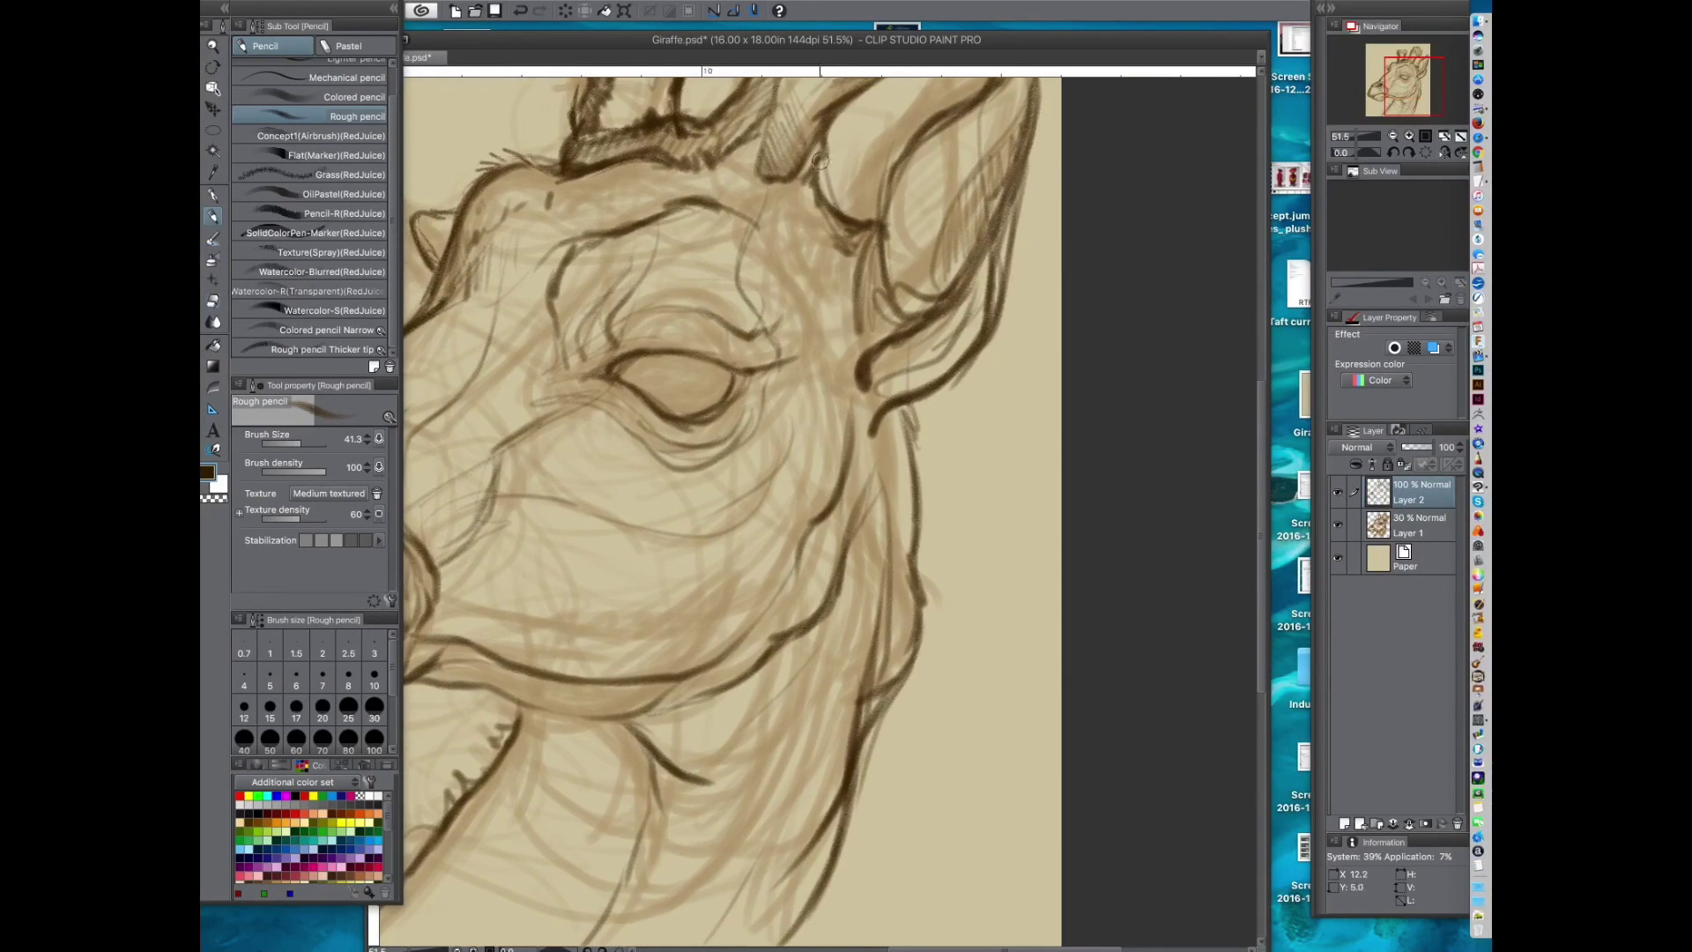
Step: Add finishing strokes around the rear horn's base and the forehead, and save the drawing
mouse_move(805, 182)
mouse_down()
mouse_move(742, 215)
mouse_move(783, 225)
mouse_up()
drag(805, 261, 889, 340)
mouse_move(687, 278)
mouse_down()
mouse_move(709, 265)
mouse_move(557, 451)
mouse_up()
scroll(771, 430, down, 5)
drag(753, 557, 780, 542)
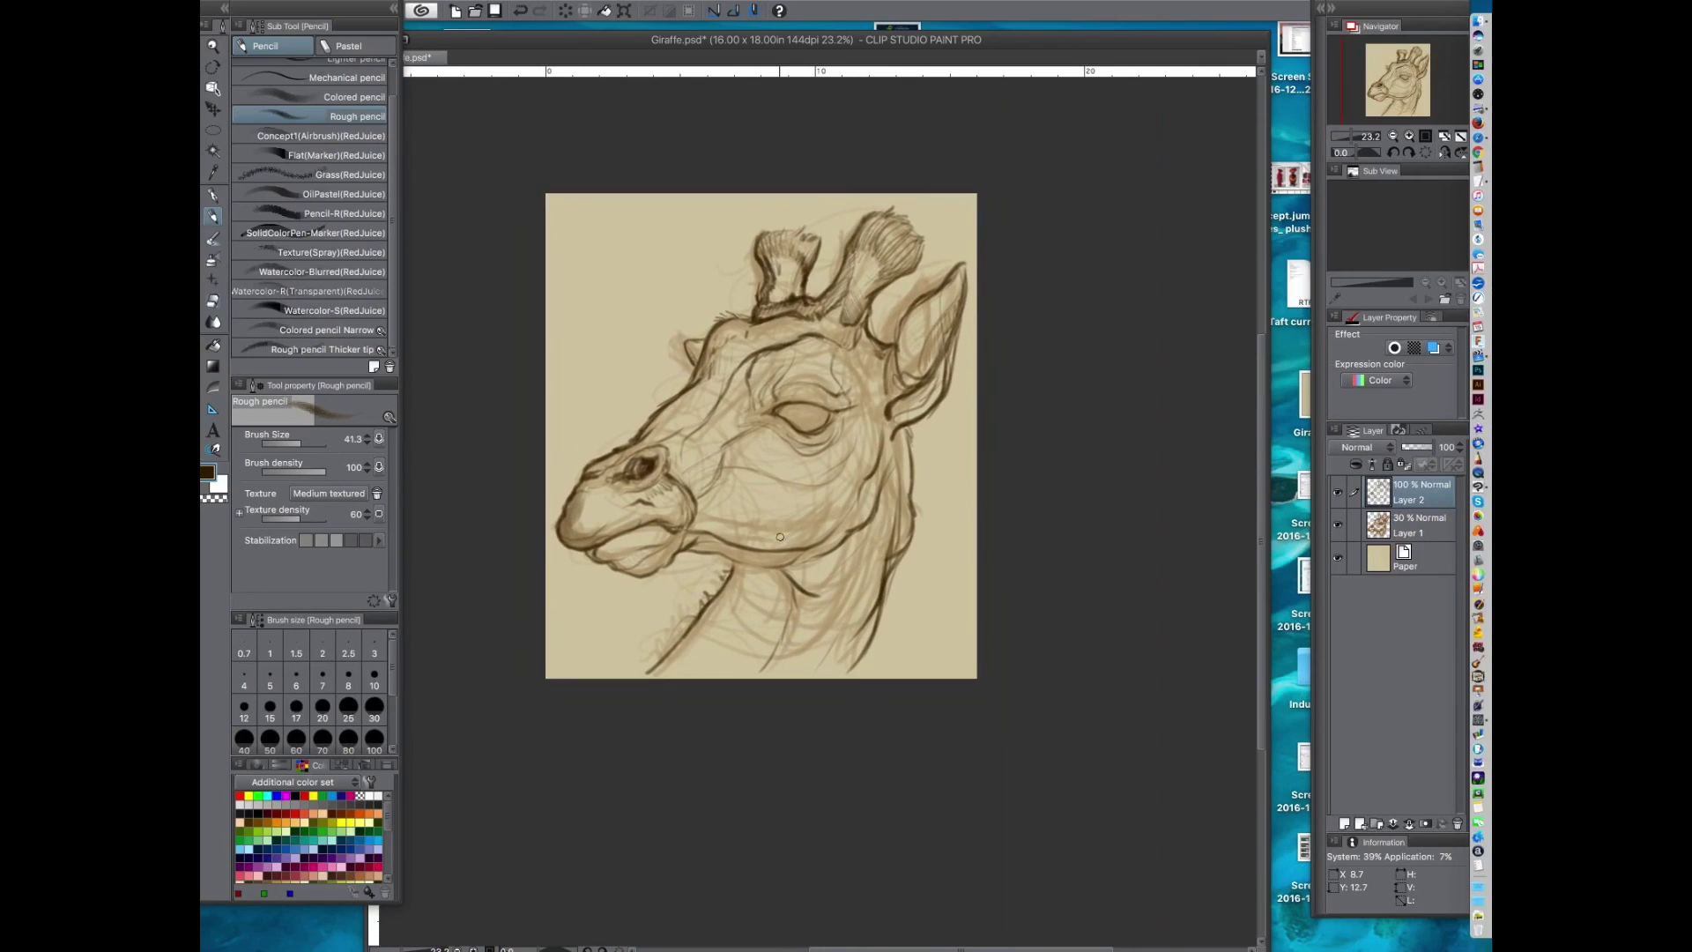
key(ctrl+s)
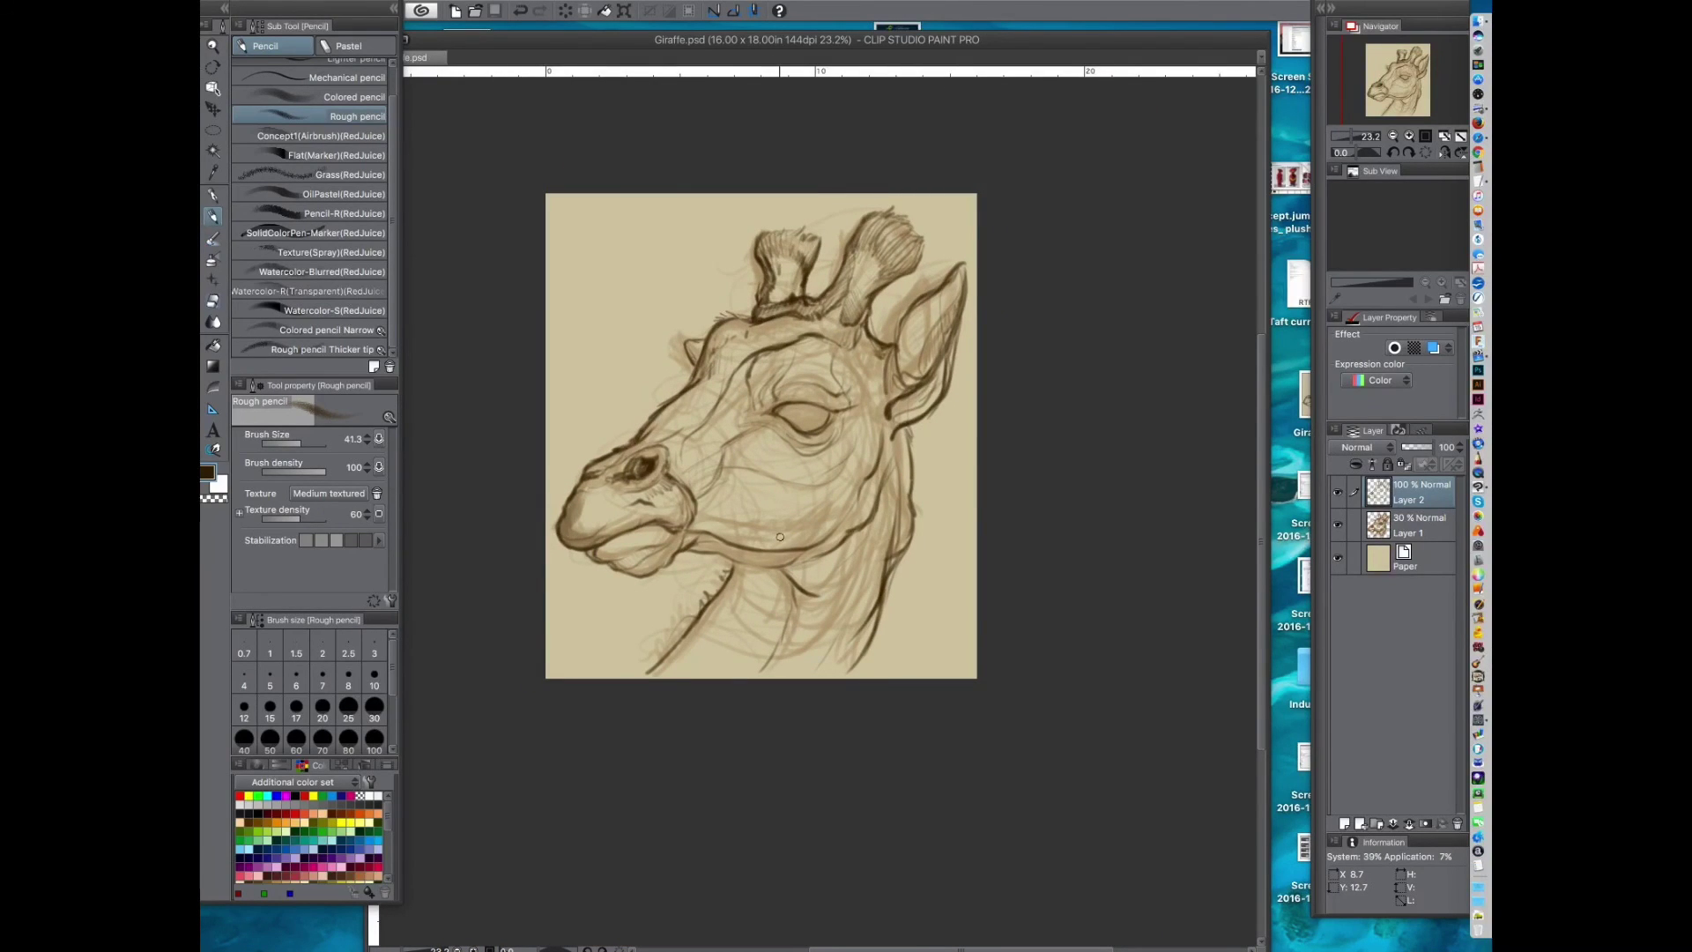
Step: Switch to the Colored pencil, shade the hollow beneath the eye and enlarge the brush for the surrounding area
scroll(780, 536, up, 4)
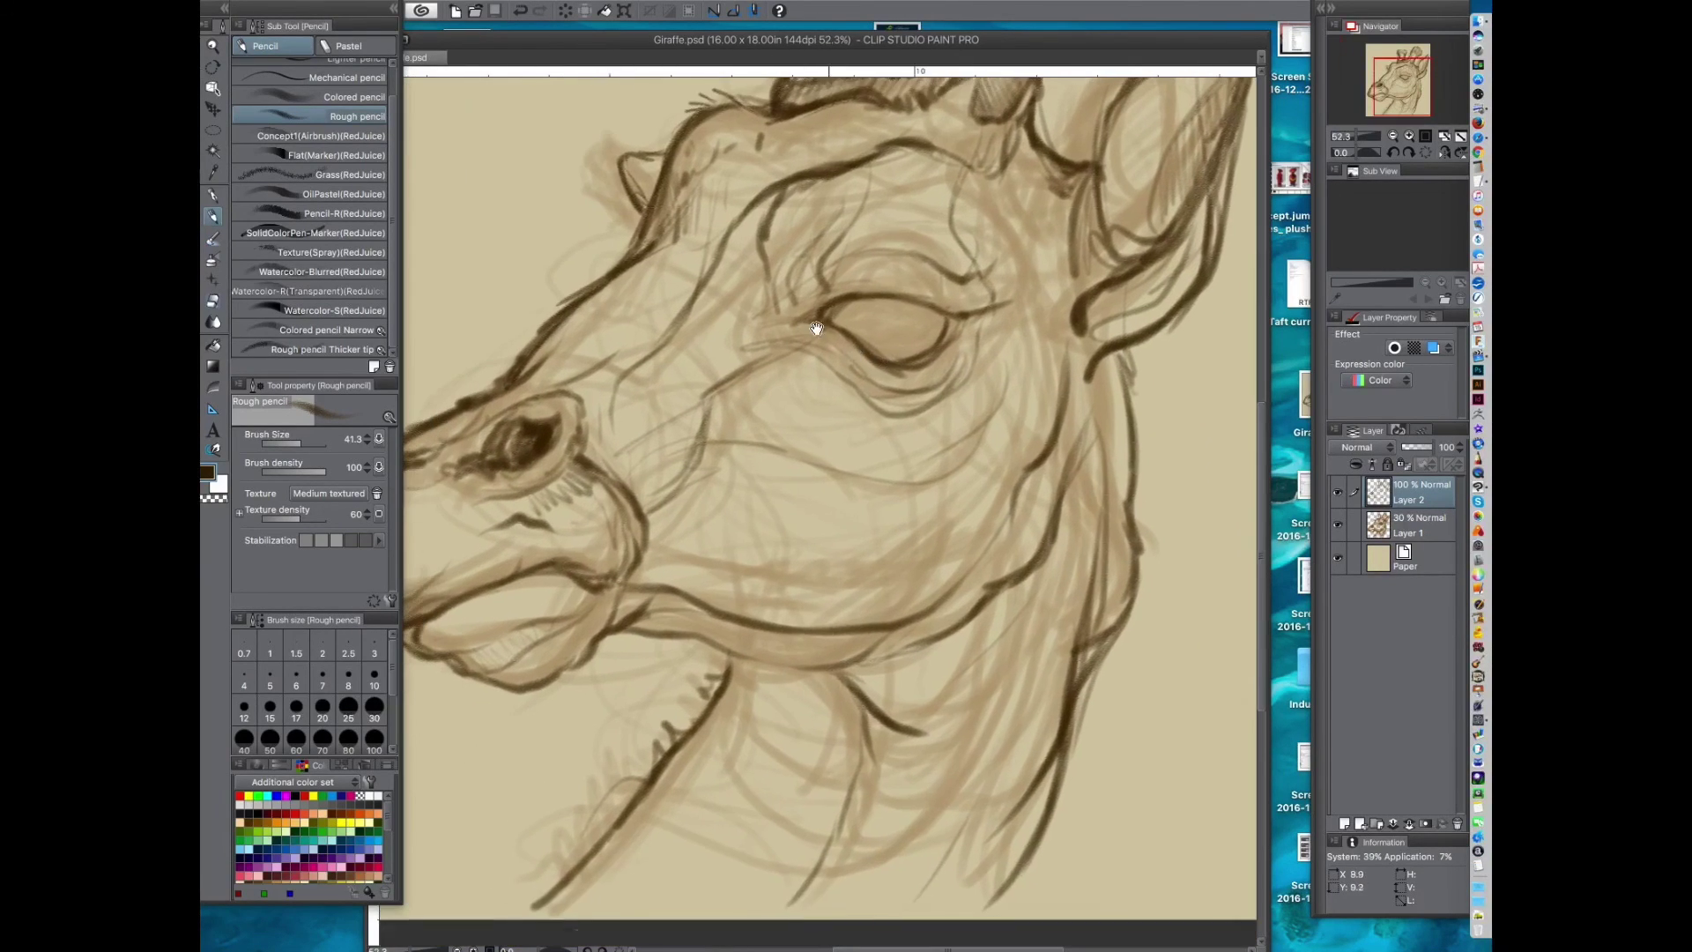
click(361, 135)
click(357, 116)
drag(939, 324, 865, 353)
click(357, 97)
mouse_move(952, 310)
mouse_down()
mouse_move(899, 357)
mouse_move(888, 299)
mouse_move(917, 326)
mouse_move(805, 347)
mouse_move(936, 378)
mouse_move(714, 410)
mouse_up()
key(bracketright)
key(bracketright)
key(bracketright)
drag(691, 537, 899, 386)
Step: Shade the muzzle and lower lip with the Colored pencil, and raise the brush size to 76.1
key(bracketleft)
mouse_move(592, 357)
mouse_down()
mouse_move(641, 466)
mouse_move(775, 421)
mouse_move(637, 478)
mouse_move(652, 498)
mouse_move(775, 494)
mouse_up()
mouse_move(929, 476)
mouse_down()
mouse_move(791, 486)
mouse_move(857, 495)
mouse_move(845, 482)
mouse_up()
key(bracketright)
key(bracketright)
key(bracketright)
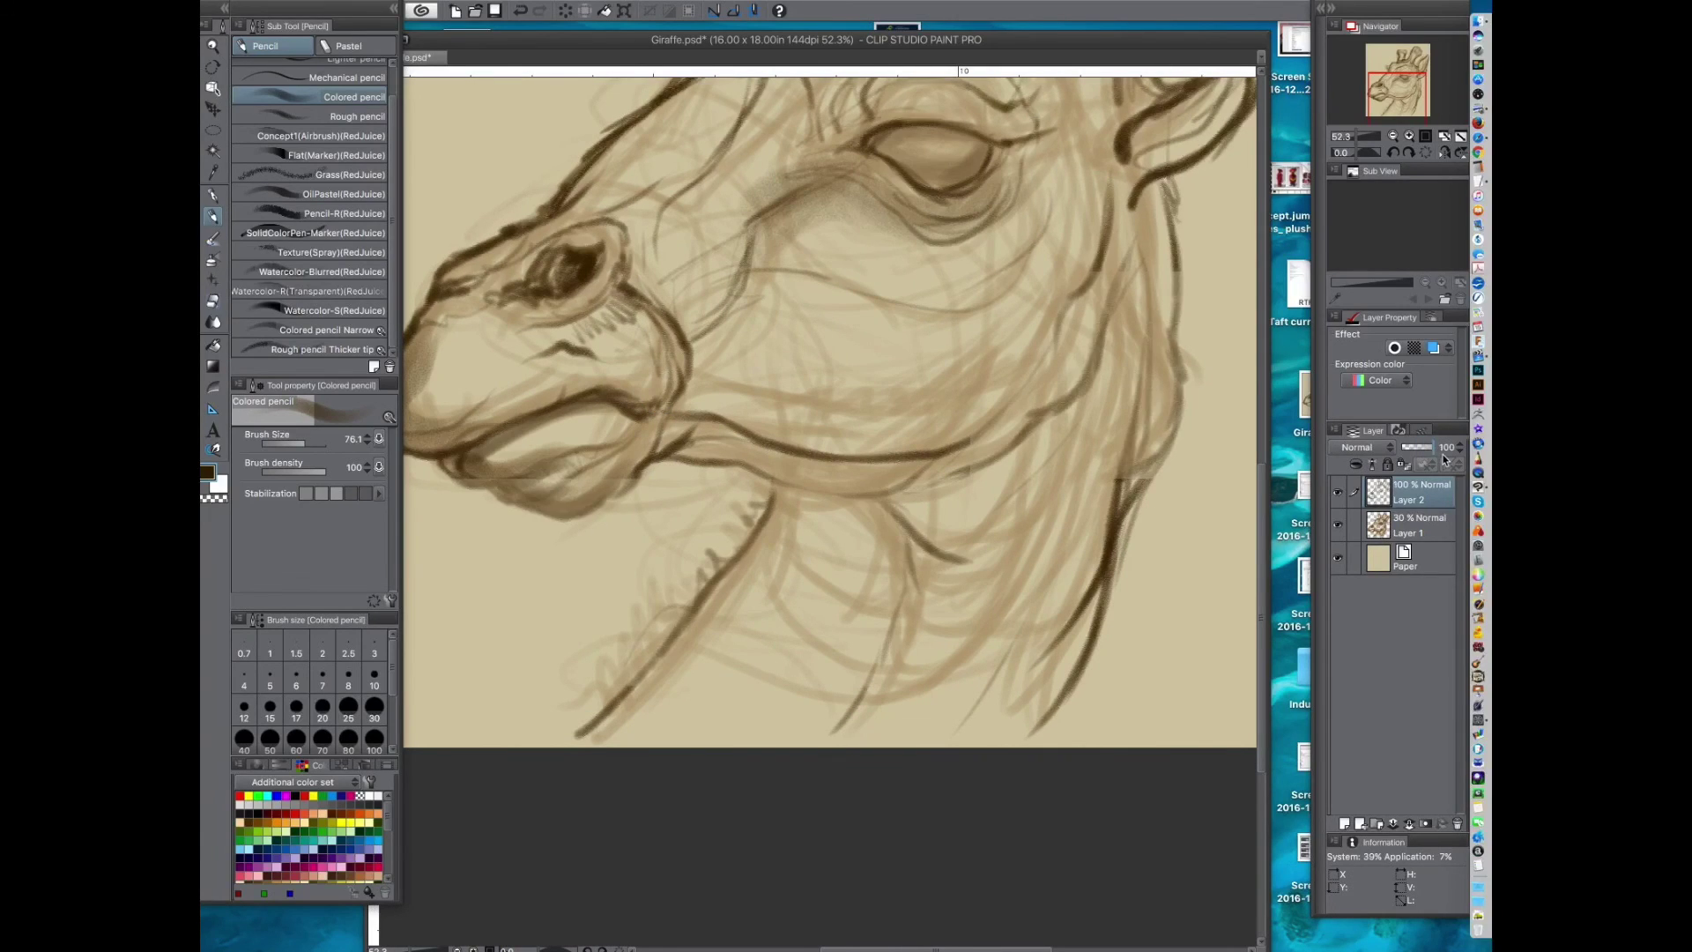
Step: Add a new layer and draw cheek folds and jaw contour strokes with the Rough pencil
click(1344, 824)
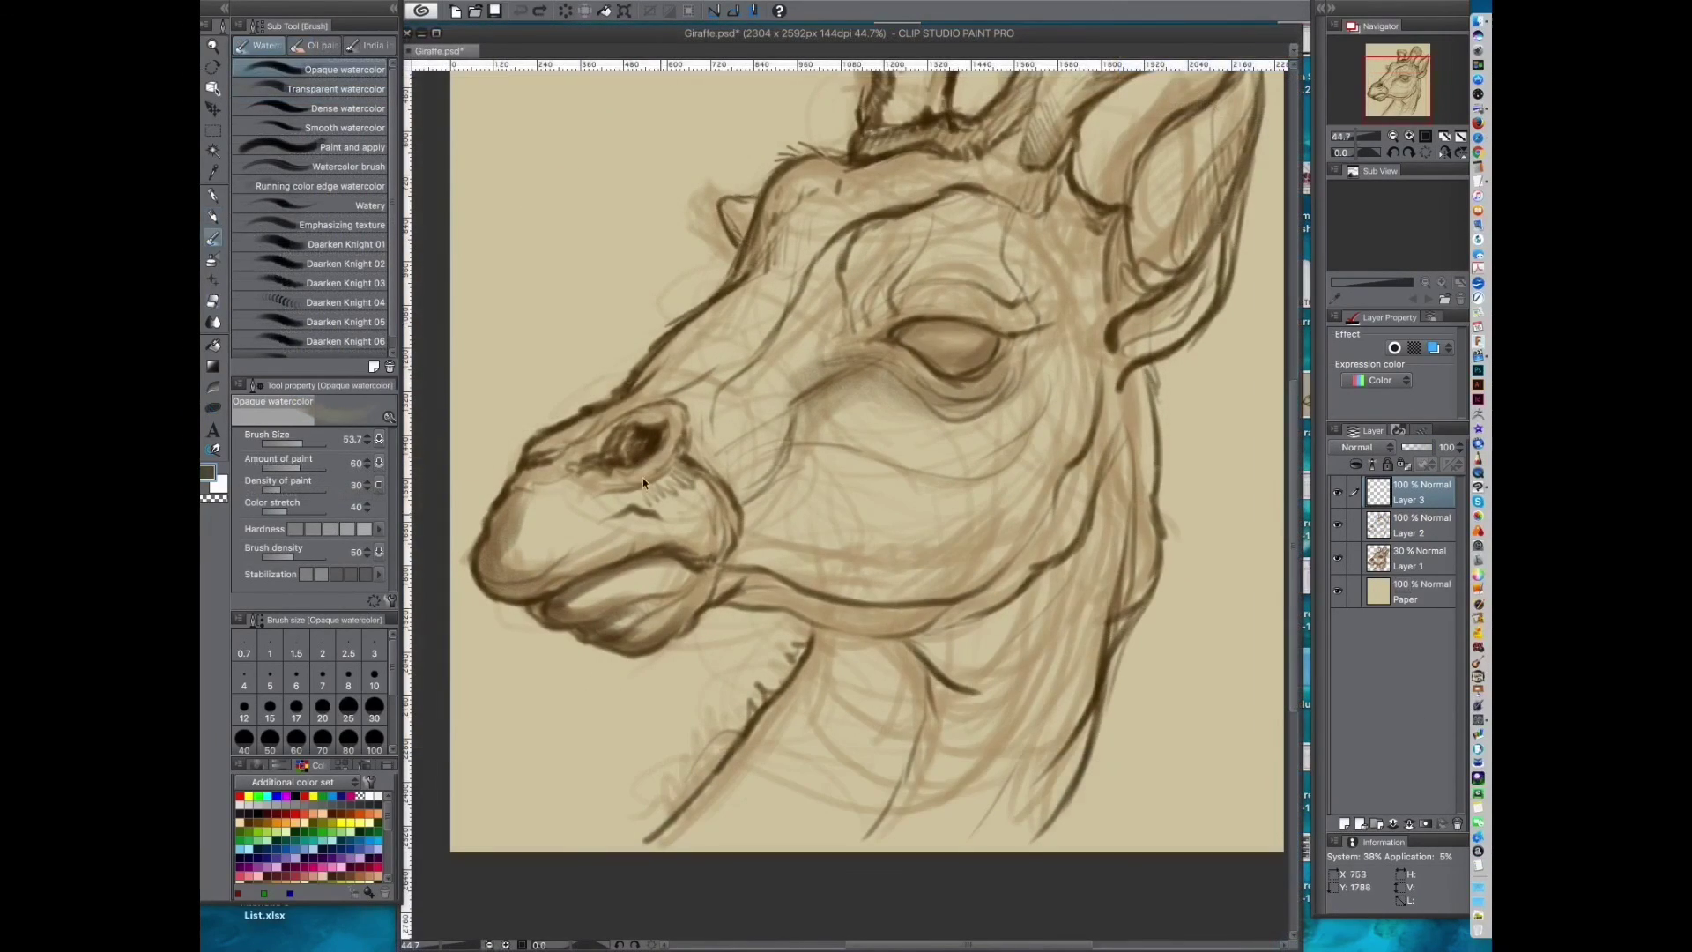
click(357, 147)
drag(874, 510, 909, 611)
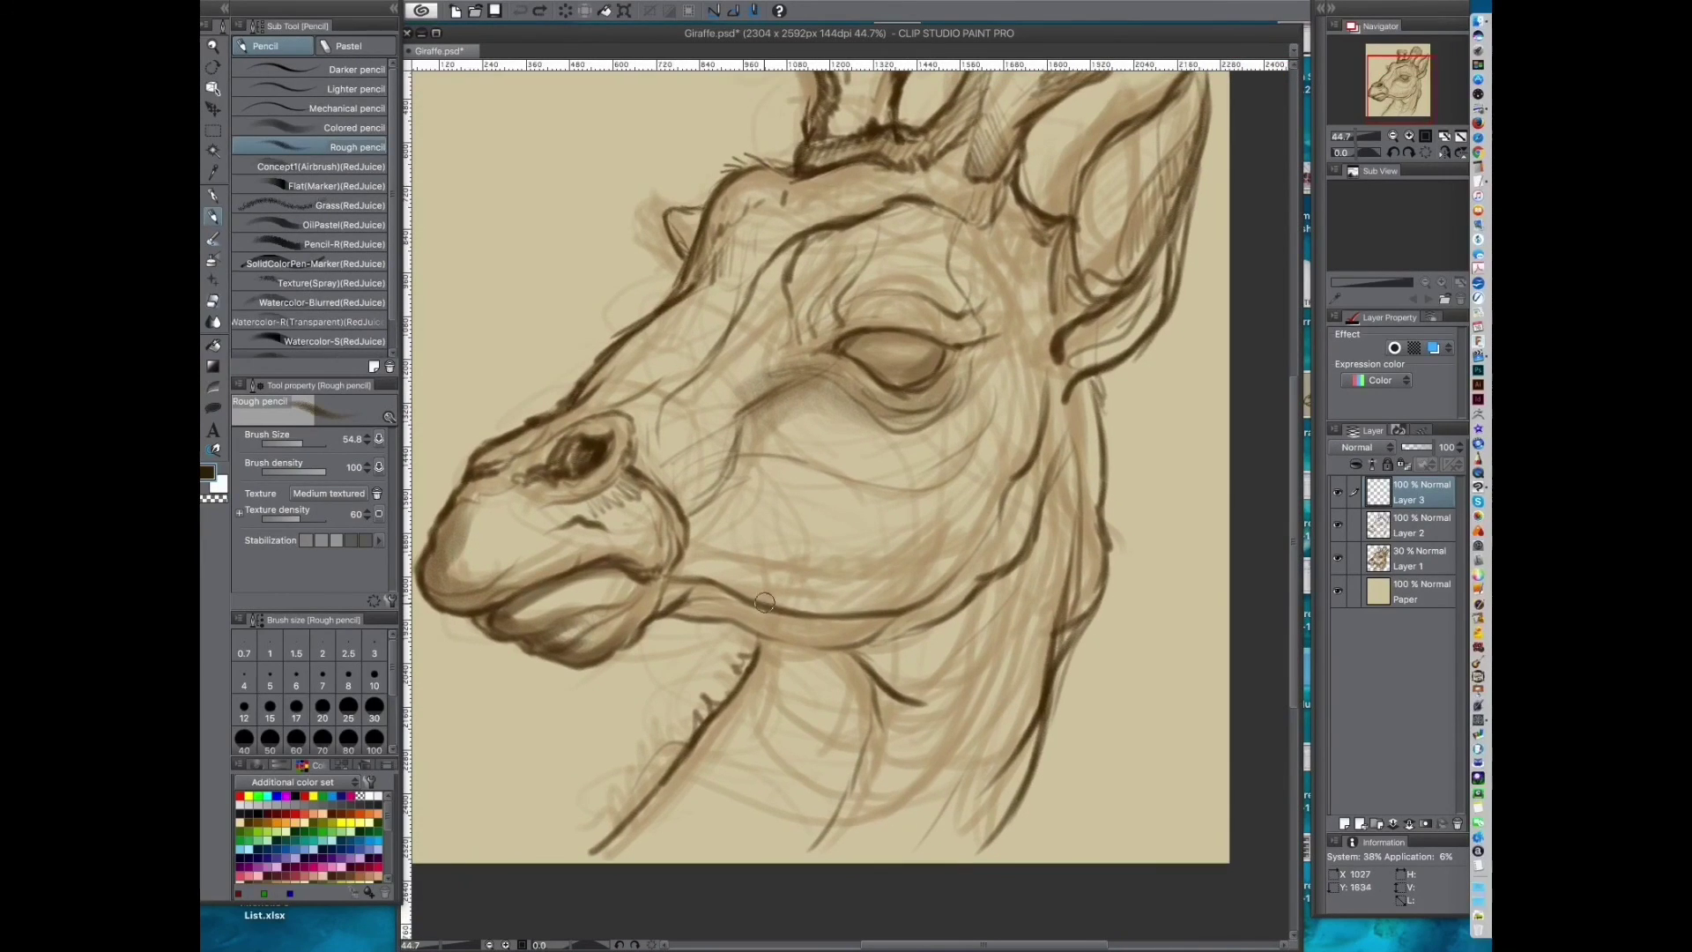
drag(797, 454, 952, 494)
mouse_move(1005, 406)
mouse_down()
mouse_move(962, 481)
mouse_move(952, 590)
mouse_up()
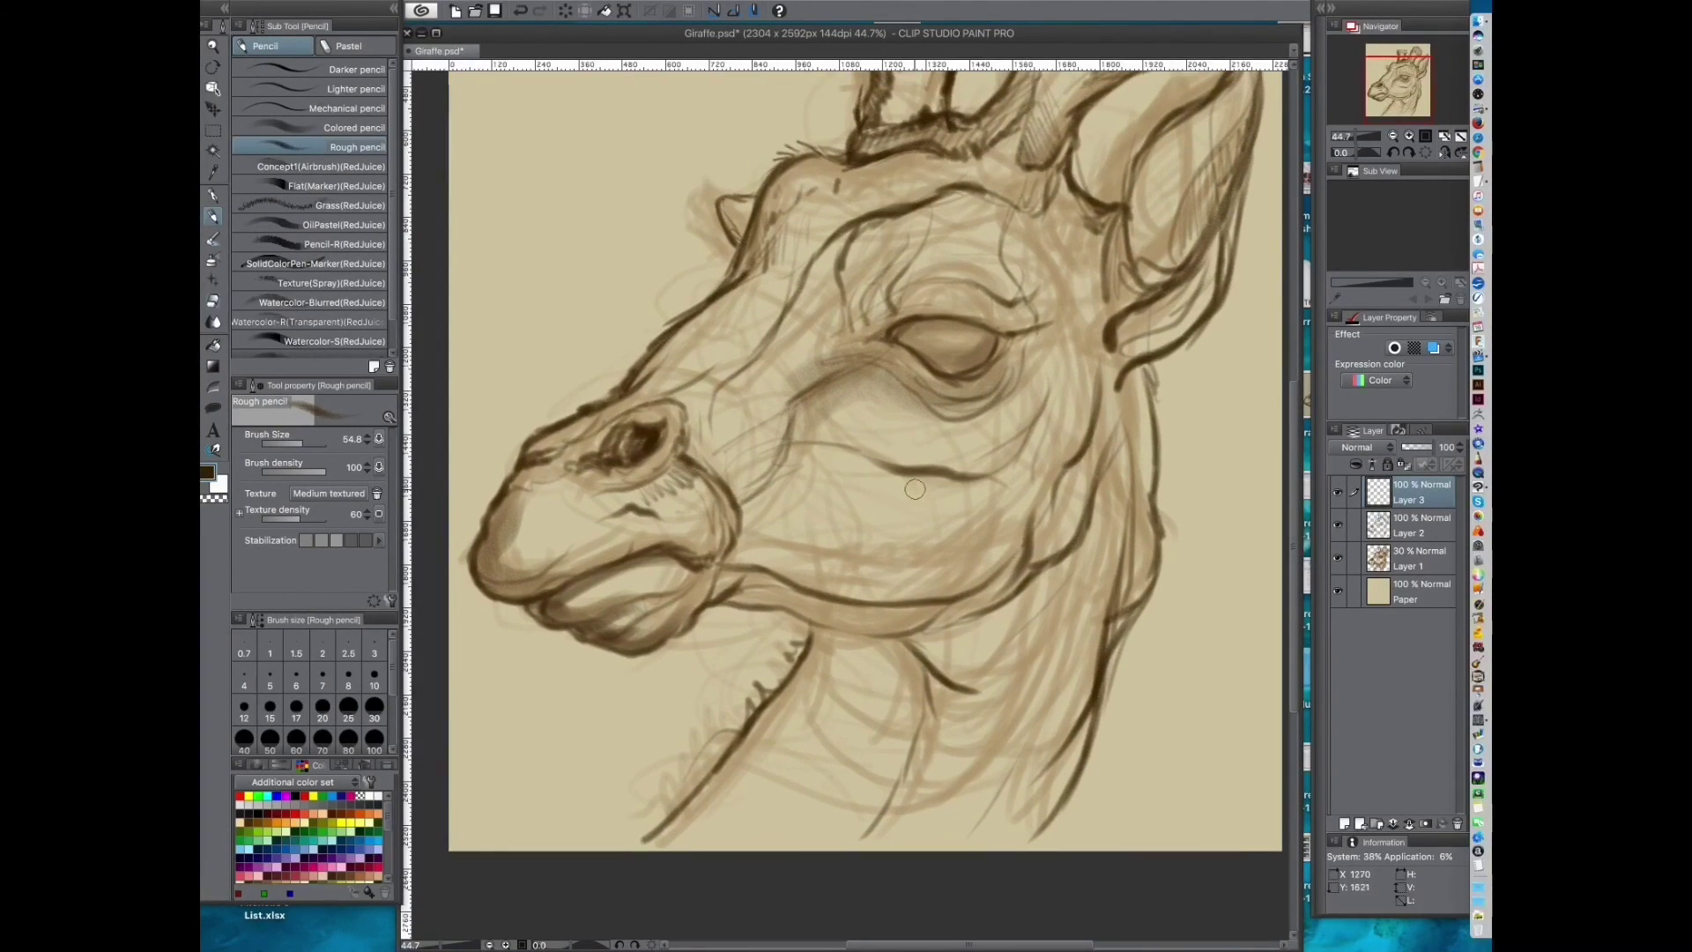
drag(767, 516, 952, 503)
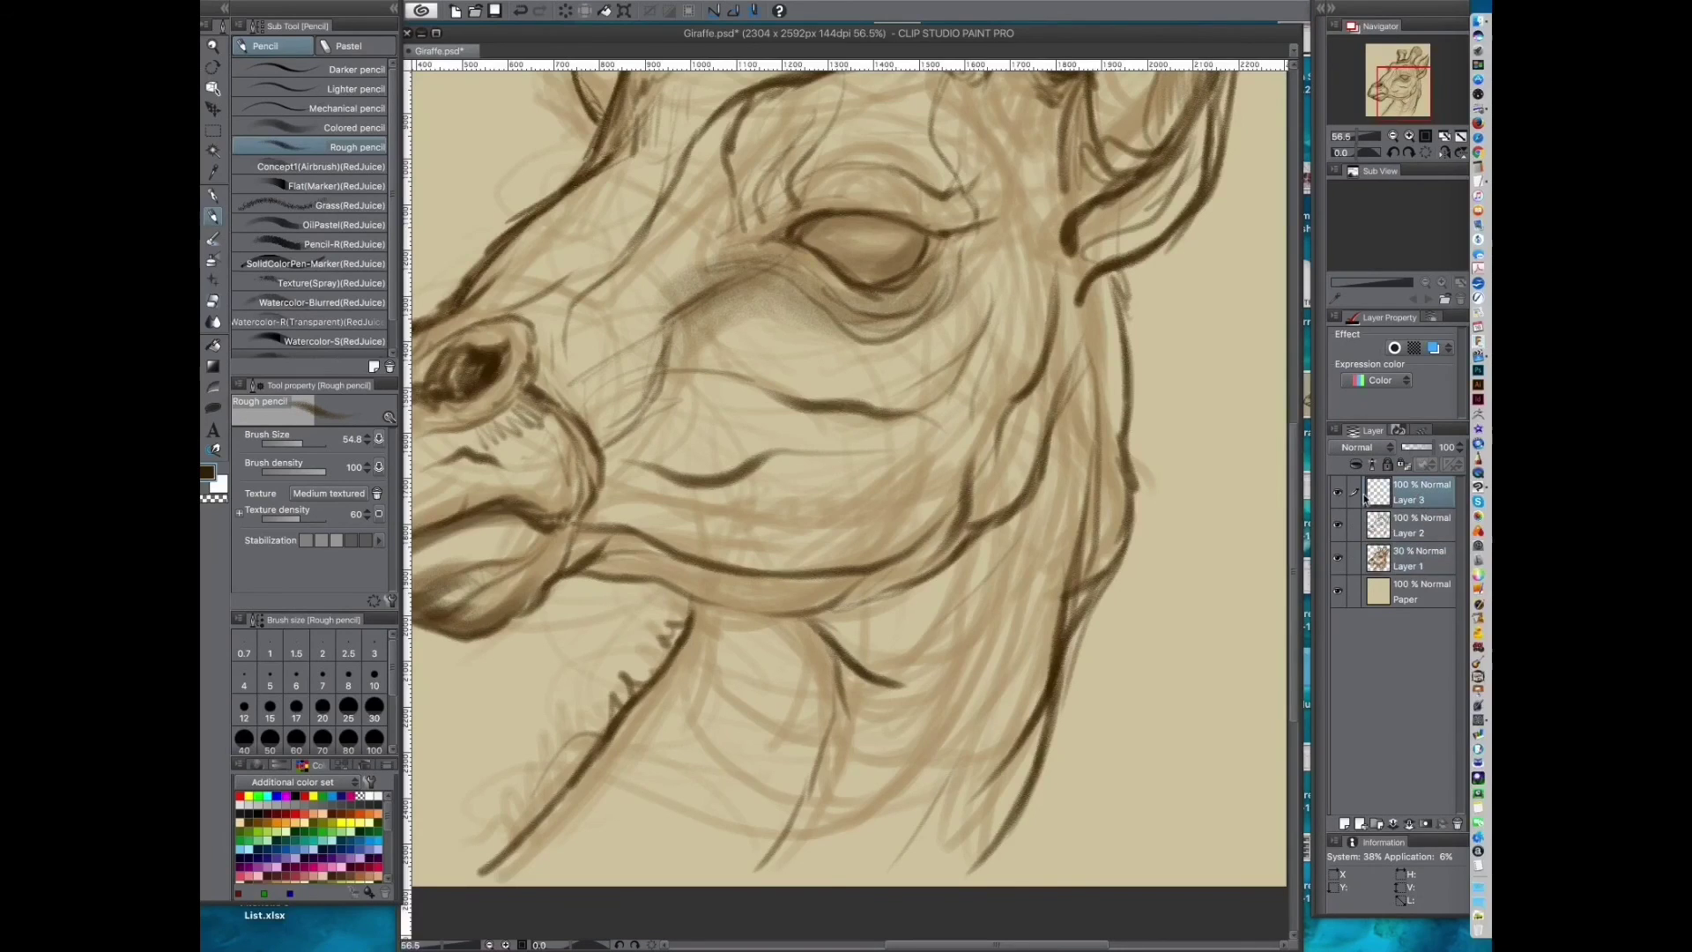
Step: Merge the sketch layers, fade the result to 40% opacity, and trace the brow ridge and forehead on a new layer
drag(1434, 447, 1432, 456)
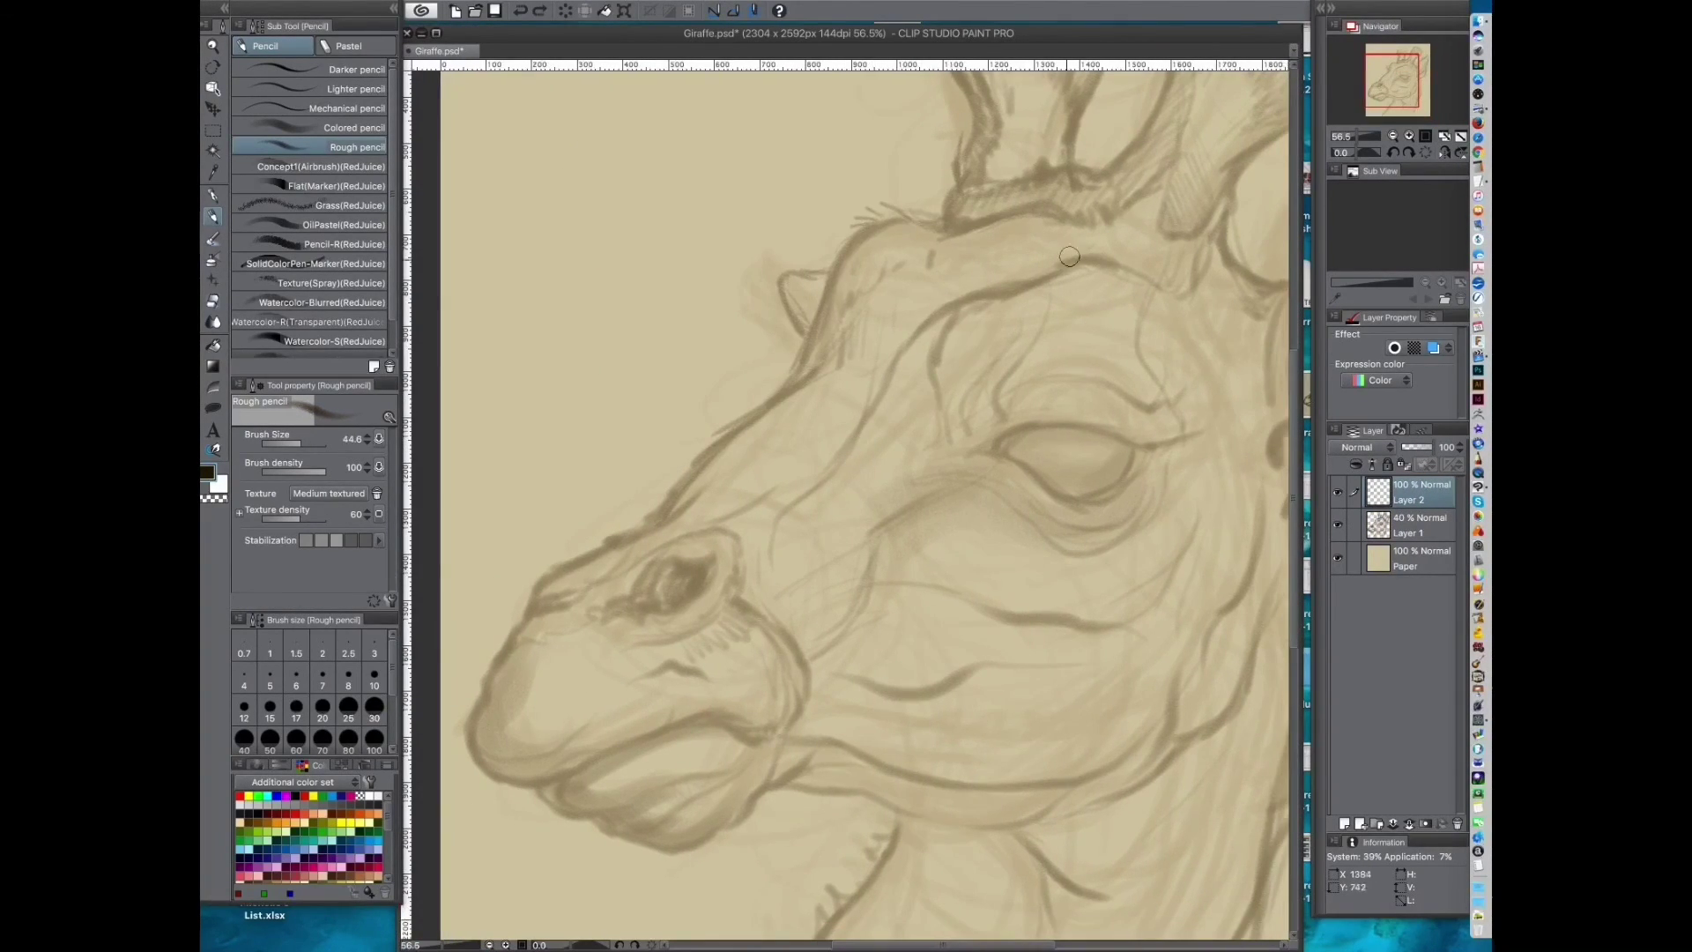
drag(1059, 268, 980, 310)
mouse_move(1035, 274)
mouse_down()
mouse_move(936, 326)
mouse_move(800, 448)
mouse_up()
drag(899, 256, 826, 345)
drag(813, 306, 982, 300)
mouse_move(895, 346)
mouse_down()
mouse_move(887, 330)
mouse_move(815, 353)
mouse_move(718, 445)
mouse_up()
Step: Reduce the Rough pencil size and trace the bridge of the nose and the nostril rim
key(bracketleft)
drag(714, 487, 731, 416)
drag(765, 360, 710, 401)
drag(964, 310, 1046, 264)
drag(820, 336, 705, 441)
drag(801, 468, 896, 390)
drag(809, 342, 746, 410)
drag(868, 346, 800, 384)
mouse_move(761, 467)
mouse_down()
mouse_move(844, 410)
mouse_move(836, 423)
mouse_up()
Step: Build up short curved strokes inside the nostril and around its edge
drag(824, 368, 758, 397)
drag(782, 394, 785, 375)
drag(769, 367, 714, 439)
mouse_move(756, 420)
mouse_down()
mouse_move(773, 358)
mouse_move(768, 393)
mouse_up()
drag(869, 322, 744, 412)
drag(740, 401, 733, 430)
drag(826, 378, 770, 421)
drag(819, 389, 777, 421)
mouse_move(765, 405)
mouse_down()
mouse_move(748, 424)
mouse_move(802, 360)
mouse_up()
mouse_move(845, 398)
mouse_down()
mouse_move(850, 379)
mouse_move(760, 445)
mouse_move(692, 442)
mouse_move(827, 373)
mouse_move(905, 435)
mouse_up()
Step: Trace the muzzle contour, the mouth line and the lower lip in dark rough-pencil strokes
drag(910, 494, 928, 496)
mouse_move(619, 456)
mouse_down()
mouse_move(639, 586)
mouse_move(881, 512)
mouse_move(797, 529)
mouse_move(801, 549)
mouse_up()
scroll(881, 513, right, 2)
scroll(798, 528, right, 2)
scroll(797, 528, up, 1)
drag(552, 620, 687, 622)
drag(770, 561, 748, 581)
mouse_move(614, 638)
mouse_down()
mouse_move(668, 654)
mouse_move(826, 594)
mouse_up()
drag(942, 112, 805, 376)
drag(746, 317, 669, 381)
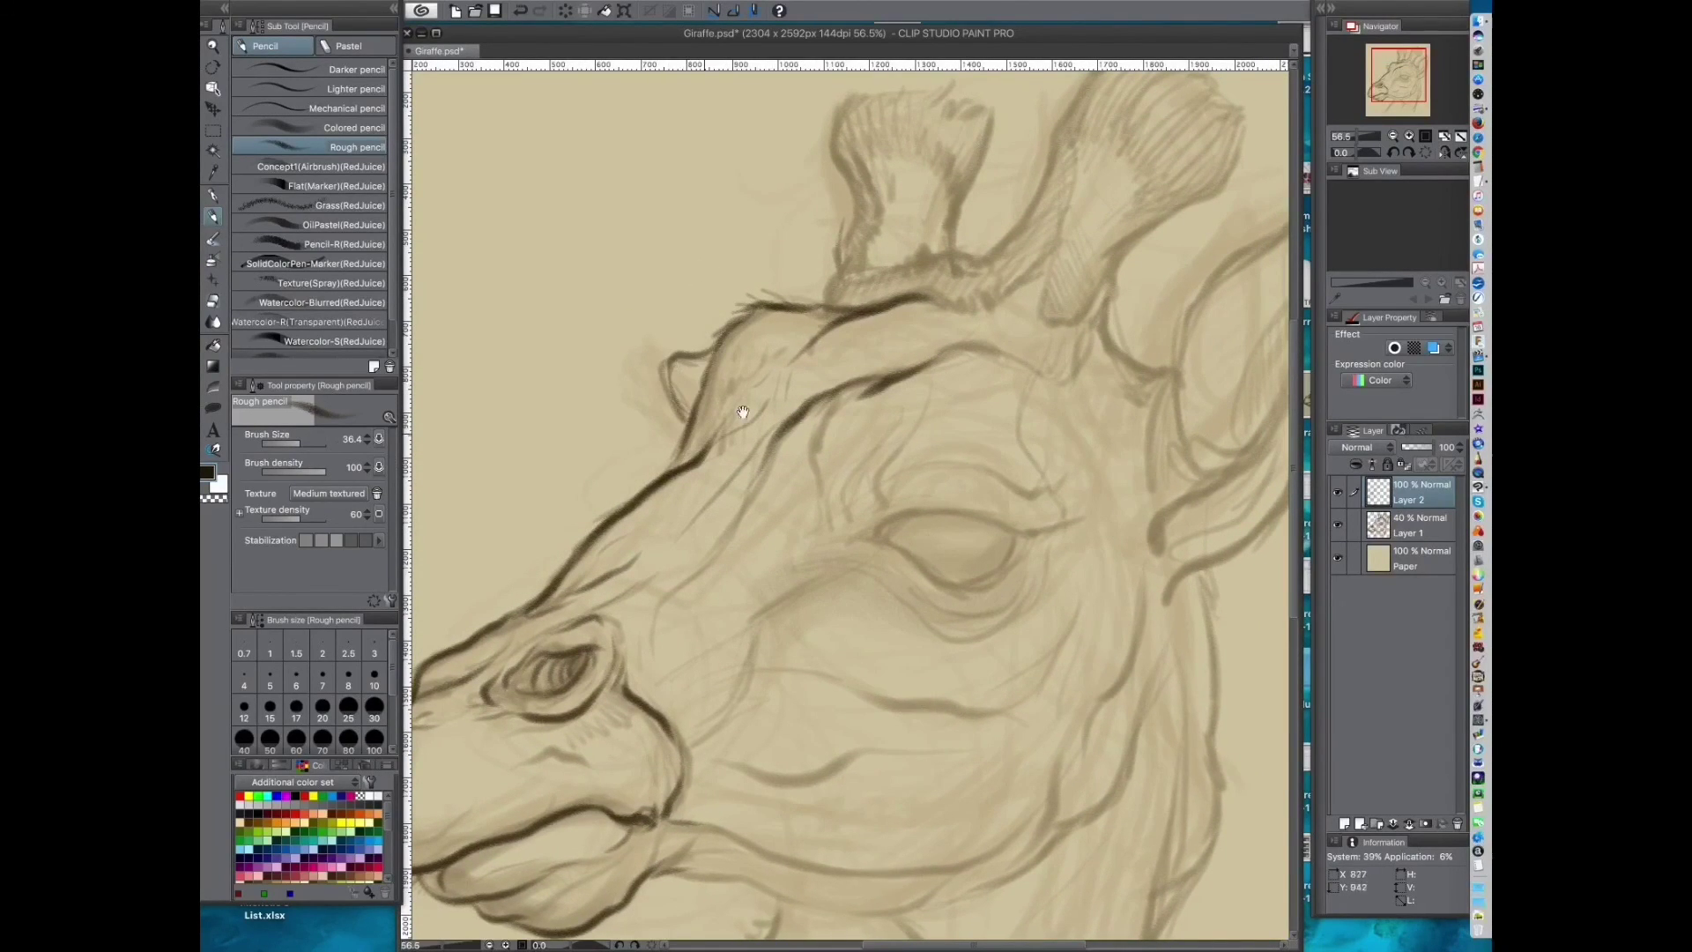
Step: Trace the front horn's base and side edges with the Rough pencil at size 24
drag(824, 301, 706, 419)
click(1129, 3)
click(1185, 66)
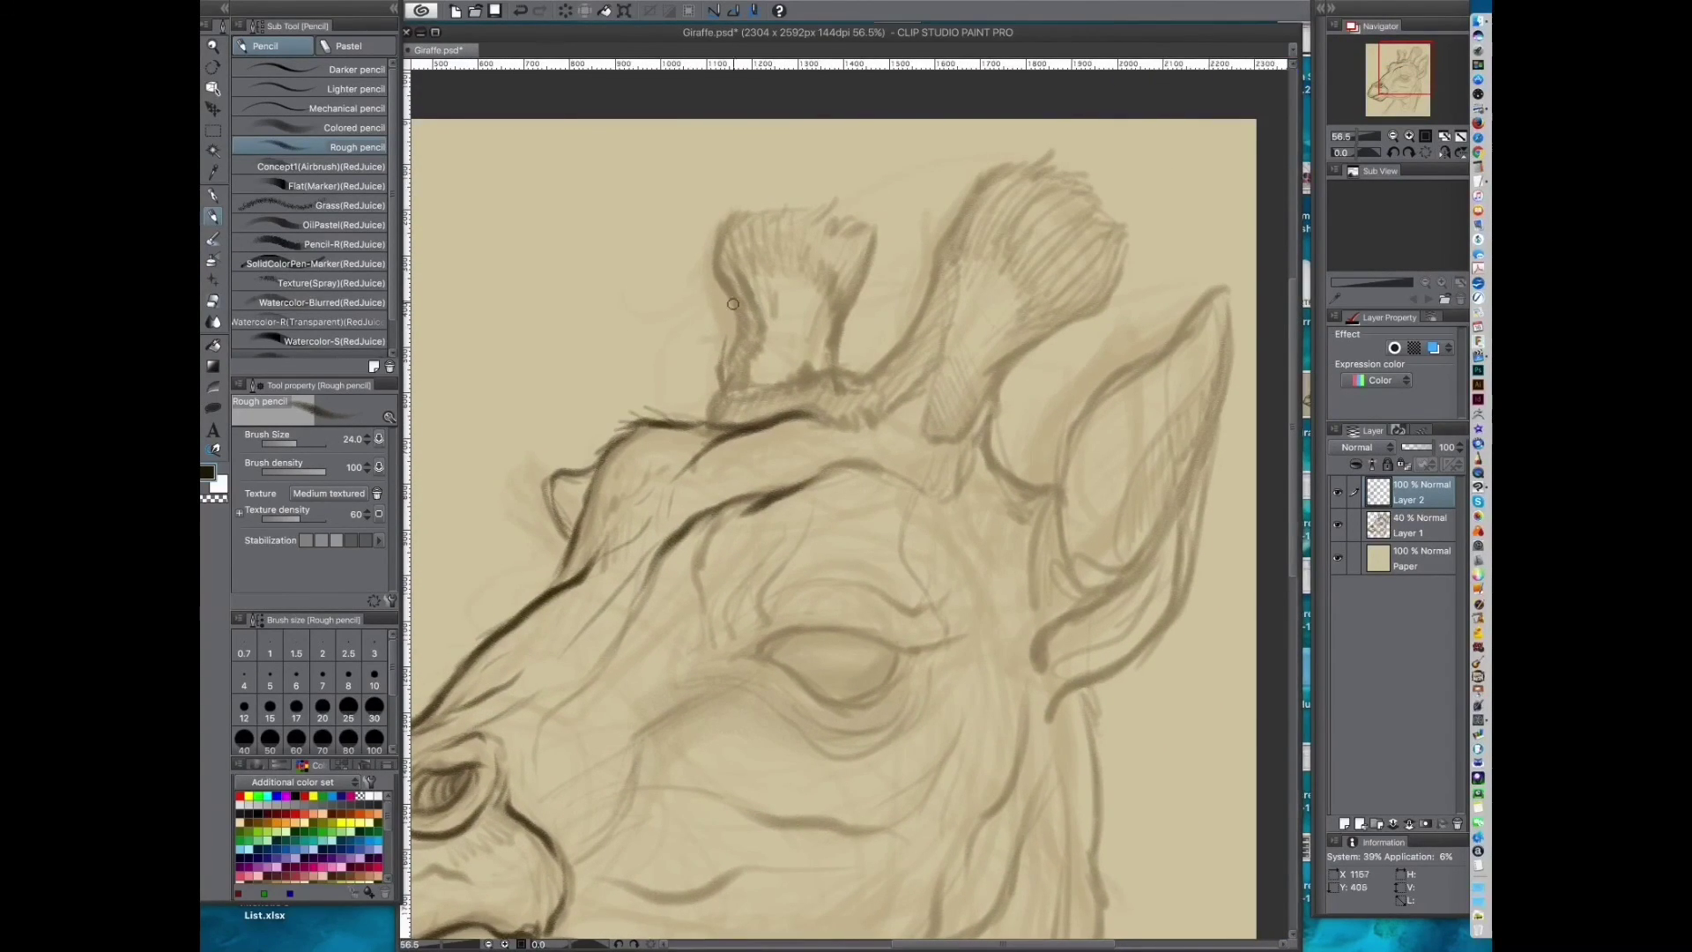
drag(712, 421, 828, 379)
drag(848, 375, 820, 326)
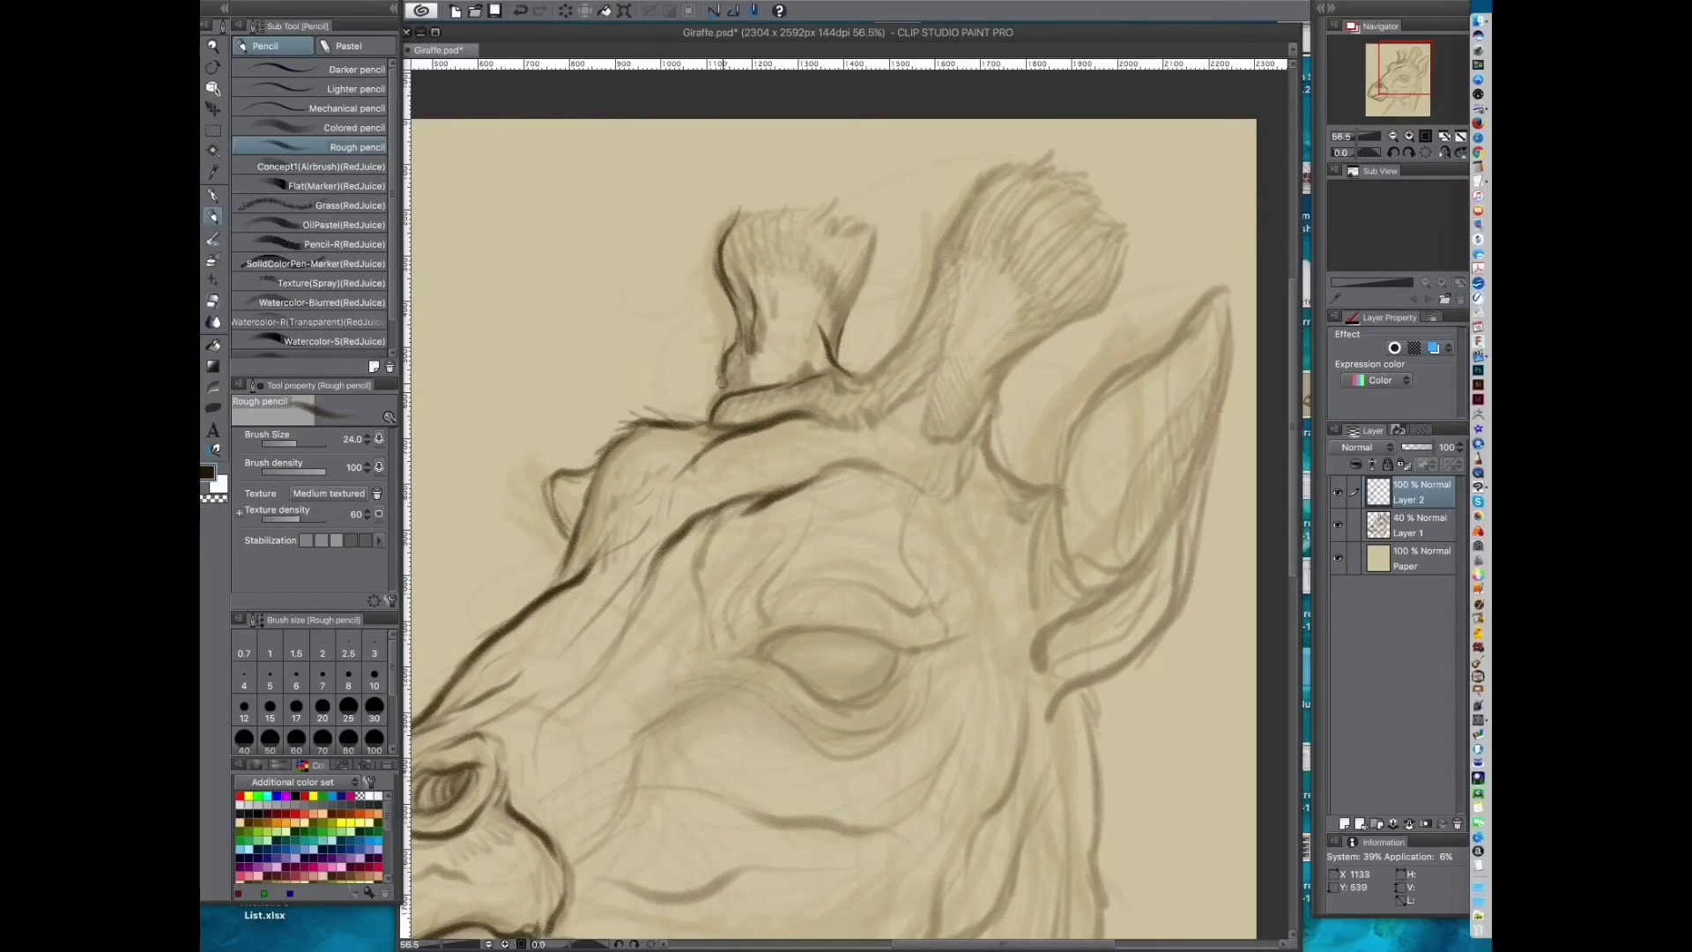
drag(787, 445, 745, 511)
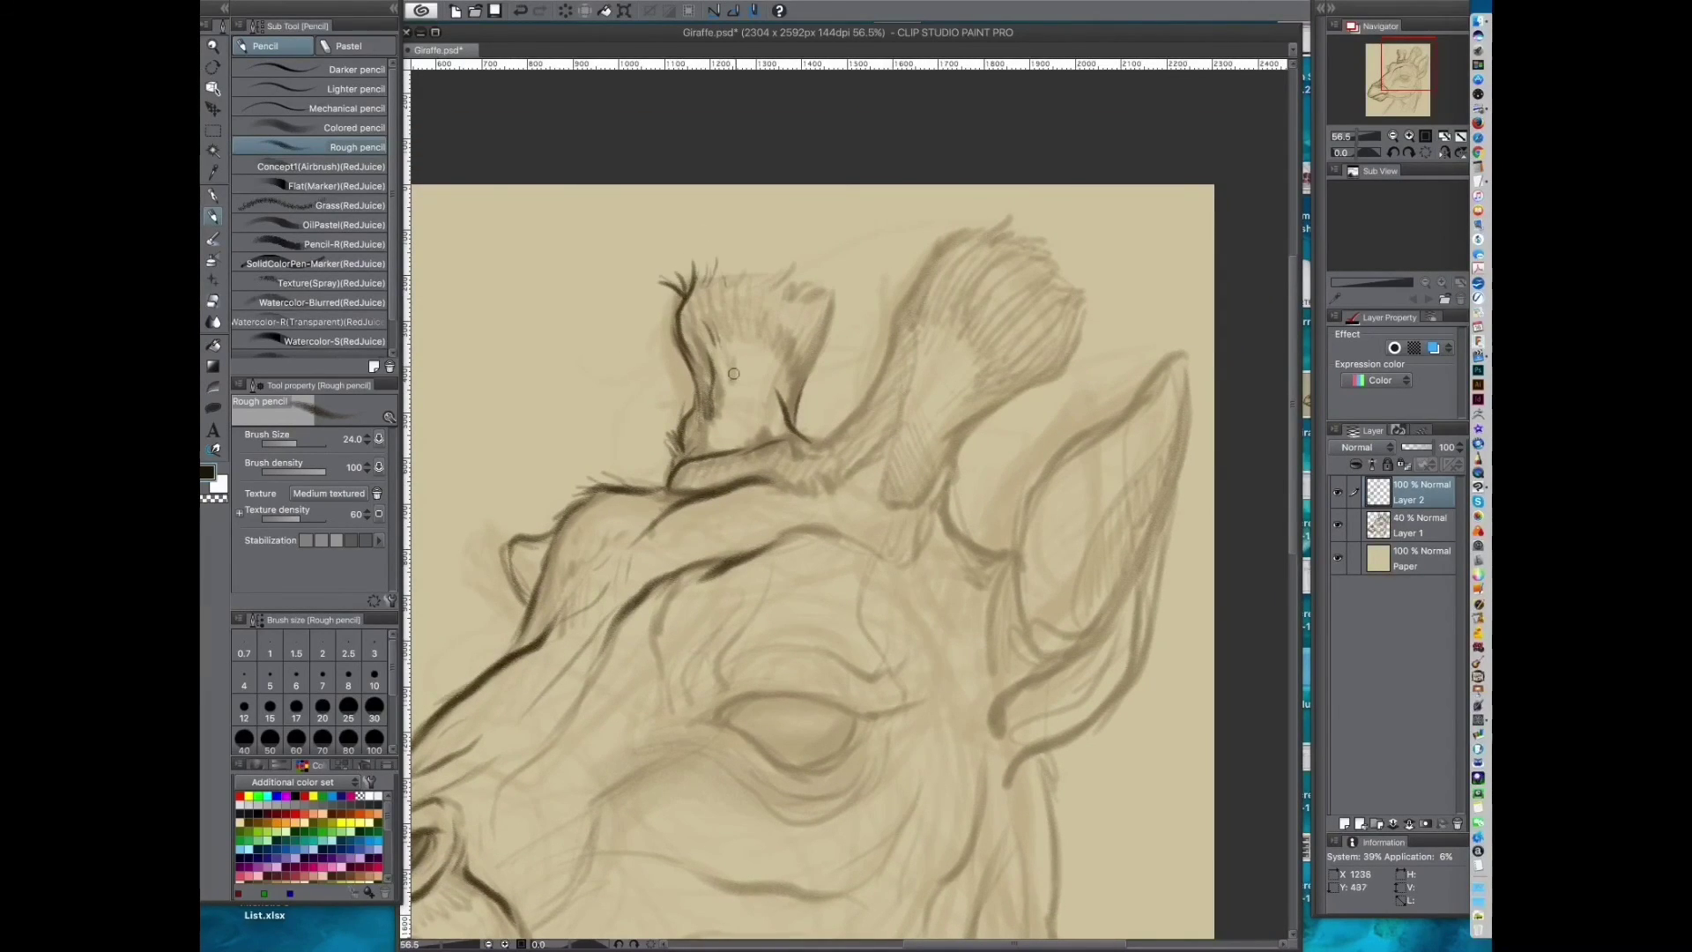
drag(797, 395, 838, 298)
drag(734, 408, 719, 446)
Step: Add hair strokes to the front horn's tufted top and contour lines along its shaft
drag(879, 491, 759, 479)
mouse_move(672, 410)
mouse_down()
mouse_move(738, 408)
mouse_move(755, 472)
mouse_up()
mouse_move(716, 438)
mouse_down()
mouse_move(845, 243)
mouse_move(869, 236)
mouse_up()
mouse_move(666, 510)
mouse_down()
mouse_move(674, 443)
mouse_move(724, 418)
mouse_up()
drag(752, 389, 734, 432)
drag(765, 386, 745, 426)
drag(770, 525, 793, 443)
drag(648, 421, 752, 394)
drag(726, 397, 774, 434)
mouse_move(755, 408)
mouse_down()
mouse_move(829, 415)
mouse_move(823, 322)
mouse_up()
Step: Trace the rear horn's outline with a hairy tuft and darken its base
drag(845, 239, 805, 304)
mouse_move(830, 260)
mouse_down()
mouse_move(825, 318)
mouse_move(857, 354)
mouse_up()
drag(864, 353, 882, 491)
drag(795, 373, 818, 437)
mouse_move(818, 437)
mouse_down()
mouse_move(943, 314)
mouse_move(931, 327)
mouse_up()
mouse_move(774, 329)
mouse_down()
mouse_move(759, 421)
mouse_move(824, 273)
mouse_up()
drag(846, 238, 917, 246)
drag(944, 310, 842, 387)
mouse_move(862, 565)
mouse_down()
mouse_move(837, 344)
mouse_move(805, 429)
mouse_up()
Step: Trace the ear's outline, its inner fold and the hair strokes at its base
mouse_move(846, 308)
mouse_down()
mouse_move(895, 429)
mouse_move(910, 417)
mouse_up()
drag(892, 425, 876, 369)
mouse_move(895, 379)
mouse_down()
mouse_move(832, 406)
mouse_move(820, 452)
mouse_up()
drag(865, 395, 785, 524)
mouse_move(749, 408)
mouse_down()
mouse_move(756, 372)
mouse_move(917, 217)
mouse_move(803, 504)
mouse_up()
drag(905, 315, 819, 451)
drag(836, 432, 841, 455)
drag(913, 304, 874, 466)
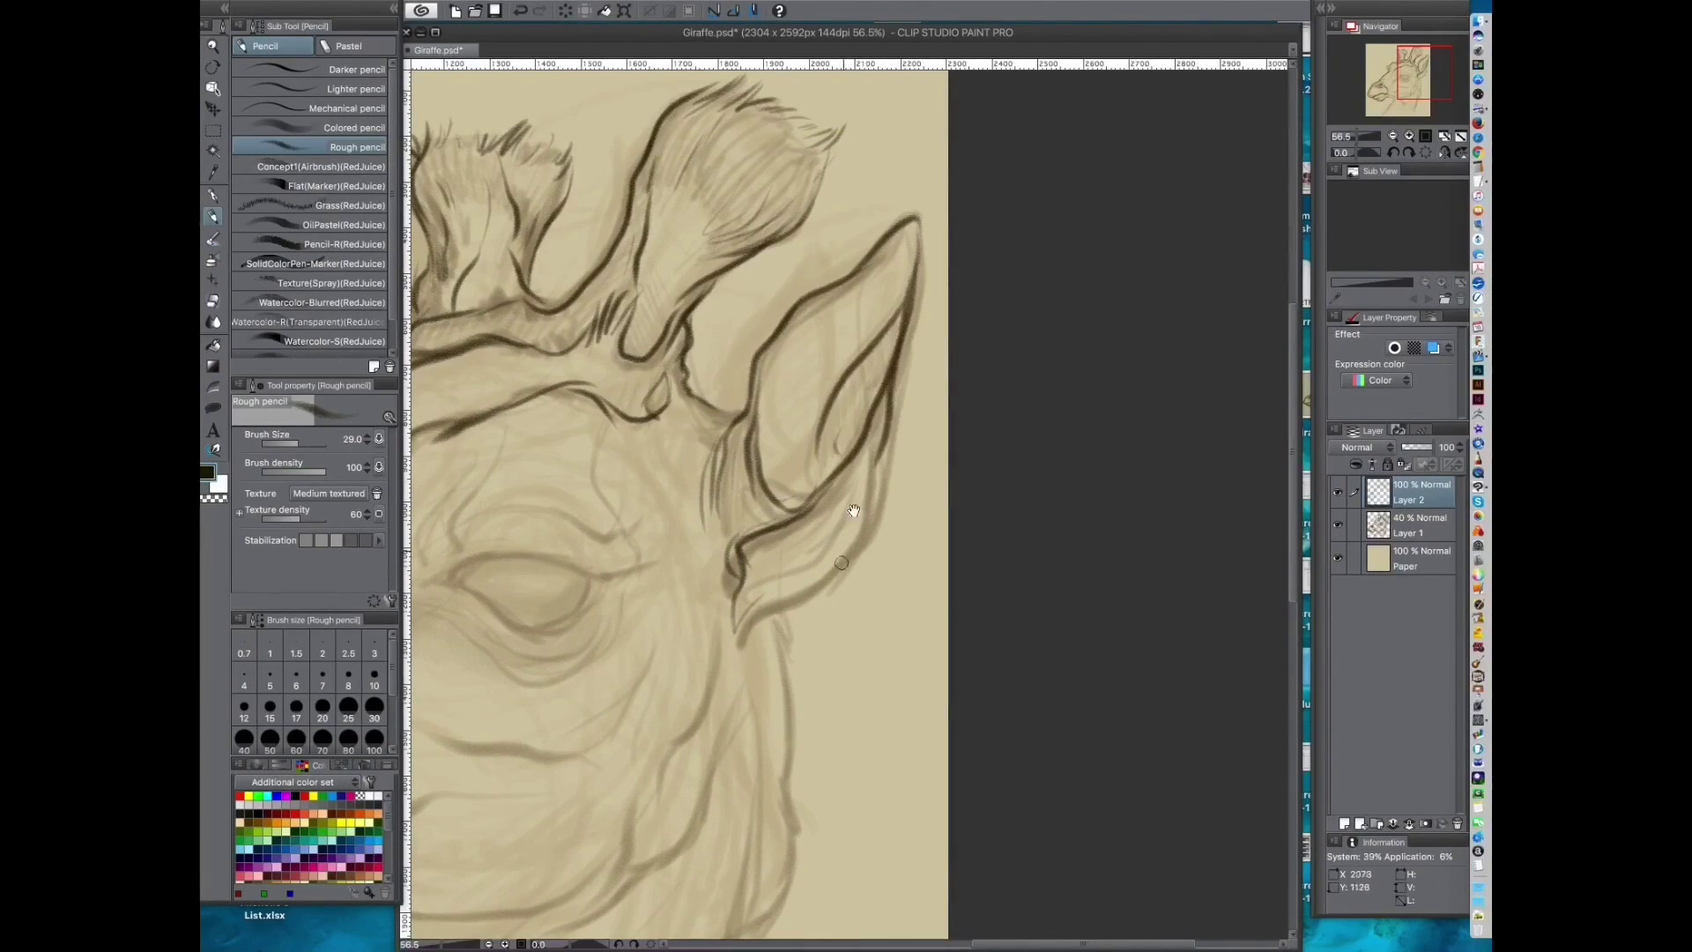
Step: Redraw the ear's outer edge down to the lower lobe, undoing a stroke along the way
drag(852, 537, 883, 386)
key(super+z)
drag(946, 150, 899, 322)
mouse_move(922, 291)
mouse_down()
mouse_move(901, 374)
mouse_move(768, 499)
mouse_up()
mouse_move(763, 438)
mouse_down()
mouse_move(784, 476)
mouse_move(756, 518)
mouse_up()
Step: Trace the underside of the jaw and the front line of the neck
drag(788, 462, 1115, 469)
drag(761, 624, 775, 438)
mouse_move(603, 587)
mouse_down()
mouse_move(768, 622)
mouse_move(814, 571)
mouse_up()
mouse_move(688, 518)
mouse_down()
mouse_move(708, 532)
mouse_move(947, 507)
mouse_move(905, 519)
mouse_up()
mouse_move(870, 530)
mouse_down()
mouse_move(964, 490)
mouse_move(1059, 382)
mouse_up()
mouse_move(779, 550)
mouse_down()
mouse_move(963, 333)
mouse_move(704, 549)
mouse_up()
mouse_move(996, 357)
mouse_down()
mouse_move(763, 510)
mouse_move(832, 551)
mouse_up()
drag(799, 535, 763, 682)
Step: Trace the rear jaw curve and the back of the neck with its folds, undoing one stroke
drag(866, 617, 846, 667)
drag(881, 573, 849, 617)
drag(917, 485, 875, 694)
drag(989, 590, 968, 380)
drag(1037, 221, 918, 554)
drag(996, 264, 899, 611)
mouse_move(932, 311)
mouse_down()
mouse_move(944, 569)
mouse_move(930, 603)
mouse_up()
mouse_move(916, 601)
mouse_down()
mouse_move(848, 640)
mouse_move(883, 511)
mouse_up()
key(super+z)
drag(936, 352, 884, 630)
mouse_move(950, 300)
mouse_down()
mouse_move(984, 397)
mouse_move(909, 491)
mouse_up()
Step: Trace the curved fold across the cheek below the eye
mouse_move(880, 427)
mouse_down()
mouse_move(923, 394)
mouse_move(848, 549)
mouse_move(1000, 611)
mouse_up()
drag(756, 501, 895, 534)
drag(977, 403, 956, 458)
mouse_move(954, 454)
mouse_down()
mouse_move(987, 451)
mouse_move(910, 474)
mouse_up()
Step: Trace the eye's upper and lower lids, the folds beneath it and the crease above it
drag(760, 444, 888, 414)
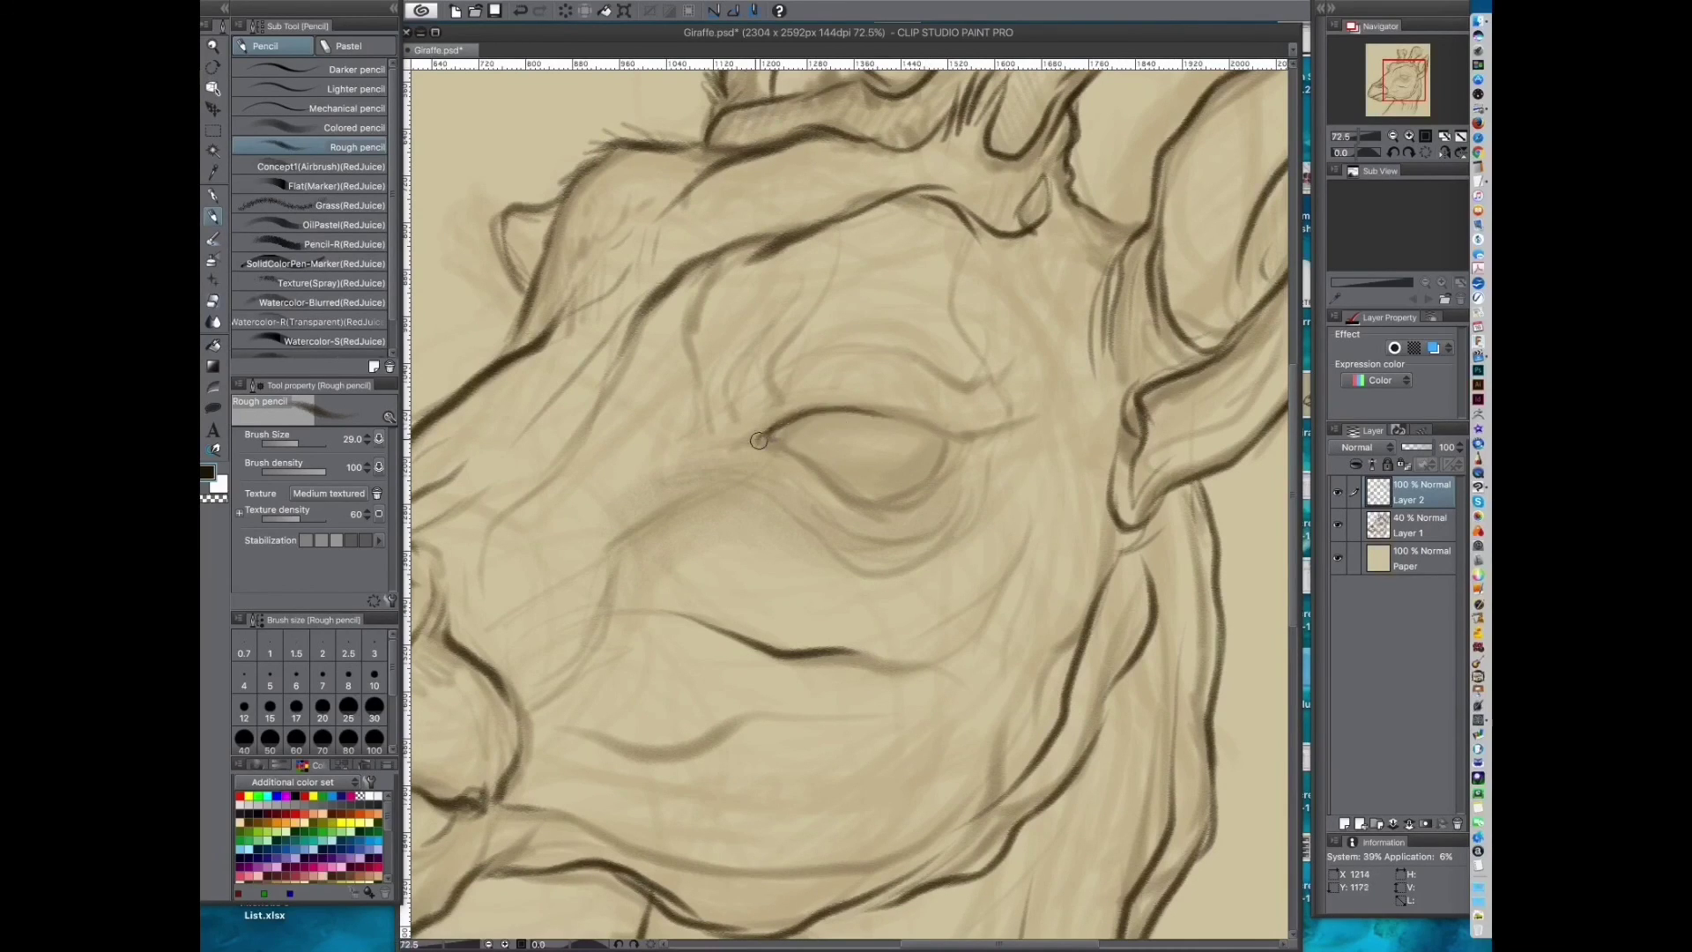
drag(818, 472, 935, 487)
drag(949, 435, 927, 482)
drag(864, 409, 978, 436)
drag(955, 528, 937, 549)
mouse_move(945, 469)
mouse_down()
mouse_move(907, 513)
mouse_move(931, 508)
mouse_up()
mouse_move(737, 490)
mouse_down()
mouse_move(776, 436)
mouse_move(851, 474)
mouse_move(996, 471)
mouse_move(989, 608)
mouse_up()
mouse_move(832, 451)
mouse_down()
mouse_move(920, 435)
mouse_move(1040, 478)
mouse_up()
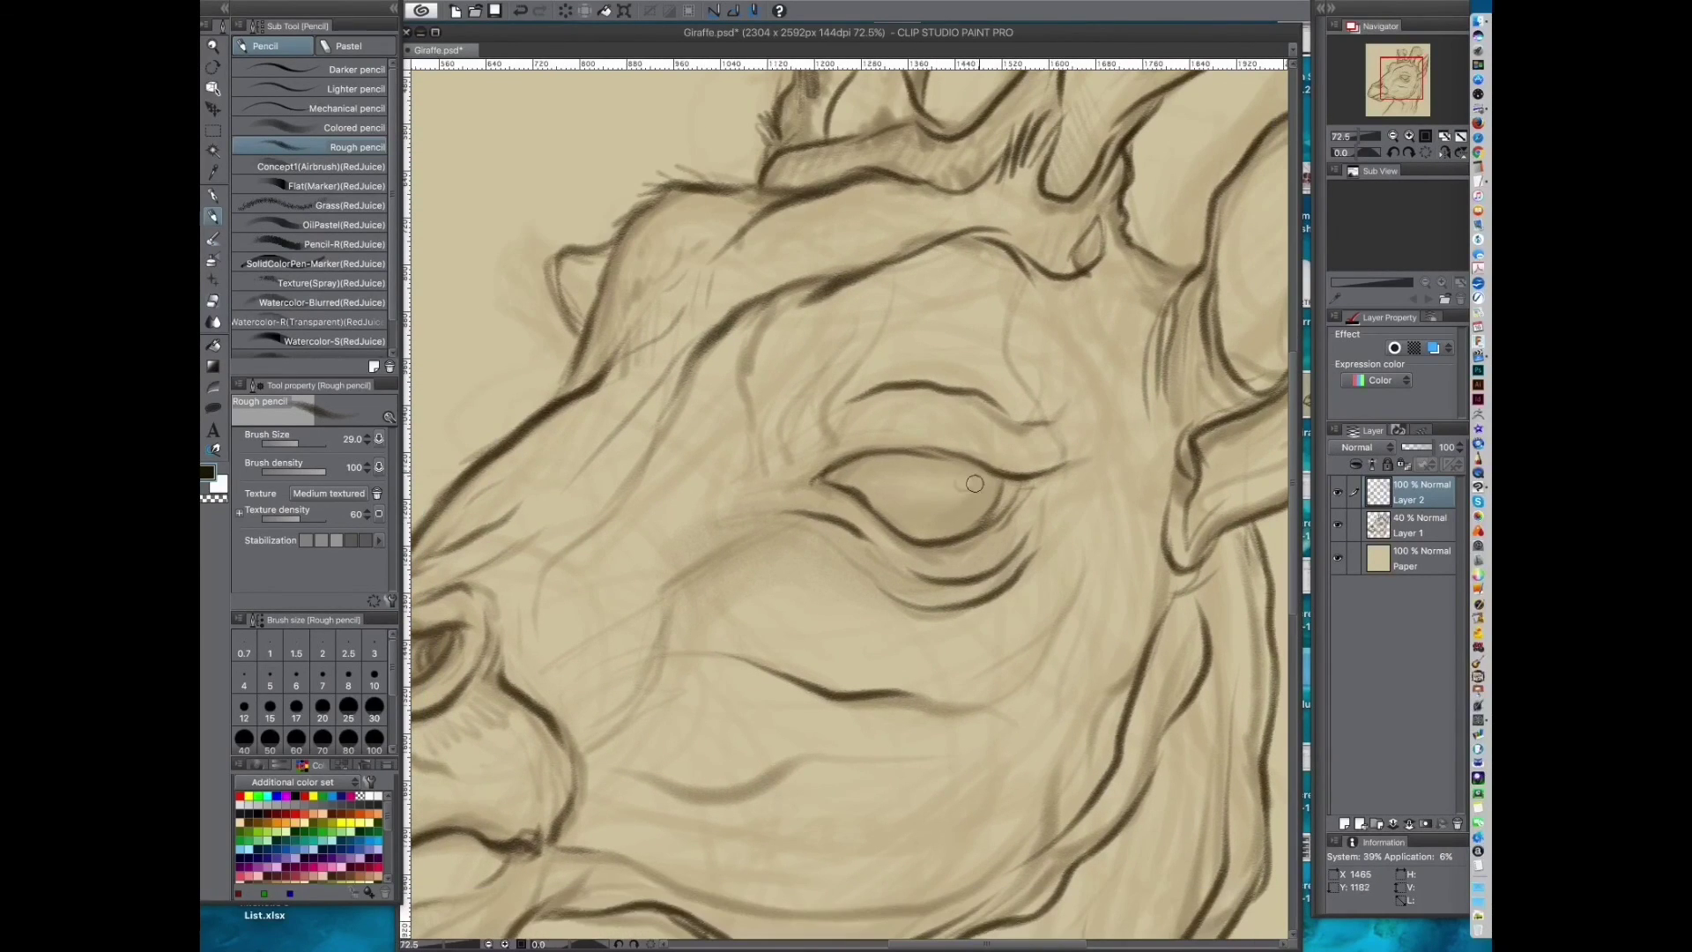
Step: Draw the wrinkles in front of the eye and a small highlight circle inside the eye
drag(903, 335, 836, 449)
drag(809, 383, 785, 471)
drag(806, 352, 728, 506)
drag(883, 528, 927, 476)
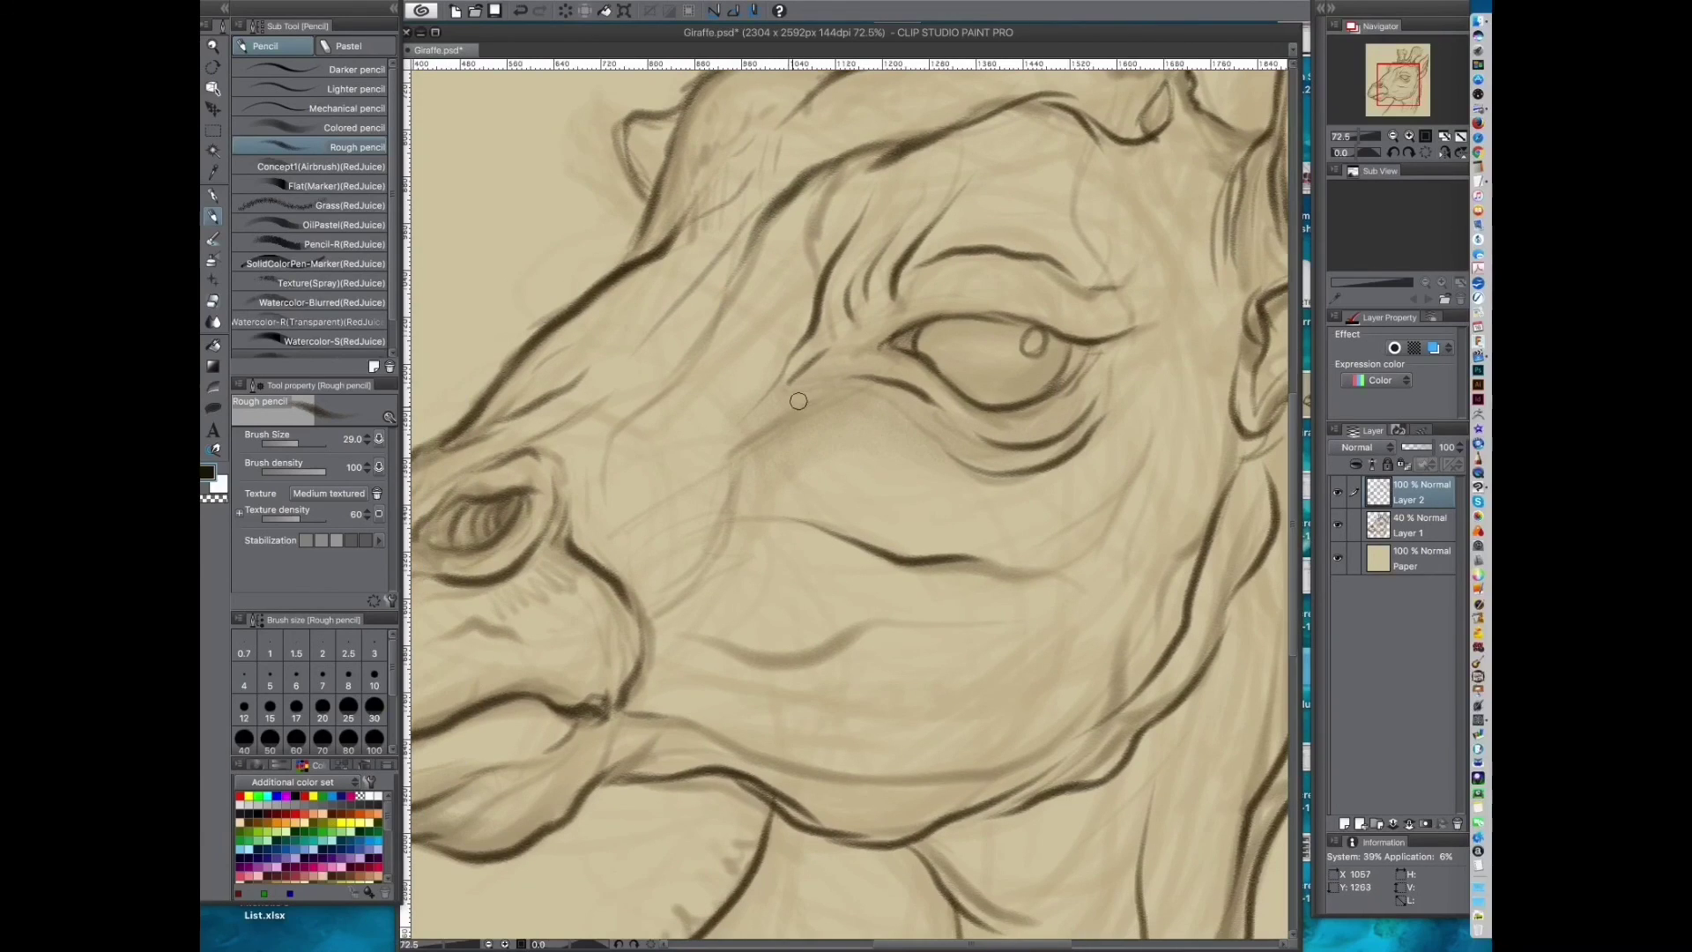
Step: Trace the cheekbone line in front of the eye and the ridge running down toward the nostril
drag(778, 423, 679, 552)
drag(745, 574, 771, 520)
drag(754, 212, 729, 360)
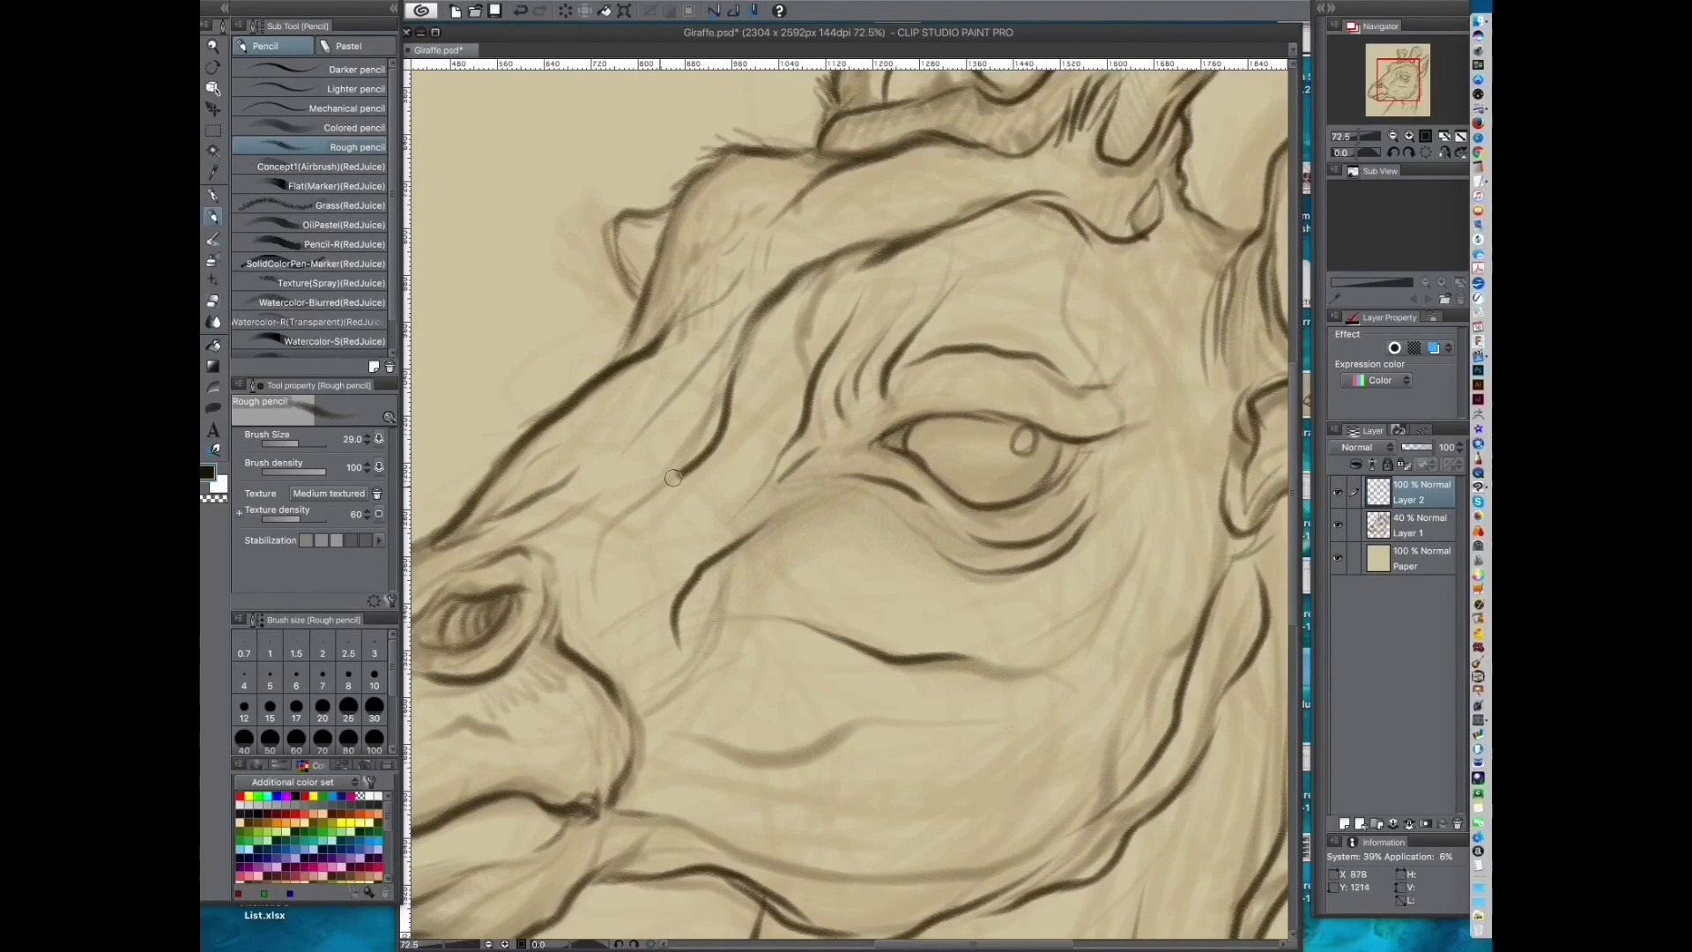
drag(709, 447, 583, 611)
drag(511, 559, 599, 448)
Step: Add the folds behind the eye and brow, and extend the cheek fold up toward the eye's outer corner
mouse_move(1072, 444)
mouse_down()
mouse_move(902, 585)
mouse_move(996, 581)
mouse_up()
drag(944, 316, 967, 489)
mouse_move(966, 501)
mouse_down()
mouse_move(957, 562)
mouse_move(1053, 395)
mouse_up()
drag(1050, 411, 921, 569)
drag(855, 577, 948, 595)
drag(1031, 553, 906, 583)
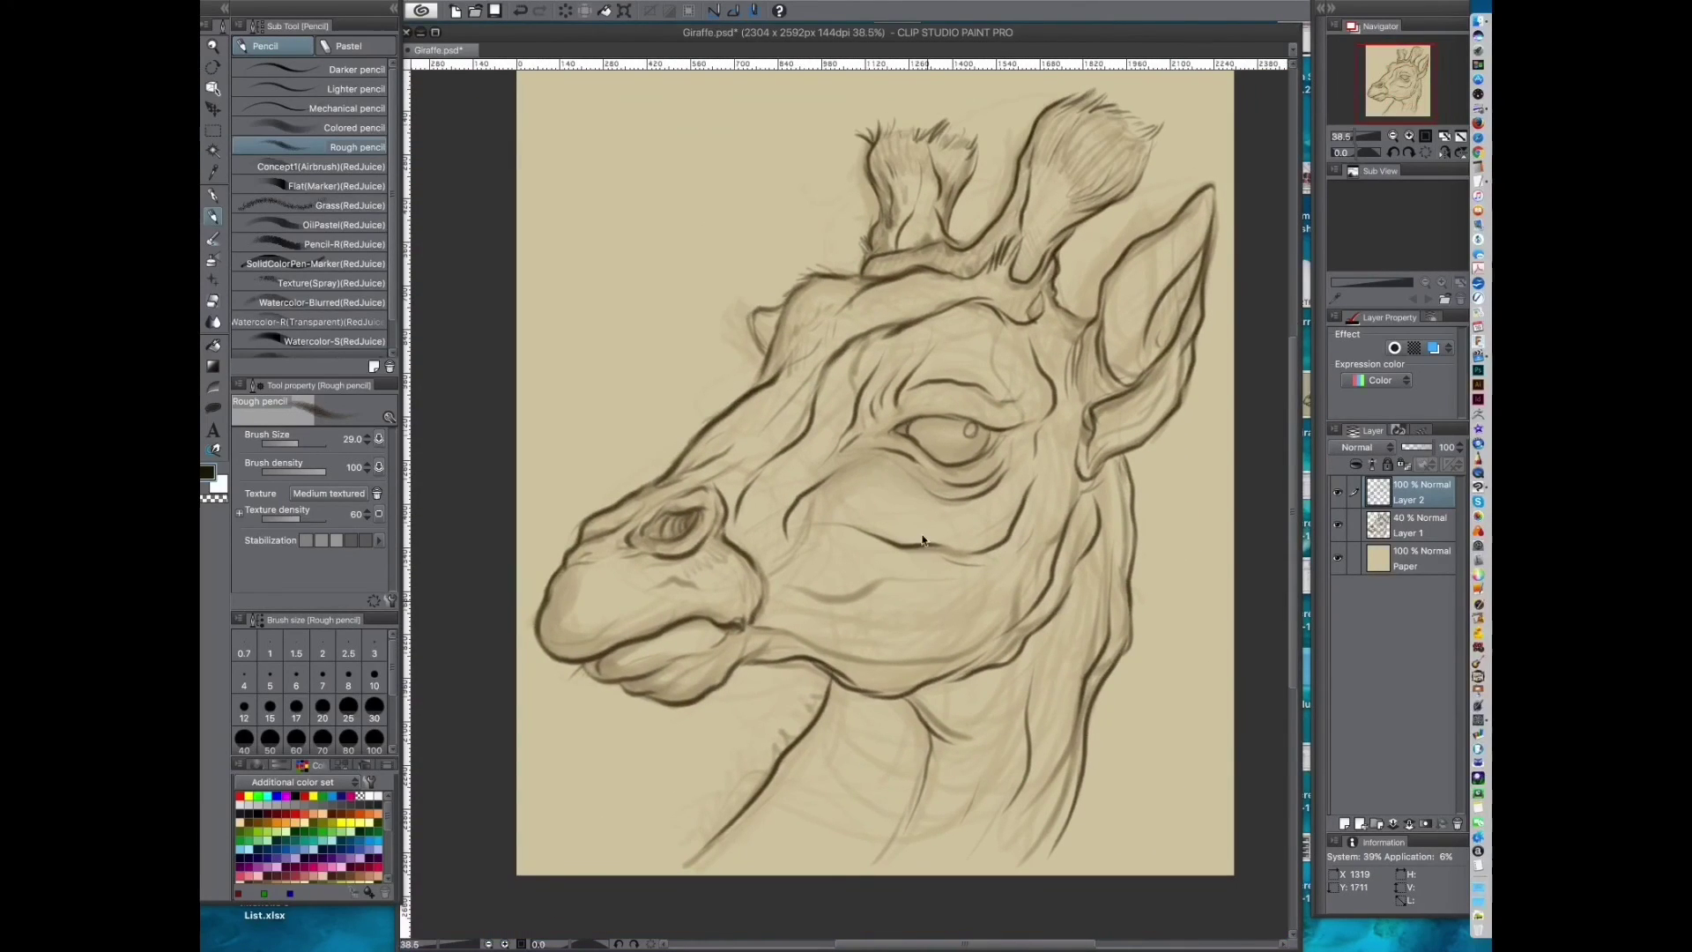
Step: Add a layer beneath the line art and outline the first coat patches under the jaw and along the throat
click(1132, 1)
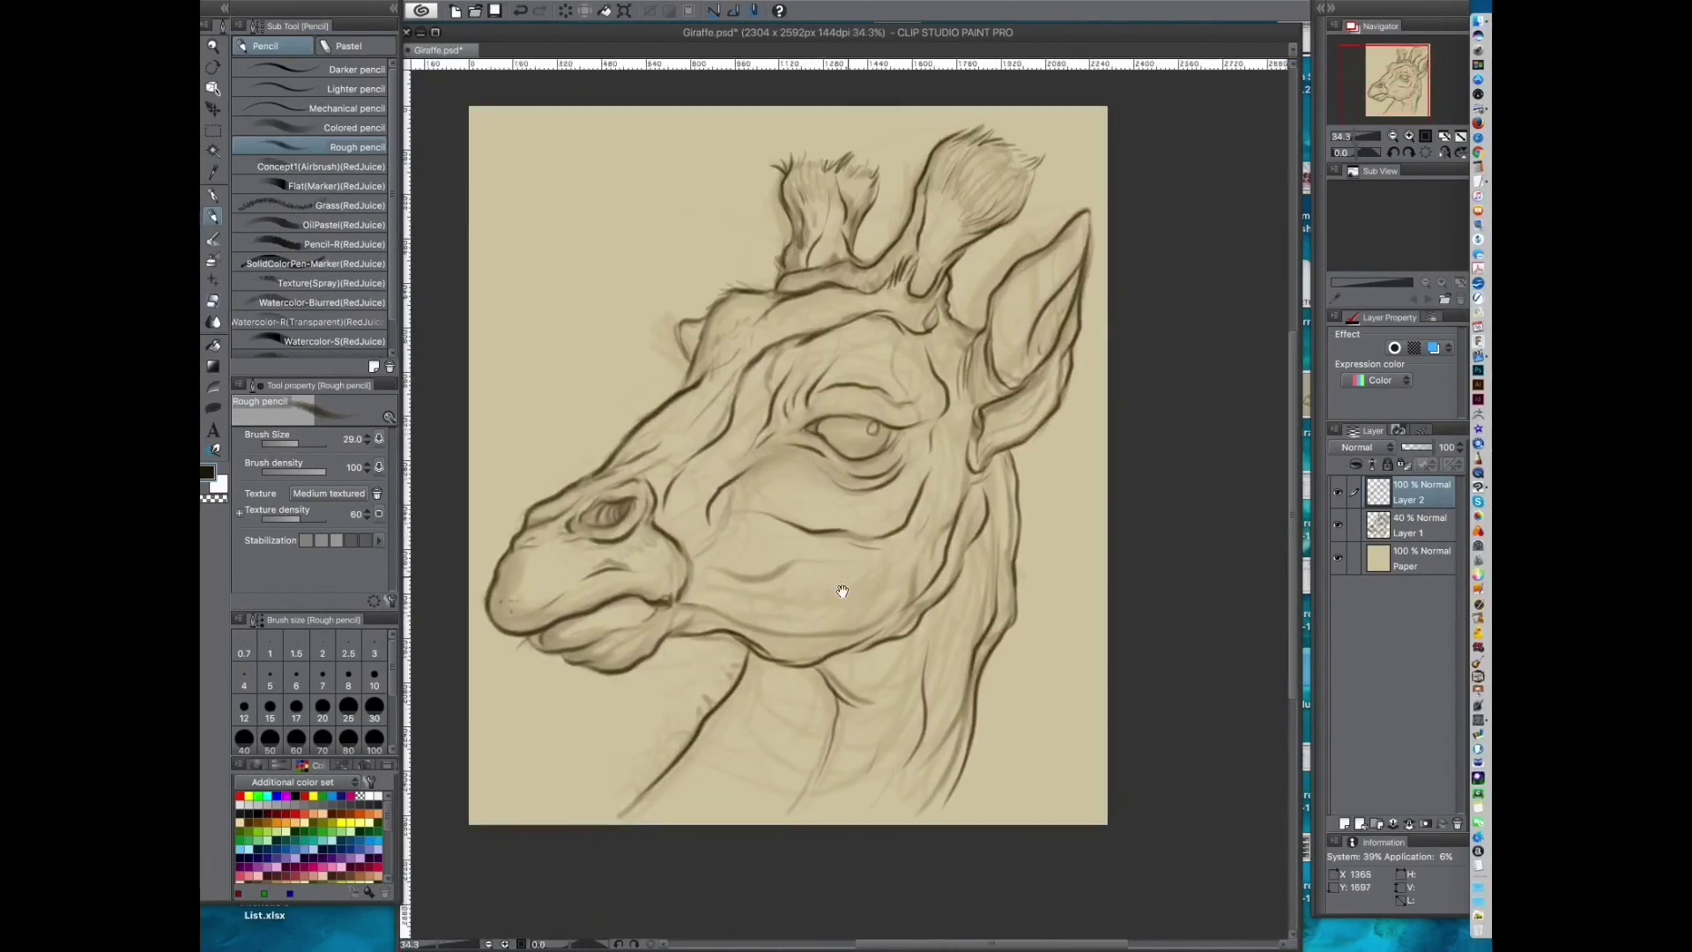
key(ctrl+shift+n)
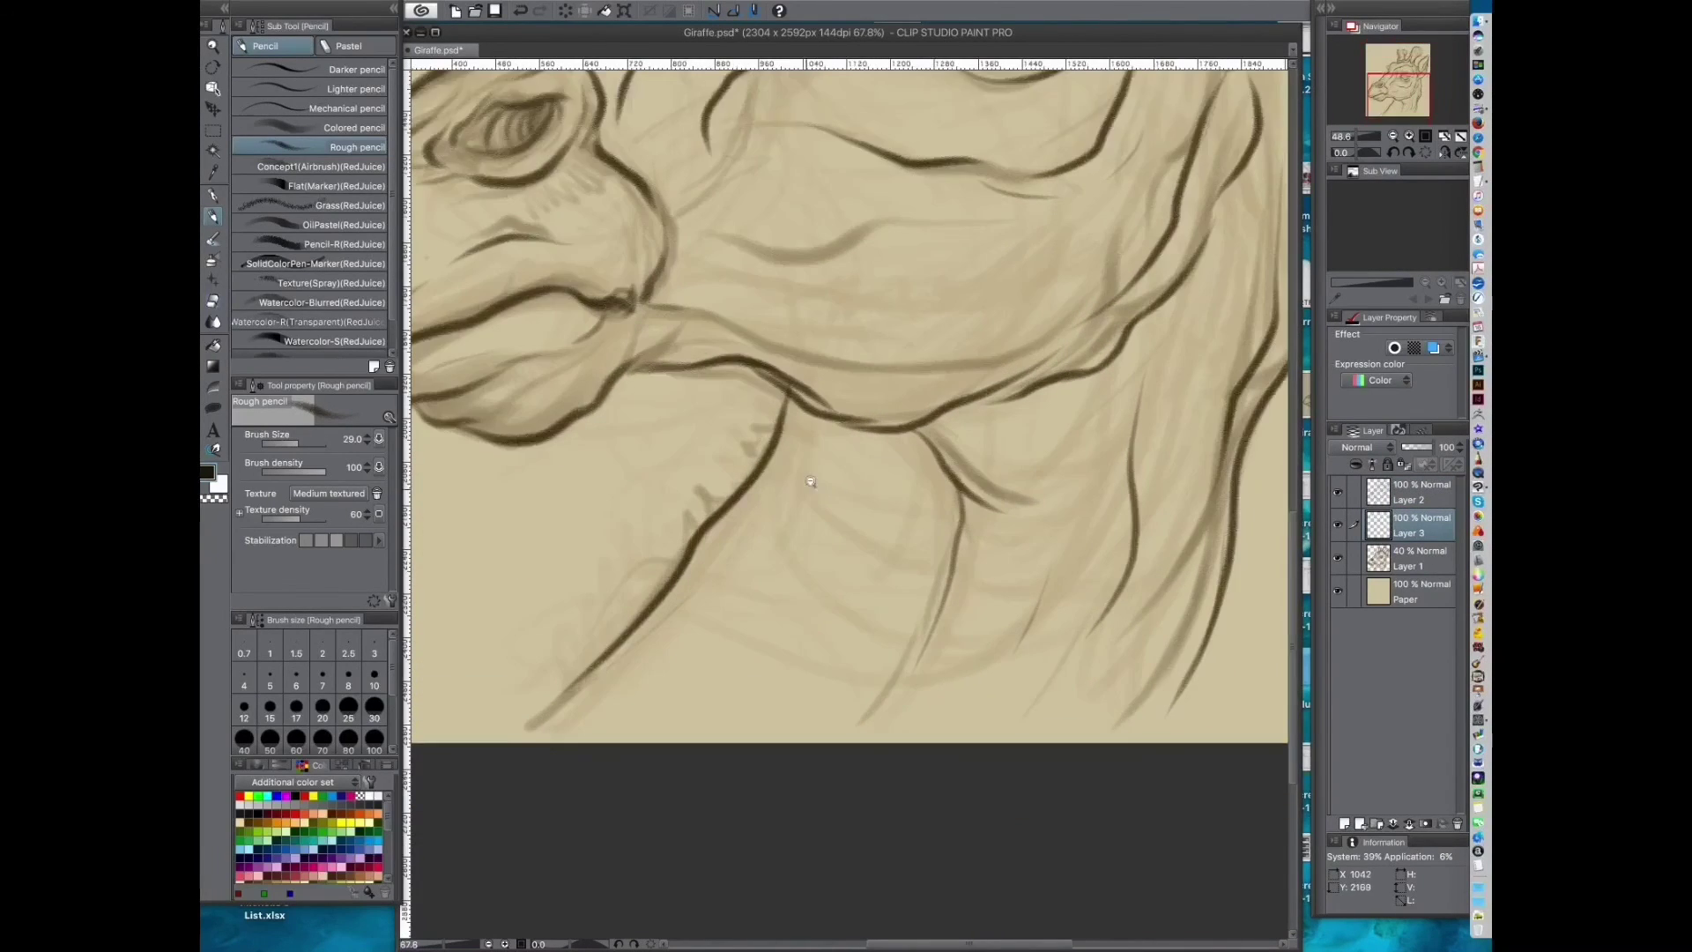
scroll(811, 482, down, 2)
drag(781, 328, 794, 398)
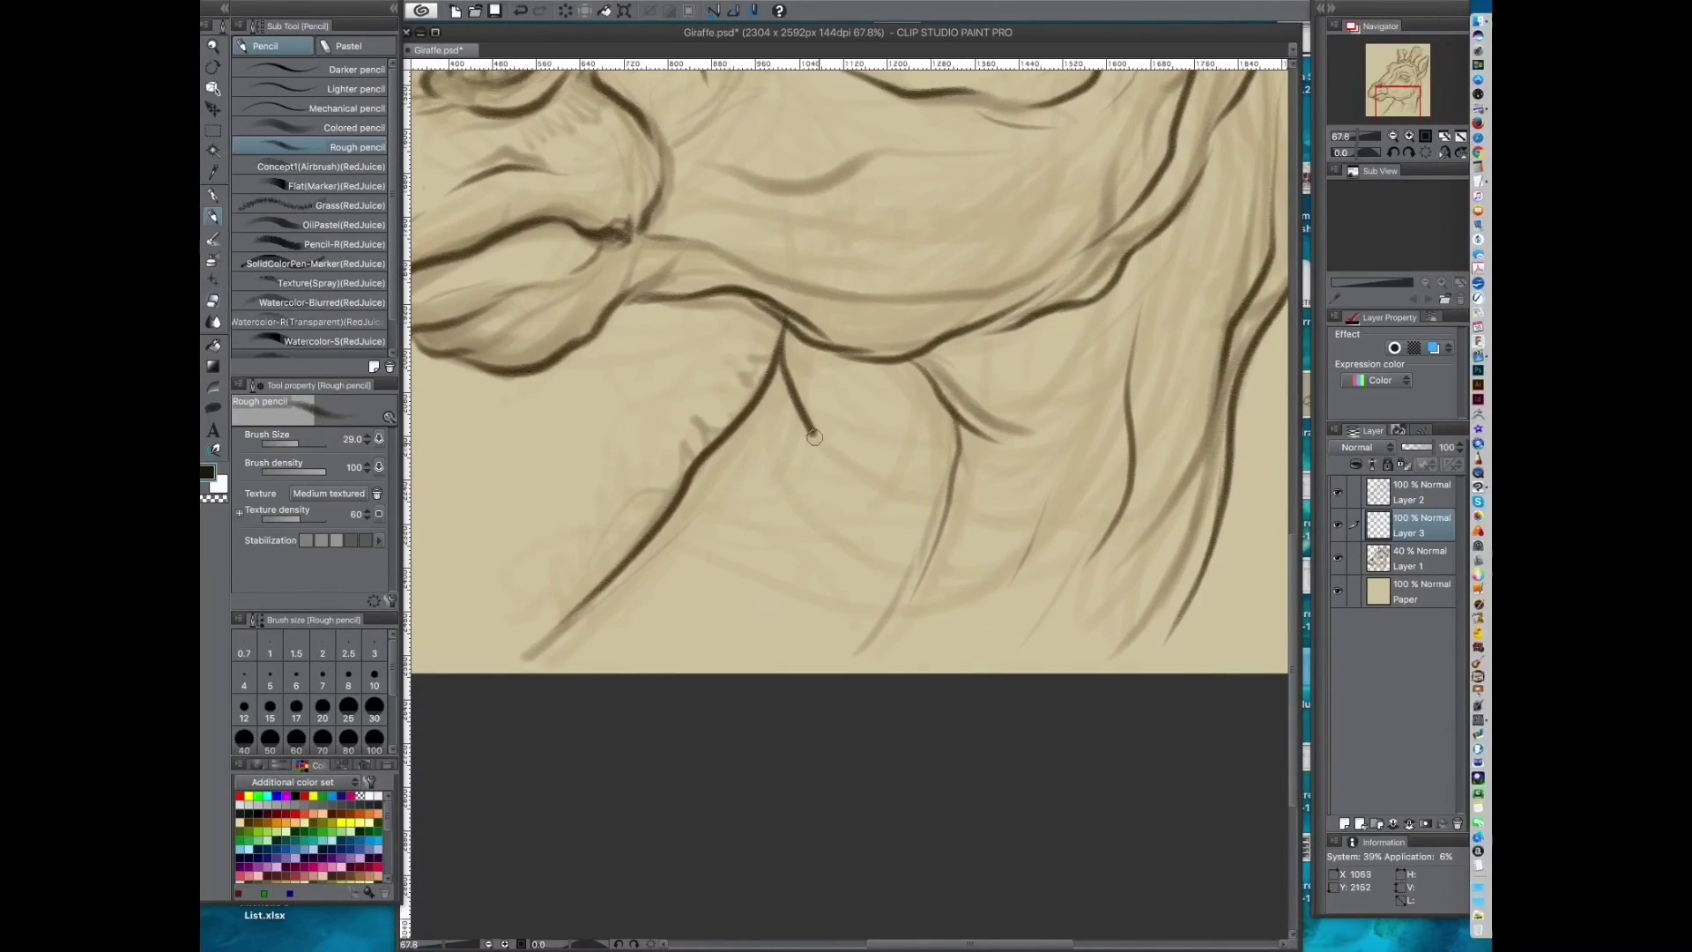
drag(780, 537, 696, 511)
drag(843, 505, 853, 351)
drag(917, 476, 895, 254)
Step: Outline the long coat patches running down the neck and the small arched patches along the canvas's lower edge
mouse_move(710, 412)
mouse_down()
mouse_move(759, 362)
mouse_move(798, 389)
mouse_up()
drag(938, 187, 795, 383)
drag(945, 389, 875, 441)
drag(763, 415, 820, 268)
drag(682, 508, 755, 496)
drag(849, 529, 805, 676)
drag(673, 402, 686, 424)
drag(874, 400, 776, 538)
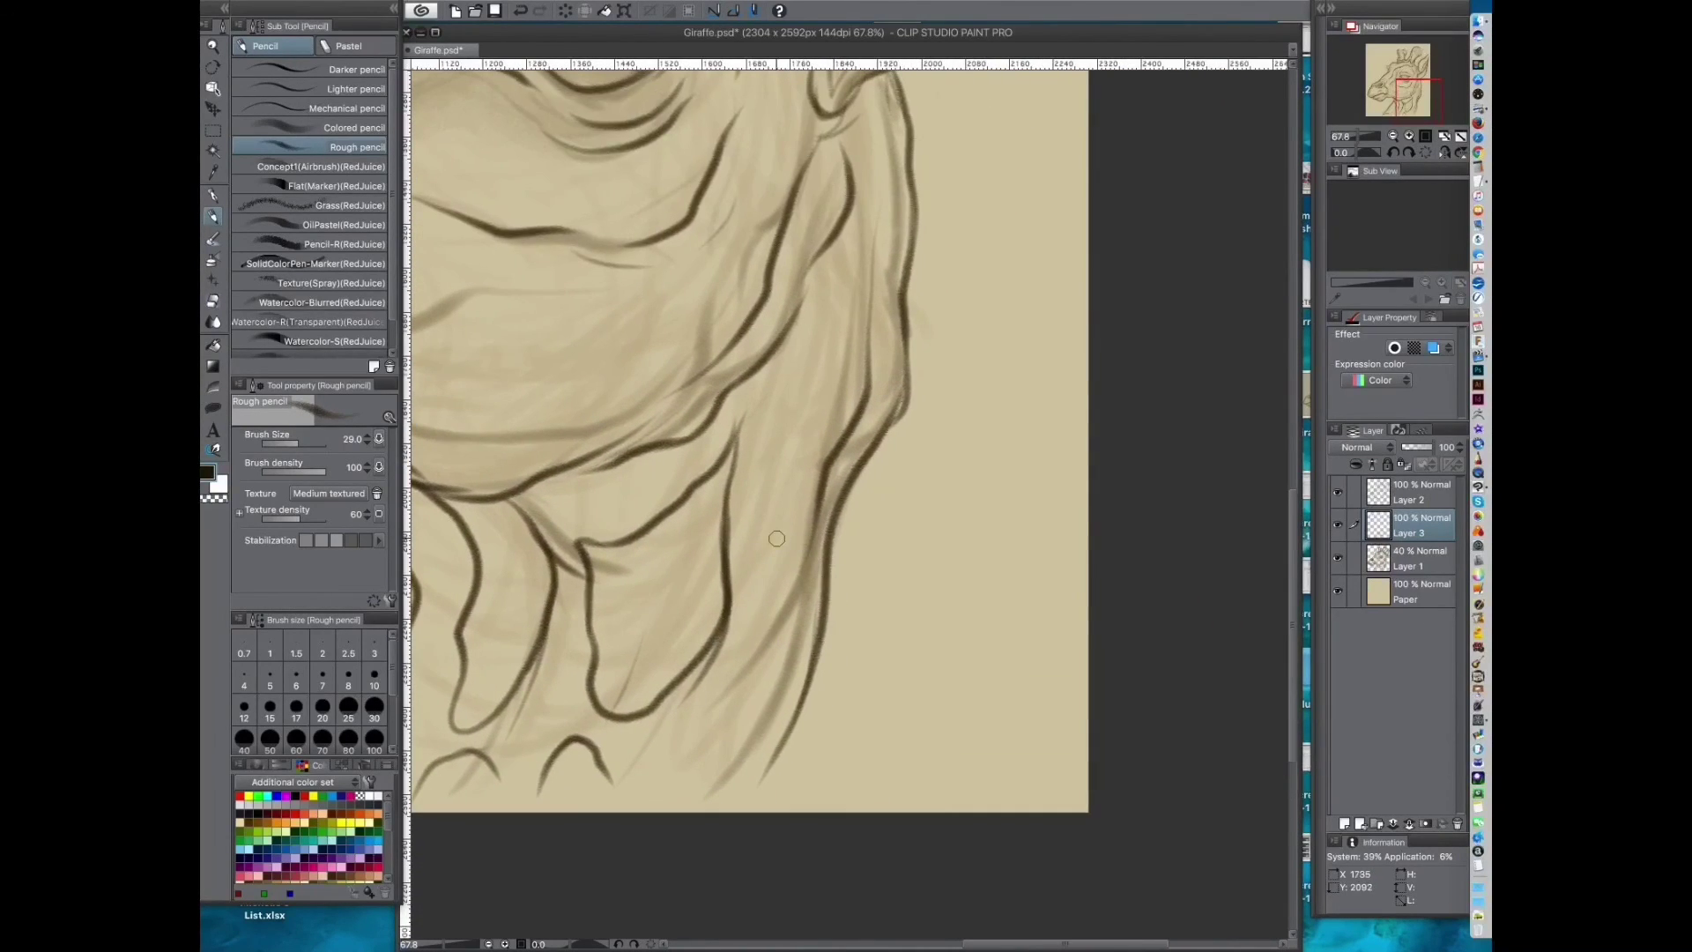
Step: Outline the narrow and teardrop patches on the back of the neck and the elongated patch across the rear cheek
drag(846, 319, 845, 308)
mouse_move(818, 531)
mouse_down()
mouse_move(858, 350)
mouse_move(846, 507)
mouse_up()
drag(926, 435, 883, 734)
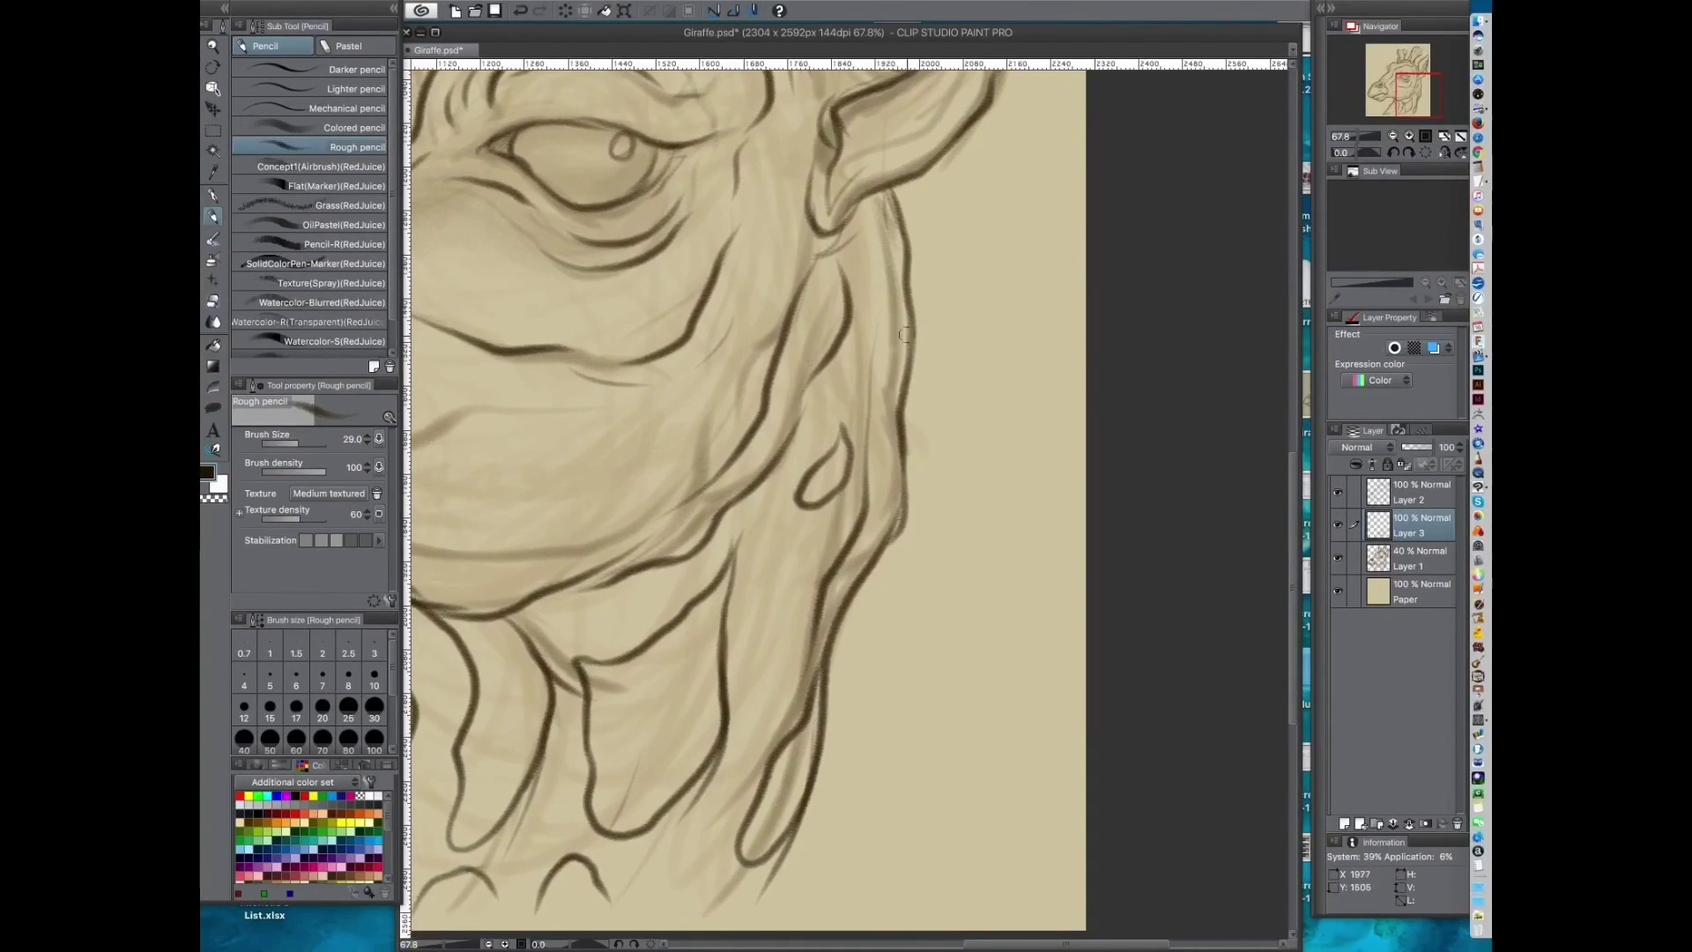
drag(861, 490, 966, 436)
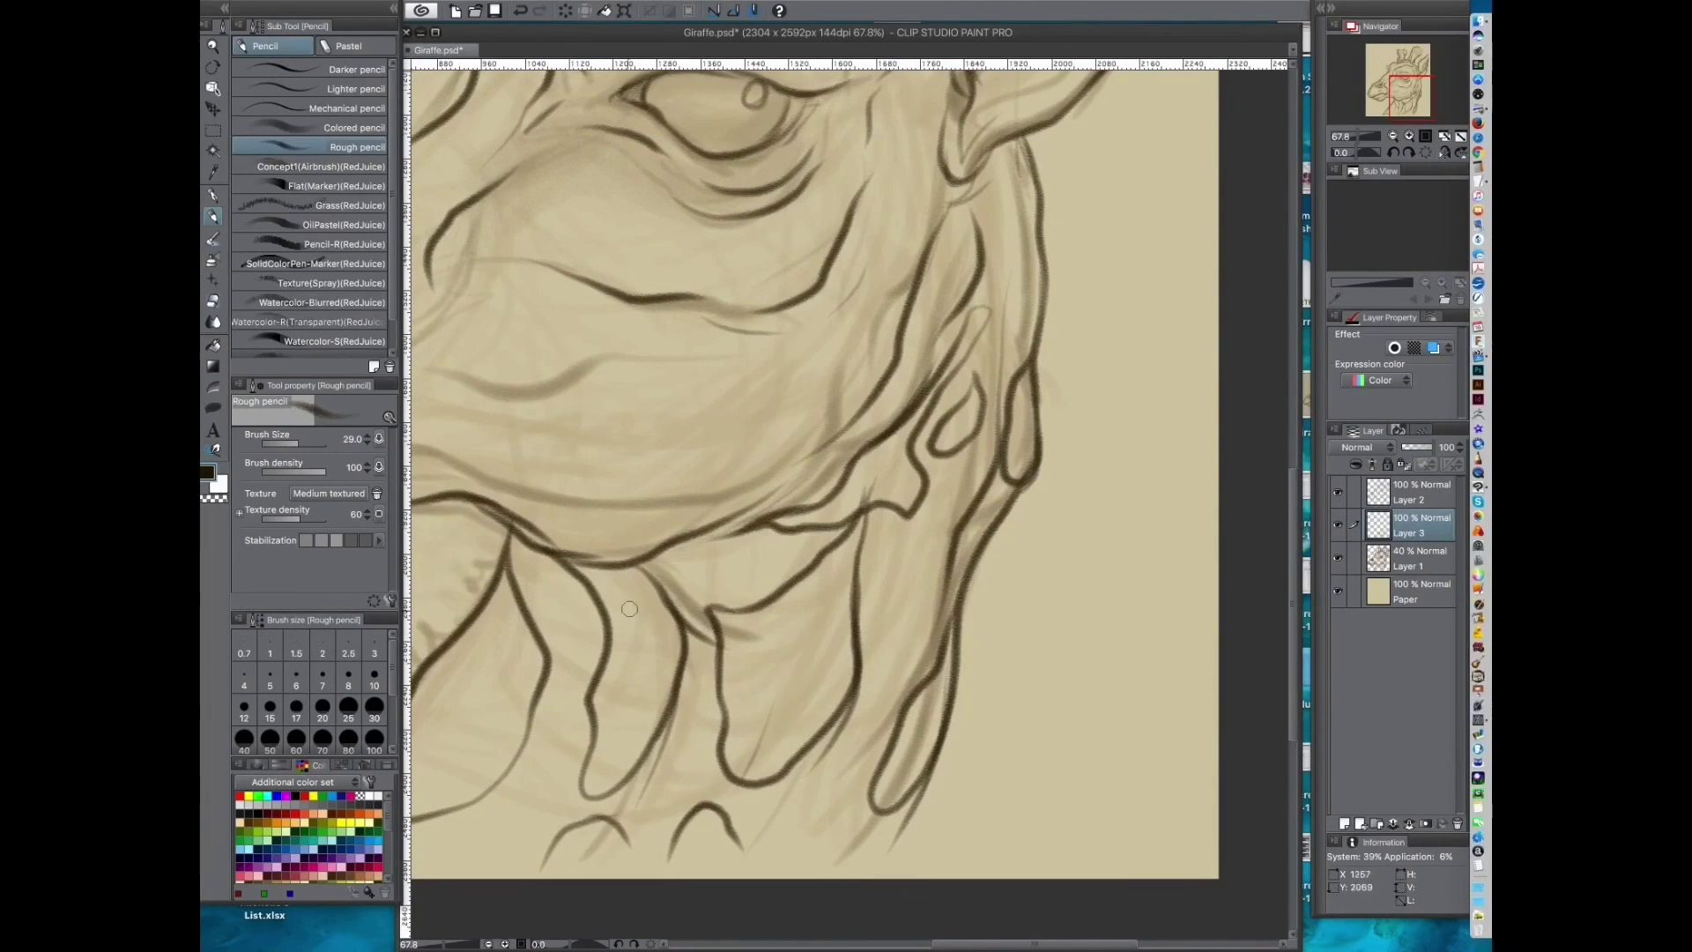
drag(748, 528, 922, 620)
mouse_move(1026, 432)
mouse_down()
mouse_move(903, 500)
mouse_move(969, 476)
mouse_up()
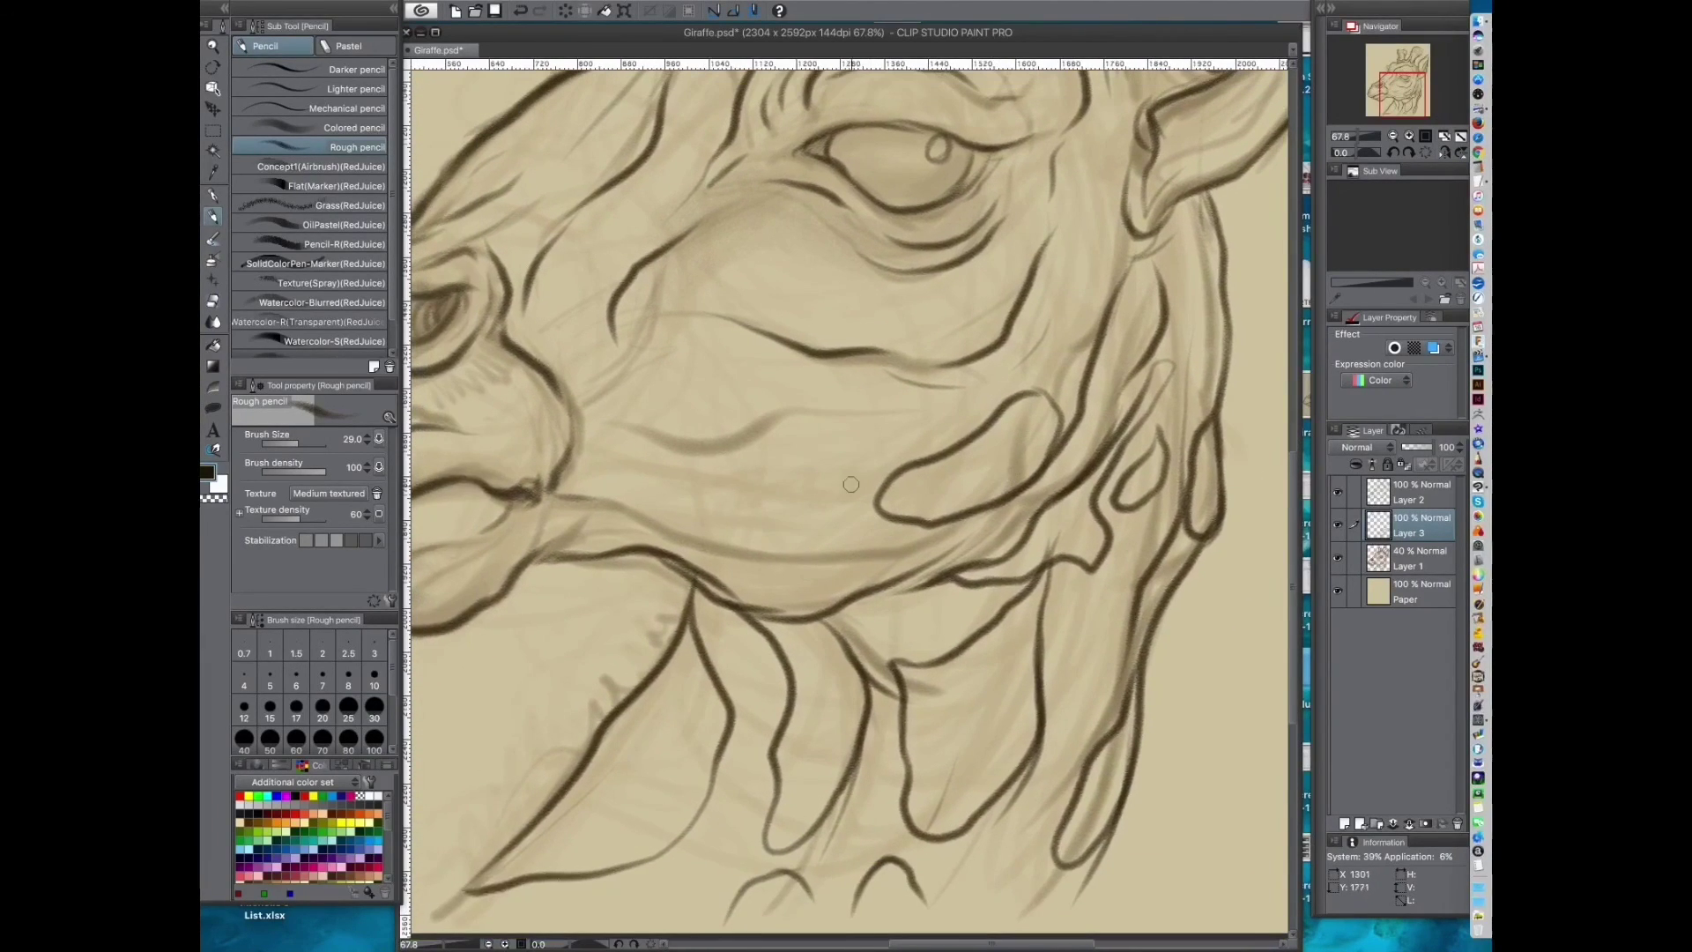
Step: Outline the rounded patches over the cheek and jaw, plus those beneath and behind the eye
drag(869, 562, 851, 498)
mouse_move(874, 556)
mouse_down()
mouse_move(955, 543)
mouse_move(975, 567)
mouse_up()
drag(763, 499, 731, 485)
mouse_move(1195, 384)
mouse_down()
mouse_move(1105, 459)
mouse_move(966, 499)
mouse_move(1045, 473)
mouse_up()
drag(663, 545, 743, 478)
mouse_move(982, 487)
mouse_down()
mouse_move(920, 511)
mouse_move(938, 546)
mouse_up()
drag(936, 421, 923, 368)
drag(871, 589, 1079, 469)
mouse_move(780, 324)
mouse_down()
mouse_move(730, 359)
mouse_move(782, 325)
mouse_up()
drag(970, 300, 786, 527)
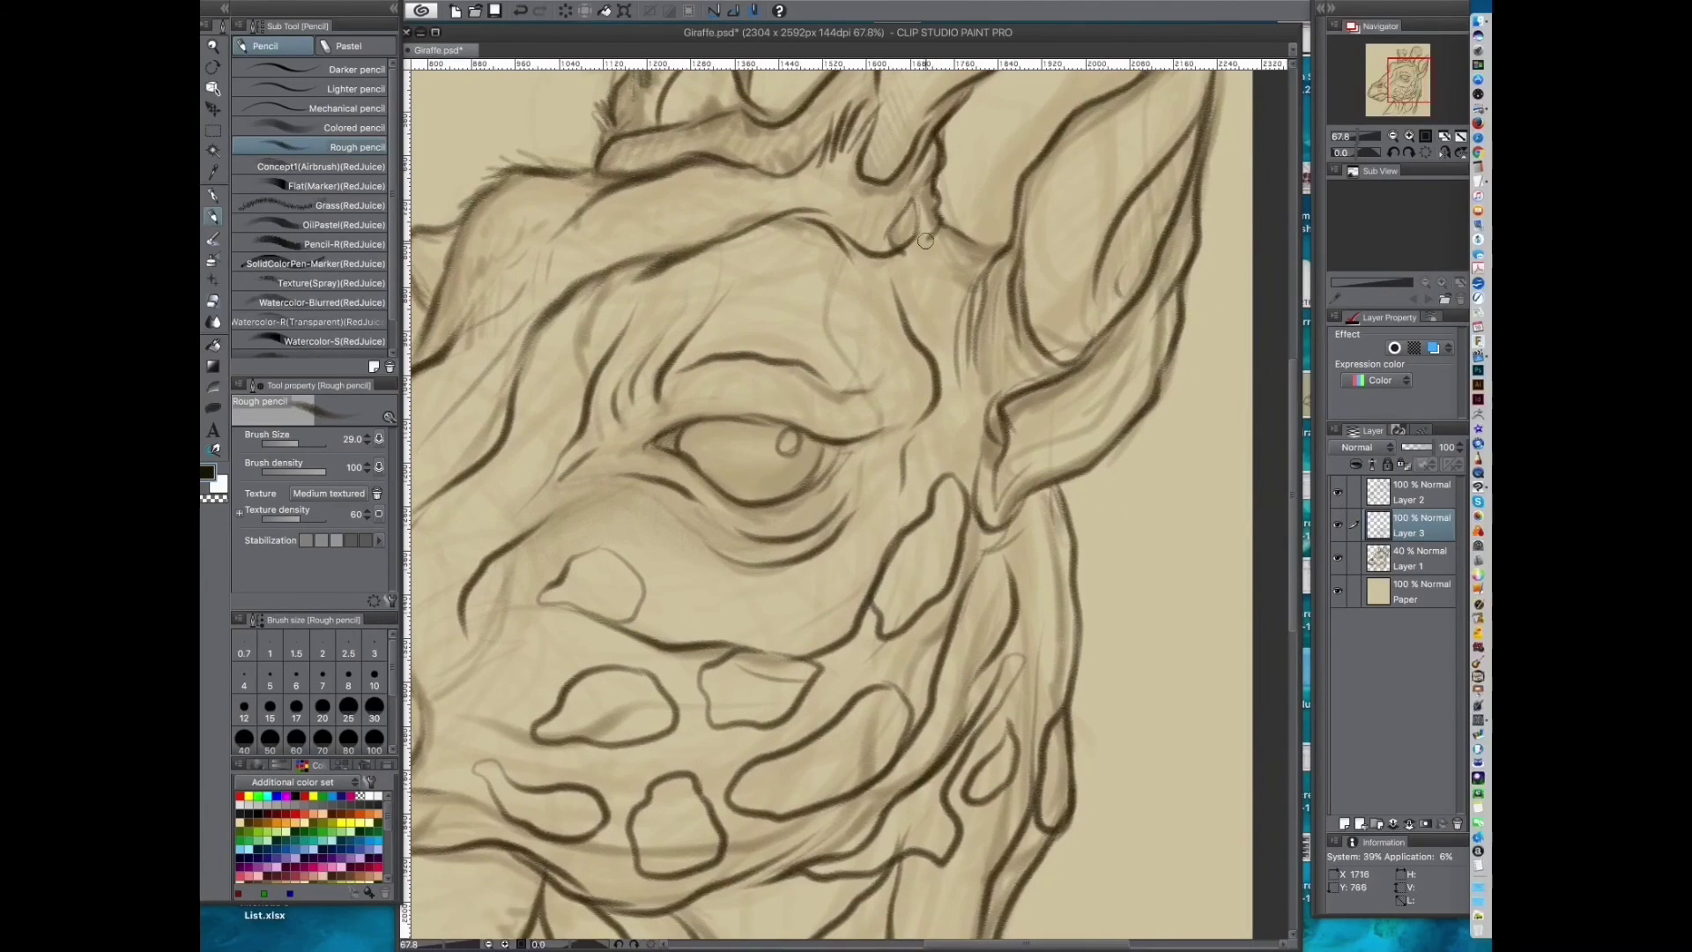
Step: Outline the small patches between the horn base and the ear, and a narrow one high on the neck
drag(931, 316, 933, 283)
mouse_move(1009, 646)
mouse_down()
mouse_move(876, 502)
mouse_move(855, 430)
mouse_up()
drag(866, 321, 865, 345)
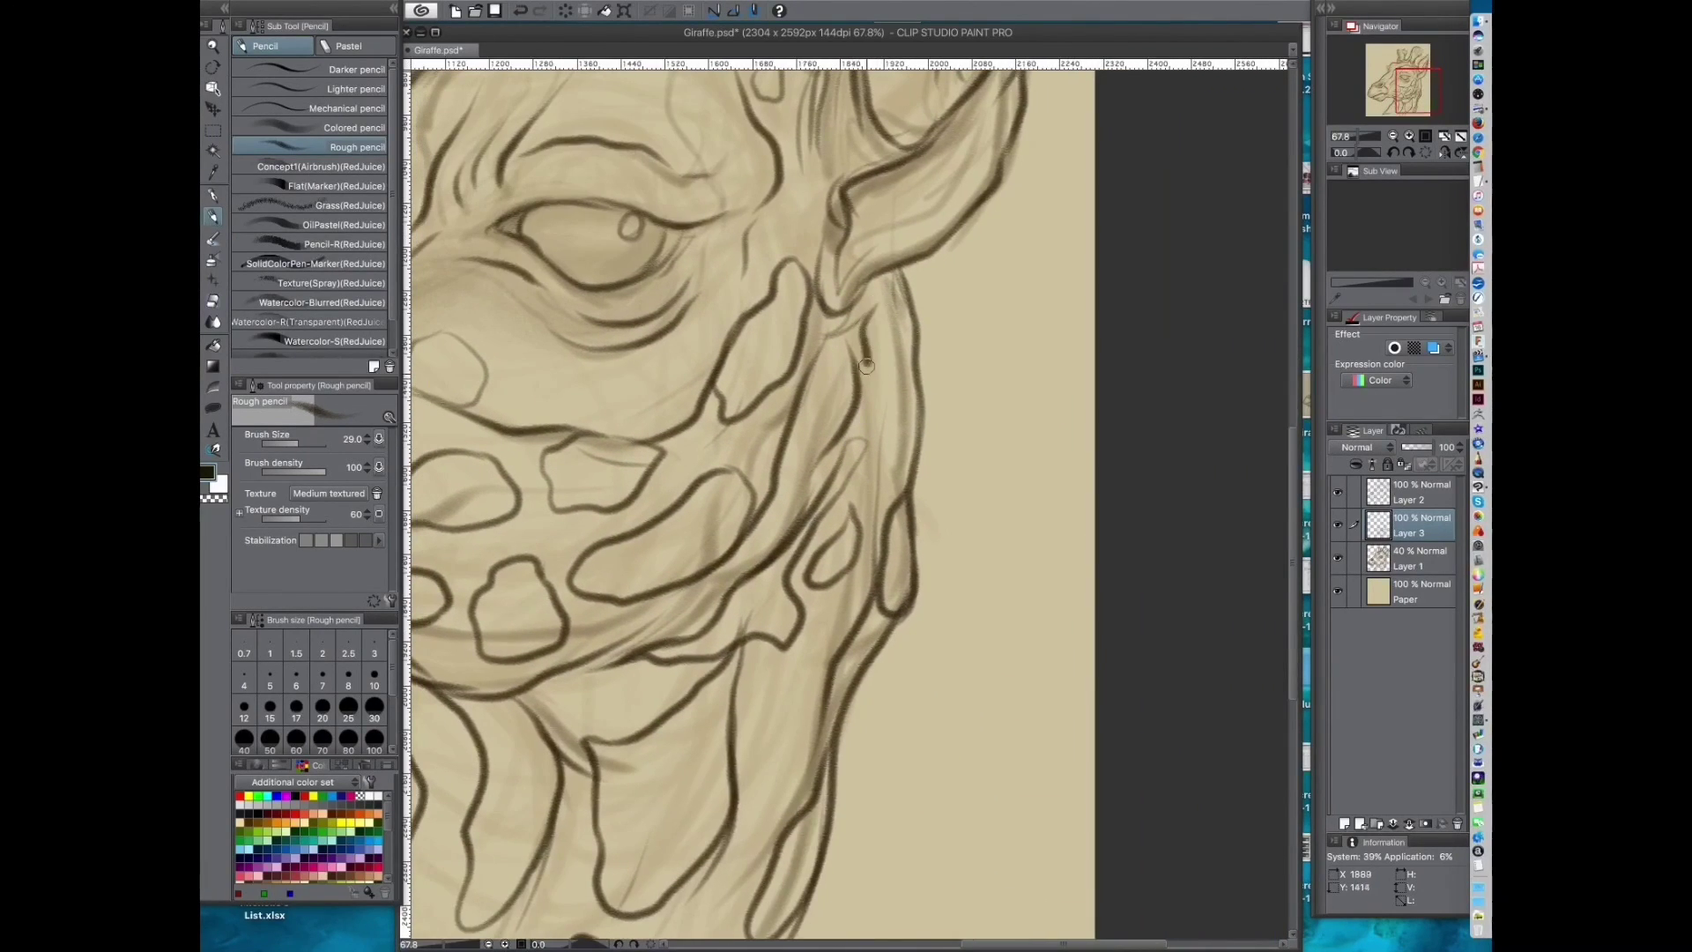
drag(886, 478, 898, 673)
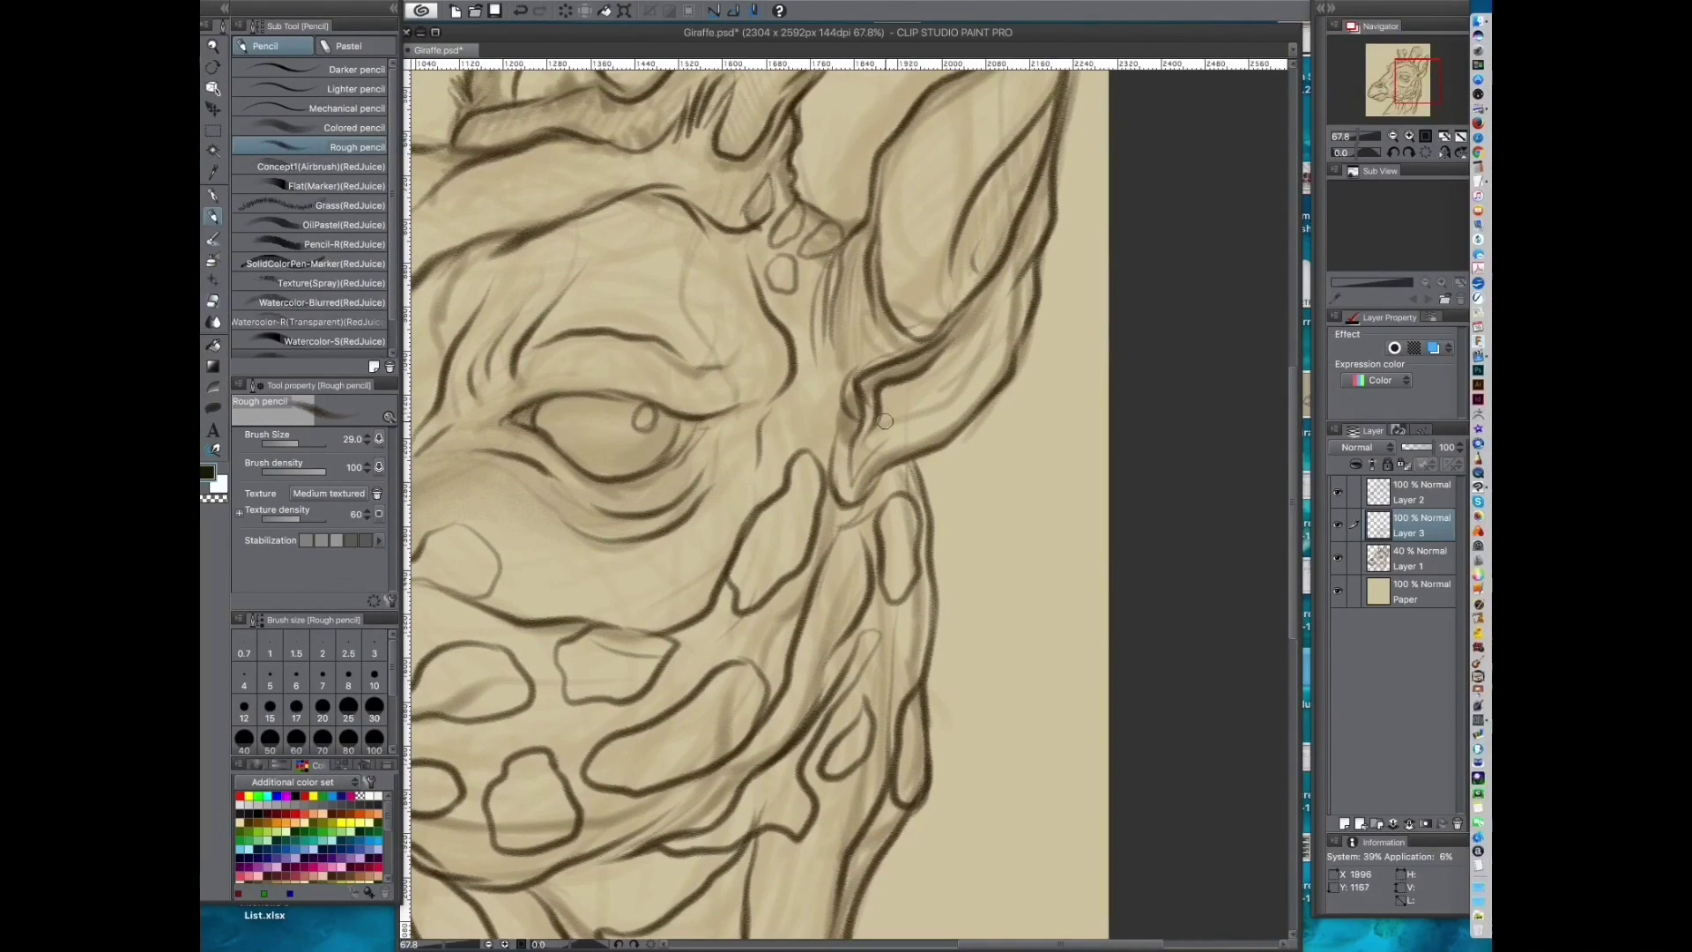
Step: Draw the marking inside the ear and the wavy pattern edge along the ear's lower and outer rim
drag(904, 450, 989, 394)
drag(1044, 379, 983, 506)
drag(988, 327, 955, 428)
drag(974, 262, 936, 364)
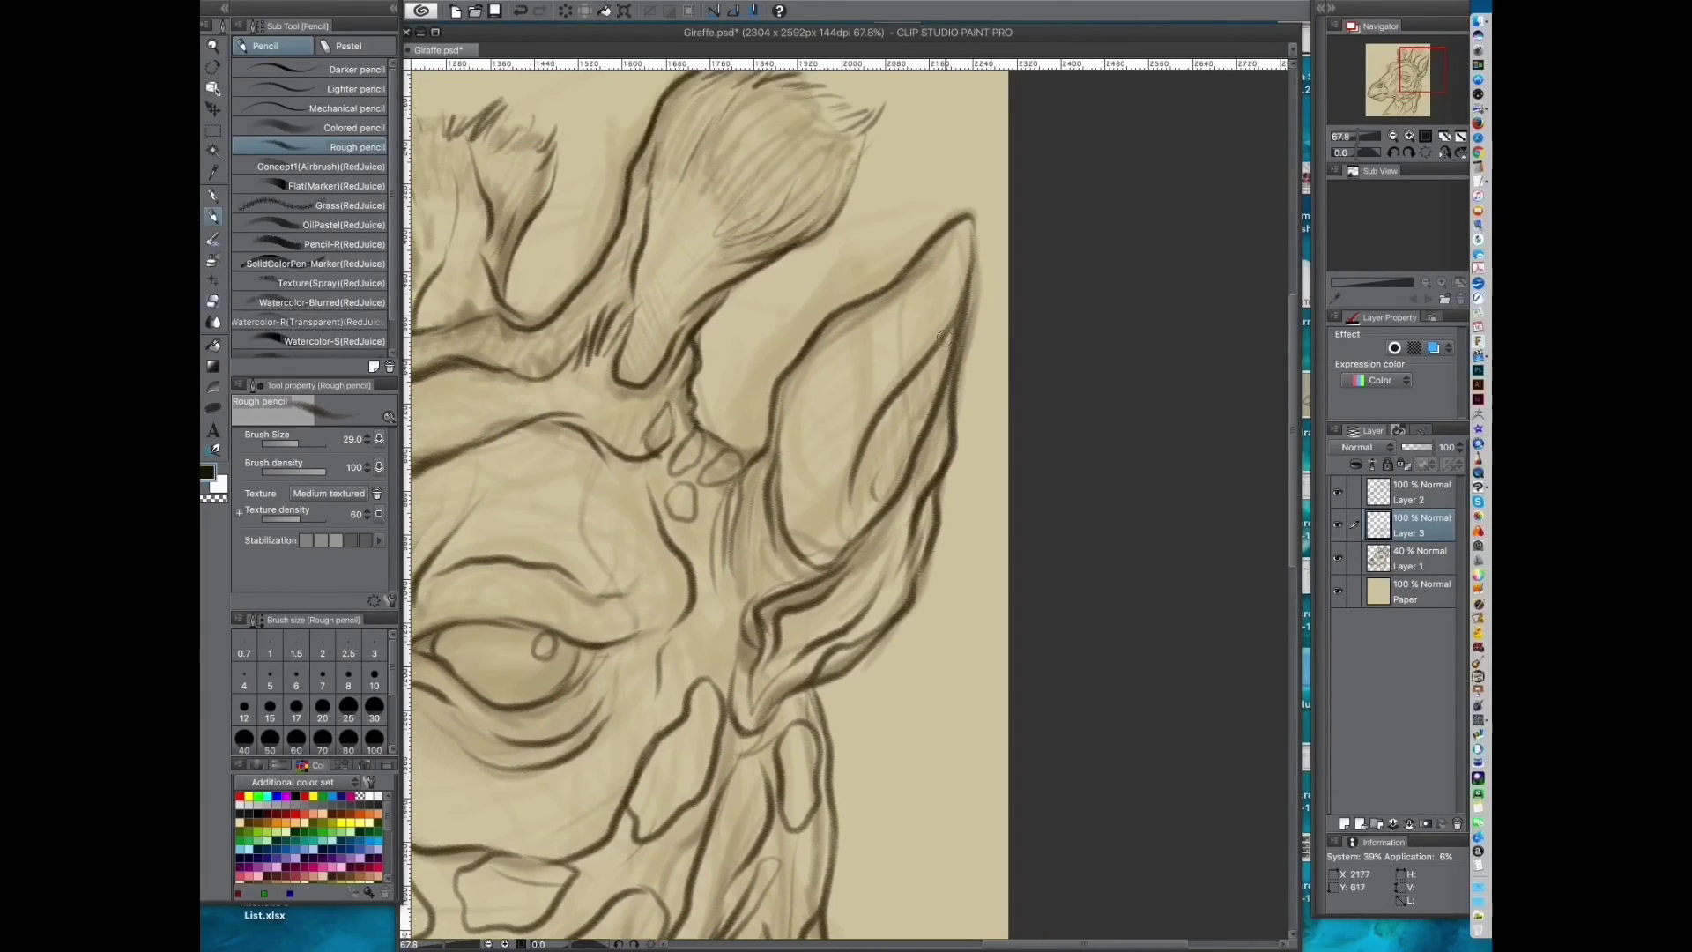
drag(837, 539, 824, 559)
drag(851, 341, 840, 434)
drag(939, 487, 1056, 240)
drag(811, 424, 839, 472)
drag(978, 436, 801, 450)
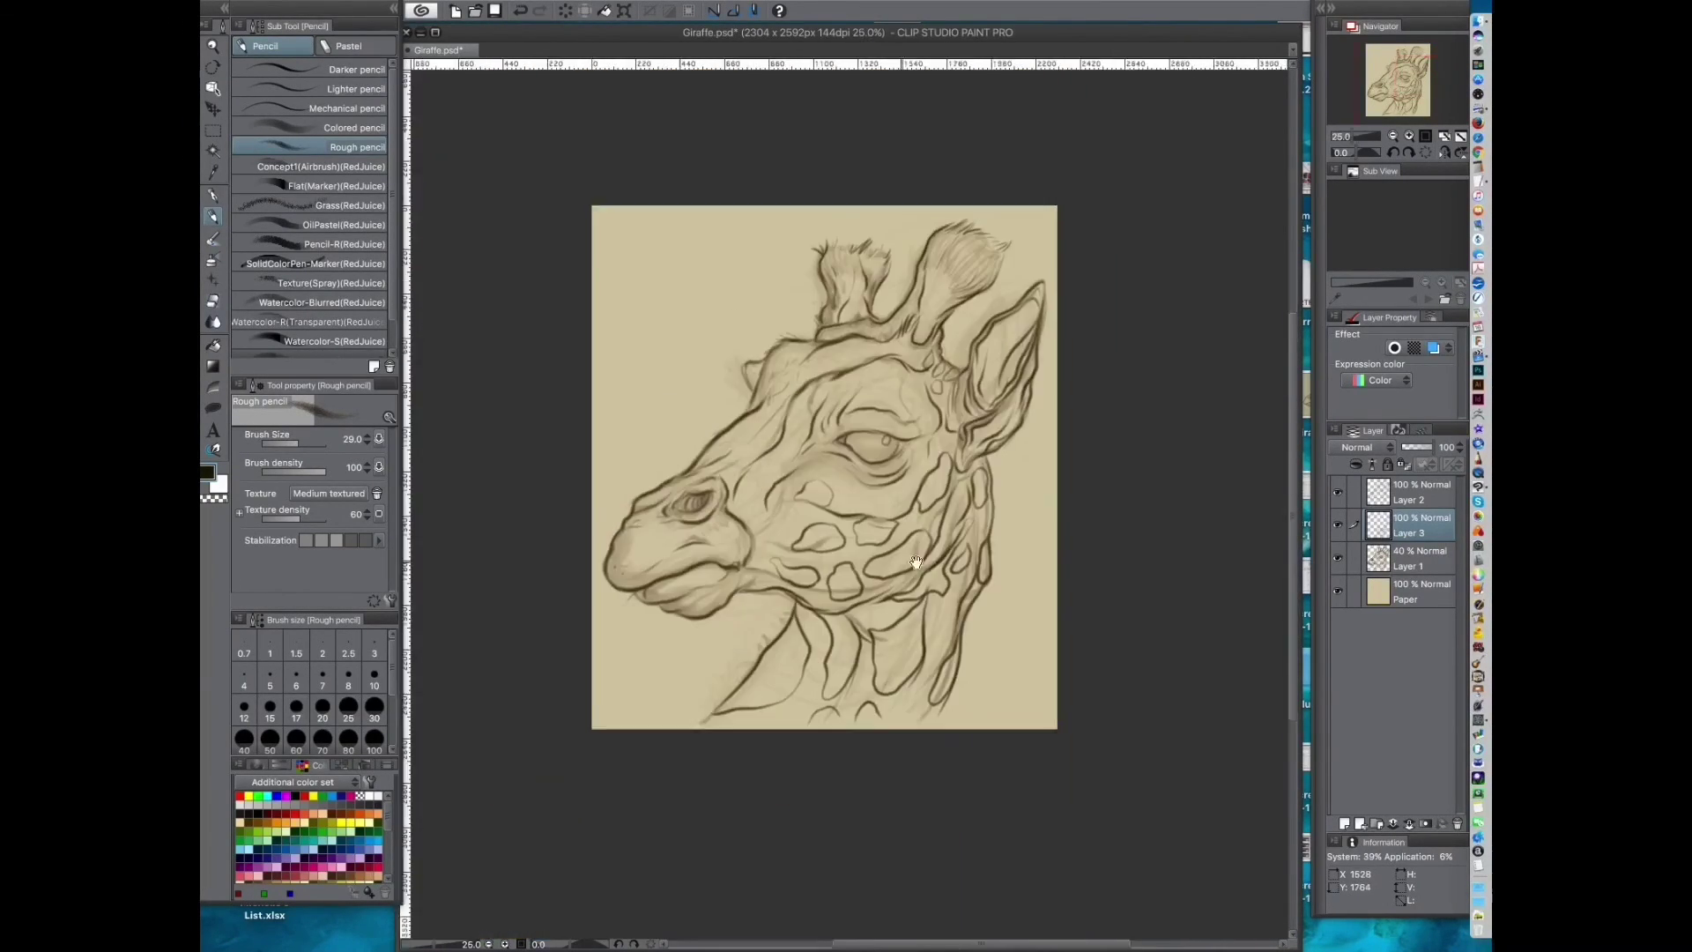
Step: Prepare a painting layer beneath the sketch over a darkened tan paper, with pale cream as the drawing colour
drag(758, 579, 932, 533)
drag(641, 543, 835, 484)
drag(565, 608, 615, 603)
drag(643, 622, 662, 576)
mouse_move(701, 637)
mouse_down()
mouse_move(806, 565)
mouse_move(749, 620)
mouse_up()
drag(688, 623, 520, 627)
drag(816, 614, 890, 604)
scroll(1035, 533, up, 2)
scroll(1063, 250, down, 2)
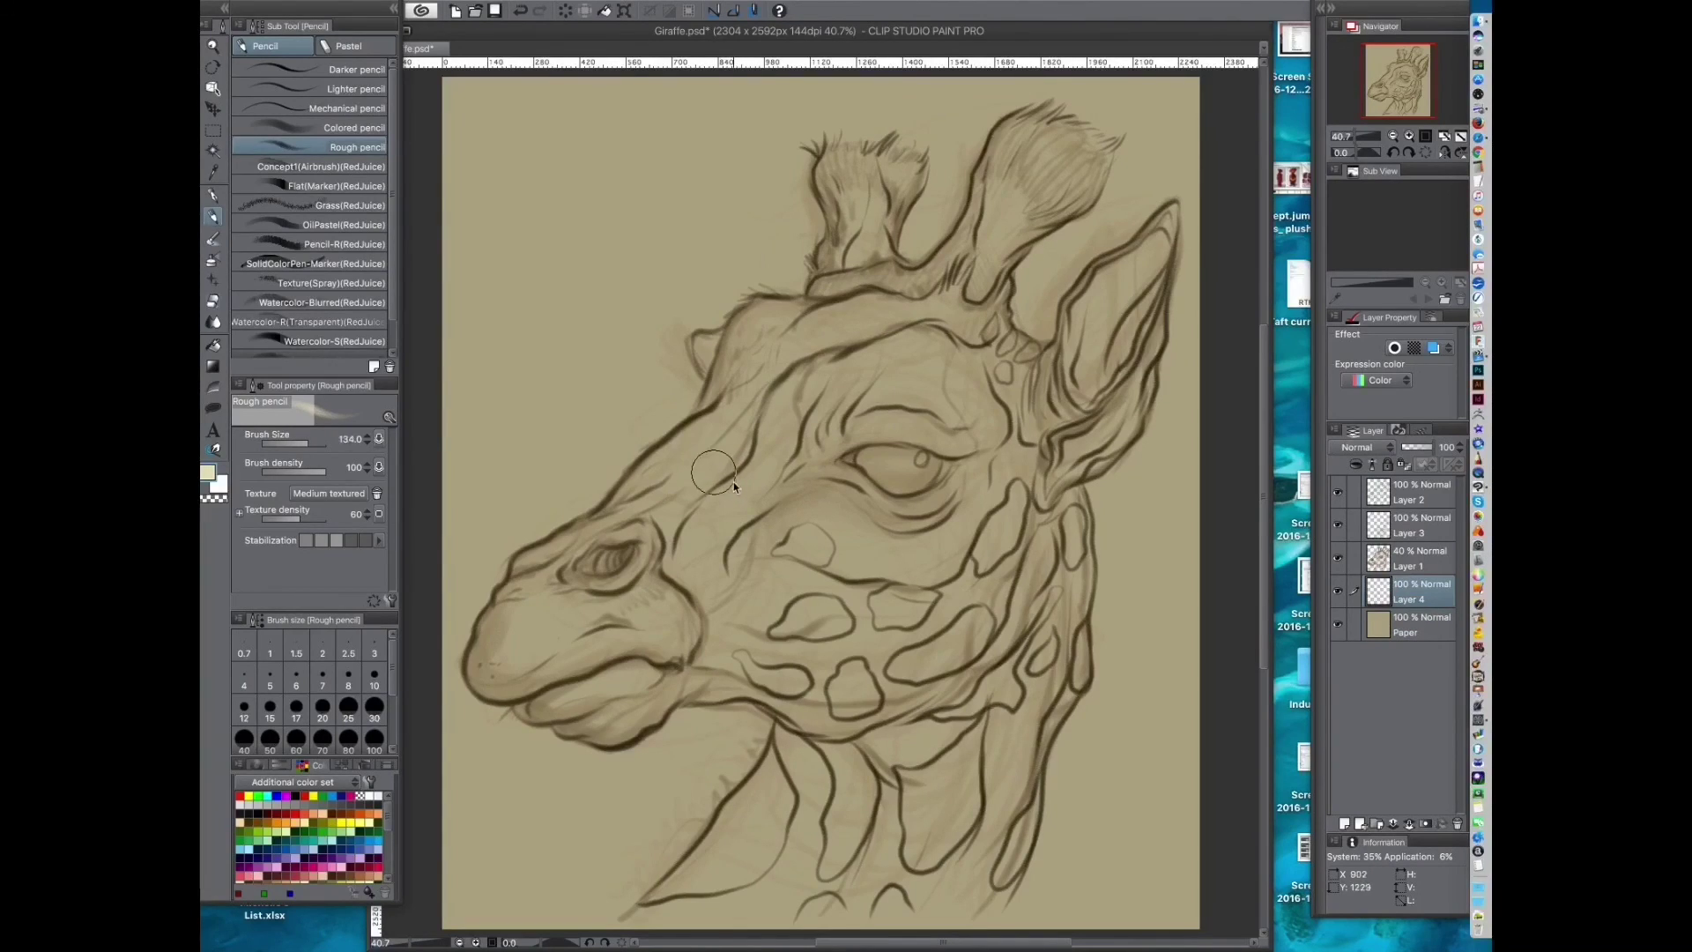
Step: Block in the forehead, snout, eye area and inner ear in pale cream with the Opaque watercolor brush
click(213, 238)
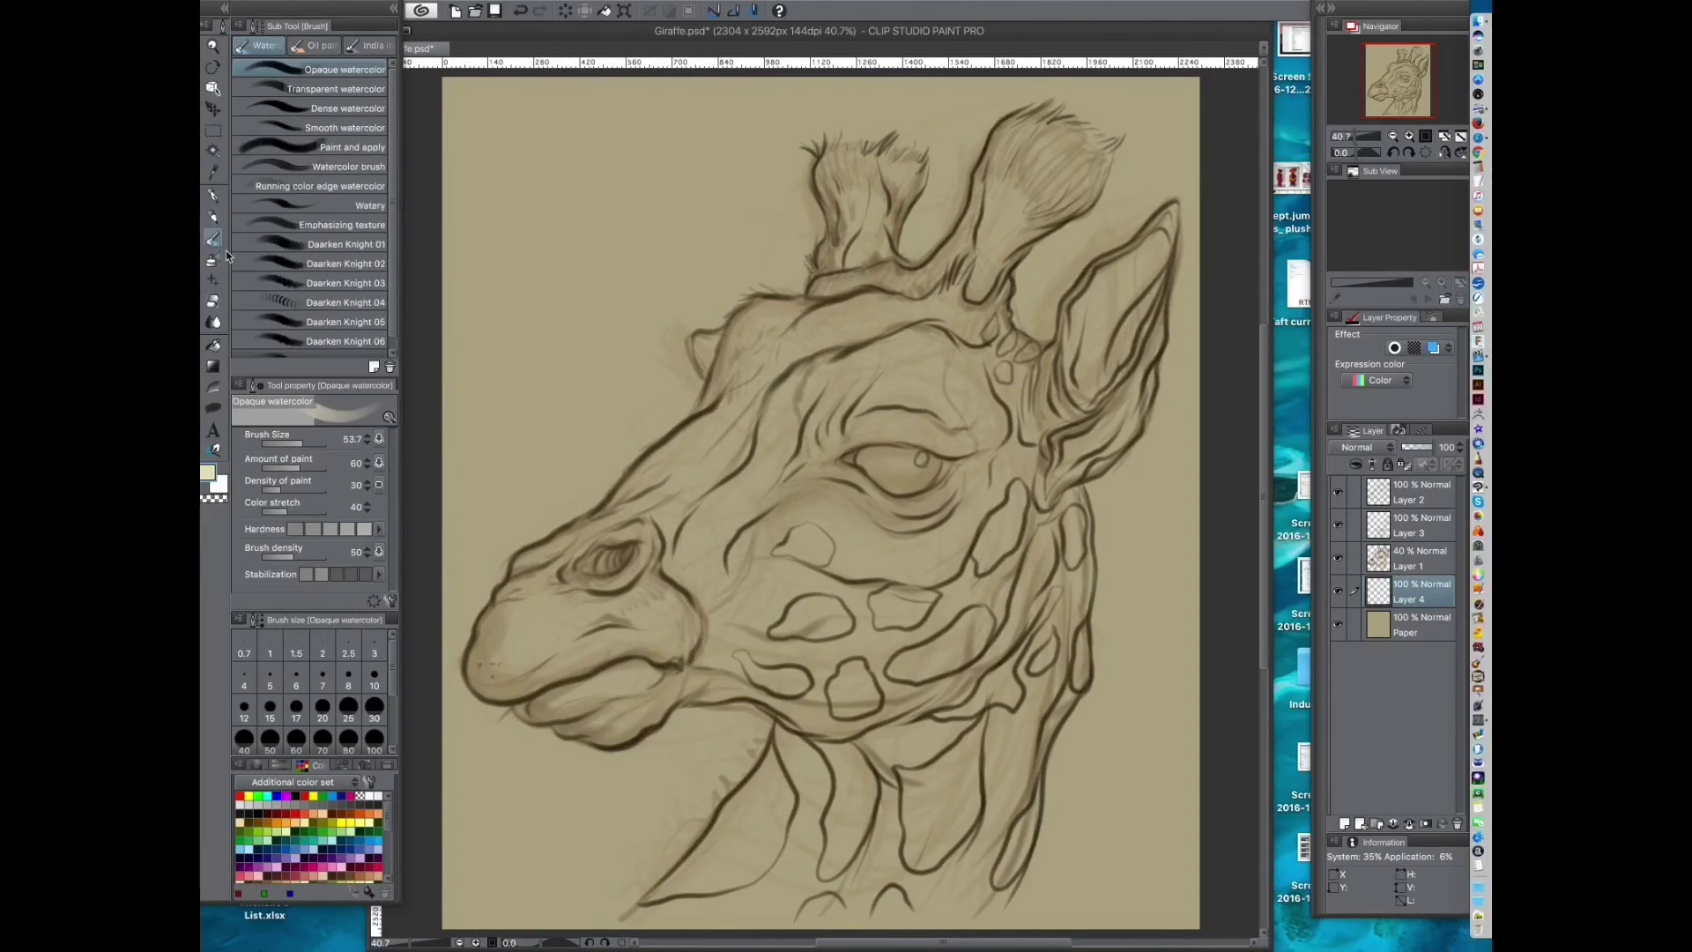
mouse_move(824, 400)
mouse_down()
mouse_move(650, 491)
mouse_move(528, 608)
mouse_move(890, 546)
mouse_move(732, 353)
mouse_move(898, 331)
mouse_move(945, 584)
mouse_move(952, 552)
mouse_up()
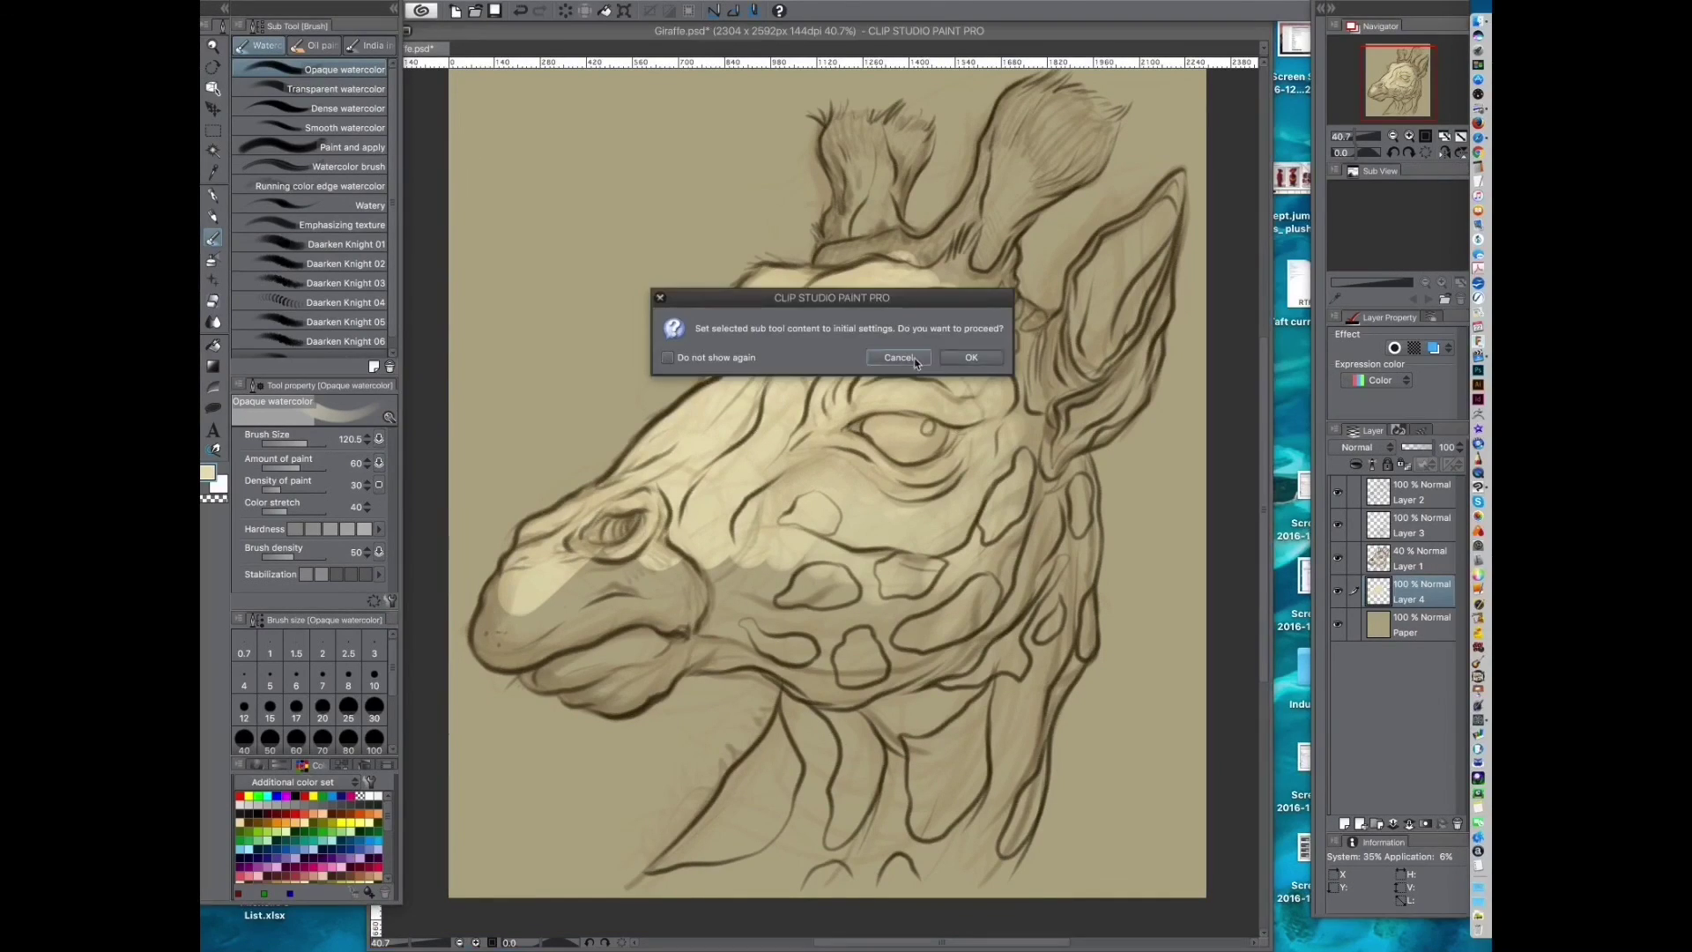
click(917, 357)
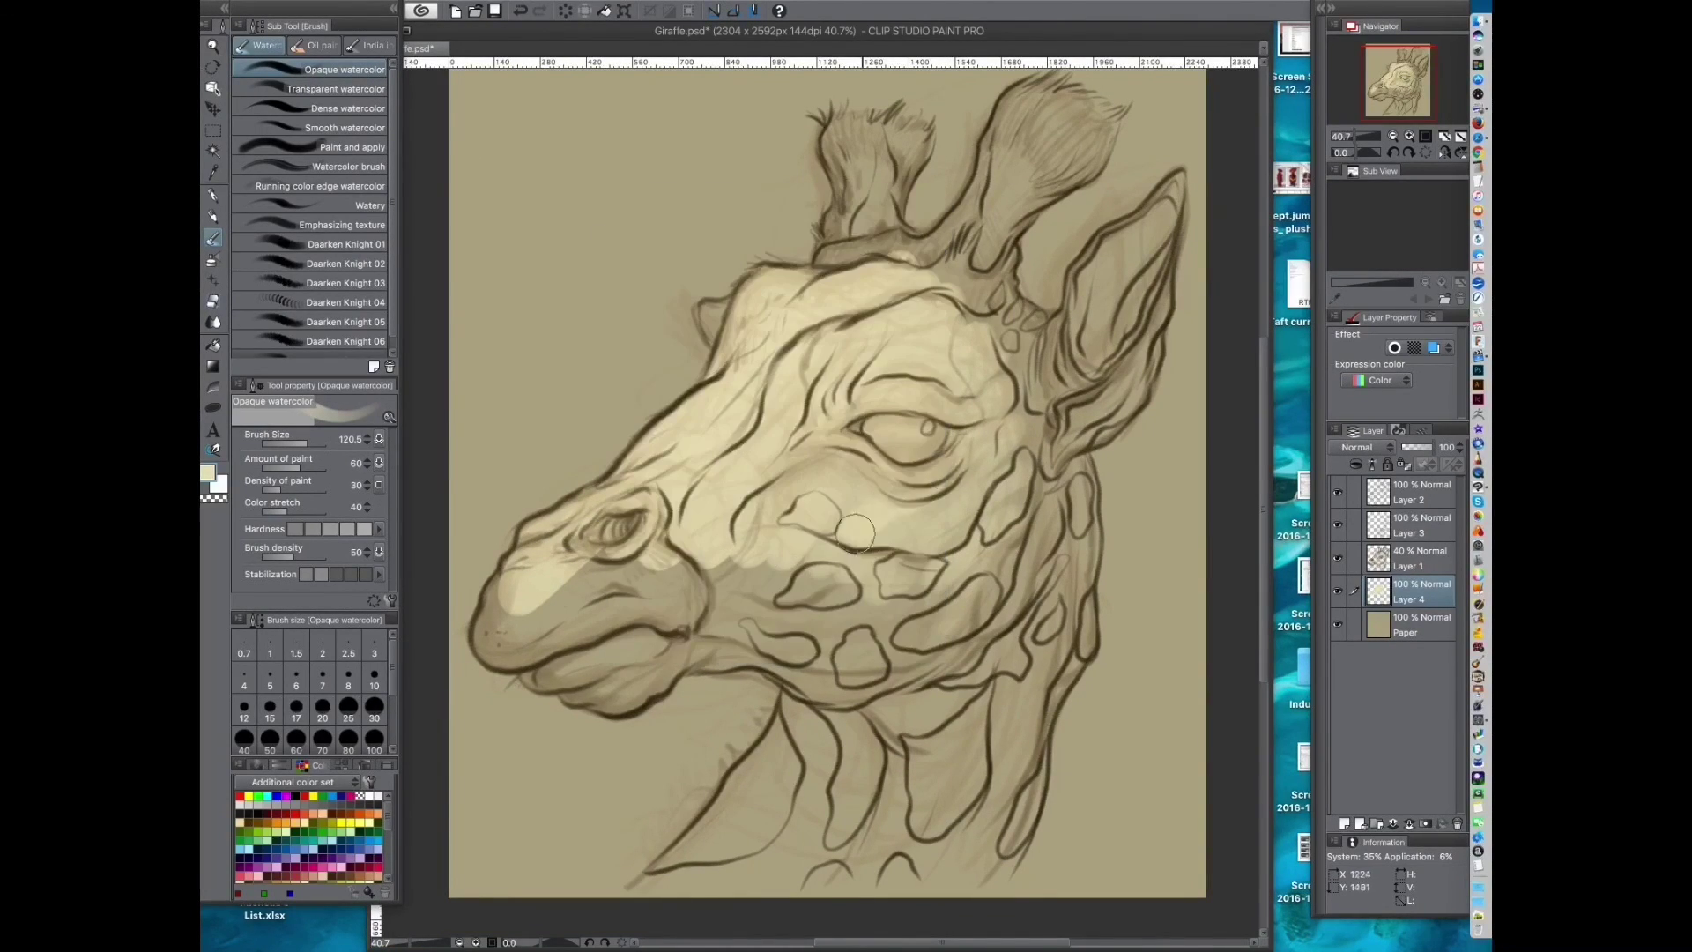
mouse_move(1013, 459)
mouse_down()
mouse_move(943, 255)
mouse_move(1066, 341)
mouse_move(1118, 264)
mouse_up()
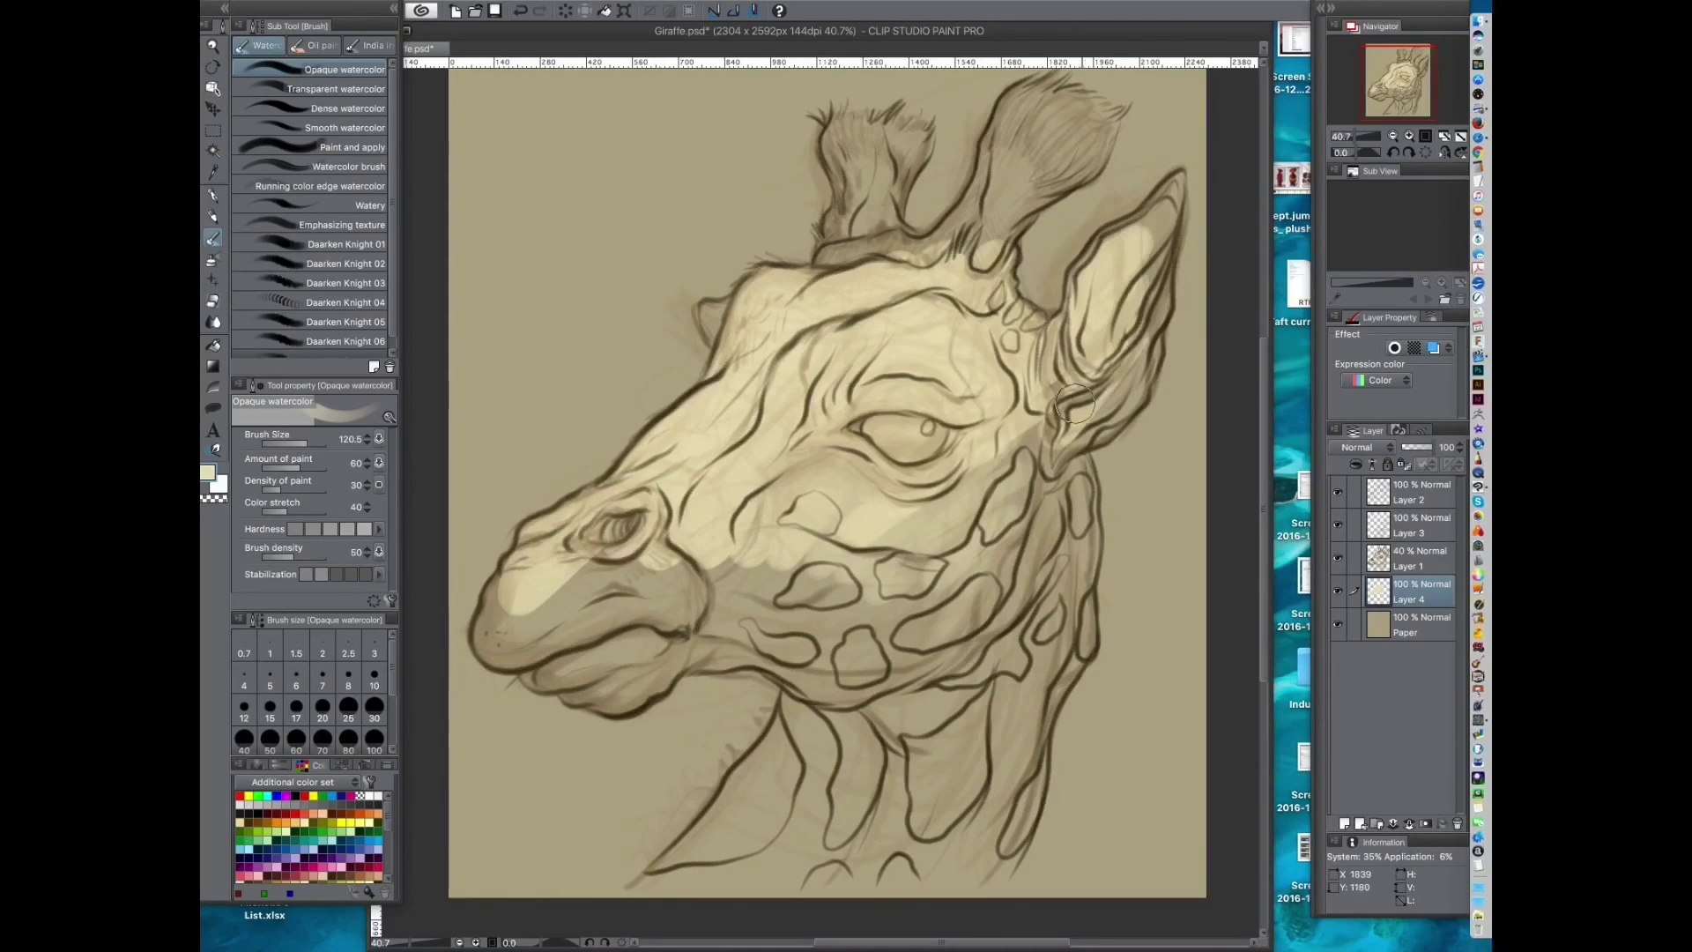
drag(1005, 366, 994, 289)
drag(952, 441, 798, 702)
mouse_move(837, 648)
mouse_down()
mouse_move(878, 486)
mouse_move(841, 518)
mouse_move(914, 520)
mouse_move(961, 558)
mouse_move(971, 510)
mouse_up()
Step: Enlarge the brush to 133.2 and fill the remaining cheek, jaw and neck with pale cream
key(bracketright)
key(bracketright)
key(bracketright)
drag(860, 257, 947, 407)
mouse_move(947, 418)
mouse_down()
mouse_move(814, 483)
mouse_move(868, 482)
mouse_up()
mouse_move(651, 522)
mouse_down()
mouse_move(705, 507)
mouse_move(819, 528)
mouse_move(821, 481)
mouse_move(675, 467)
mouse_up()
mouse_move(708, 423)
mouse_down()
mouse_move(693, 429)
mouse_move(794, 412)
mouse_up()
drag(822, 390, 758, 310)
mouse_move(660, 495)
mouse_down()
mouse_move(779, 465)
mouse_move(729, 488)
mouse_up()
mouse_move(767, 467)
mouse_down()
mouse_move(978, 529)
mouse_move(916, 541)
mouse_move(860, 502)
mouse_up()
Step: Paint the muzzle and lower lip in warm browns, fading the brown along the jaw and lower cheek
alt+click(908, 503)
mouse_move(815, 498)
mouse_down()
mouse_move(744, 450)
mouse_move(705, 454)
mouse_up()
mouse_move(781, 330)
mouse_down()
mouse_move(764, 424)
mouse_move(696, 538)
mouse_up()
drag(753, 299, 738, 354)
drag(868, 272, 844, 278)
mouse_move(991, 494)
mouse_down()
mouse_move(938, 491)
mouse_move(901, 336)
mouse_move(954, 546)
mouse_move(975, 514)
mouse_up()
mouse_move(951, 596)
mouse_down()
mouse_move(1007, 408)
mouse_move(977, 485)
mouse_up()
mouse_move(749, 414)
mouse_down()
mouse_move(883, 394)
mouse_move(815, 534)
mouse_up()
drag(815, 462, 751, 548)
drag(597, 399, 549, 458)
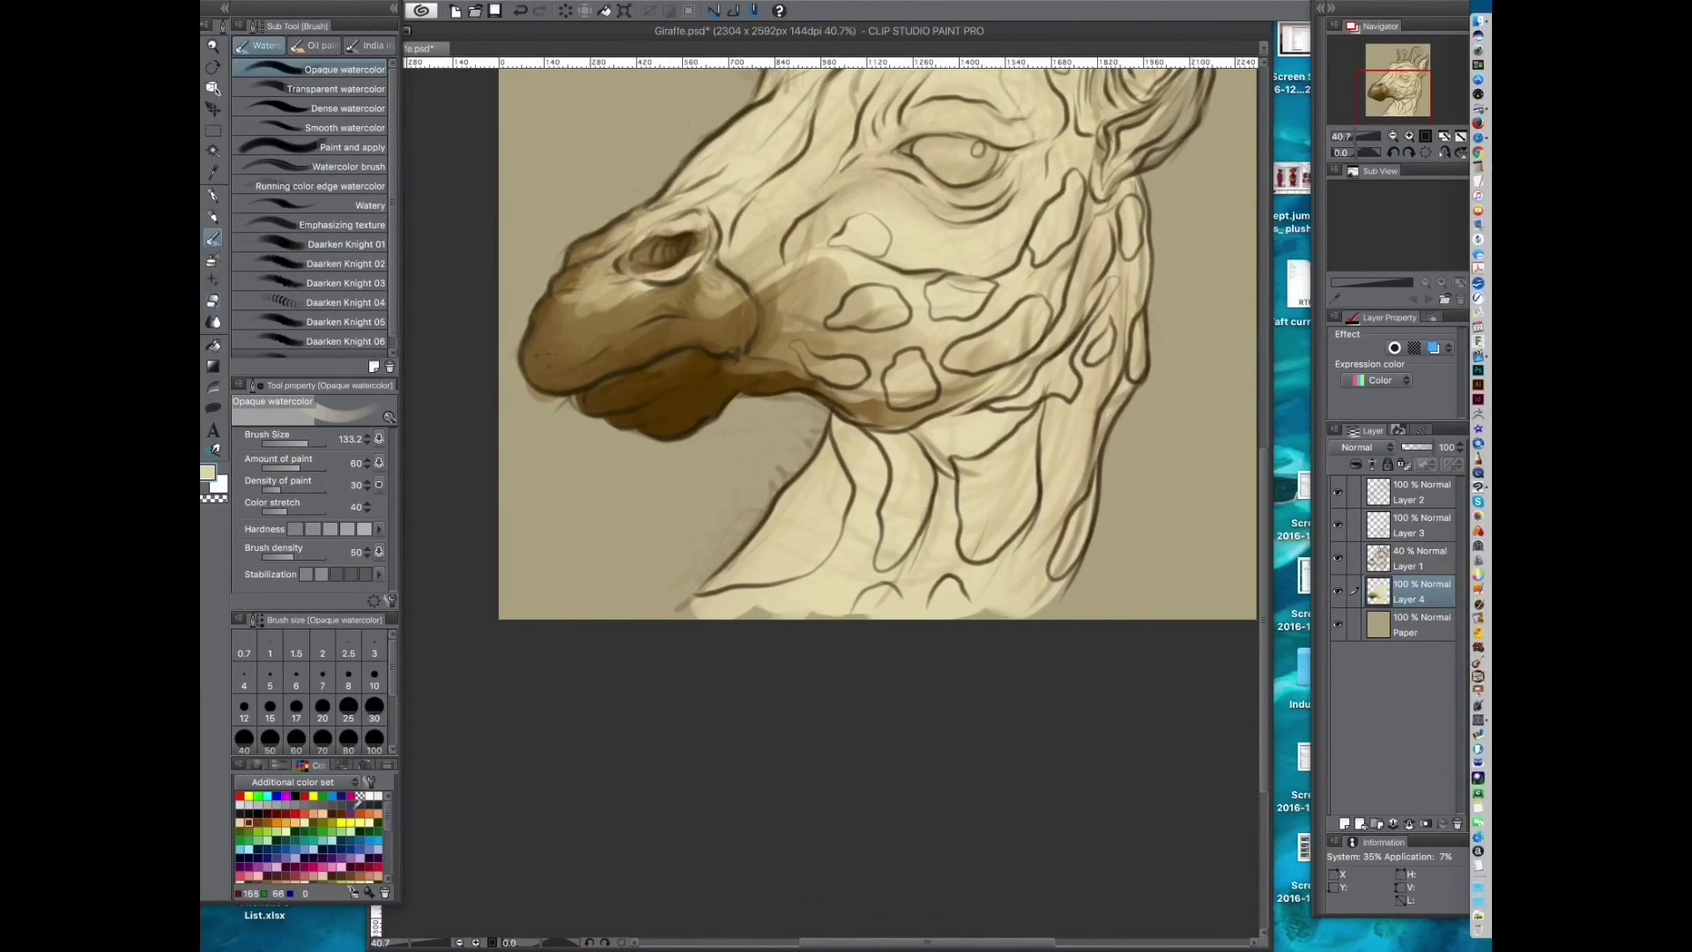
Step: Choose a golden yellow and glaze it over the throat and neck
double_click(208, 473)
click(850, 253)
mouse_move(722, 360)
mouse_down()
mouse_move(706, 360)
mouse_move(776, 360)
mouse_up()
click(952, 421)
mouse_move(848, 495)
mouse_down()
mouse_move(933, 430)
mouse_move(859, 555)
mouse_move(789, 608)
mouse_up()
drag(956, 493, 901, 496)
mouse_move(961, 423)
mouse_down()
mouse_move(890, 590)
mouse_move(828, 604)
mouse_up()
drag(970, 515, 930, 599)
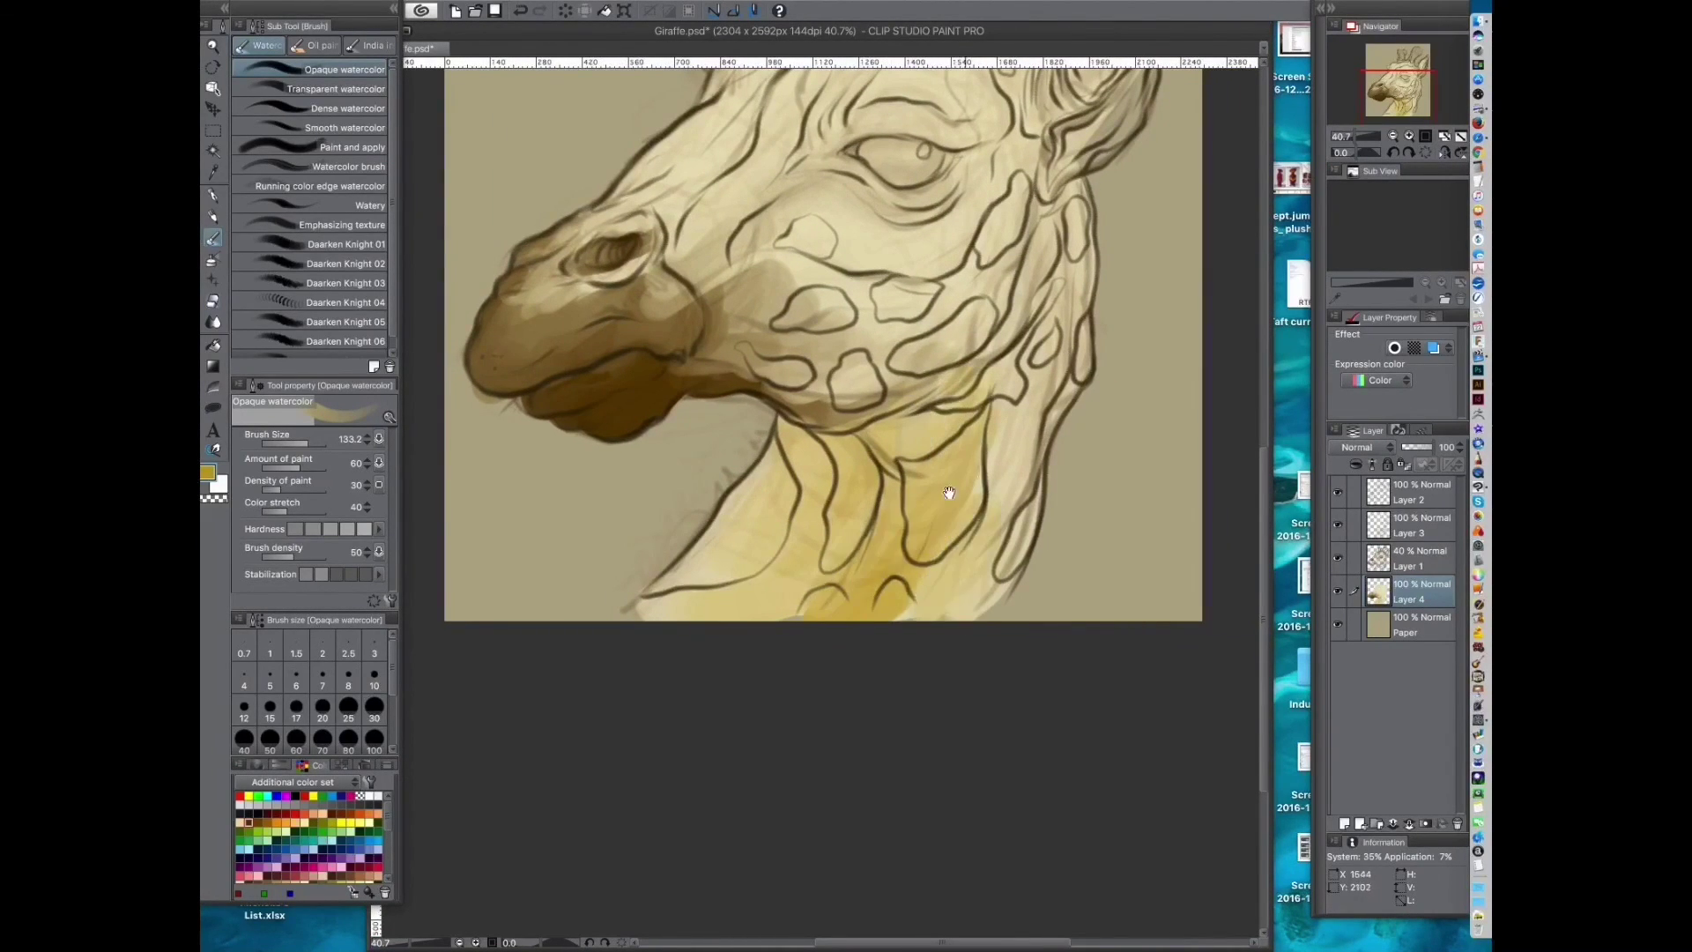
Step: Deepen the golden yellow beneath the jaw and down the back of the neck
drag(941, 469, 912, 516)
drag(969, 441, 977, 528)
drag(890, 493, 920, 513)
drag(979, 423, 980, 547)
Step: Reduce the brush size and glaze yellow along the side of the snout between the nostril and the eye
key([)
drag(749, 441, 674, 534)
drag(795, 375, 731, 509)
drag(765, 457, 873, 438)
drag(747, 452, 715, 500)
drag(793, 395, 687, 487)
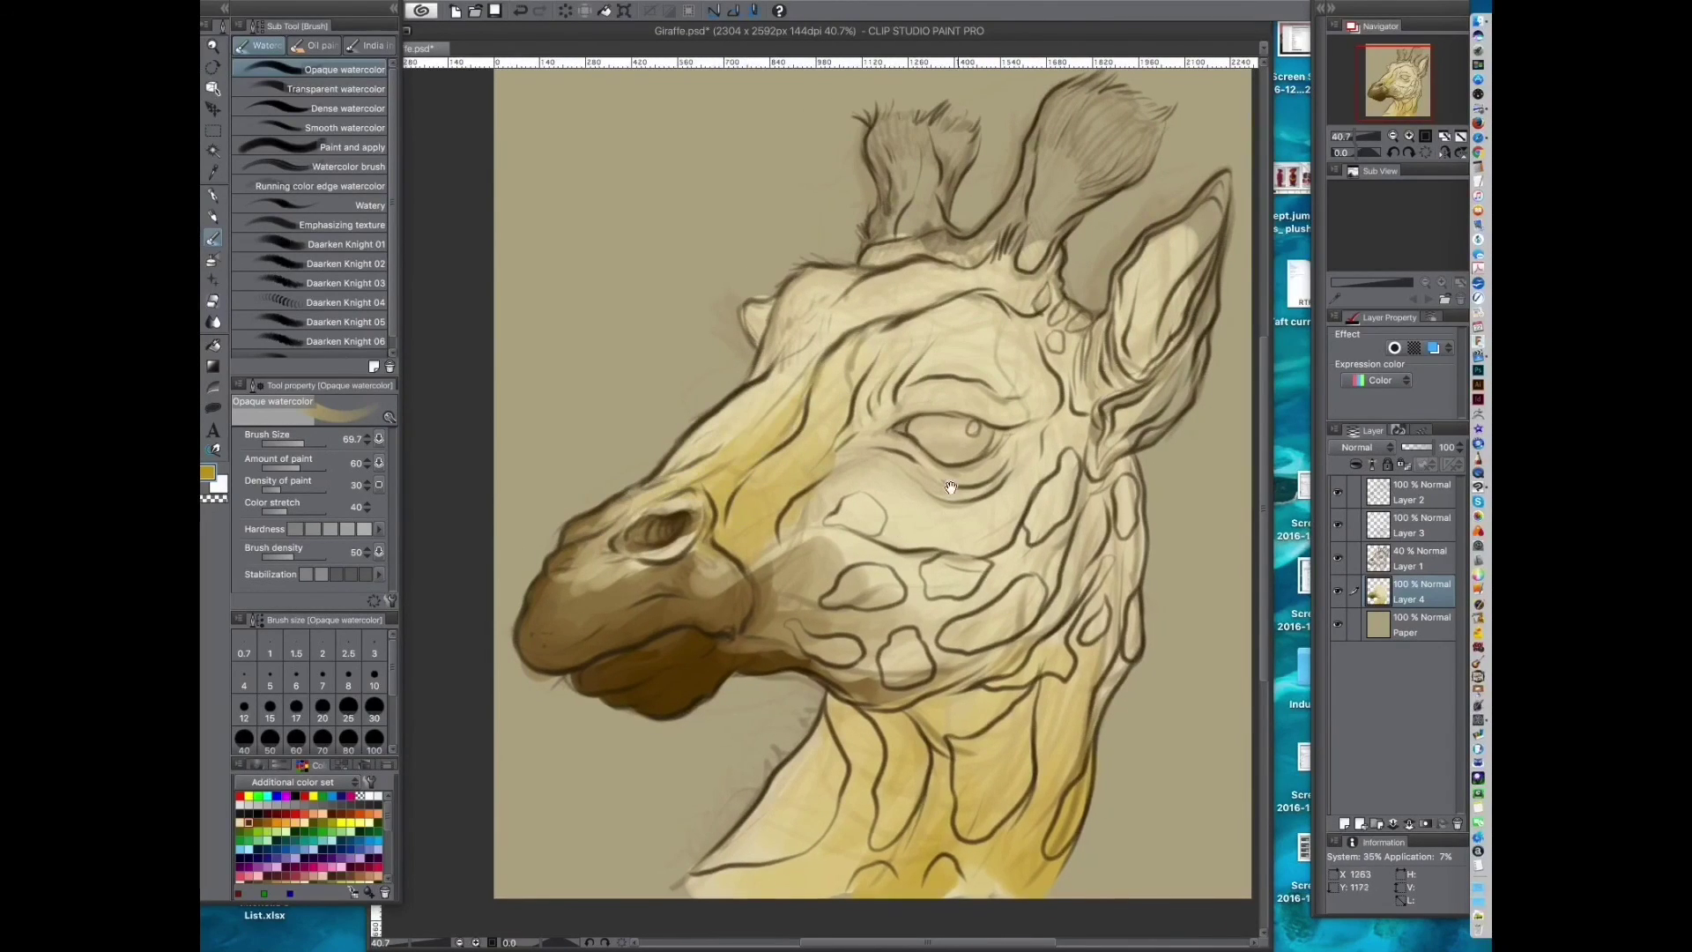
drag(873, 438, 795, 529)
Step: Choose a dark grey-brown and fill both horns and the ridge at their base
alt+click(498, 714)
double_click(208, 474)
drag(800, 359, 912, 358)
click(952, 420)
drag(969, 264, 927, 381)
mouse_move(965, 305)
mouse_down()
mouse_move(923, 334)
mouse_move(917, 423)
mouse_move(952, 299)
mouse_move(1004, 370)
mouse_move(930, 427)
mouse_move(964, 423)
mouse_move(848, 428)
mouse_move(859, 339)
mouse_move(802, 372)
mouse_move(834, 331)
mouse_up()
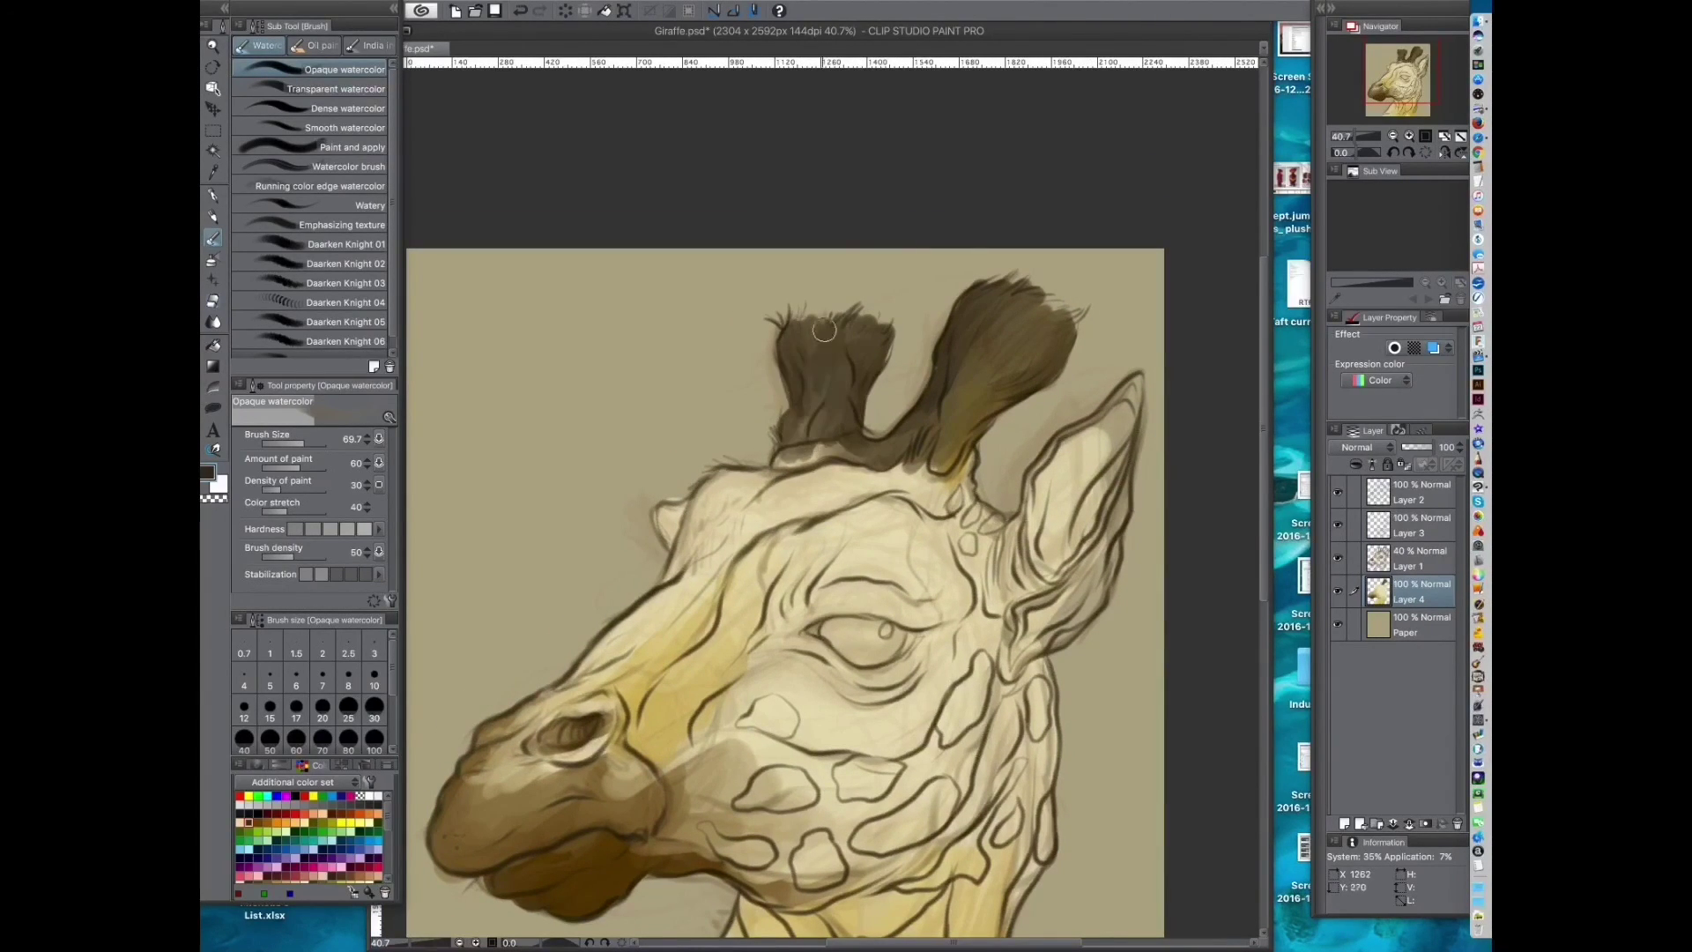
drag(850, 443, 893, 421)
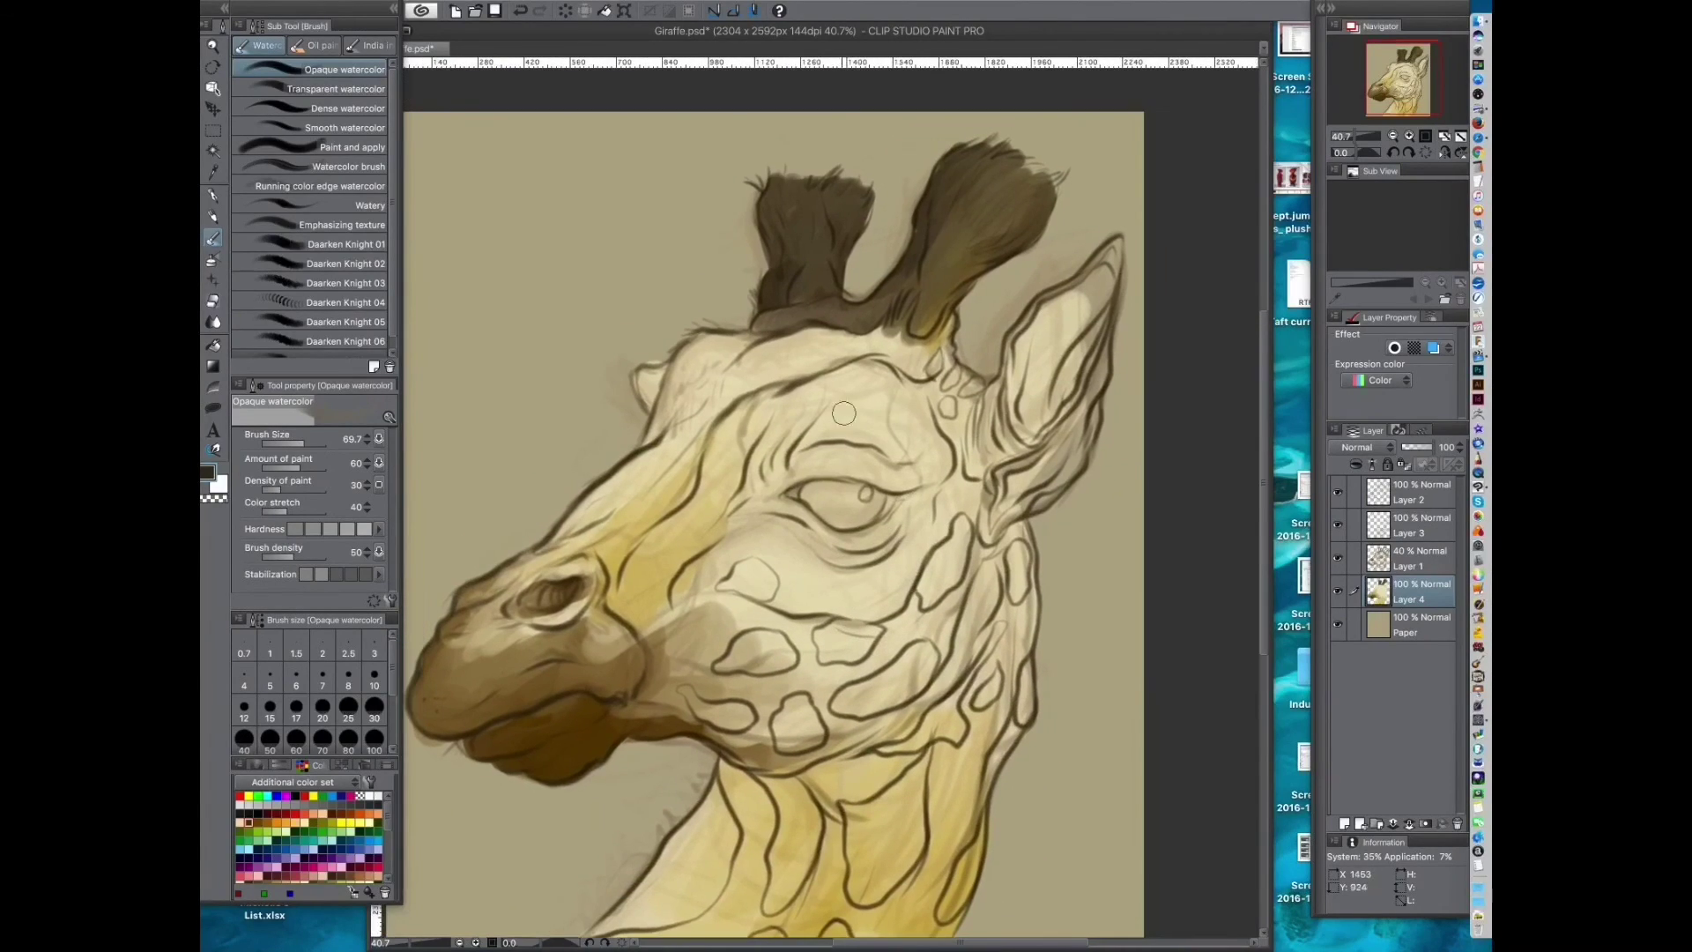
mouse_move(879, 357)
mouse_down()
mouse_move(736, 467)
mouse_move(890, 388)
mouse_move(775, 361)
mouse_move(710, 401)
mouse_move(821, 364)
mouse_up()
Step: Choose a reddish brown and shade the forehead, the bridge of the snout and the nearer horn
alt+click(438, 719)
double_click(208, 473)
click(940, 422)
drag(718, 345, 657, 460)
drag(718, 360, 749, 401)
mouse_move(766, 487)
mouse_down()
mouse_move(850, 469)
mouse_move(656, 529)
mouse_up()
mouse_move(656, 529)
mouse_down()
mouse_move(773, 455)
mouse_move(692, 525)
mouse_up()
drag(789, 458, 797, 431)
mouse_move(784, 458)
mouse_down()
mouse_move(651, 514)
mouse_move(722, 540)
mouse_up()
drag(1054, 371, 916, 458)
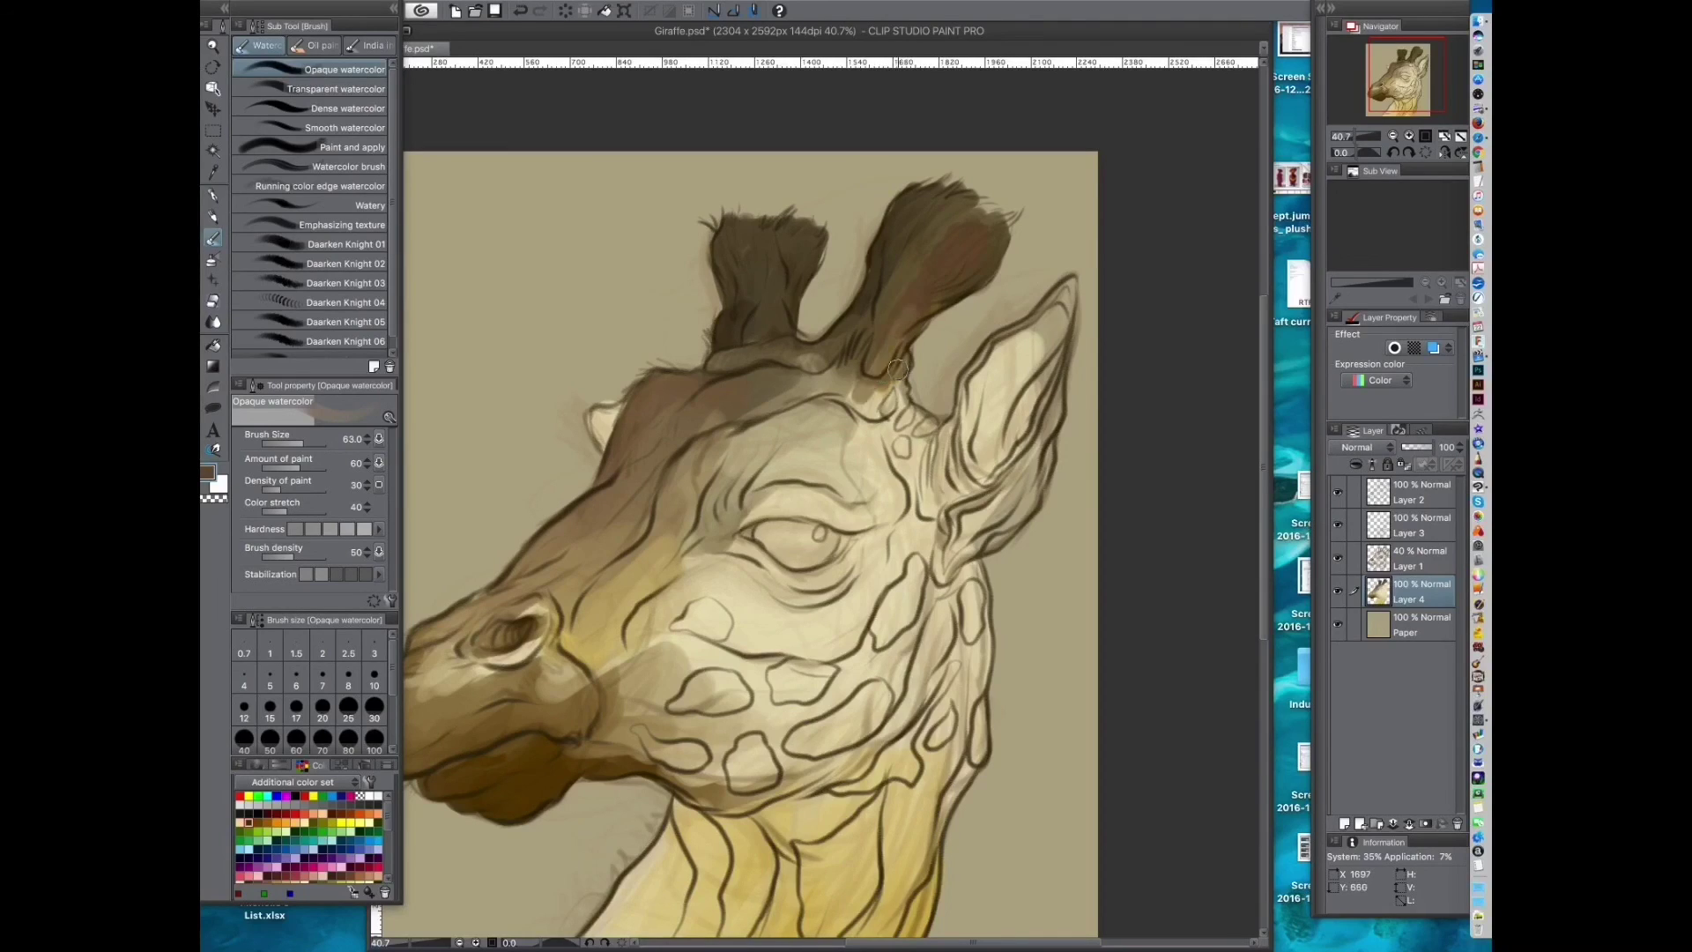
Step: Fill the eye with dark brown and shade the side of the face between the eye and the ear
drag(746, 588, 829, 443)
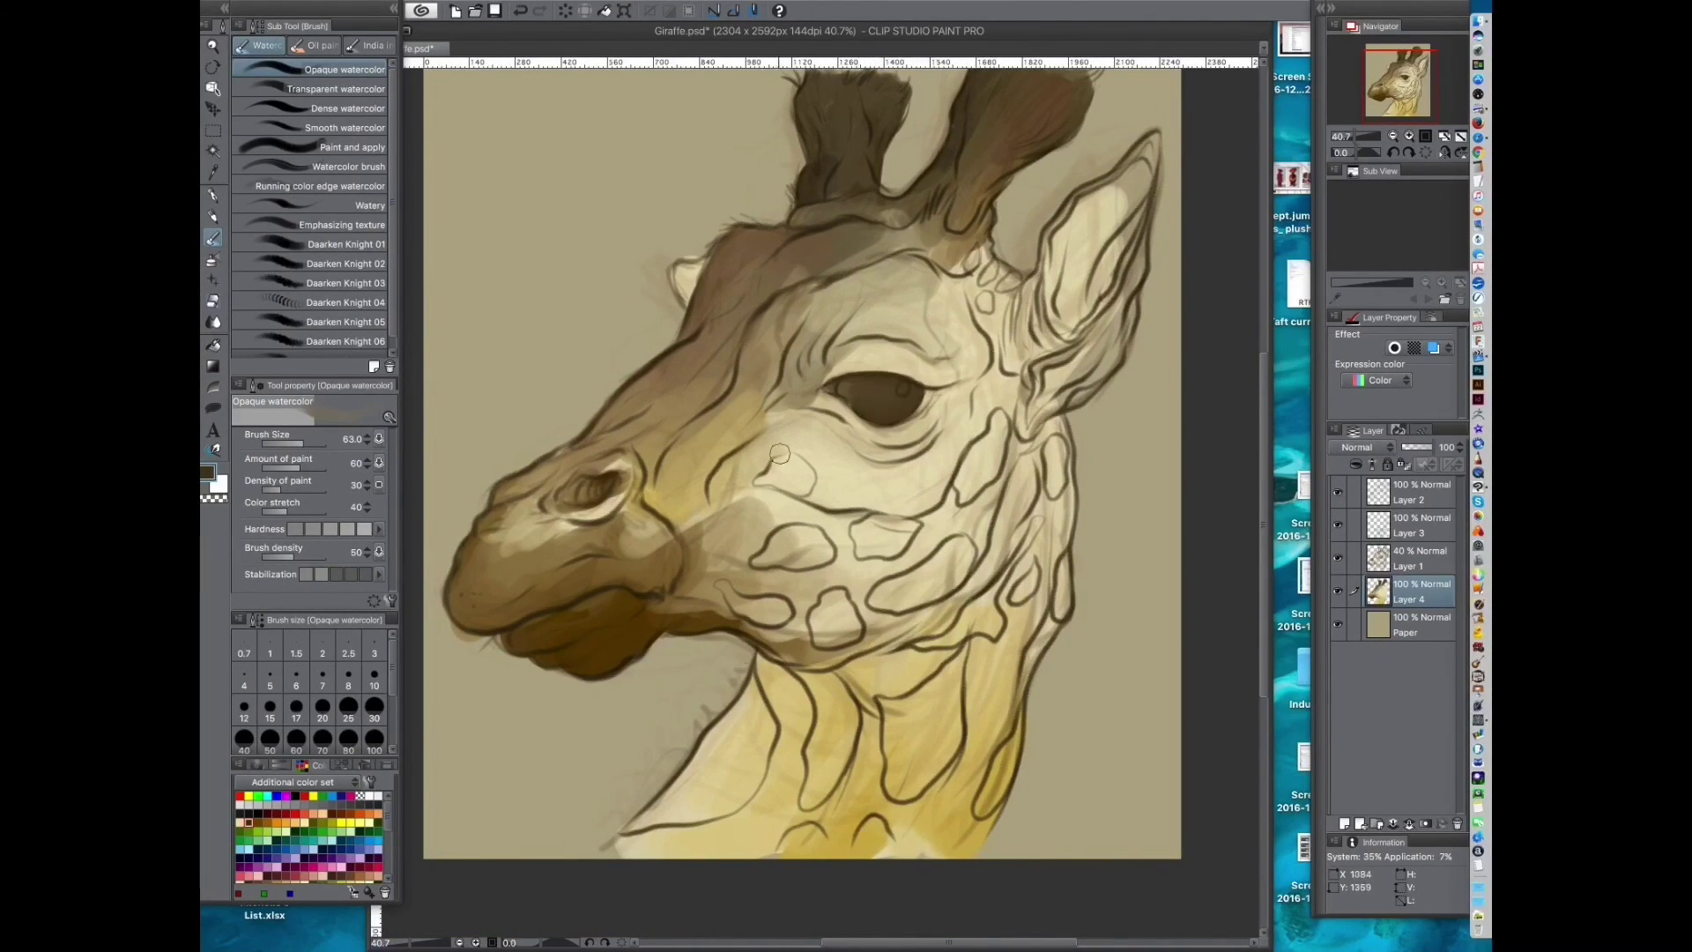
scroll(859, 386, right, 2)
mouse_move(951, 388)
mouse_down()
mouse_move(890, 511)
mouse_move(824, 548)
mouse_move(904, 456)
mouse_up()
drag(921, 405, 912, 472)
drag(870, 329, 921, 397)
mouse_move(1011, 346)
mouse_down()
mouse_move(921, 441)
mouse_move(982, 322)
mouse_move(922, 417)
mouse_move(930, 459)
mouse_up()
scroll(937, 414, up, 2)
scroll(937, 414, right, 2)
mouse_move(908, 459)
mouse_down()
mouse_move(1014, 430)
mouse_move(901, 434)
mouse_up()
Step: Darken the inner ear and the ear's base in blue-grey with the Smooth watercolor brush at size 57
click(335, 128)
key([)
key([)
key([)
drag(935, 483, 914, 496)
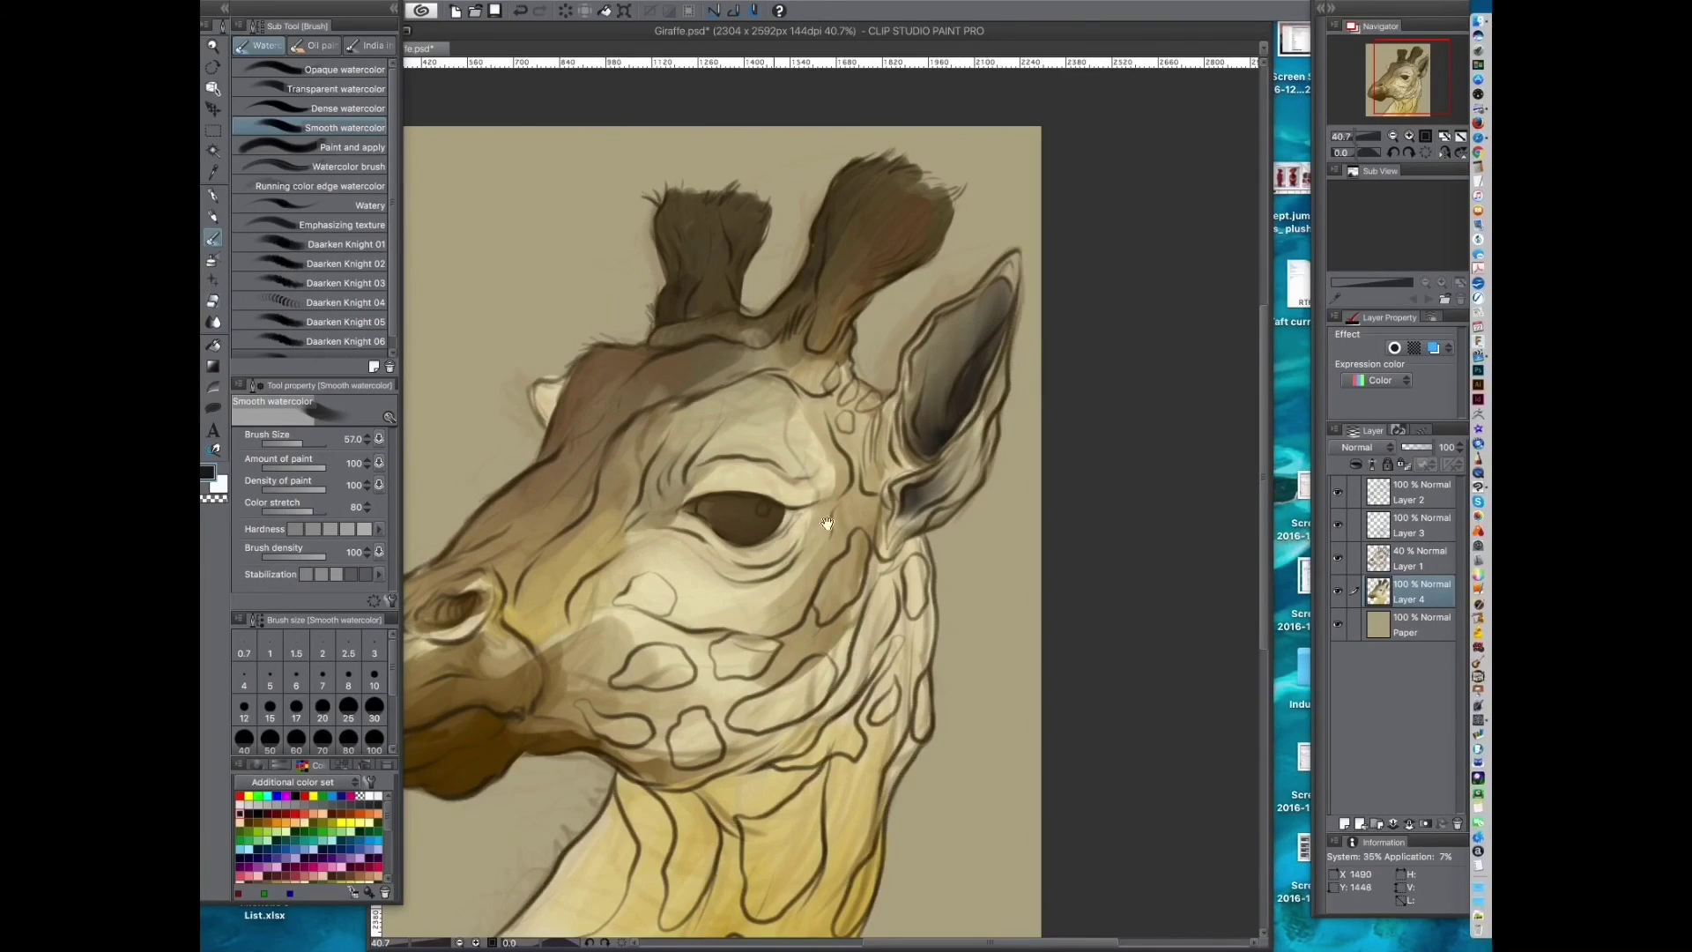
drag(760, 719, 793, 692)
scroll(899, 458, left, 1)
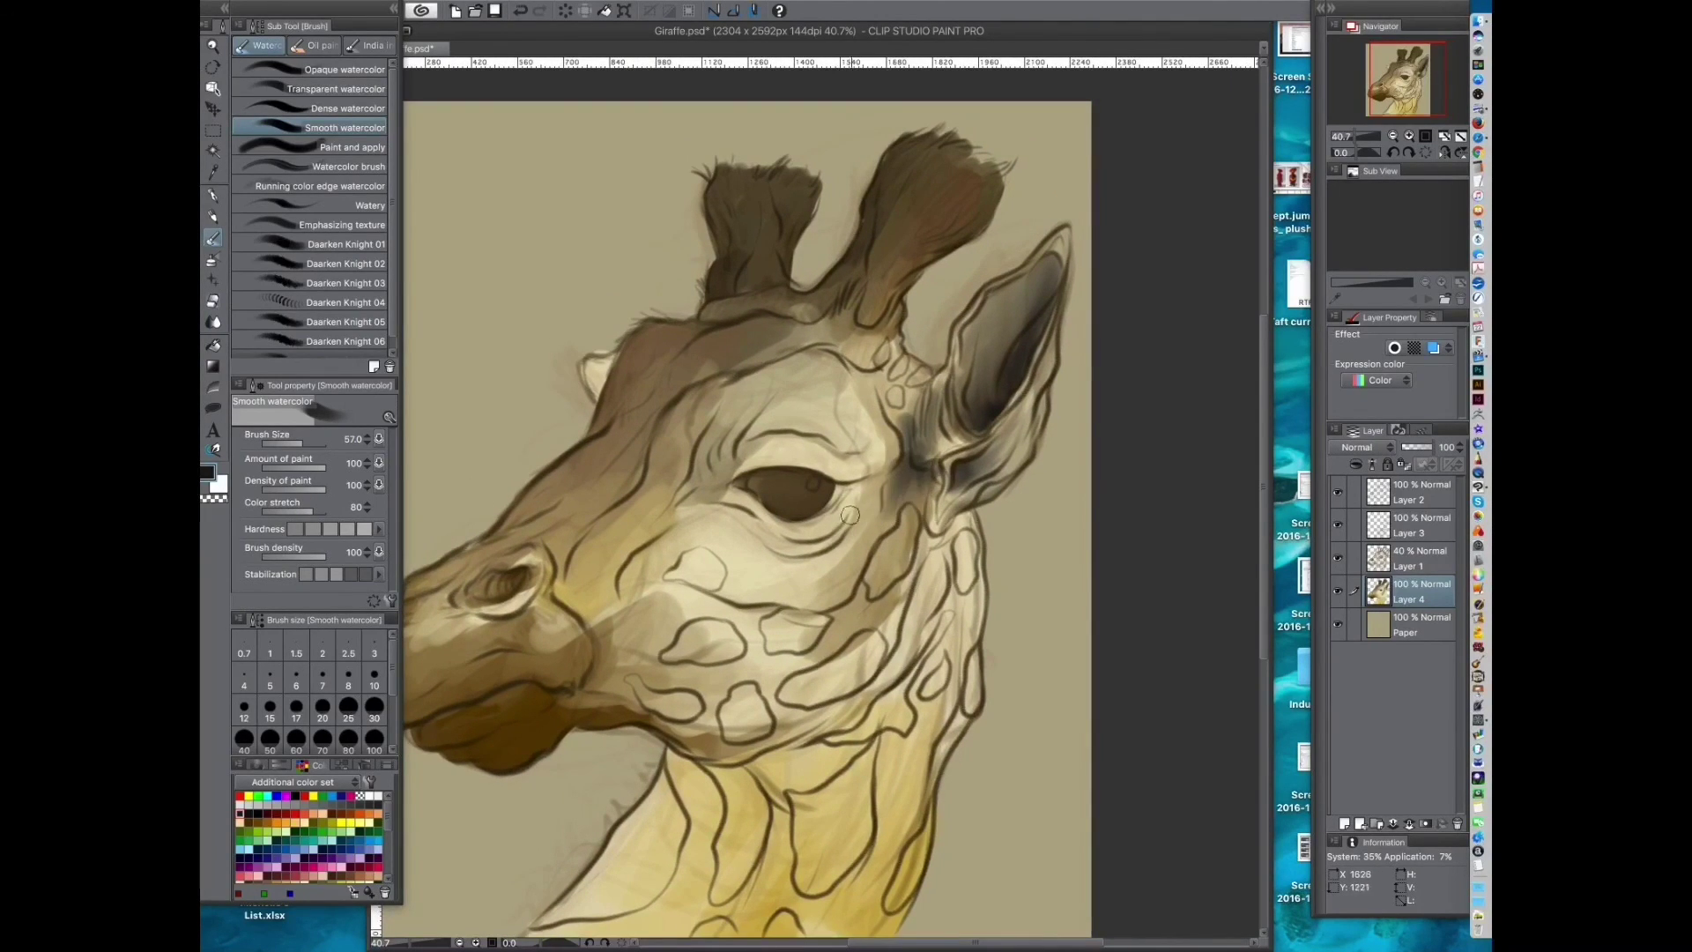
Step: Darken the brow folds, the eye and the hollow in front of it
scroll(884, 474, up, 4)
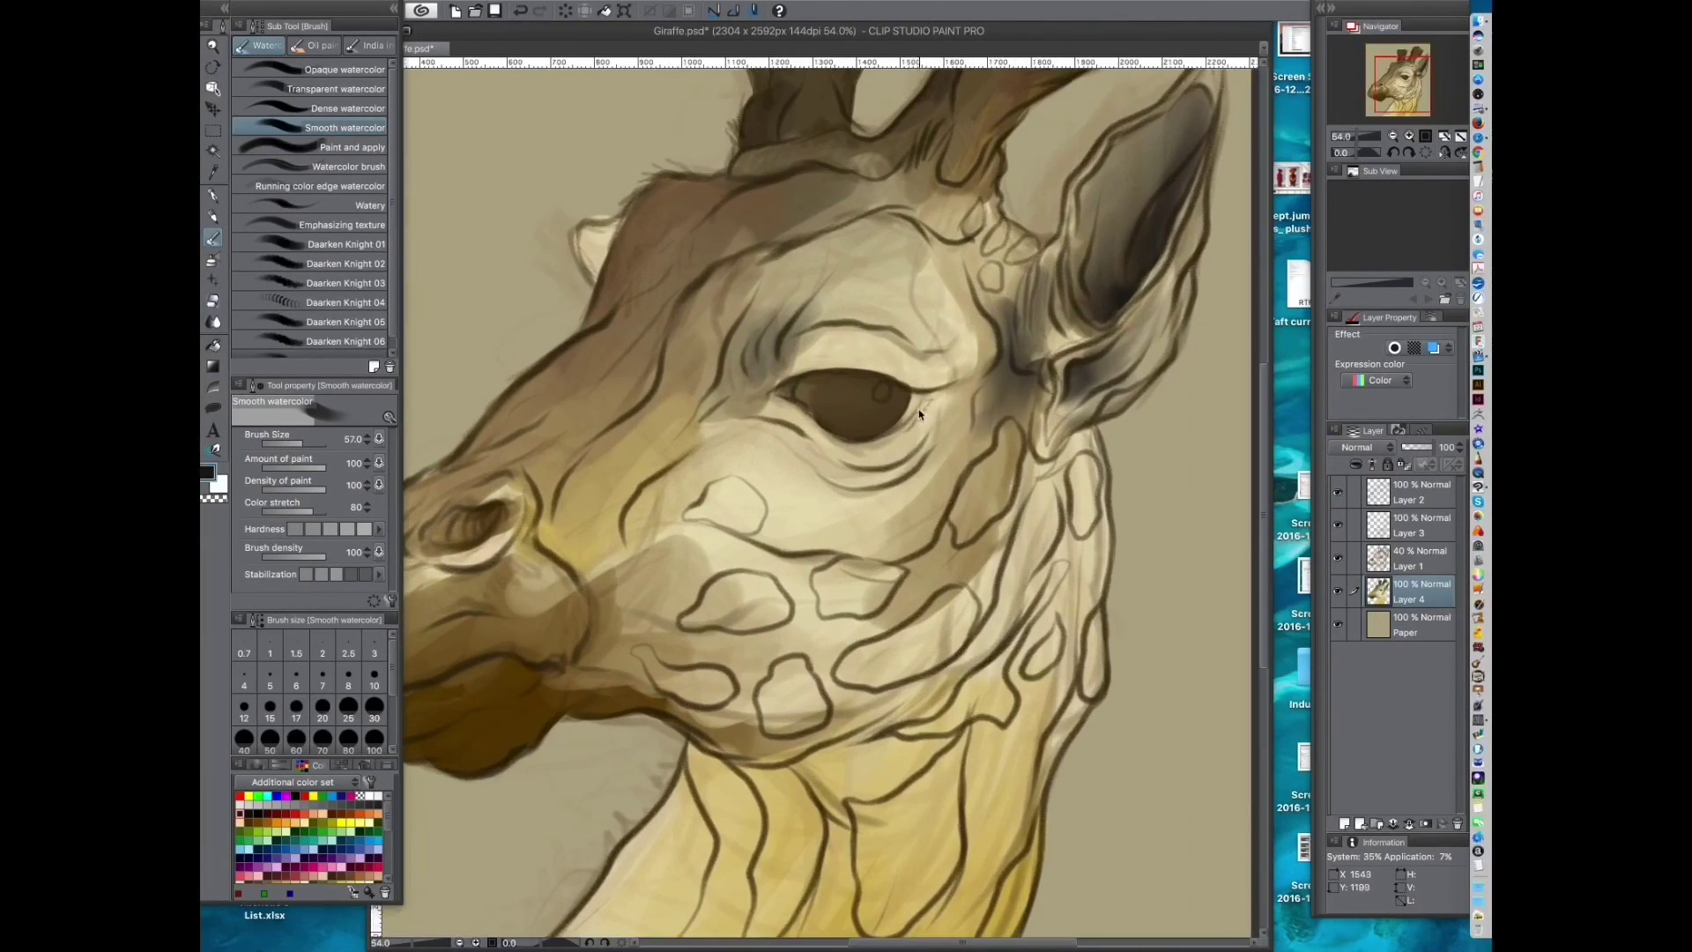
drag(865, 432, 905, 430)
mouse_move(832, 523)
mouse_down()
mouse_move(849, 499)
mouse_move(867, 510)
mouse_move(727, 425)
mouse_up()
Step: Enlarge the brush and add soft dark shadows along the underside of the jaw and at the top of the throat
key(bracketright)
key(bracketright)
key(bracketright)
key(bracketright)
drag(890, 596, 944, 492)
mouse_move(705, 561)
mouse_down()
mouse_move(776, 577)
mouse_move(1062, 522)
mouse_move(960, 602)
mouse_up()
drag(875, 678, 880, 502)
drag(800, 465, 848, 510)
drag(960, 526, 918, 664)
scroll(881, 652, down, 3)
scroll(854, 646, up, 3)
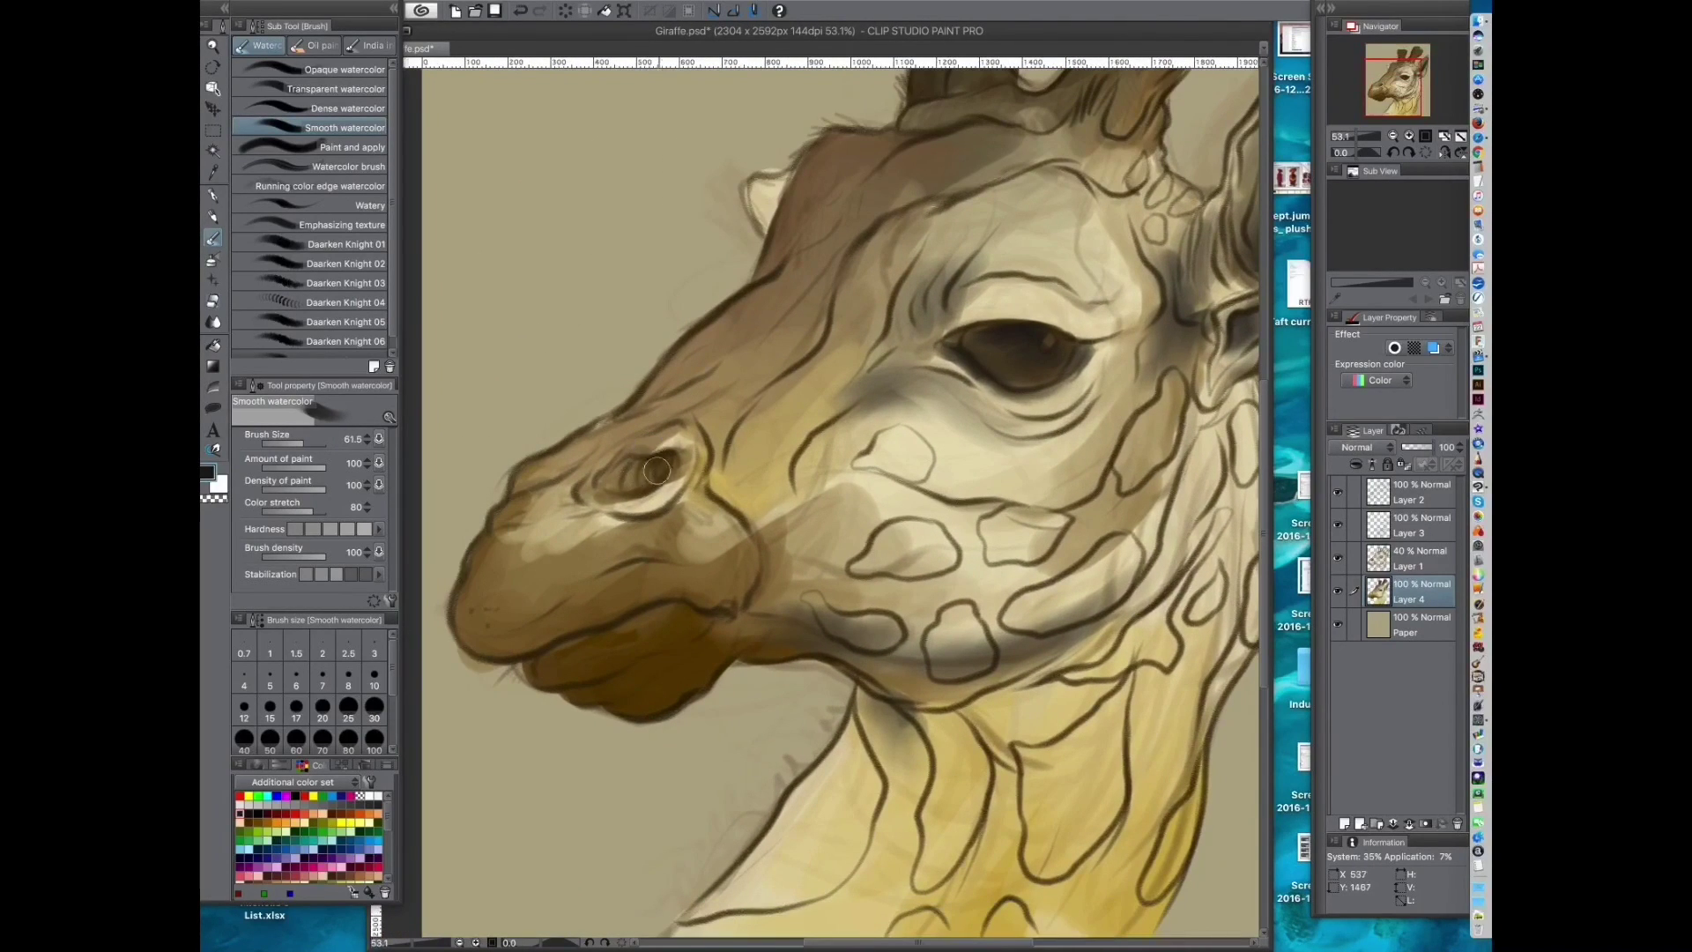
Step: Darken the nostril, the mouth line and the side of the muzzle with soft shadow strokes
drag(595, 530, 699, 518)
mouse_move(740, 555)
mouse_down()
mouse_move(764, 490)
mouse_move(703, 537)
mouse_move(744, 497)
mouse_up()
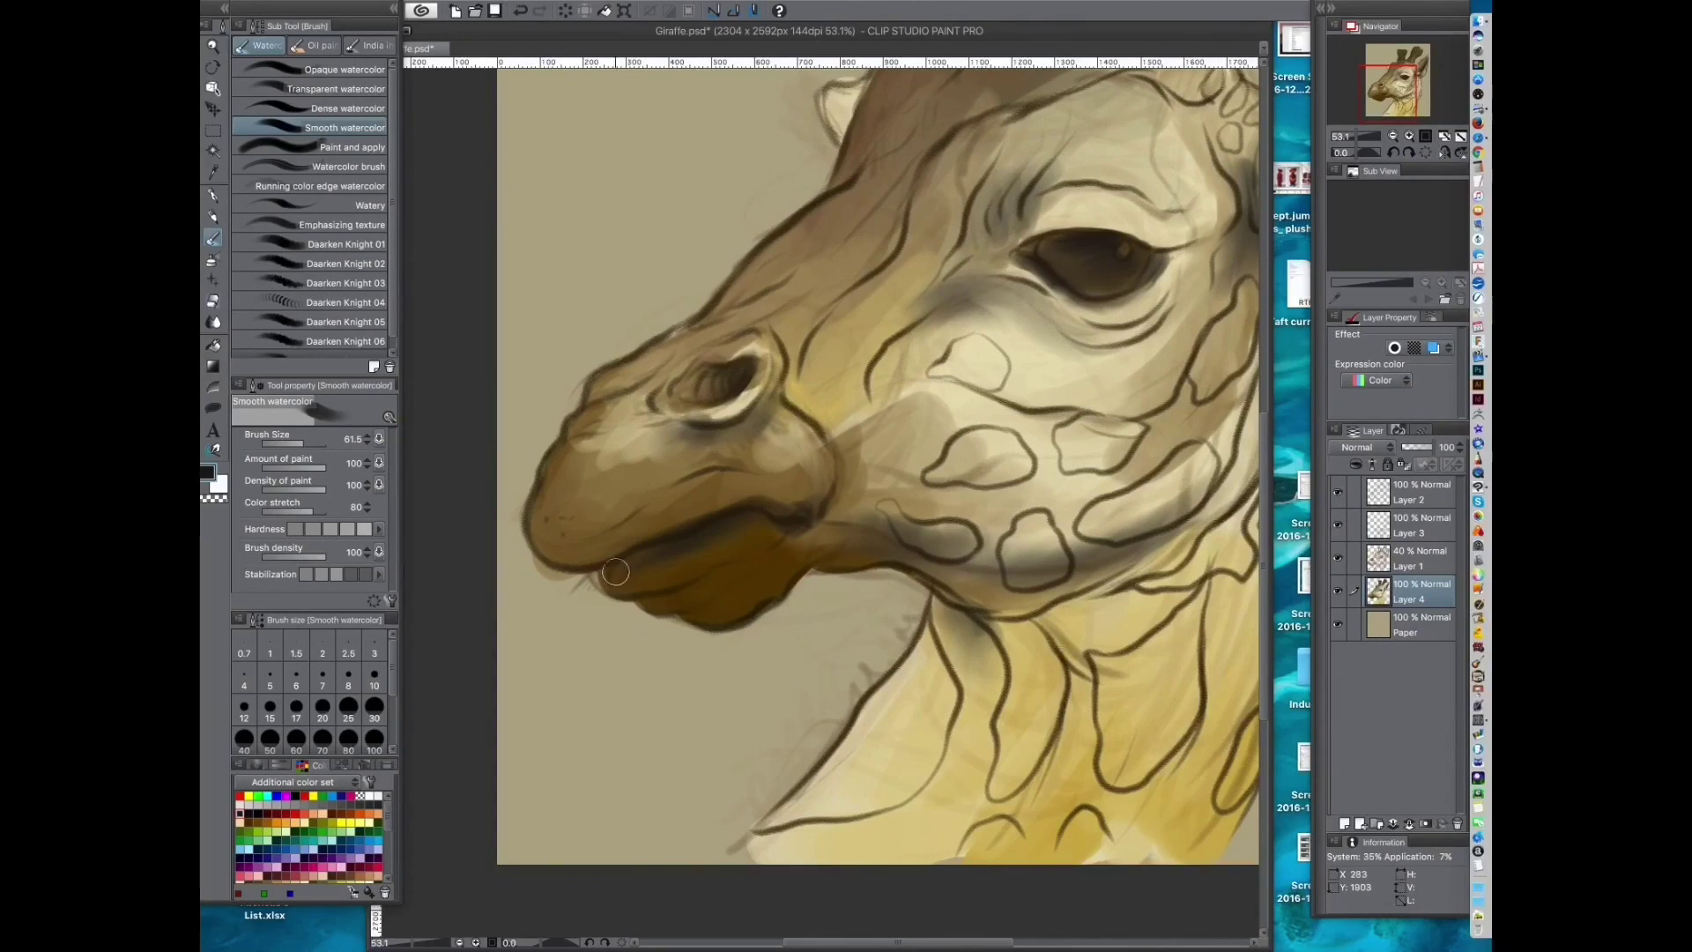
drag(703, 444, 739, 487)
drag(612, 511, 622, 557)
scroll(946, 516, down, 5)
drag(915, 582, 864, 573)
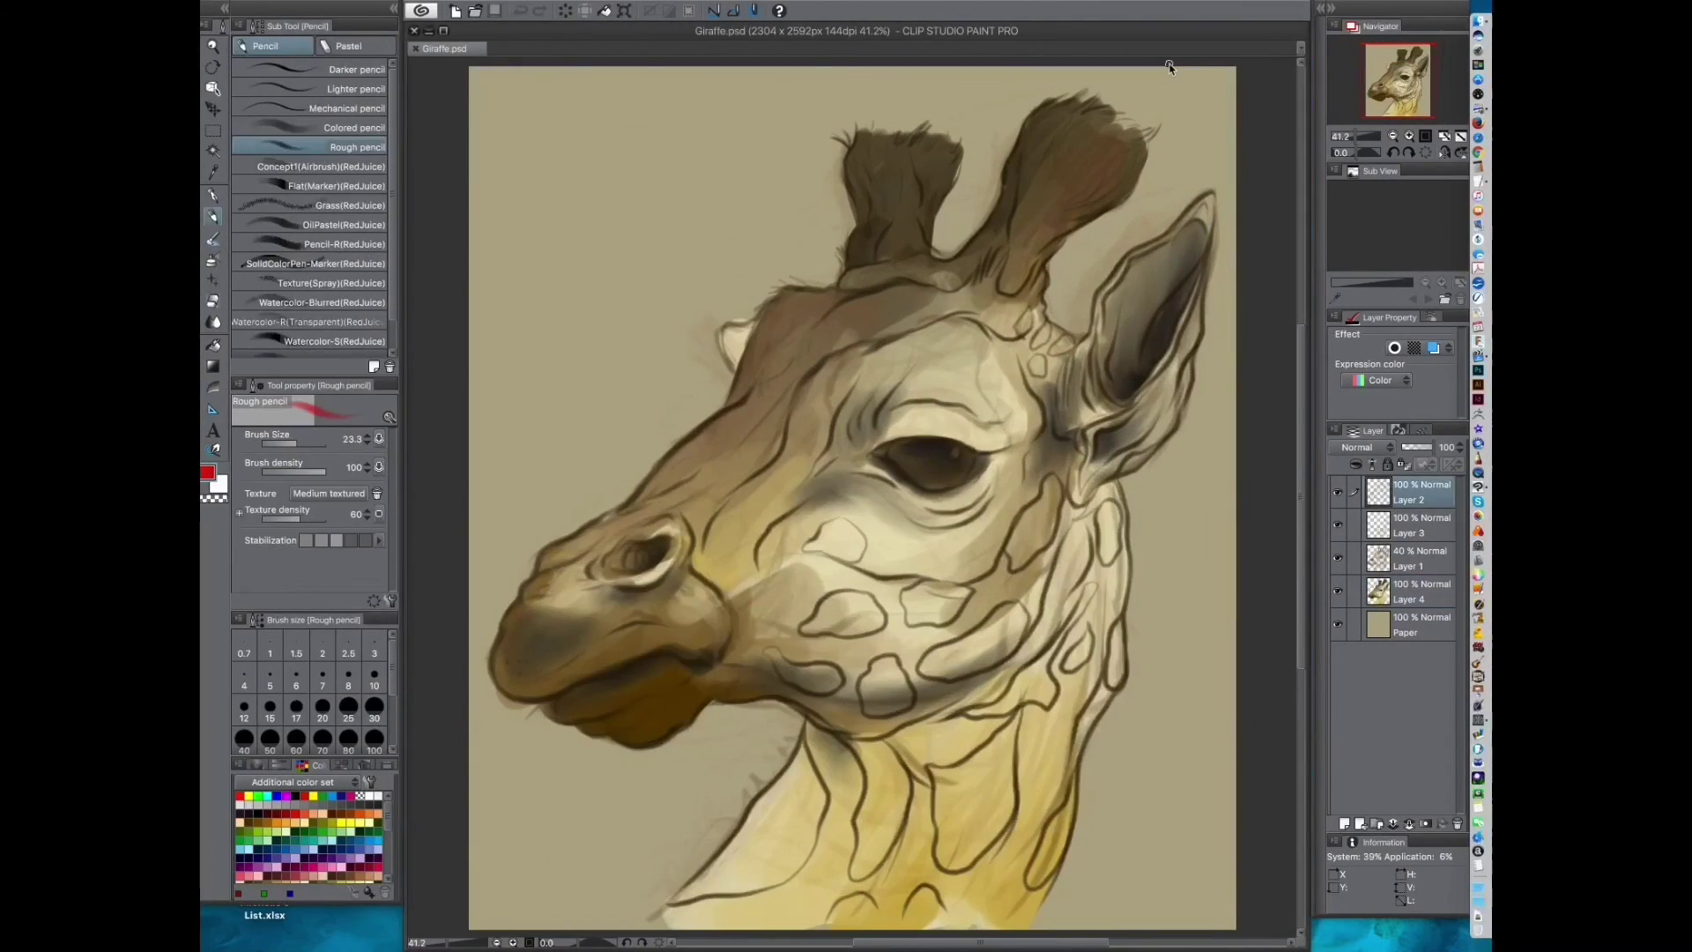
scroll(725, 512, up, 2)
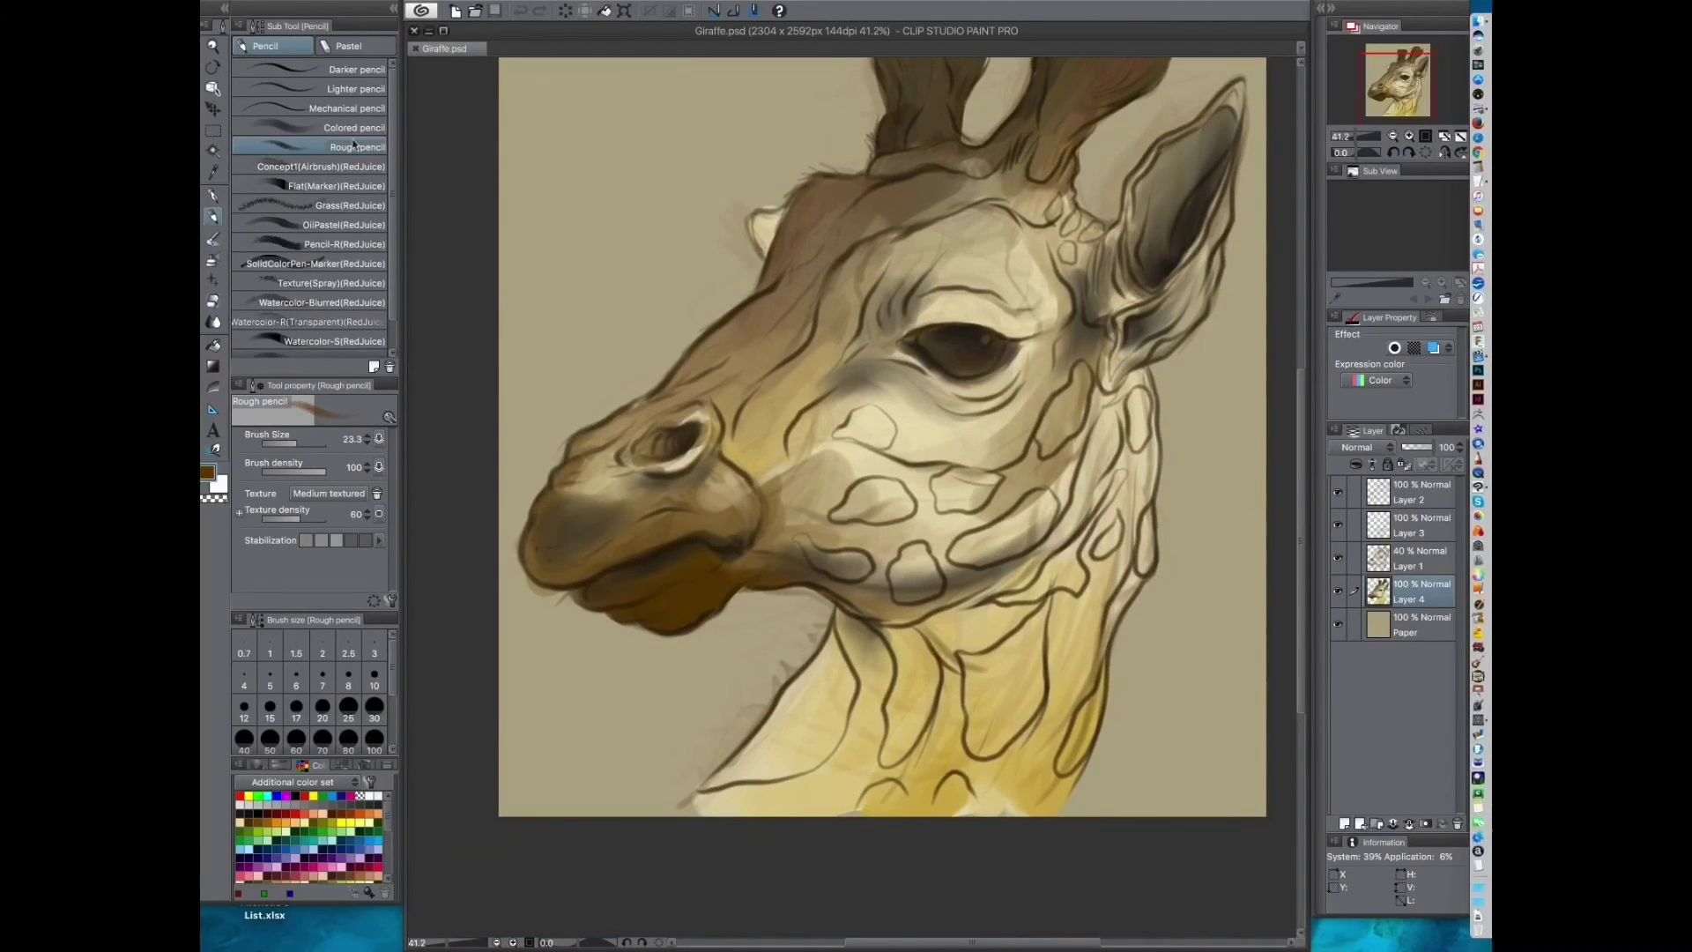
Step: Brush soft shading over the cheek and beside the muzzle with the Opaque watercolor brush in a tone sampled from the face
key(b)
click(366, 69)
mouse_move(886, 589)
mouse_down()
mouse_move(812, 530)
mouse_move(755, 533)
mouse_up()
alt+click(792, 551)
mouse_move(942, 524)
mouse_down()
mouse_move(806, 438)
mouse_move(731, 492)
mouse_up()
key(])
drag(842, 489, 749, 599)
drag(736, 498, 678, 551)
drag(846, 467, 833, 546)
mouse_move(923, 379)
mouse_down()
mouse_move(946, 535)
mouse_move(933, 548)
mouse_up()
drag(904, 409, 842, 548)
drag(872, 476, 760, 542)
drag(899, 436, 844, 558)
drag(669, 554, 764, 539)
mouse_move(709, 546)
super+mouse_down()
mouse_move(757, 546)
mouse_move(791, 479)
super+mouse_up()
key([)
Step: Mix a dark brown and fill the two upper cheek patches and the tall patch behind the eye
double_click(211, 472)
drag(864, 358, 888, 358)
click(954, 423)
mouse_move(841, 436)
mouse_down()
mouse_move(814, 442)
mouse_move(868, 440)
mouse_move(838, 465)
mouse_up()
drag(868, 457, 837, 462)
drag(778, 528, 624, 599)
drag(889, 407, 911, 366)
drag(847, 472, 897, 425)
mouse_move(616, 476)
mouse_down()
mouse_move(804, 415)
mouse_move(844, 450)
mouse_up()
mouse_move(827, 419)
mouse_down()
mouse_move(797, 440)
mouse_move(820, 414)
mouse_up()
key(bracketleft)
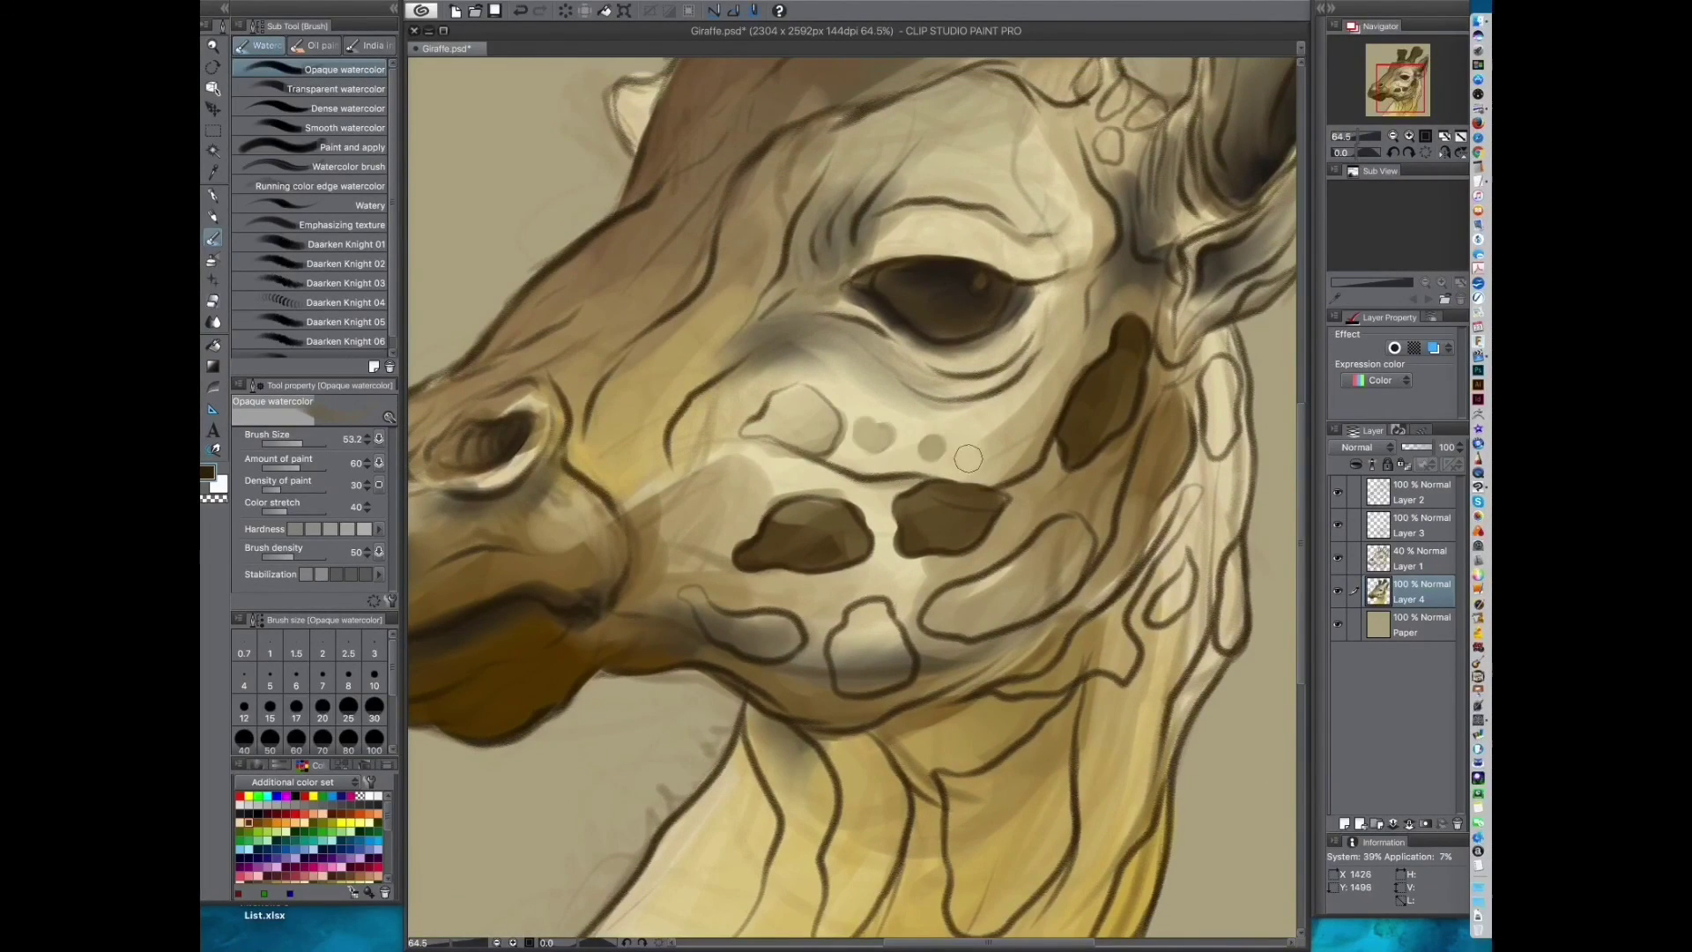
Step: Enlarge the brush and fill the lower cheek patches and the patch on the neck edge below the ear
drag(969, 564, 863, 476)
key(bracketright)
key(bracketright)
mouse_move(909, 490)
mouse_down()
mouse_move(850, 522)
mouse_move(902, 485)
mouse_up()
drag(775, 529, 913, 457)
mouse_move(908, 450)
mouse_down()
mouse_move(877, 478)
mouse_move(729, 441)
mouse_up()
mouse_move(943, 519)
mouse_down()
mouse_move(831, 552)
mouse_move(641, 679)
mouse_up()
drag(950, 366, 948, 445)
drag(883, 519, 921, 408)
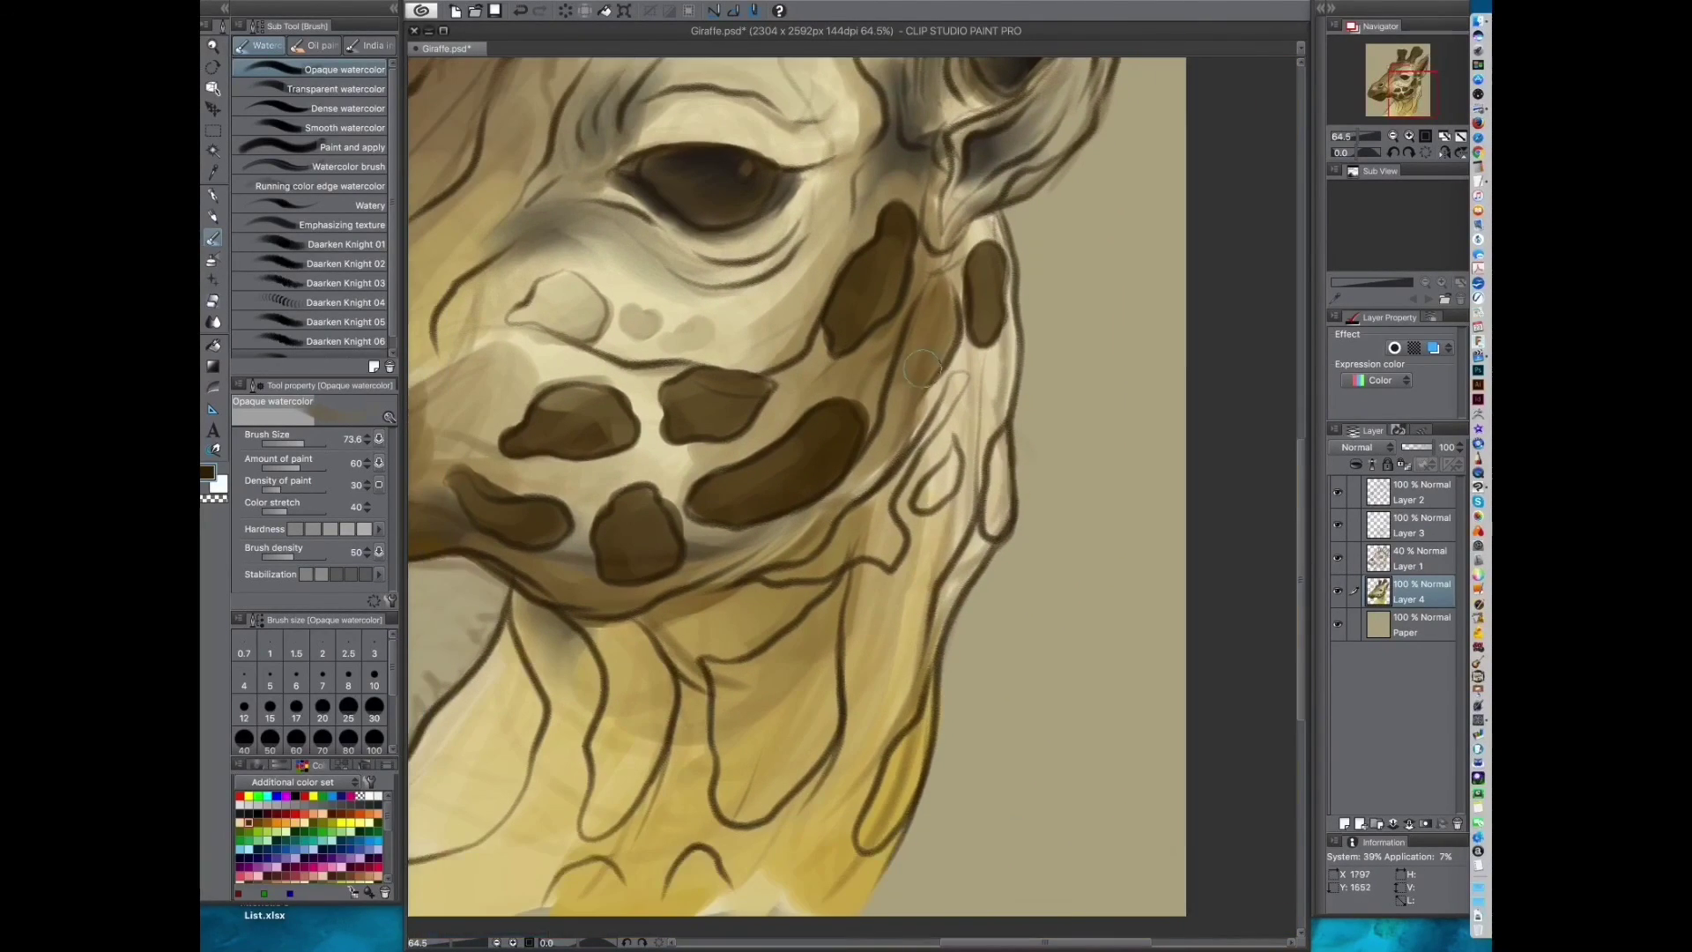
Step: Fill the narrow patches behind the jaw and the small patches between the horn and the ear in dark brown
drag(954, 464, 993, 791)
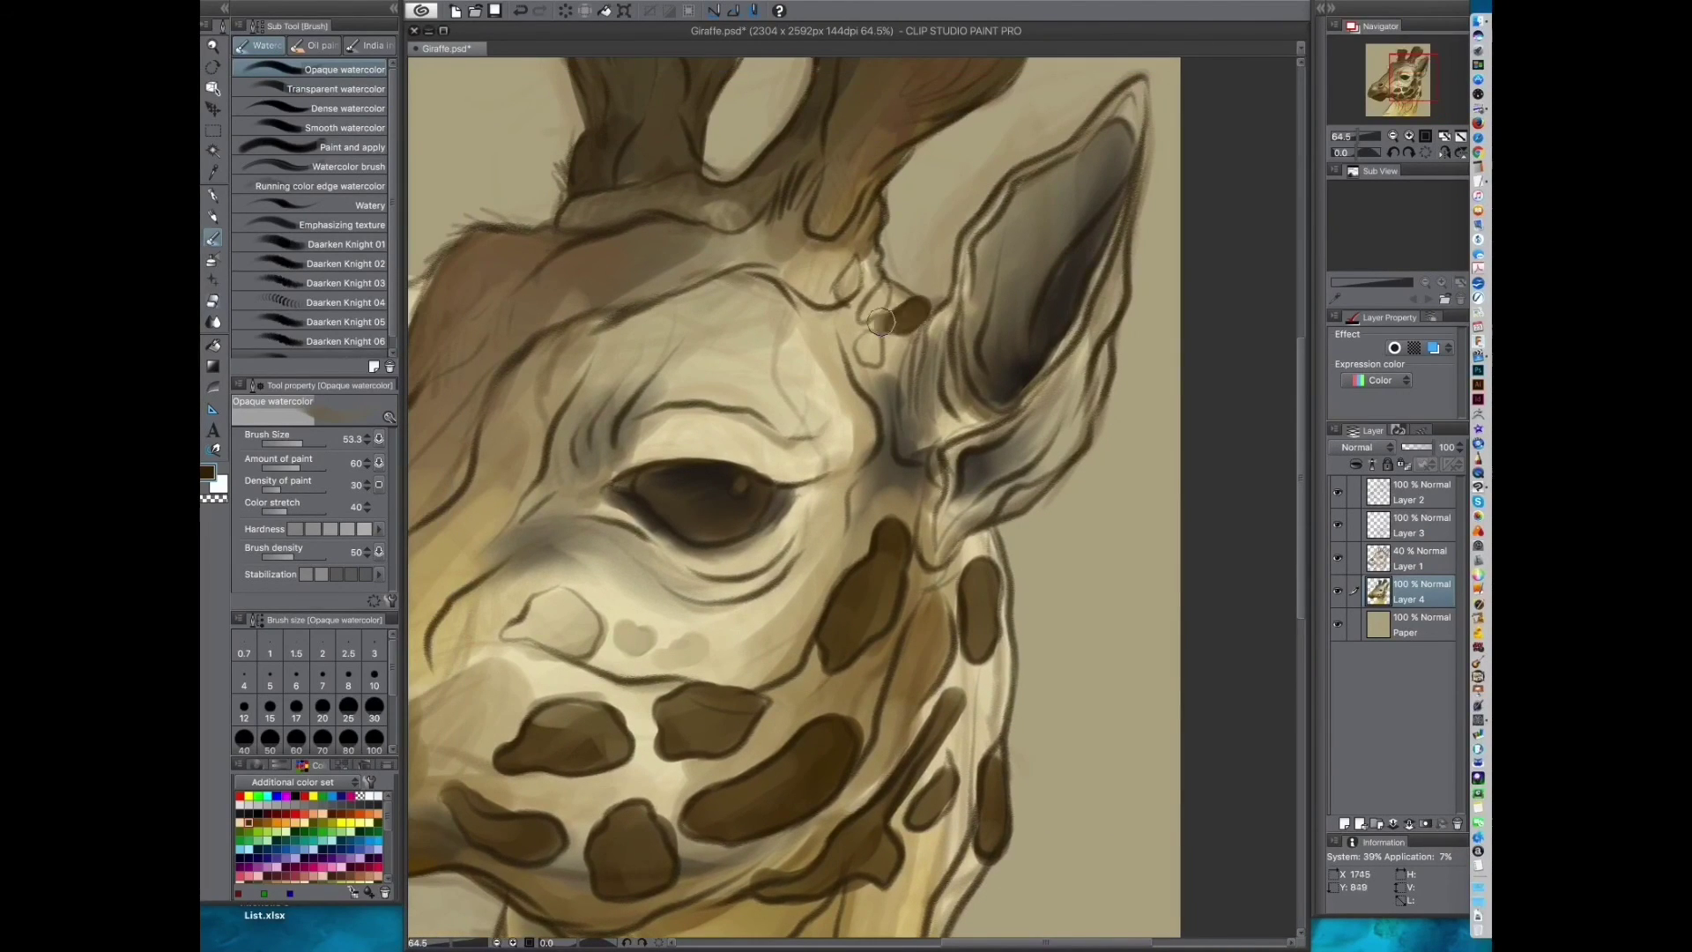
click(889, 382)
drag(888, 382, 940, 459)
key(bracketleft)
drag(885, 394, 871, 395)
Step: Fill the large patches along the throat and neck with dark brown
drag(881, 635, 1133, 339)
mouse_move(701, 533)
mouse_down()
mouse_move(725, 371)
mouse_move(687, 195)
mouse_up()
key(bracketright)
mouse_move(784, 429)
mouse_down()
mouse_move(691, 571)
mouse_move(781, 551)
mouse_move(577, 629)
mouse_move(687, 537)
mouse_up()
drag(784, 414, 795, 374)
drag(804, 520, 726, 595)
mouse_move(891, 390)
mouse_down()
mouse_move(763, 448)
mouse_move(756, 630)
mouse_up()
mouse_move(868, 531)
mouse_down()
mouse_move(850, 547)
mouse_move(769, 462)
mouse_up()
mouse_move(890, 334)
mouse_down()
mouse_move(777, 421)
mouse_move(846, 520)
mouse_up()
drag(815, 410, 786, 551)
drag(810, 564, 874, 429)
drag(802, 493, 846, 512)
mouse_move(1013, 371)
mouse_down()
mouse_move(793, 495)
mouse_move(748, 592)
mouse_up()
Step: Add short brown strokes with a smaller brush on the brow in front of the eye
key(bracketleft)
mouse_move(875, 449)
mouse_down()
mouse_move(864, 477)
mouse_move(1283, 855)
mouse_up()
drag(890, 353, 838, 427)
mouse_move(800, 403)
mouse_down()
mouse_move(839, 275)
mouse_move(868, 352)
mouse_up()
drag(867, 368, 899, 330)
drag(1016, 310, 948, 342)
mouse_move(792, 368)
mouse_down()
mouse_move(872, 263)
mouse_move(739, 405)
mouse_up()
mouse_move(780, 301)
mouse_down()
mouse_move(733, 388)
mouse_move(784, 338)
mouse_up()
drag(749, 326, 639, 471)
drag(815, 388, 877, 336)
mouse_move(934, 514)
mouse_down()
mouse_move(868, 562)
mouse_move(904, 561)
mouse_up()
Step: Mix an orange-brown from a sampled tone and tint the side of the muzzle and the bridge of the nose
alt+click(670, 705)
double_click(208, 473)
drag(841, 359, 776, 361)
click(864, 264)
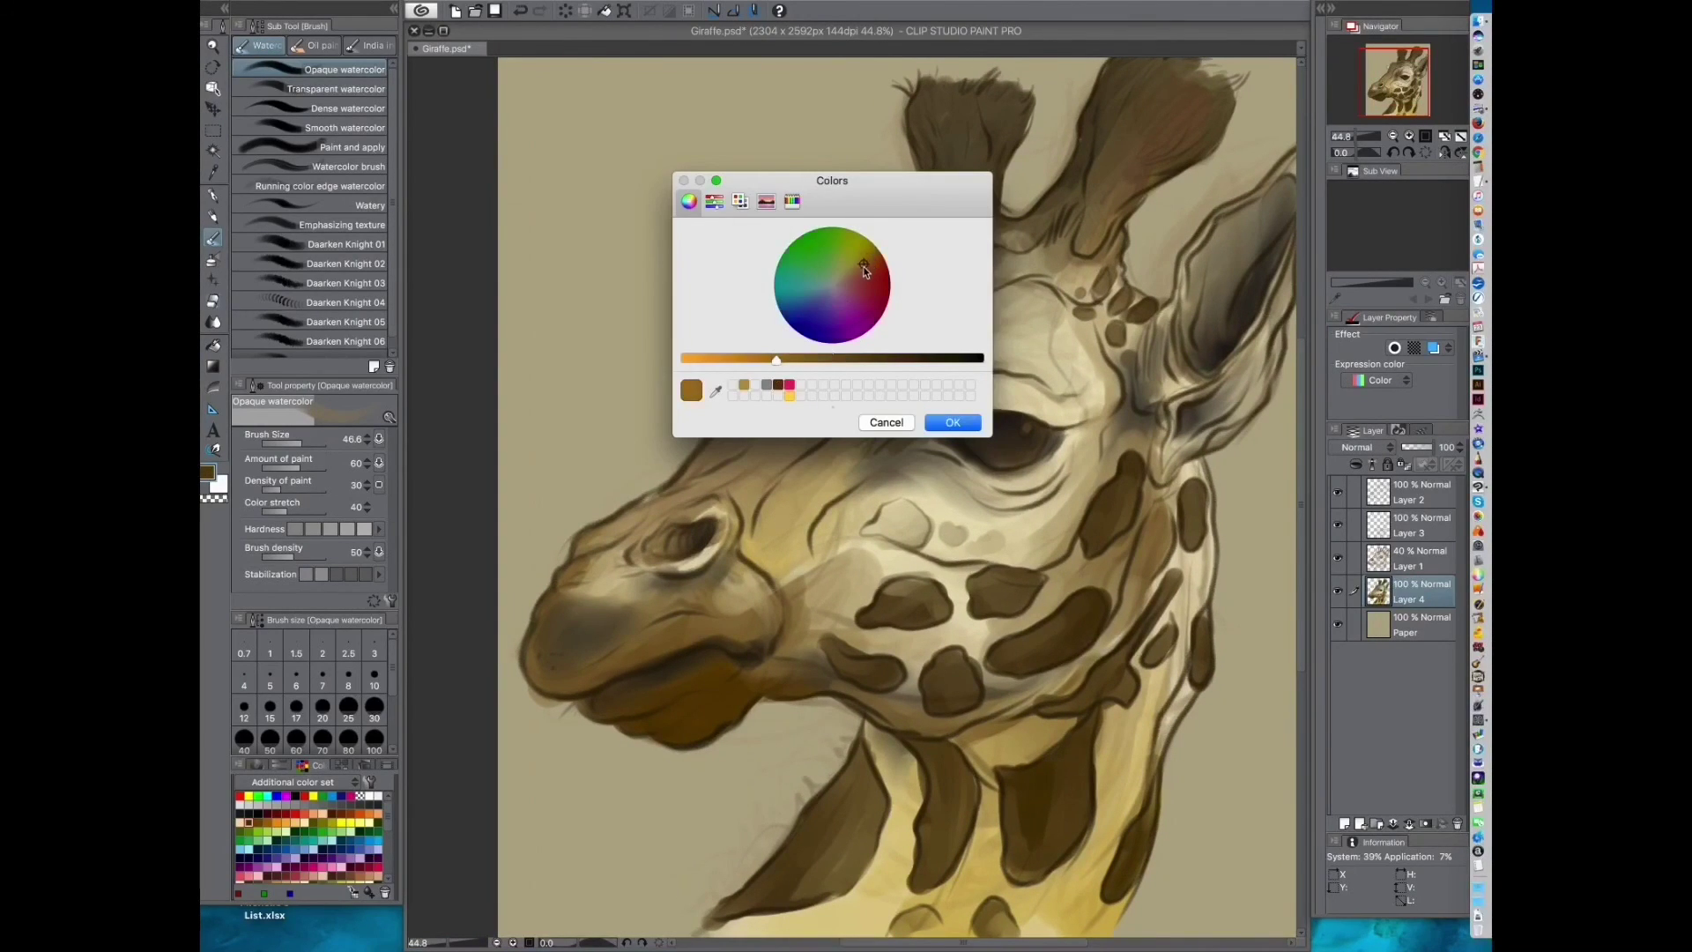
click(952, 423)
mouse_move(621, 600)
mouse_down()
mouse_move(757, 555)
mouse_move(872, 564)
mouse_up()
drag(869, 405, 826, 446)
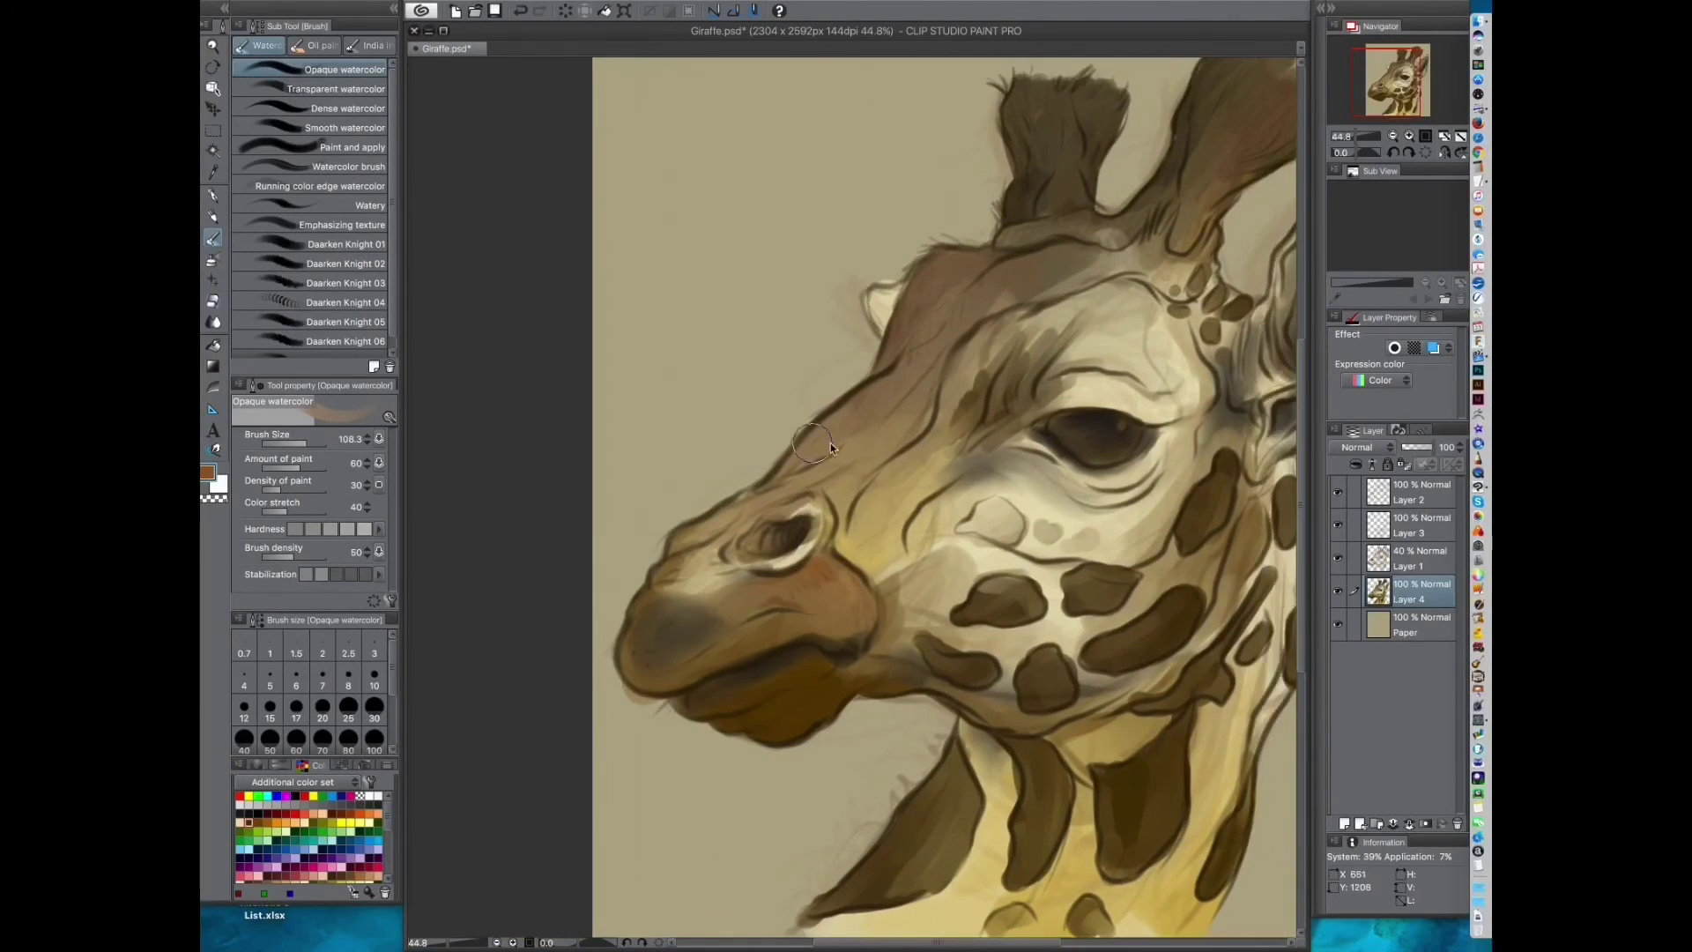
drag(992, 487, 849, 615)
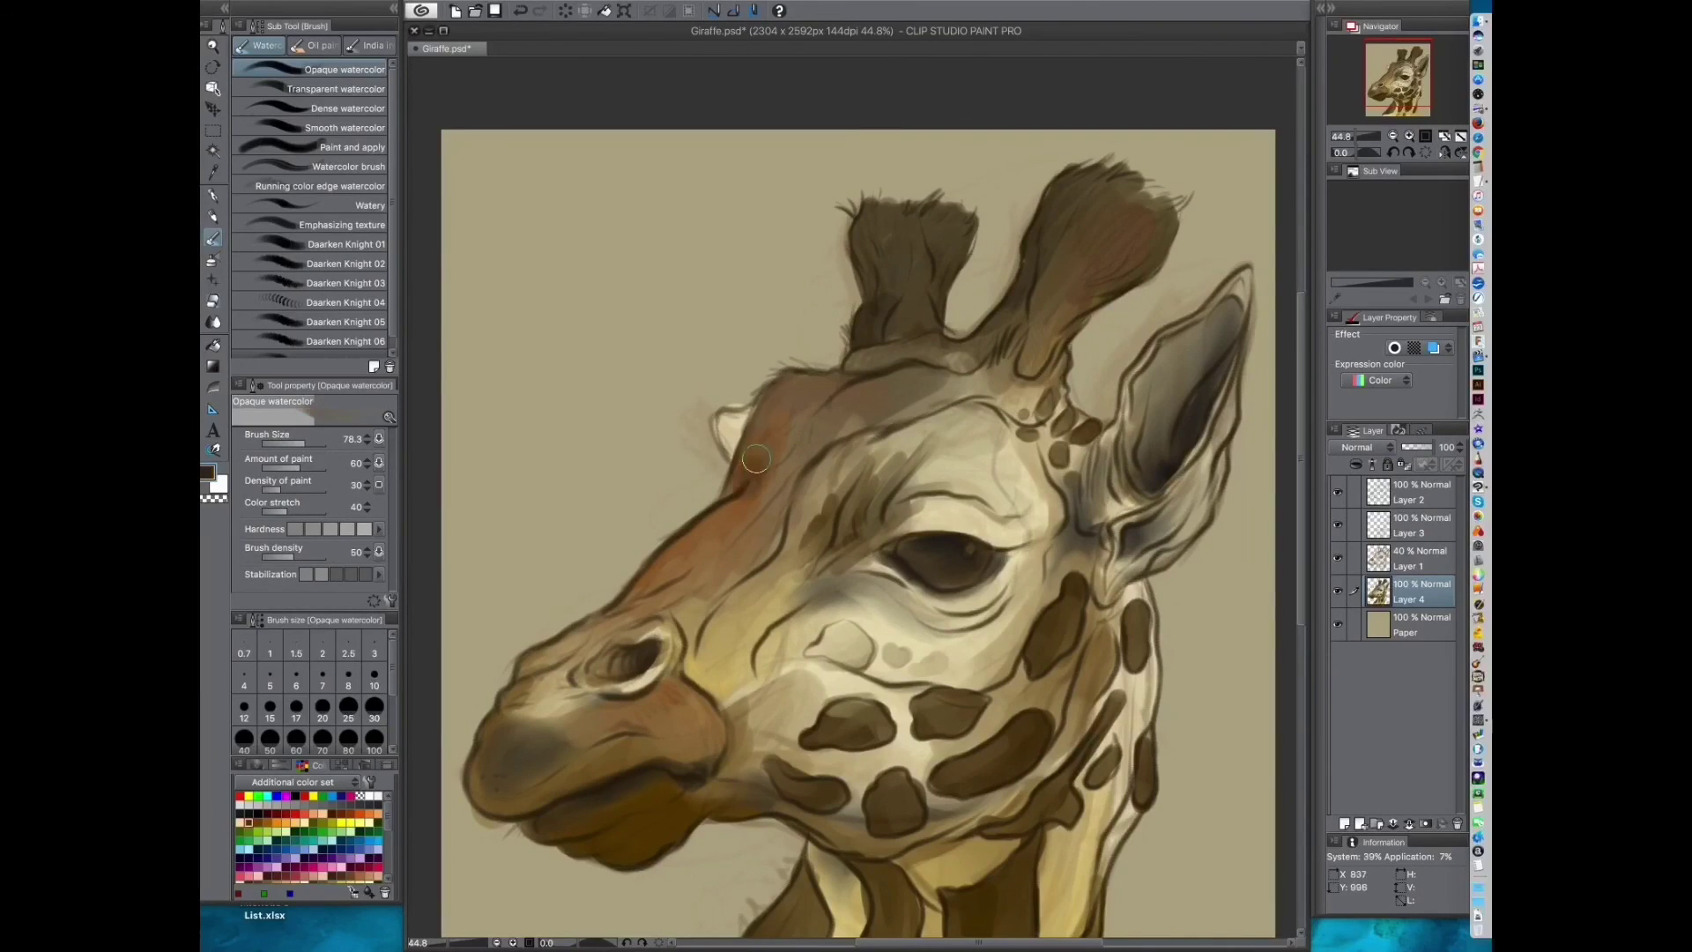
Step: Deepen the forehead and both horns with dark brown strokes using a smaller Opaque watercolor brush
drag(914, 422, 802, 458)
scroll(765, 408, up, 3)
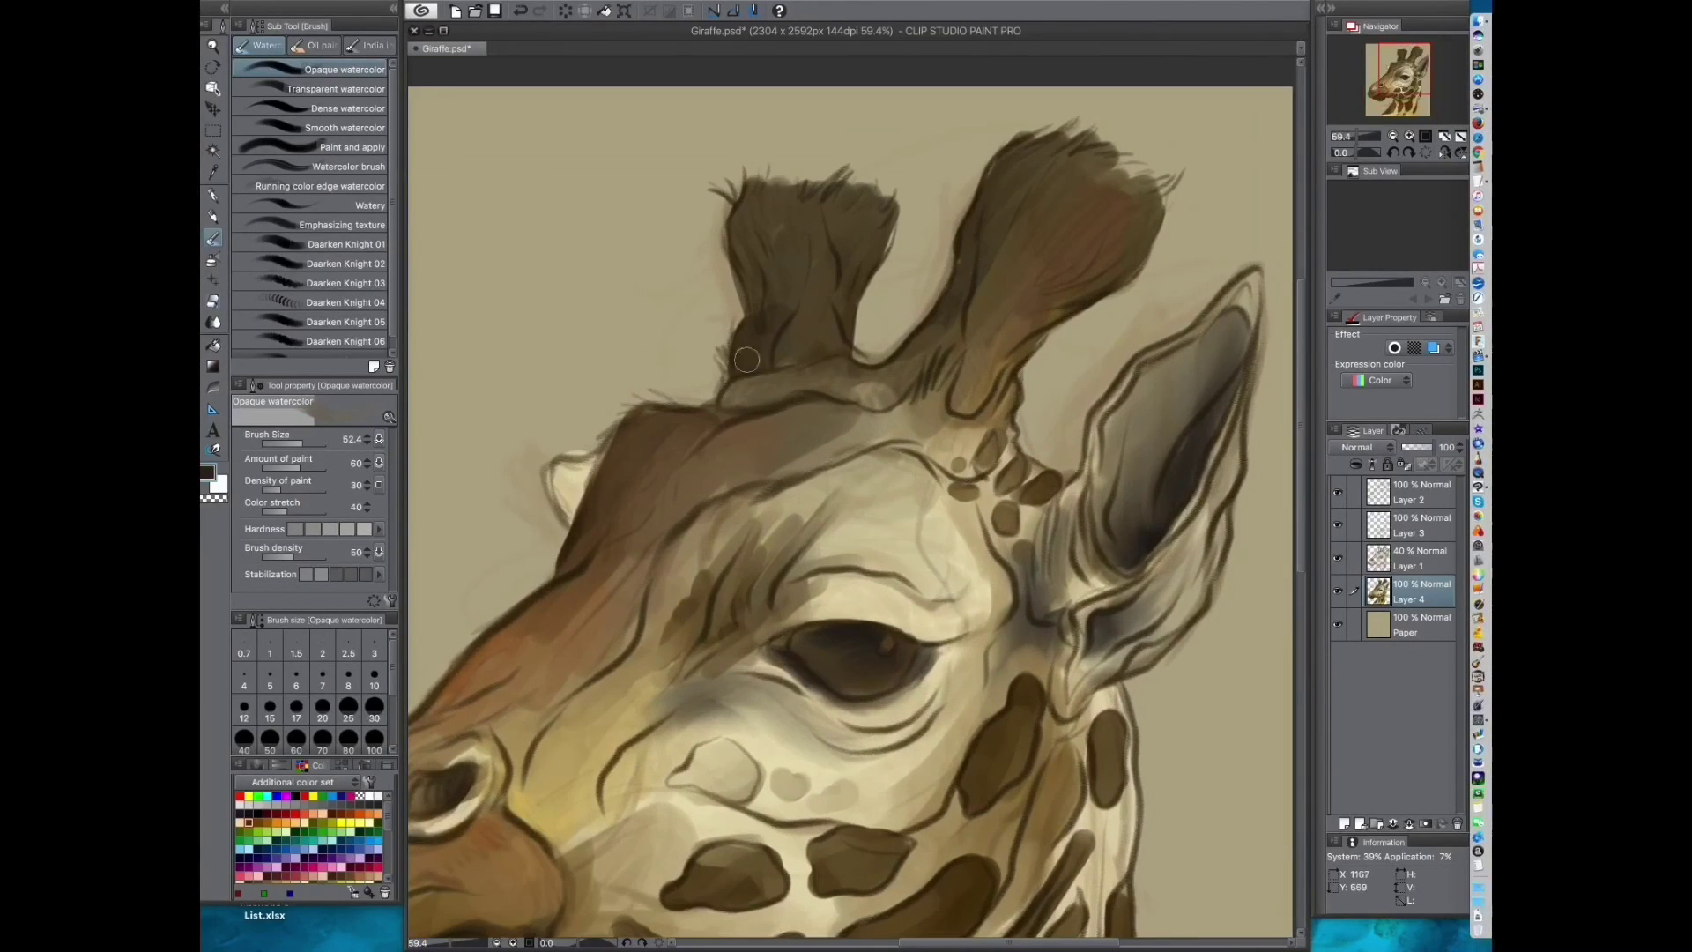
drag(839, 393, 894, 412)
mouse_move(903, 424)
mouse_down()
mouse_move(861, 438)
mouse_move(954, 267)
mouse_up()
drag(927, 416, 1056, 279)
drag(879, 491, 858, 504)
Step: Choose a blue swatch and switch to the Transparent watercolor brush
scroll(857, 504, down, 4)
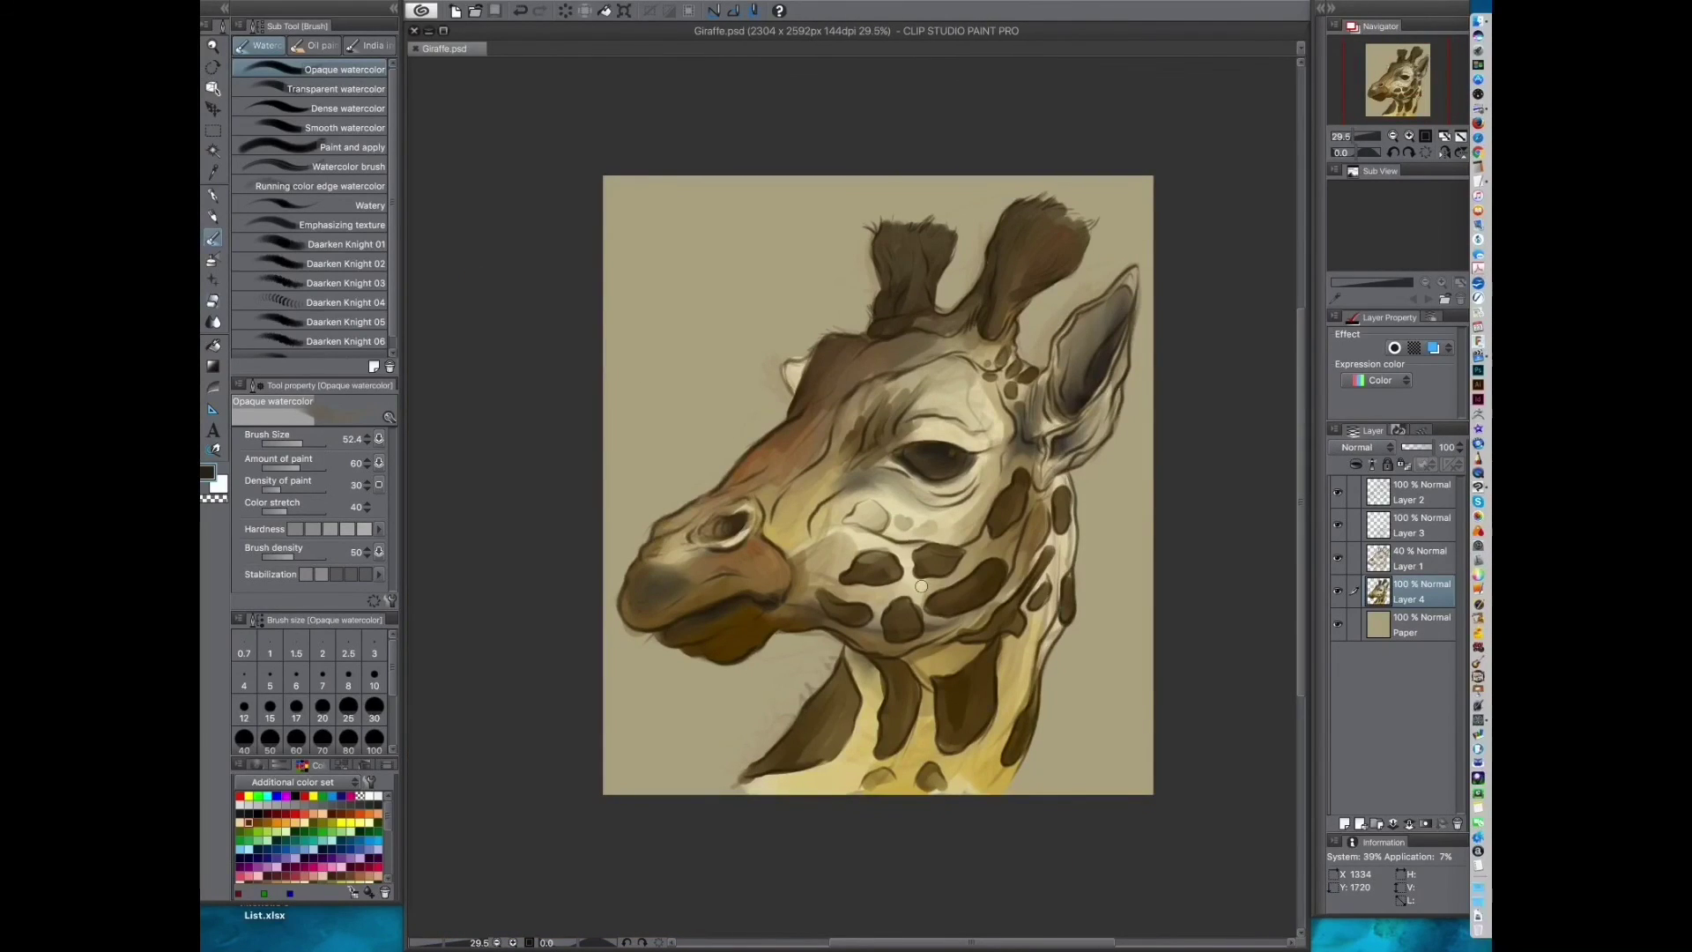
scroll(924, 449, up, 3)
click(296, 849)
click(335, 89)
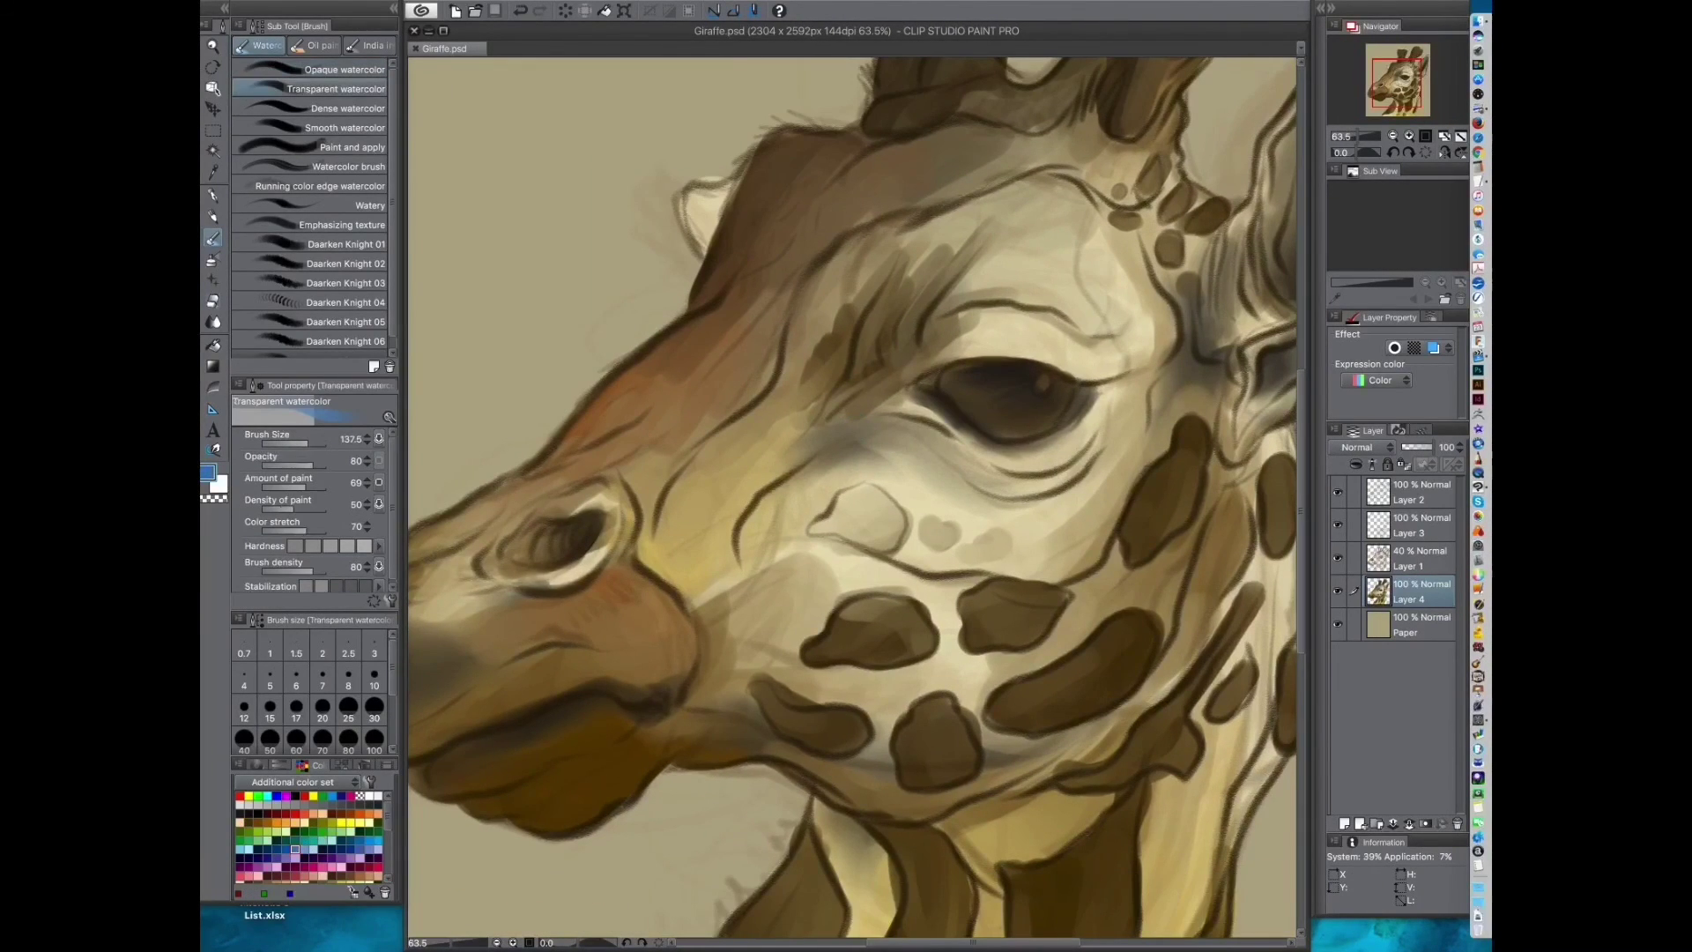
drag(815, 440, 868, 463)
scroll(837, 493, right, 2)
key(super+z)
Step: Add a new layer above the base paint and set its blending mode to Color
click(1344, 823)
click(1383, 453)
click(1362, 888)
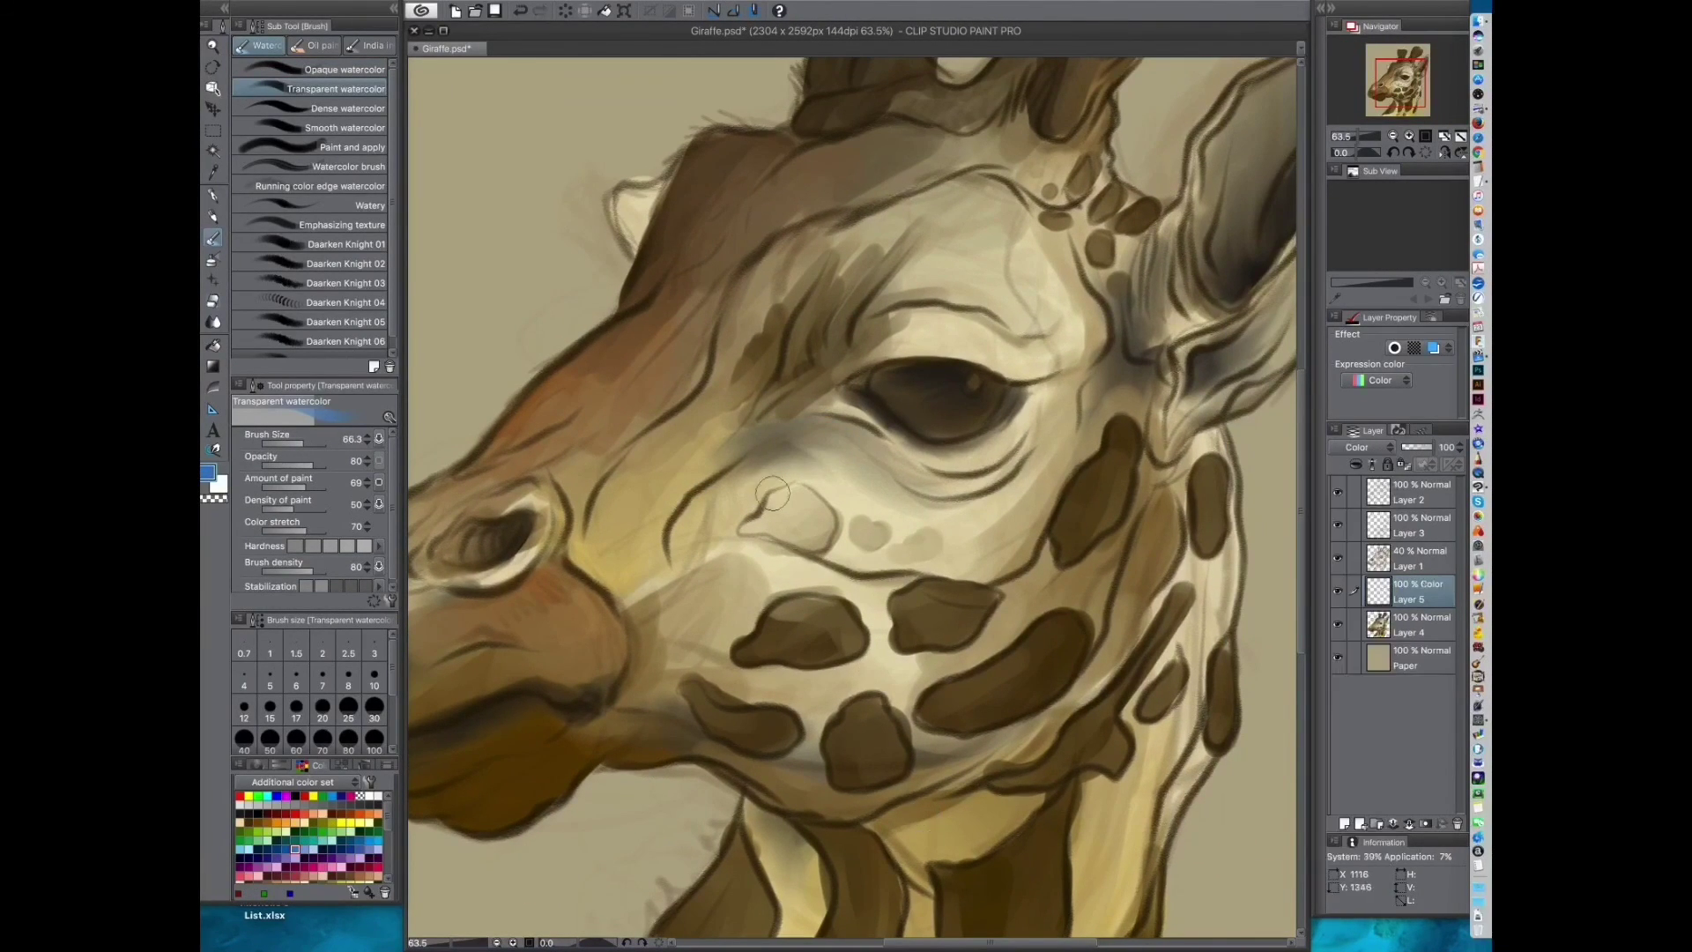
Step: Tint the areas under the eye, on the forehead, at the ear base and along the jaw and neck soft blue
drag(820, 505, 970, 480)
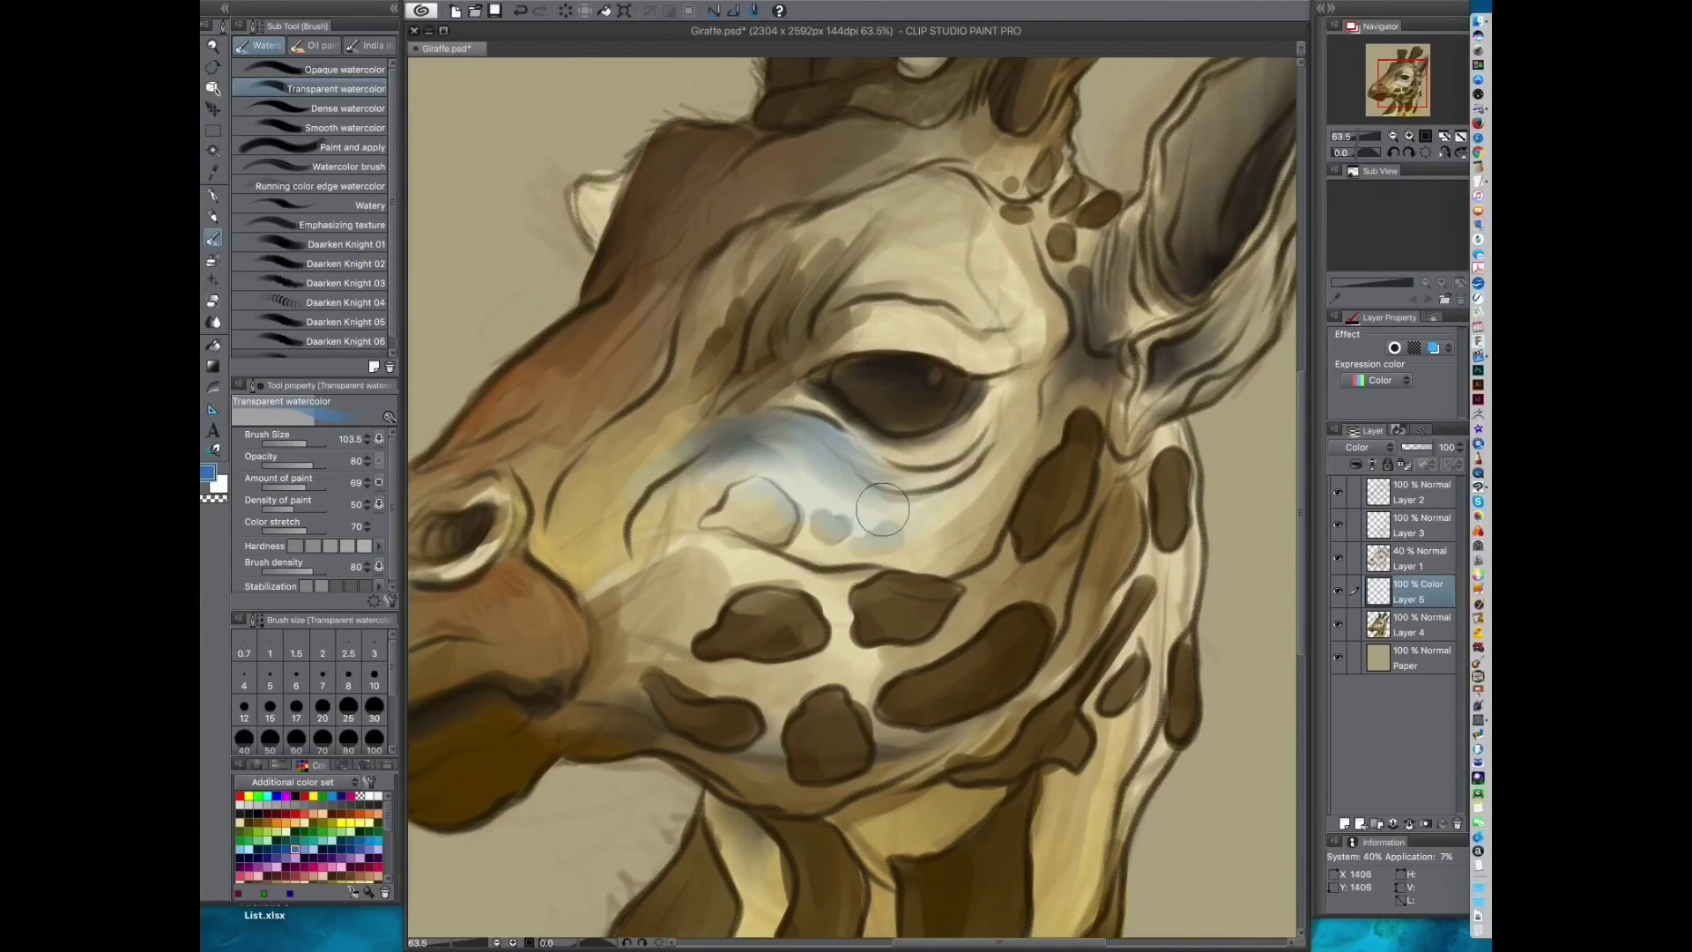
drag(877, 524, 870, 619)
drag(1013, 362, 937, 407)
drag(951, 407, 882, 318)
drag(760, 404, 757, 209)
drag(828, 670, 1069, 389)
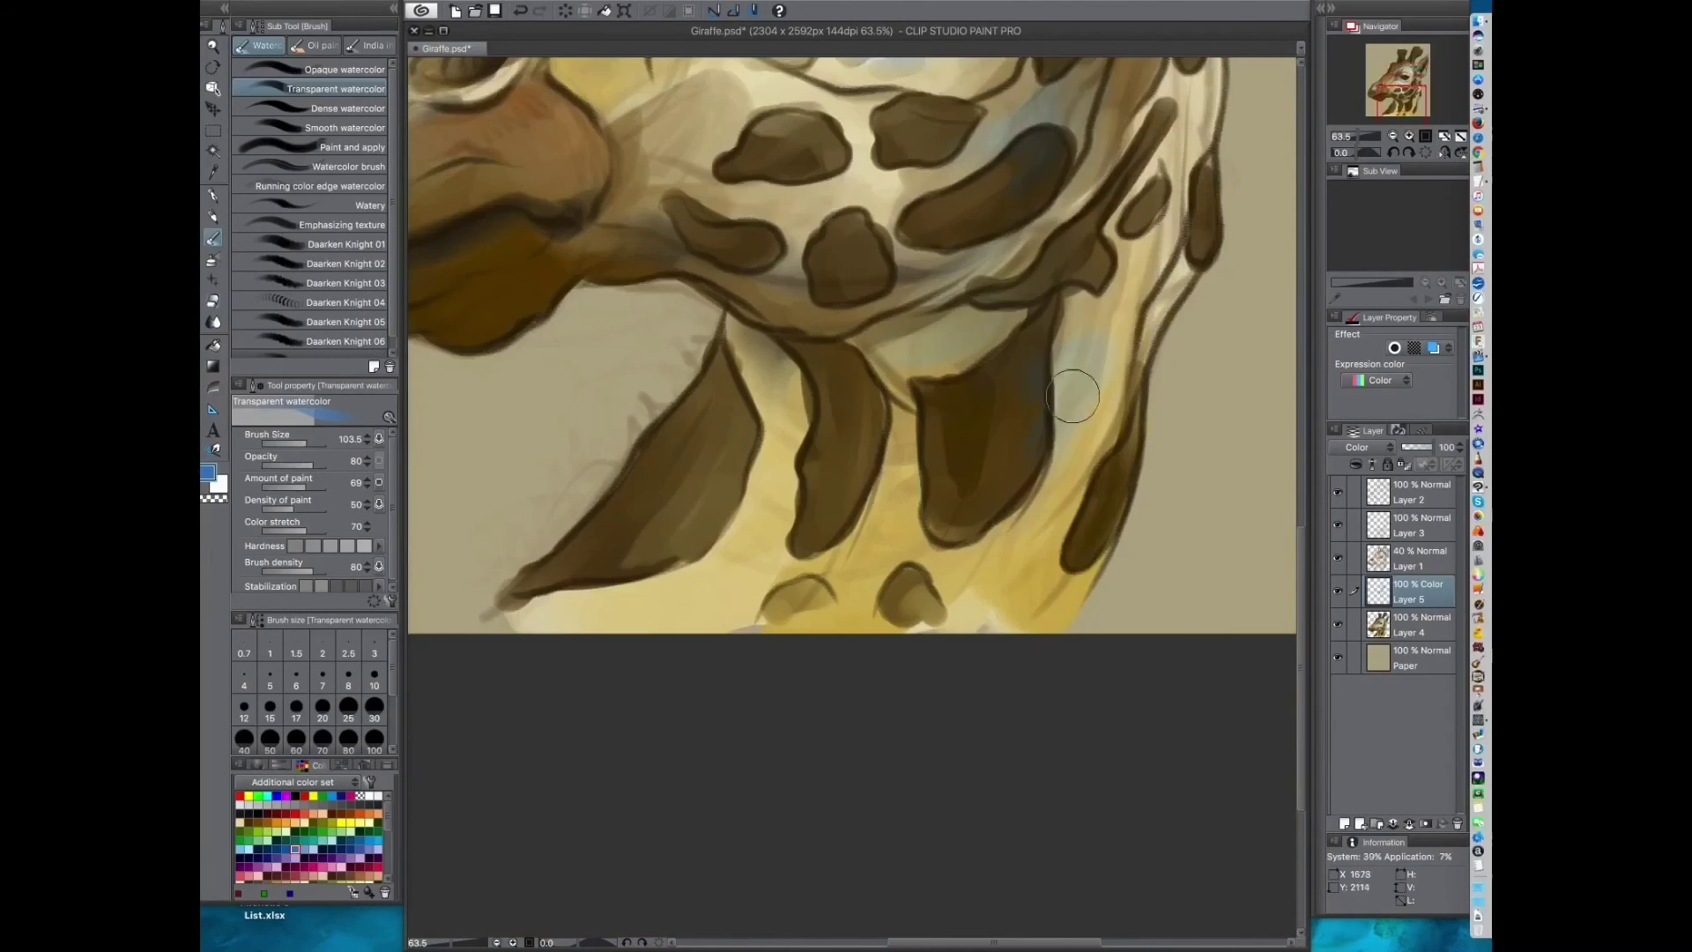
Step: Tint the nostril rim and upper muzzle pale blue, and merge the tint layer into the base paint layer
drag(809, 487, 872, 529)
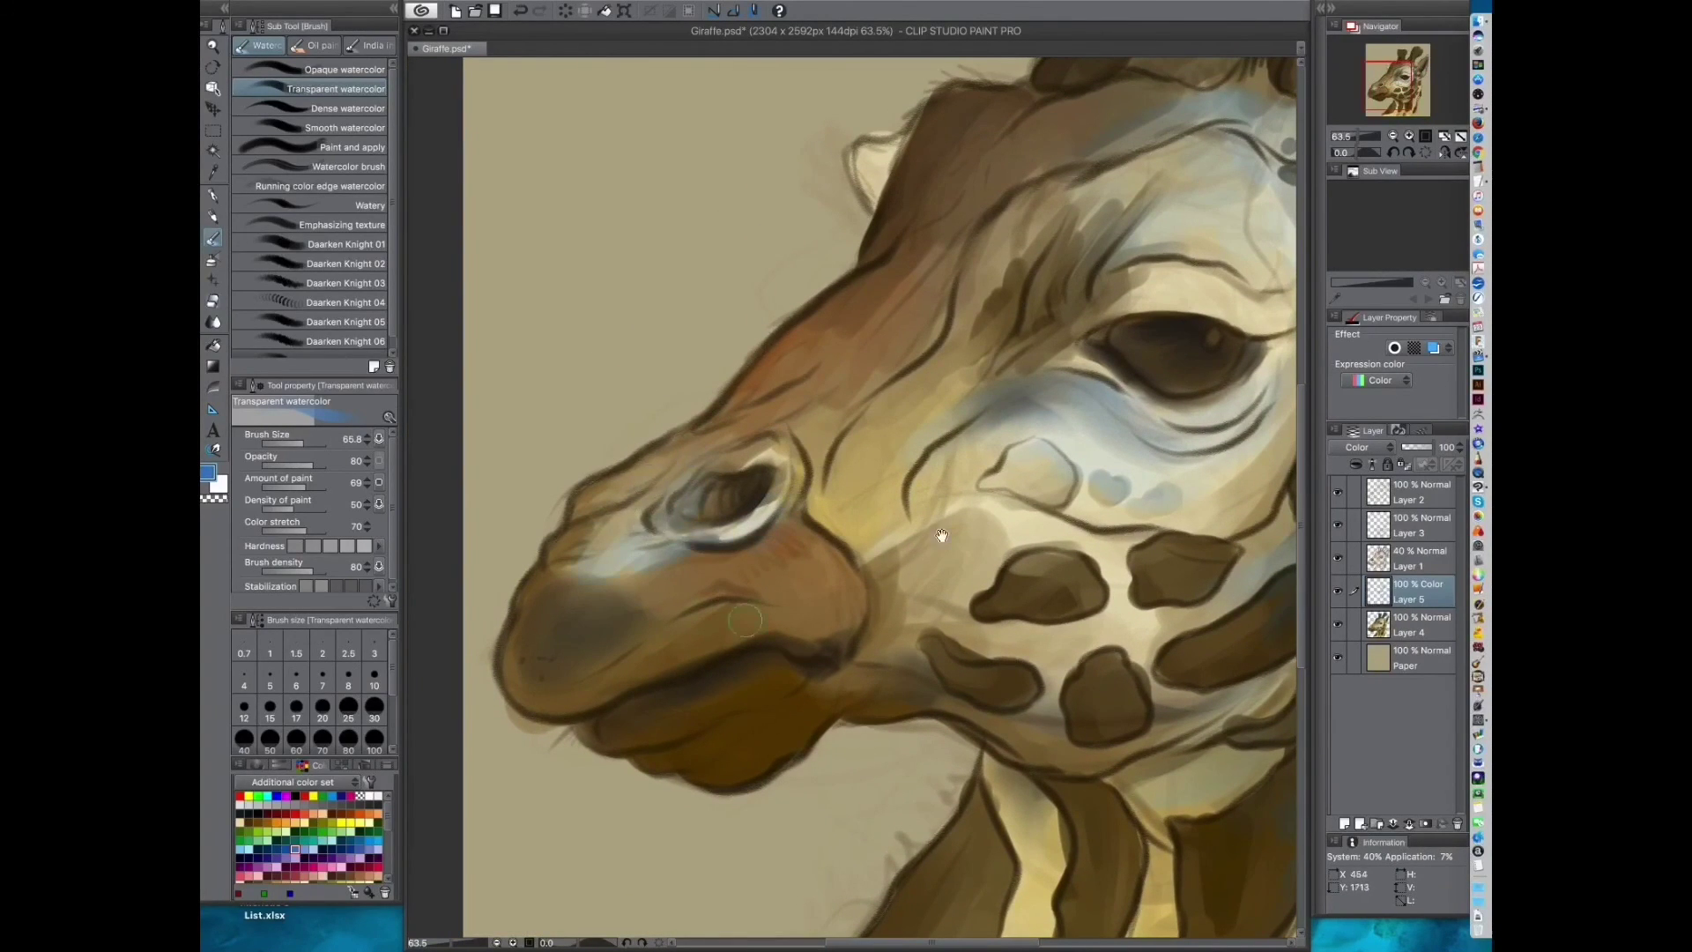
drag(608, 680, 493, 679)
drag(857, 727, 961, 723)
drag(907, 616, 993, 527)
key(super+s)
click(1124, 3)
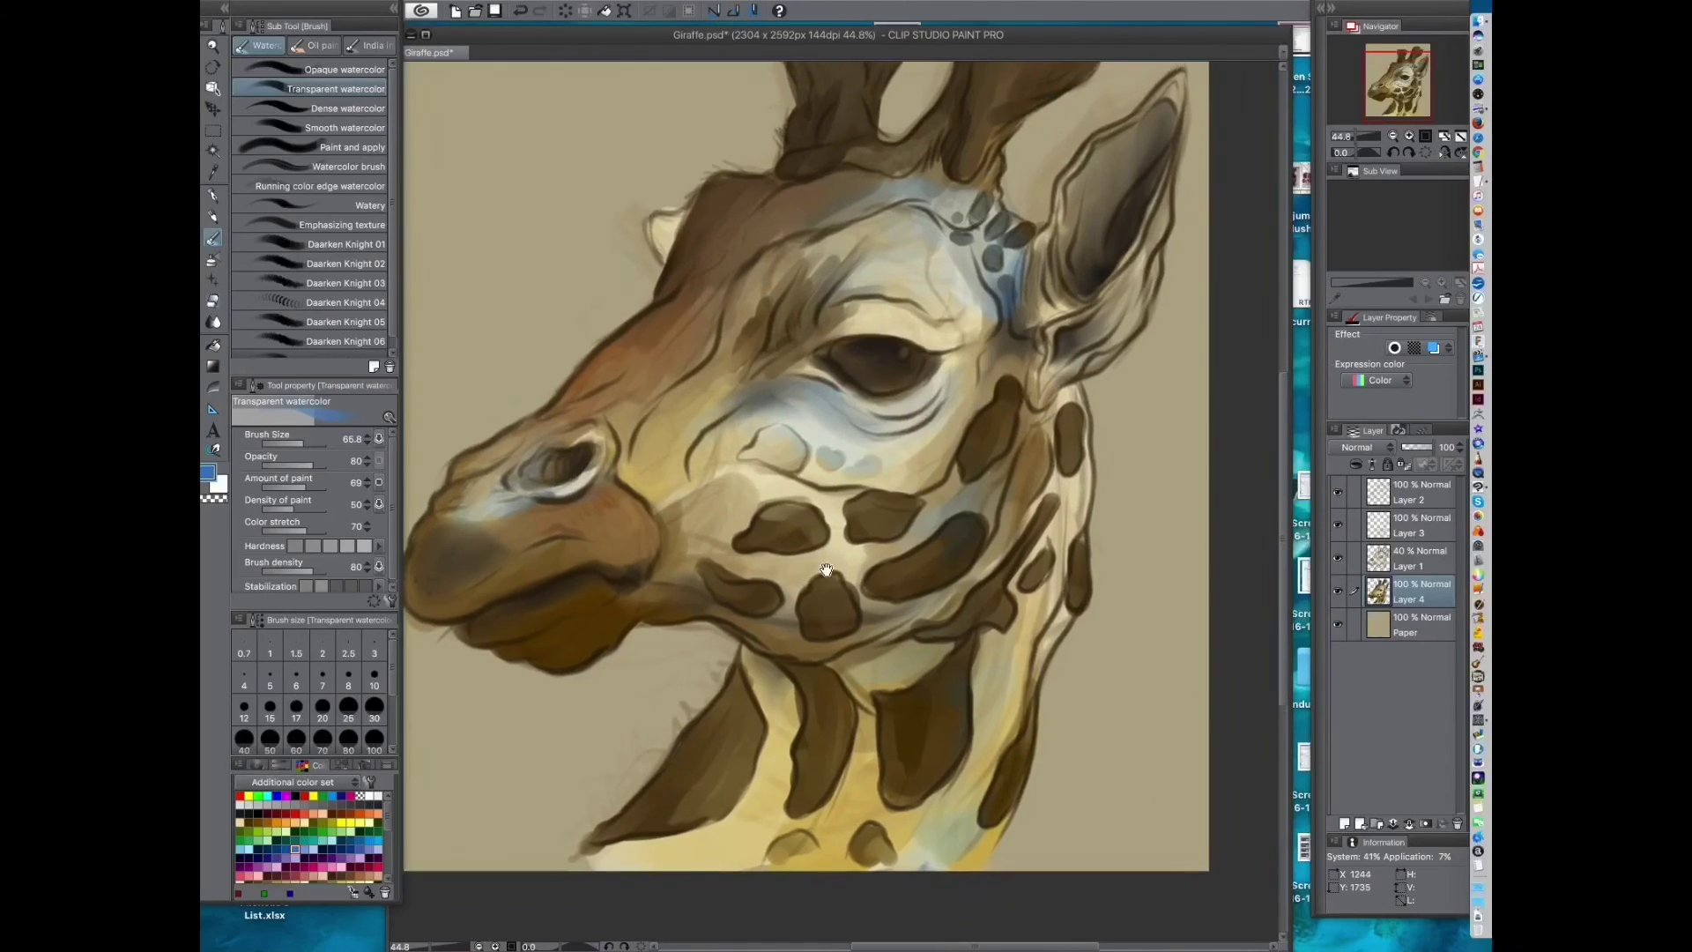
Step: Choose a very dark colour and deepen the eyeball and the brow crease with the Transparent watercolor brush
mouse_move(794, 463)
mouse_down()
mouse_move(887, 463)
mouse_move(895, 393)
mouse_move(864, 431)
mouse_up()
click(240, 814)
mouse_move(902, 377)
mouse_down()
mouse_move(963, 385)
mouse_move(859, 405)
mouse_move(957, 414)
mouse_up()
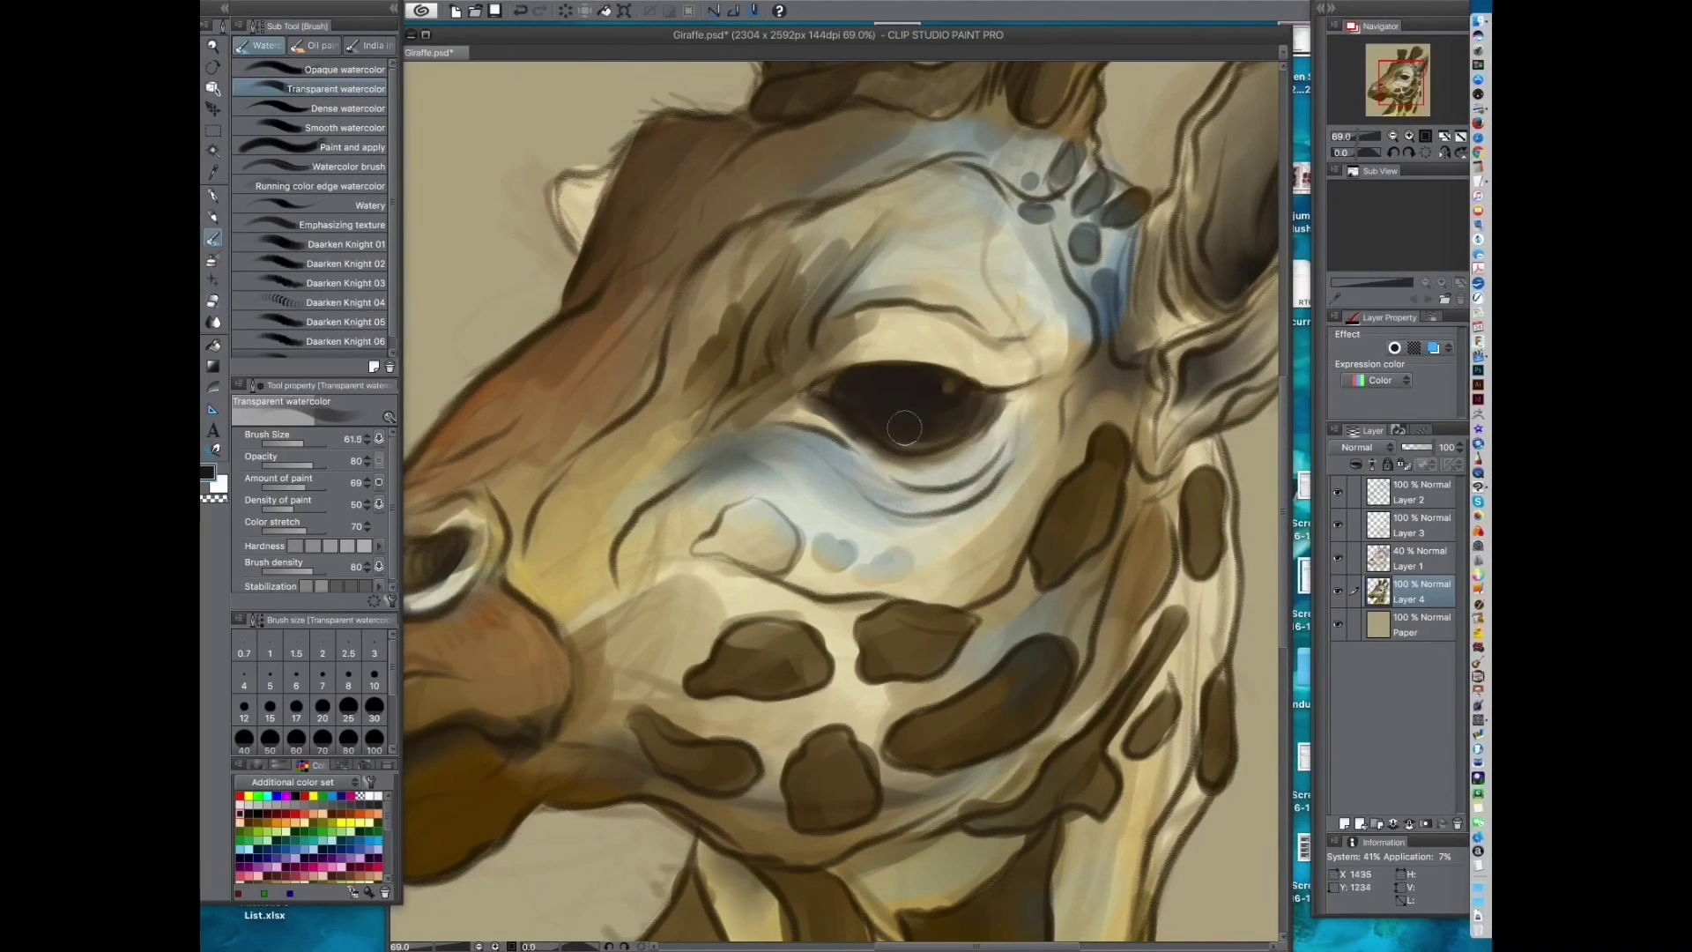
drag(835, 440, 832, 459)
drag(857, 266, 827, 303)
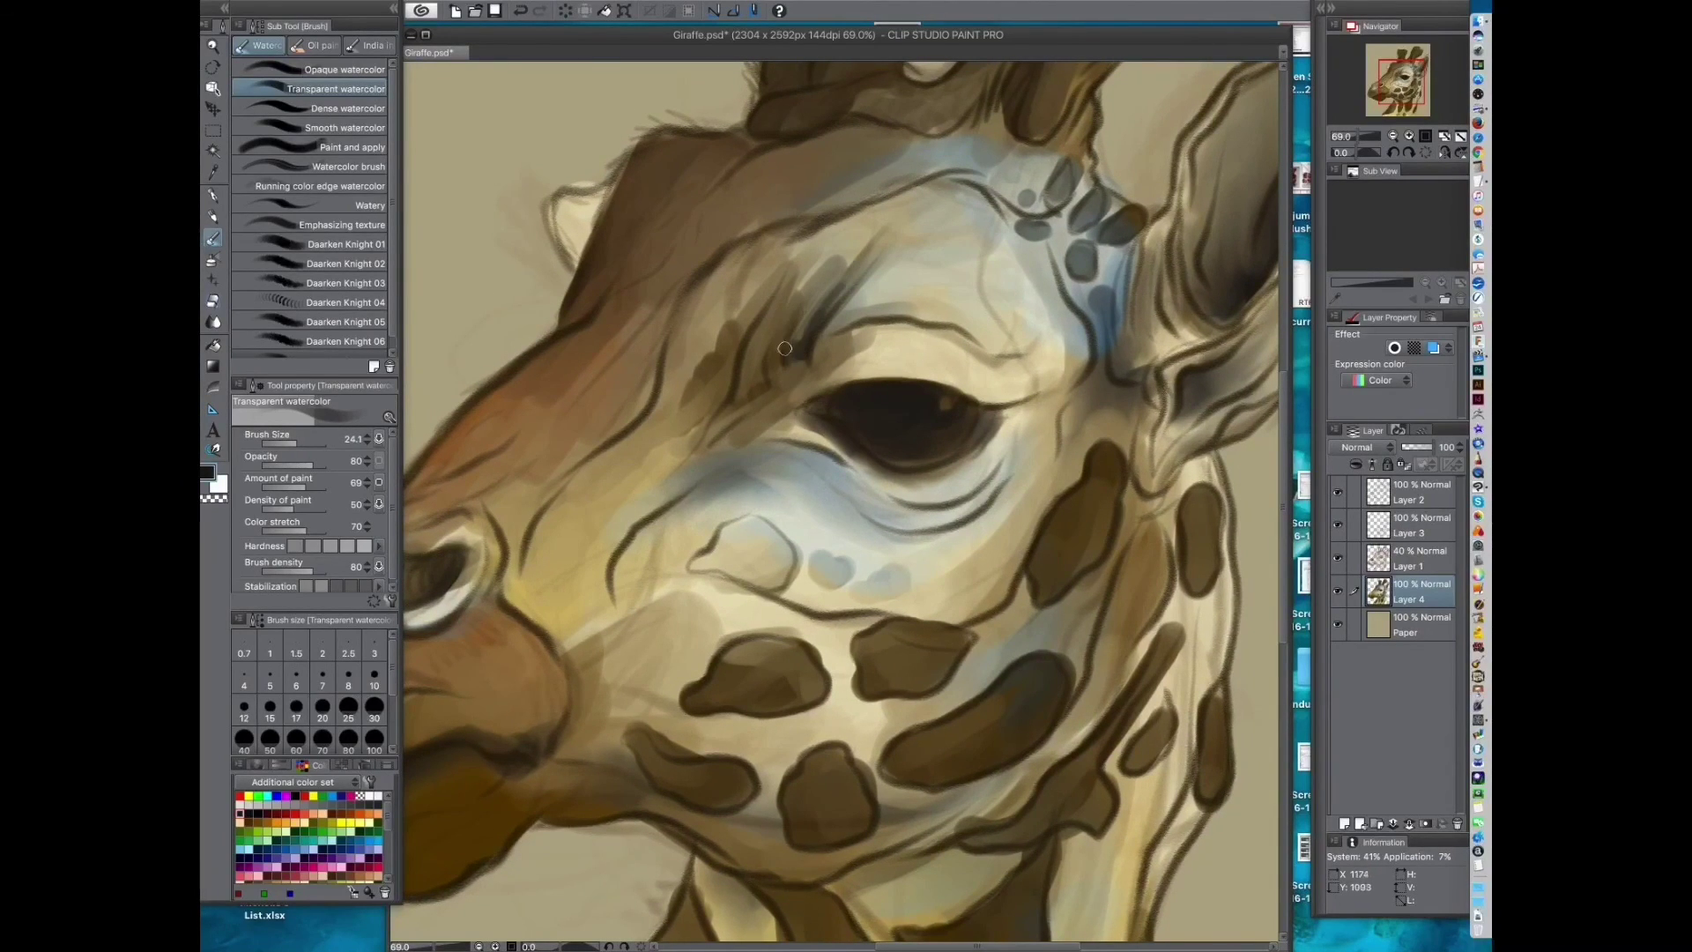
Step: Paint dark hair strokes on the brow in front of the eye with the Daarken Knight 03 brush
scroll(636, 364, up, 1)
click(346, 283)
mouse_move(769, 385)
mouse_down()
mouse_move(730, 334)
mouse_move(709, 390)
mouse_move(742, 289)
mouse_move(738, 410)
mouse_move(830, 350)
mouse_up()
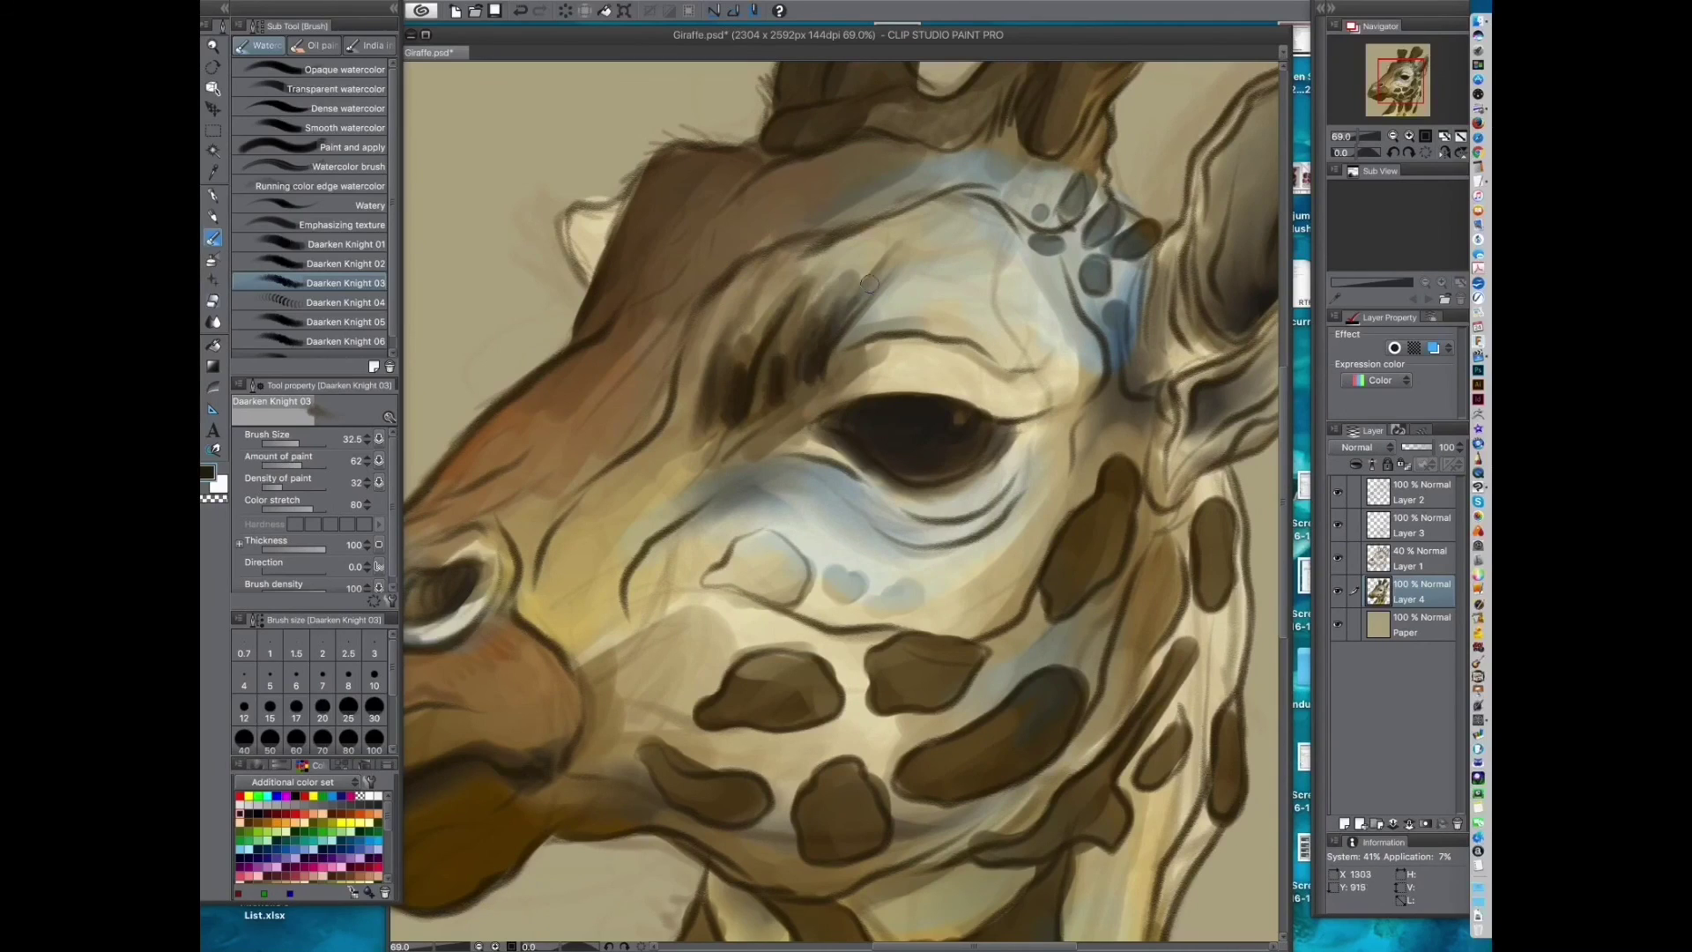
drag(667, 412, 684, 496)
key(ctrl+z)
key(ctrl+z)
scroll(326, 321, down, 1)
click(338, 349)
drag(763, 411, 719, 483)
key(ctrl+z)
key(ctrl+z)
key(ctrl+z)
Step: Switch to the oil brush among the oil paints, reset its settings, and review its Ink settings
click(318, 45)
click(308, 244)
click(374, 601)
click(899, 356)
click(390, 600)
click(652, 312)
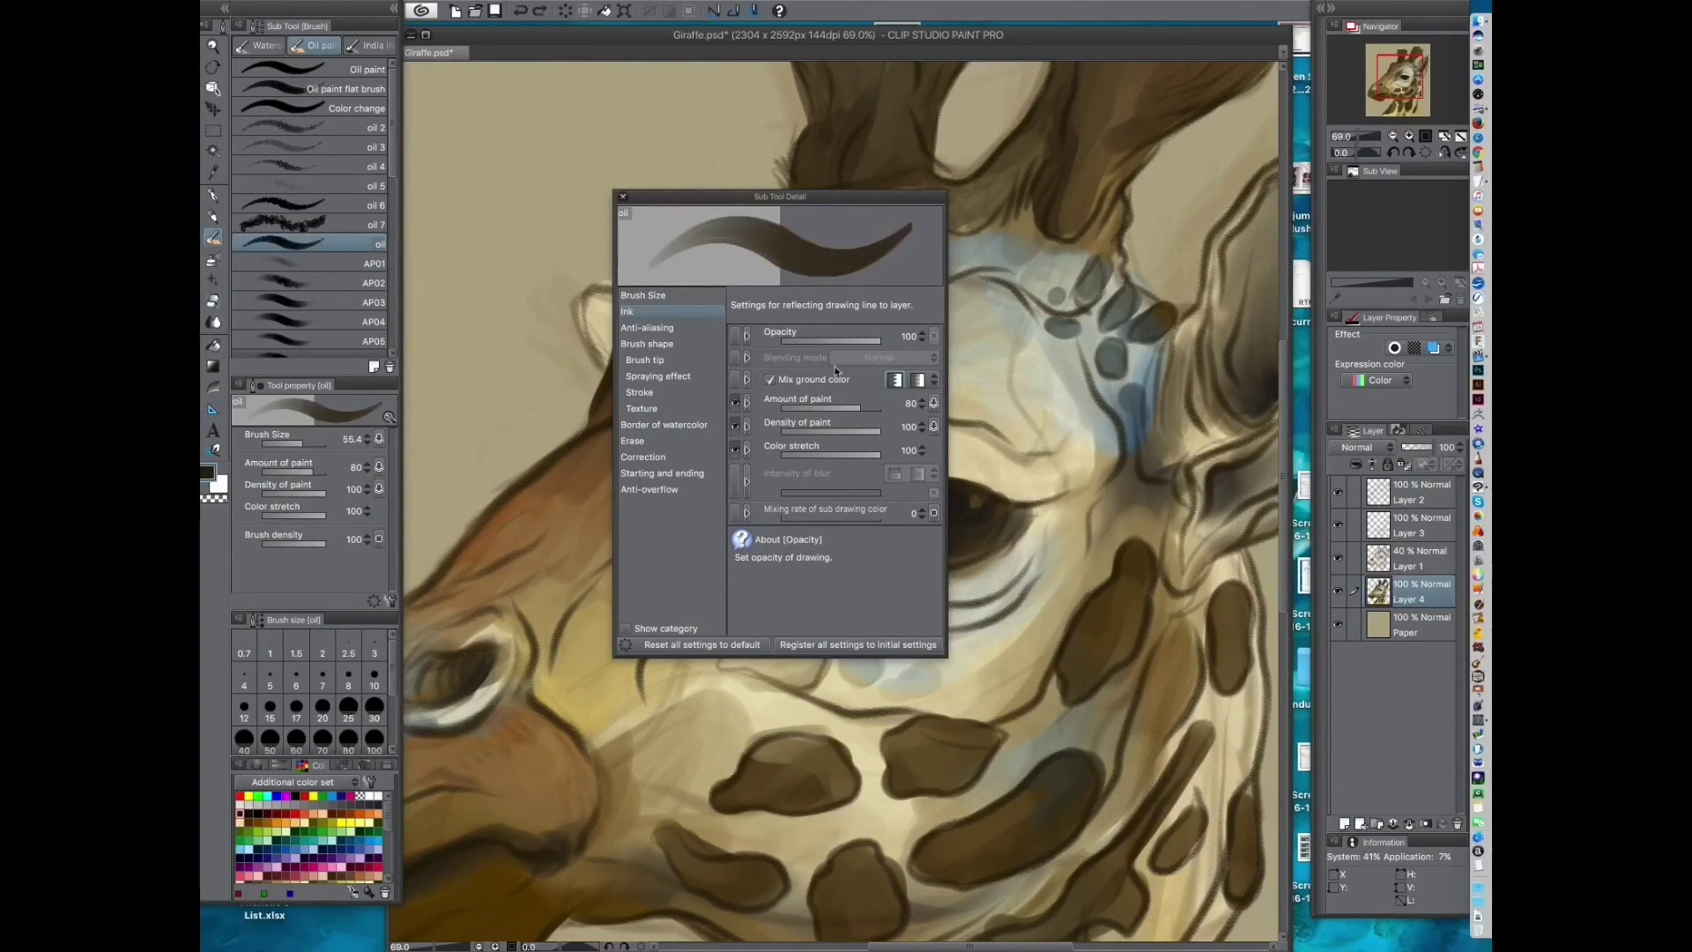
click(623, 197)
Step: Paint short dark hairs along the brow, extending them down toward the nose
drag(821, 460, 901, 343)
drag(828, 418, 724, 533)
mouse_move(768, 466)
mouse_down()
mouse_move(779, 561)
mouse_move(717, 542)
mouse_up()
mouse_move(754, 570)
mouse_down()
mouse_move(690, 552)
mouse_move(759, 551)
mouse_up()
Step: Switch to the oil 3 brush and mix a golden brown from a tone sampled on the snout
scroll(308, 147, down, 1)
click(308, 134)
mouse_move(798, 458)
mouse_down()
mouse_move(870, 374)
mouse_move(710, 614)
mouse_up()
key(super+z)
mouse_move(809, 646)
mouse_down()
mouse_move(793, 585)
mouse_move(881, 496)
mouse_up()
alt+click(649, 576)
double_click(207, 473)
click(853, 255)
click(952, 421)
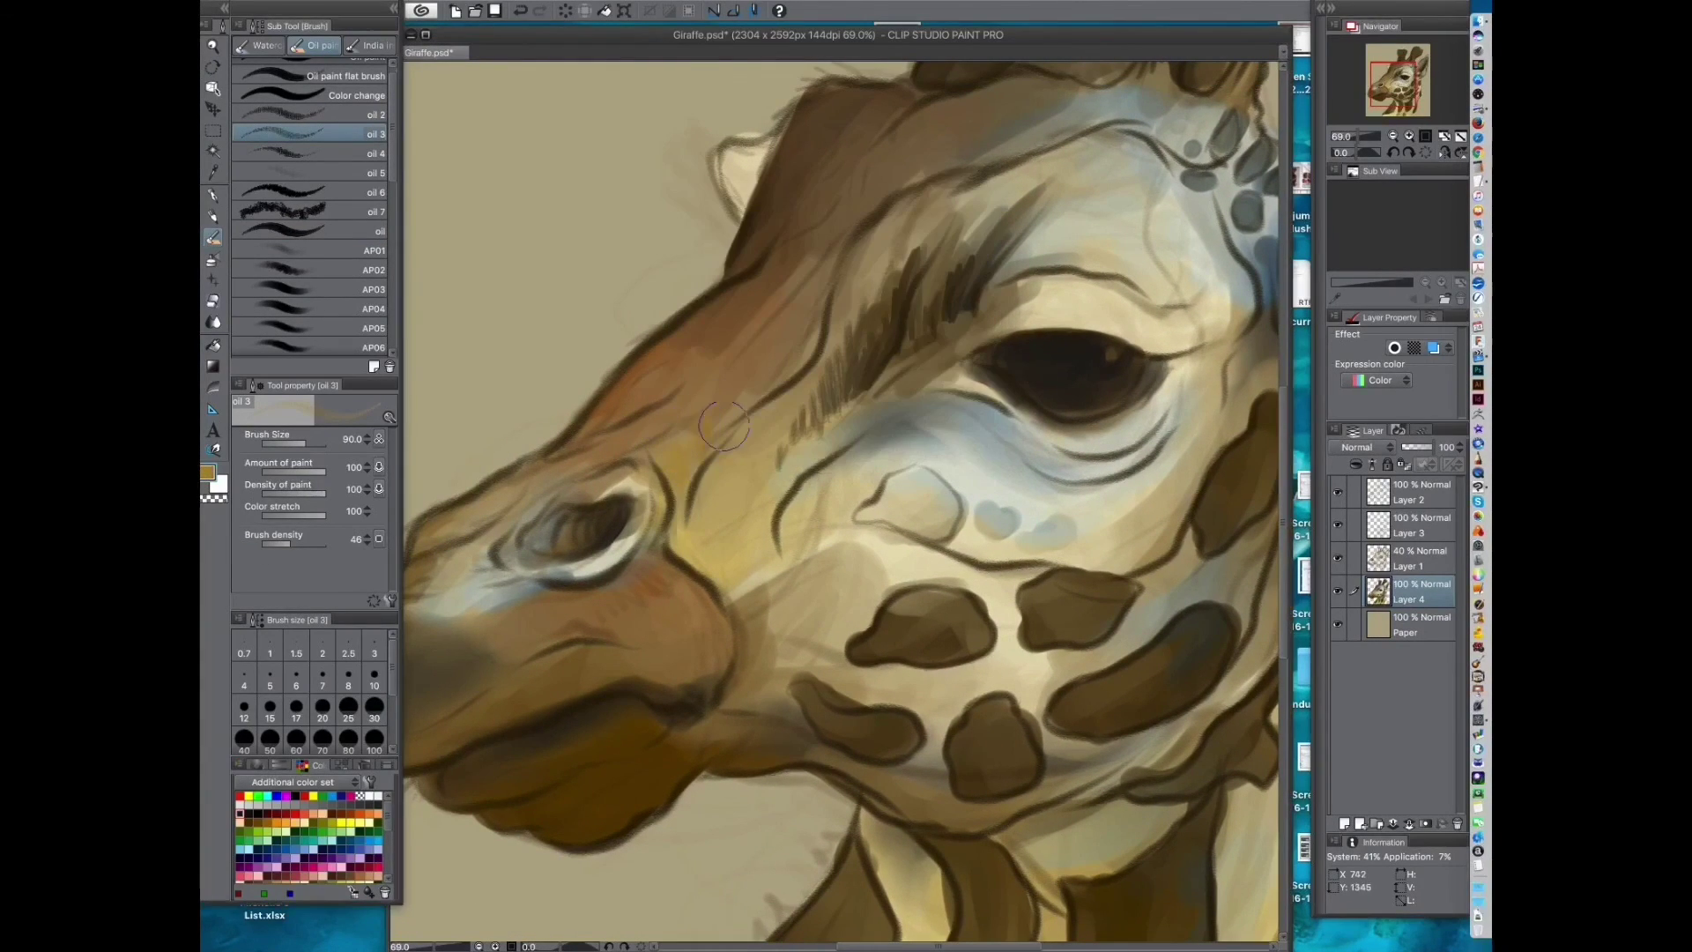
Step: Brush golden-brown streaks over the face between the nostril and the eye, and sample the pale cheek colour
drag(688, 479, 732, 473)
drag(827, 492, 798, 449)
mouse_move(690, 449)
mouse_down()
mouse_move(679, 551)
mouse_move(801, 473)
mouse_up()
alt+click(868, 538)
drag(745, 511, 788, 604)
mouse_move(780, 599)
mouse_down()
mouse_move(734, 501)
mouse_move(785, 444)
mouse_move(813, 582)
mouse_move(768, 487)
mouse_up()
key(super+z)
key(super+z)
Step: Brush light textured hair strokes around the cheek, the nostril and the corner of the mouth
drag(798, 398, 800, 461)
drag(1016, 522, 955, 476)
drag(707, 457, 723, 494)
drag(936, 567, 1003, 732)
drag(804, 509, 883, 529)
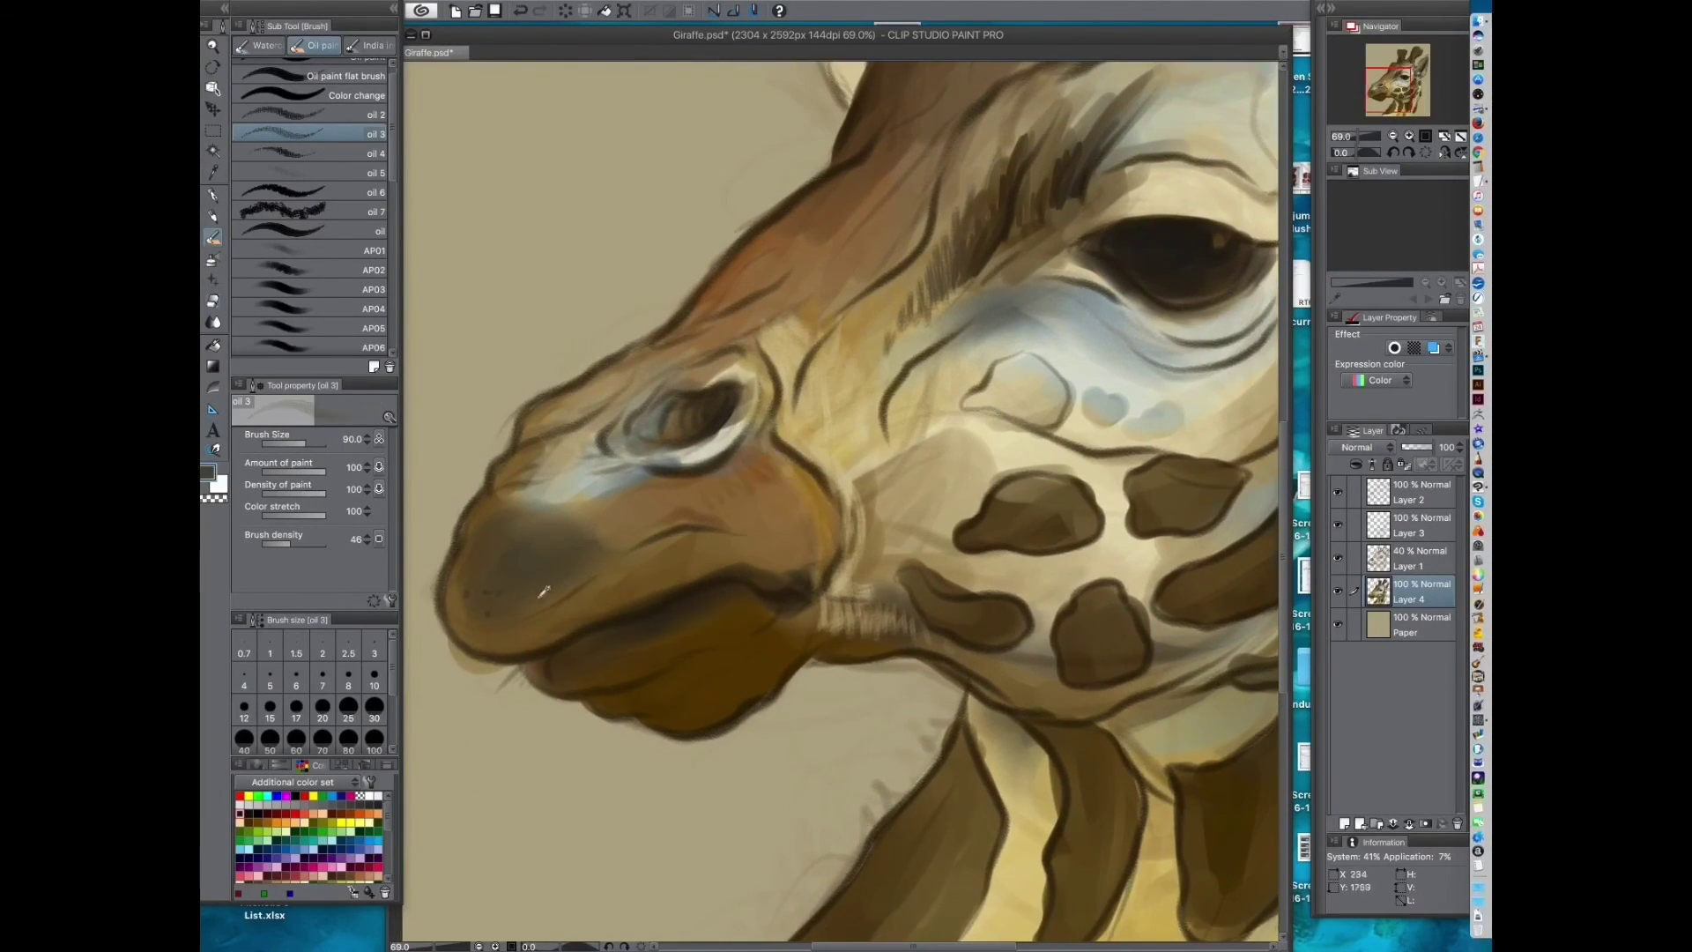
Step: Brush short hairs over the muzzle between the nostril, the upper lip and the corner of the mouth
drag(779, 459, 776, 435)
drag(644, 460, 622, 480)
alt+click(849, 449)
drag(805, 474, 857, 440)
mouse_move(581, 564)
mouse_down()
mouse_move(592, 584)
mouse_move(648, 557)
mouse_up()
drag(723, 494, 727, 531)
mouse_move(780, 486)
mouse_down()
mouse_move(787, 516)
mouse_move(842, 529)
mouse_up()
drag(813, 526, 832, 500)
drag(664, 444, 668, 485)
mouse_move(793, 487)
mouse_down()
mouse_move(801, 514)
mouse_move(785, 467)
mouse_up()
drag(798, 495, 803, 524)
Step: Mix a new shade from a tone sampled near the mouth corner and brush short hairs along both lips
alt+click(802, 523)
double_click(209, 475)
drag(872, 358, 710, 359)
click(945, 424)
drag(800, 498, 806, 530)
mouse_move(759, 508)
mouse_down()
mouse_move(766, 534)
mouse_move(737, 548)
mouse_up()
mouse_move(701, 523)
mouse_down()
mouse_move(708, 557)
mouse_move(650, 567)
mouse_up()
mouse_move(740, 421)
mouse_down()
mouse_move(740, 525)
mouse_move(770, 534)
mouse_up()
Step: Brush pale hairs above the nostril and short dark hairs around the tip of the snout
alt+click(690, 469)
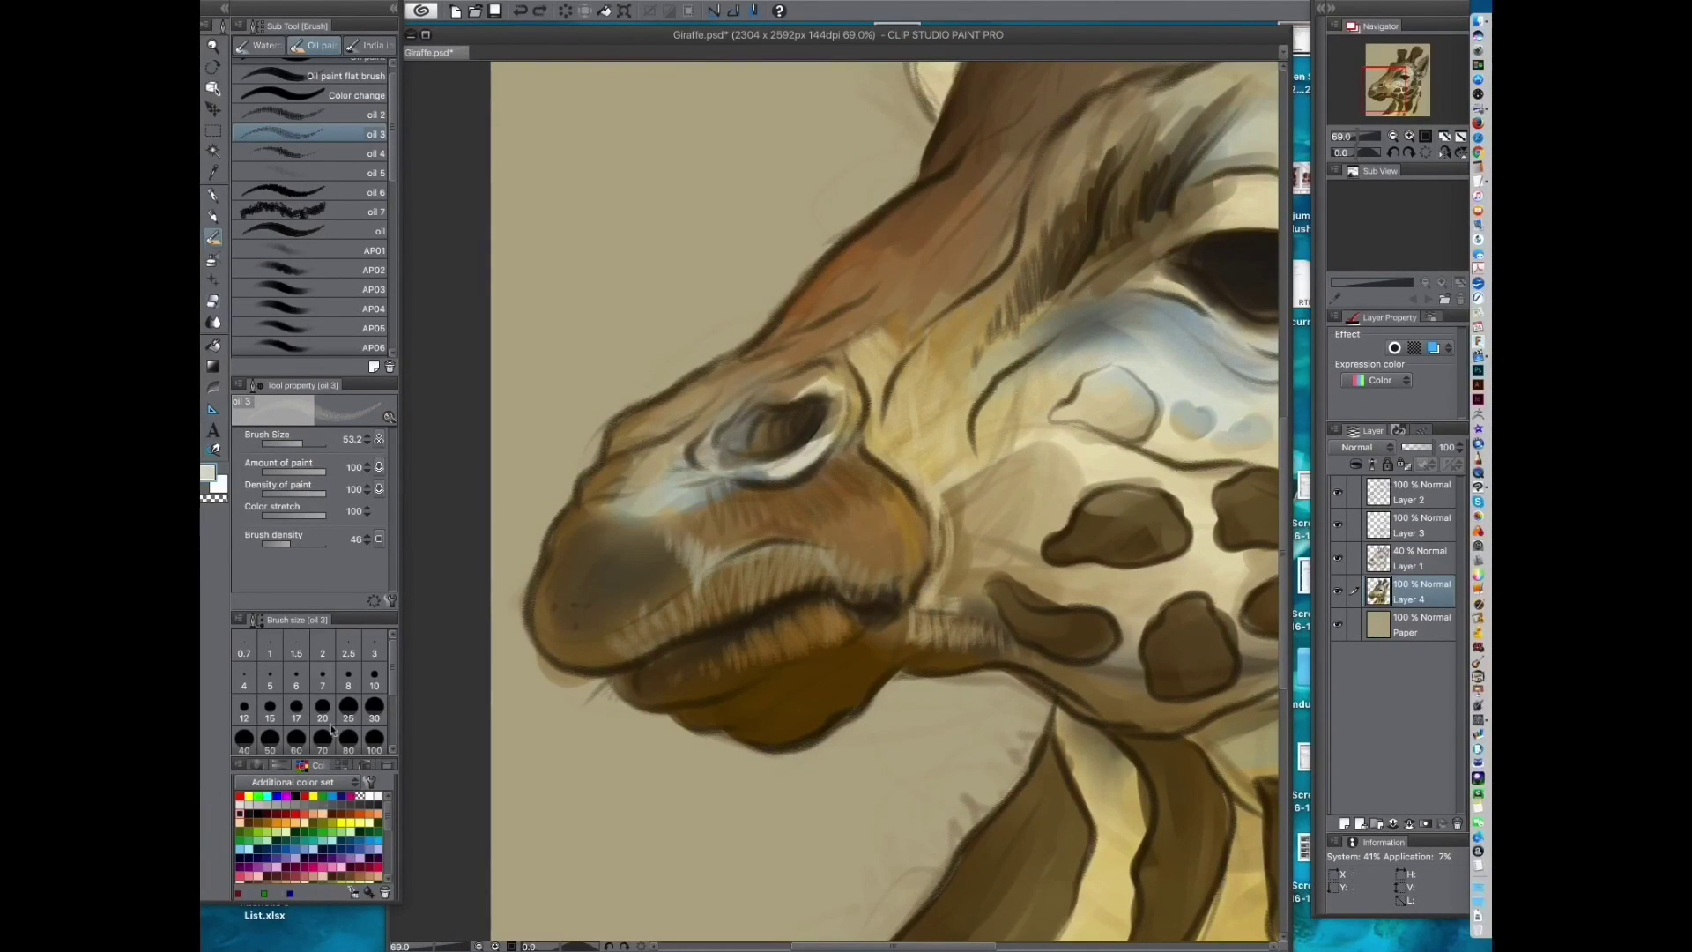
drag(826, 344, 906, 284)
mouse_move(681, 521)
mouse_down()
mouse_move(604, 569)
mouse_move(690, 478)
mouse_up()
drag(584, 487, 555, 557)
drag(552, 546, 572, 615)
drag(598, 604, 605, 626)
mouse_move(663, 507)
mouse_down()
mouse_move(669, 495)
mouse_move(570, 551)
mouse_up()
drag(583, 526, 571, 567)
Step: Sample a dark tone and brush short hairs over the lower lip and chin
alt+click(627, 504)
drag(826, 597, 771, 481)
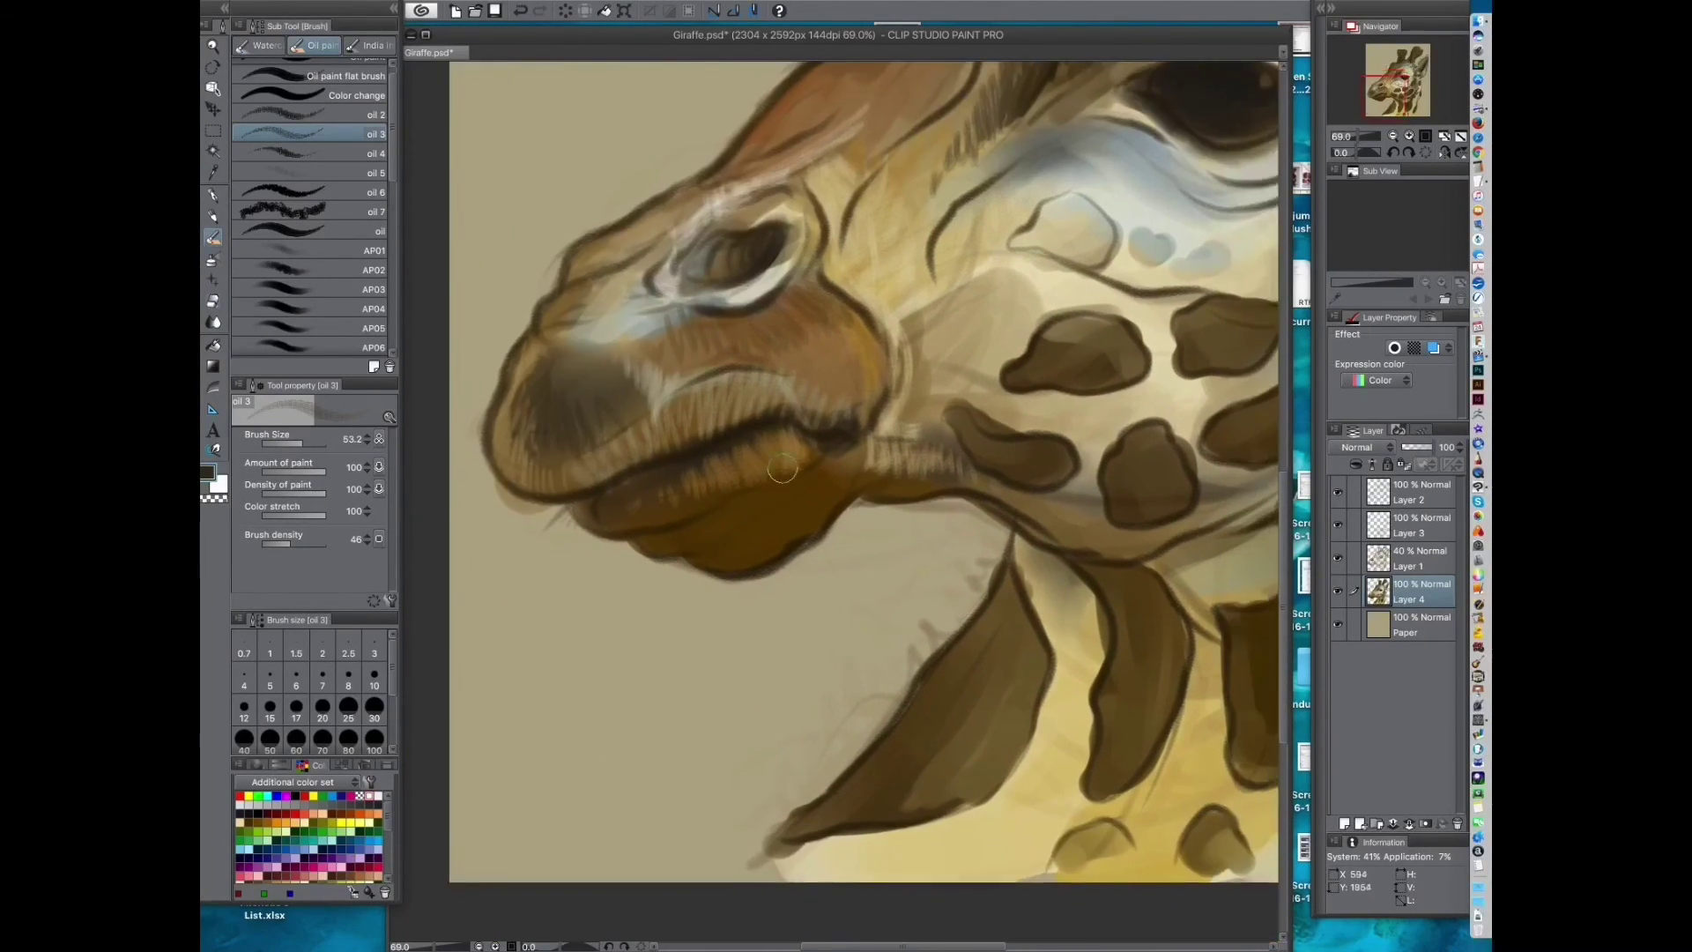
drag(637, 541, 616, 506)
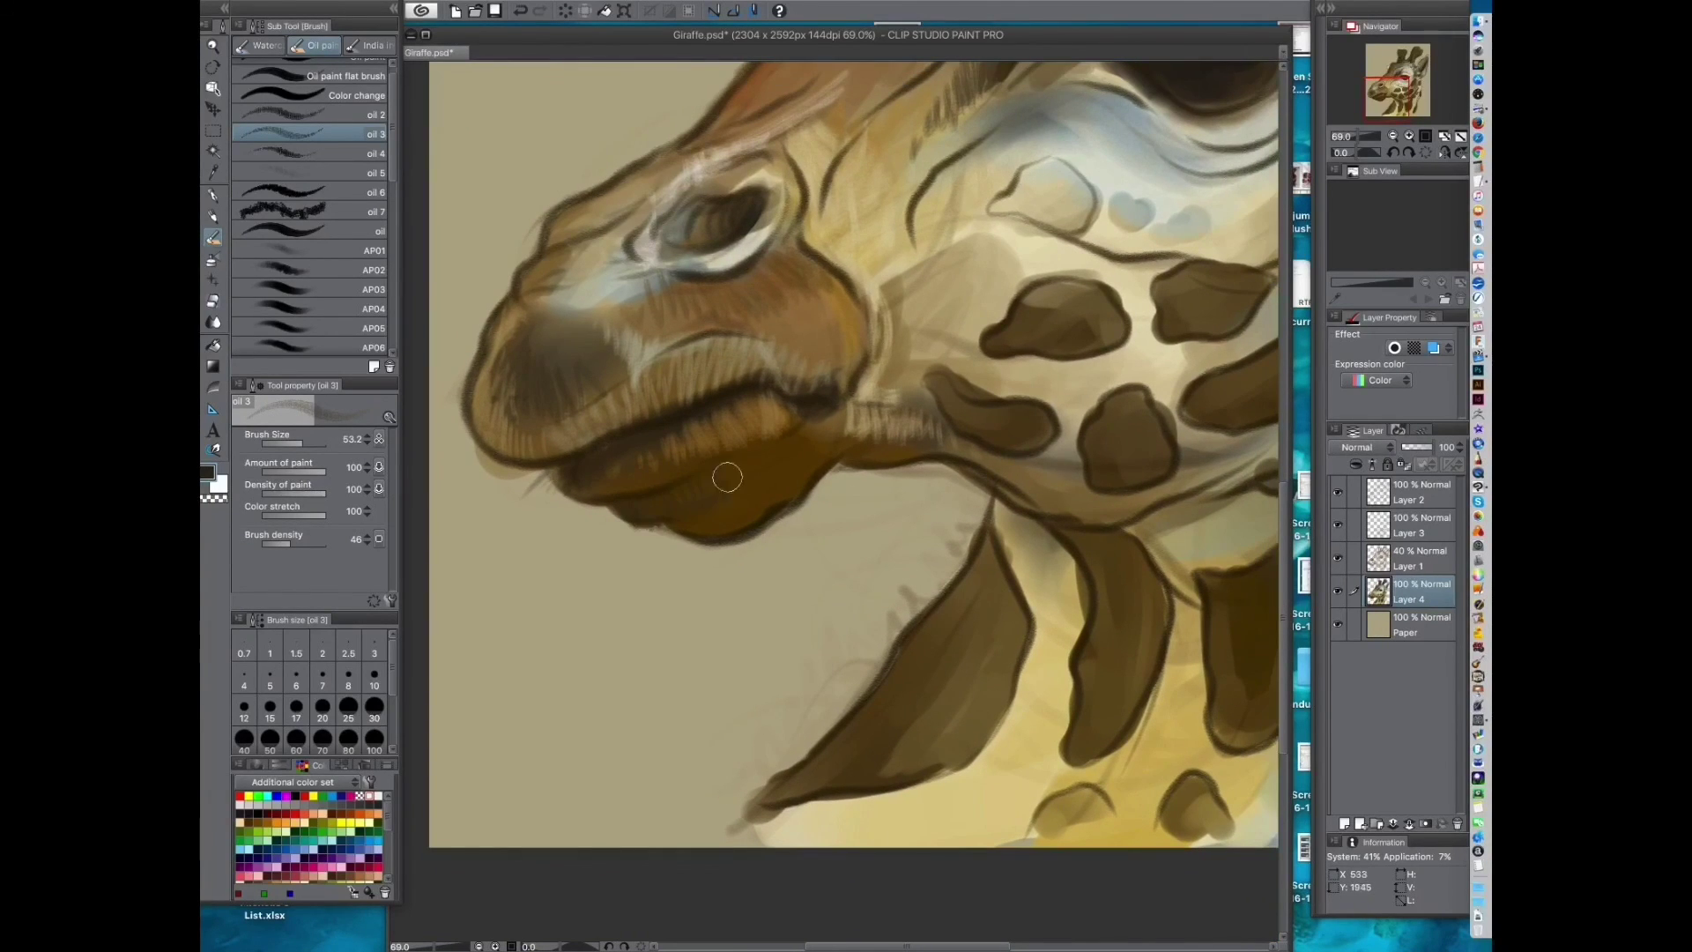
drag(821, 550, 911, 581)
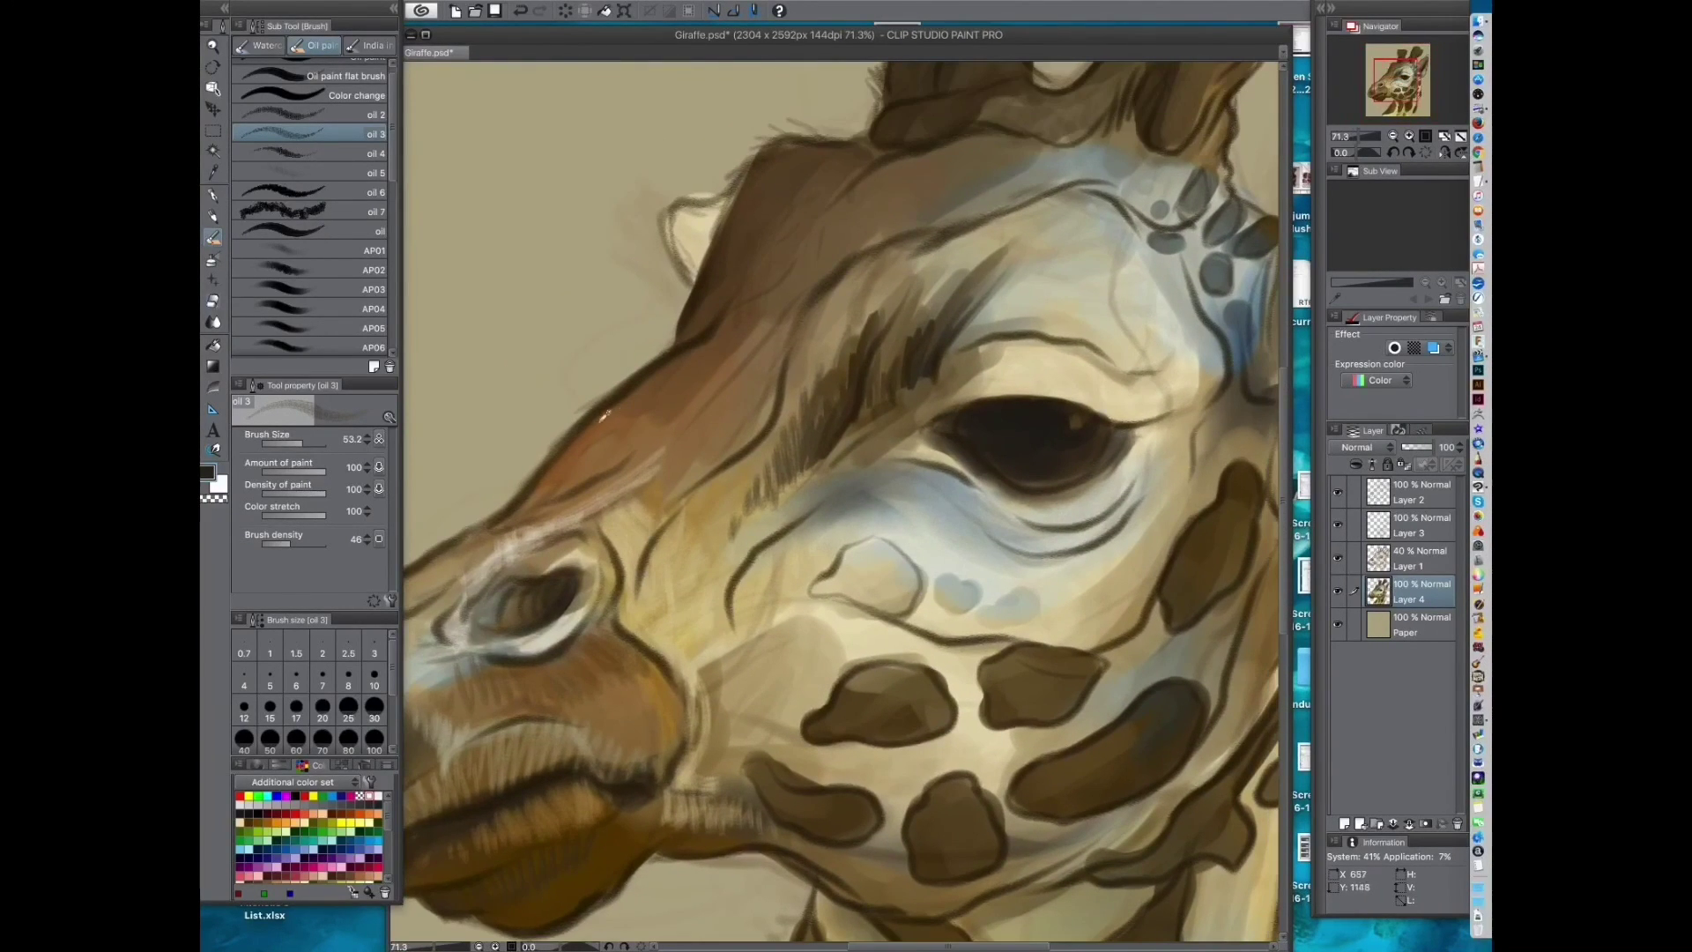
Step: Mix an ochre yellow from a tone sampled on the nose bridge and brush hair streaks along the bridge toward the brow
alt+click(627, 404)
double_click(208, 474)
click(855, 265)
drag(786, 360, 713, 327)
click(952, 422)
drag(655, 417, 745, 337)
mouse_move(685, 404)
mouse_down()
mouse_move(759, 328)
mouse_move(726, 382)
mouse_up()
drag(718, 421, 754, 361)
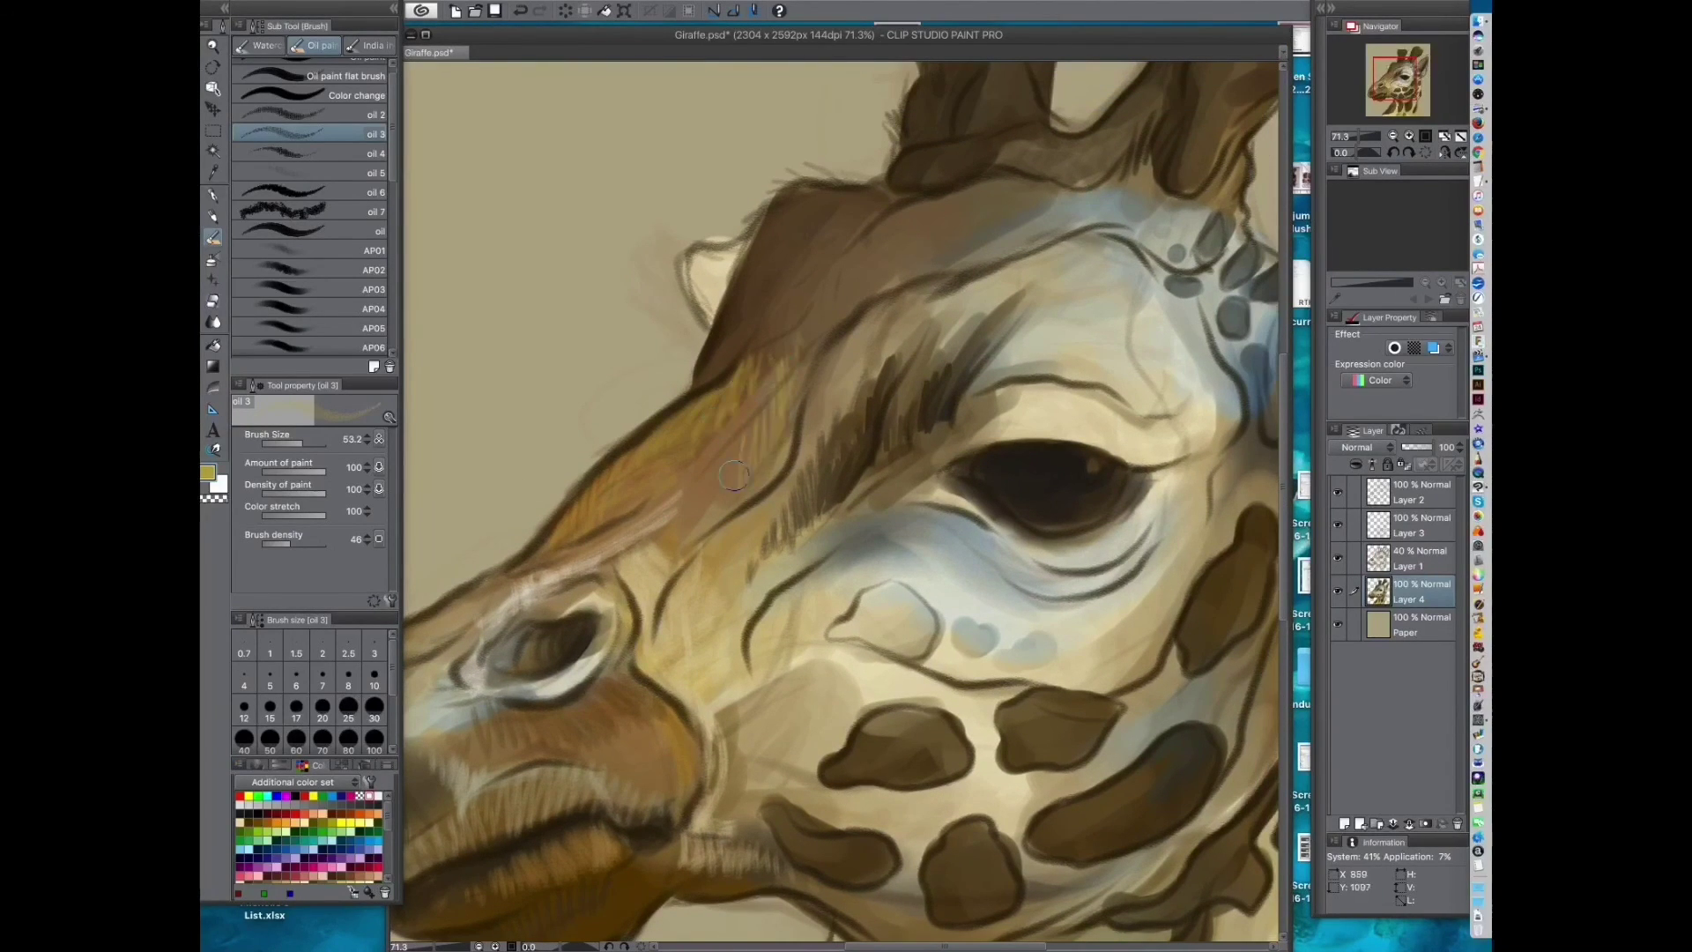
drag(741, 490, 748, 439)
drag(715, 499, 725, 457)
drag(940, 548, 808, 616)
drag(724, 344, 803, 453)
Step: Brush dark brown hairs sampled from the forehead along its front edge, and save the file
alt+click(834, 335)
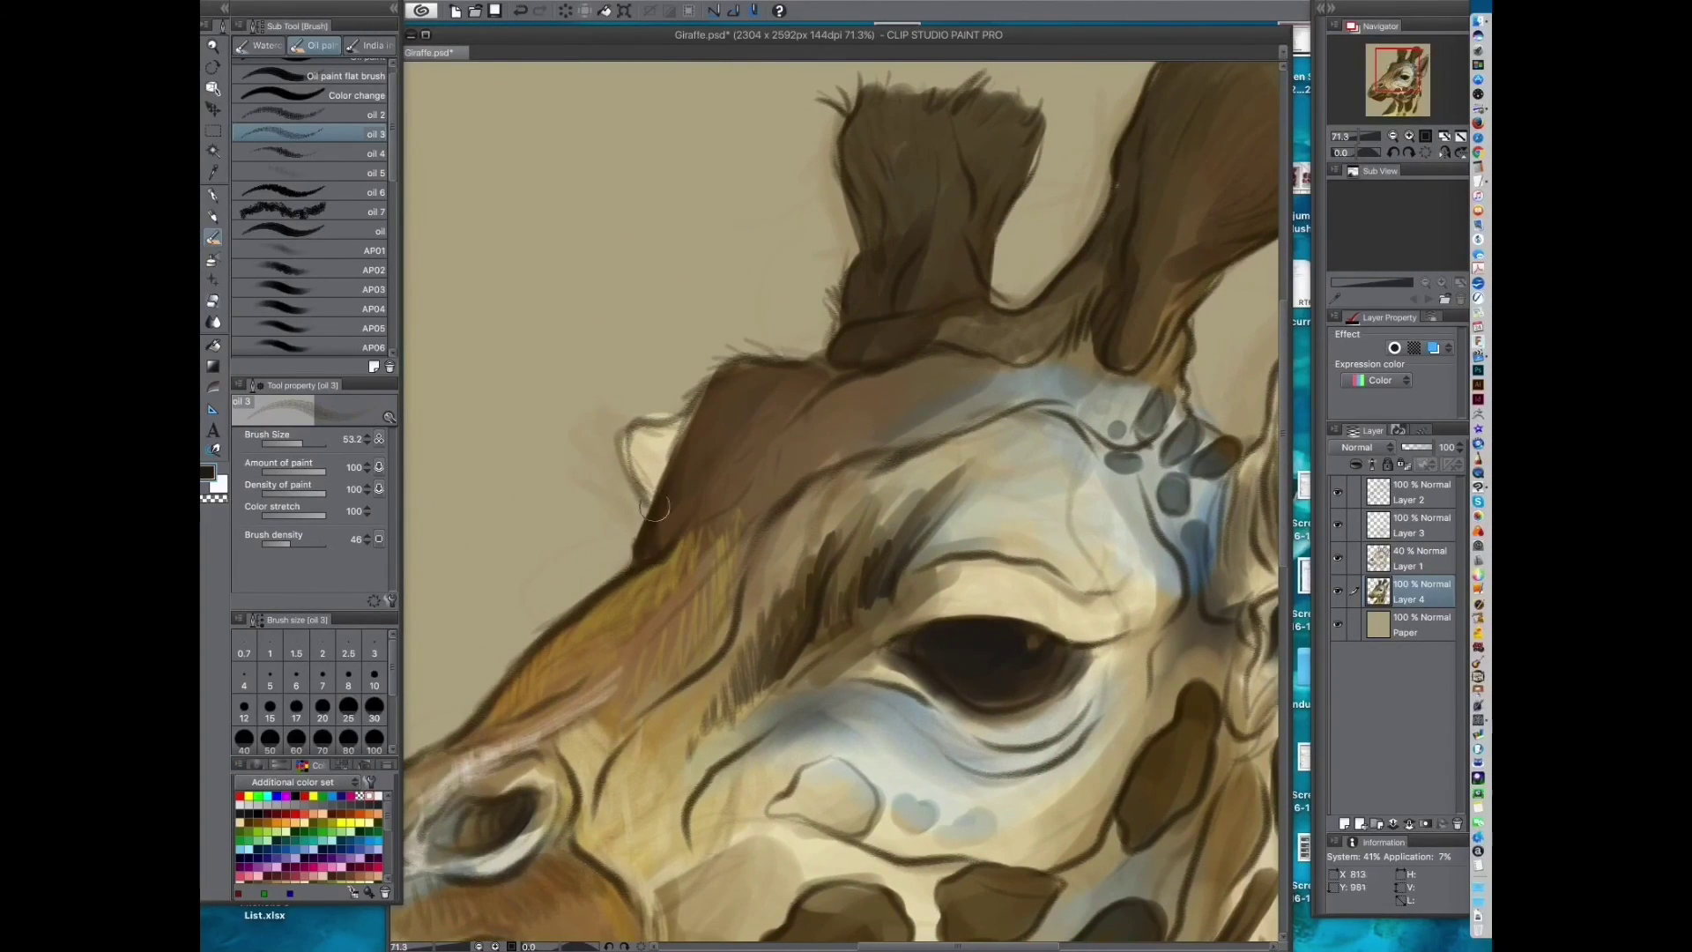
mouse_move(689, 504)
mouse_down()
mouse_move(726, 474)
mouse_move(671, 401)
mouse_move(691, 451)
mouse_up()
scroll(865, 504, down, 5)
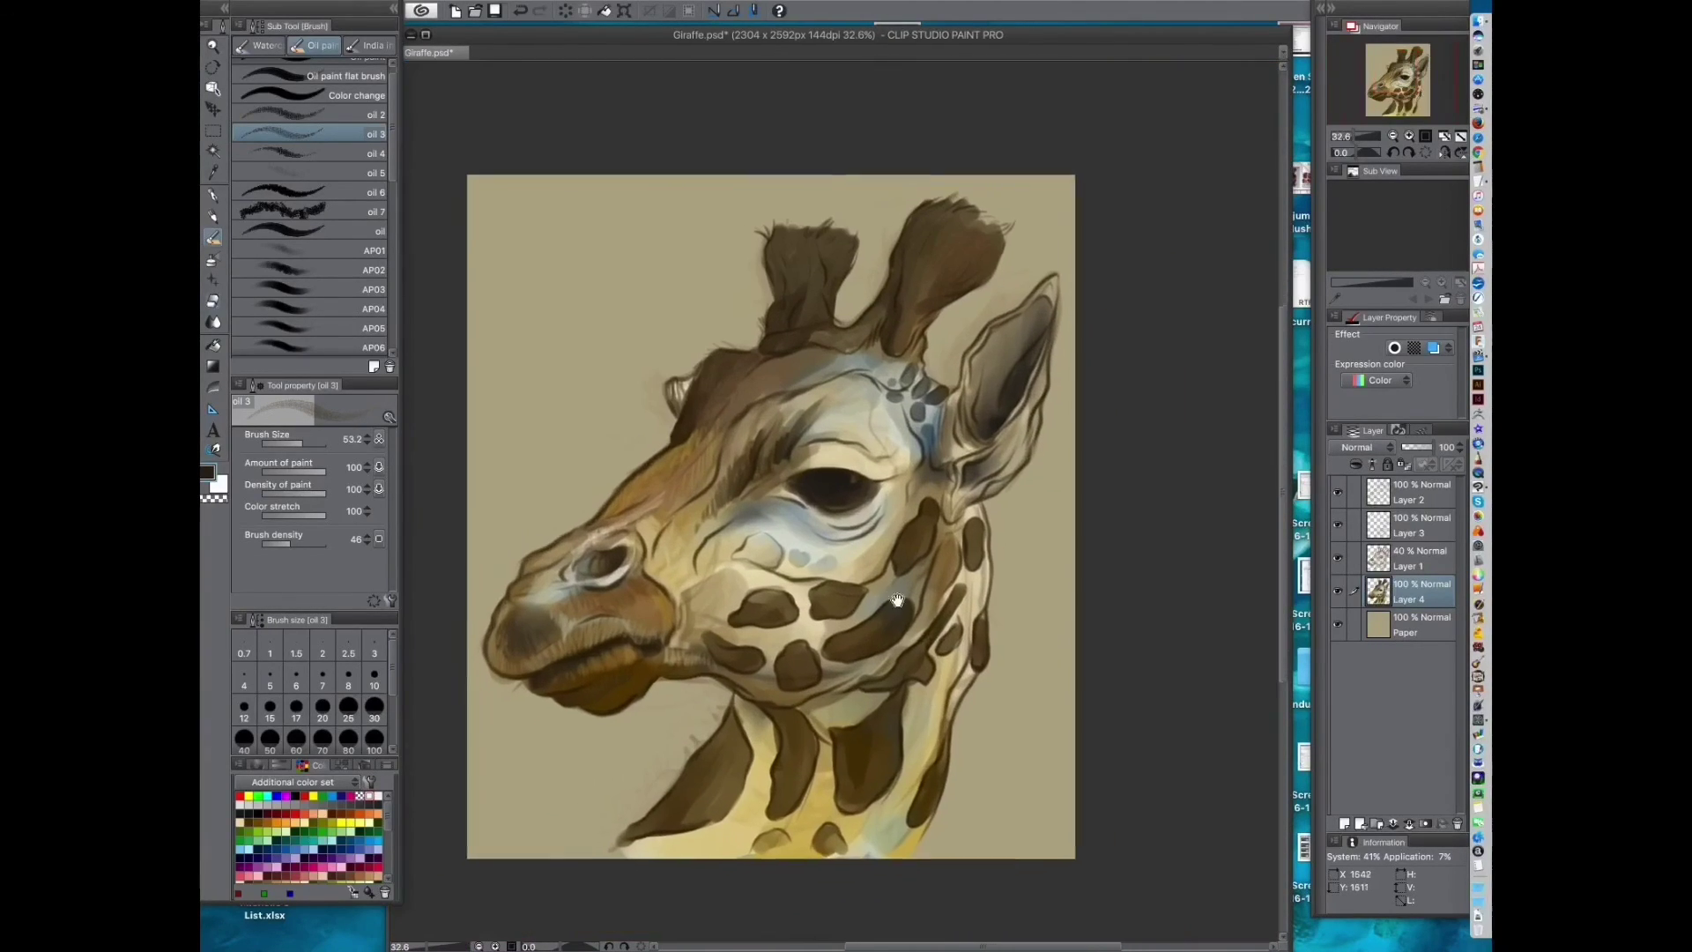
key(super+s)
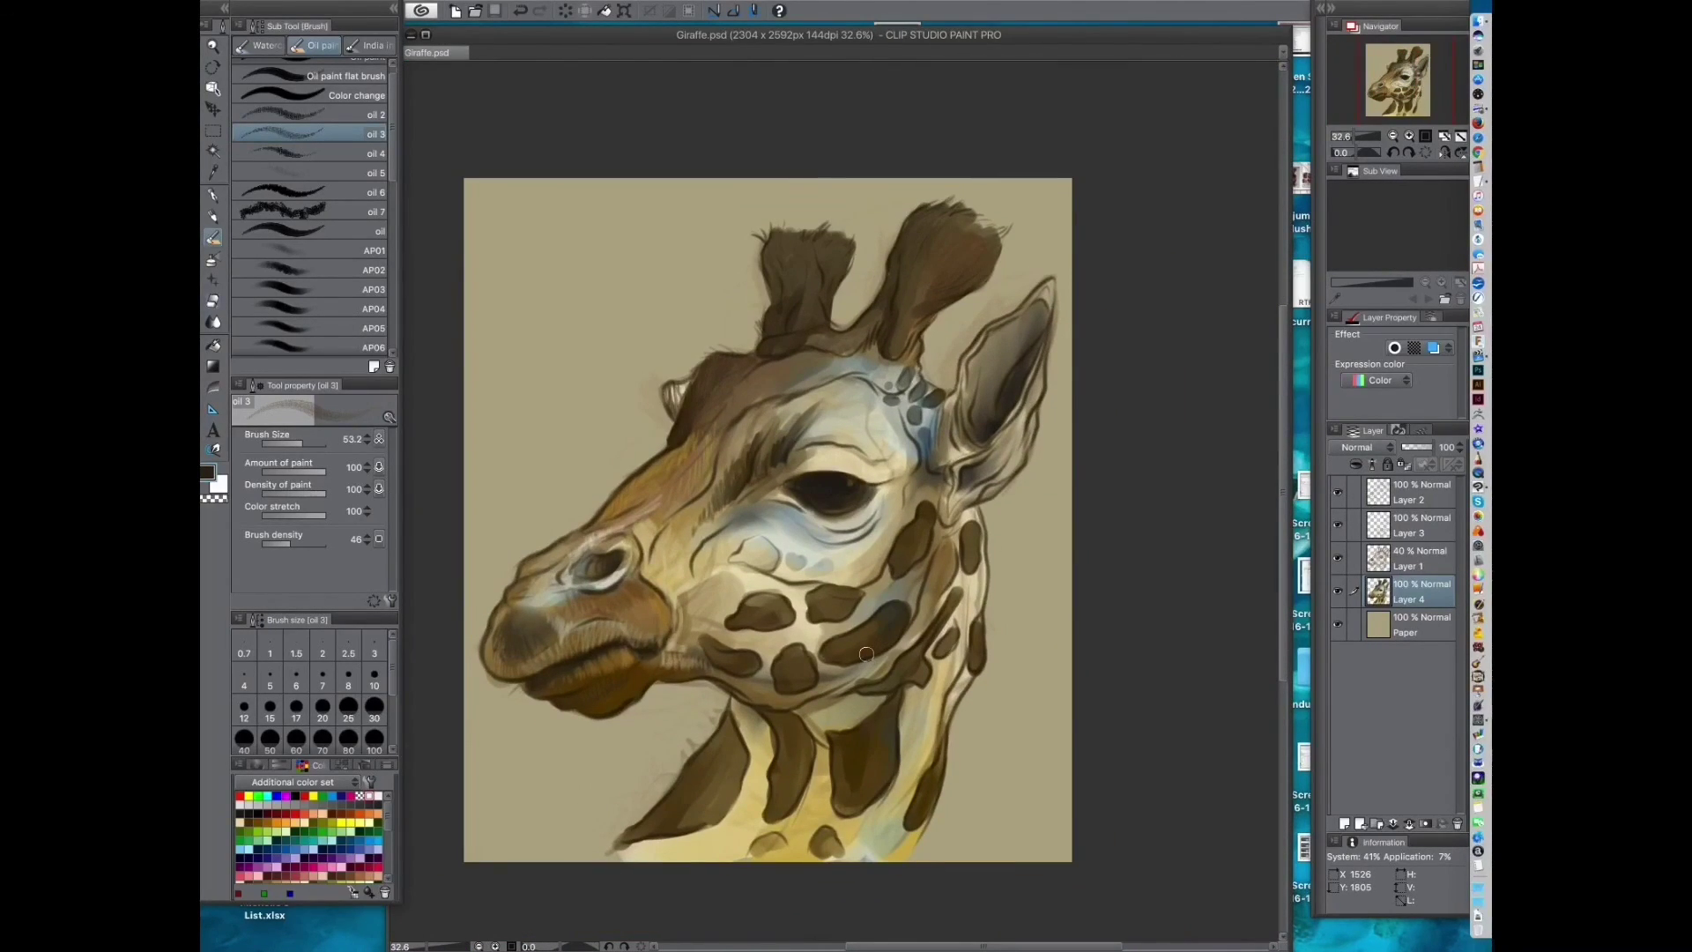
Step: Brush fine hairs inside the base of the ear and along the fold above the upper eyelid
scroll(840, 551, up, 4)
drag(899, 476, 812, 575)
alt+click(978, 522)
mouse_move(973, 554)
mouse_down()
mouse_move(1018, 471)
mouse_move(1069, 438)
mouse_move(1080, 395)
mouse_up()
mouse_move(1001, 509)
mouse_down()
mouse_move(1016, 477)
mouse_move(944, 451)
mouse_move(974, 475)
mouse_up()
alt+click(954, 383)
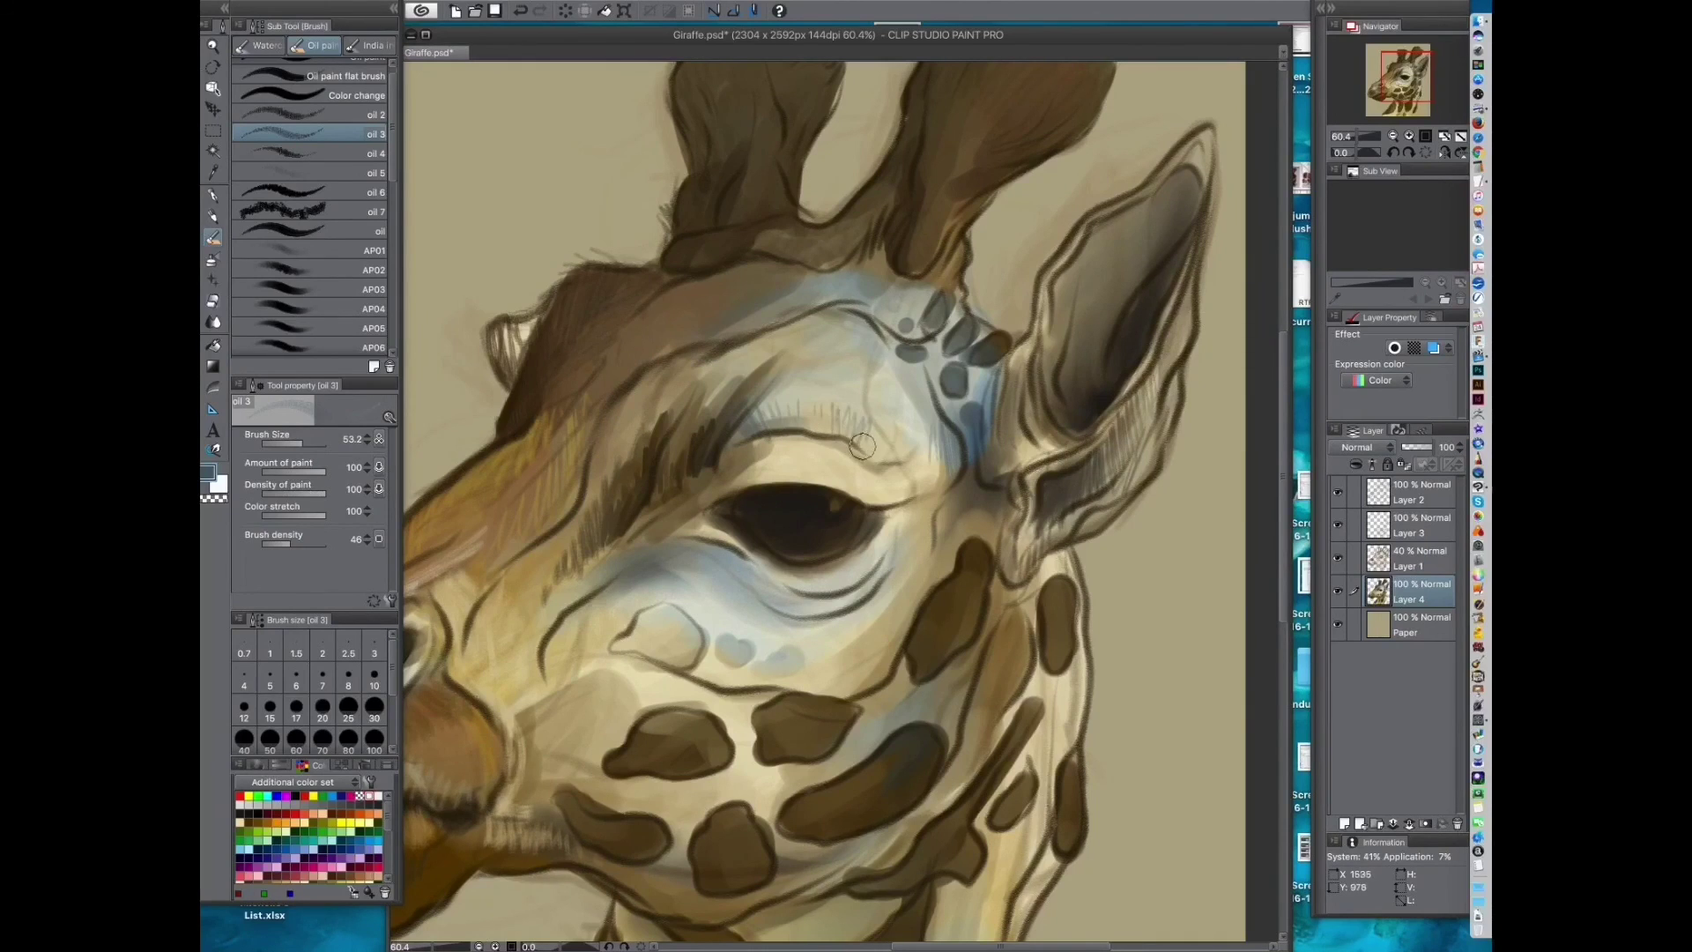
Step: Sample a dark brown from the eye and brush dark hairs over the edges, top and base of the smaller horn
scroll(702, 441, up, 3)
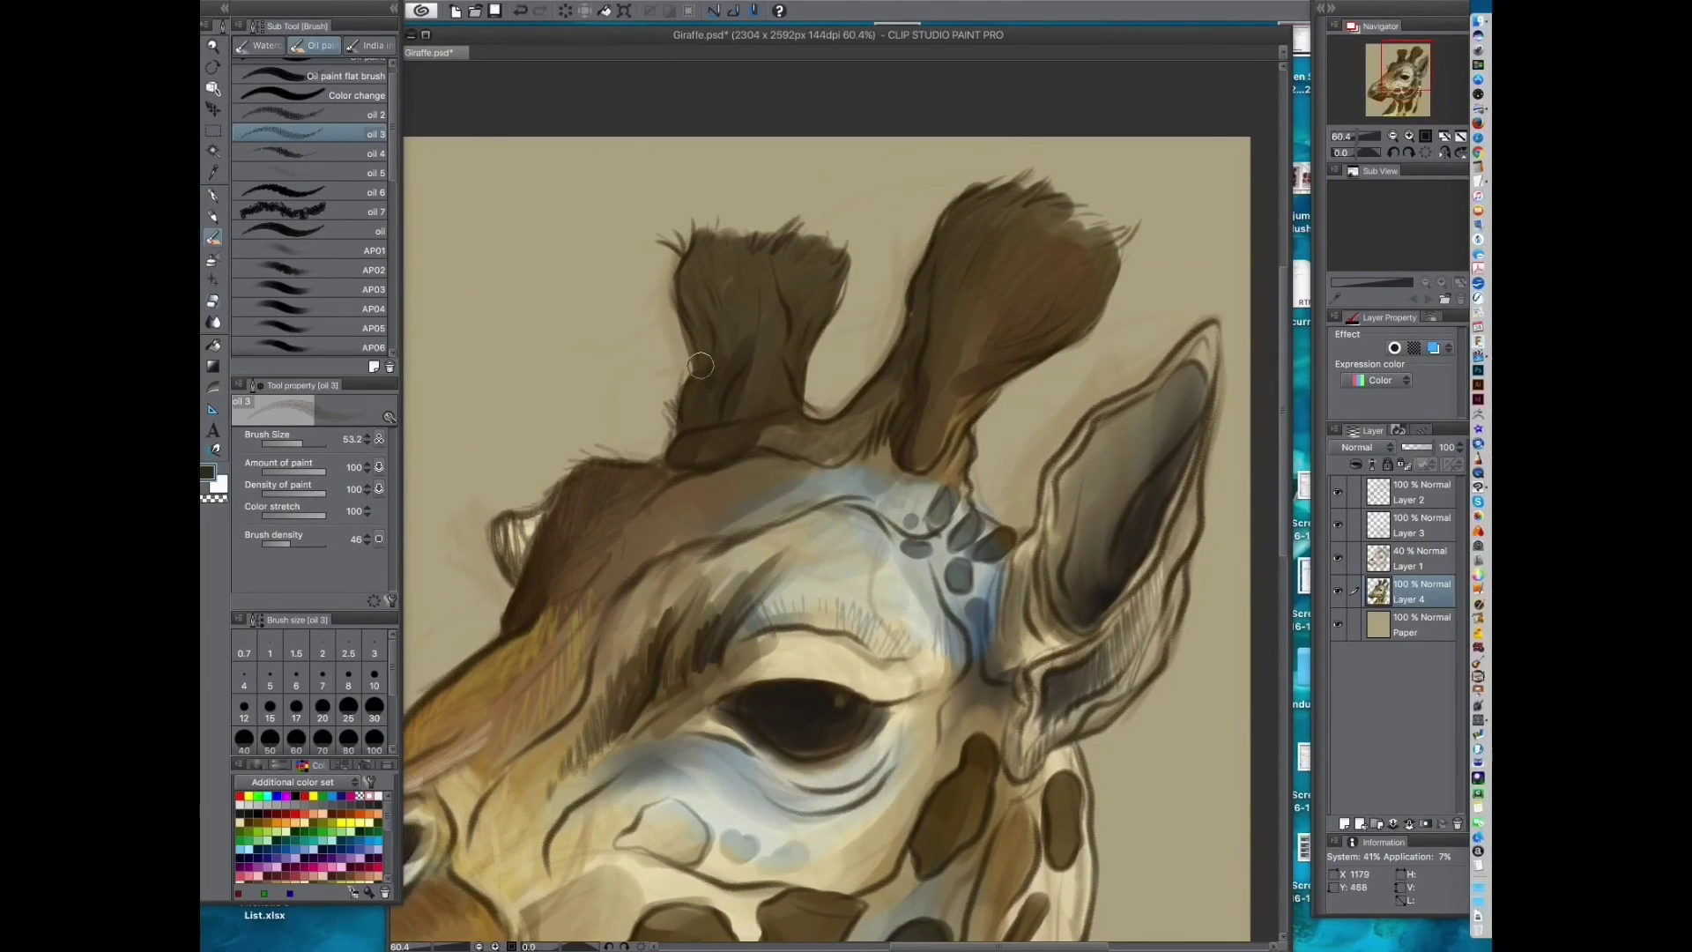
alt+click(802, 702)
drag(687, 445, 703, 437)
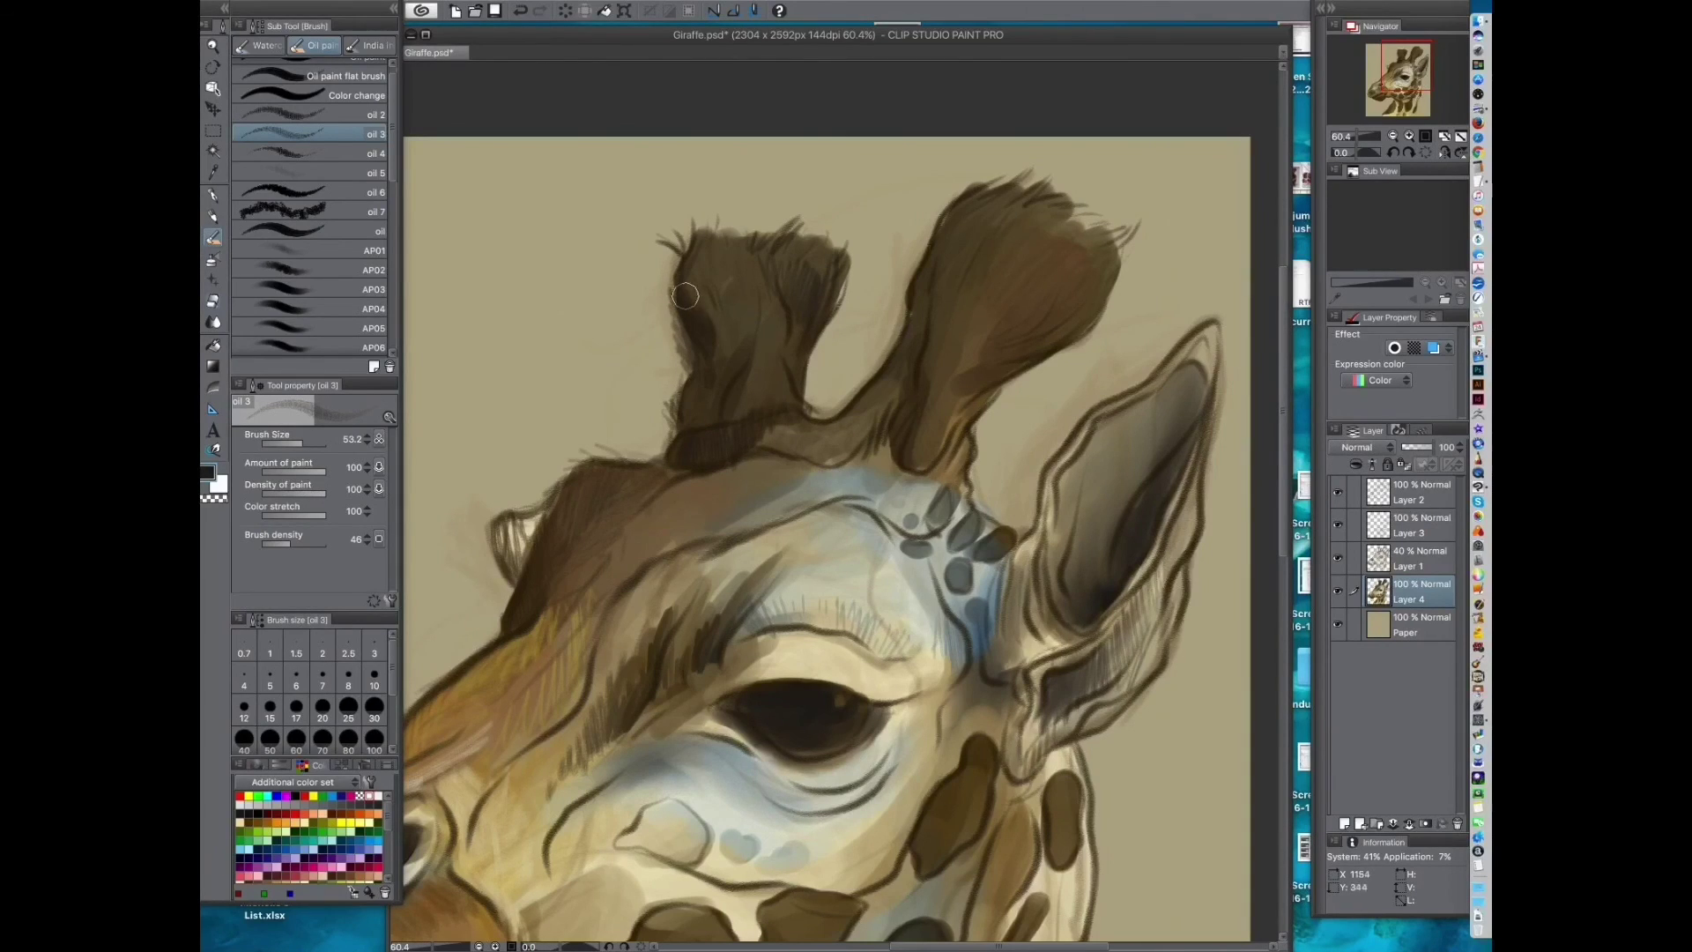
drag(714, 333, 715, 294)
mouse_move(715, 233)
mouse_down()
mouse_move(770, 268)
mouse_move(828, 255)
mouse_up()
drag(767, 506, 770, 440)
drag(784, 289, 798, 333)
drag(774, 372, 773, 388)
Step: Sample the beige background tone, brush light hairs down the middle of the smaller horn, and save the file
alt+click(837, 335)
drag(742, 308, 748, 385)
mouse_move(858, 457)
mouse_down()
mouse_move(831, 502)
mouse_move(831, 489)
mouse_up()
mouse_move(733, 475)
mouse_down()
mouse_move(697, 476)
mouse_move(581, 559)
mouse_move(693, 499)
mouse_up()
scroll(636, 465, down, 3)
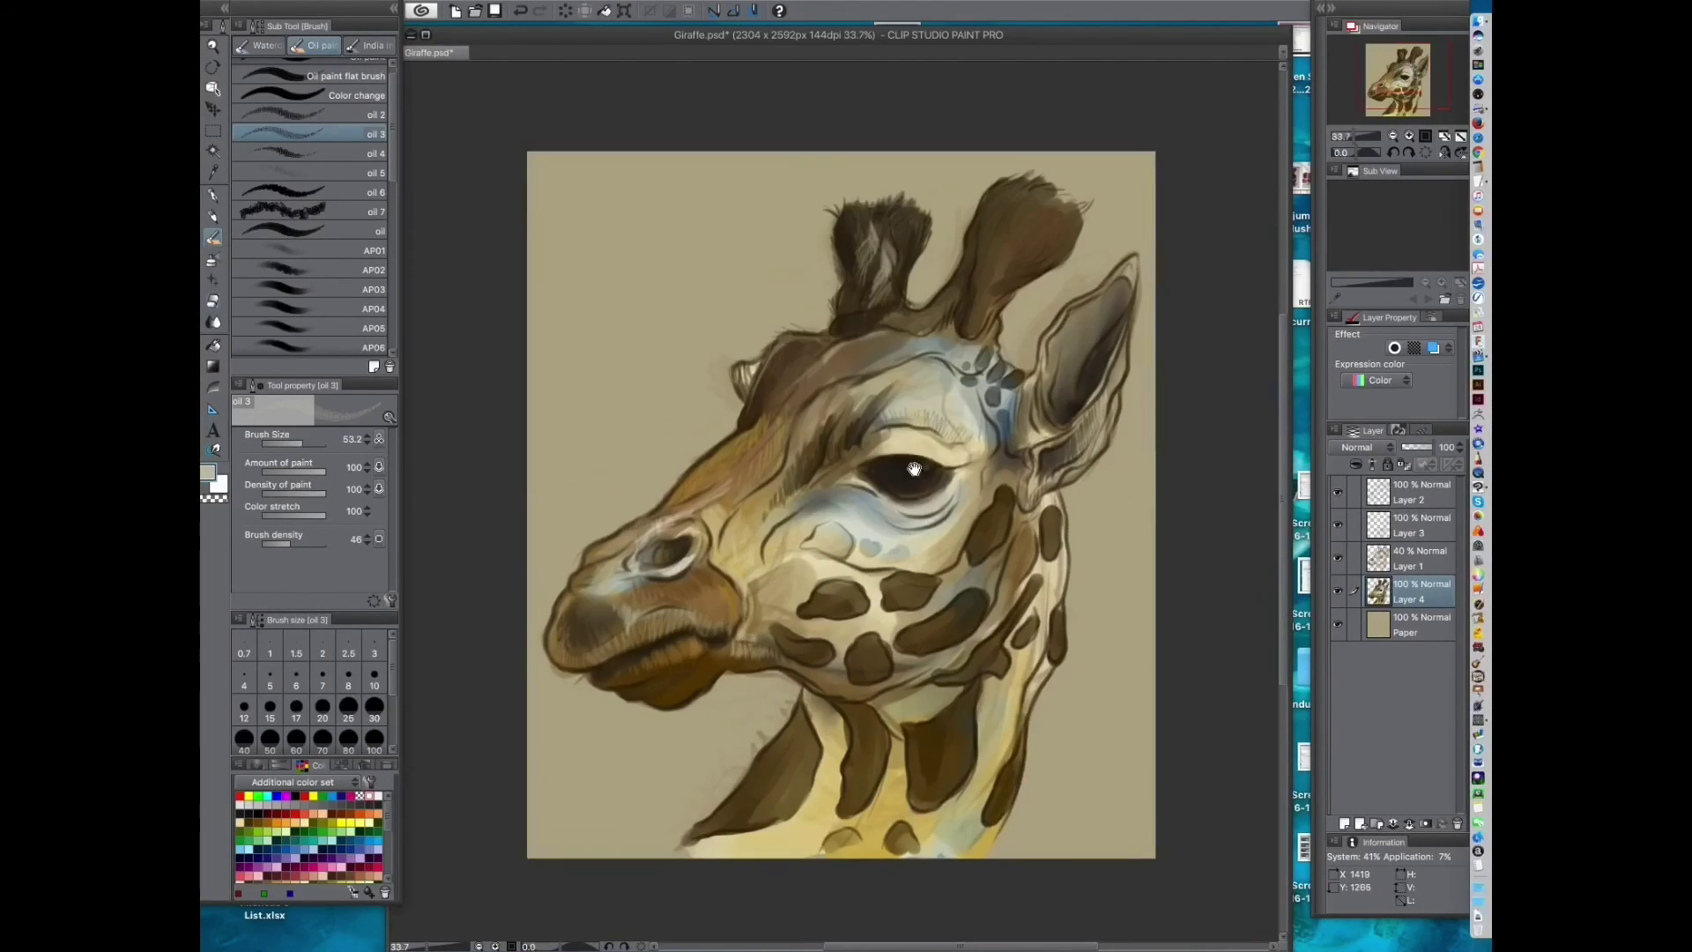
key(ctrl+s)
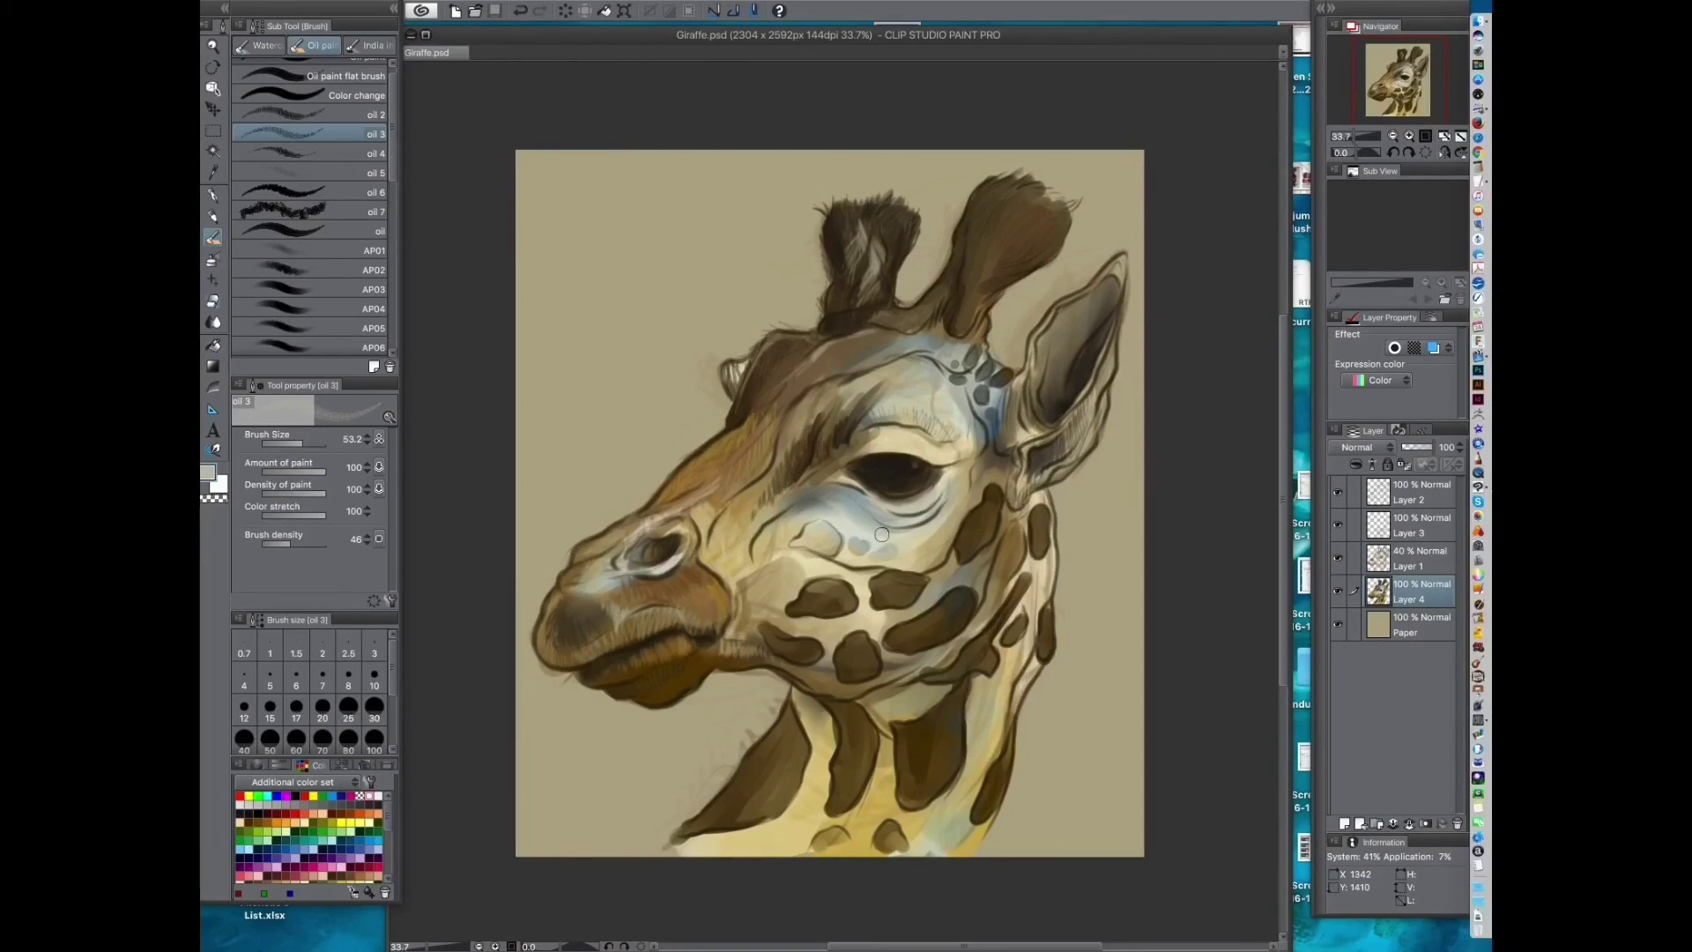
click(1129, 3)
click(1182, 66)
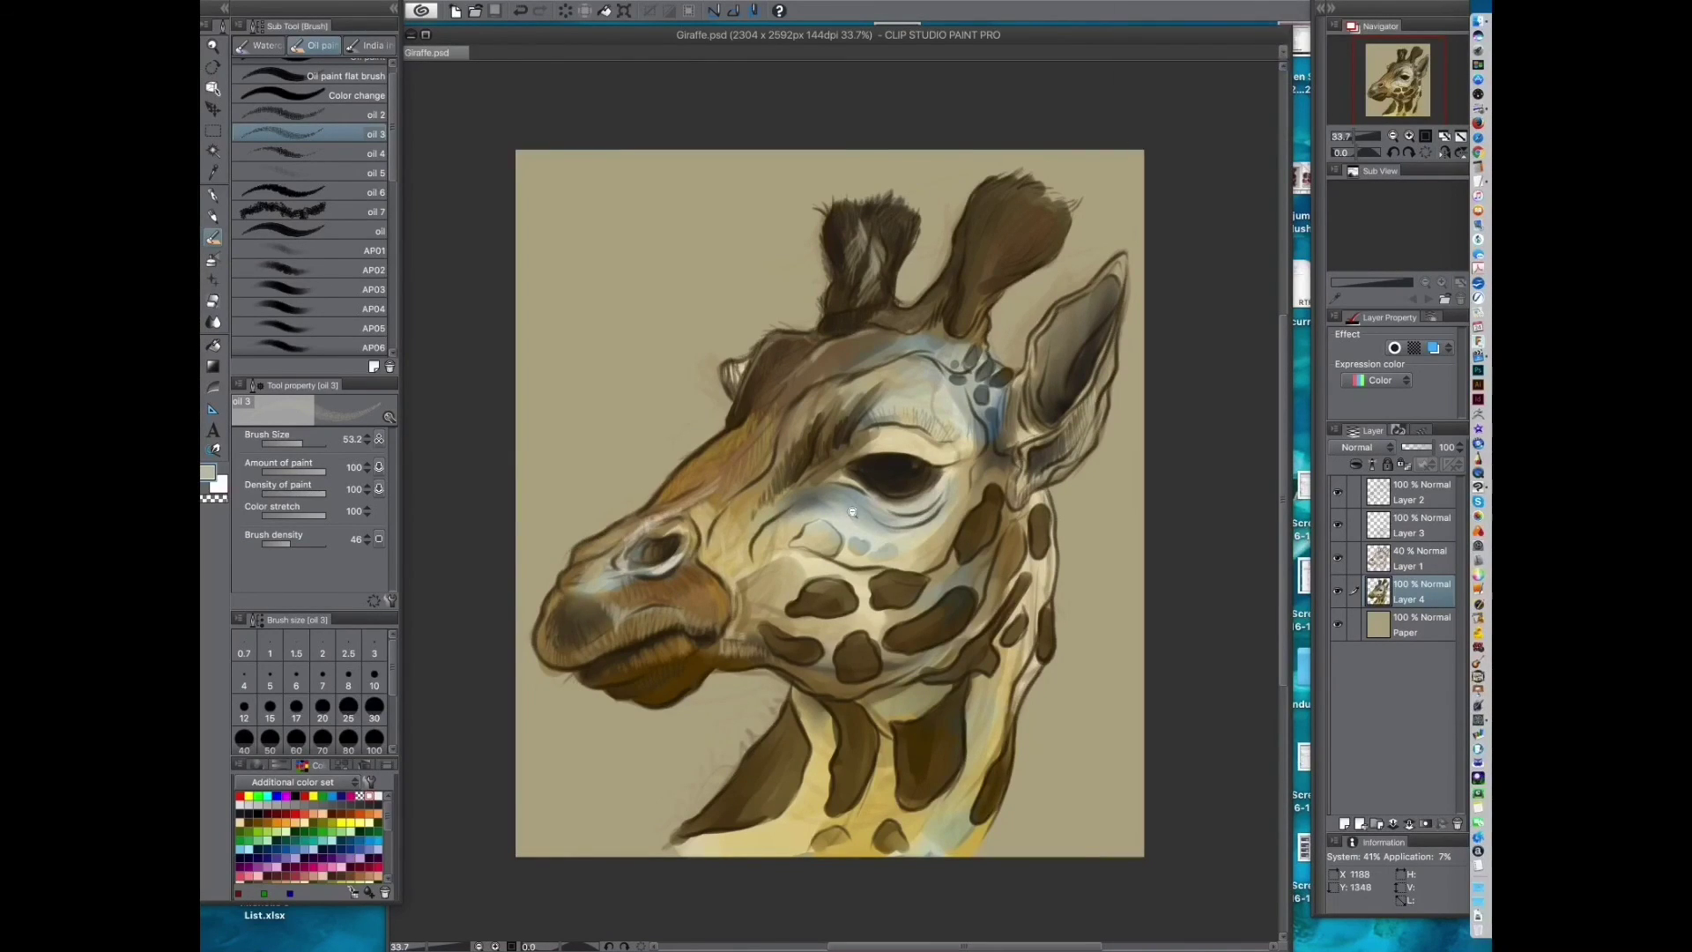
Step: Brush long pale hairs sweeping down the brow ridge from the forehead spots toward the dark brow
scroll(978, 312, up, 3)
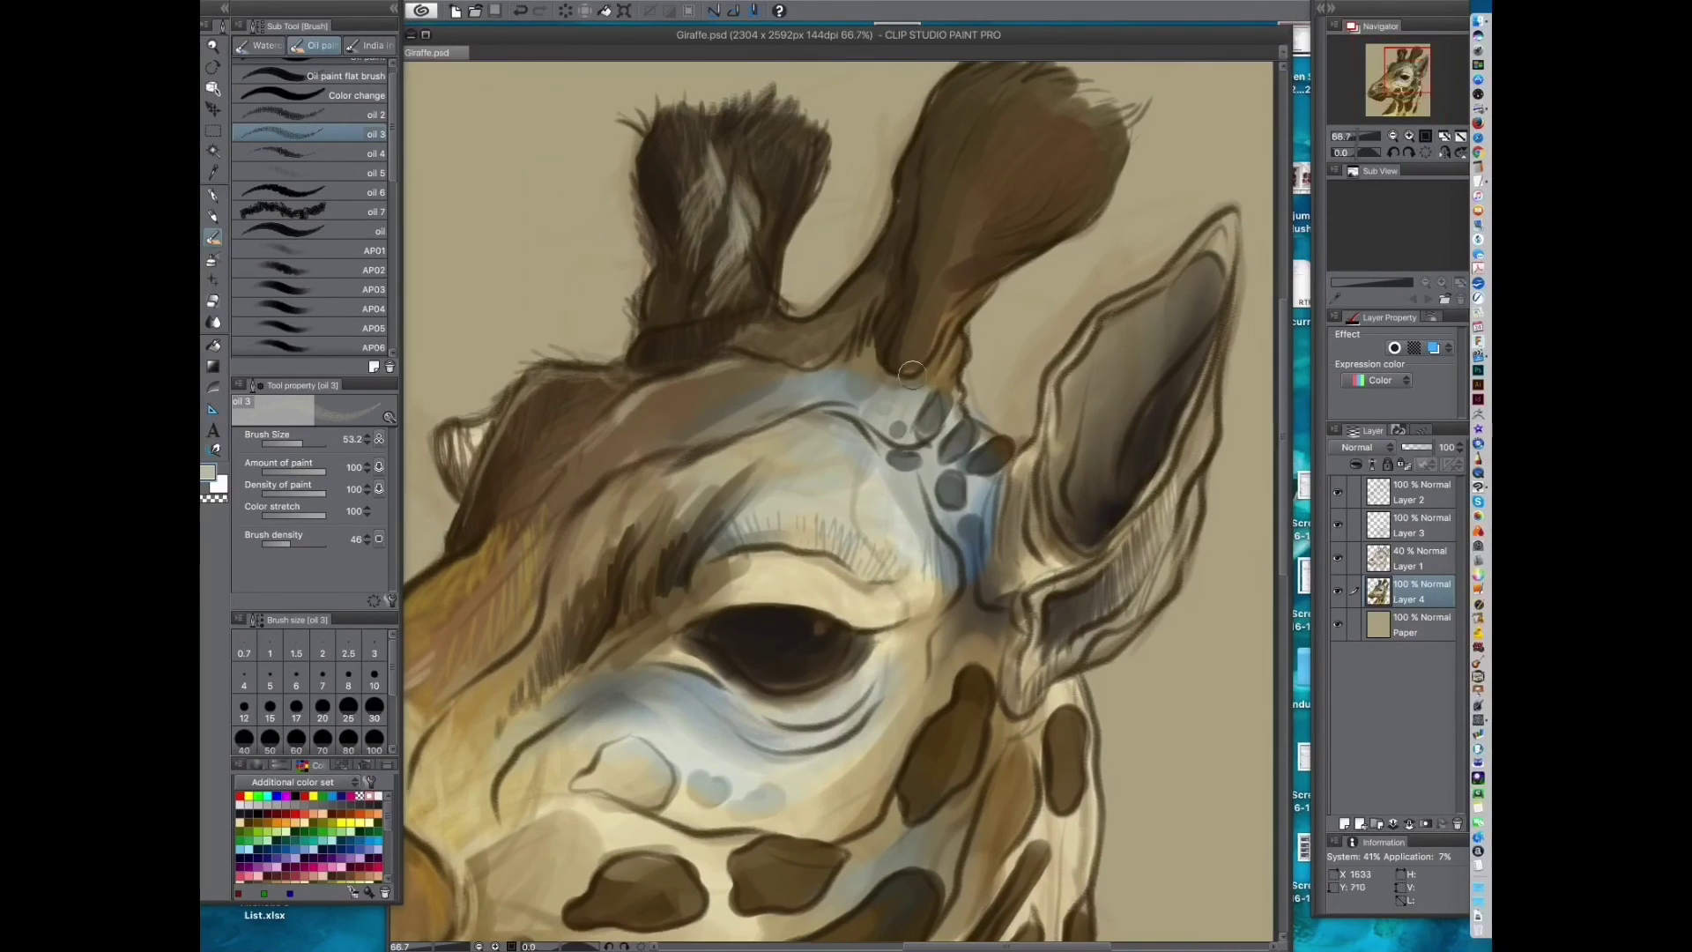
mouse_move(847, 412)
mouse_down()
mouse_move(636, 553)
mouse_move(733, 469)
mouse_move(745, 482)
mouse_up()
drag(879, 364, 779, 453)
key(ctrl+z)
mouse_move(835, 405)
mouse_down()
mouse_move(858, 386)
mouse_move(770, 453)
mouse_up()
mouse_move(851, 410)
mouse_down()
mouse_move(761, 490)
mouse_move(778, 484)
mouse_up()
drag(833, 401, 681, 520)
mouse_move(722, 686)
mouse_down()
mouse_move(661, 683)
mouse_move(729, 642)
mouse_up()
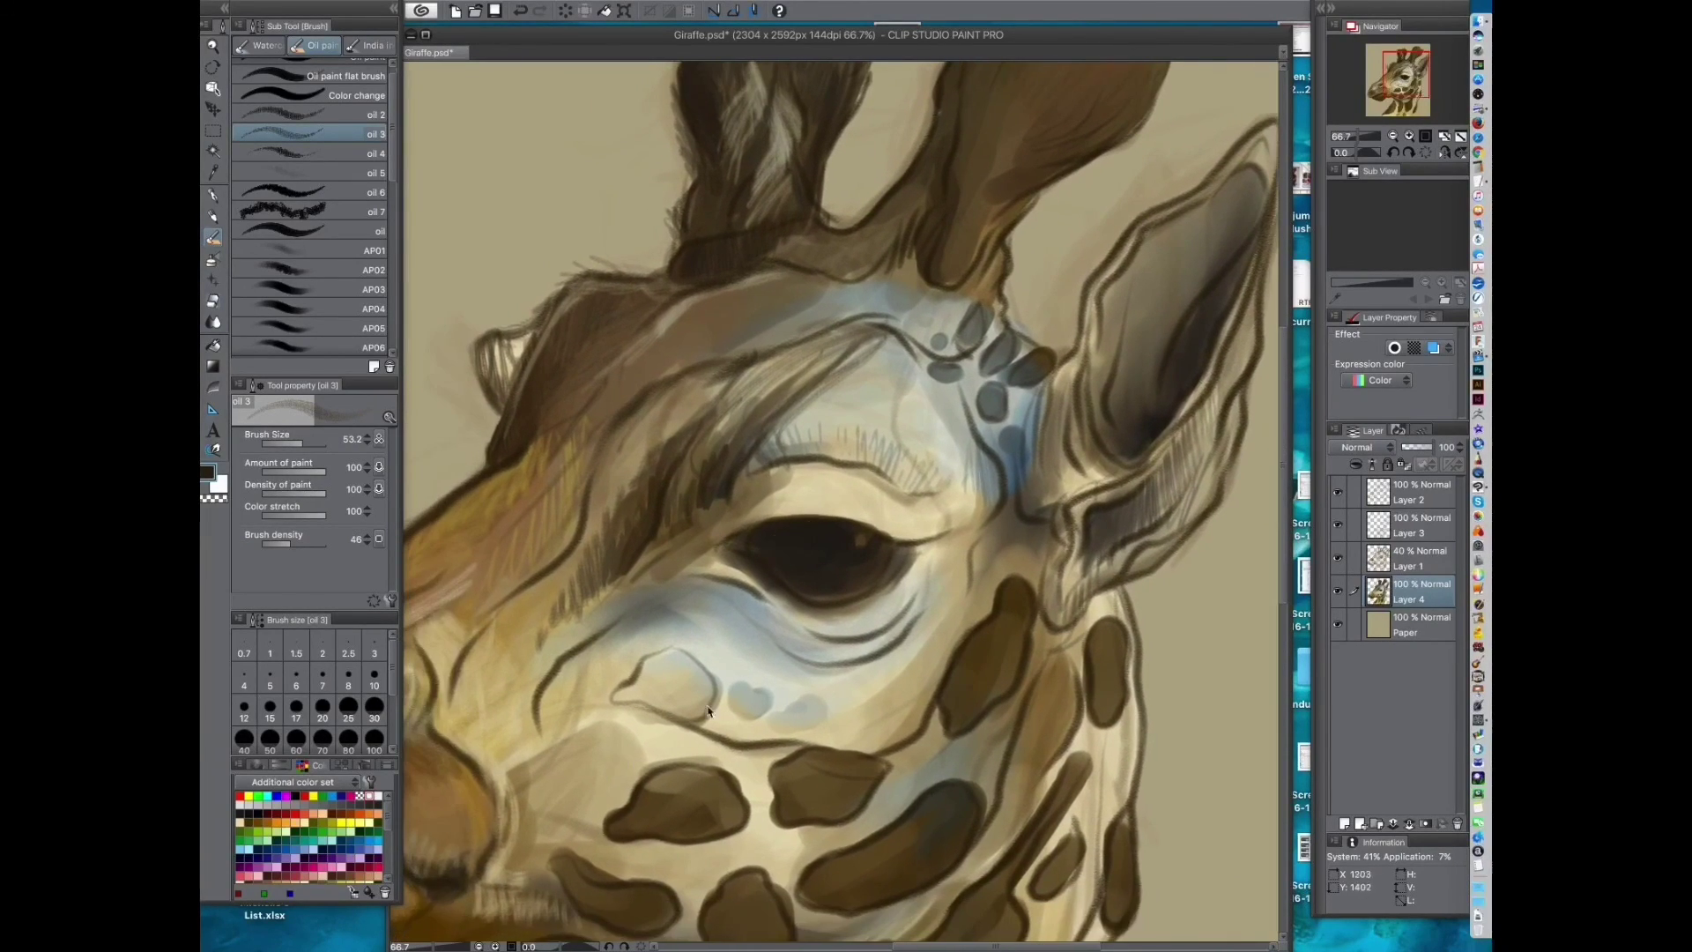
Step: Choose white as the drawing colour and add a new layer above Layer 2
click(379, 796)
drag(769, 489, 787, 486)
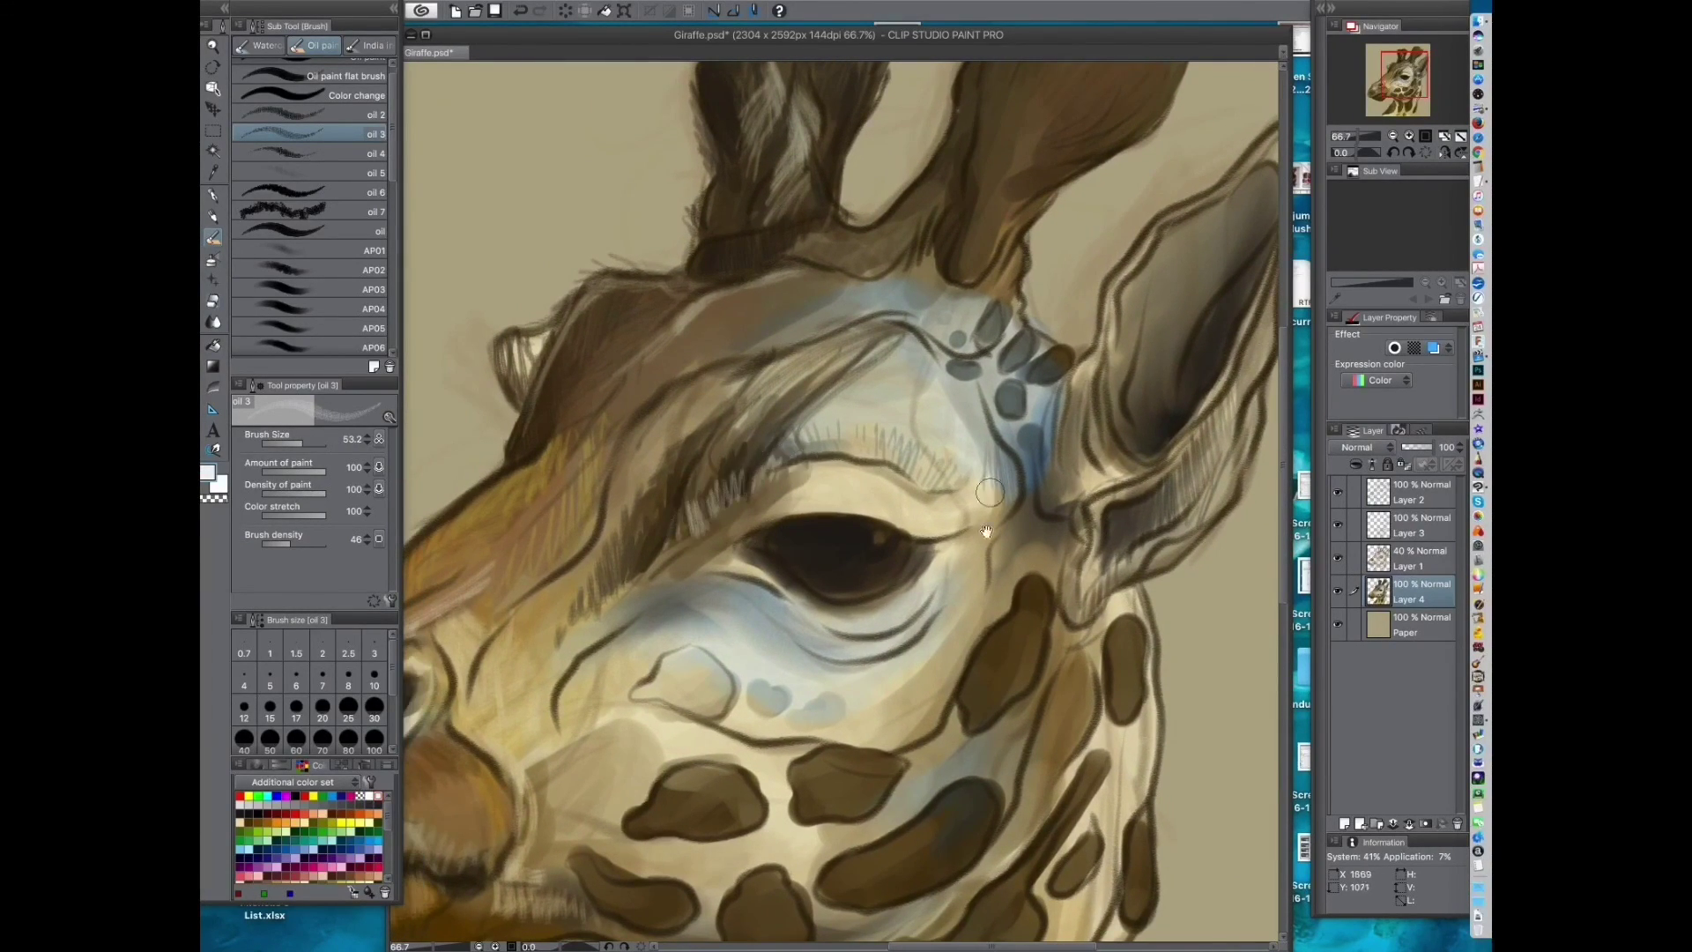
drag(887, 452, 903, 367)
click(1419, 492)
click(1344, 823)
Step: Dab a round white highlight on the eye with the AP04 brush
click(333, 307)
drag(815, 469, 853, 476)
key(ctrl+z)
click(892, 451)
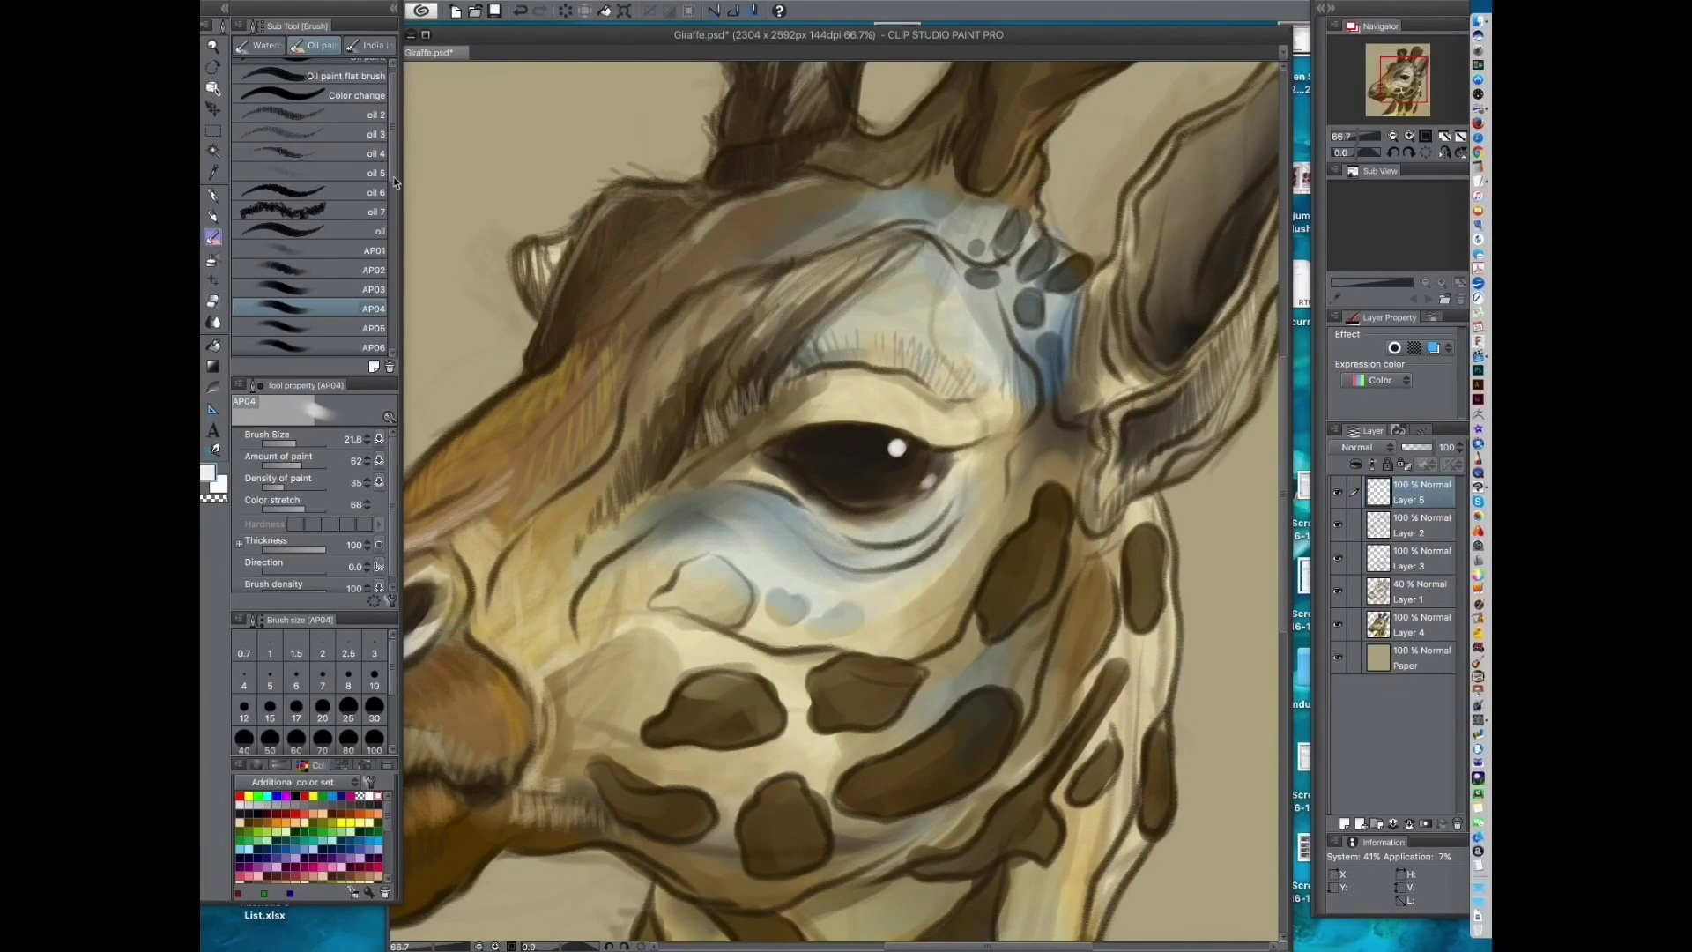
drag(393, 152, 392, 225)
click(353, 166)
drag(705, 401, 727, 467)
key(ctrl+z)
Step: Switch to the AP17 brush at a smaller size and paint white reflections along the eyelid rims and eye corner
drag(393, 203, 393, 239)
click(353, 241)
key(bracketleft)
key(bracketleft)
key(bracketleft)
key(bracketleft)
key(bracketleft)
key(bracketleft)
key(bracketleft)
key(bracketleft)
drag(941, 455, 866, 505)
mouse_move(961, 545)
mouse_down()
mouse_move(956, 562)
mouse_move(1015, 561)
mouse_up()
mouse_move(867, 460)
mouse_down()
mouse_move(855, 476)
mouse_move(1007, 475)
mouse_up()
drag(969, 480, 941, 458)
alt+click(940, 459)
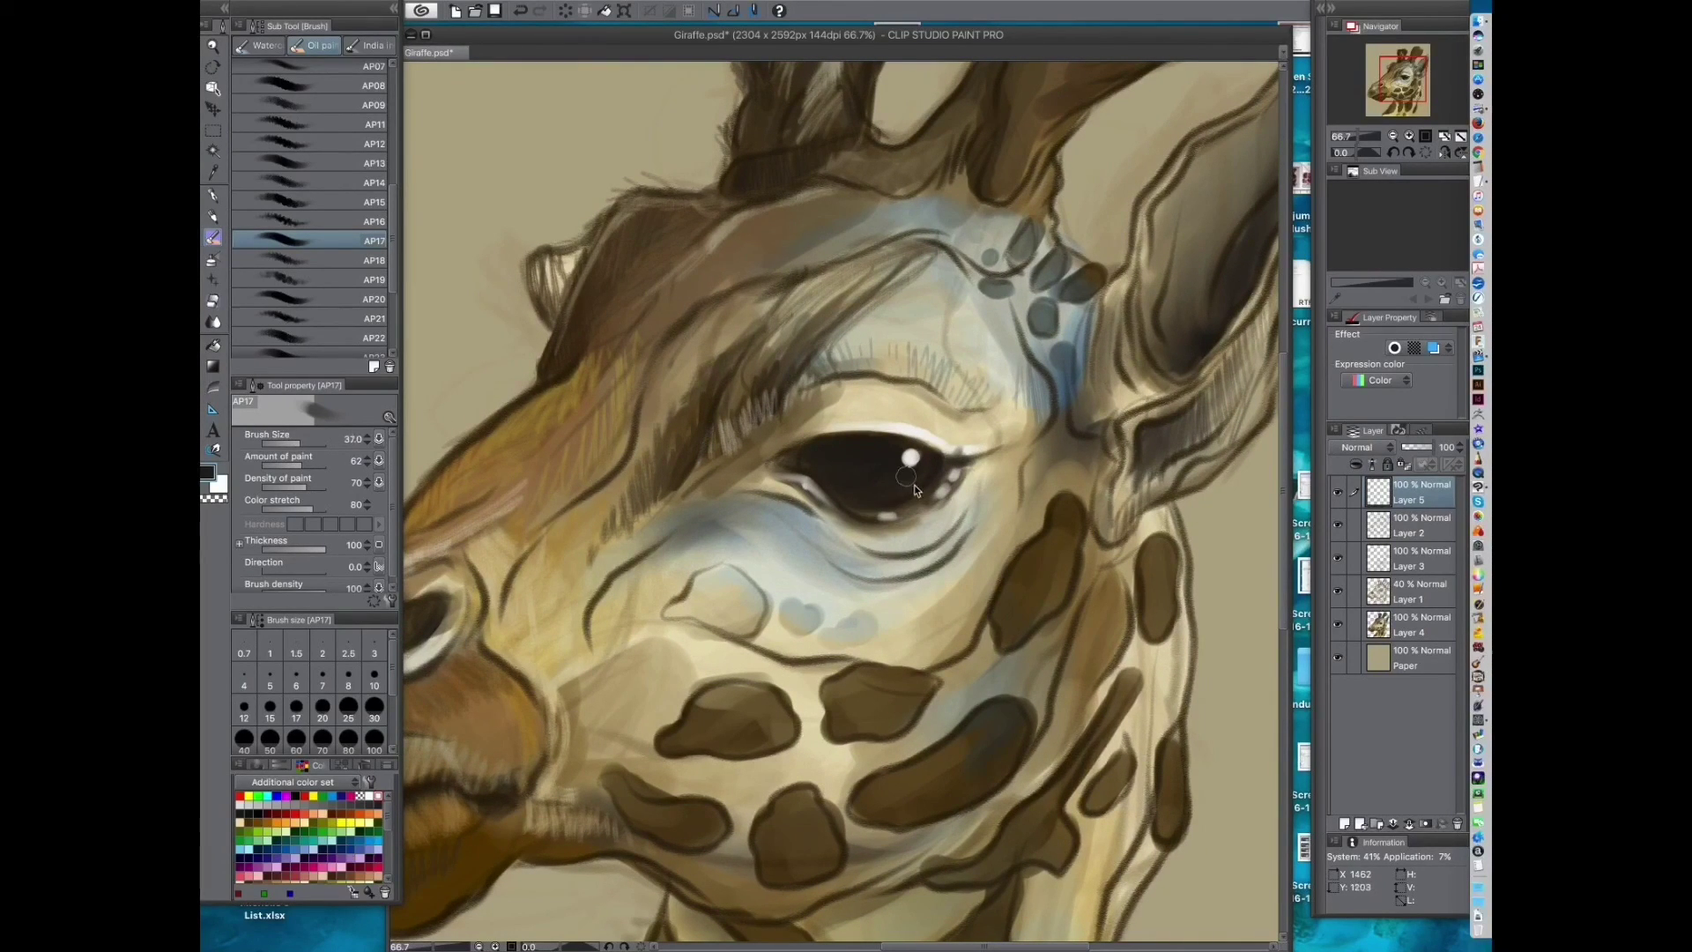
scroll(882, 476, down, 5)
scroll(908, 456, up, 3)
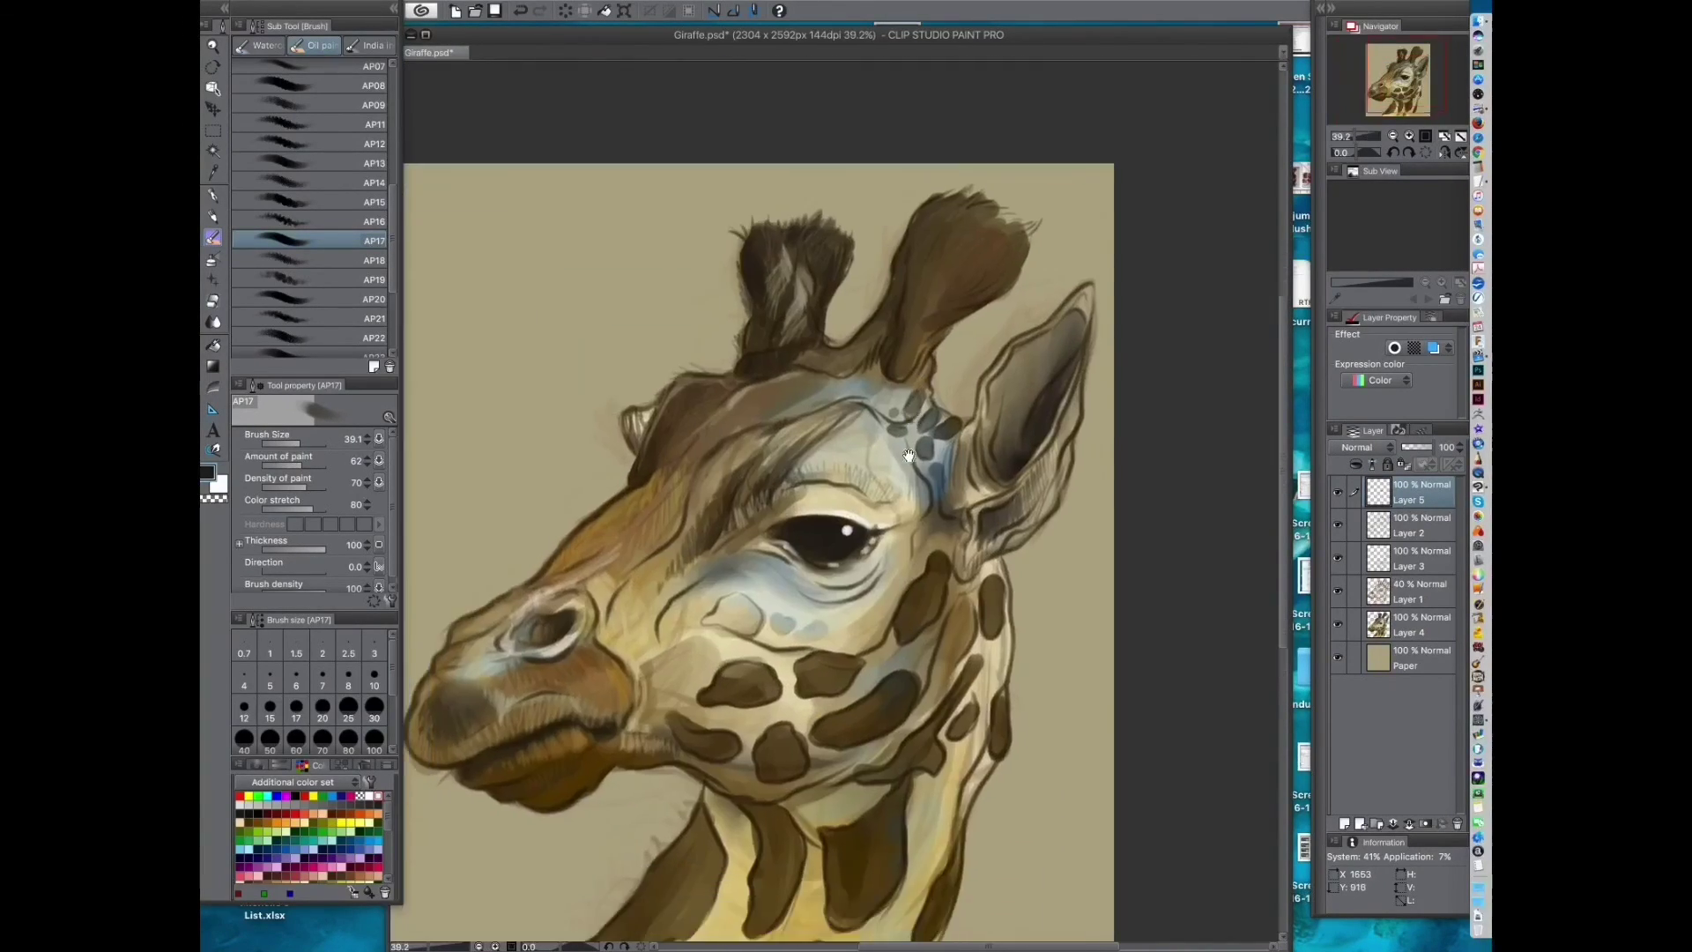
click(1421, 624)
scroll(335, 272, up, 8)
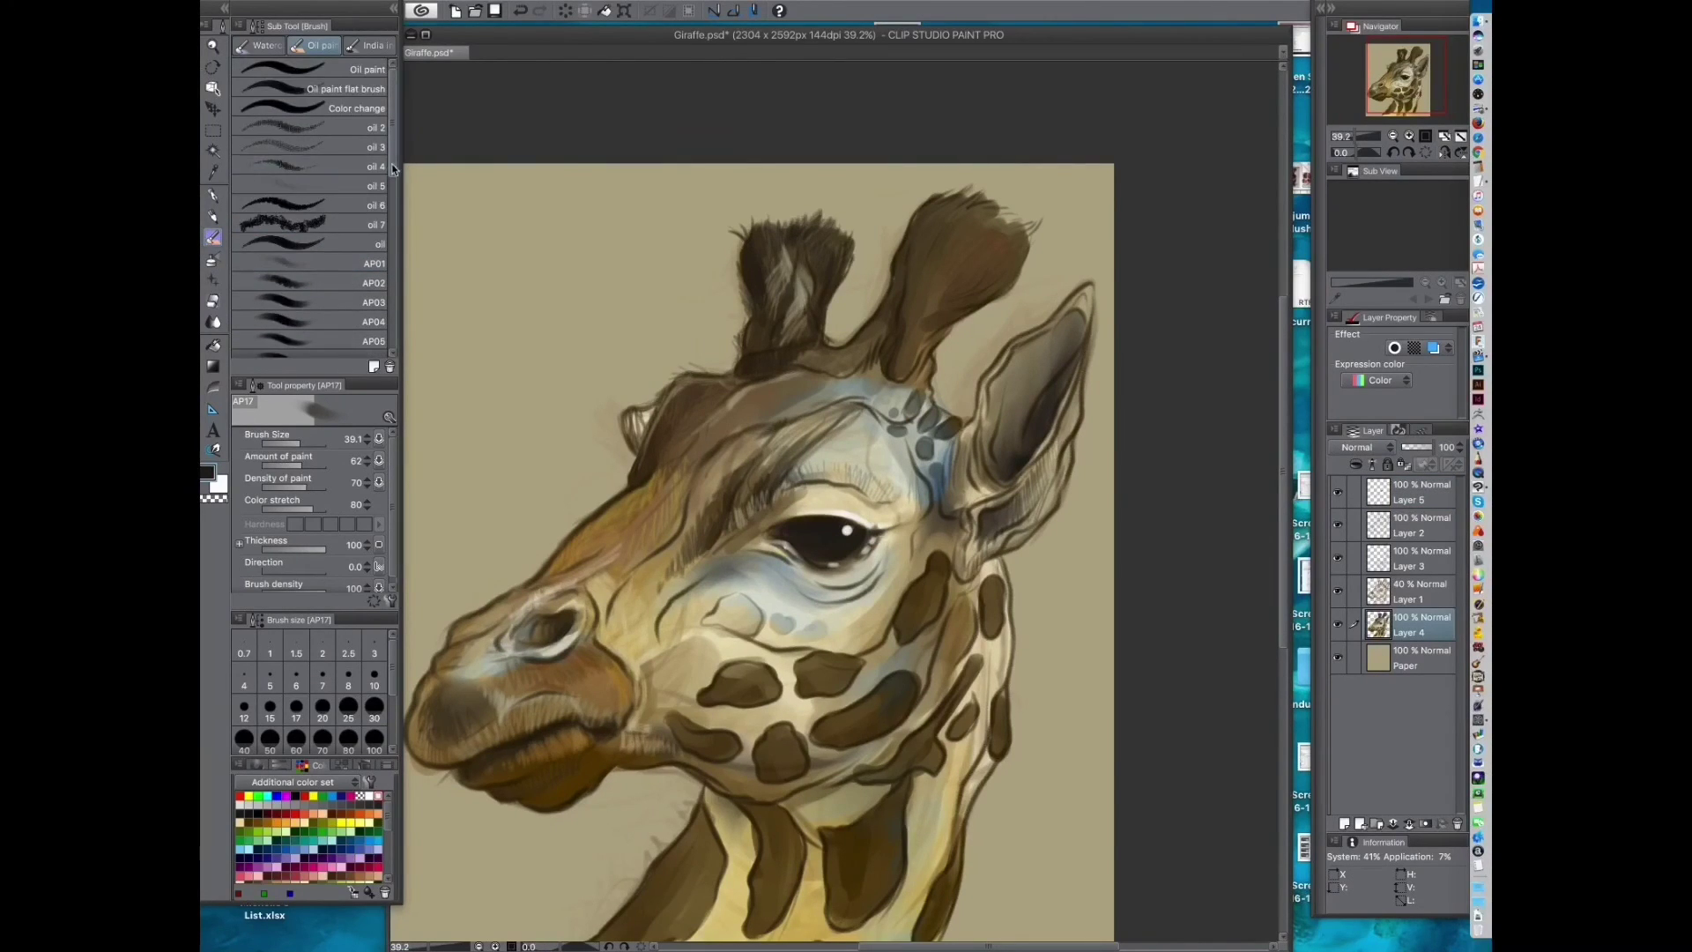
click(308, 224)
drag(571, 298, 578, 398)
key(super+z)
Step: Switch to the AP01 brush and add a new Multiply layer above Layer 5
click(309, 263)
drag(558, 324, 601, 390)
key(super+z)
drag(595, 656, 648, 595)
drag(661, 679, 780, 528)
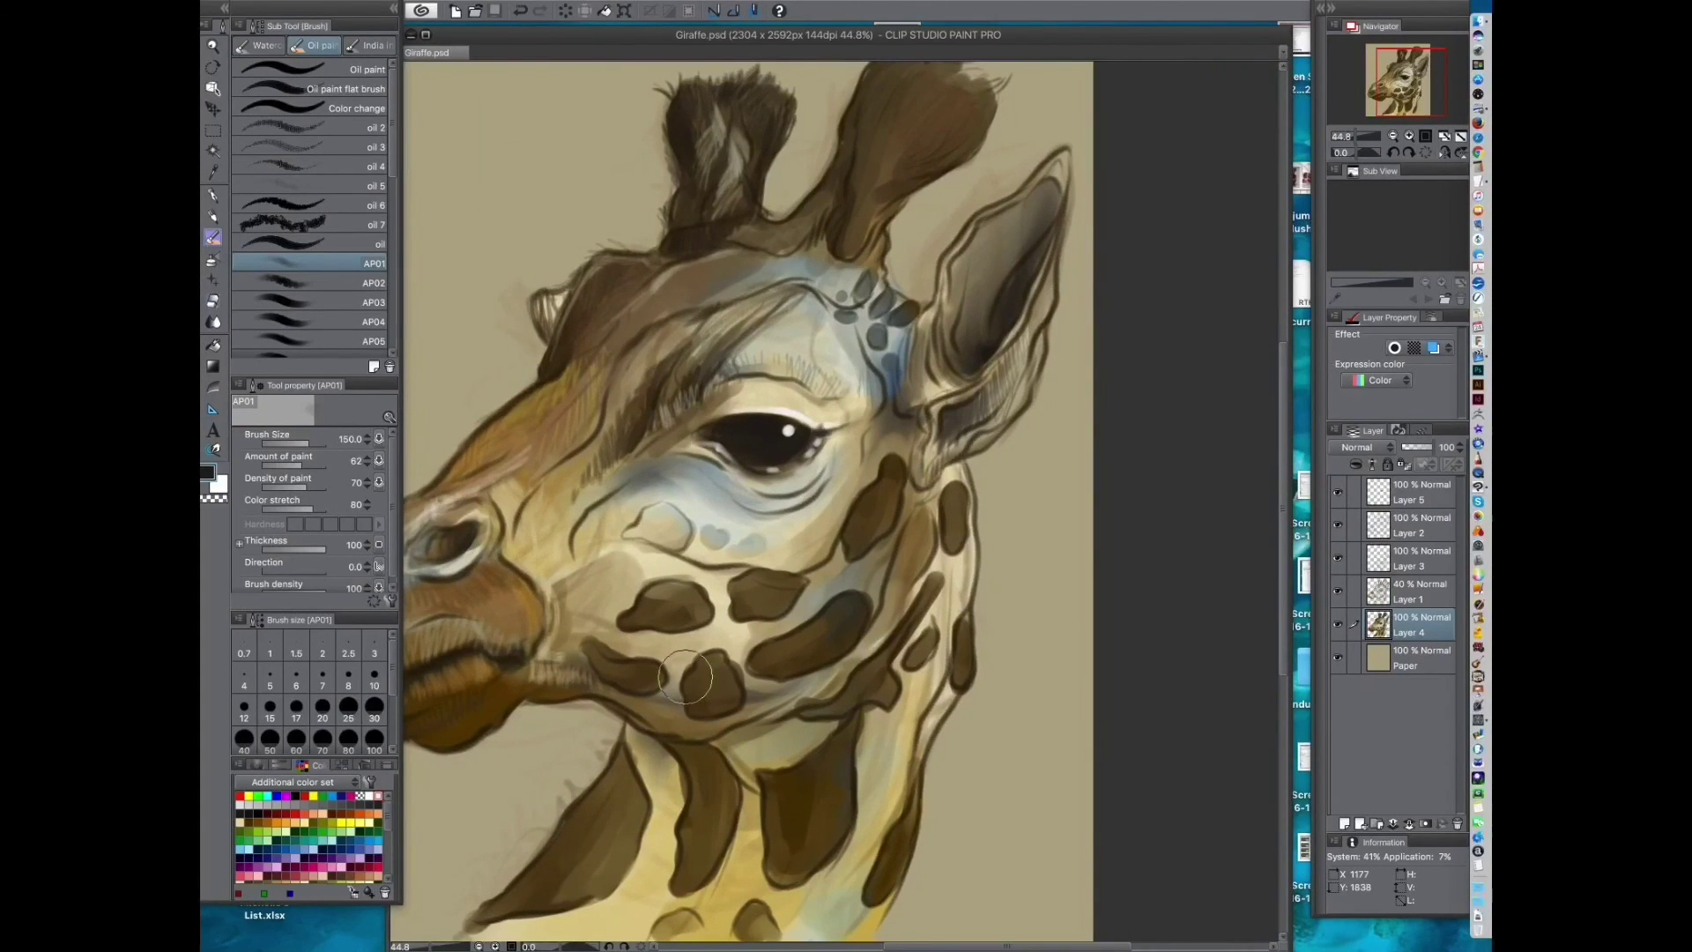
drag(778, 751, 833, 513)
click(1414, 493)
click(1345, 823)
click(1373, 449)
click(1347, 497)
Step: Paint soft dark shading on the Multiply layer beneath the cheekbone, across the cheek patches and along the jaw
key(bracketright)
mouse_move(895, 440)
mouse_down()
mouse_move(813, 489)
mouse_move(892, 527)
mouse_up()
key(bracketleft)
key(bracketleft)
key(bracketleft)
key(bracketleft)
drag(814, 444, 878, 520)
drag(872, 528, 701, 520)
drag(926, 494, 683, 513)
drag(785, 620, 774, 625)
mouse_move(972, 416)
mouse_down()
mouse_move(908, 440)
mouse_move(749, 409)
mouse_move(969, 326)
mouse_move(756, 540)
mouse_up()
drag(922, 398, 905, 545)
mouse_move(960, 431)
mouse_down()
mouse_move(921, 492)
mouse_move(969, 346)
mouse_move(970, 513)
mouse_up()
Step: Resize the brush and shade the back of the jaw and the upper neck below the ear
key(bracketleft)
key(bracketleft)
key(bracketleft)
key(bracketleft)
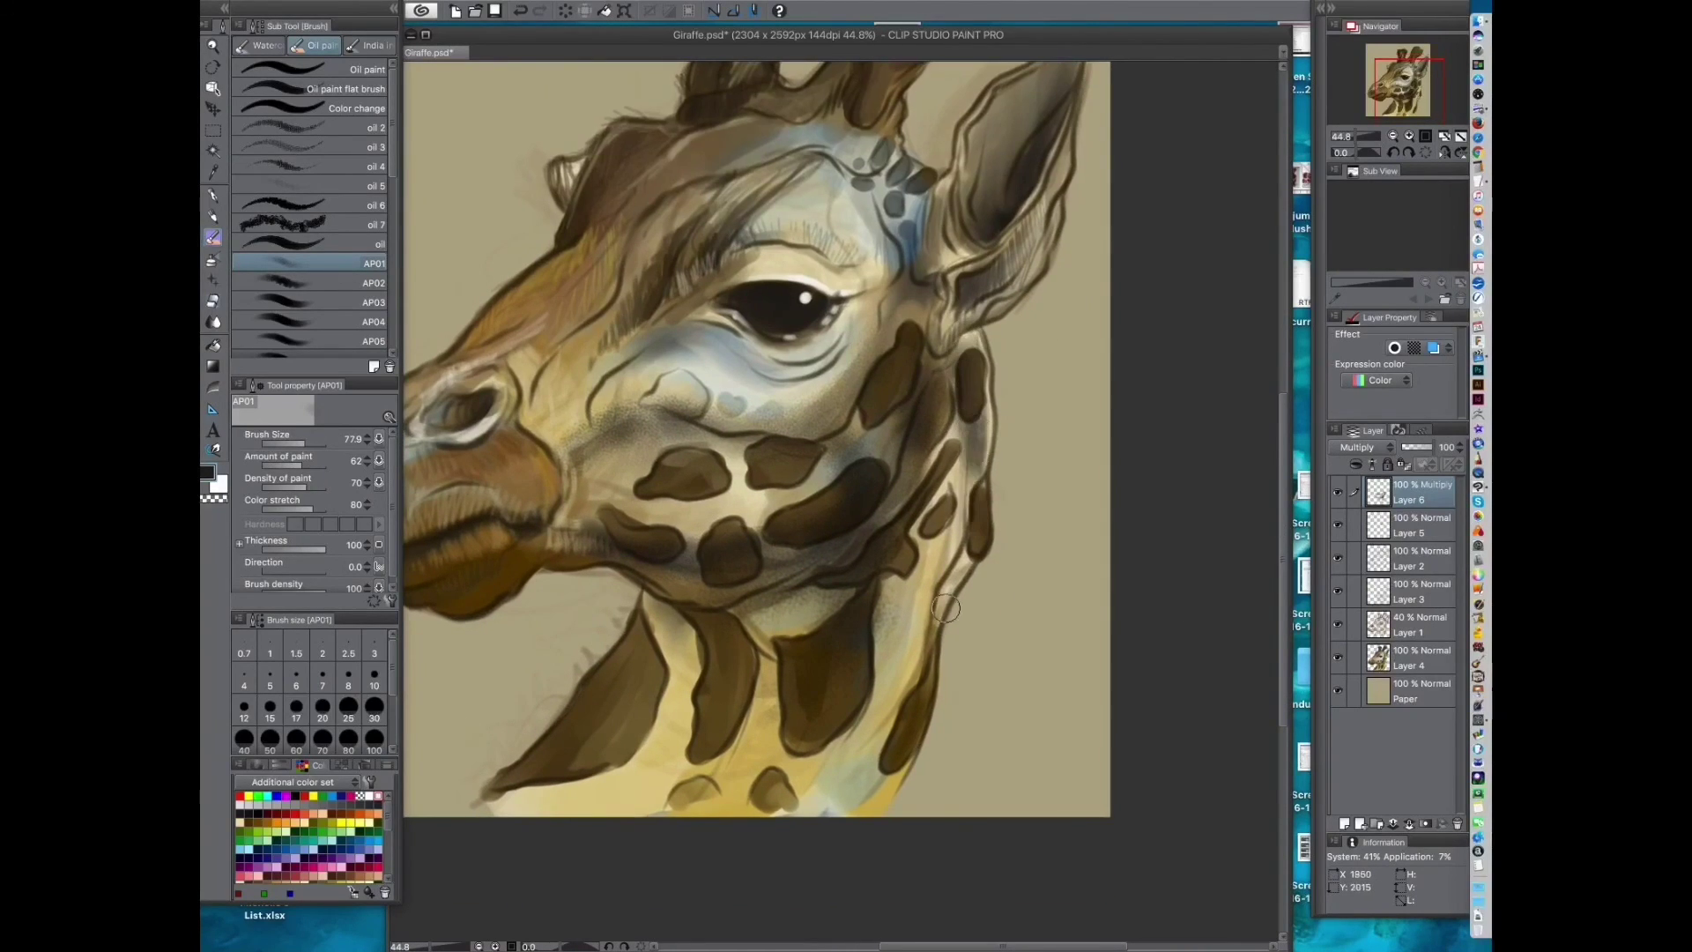
drag(911, 571, 944, 416)
key(bracketright)
key(bracketright)
drag(964, 354, 953, 516)
drag(940, 423, 921, 539)
mouse_move(889, 465)
mouse_down()
mouse_move(934, 435)
mouse_move(967, 371)
mouse_move(838, 353)
mouse_move(848, 471)
mouse_move(900, 509)
mouse_move(793, 529)
mouse_up()
Step: Enlarge the brush, sample a brown tone and shade the neck between the patches with broad strokes
key(bracketright)
key(bracketright)
key(bracketright)
alt+click(974, 359)
key(bracketright)
key(bracketright)
key(bracketright)
mouse_move(916, 525)
mouse_down()
mouse_move(856, 459)
mouse_move(749, 534)
mouse_up()
drag(793, 414, 824, 441)
drag(696, 309, 699, 572)
key(bracketleft)
key(bracketleft)
key(bracketleft)
key(bracketleft)
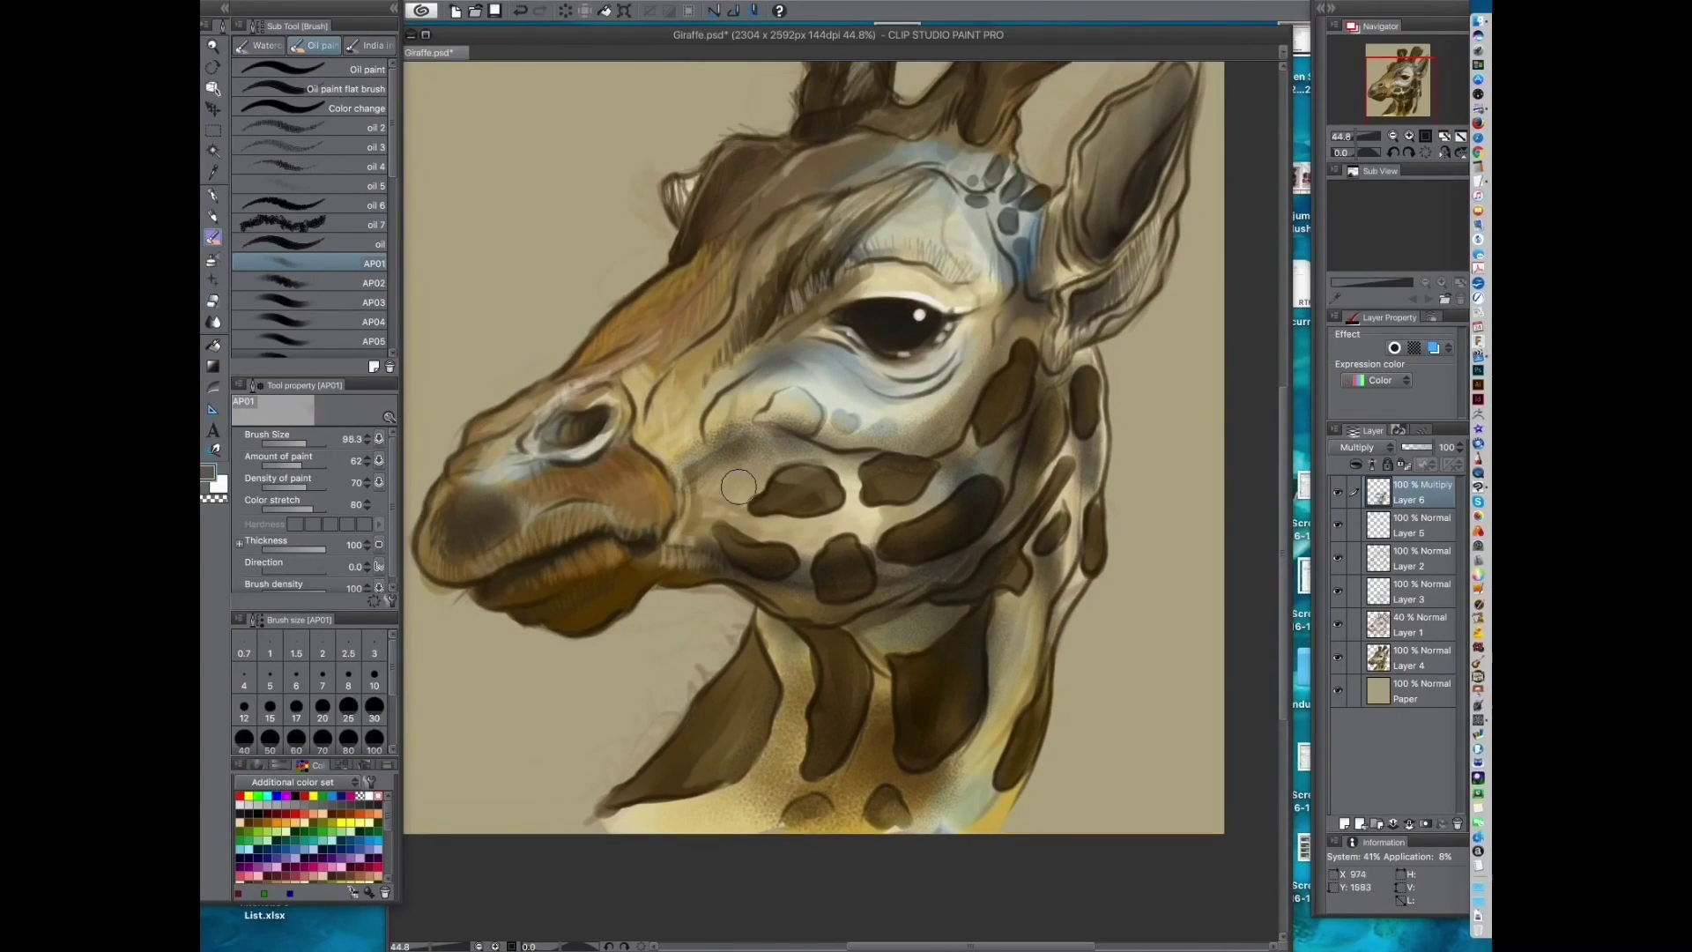
Step: Sample a tone beside the eye, adjust it to a dark blue-grey and shade below the eye and around the mouth corner
alt+click(770, 388)
double_click(208, 473)
click(954, 423)
mouse_move(827, 362)
mouse_down()
mouse_move(679, 468)
mouse_move(652, 460)
mouse_up()
mouse_move(675, 510)
mouse_down()
mouse_move(726, 500)
mouse_move(723, 556)
mouse_move(715, 519)
mouse_up()
drag(582, 649, 558, 738)
Step: Resize the brush, shade the cheek, temple and inside of the ear in blue-grey, and save the file
key(bracketright)
key(bracketright)
mouse_move(683, 461)
mouse_down()
mouse_move(749, 416)
mouse_move(787, 352)
mouse_move(790, 403)
mouse_up()
mouse_move(958, 341)
mouse_down()
mouse_move(813, 317)
mouse_move(998, 398)
mouse_move(906, 411)
mouse_up()
drag(1028, 301, 994, 341)
key(bracketleft)
drag(836, 186, 884, 347)
key(bracketleft)
key(bracketleft)
key(bracketleft)
scroll(844, 502, down, 3)
drag(740, 749, 829, 619)
key(ctrl+s)
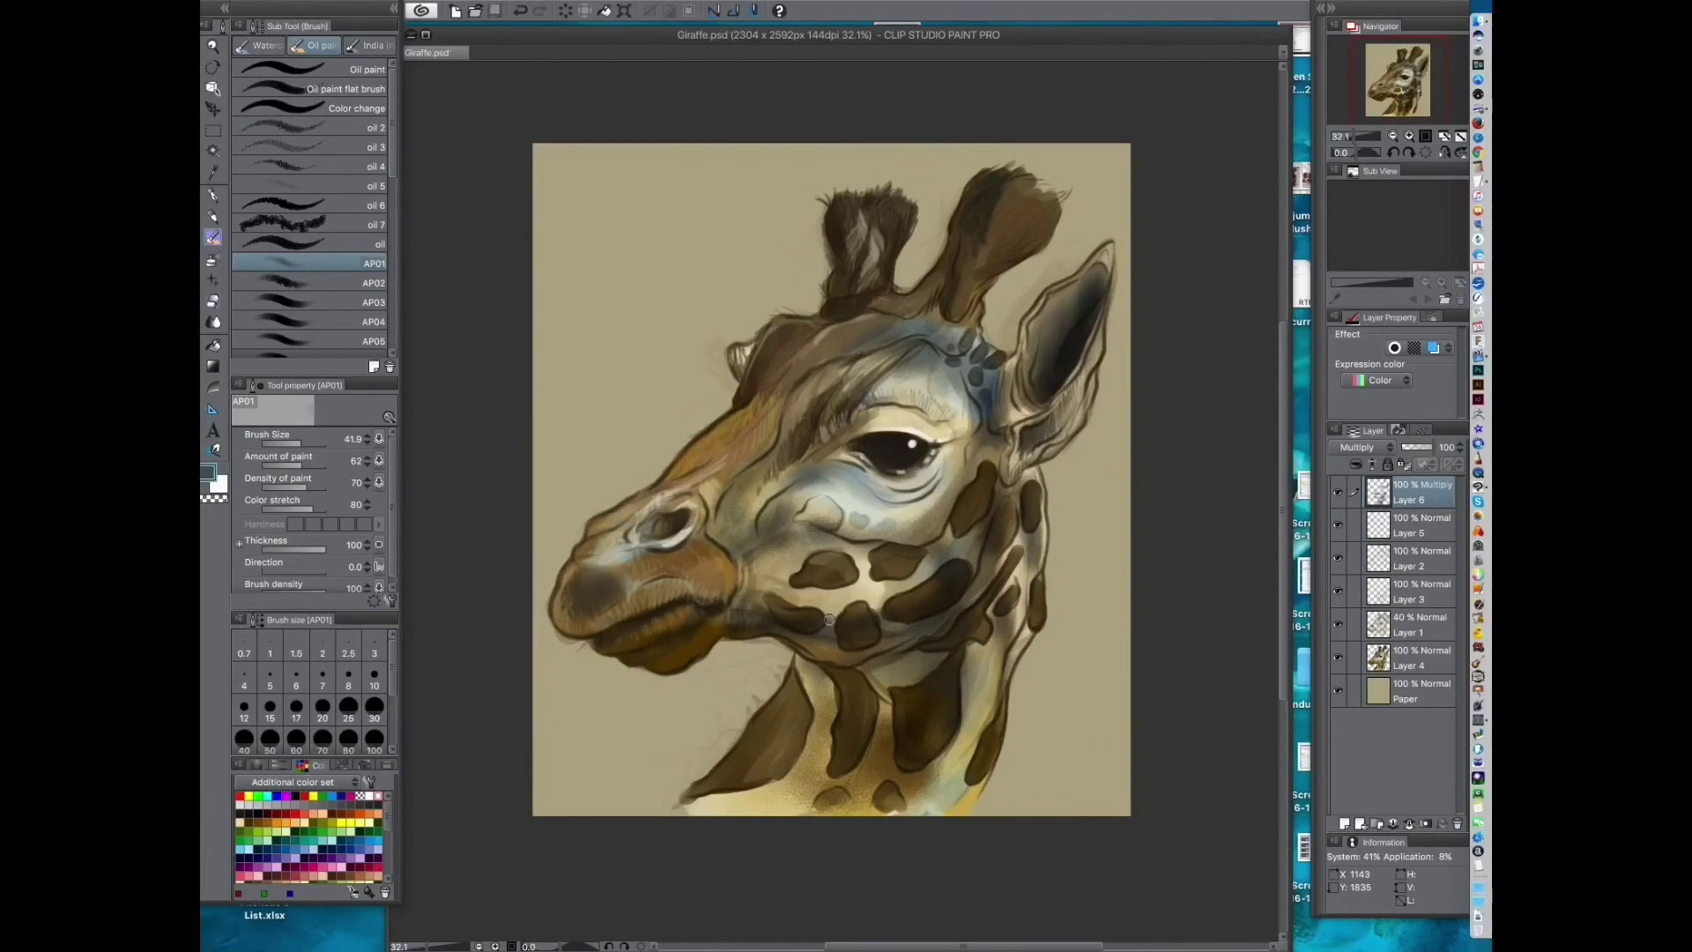
Step: Pick a vivid blue and paint it into the area beneath the eye and around the temple
scroll(762, 458, up, 2)
click(379, 840)
mouse_move(824, 476)
mouse_down()
mouse_move(864, 460)
mouse_move(921, 511)
mouse_up()
key(ctrl+z)
drag(809, 482, 925, 503)
mouse_move(837, 487)
mouse_down()
mouse_move(970, 498)
mouse_move(913, 521)
mouse_up()
drag(1028, 379, 989, 440)
mouse_move(868, 560)
mouse_down()
mouse_move(906, 537)
mouse_move(862, 533)
mouse_up()
mouse_move(741, 773)
mouse_down()
mouse_move(797, 634)
mouse_move(709, 546)
mouse_move(647, 534)
mouse_up()
Step: Choose the Flat(Marker) brush and black, add a new layer on top, and roughen the front edge of the neck with dark mane strokes
click(213, 217)
click(286, 186)
key(super+z)
click(295, 796)
key(super+z)
drag(751, 565, 606, 566)
click(1344, 823)
mouse_move(765, 609)
mouse_down()
mouse_move(777, 626)
mouse_move(755, 638)
mouse_up()
drag(836, 599, 910, 558)
drag(911, 559, 908, 401)
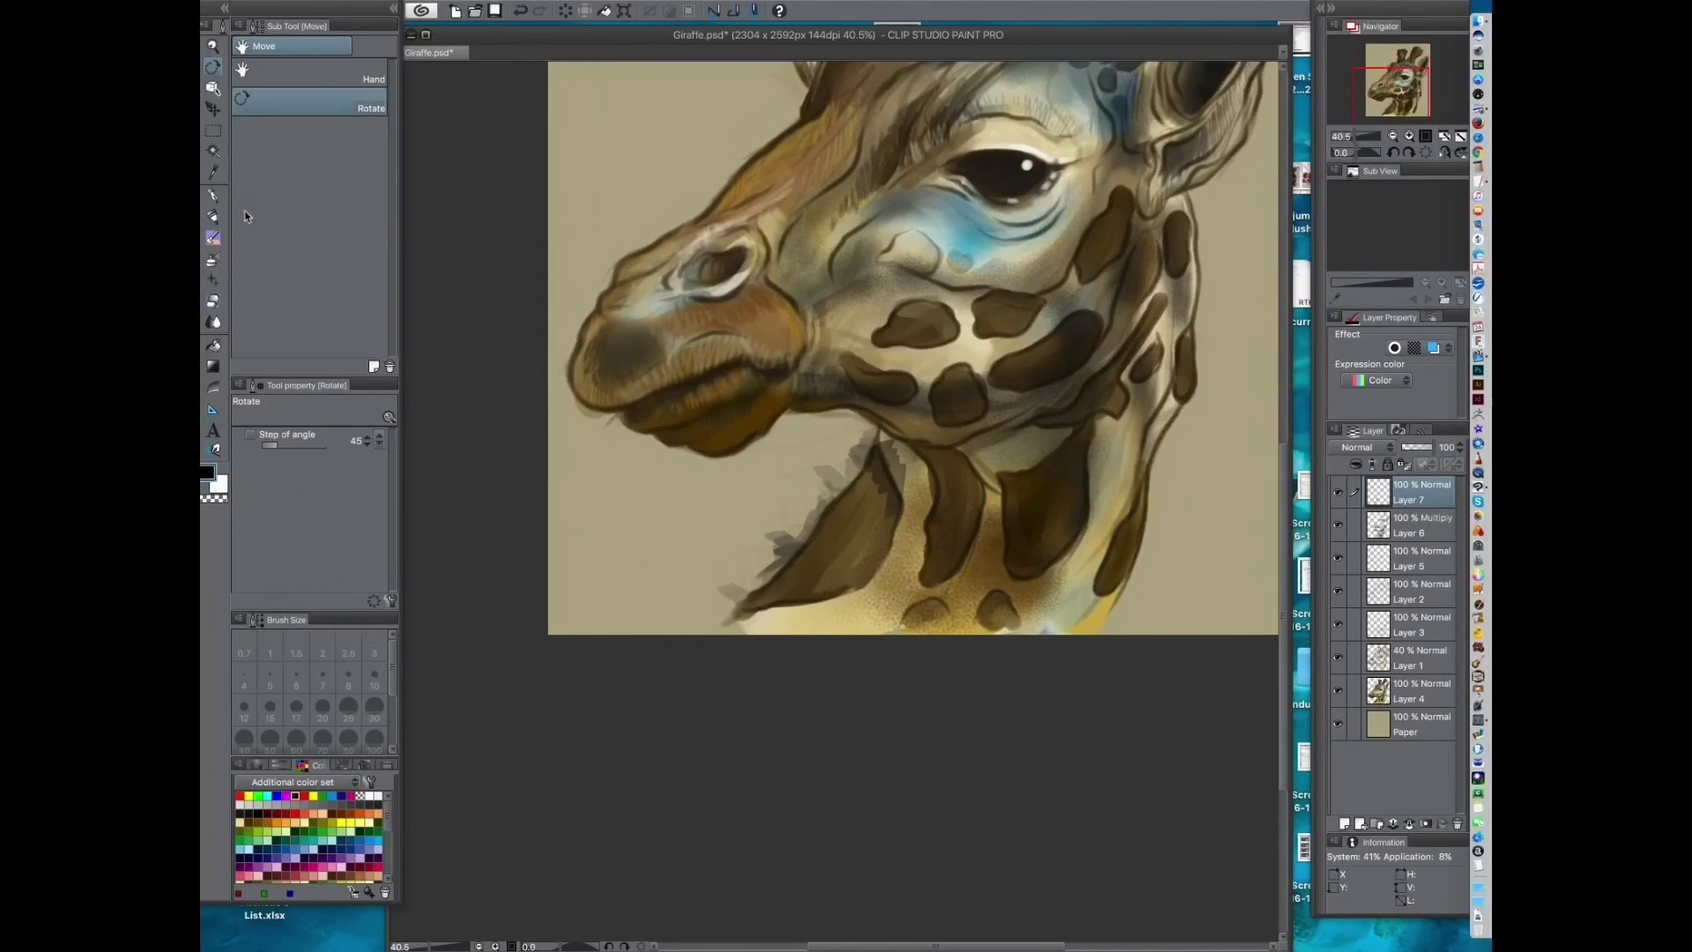
click(213, 238)
mouse_move(867, 501)
mouse_down()
mouse_move(829, 596)
mouse_move(818, 533)
mouse_move(800, 587)
mouse_up()
key(super+z)
Step: Darken the brown neck patches and the mane on Layer 7 with broad Flat(Marker) strokes
click(213, 216)
drag(850, 534, 747, 610)
mouse_move(890, 445)
mouse_down()
mouse_move(943, 448)
mouse_move(942, 419)
mouse_up()
drag(930, 418, 926, 538)
drag(993, 366, 961, 548)
mouse_move(886, 548)
mouse_down()
mouse_move(809, 520)
mouse_move(923, 564)
mouse_up()
drag(1048, 530, 943, 557)
drag(992, 498, 913, 599)
drag(929, 596, 973, 571)
drag(1017, 473, 995, 511)
drag(1041, 586, 1040, 461)
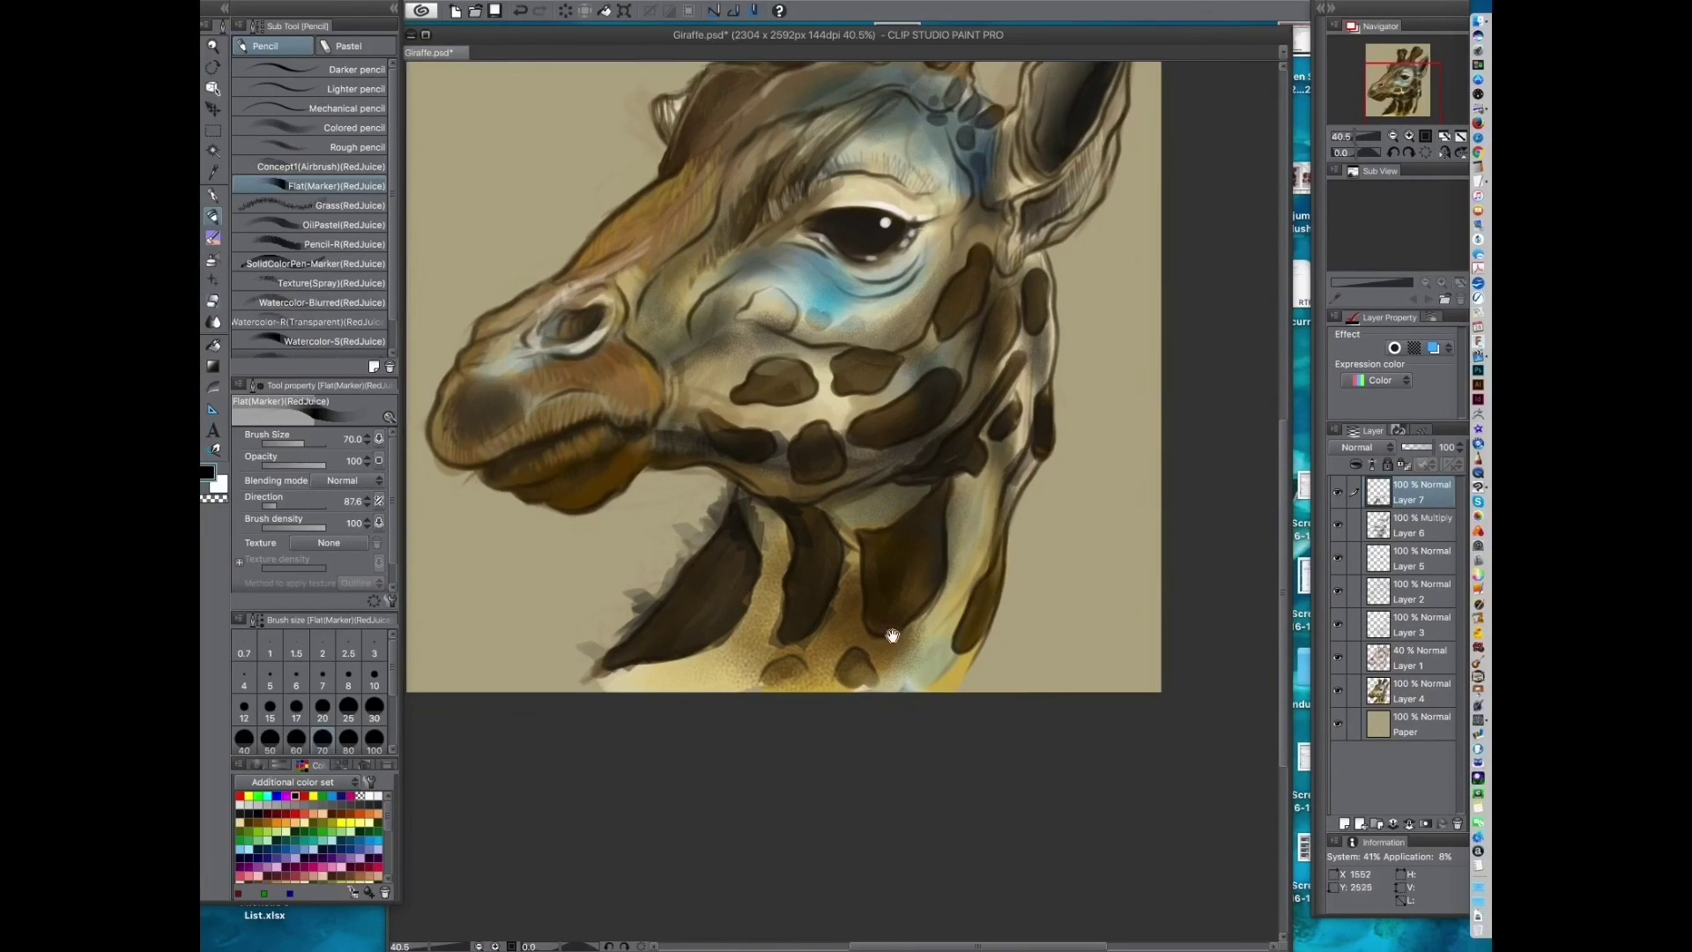
Step: Switch to the Concept airbrush at size 47.6 and add grainy shading around the cheekbone and under the eye
drag(879, 420, 924, 552)
click(362, 229)
click(371, 302)
click(363, 342)
scroll(363, 264, down, 3)
click(352, 136)
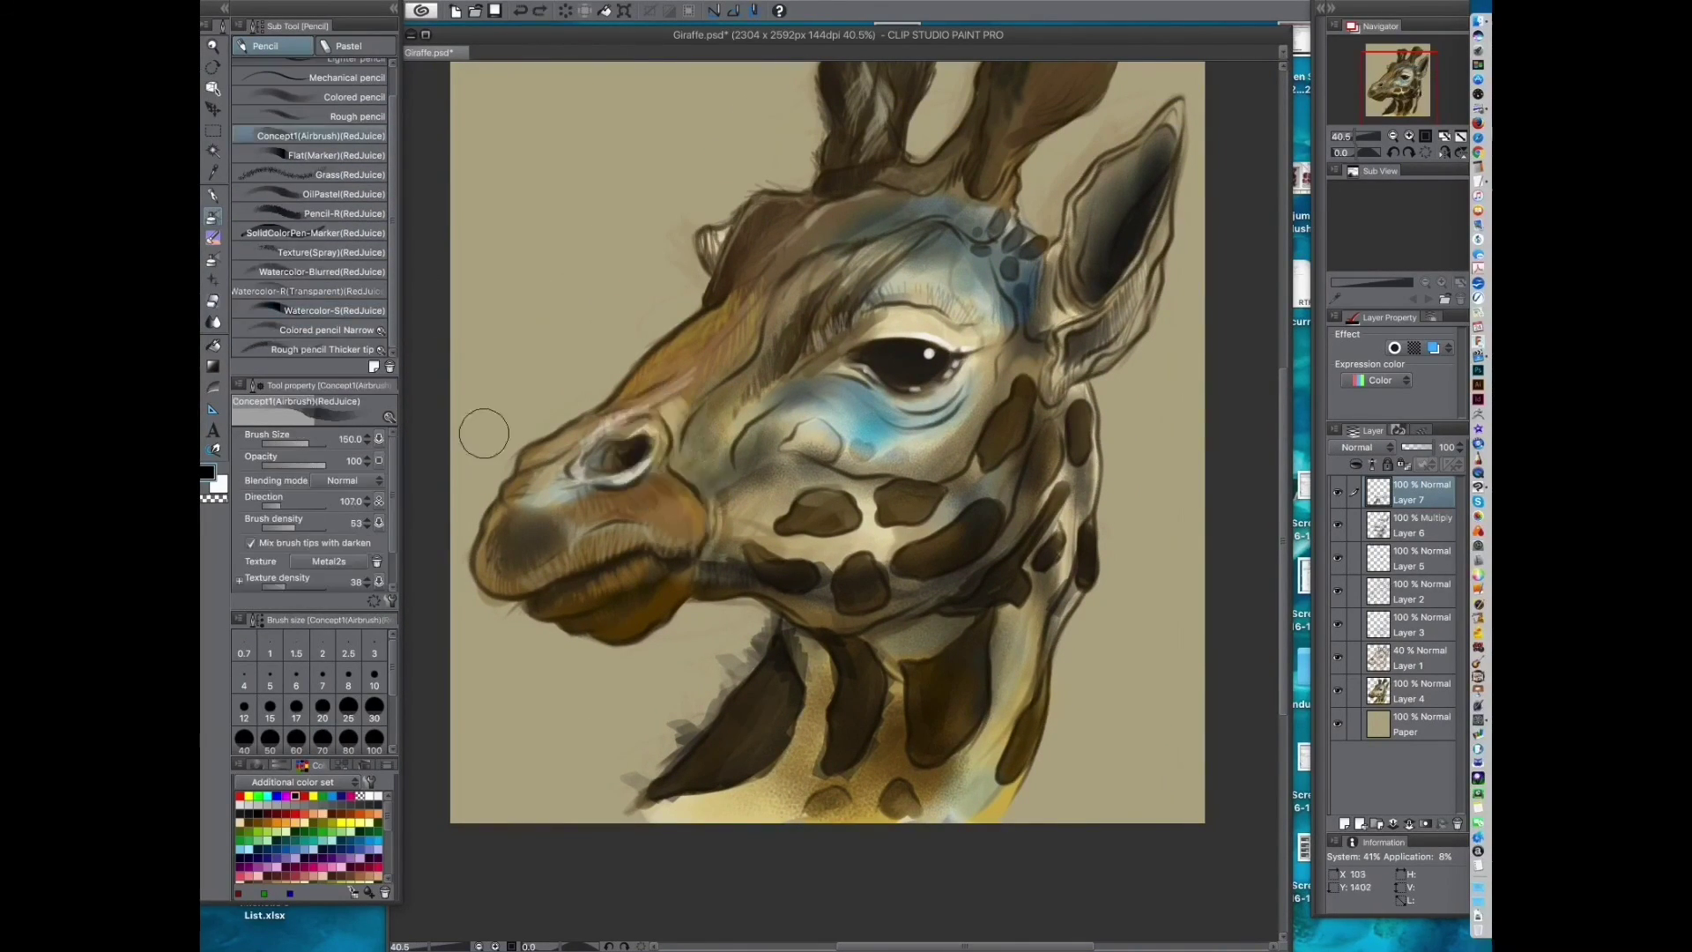
drag(767, 457, 707, 495)
mouse_move(943, 468)
mouse_down()
mouse_move(887, 506)
mouse_move(764, 412)
mouse_up()
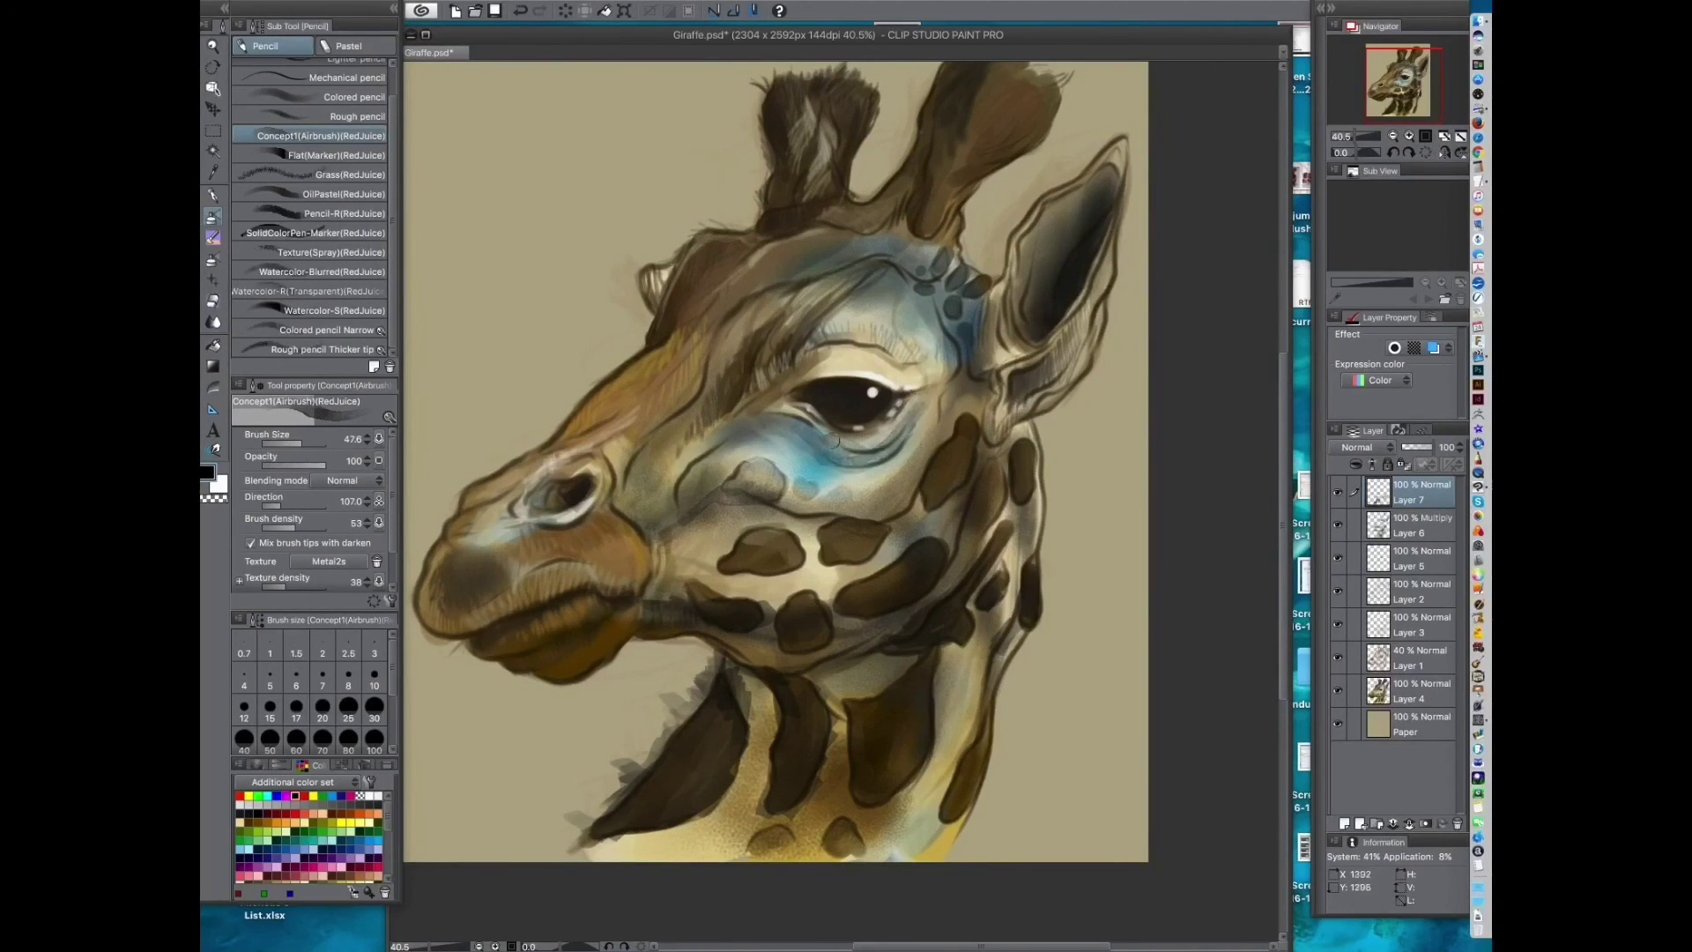
scroll(837, 432, down, 2)
drag(826, 493, 724, 584)
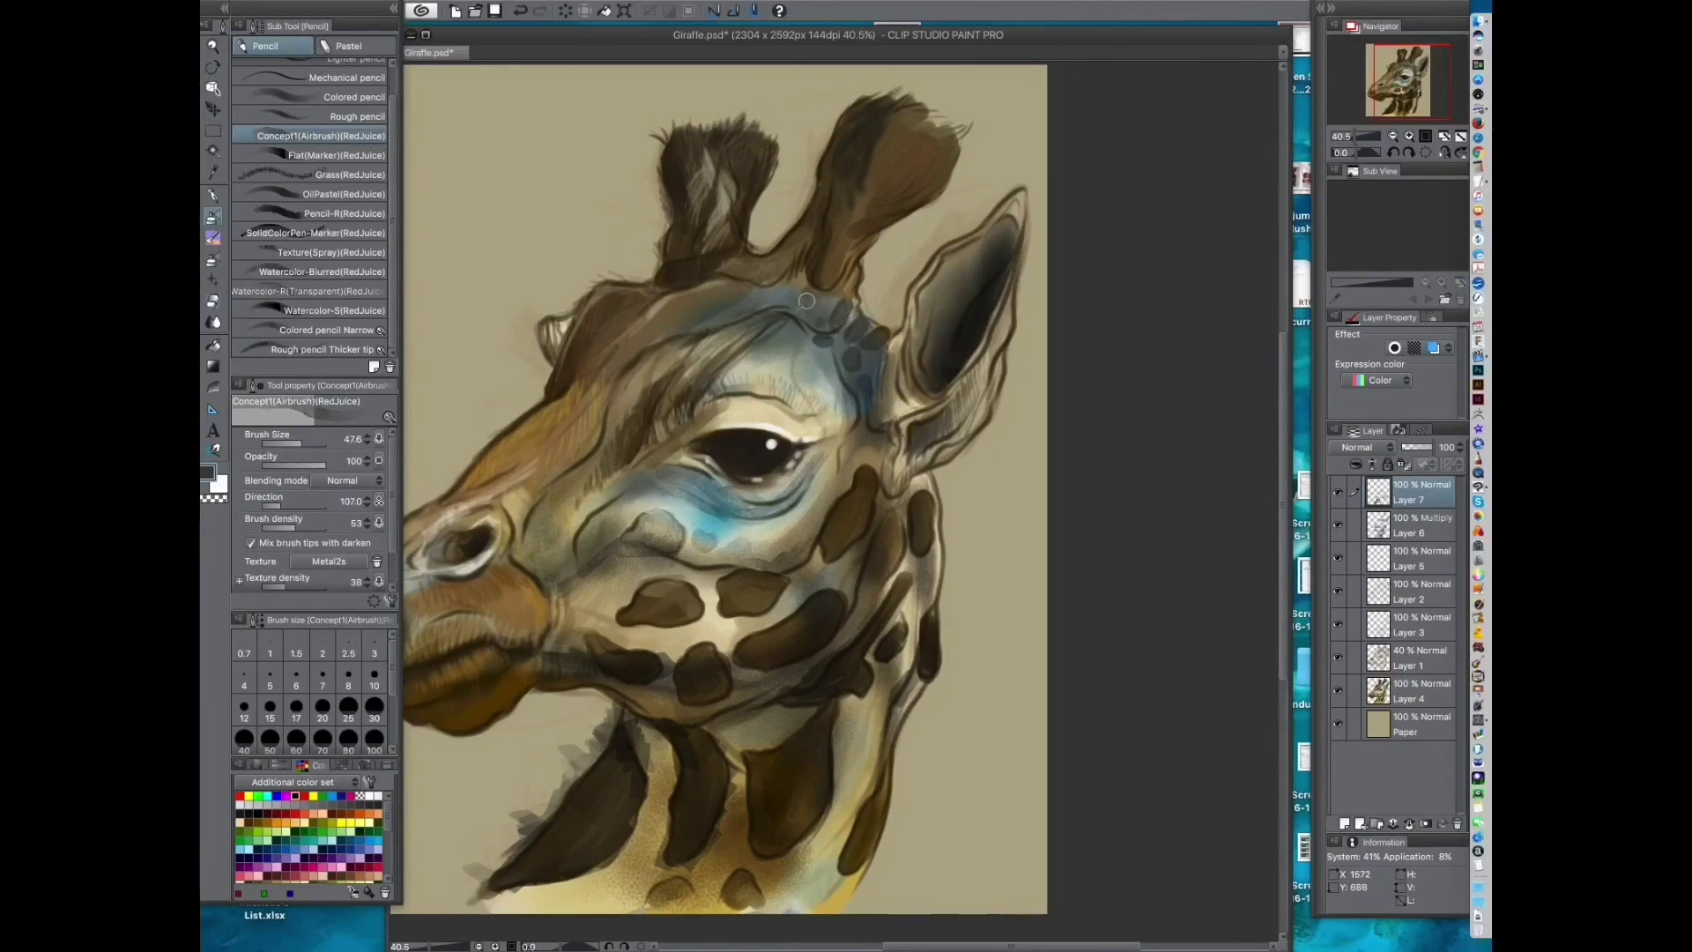
Step: Shade the side of the brow, the base of the ear and the horns with the grainy Concept airbrush
drag(587, 477, 652, 466)
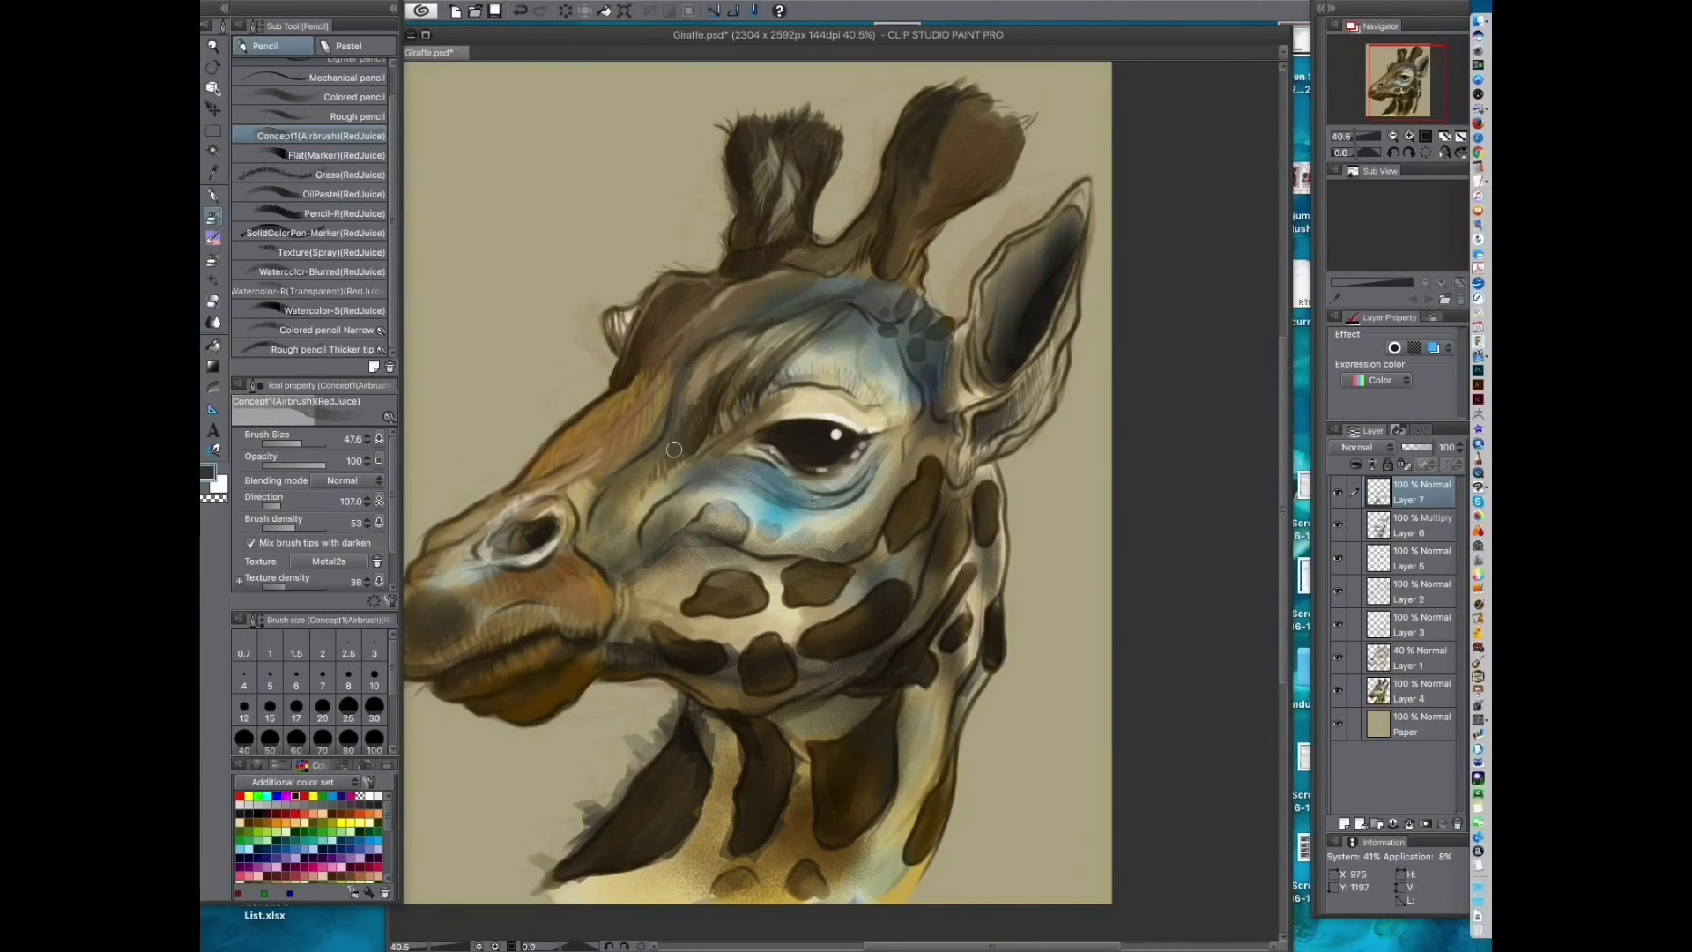
drag(910, 532, 839, 451)
mouse_move(670, 387)
mouse_down()
mouse_move(736, 362)
mouse_move(627, 416)
mouse_move(785, 426)
mouse_up()
drag(901, 632, 837, 674)
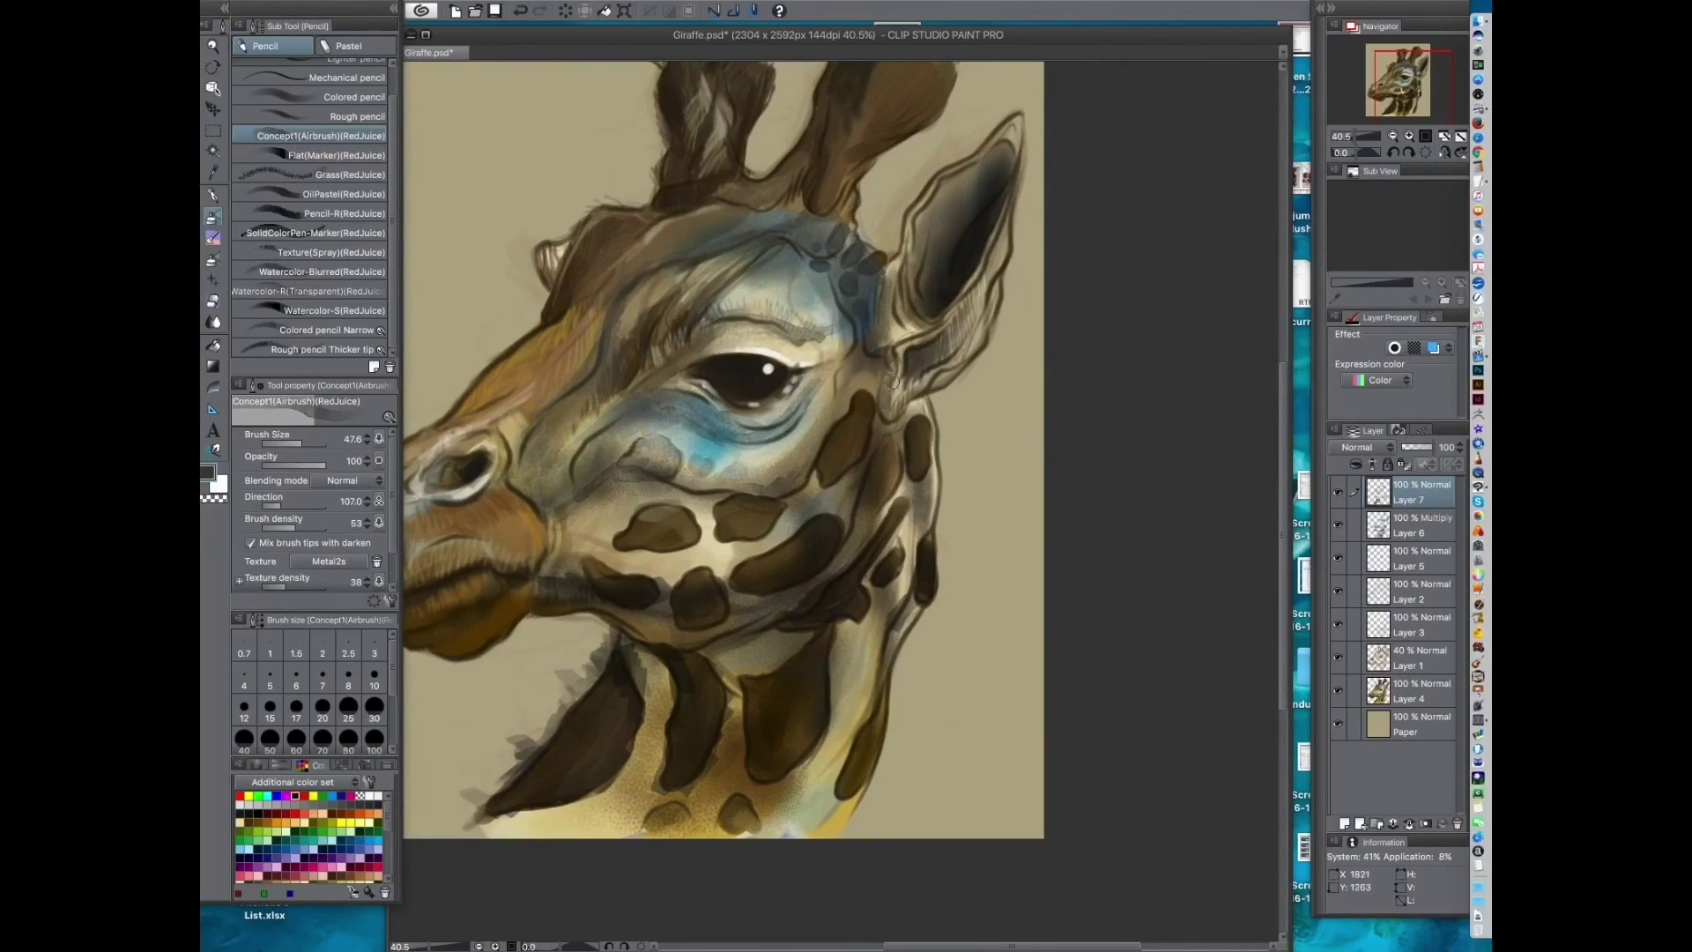
drag(940, 370, 789, 539)
drag(790, 251, 883, 328)
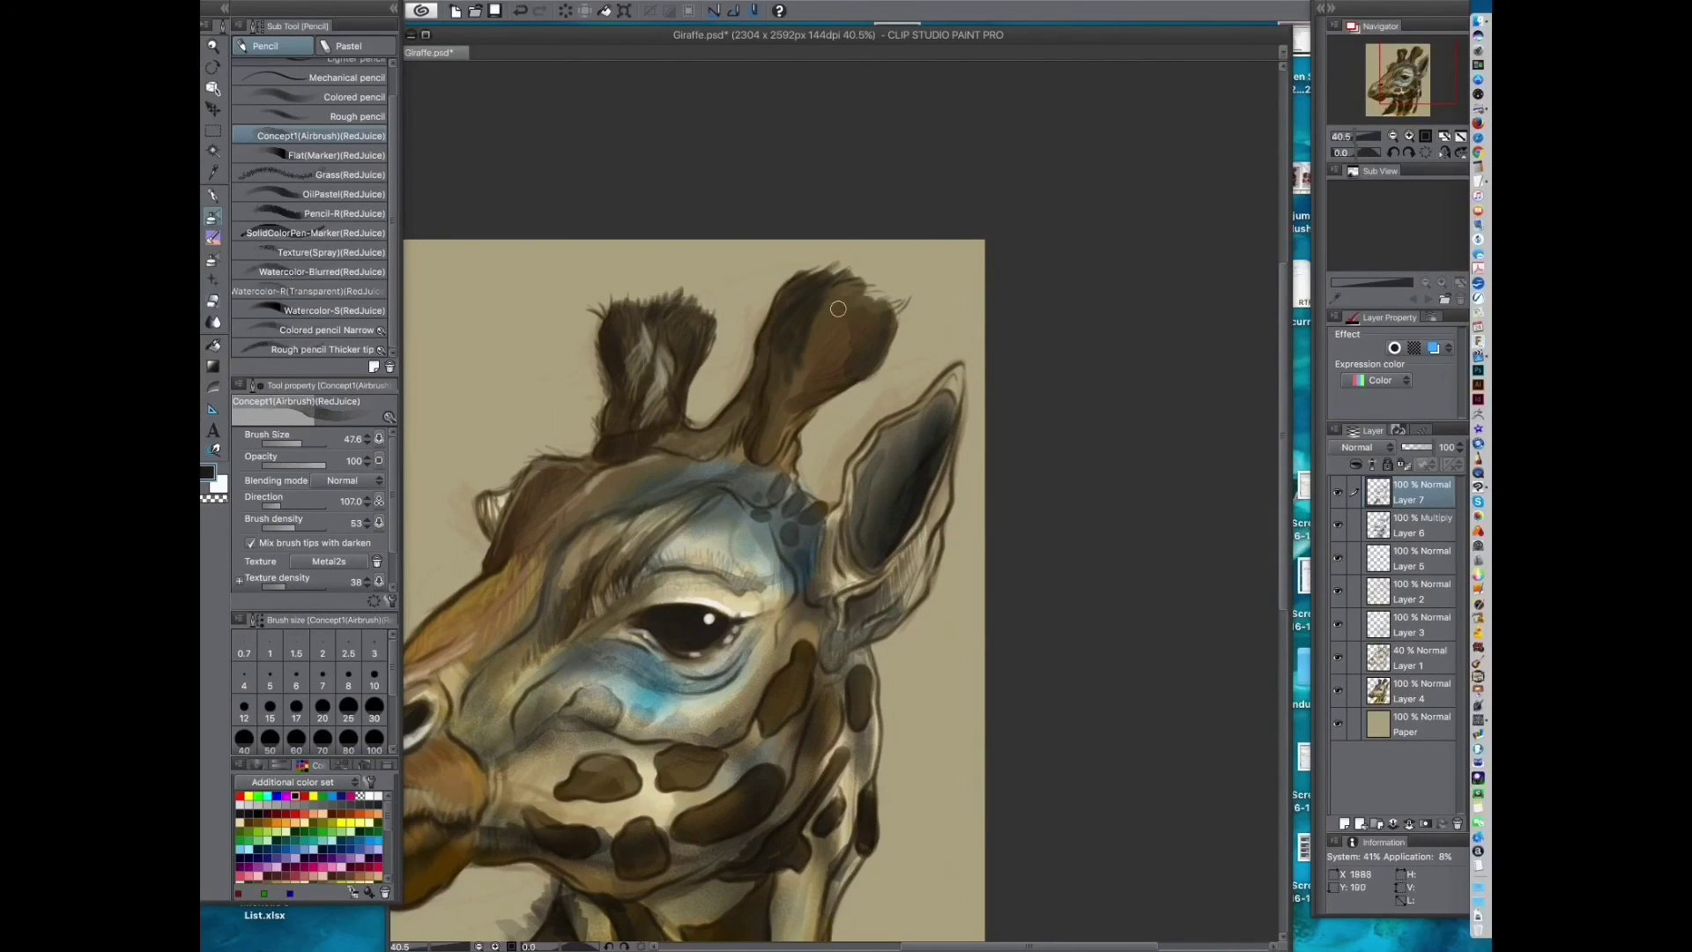
drag(690, 780, 788, 630)
drag(789, 630, 799, 687)
drag(895, 622, 1018, 590)
Step: Compare the painting with and without Layer 7 and try different blending modes on it
click(1338, 494)
click(1338, 494)
click(1338, 494)
click(1338, 495)
click(1366, 448)
click(1366, 500)
click(1362, 446)
click(1372, 664)
Step: Check Layer 6's visibility, move Layers 6 and 7 down directly above Layer 4 and merge them into it
click(1423, 522)
click(1337, 525)
click(1338, 526)
click(1415, 499)
drag(1431, 534, 1420, 673)
key(alt+shift+e)
key(super+e)
Step: Add a new layer above Layer 5, choose white and switch to the AP01 brush
scroll(853, 705, down, 2)
drag(1152, 715, 1221, 590)
scroll(954, 660, up, 6)
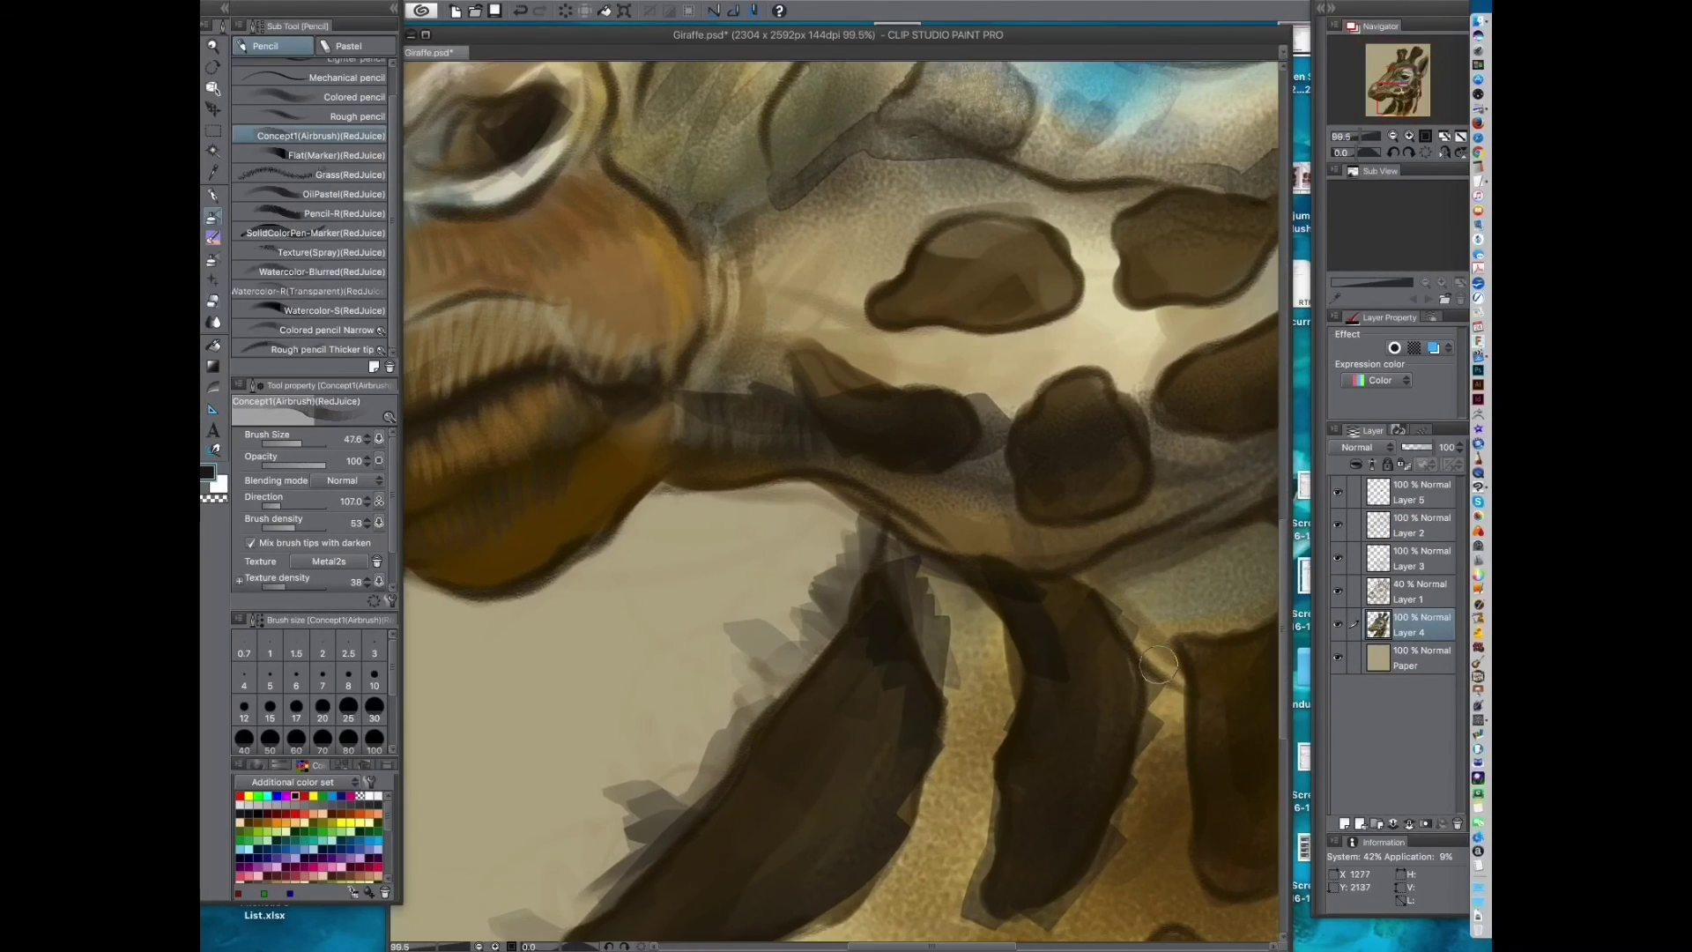
click(1422, 493)
click(1345, 823)
click(369, 796)
click(216, 238)
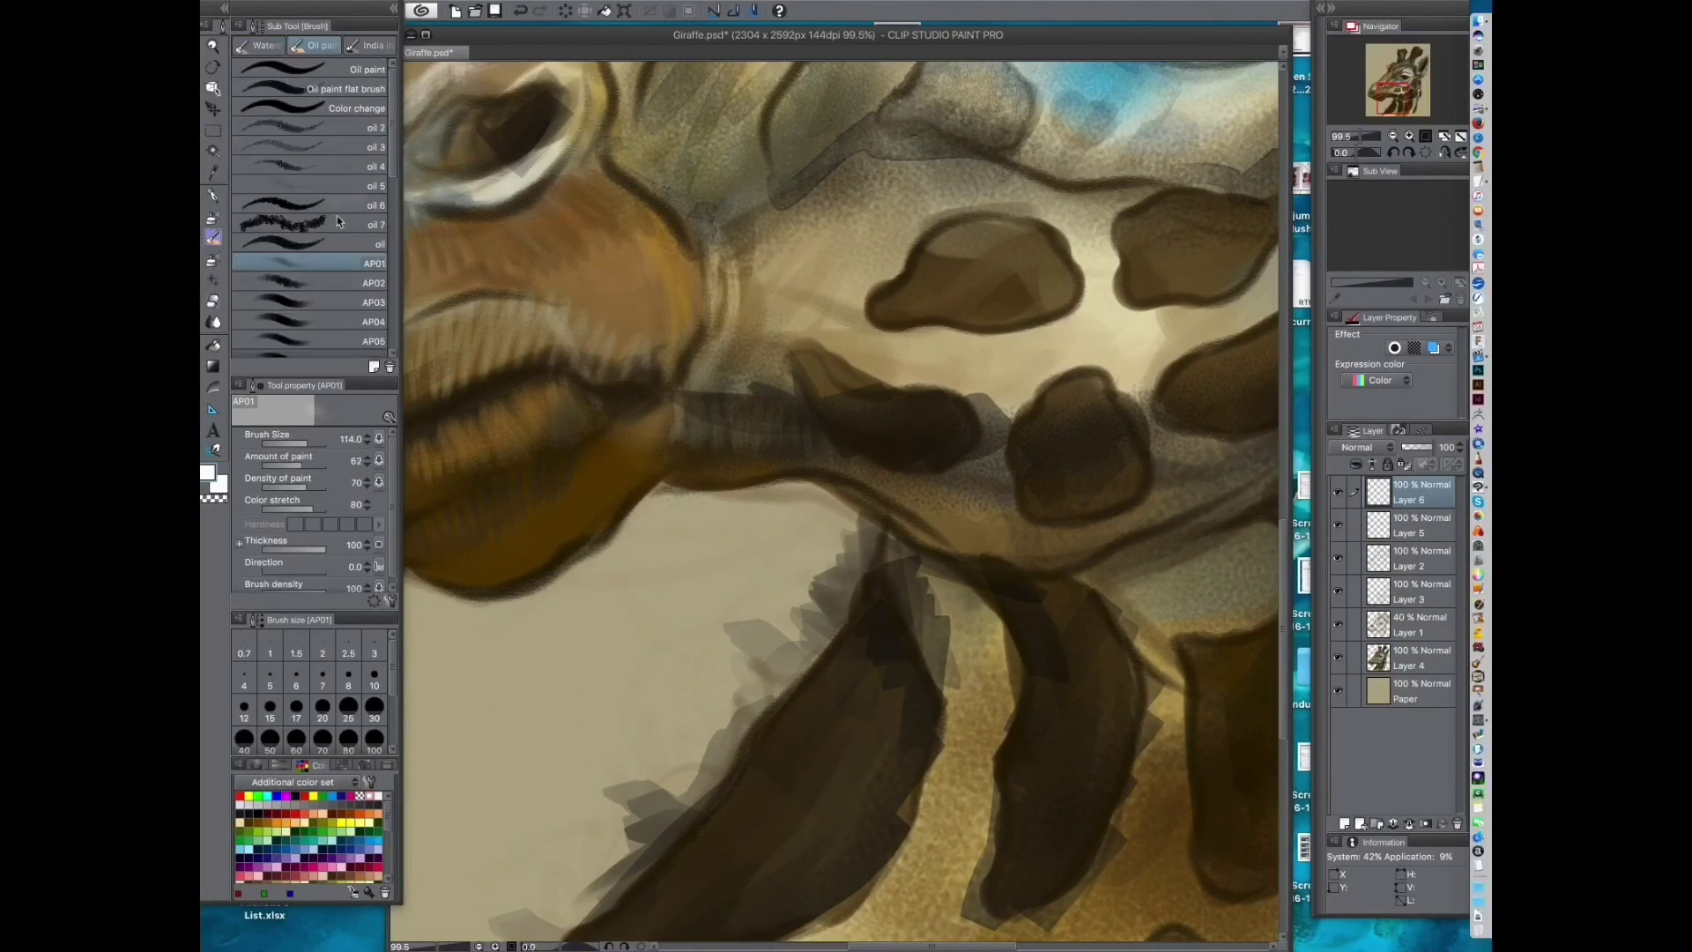
Step: Toggle the visibility of Layers 5 and 2 to check their contents, and make Layer 2 active
scroll(747, 436, down, 6)
drag(906, 462, 805, 571)
click(1337, 526)
click(1337, 526)
click(1337, 558)
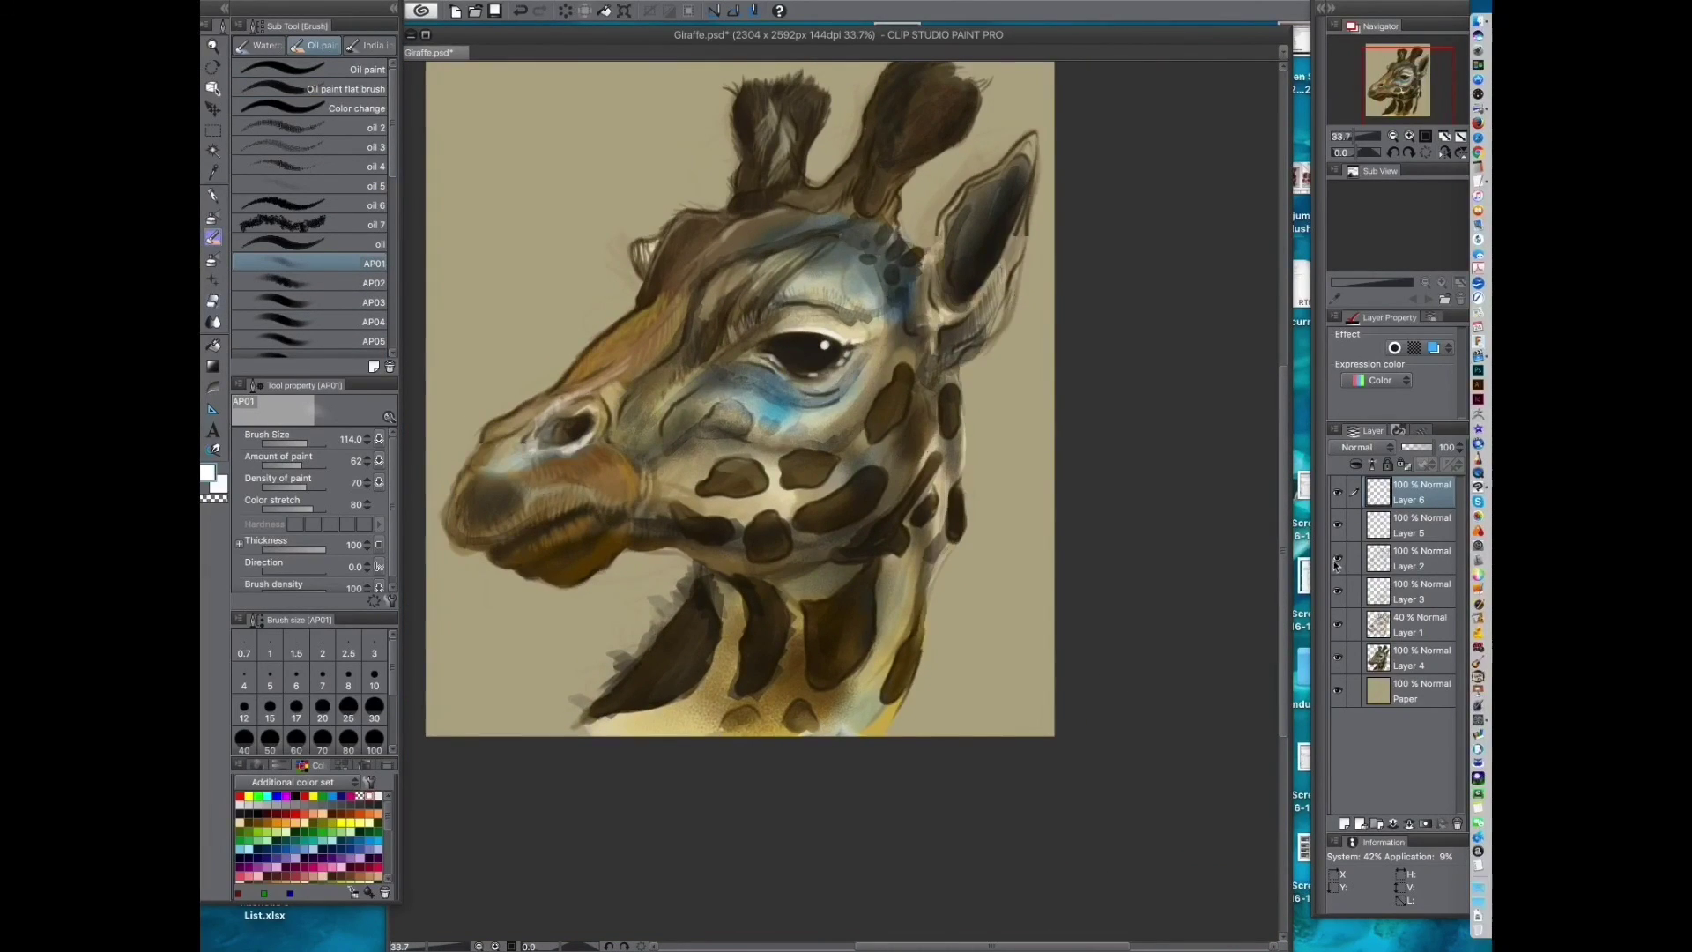
click(1338, 558)
click(1416, 558)
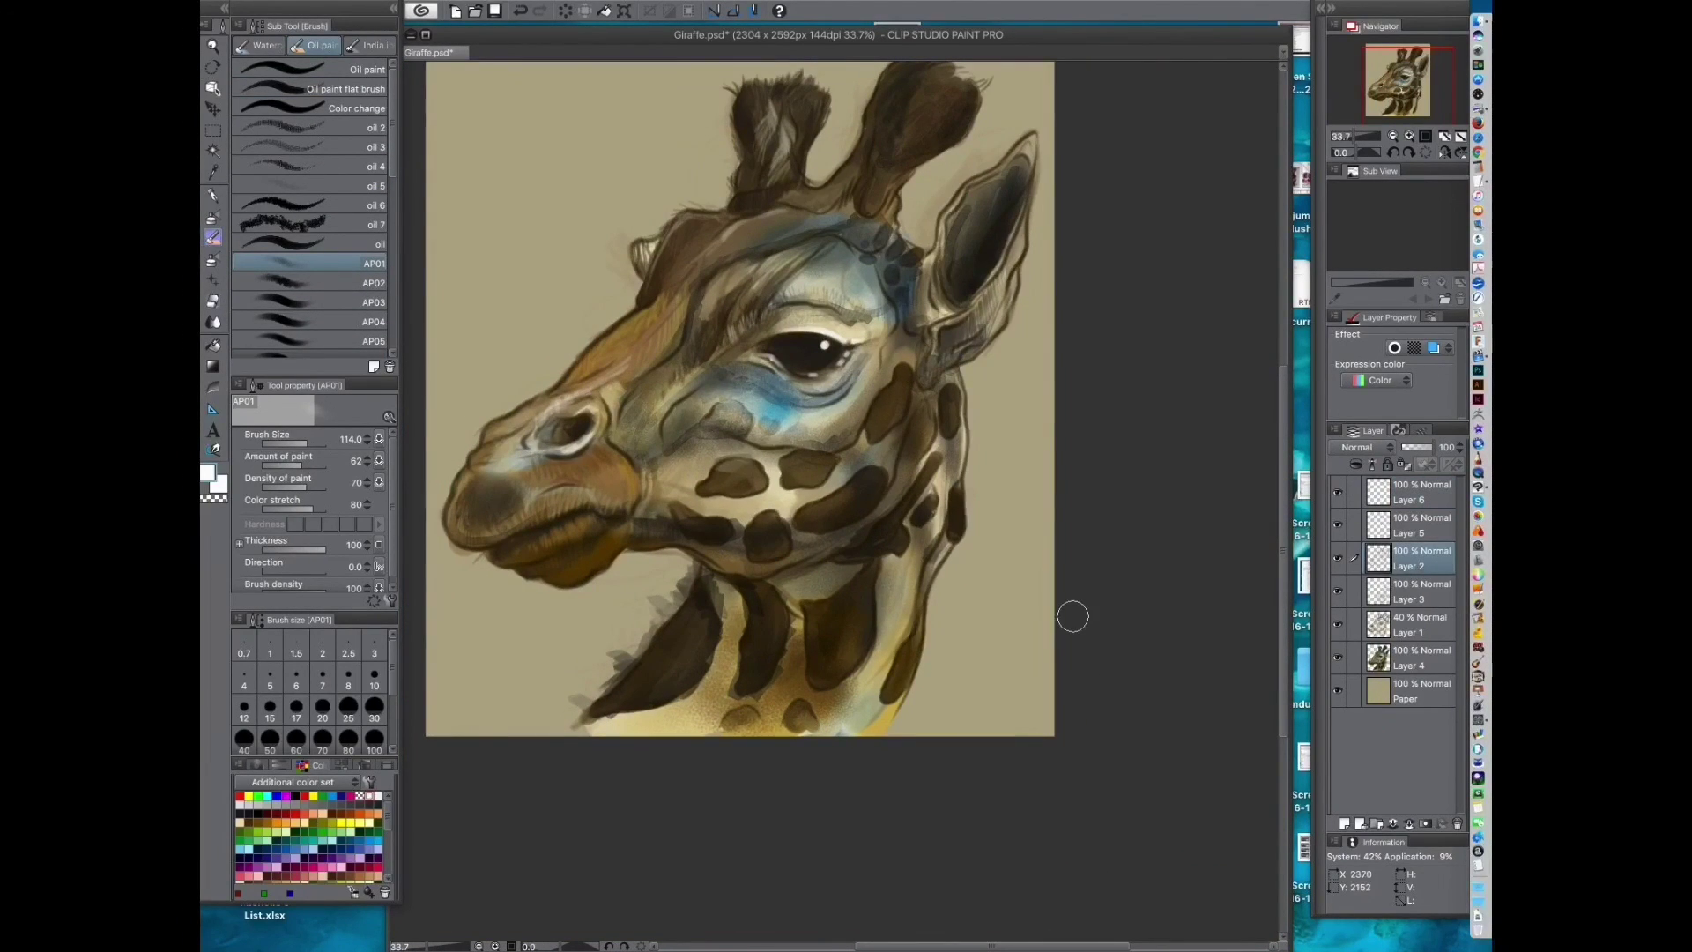
Step: Switch to the Rough pencil and draw white highlights along the edges of the horn nearest the ear
scroll(879, 78, up, 3)
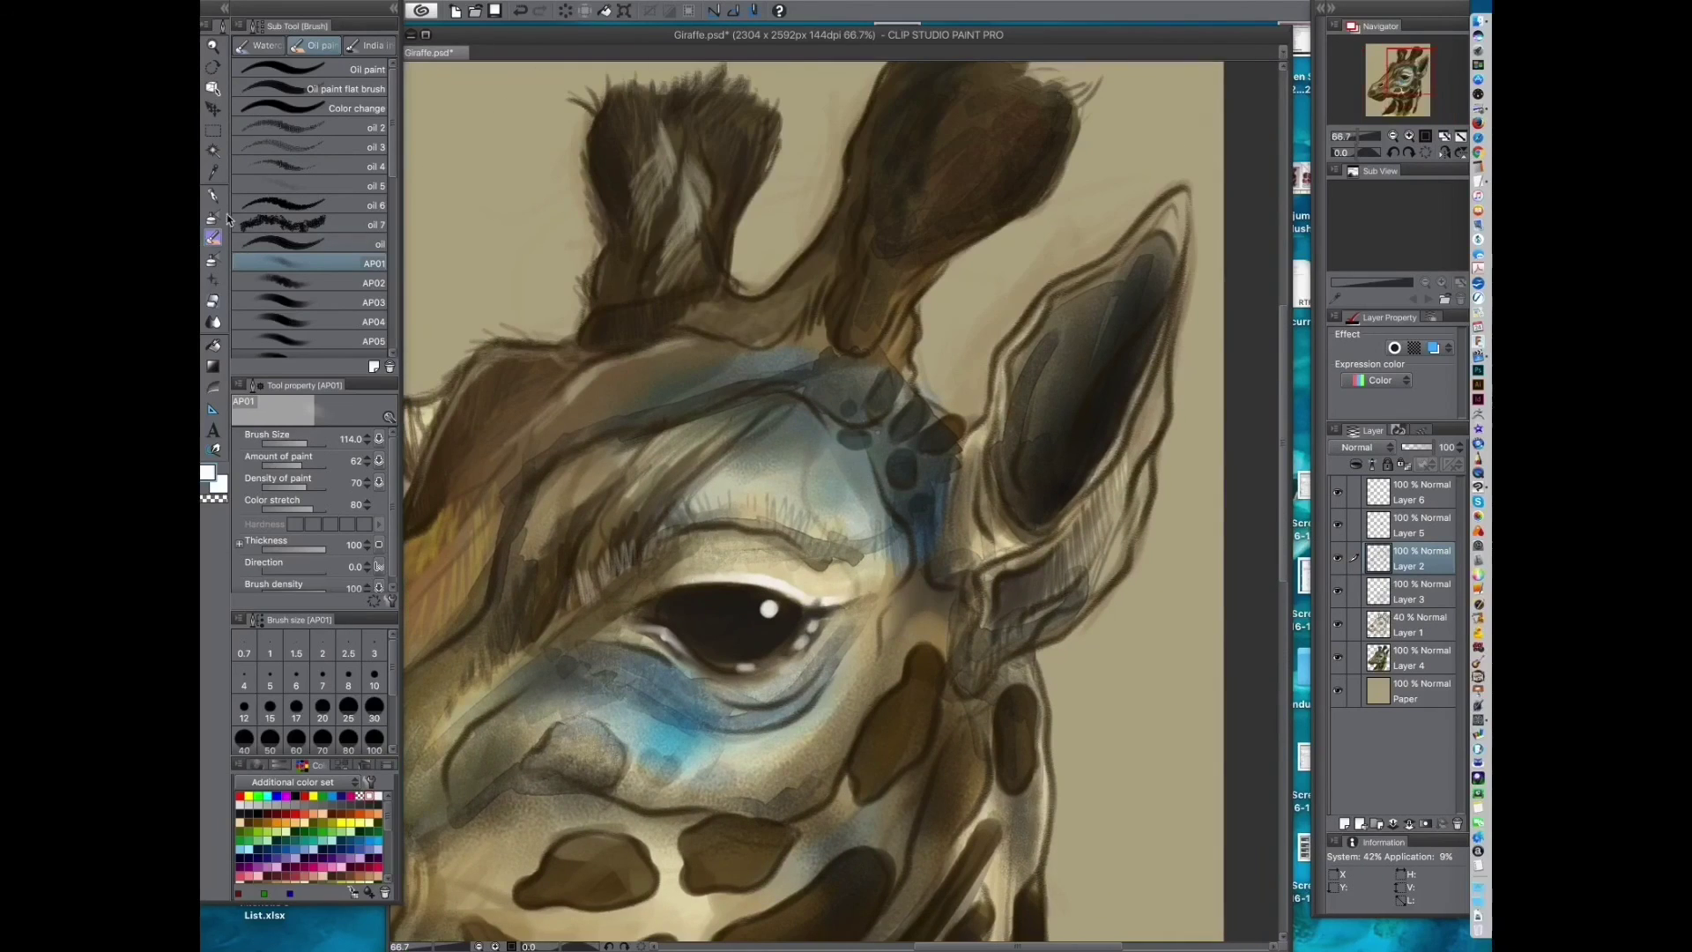
key(p)
key(bracketright)
key(bracketright)
key(bracketright)
mouse_move(1026, 192)
mouse_down()
mouse_move(967, 381)
mouse_move(931, 415)
mouse_up()
click(345, 148)
drag(934, 319, 958, 271)
drag(981, 342, 895, 402)
drag(871, 468, 867, 508)
Step: Enlarge the Rough pencil and add a white highlight along the brow ridge beside the temple spots
drag(964, 414, 927, 484)
drag(828, 390, 812, 463)
drag(818, 480, 797, 524)
mouse_move(942, 715)
mouse_down()
mouse_move(982, 468)
mouse_move(926, 486)
mouse_up()
key(bracketright)
key(bracketright)
key(bracketright)
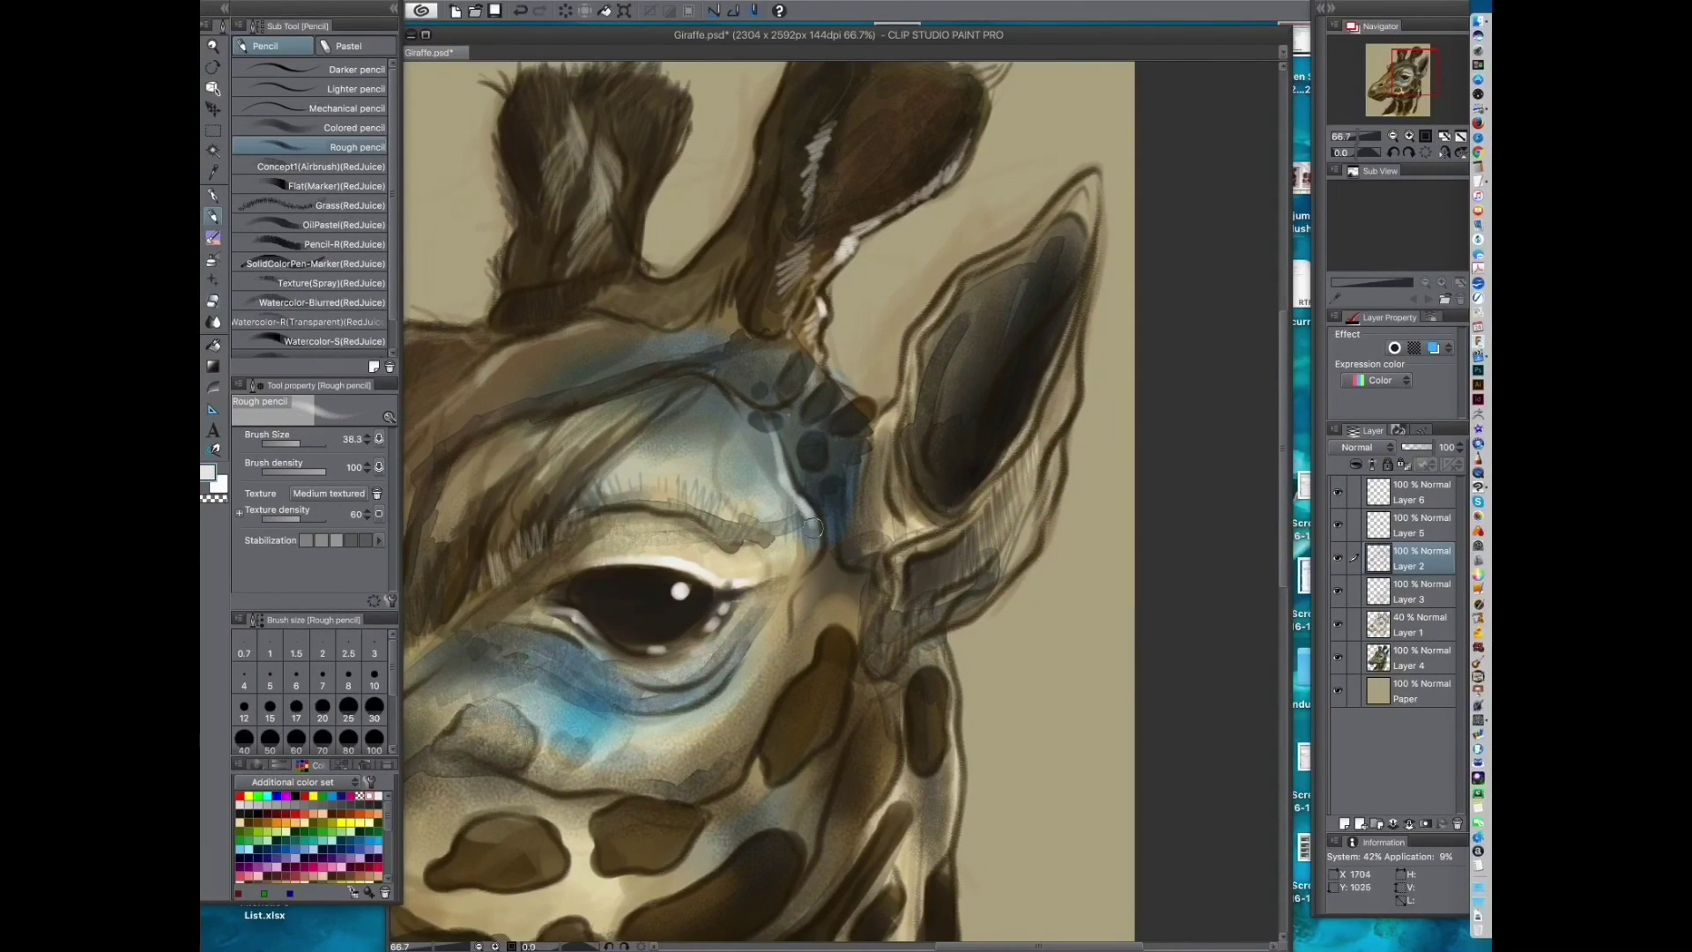
drag(808, 513, 818, 544)
drag(864, 584, 967, 484)
Step: Enlarge the Rough pencil further and lighten the cheek behind the eye and the back of the neck
mouse_move(874, 429)
mouse_down()
mouse_move(838, 441)
mouse_move(688, 414)
mouse_up()
mouse_move(839, 644)
mouse_down()
mouse_move(995, 533)
mouse_move(949, 565)
mouse_up()
key(bracketright)
key(bracketright)
key(bracketright)
key(bracketright)
key(bracketright)
mouse_move(973, 483)
mouse_down()
mouse_move(957, 513)
mouse_move(833, 560)
mouse_up()
mouse_move(1019, 425)
mouse_down()
mouse_move(966, 403)
mouse_move(1013, 372)
mouse_up()
mouse_move(962, 472)
mouse_down()
mouse_move(916, 546)
mouse_move(973, 544)
mouse_up()
mouse_move(1018, 584)
mouse_down()
mouse_move(931, 707)
mouse_move(861, 702)
mouse_move(831, 580)
mouse_up()
Step: Resize the Rough pencil and add light touches around the nostril and the muzzle
key(bracketleft)
key(bracketleft)
key(bracketleft)
mouse_move(956, 420)
mouse_down()
mouse_move(940, 422)
mouse_move(964, 636)
mouse_up()
drag(790, 773, 793, 566)
drag(625, 562, 781, 544)
drag(837, 628, 840, 502)
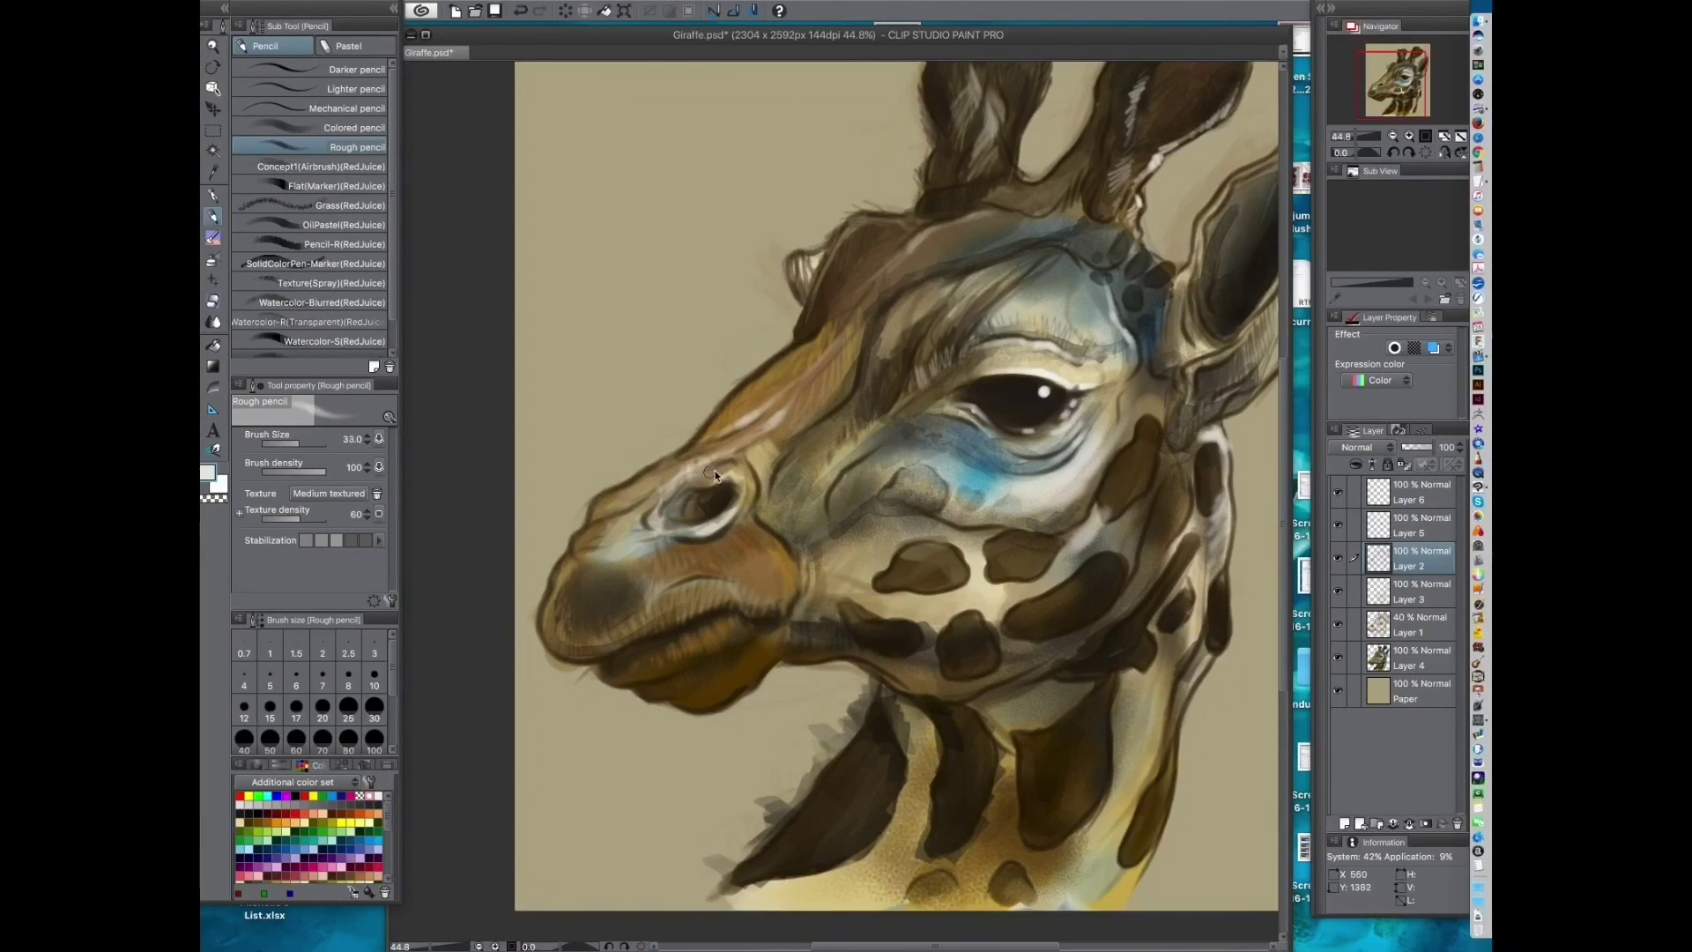
drag(591, 527, 616, 512)
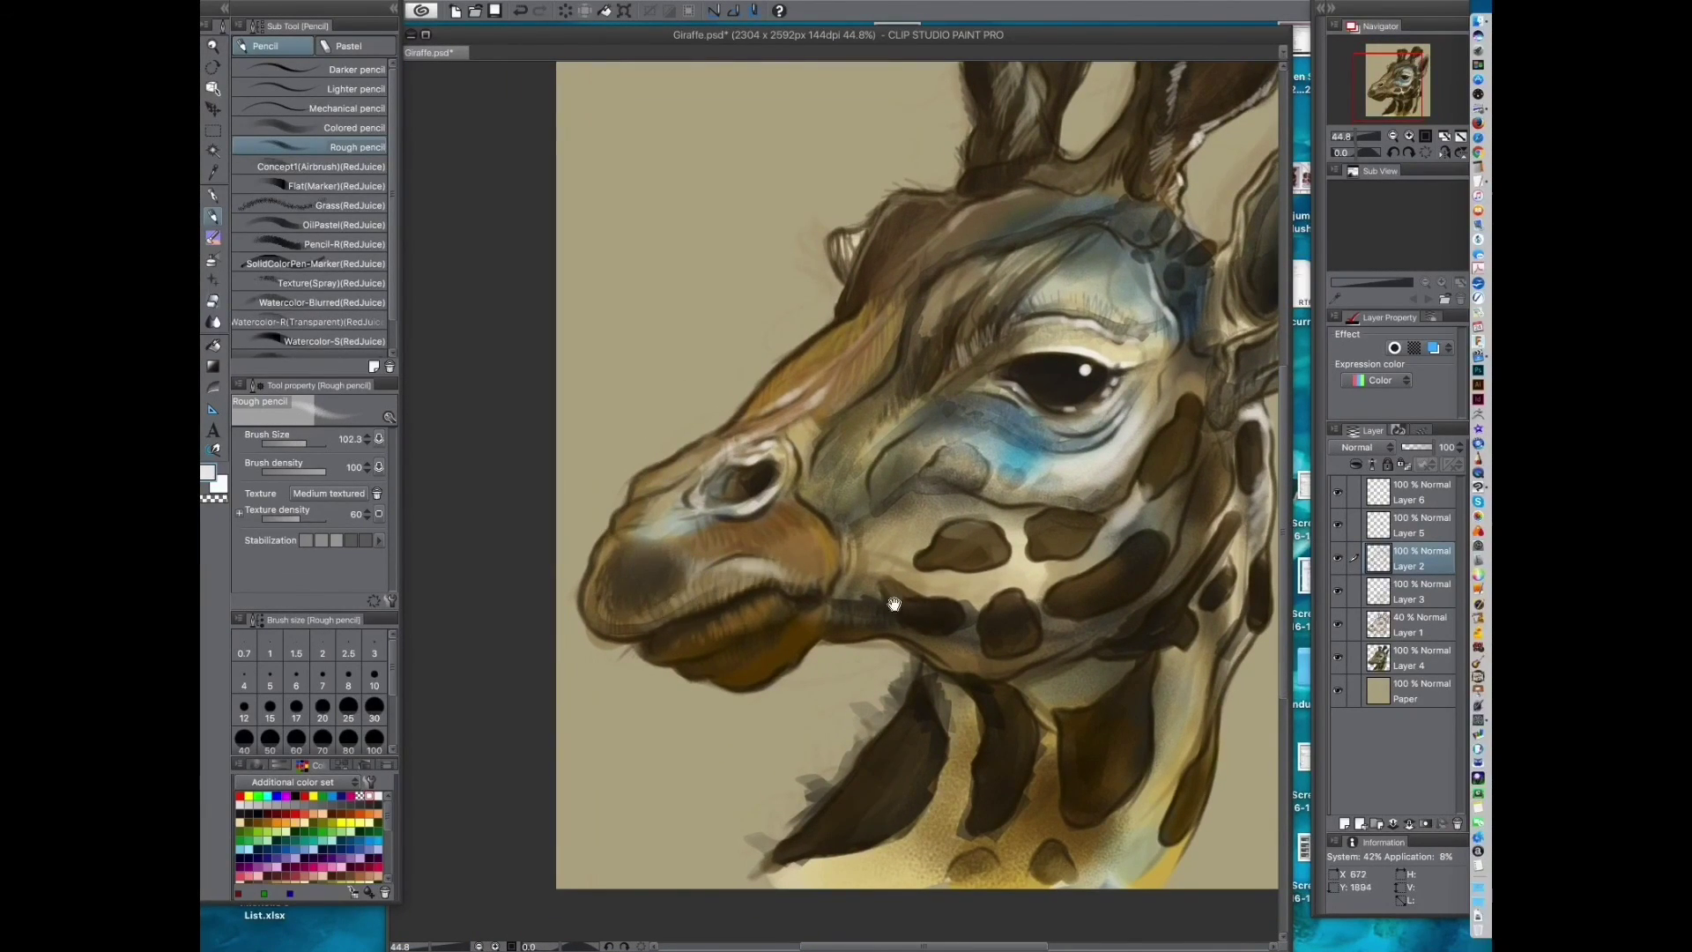
Step: Merge Layer 6 and all the layers below it down into Layer 4
scroll(624, 691, down, 3)
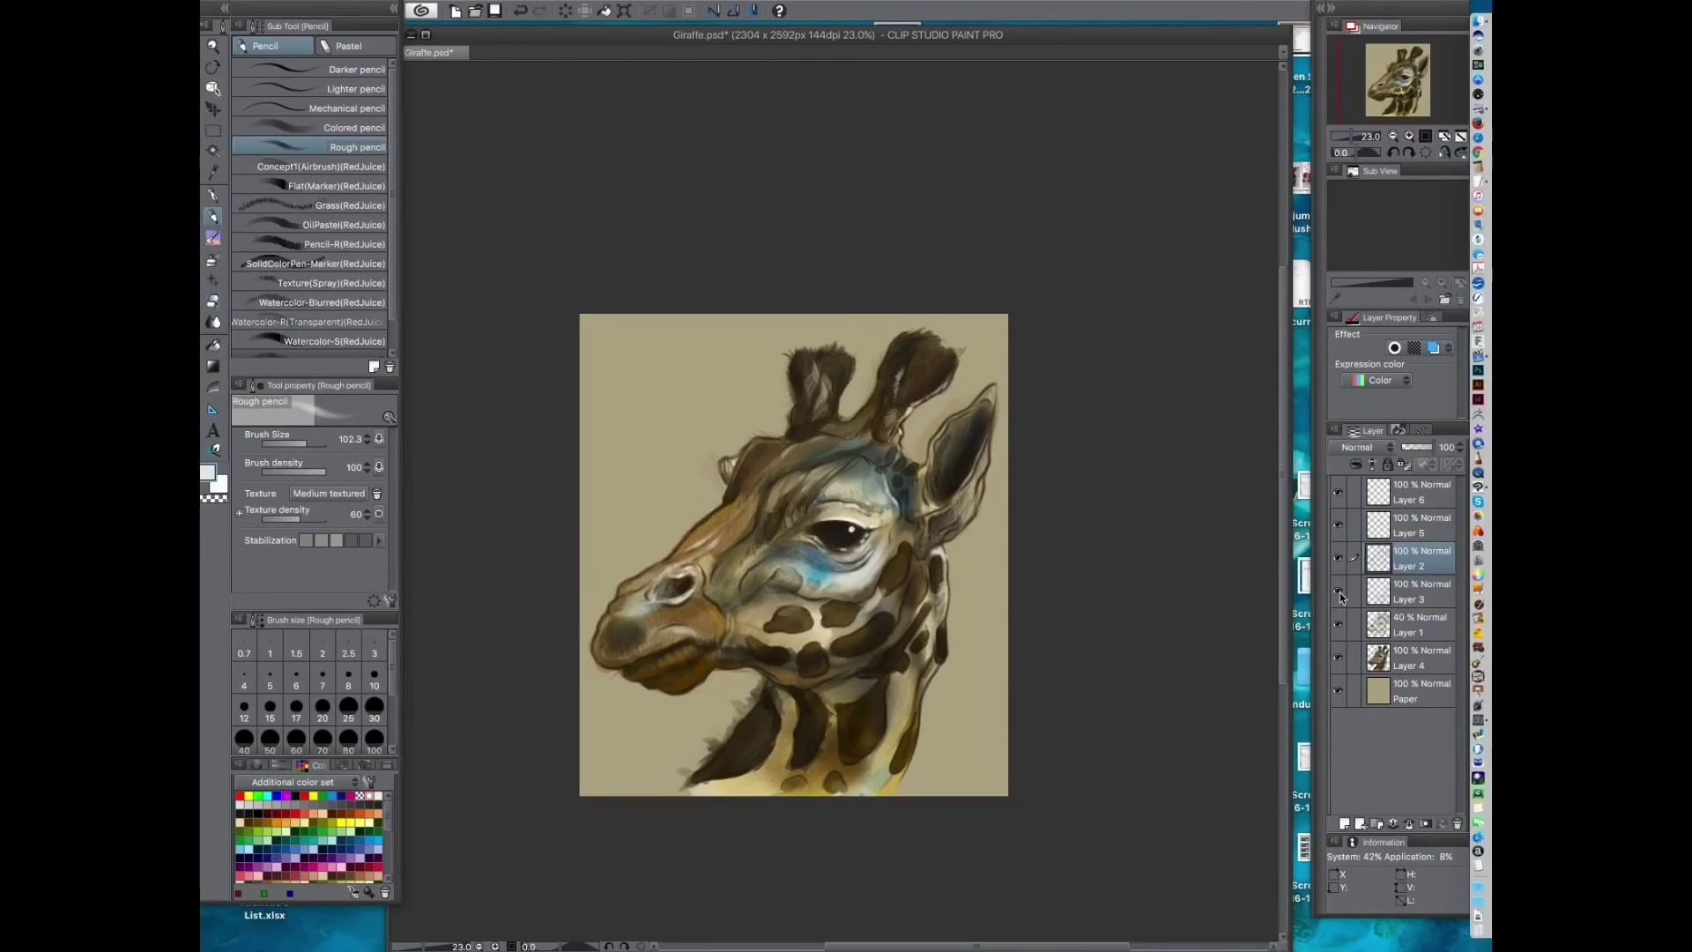
click(1410, 494)
key(super+e)
key(super+e)
key(super+e)
key(super+e)
key(super+e)
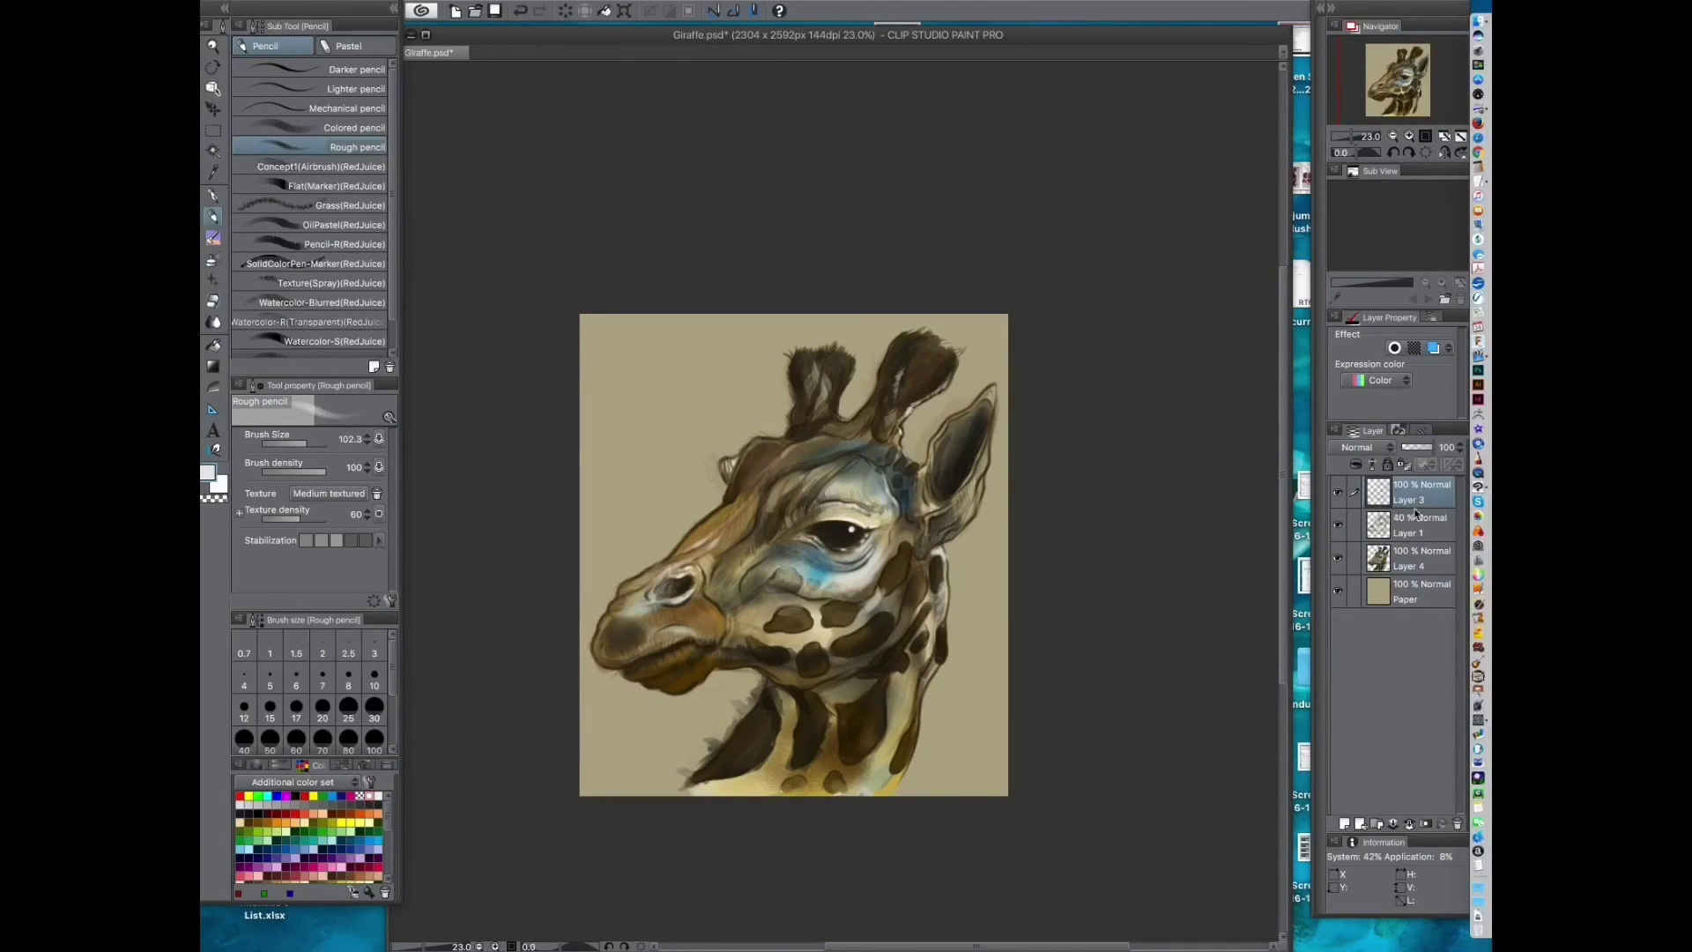
Step: Add a new layer above Layer 4 and set its blending mode to Add (Glow)
scroll(881, 533, up, 3)
drag(885, 534, 920, 495)
click(1344, 823)
click(1364, 448)
click(1361, 643)
drag(711, 717, 728, 684)
Step: Load the Default color set and choose a bright yellow as the drawing colour
drag(390, 817, 389, 838)
click(340, 783)
click(348, 639)
click(208, 472)
click(790, 395)
click(953, 422)
Step: Undo the test stroke on the glow layer and switch to the Colored pencil brush
drag(839, 387, 780, 426)
key(super+z)
click(353, 128)
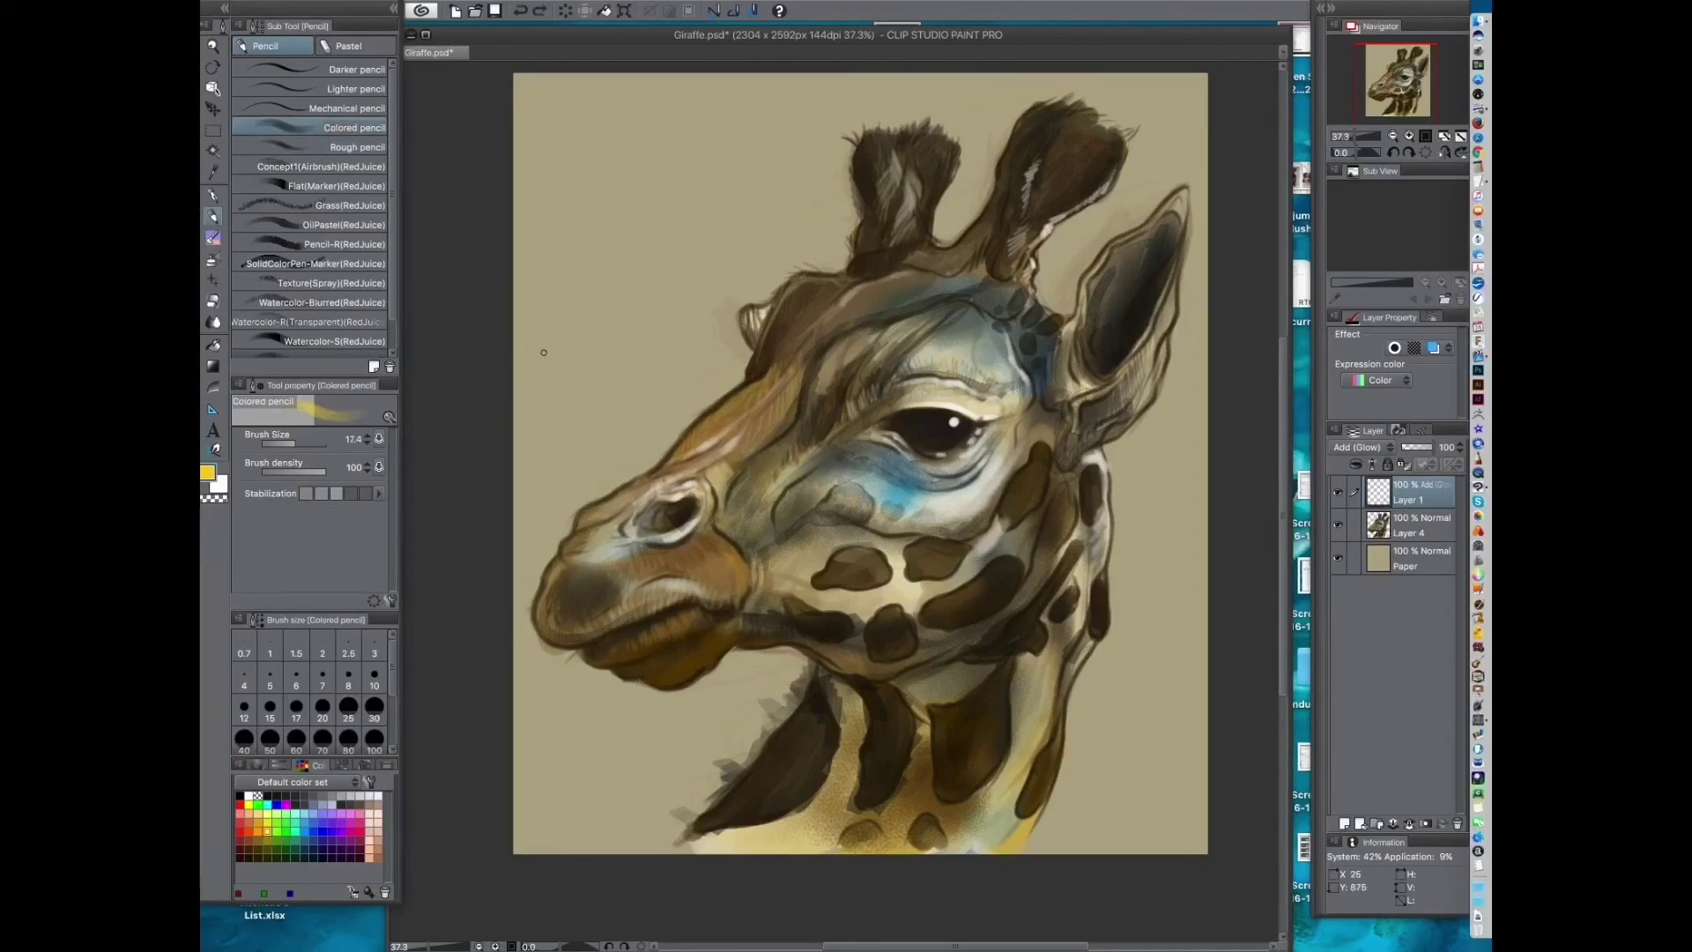
Step: Brush soft yellow light over the giraffe's forehead, snout and cheek on the Add (Glow) layer with the Colored pencil
drag(955, 325, 921, 357)
drag(1131, 496, 1081, 533)
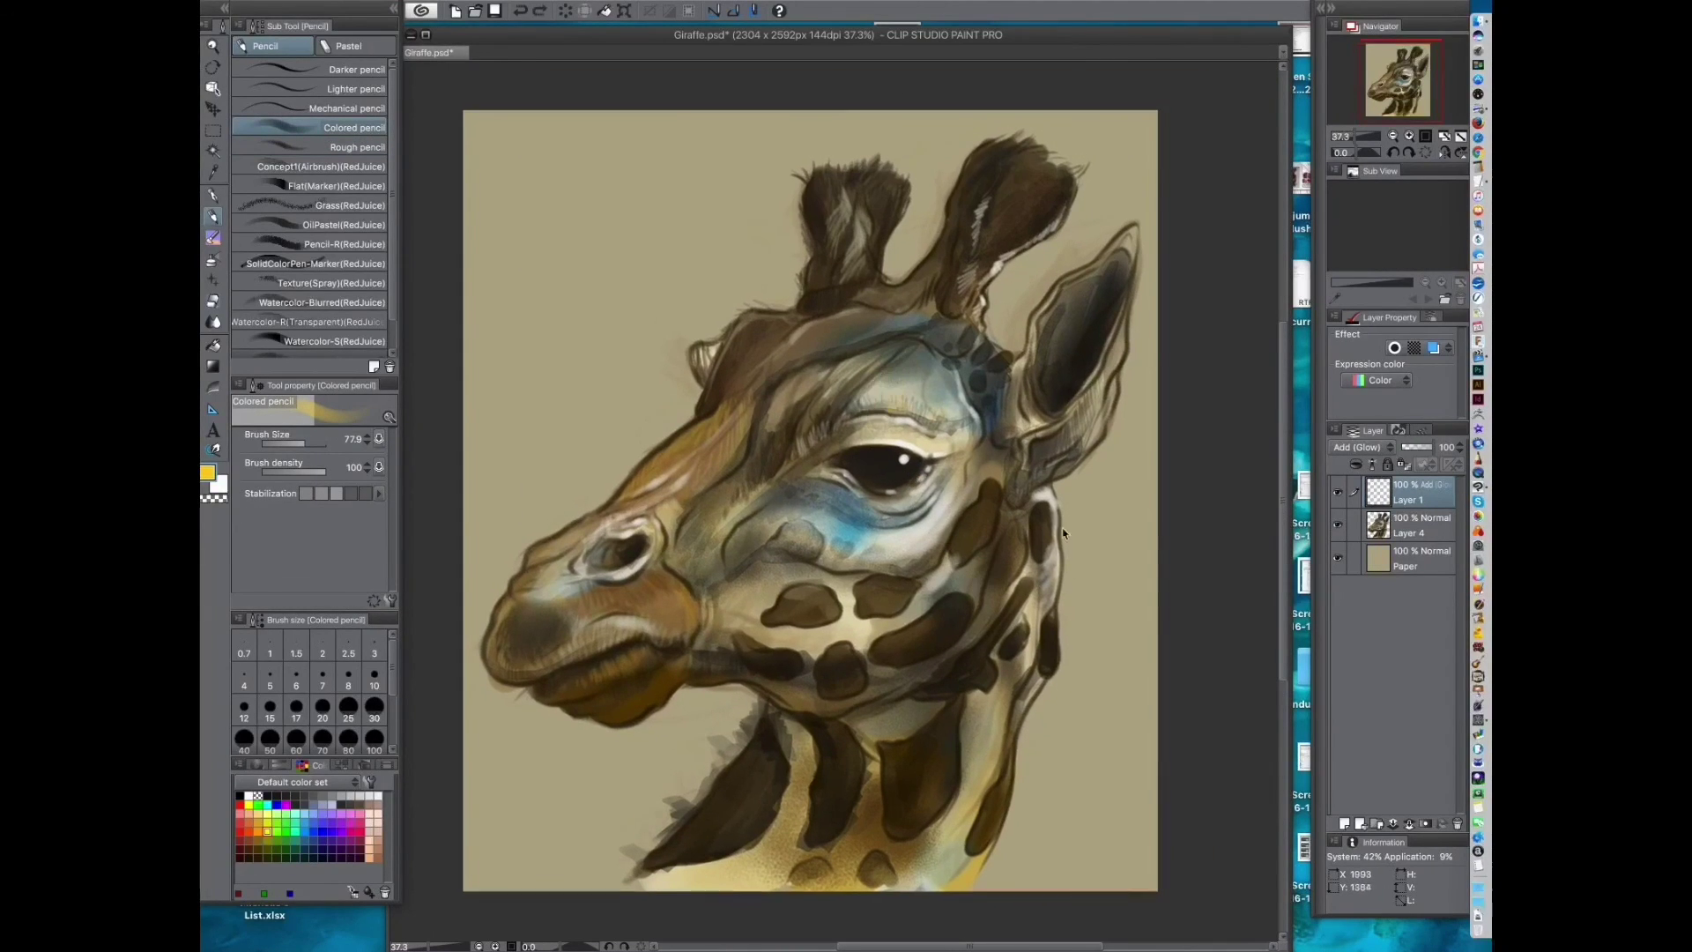
mouse_move(944, 329)
mouse_down()
mouse_move(908, 354)
mouse_move(946, 398)
mouse_move(864, 434)
mouse_up()
drag(881, 502, 908, 454)
mouse_move(793, 474)
mouse_down()
mouse_move(828, 453)
mouse_move(888, 527)
mouse_up()
drag(934, 508, 960, 530)
mouse_move(847, 379)
mouse_down()
mouse_move(821, 429)
mouse_move(719, 470)
mouse_up()
drag(887, 588, 833, 546)
Step: Enlarge the brush to about 200, brush yellow light over the muzzle and neck, and set the glow layer's opacity to 43%
key(])
drag(747, 416, 690, 508)
drag(691, 576, 657, 600)
mouse_move(696, 580)
mouse_down()
mouse_move(730, 572)
mouse_move(569, 573)
mouse_up()
key(])
mouse_move(903, 548)
mouse_down()
mouse_move(828, 547)
mouse_move(862, 415)
mouse_up()
drag(798, 566, 688, 654)
drag(865, 516, 846, 629)
drag(960, 518, 939, 626)
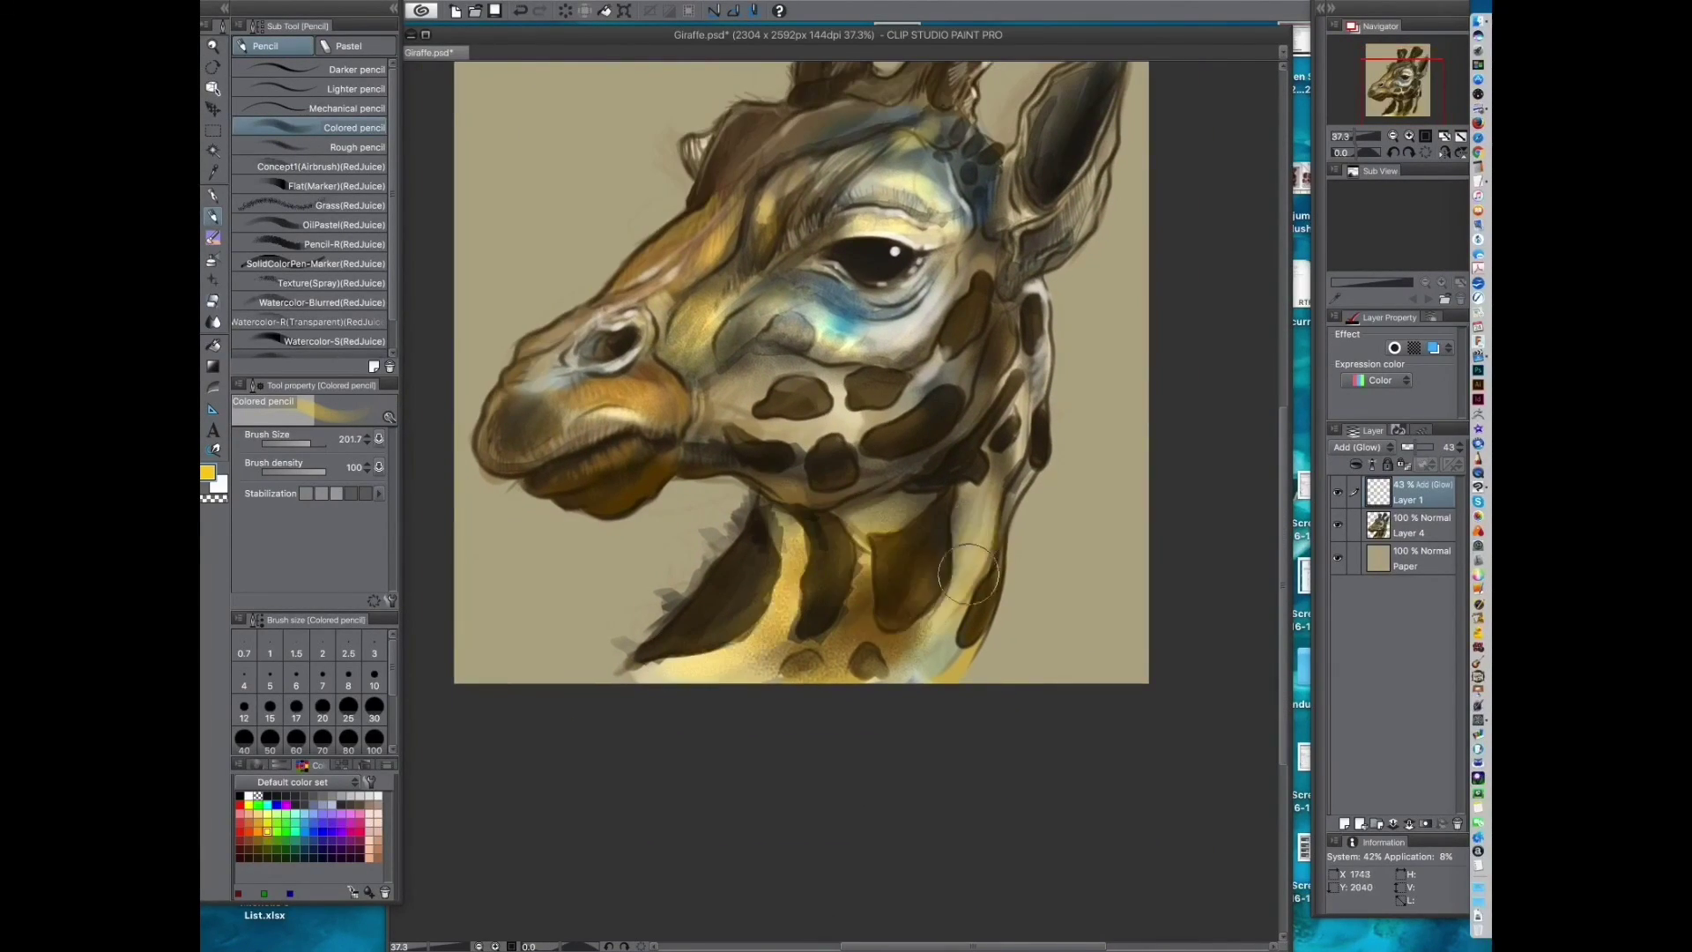
Step: Add yellow light along the back of the neck, the horns and the knob and fur on the forehead, shrinking the brush for small areas
drag(1013, 380, 953, 545)
key([)
drag(918, 483, 865, 514)
drag(842, 265, 864, 339)
drag(883, 198, 847, 295)
key([)
drag(846, 264, 855, 283)
drag(736, 190, 723, 231)
mouse_move(747, 208)
mouse_down()
mouse_move(755, 286)
mouse_move(729, 298)
mouse_up()
drag(826, 547, 869, 513)
drag(698, 303, 675, 342)
drag(916, 636, 864, 499)
Step: Brush more yellow light onto the cheek, jaw, mouth and chin, adjusting the brush size as needed
key(])
drag(891, 361, 785, 467)
drag(784, 466, 646, 472)
drag(819, 503, 787, 463)
key([)
drag(901, 363, 888, 462)
drag(894, 421, 876, 474)
drag(493, 410, 650, 523)
drag(520, 531, 498, 582)
mouse_move(511, 583)
mouse_down()
mouse_move(606, 548)
mouse_move(637, 556)
mouse_up()
key([)
mouse_move(619, 553)
mouse_down()
mouse_move(666, 529)
mouse_move(680, 567)
mouse_move(650, 590)
mouse_up()
mouse_move(817, 582)
mouse_down()
mouse_move(737, 653)
mouse_move(804, 608)
mouse_up()
mouse_move(741, 456)
mouse_down()
mouse_move(787, 428)
mouse_move(769, 450)
mouse_up()
Step: Add a new layer above the glow layer, set it to Multiply and choose a muted dark blue-grey drawing colour
click(1345, 823)
click(1365, 447)
click(1368, 497)
alt+click(909, 375)
double_click(208, 473)
click(826, 294)
drag(782, 360, 888, 332)
click(951, 423)
Step: Shade the giraffe's face, jaw and neck with broad dark blue-grey strokes on the Multiply layer
mouse_move(888, 331)
mouse_down()
mouse_move(865, 355)
mouse_move(927, 462)
mouse_move(663, 560)
mouse_up()
drag(730, 659, 728, 619)
mouse_move(820, 527)
mouse_down()
mouse_move(857, 511)
mouse_move(681, 627)
mouse_up()
drag(907, 591, 937, 530)
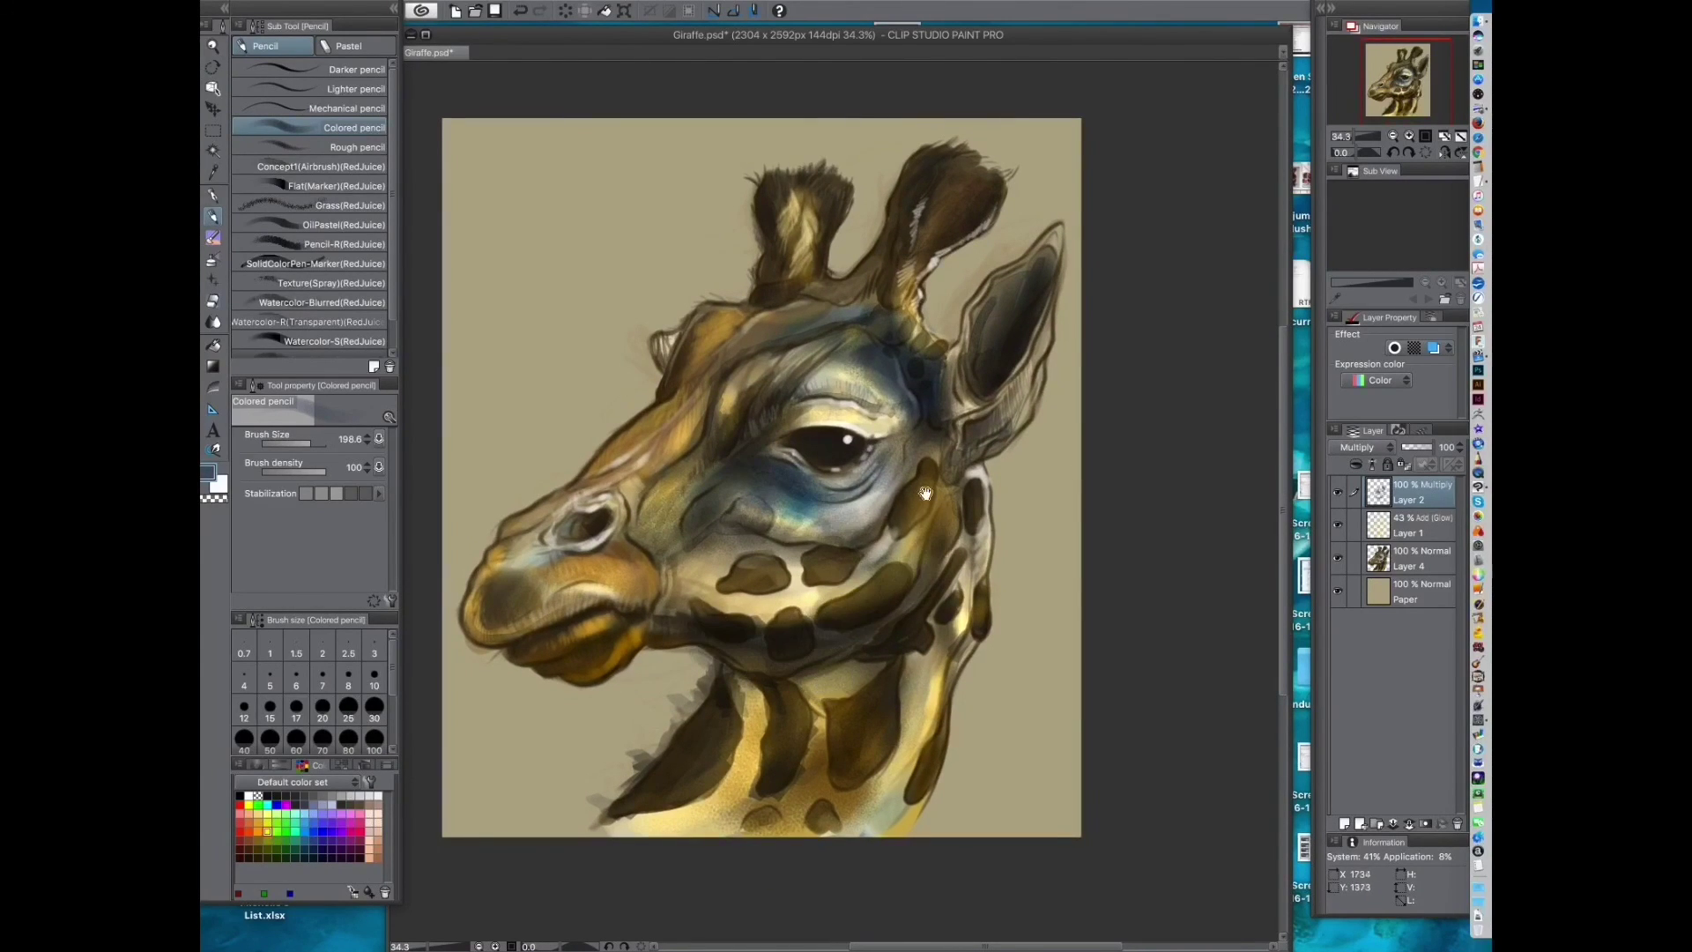
drag(859, 678, 894, 556)
drag(875, 560, 843, 654)
drag(844, 584, 750, 688)
drag(749, 494, 723, 720)
drag(608, 639, 598, 639)
drag(541, 715, 571, 721)
Step: Set the Multiply layer's opacity to 53% and place the glow layer above it as the active layer
drag(1429, 448, 1418, 537)
drag(793, 564, 787, 524)
click(1412, 493)
Step: Choose a light yellow drawing colour for the glow layer and undo the most recent strokes
click(270, 830)
double_click(208, 473)
click(953, 423)
mouse_move(983, 768)
mouse_down()
mouse_move(973, 717)
mouse_move(858, 849)
mouse_up()
key(super+z)
key(super+z)
key(super+z)
key(super+z)
key(super+z)
key(super+z)
key(ctrl+y)
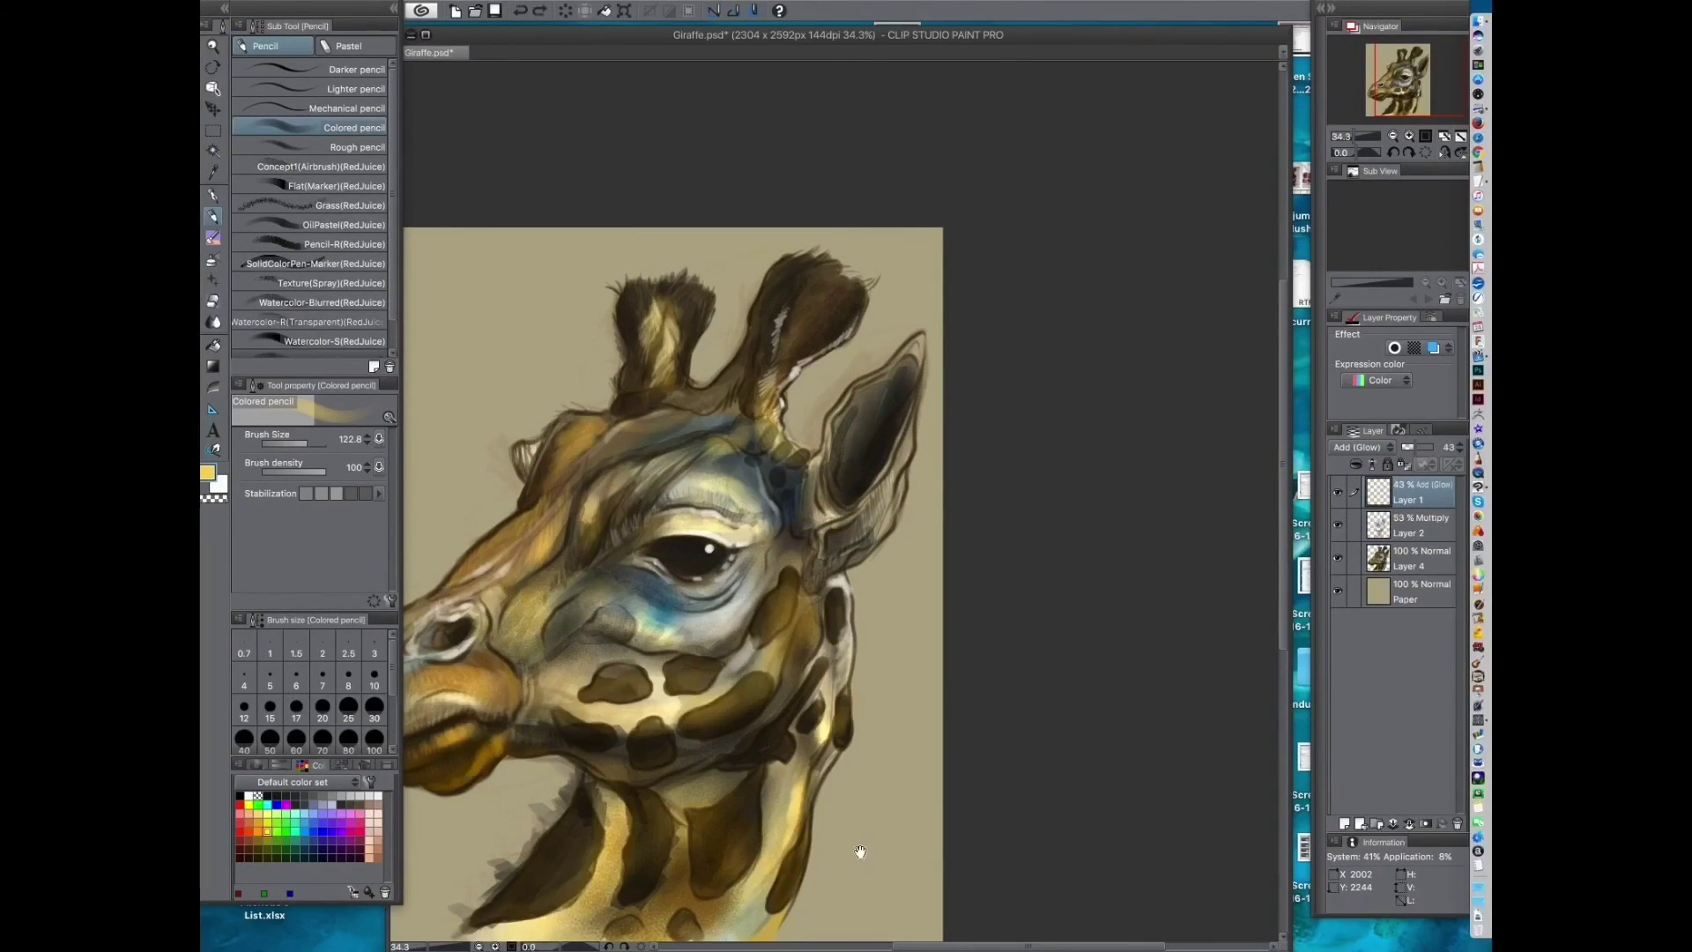
Step: Brush further soft light accents over the giraffe's head on the glow layer
drag(938, 407, 963, 377)
drag(911, 372, 921, 388)
drag(799, 409, 837, 408)
drag(828, 414, 910, 387)
drag(703, 445, 706, 520)
scroll(877, 598, down, 3)
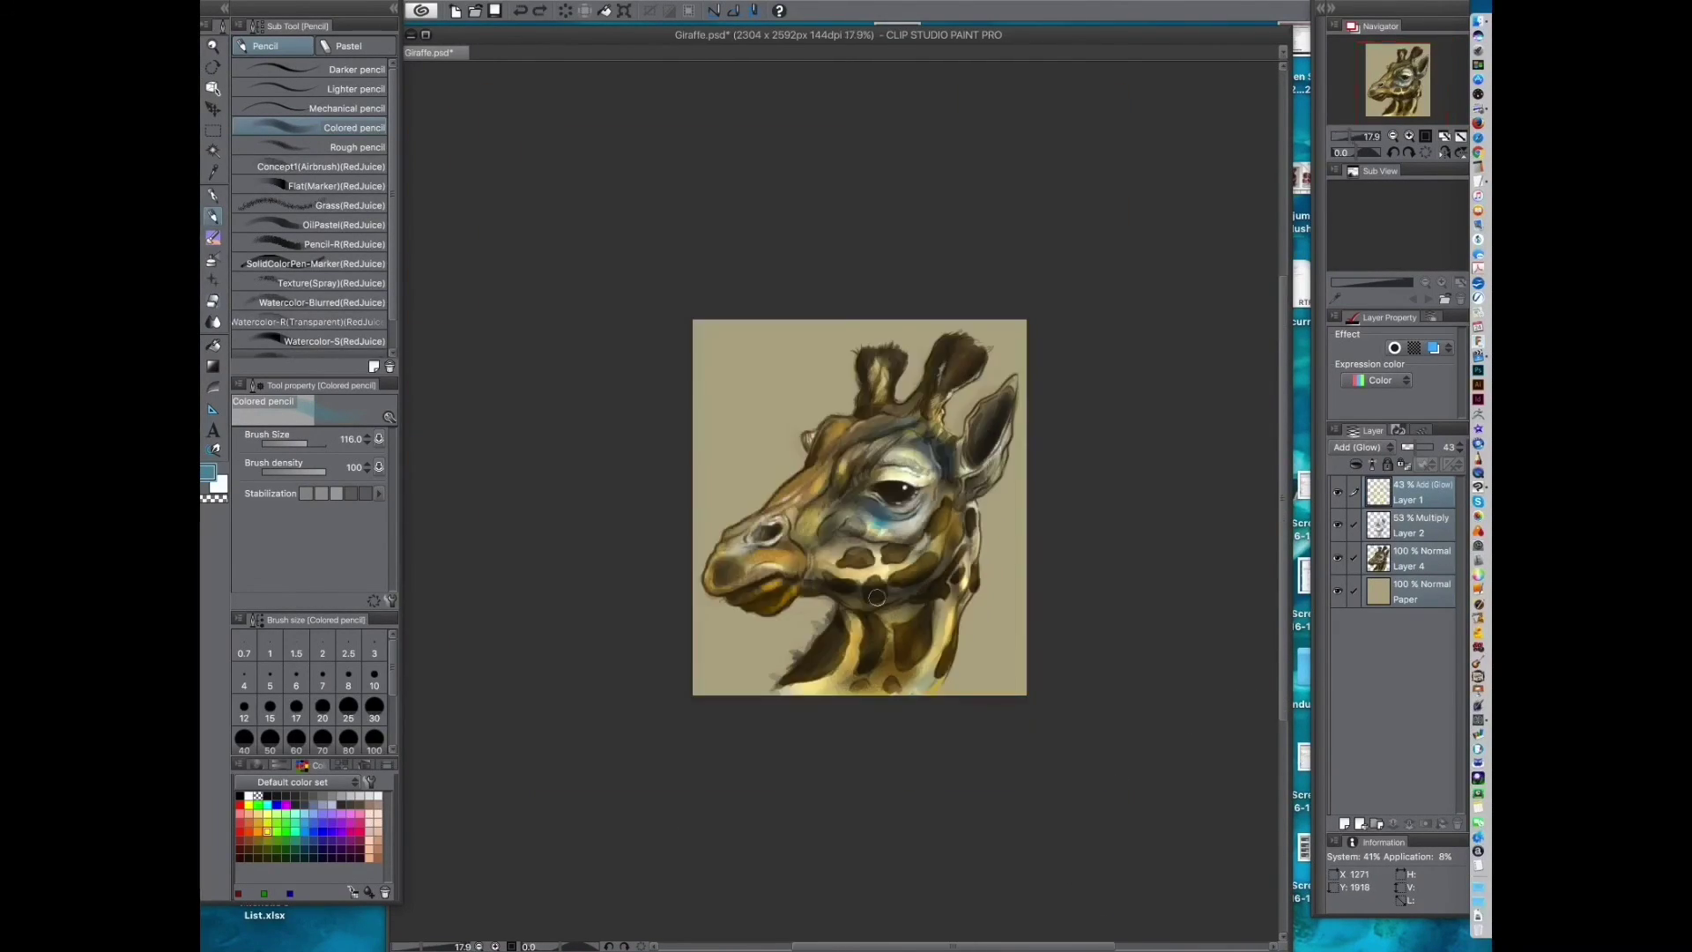
Step: Brush white highlights over the giraffe's brow, cheek and neck with the Colored pencil
scroll(914, 518, up, 3)
click(248, 795)
mouse_move(896, 506)
mouse_down()
mouse_move(931, 506)
mouse_move(809, 551)
mouse_up()
drag(943, 496, 776, 588)
drag(727, 499, 739, 525)
drag(894, 474, 889, 472)
mouse_move(936, 439)
mouse_down()
mouse_move(955, 417)
mouse_move(904, 421)
mouse_up()
mouse_move(923, 691)
mouse_down()
mouse_move(865, 611)
mouse_move(859, 555)
mouse_up()
drag(952, 406, 906, 500)
drag(953, 436, 907, 545)
mouse_move(939, 539)
mouse_down()
mouse_move(872, 682)
mouse_move(1058, 585)
mouse_up()
Step: Set the glow layer's opacity to 35% and add a new Normal layer at the top of the stack
drag(1416, 447, 1413, 451)
key(super+z)
click(1415, 490)
click(1412, 591)
click(1408, 499)
click(1345, 824)
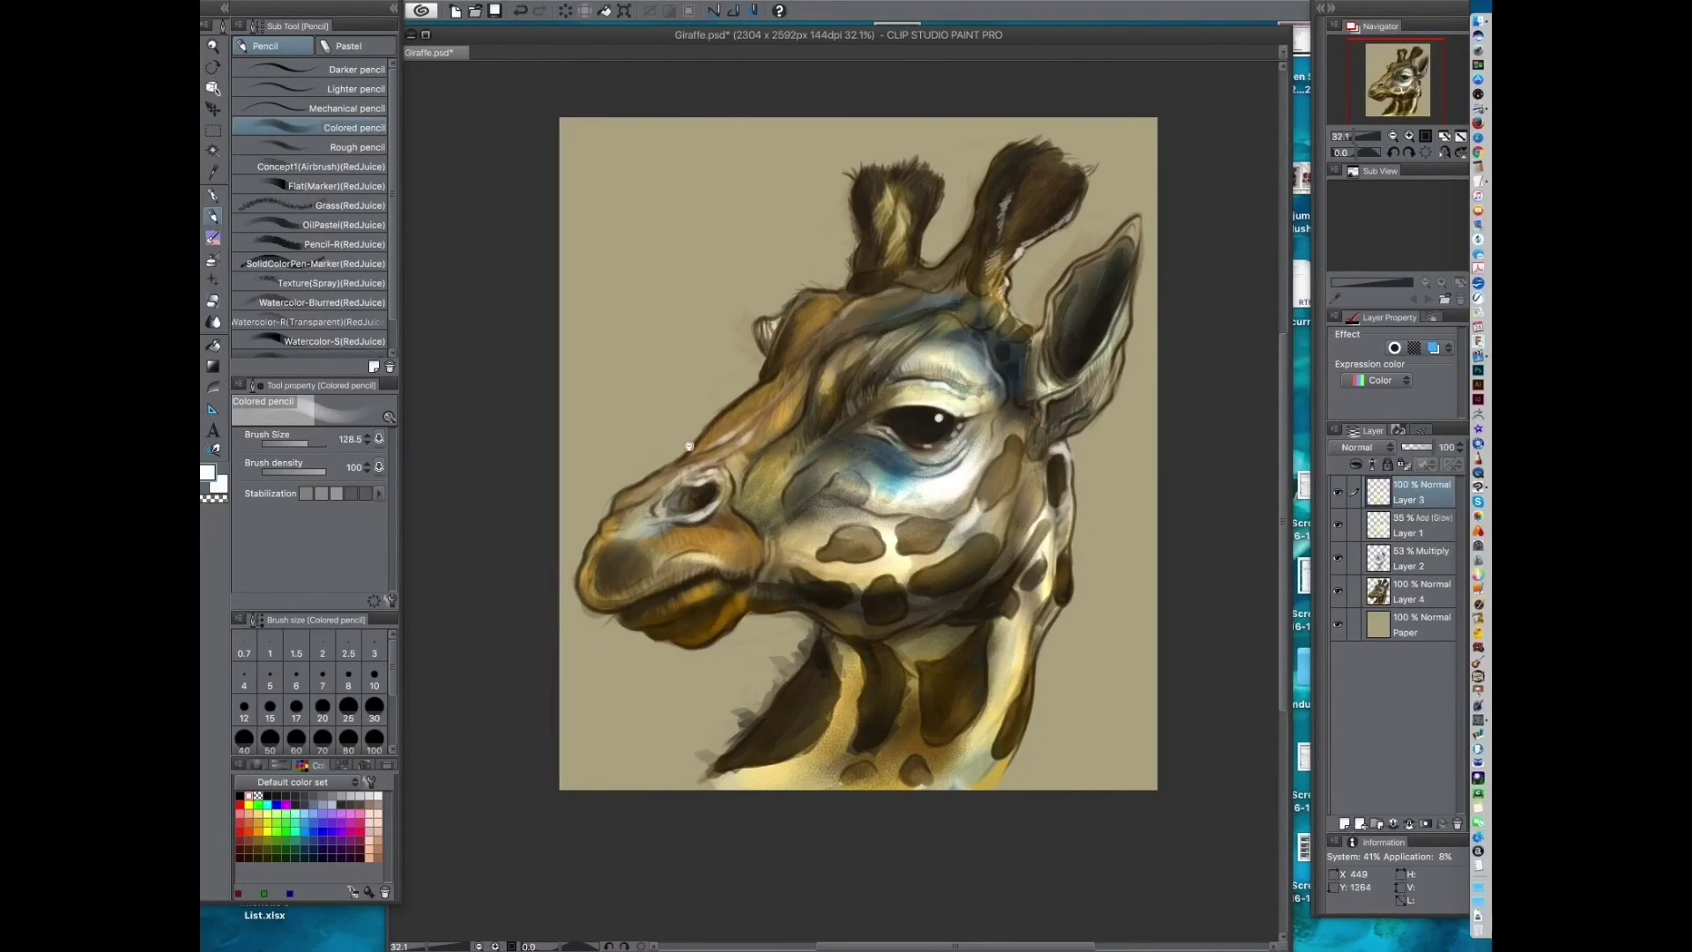
Step: Add a new layer directly above Paper and paint a loose background around the giraffe in dark and bright green
scroll(678, 438, up, 2)
drag(679, 446, 677, 415)
click(1412, 625)
click(1344, 823)
click(286, 840)
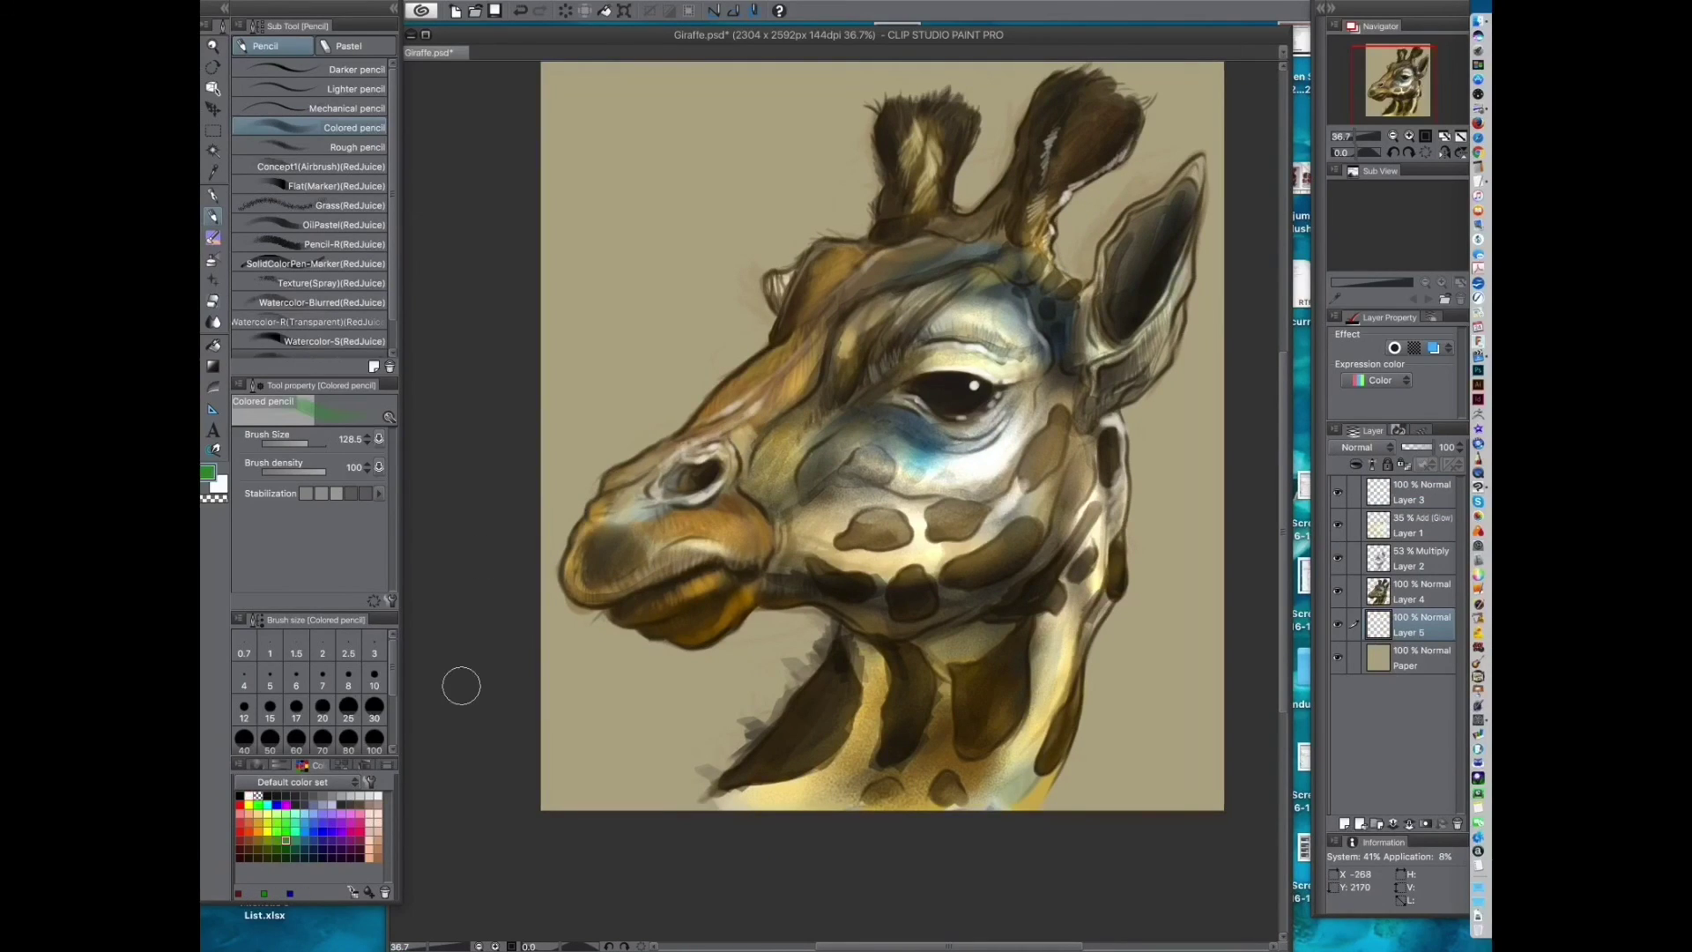
drag(719, 654, 793, 670)
mouse_move(710, 557)
mouse_down()
mouse_move(617, 731)
mouse_move(837, 176)
mouse_move(969, 176)
mouse_move(1172, 731)
mouse_up()
click(295, 831)
mouse_move(828, 617)
mouse_down()
mouse_move(728, 699)
mouse_move(1137, 688)
mouse_move(1058, 246)
mouse_move(644, 423)
mouse_move(634, 106)
mouse_up()
Step: Switch to the Foliage decoration brush, choose a dark green and add a new layer above the green background
click(212, 279)
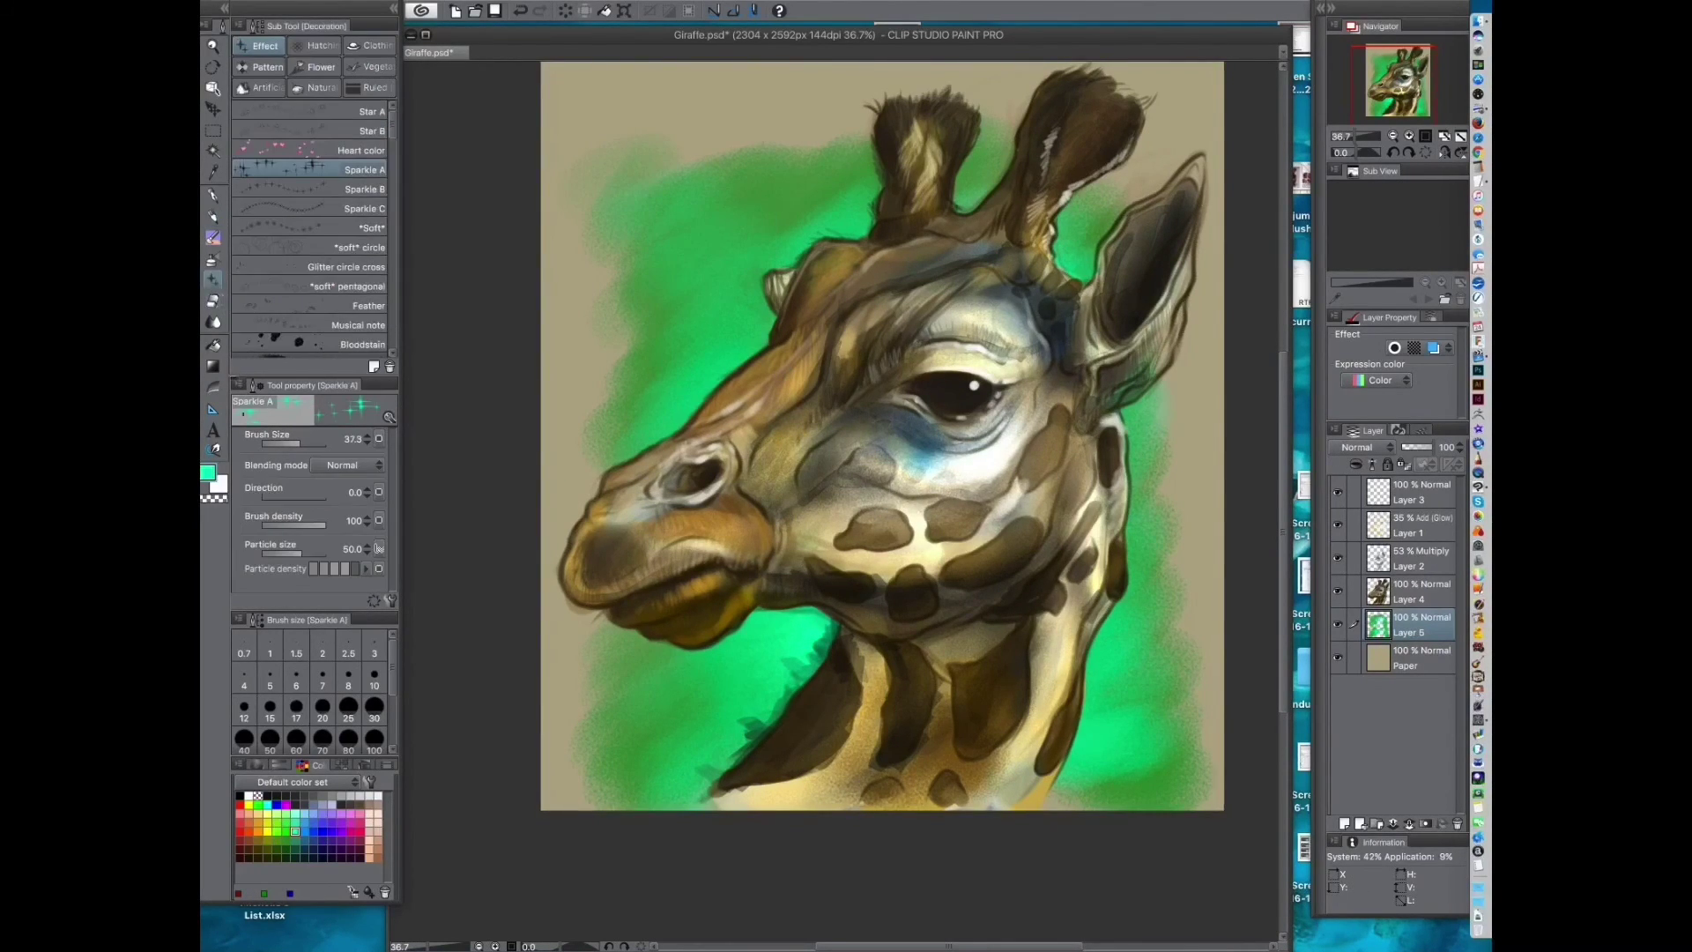
click(314, 67)
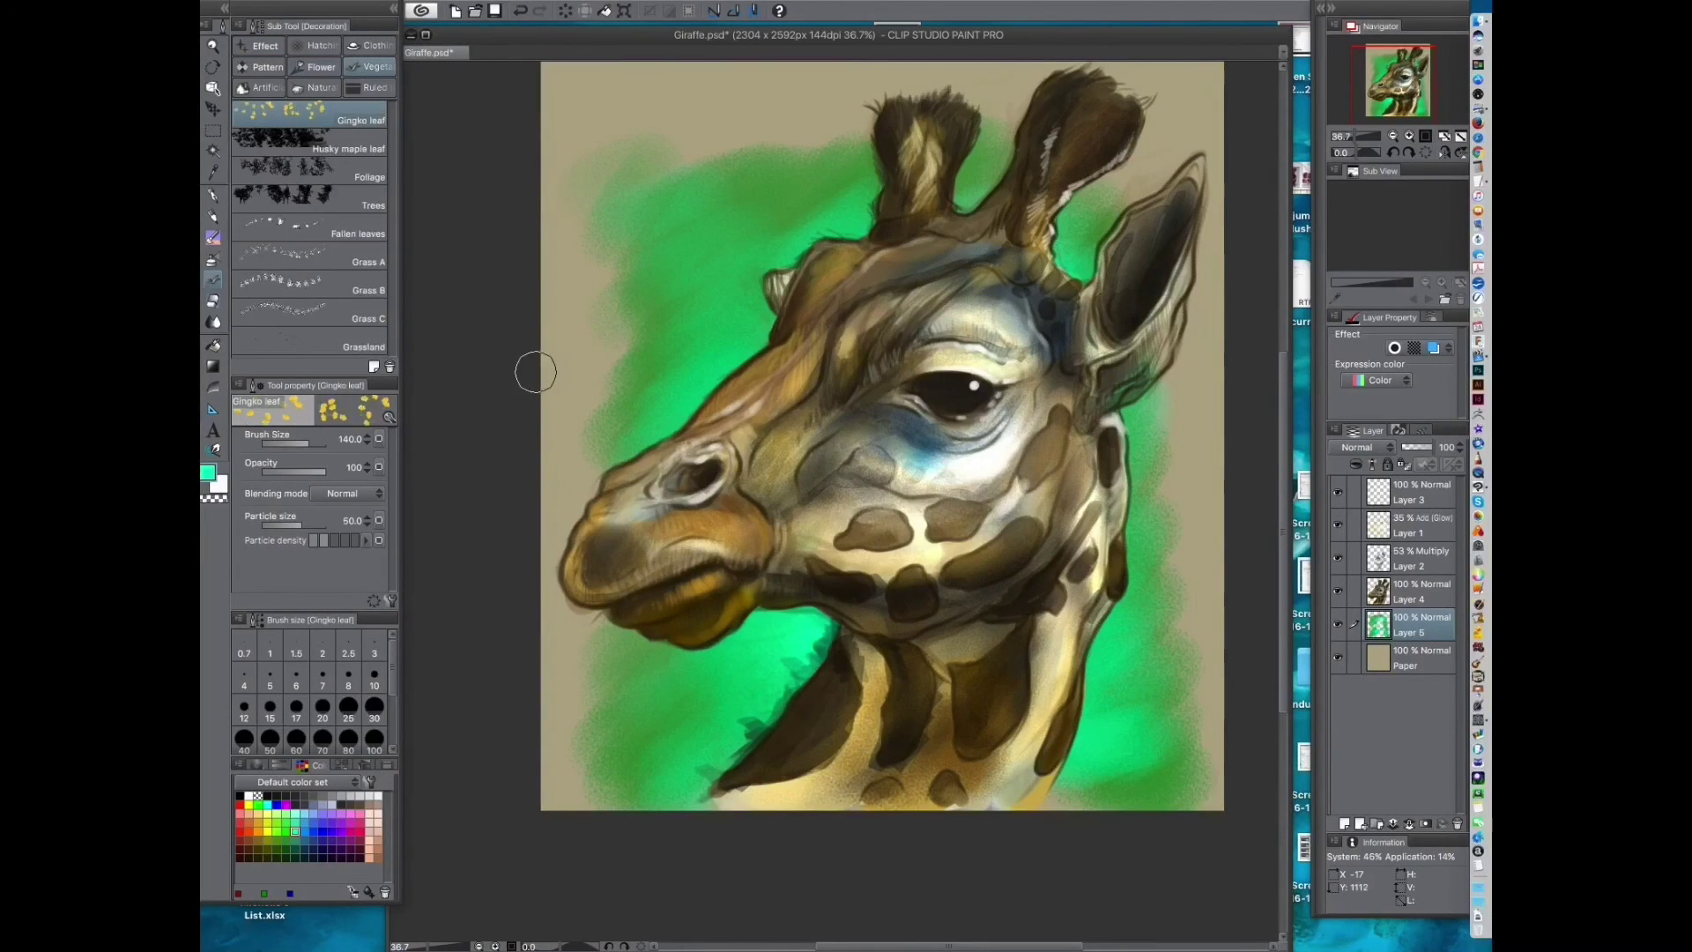
click(370, 170)
click(295, 840)
click(1344, 824)
Step: Try dark green foliage strokes below the chin and behind the neck at different brush sizes, then undo them
drag(812, 650, 749, 718)
key(super+z)
mouse_move(820, 634)
mouse_down()
mouse_move(749, 727)
mouse_move(608, 757)
mouse_move(778, 687)
mouse_move(705, 675)
mouse_move(774, 676)
mouse_up()
key(super+z)
key(super+z)
key(])
key(super+z)
key([)
mouse_move(630, 650)
mouse_down()
mouse_move(775, 670)
mouse_move(1128, 670)
mouse_move(1164, 546)
mouse_up()
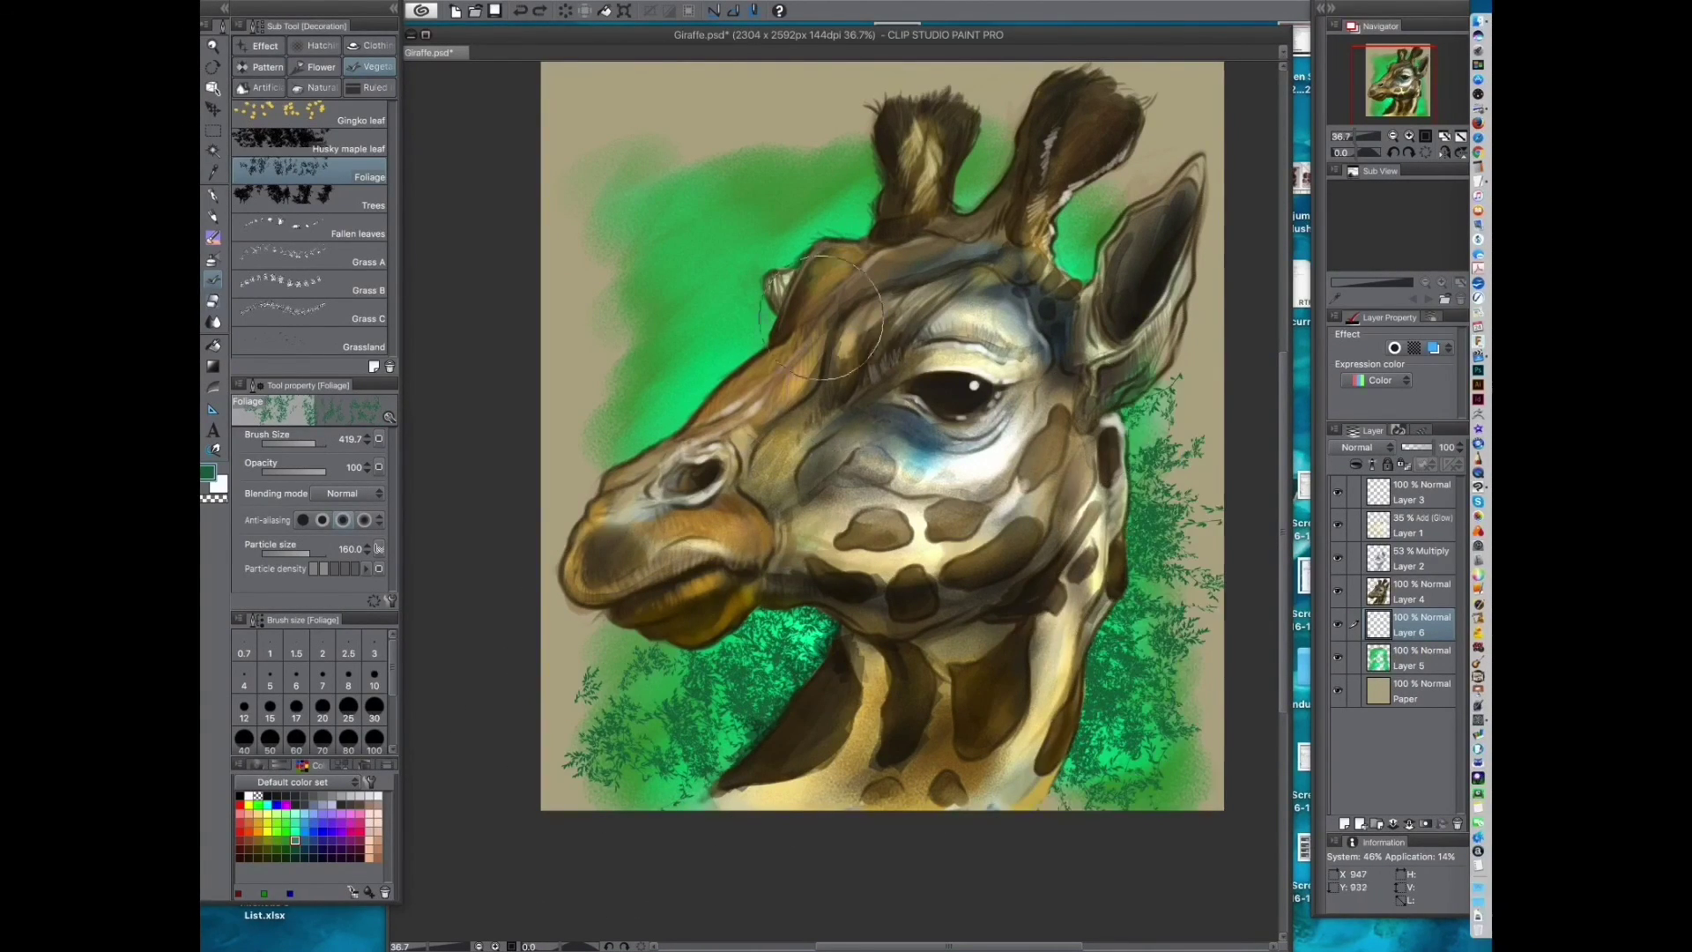
key(ctrl+z)
Step: Try a stroke of the Trees brush below the chin, undo it and look through the grass brushes
click(308, 141)
click(310, 198)
drag(798, 661, 608, 735)
key(super+z)
click(317, 256)
click(326, 312)
scroll(385, 221, down, 2)
scroll(385, 220, up, 2)
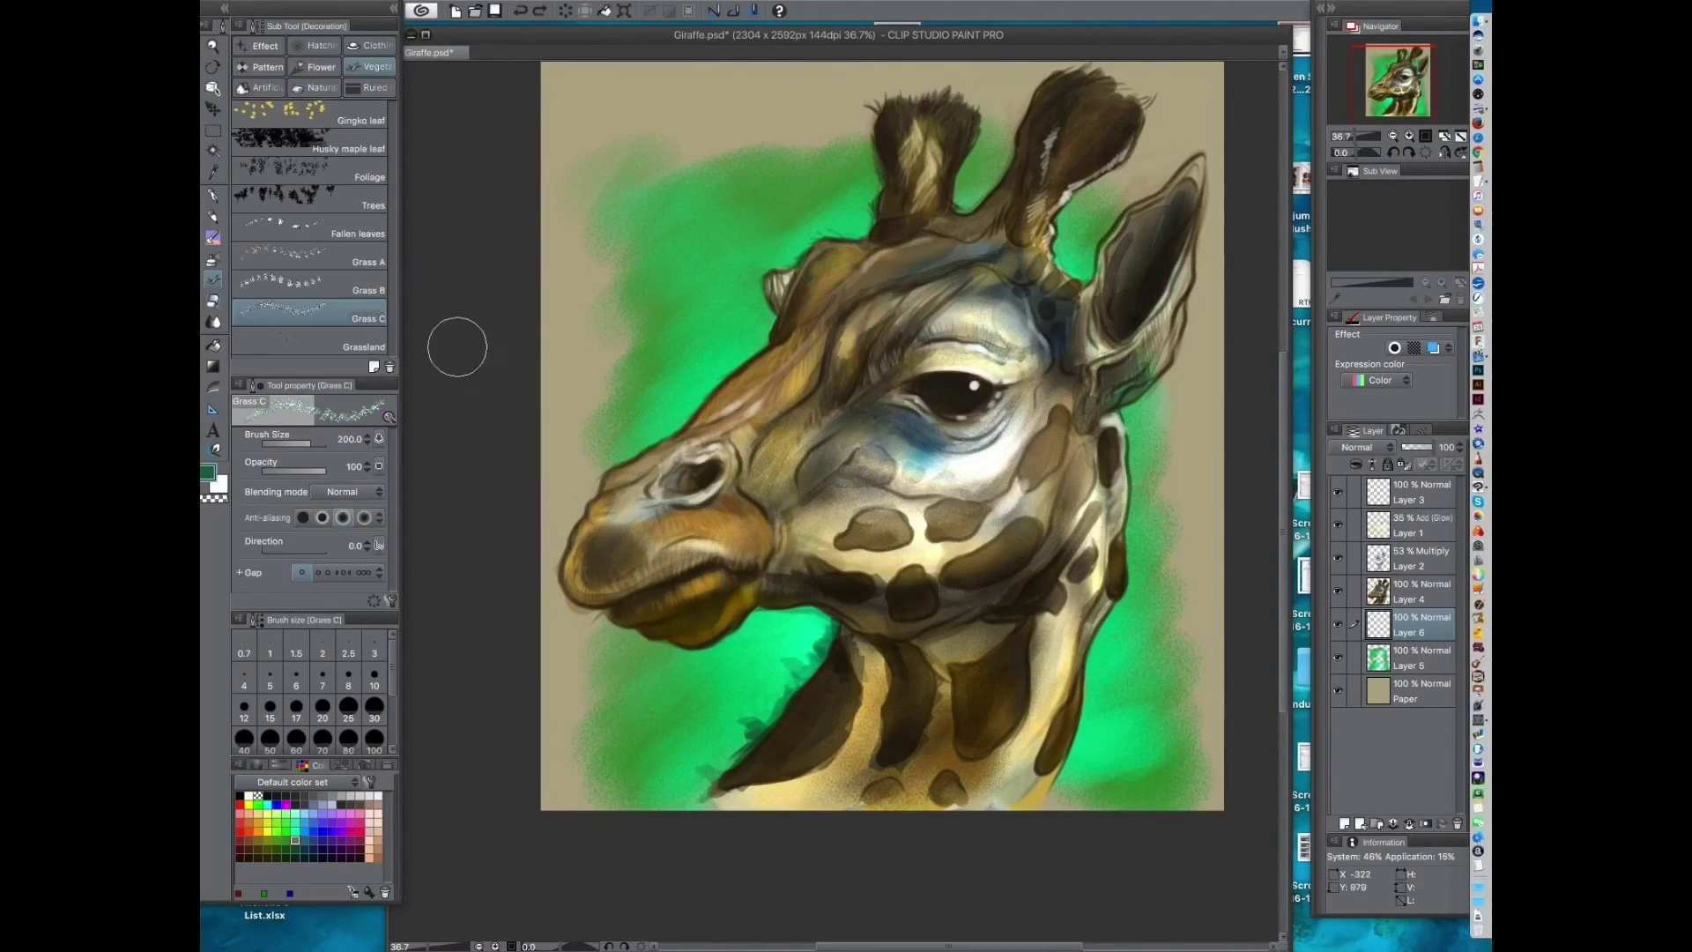
Step: Paint Foliage strokes over the green background around the giraffe and delete the foliage layer
click(308, 169)
mouse_move(789, 657)
mouse_down()
mouse_move(696, 758)
mouse_move(621, 731)
mouse_up()
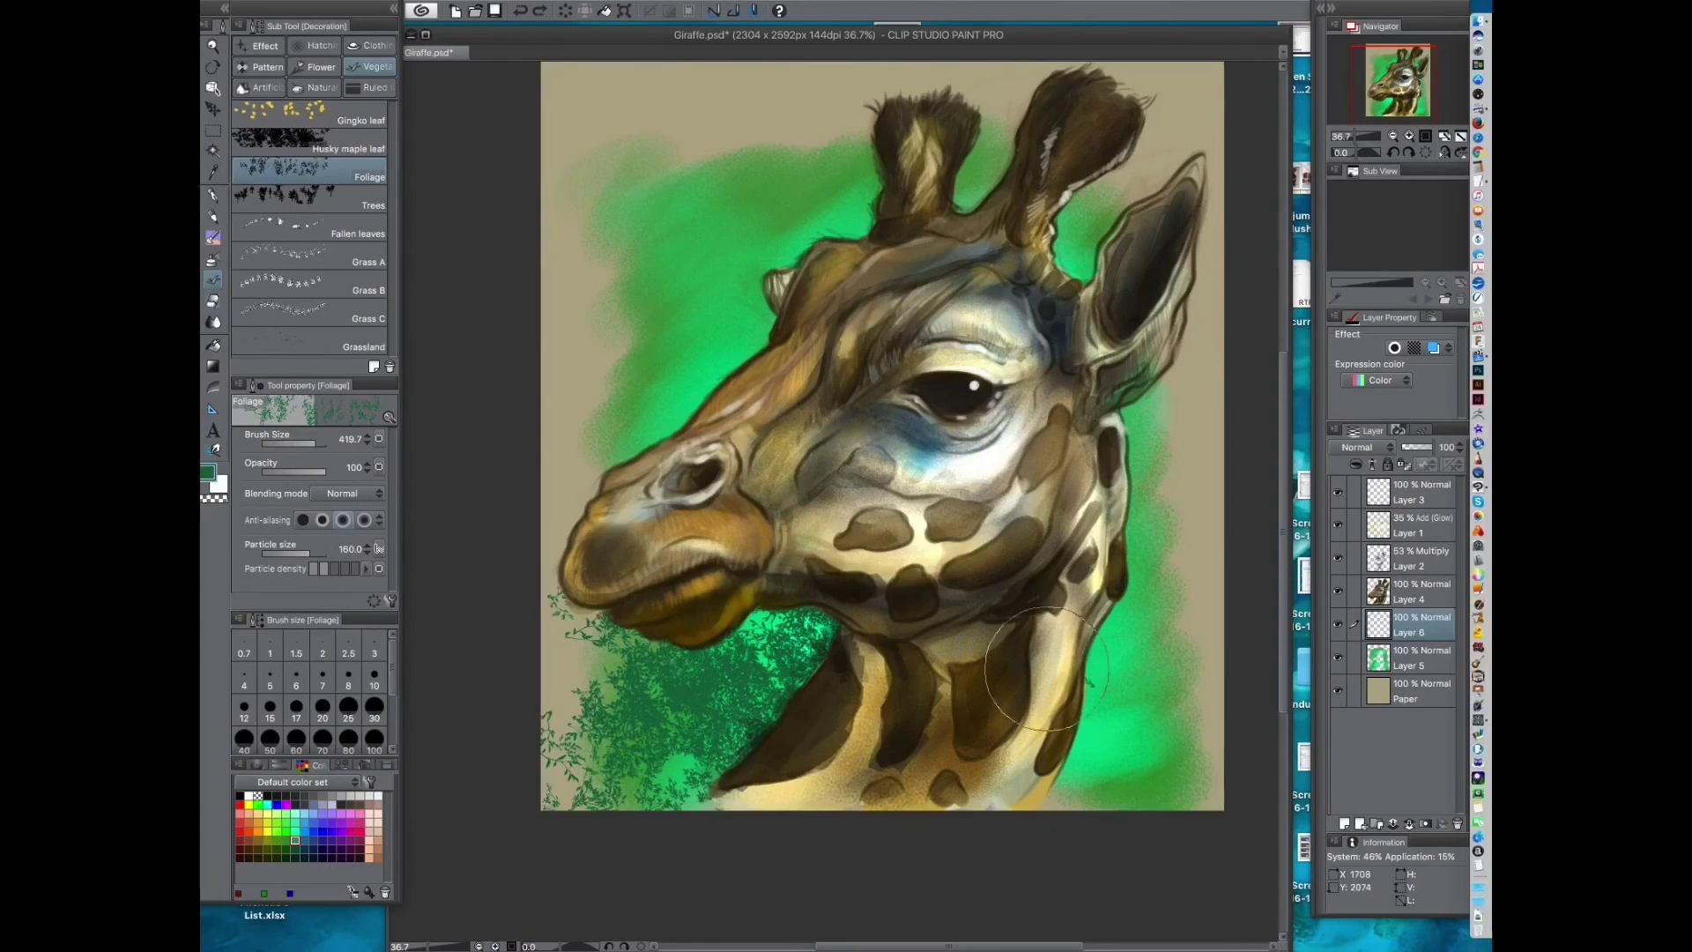
drag(1093, 749, 1155, 493)
drag(727, 348, 608, 449)
click(1407, 448)
click(1457, 823)
Step: Make the empty top layer, Layer 3, active and switch to the Rough pencil with white as the drawing colour
click(922, 355)
scroll(866, 623, down, 5)
scroll(923, 521, up, 2)
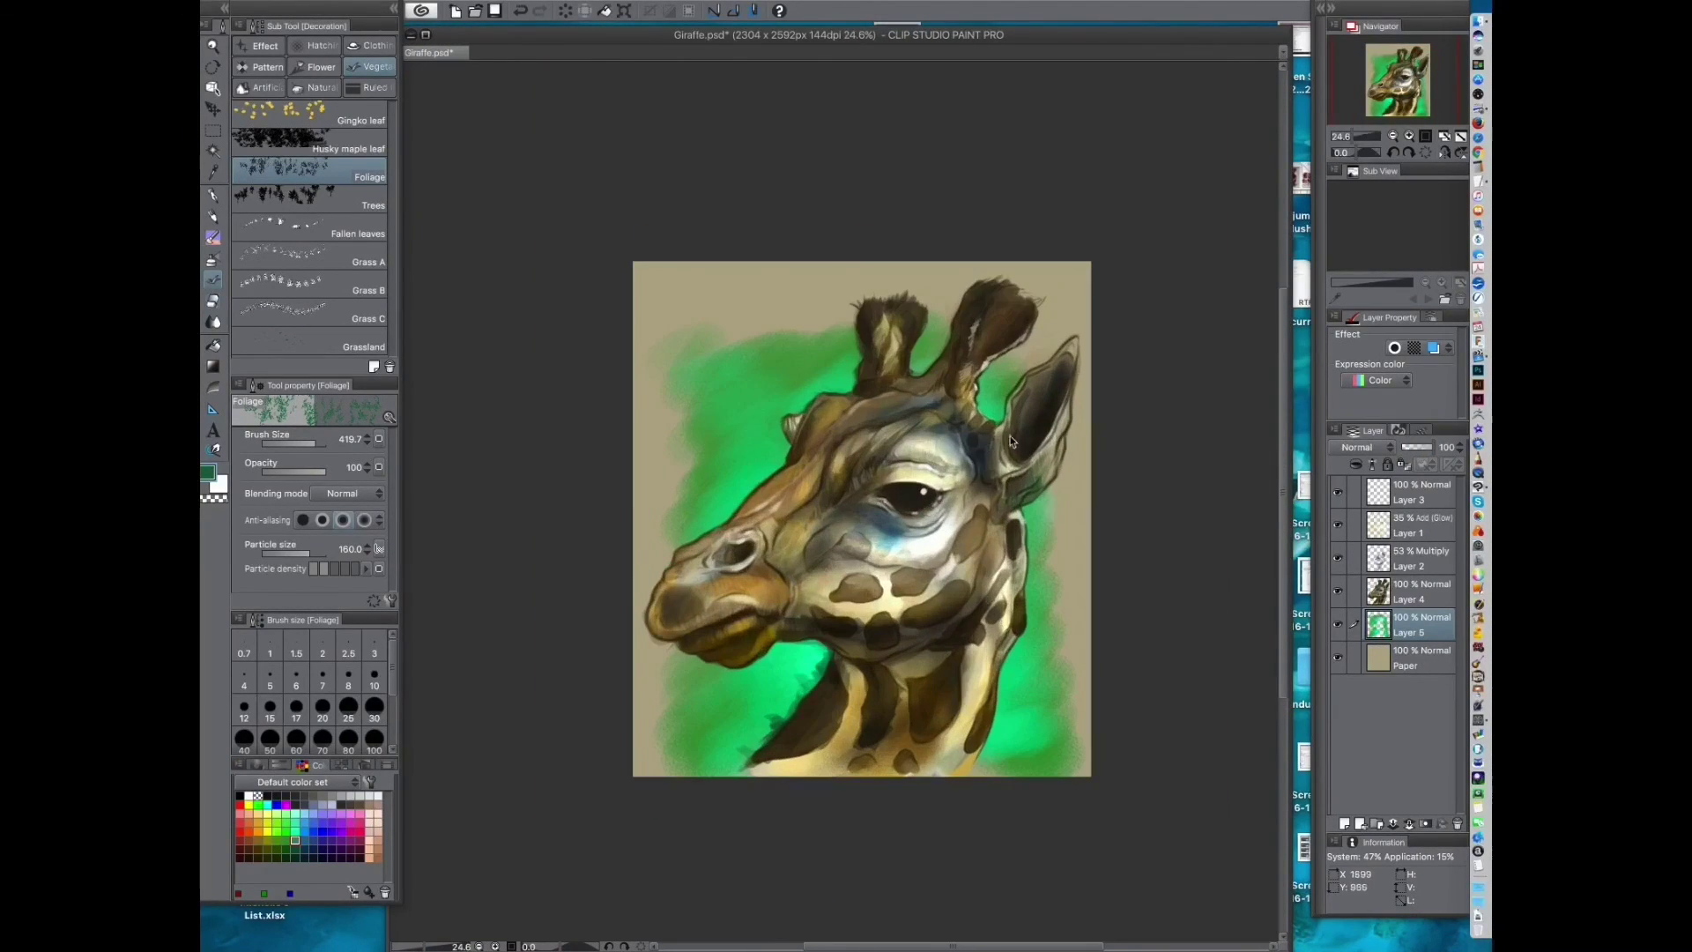
scroll(978, 402, up, 4)
click(1421, 492)
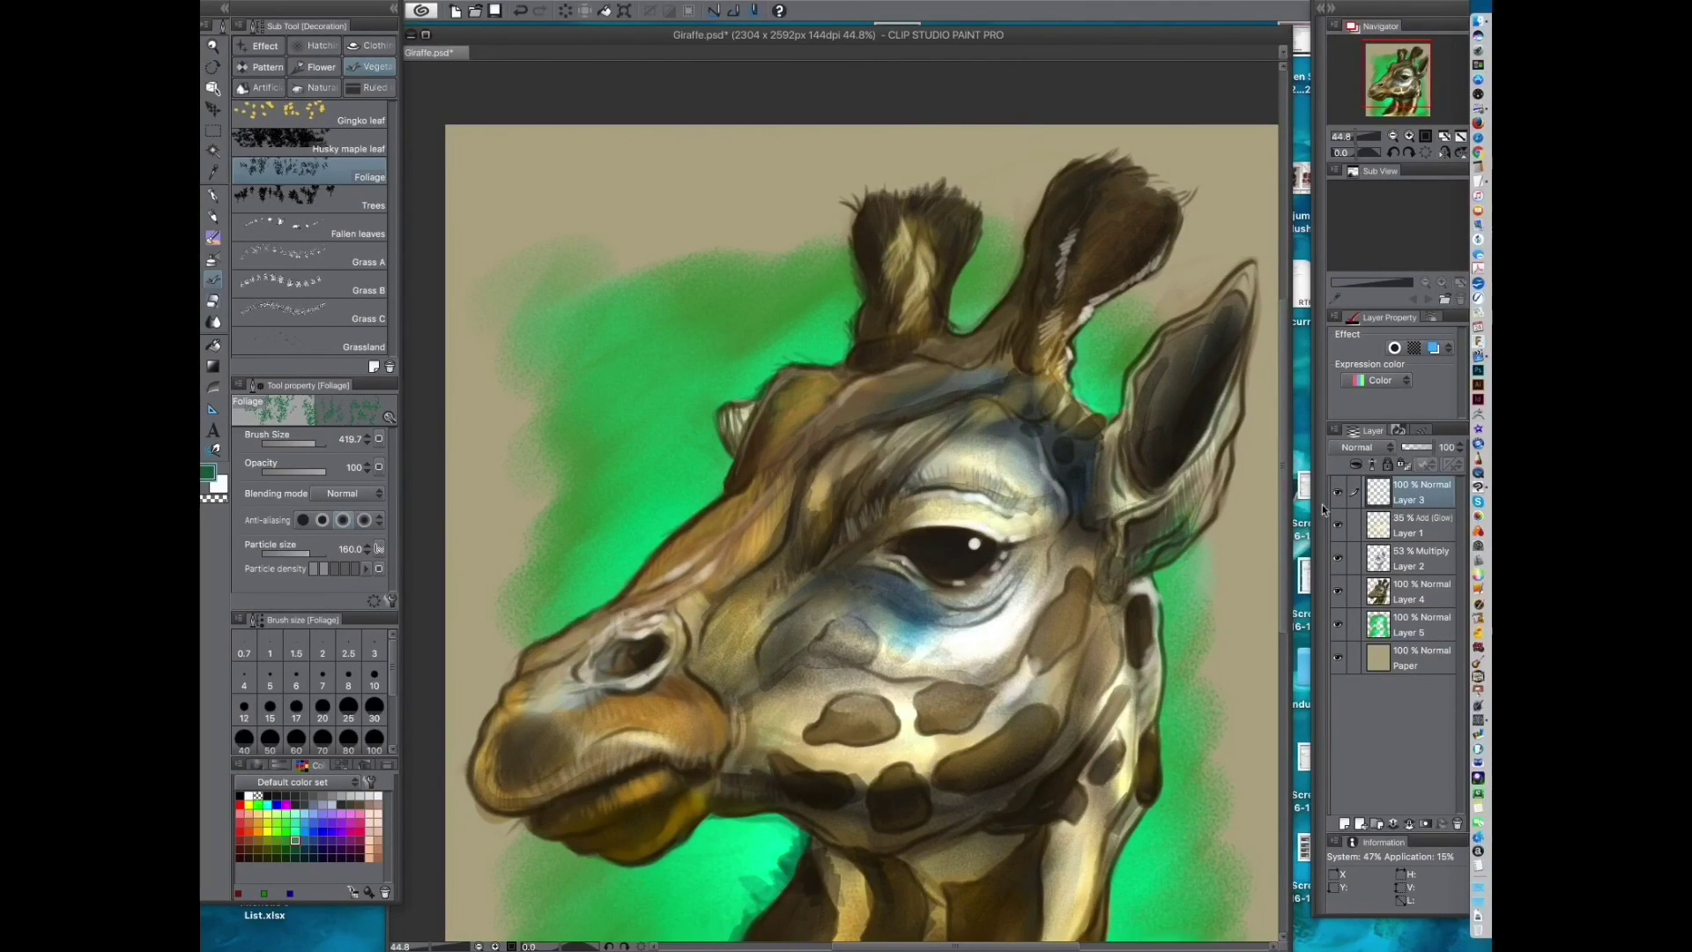
click(212, 217)
click(352, 147)
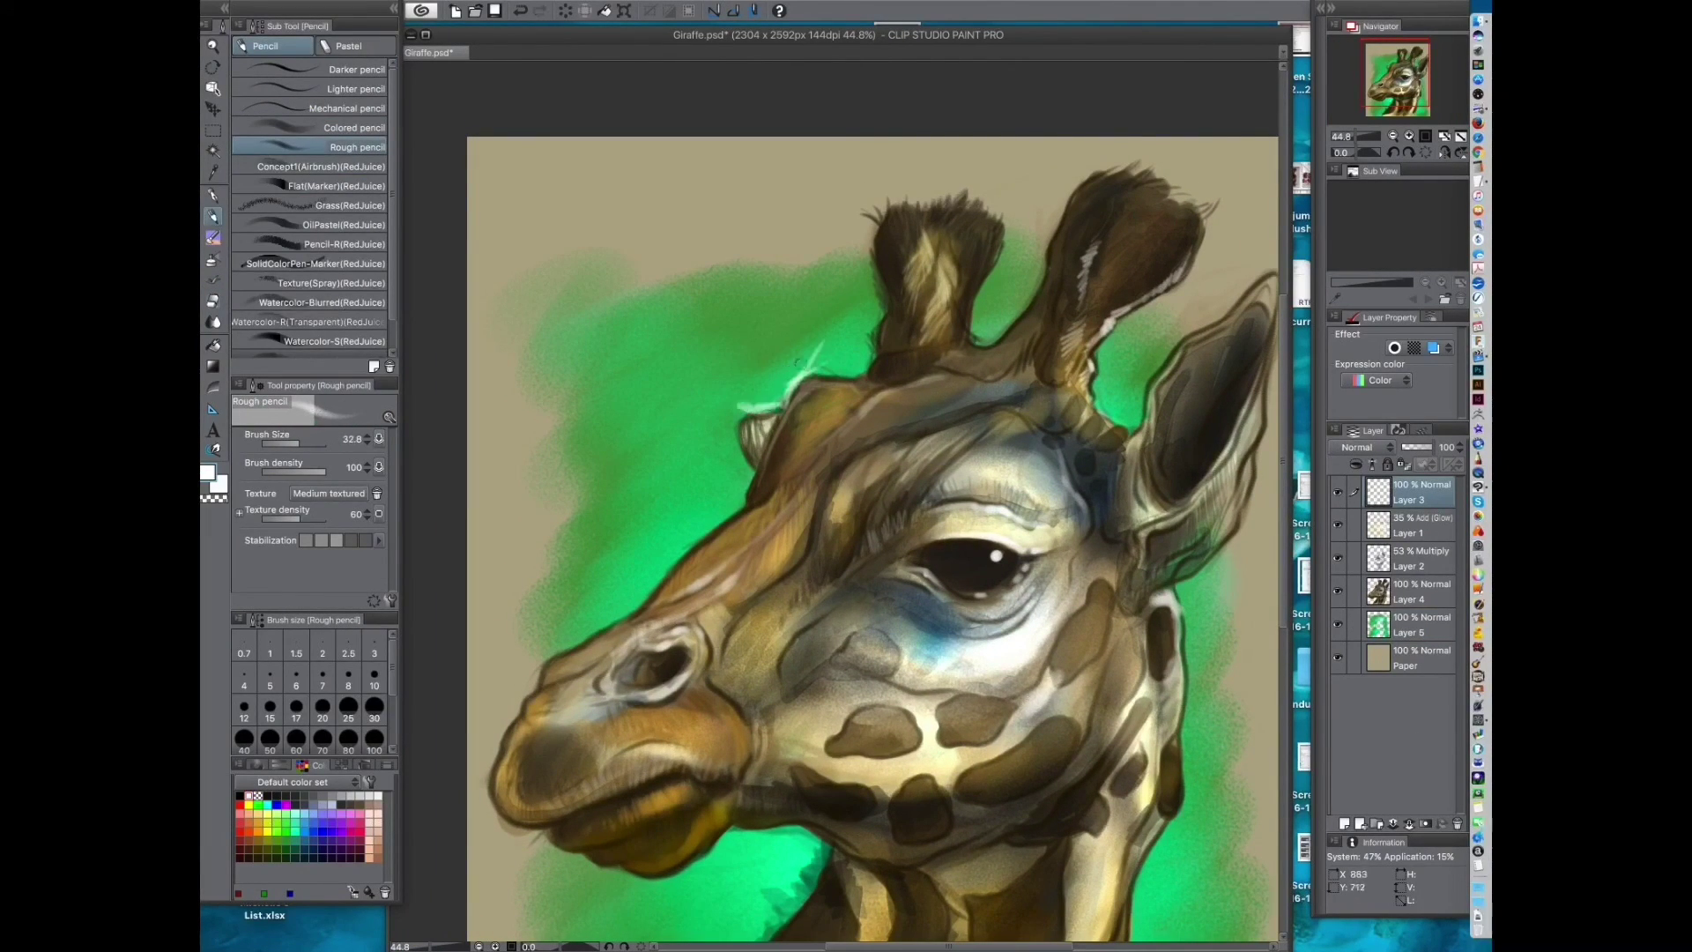
Step: Draw a rough white outline along the giraffe's forehead, snout, chin and the front of the neck
drag(744, 527, 846, 459)
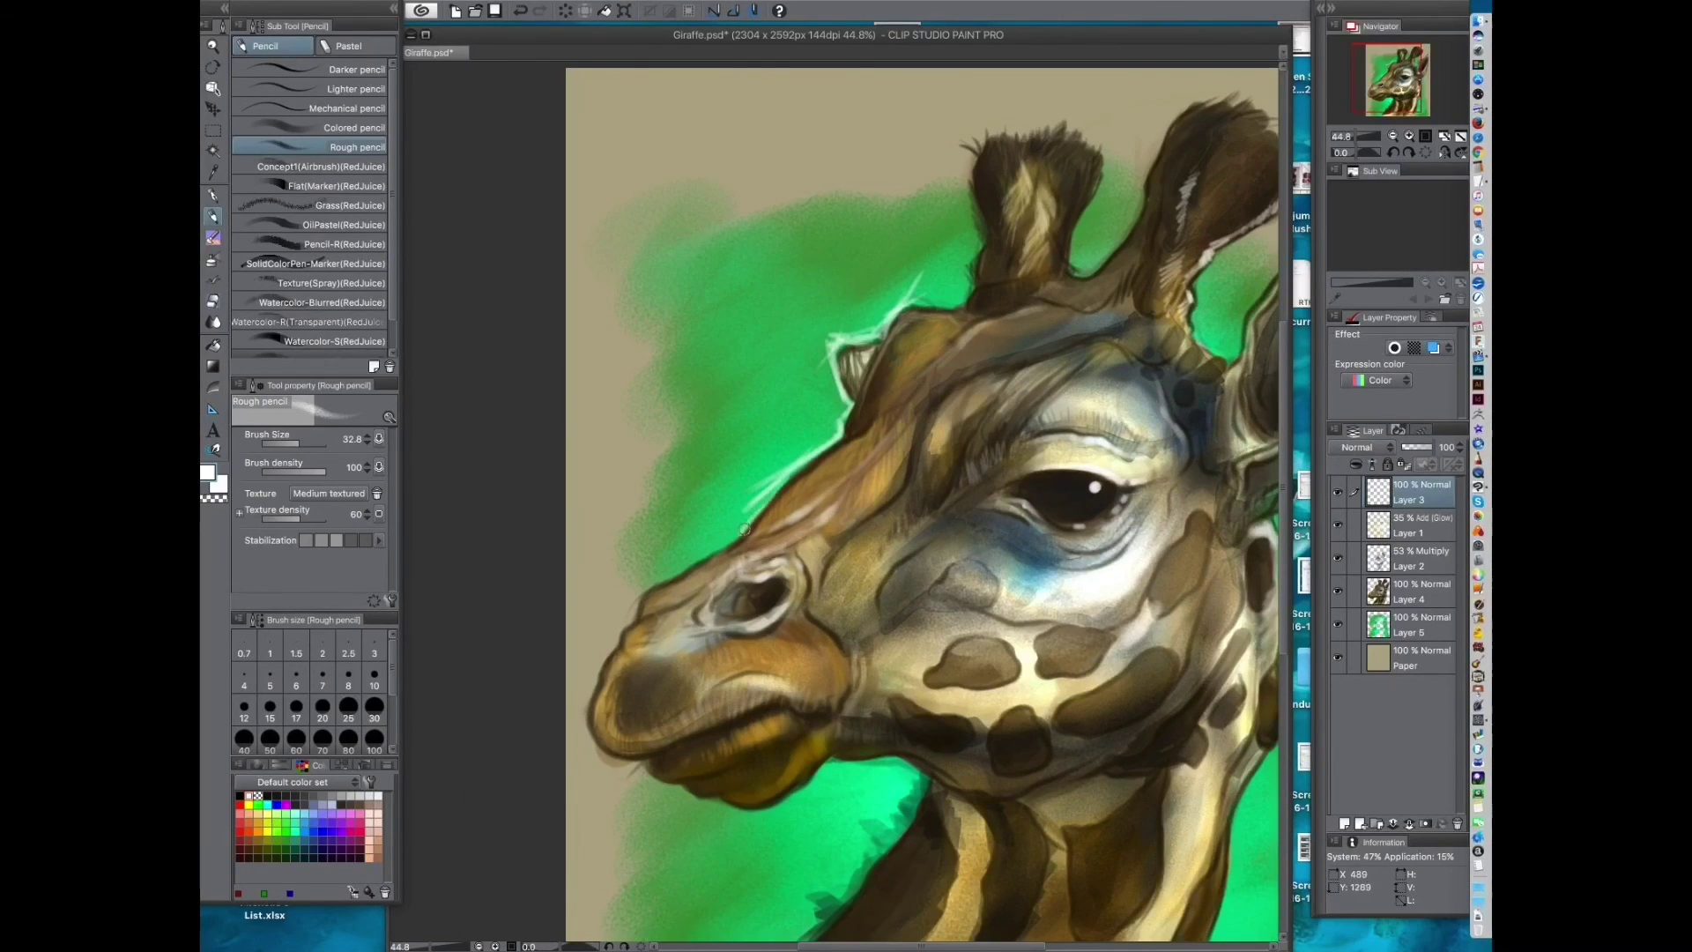
drag(592, 664, 577, 508)
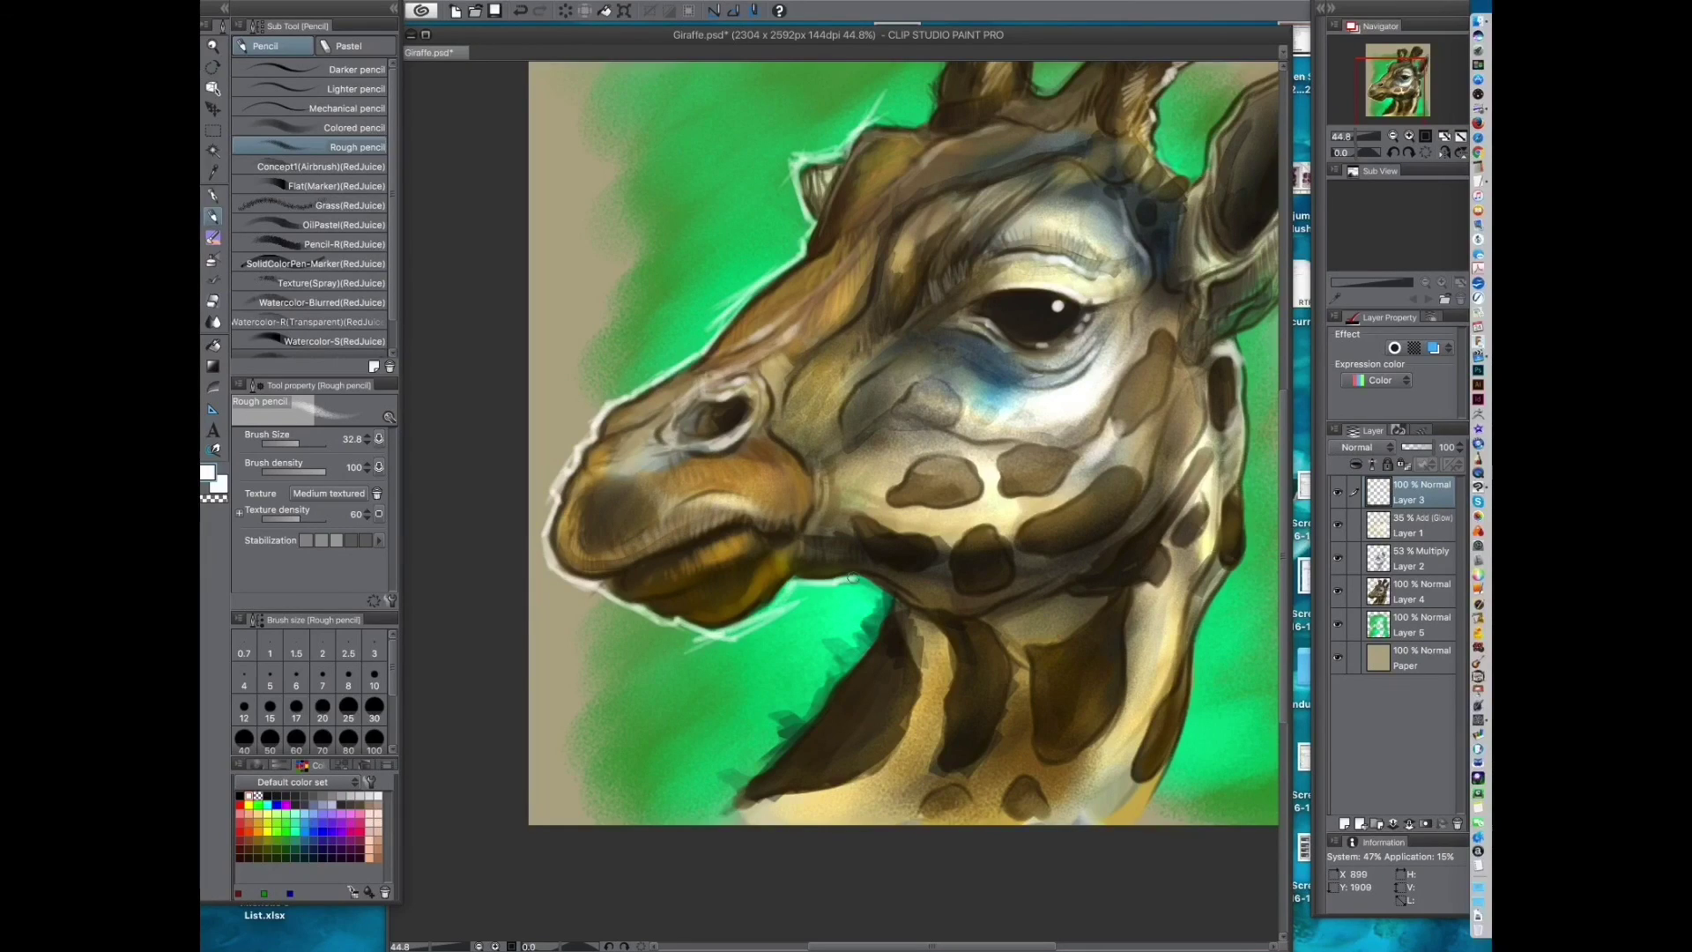
drag(846, 631, 755, 753)
drag(1034, 586, 1045, 602)
drag(854, 132, 562, 441)
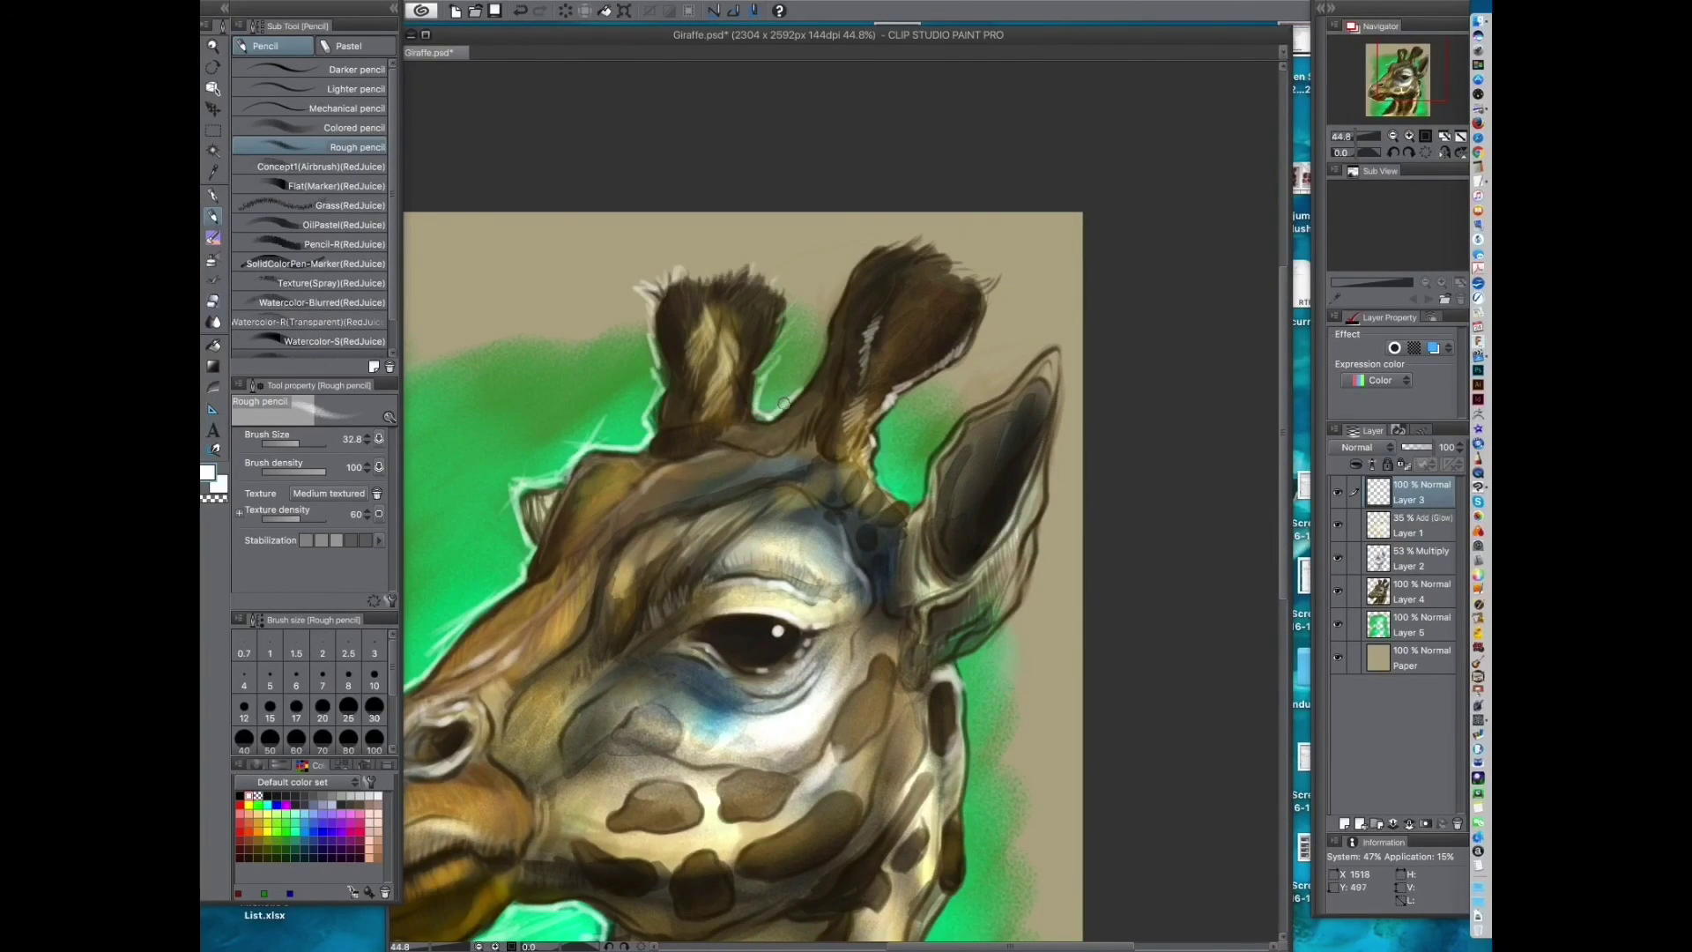
Step: Continue the rough white outline around both horns and the gap beside the ear
drag(782, 347, 792, 324)
mouse_move(798, 355)
mouse_down()
mouse_move(791, 403)
mouse_move(886, 285)
mouse_up()
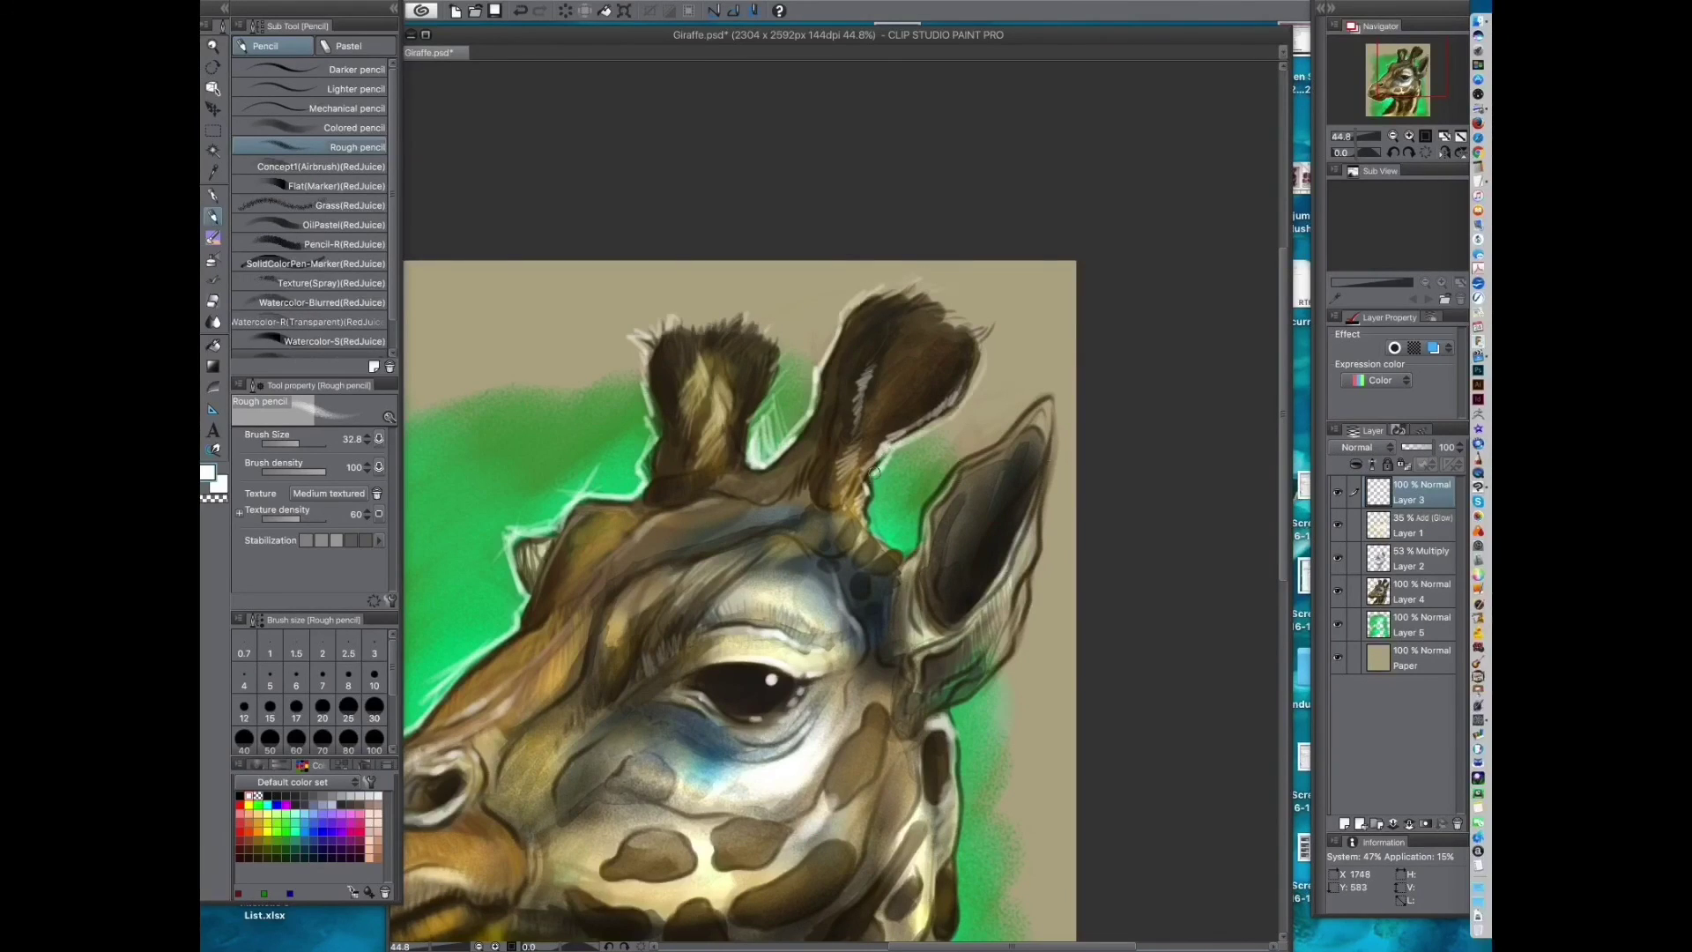
drag(880, 468, 907, 548)
mouse_move(843, 616)
mouse_down()
mouse_move(1096, 408)
mouse_move(801, 512)
mouse_up()
Step: Outline the ear and the back of the neck with rough white pencil lines
drag(892, 384, 953, 331)
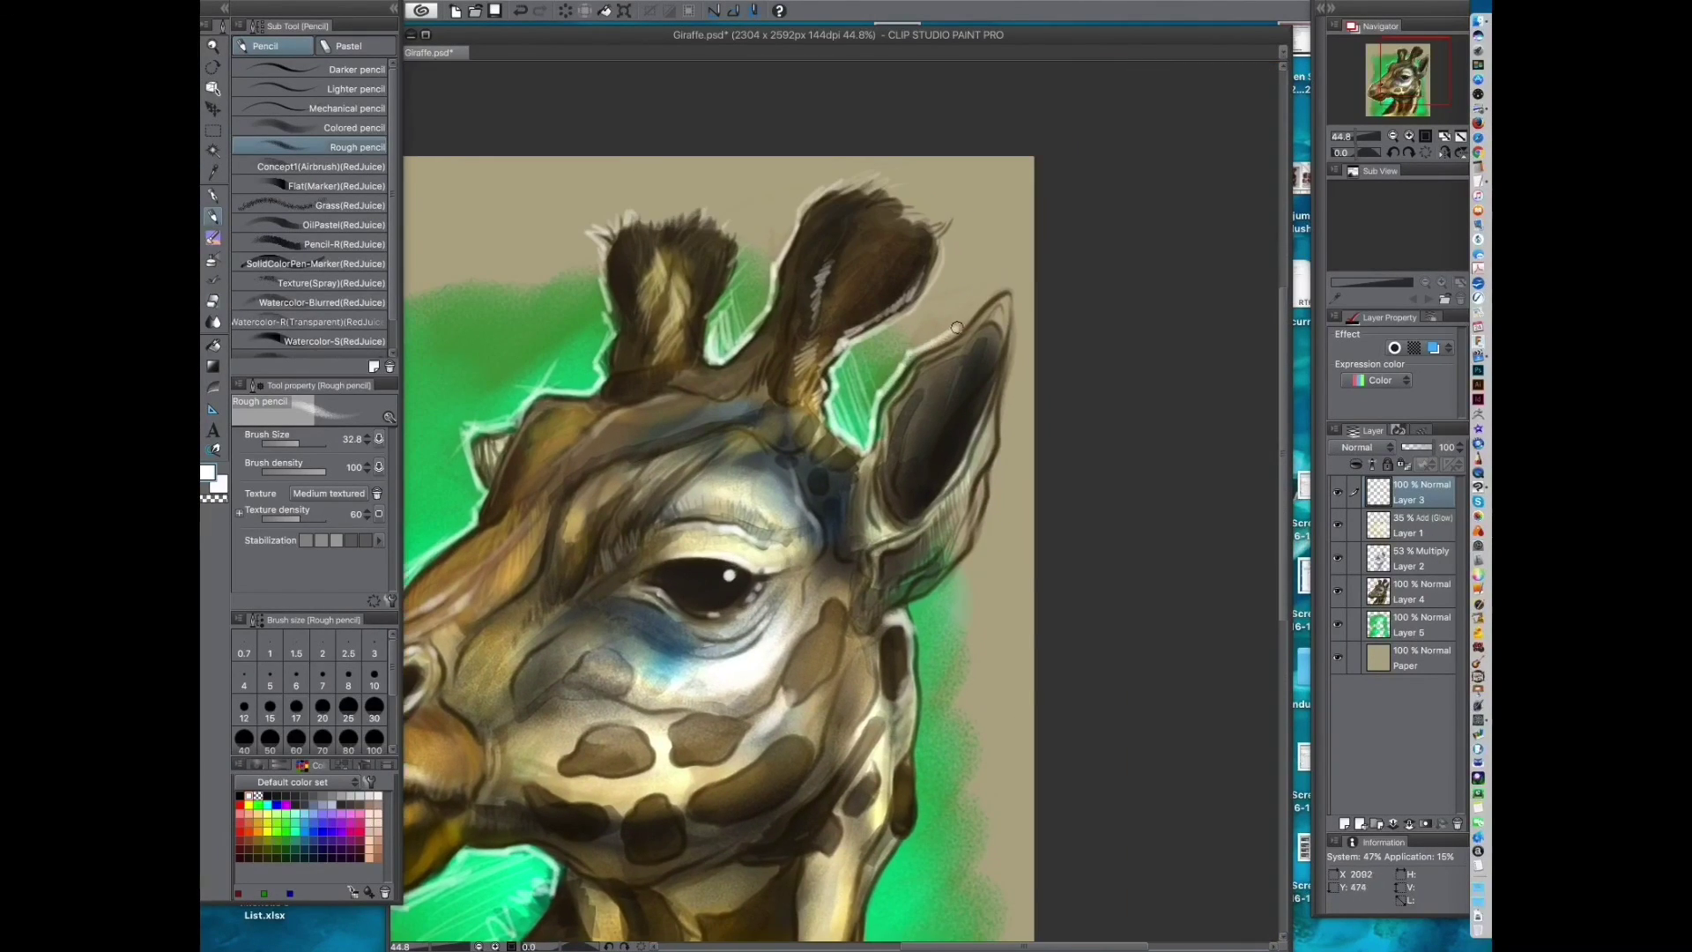
mouse_move(987, 559)
mouse_down()
mouse_move(1029, 403)
mouse_move(978, 475)
mouse_up()
drag(1010, 437, 982, 513)
drag(819, 441, 1000, 446)
drag(710, 279, 725, 334)
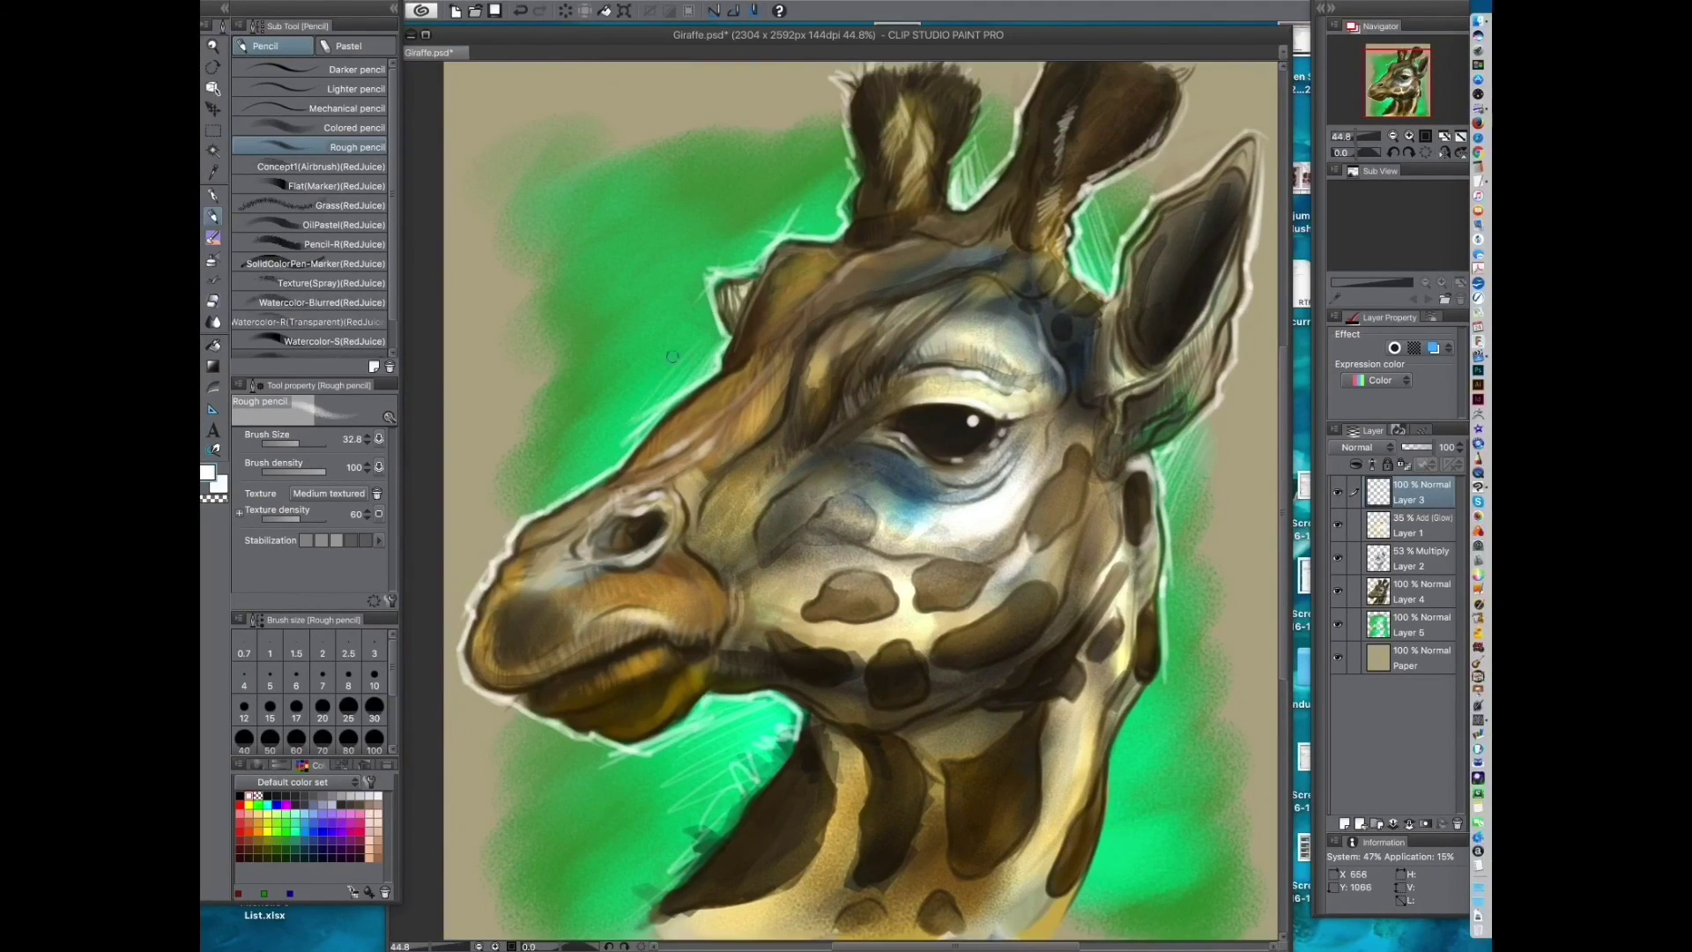
Step: Hatch rough diagonal white pencil strokes into the green background beside the back of the giraffe's neck
drag(1193, 574, 959, 393)
drag(934, 525, 882, 633)
drag(946, 589, 879, 658)
drag(963, 617, 855, 710)
drag(967, 680, 894, 743)
Step: Check the eye up close and the whole painting, and save the changes to Giraffe.psd
drag(742, 506, 958, 531)
drag(925, 369, 830, 610)
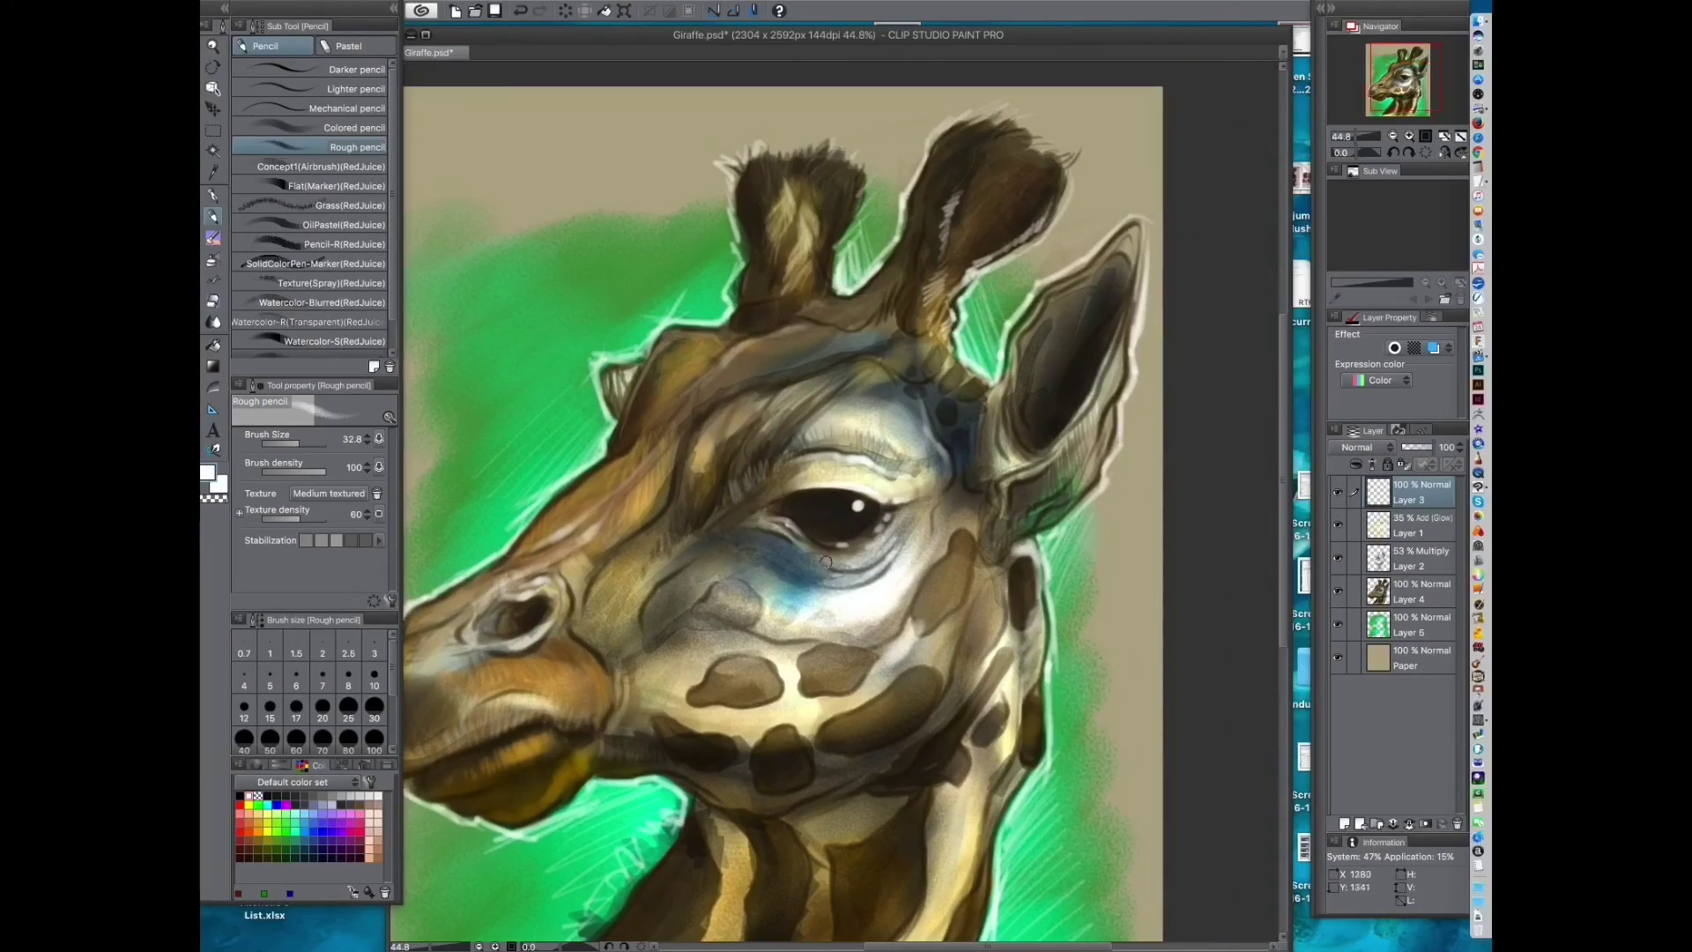
scroll(835, 521, up, 3)
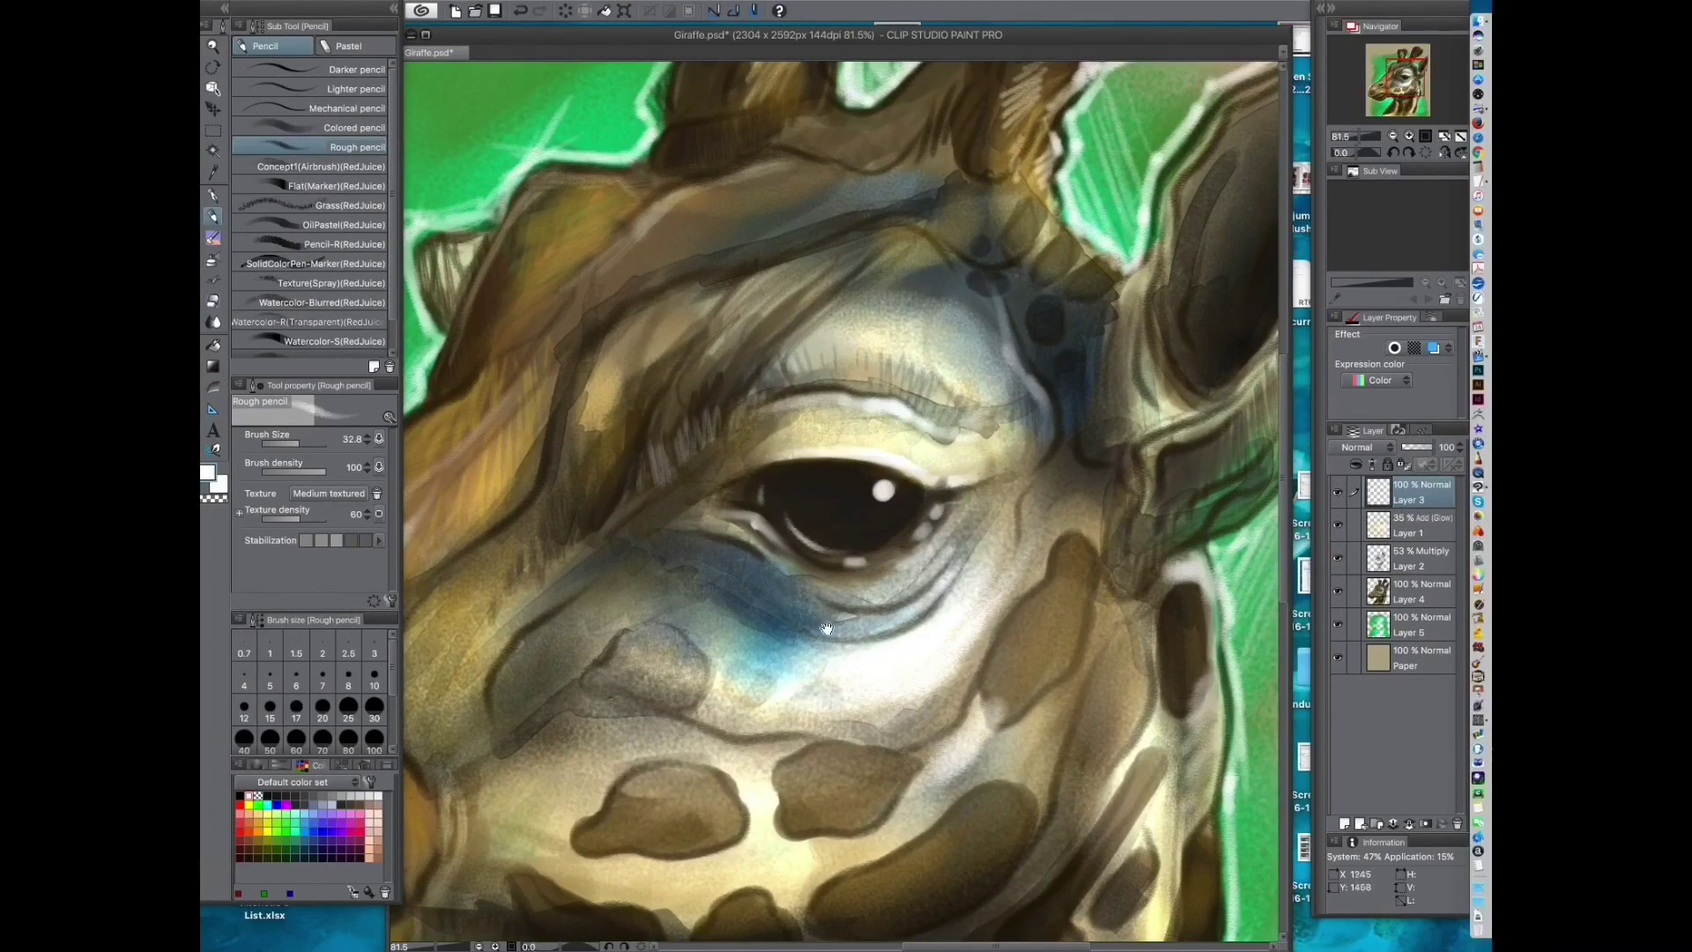
scroll(897, 553, down, 6)
scroll(973, 562, up, 3)
drag(896, 596, 937, 528)
scroll(938, 529, down, 1)
key(super+s)
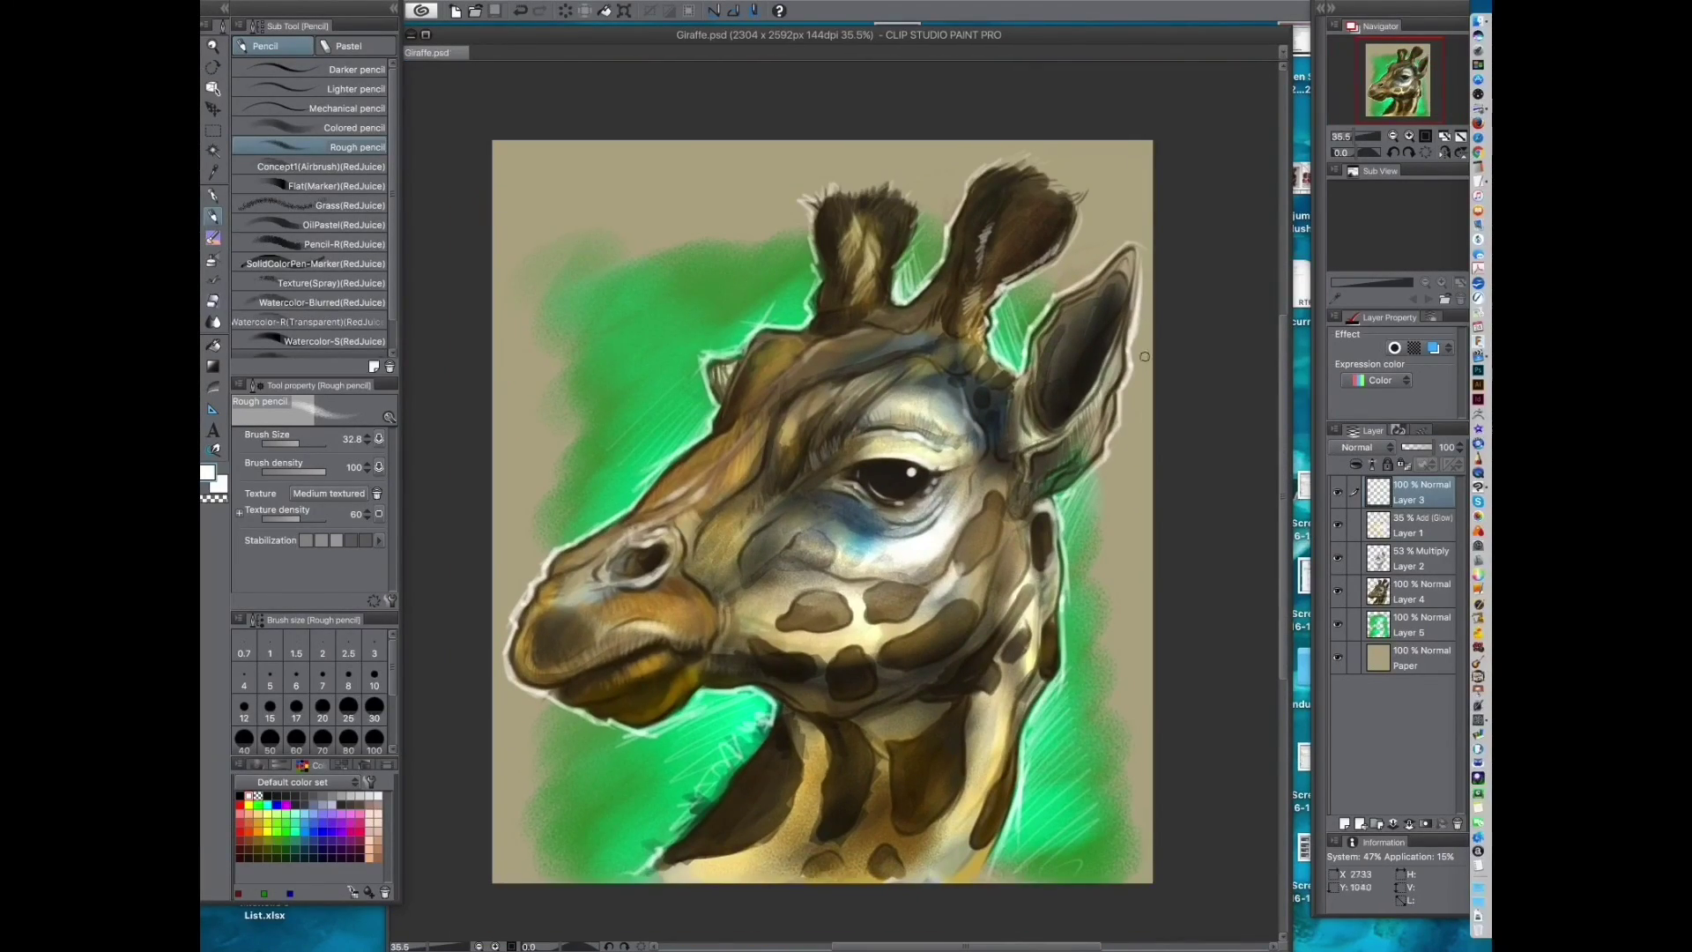